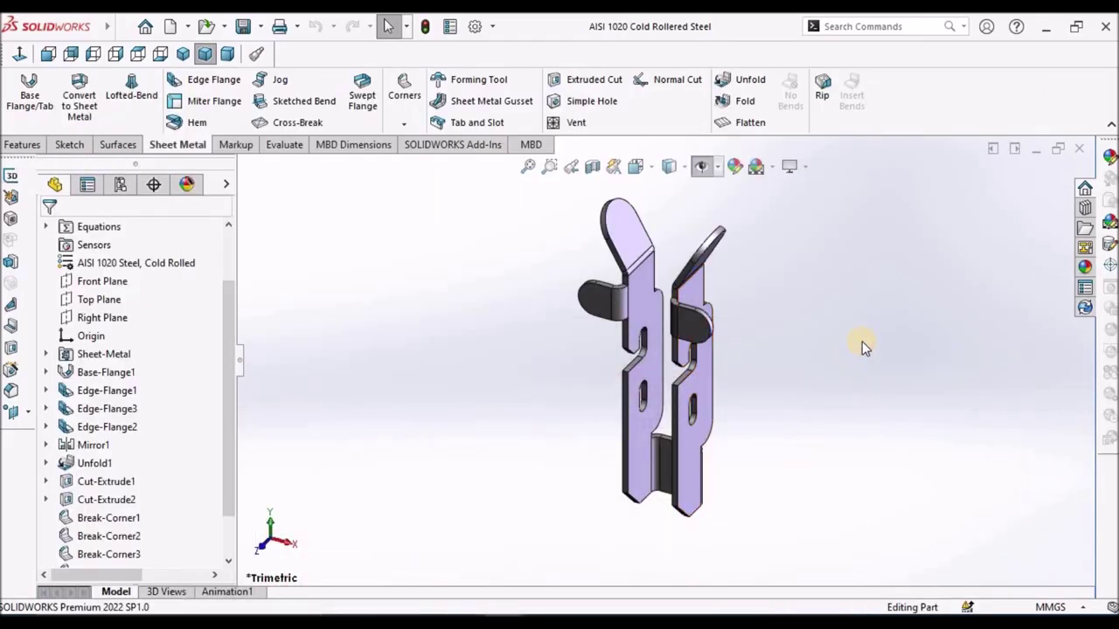
Orbit the bracket, snap it to the dimetric view, and show the Window menu's open documents
middle_drag(780, 349, 840, 335)
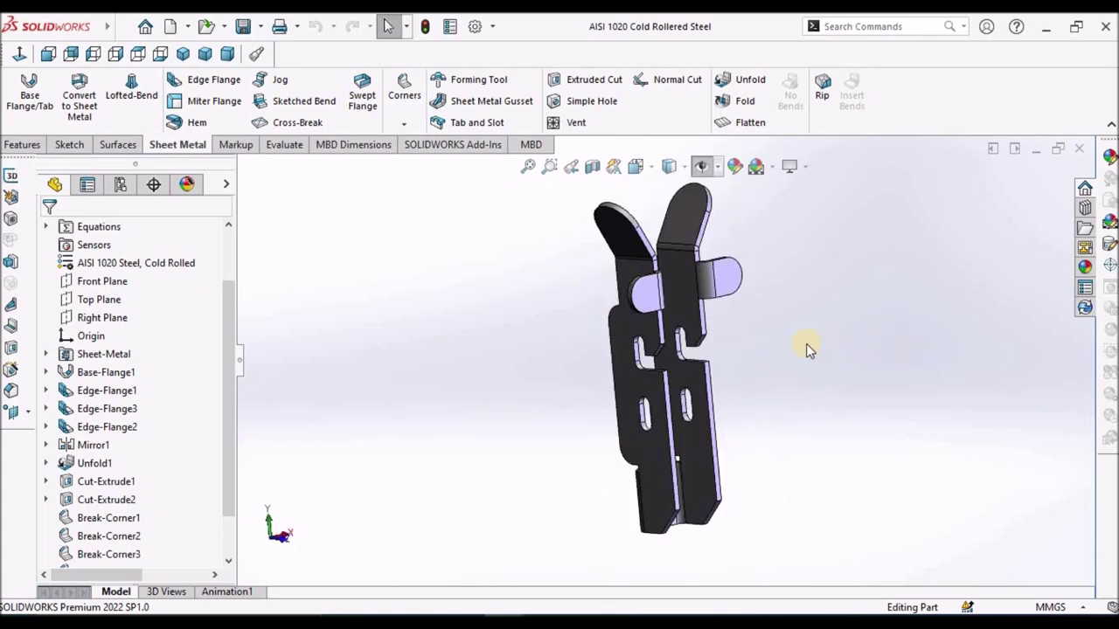
click(226, 56)
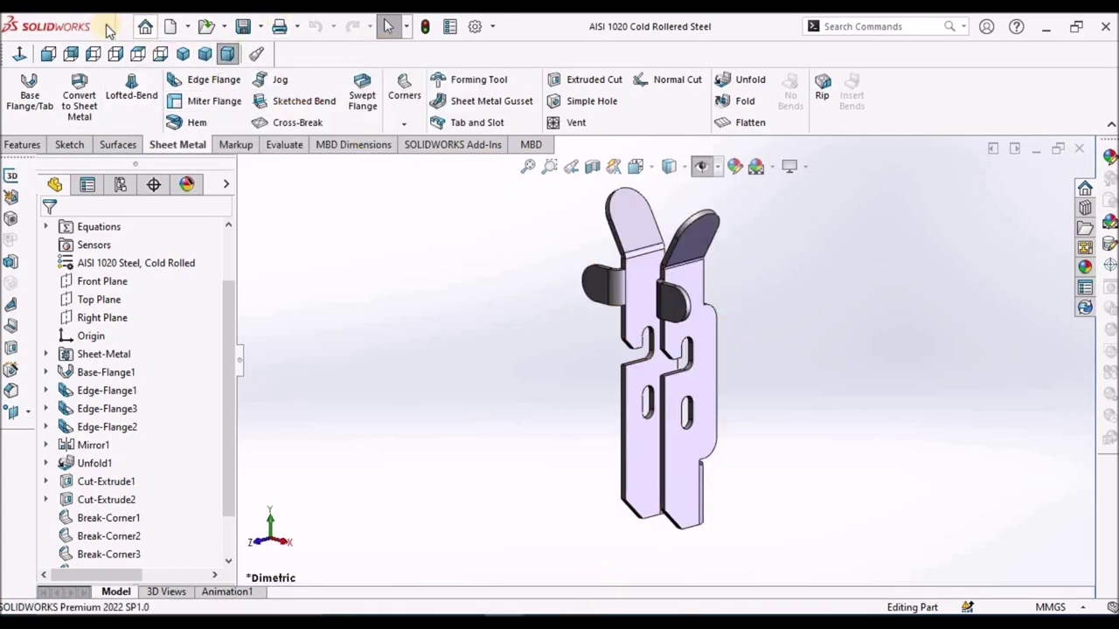
mouse_move(113, 27)
click(298, 27)
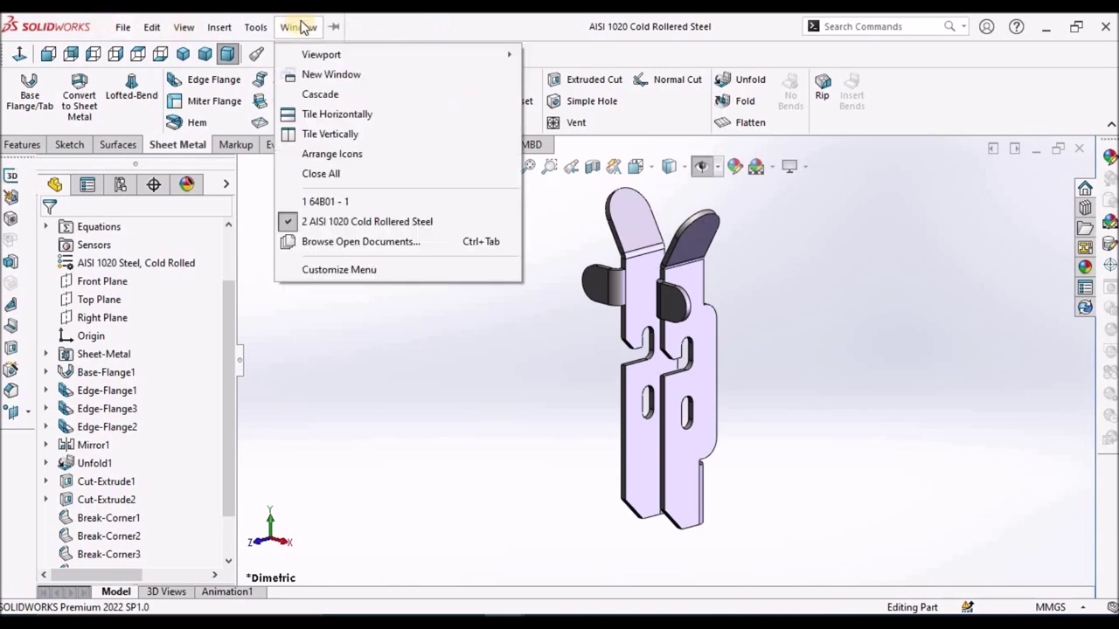
Bring up the 64B01 drawing, view its flat-pattern sheet 1(2), then switch to Demo Model
click(356, 202)
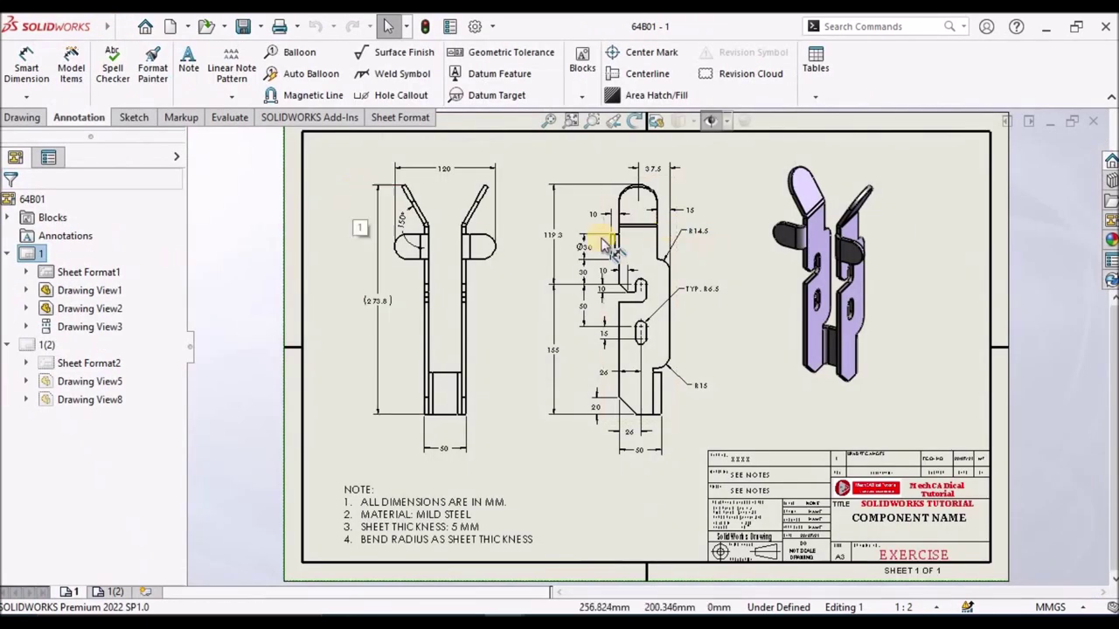
scroll(603, 245, down, 2)
scroll(665, 271, up, 3)
scroll(709, 296, down, 1)
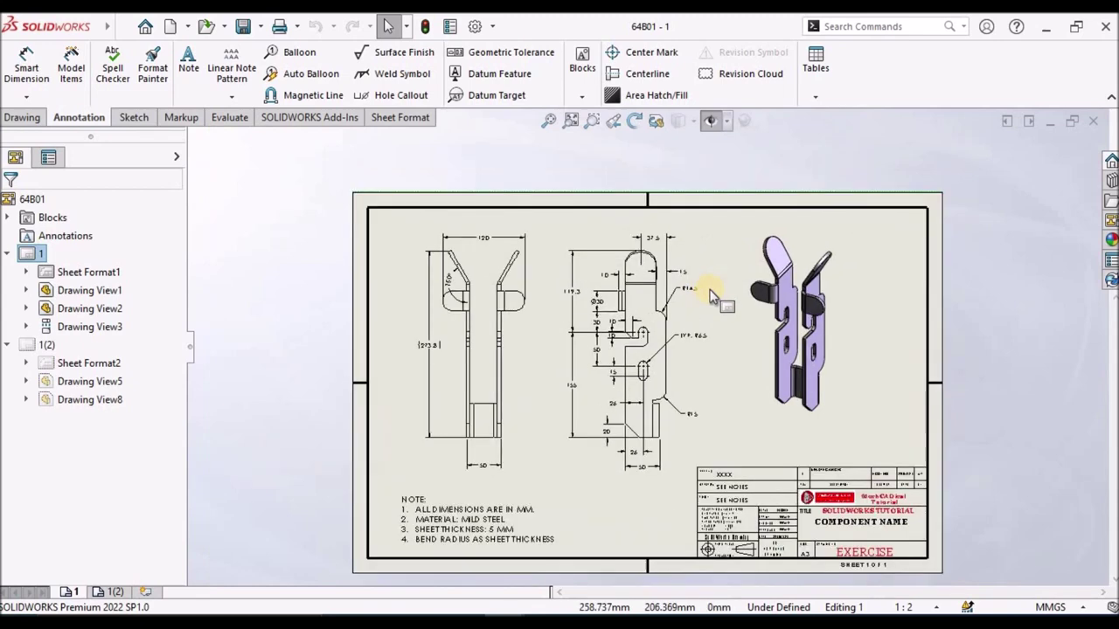
scroll(710, 295, down, 1)
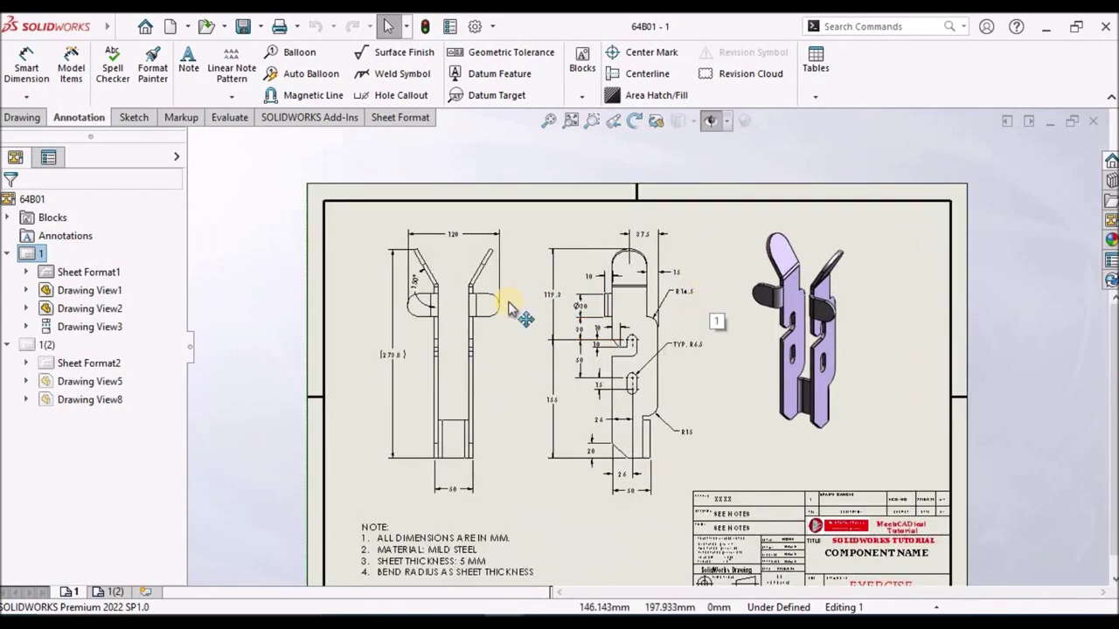
scroll(520, 306, down, 1)
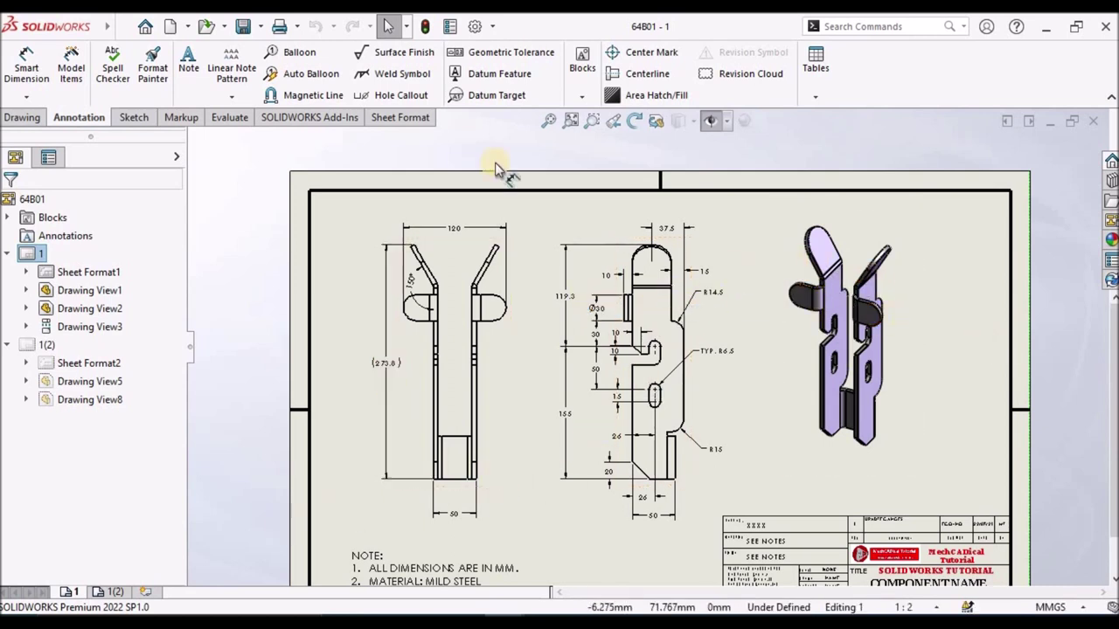
click(548, 121)
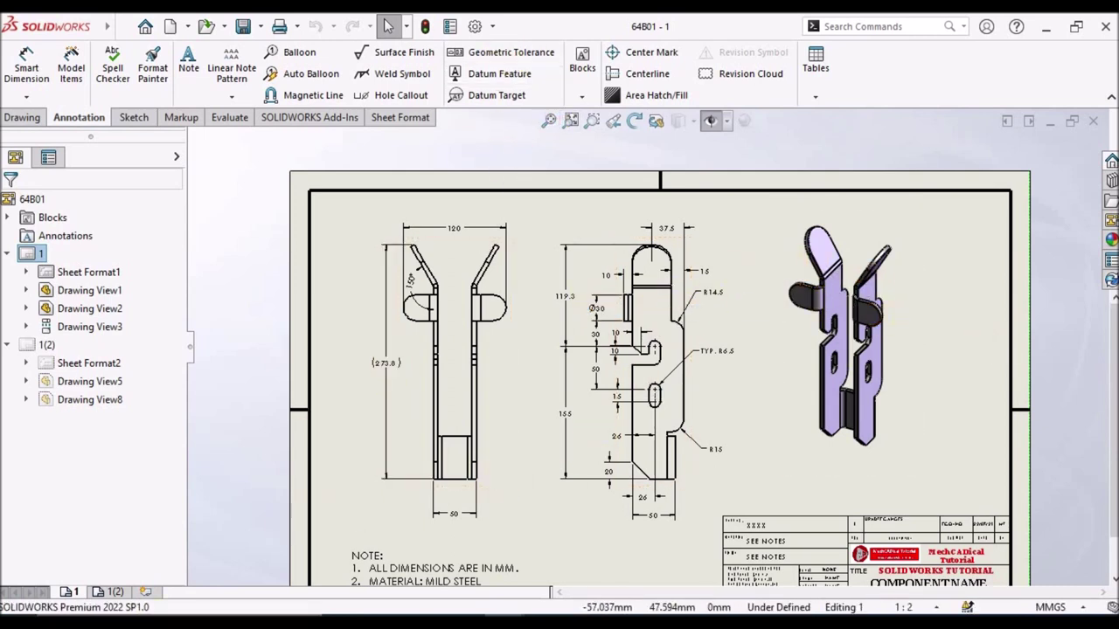
click(118, 593)
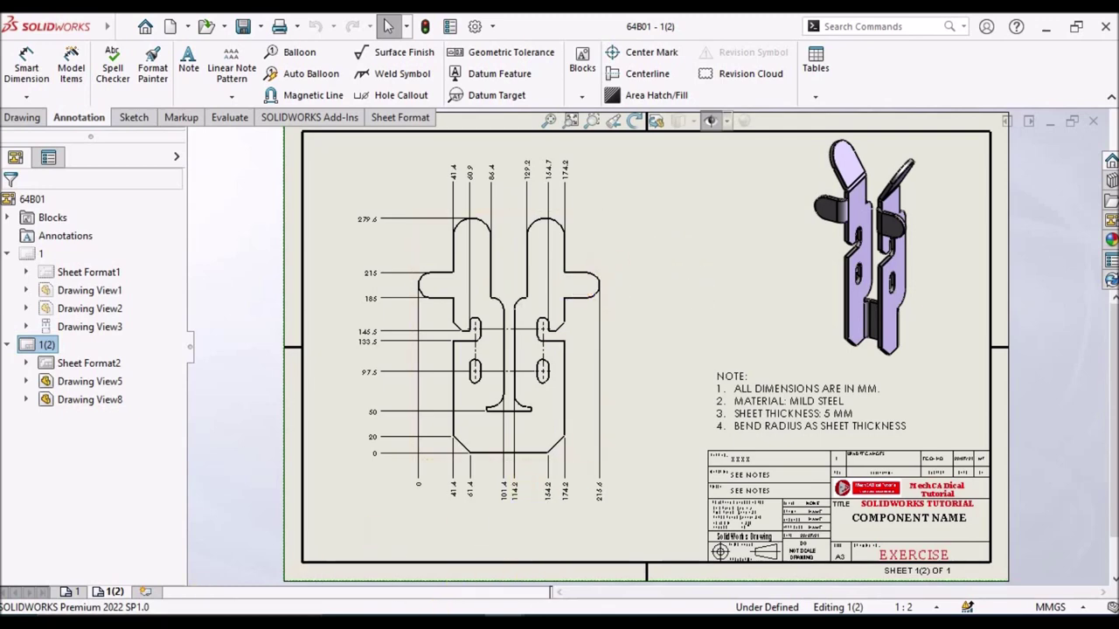
mouse_move(114, 28)
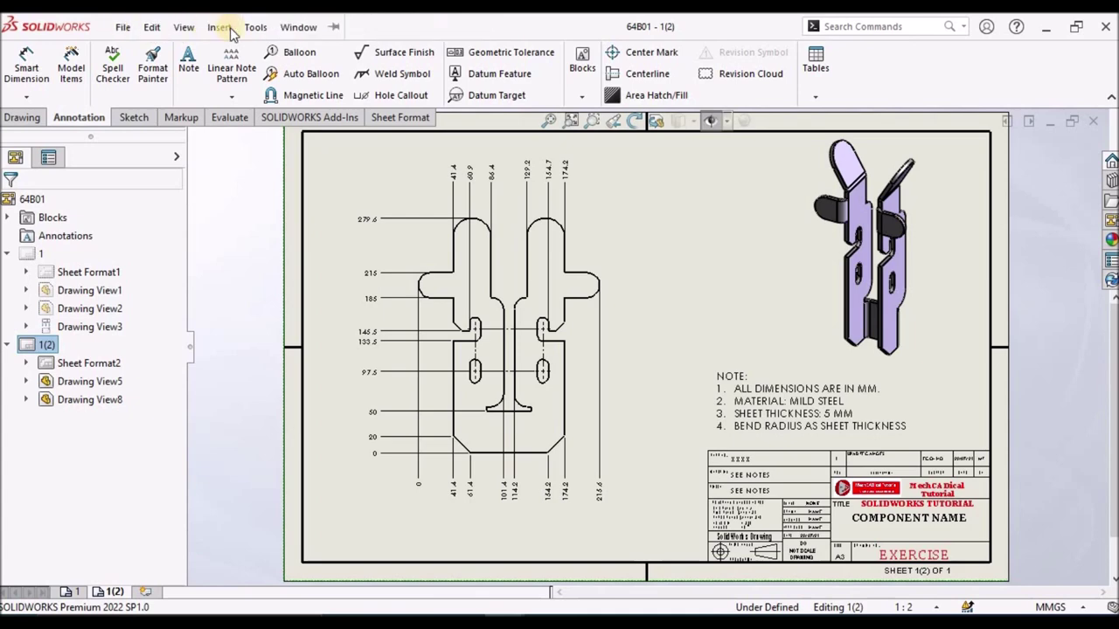
click(256, 27)
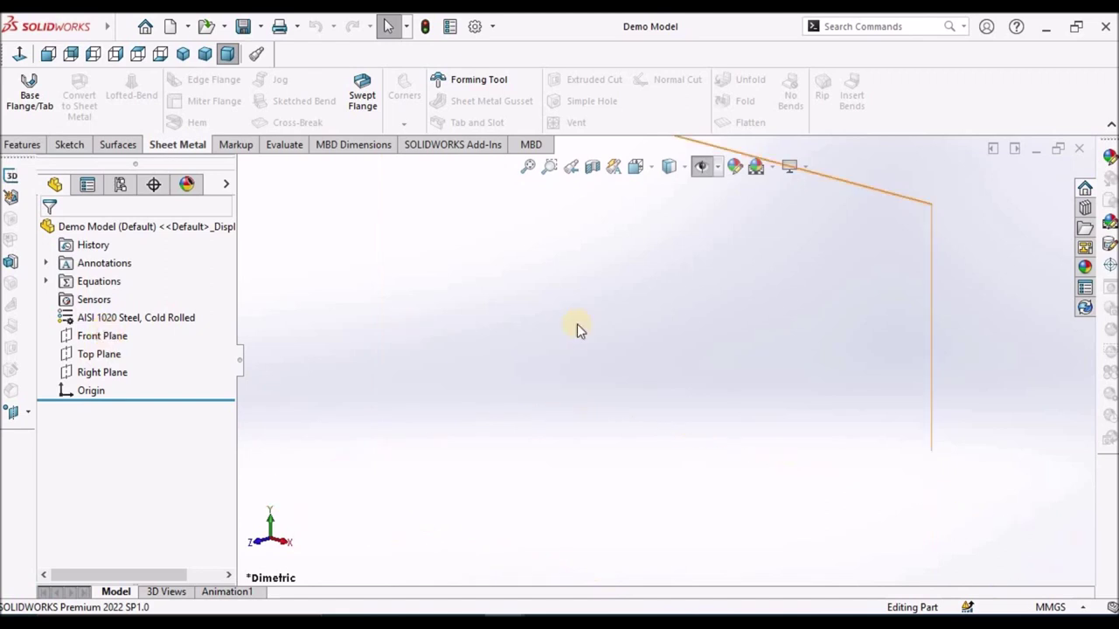
Start a sketch on the Front Plane and draw a center rectangle from the origin
click(651, 292)
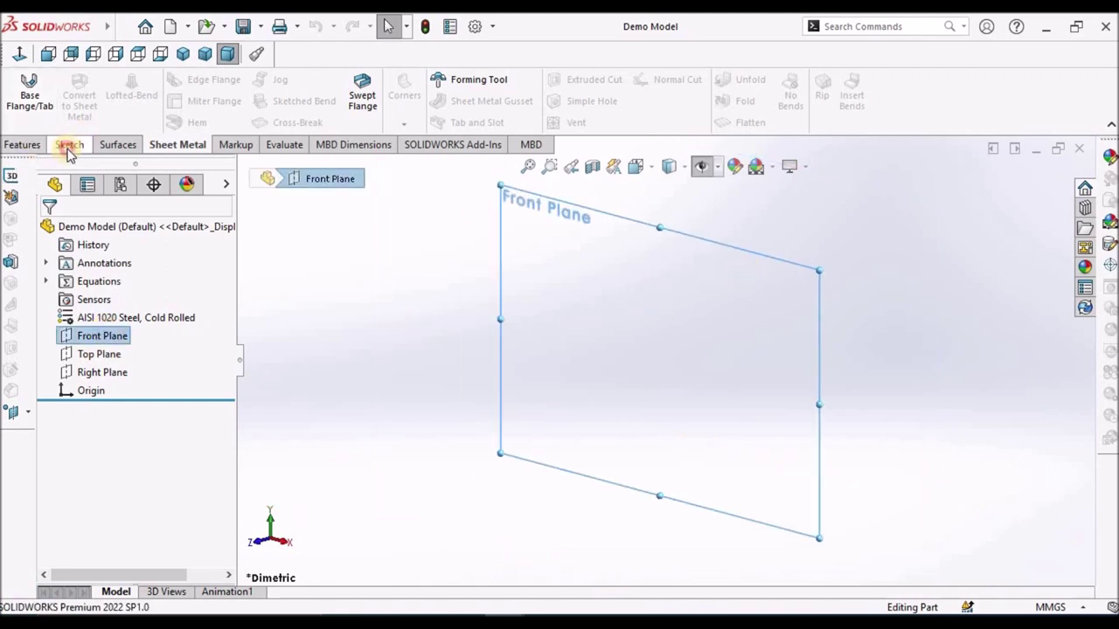
click(70, 144)
click(19, 87)
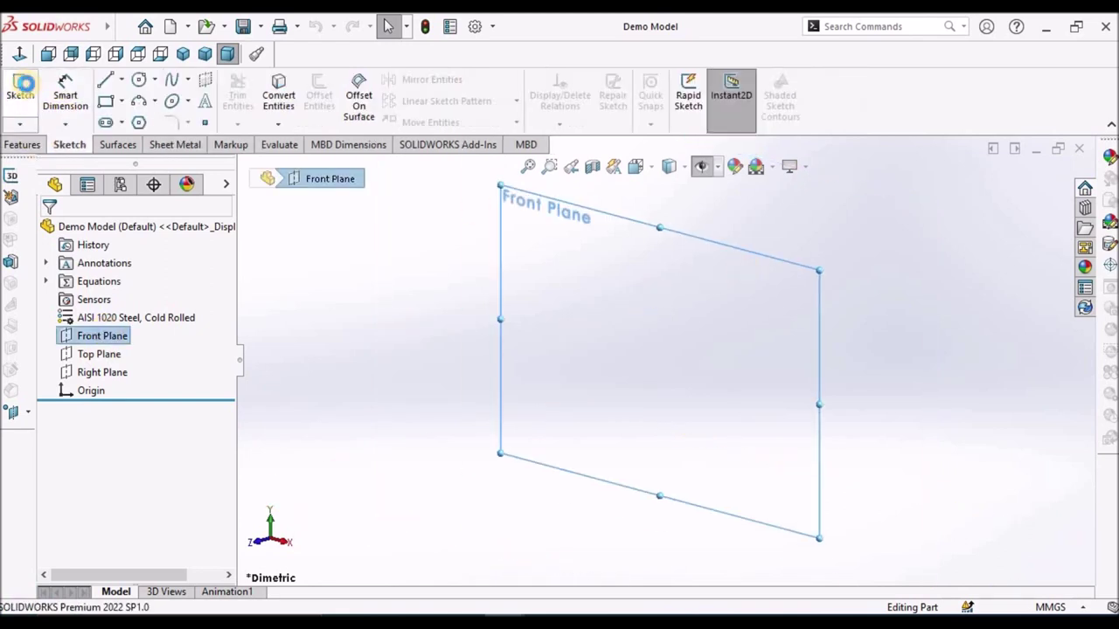
click(121, 102)
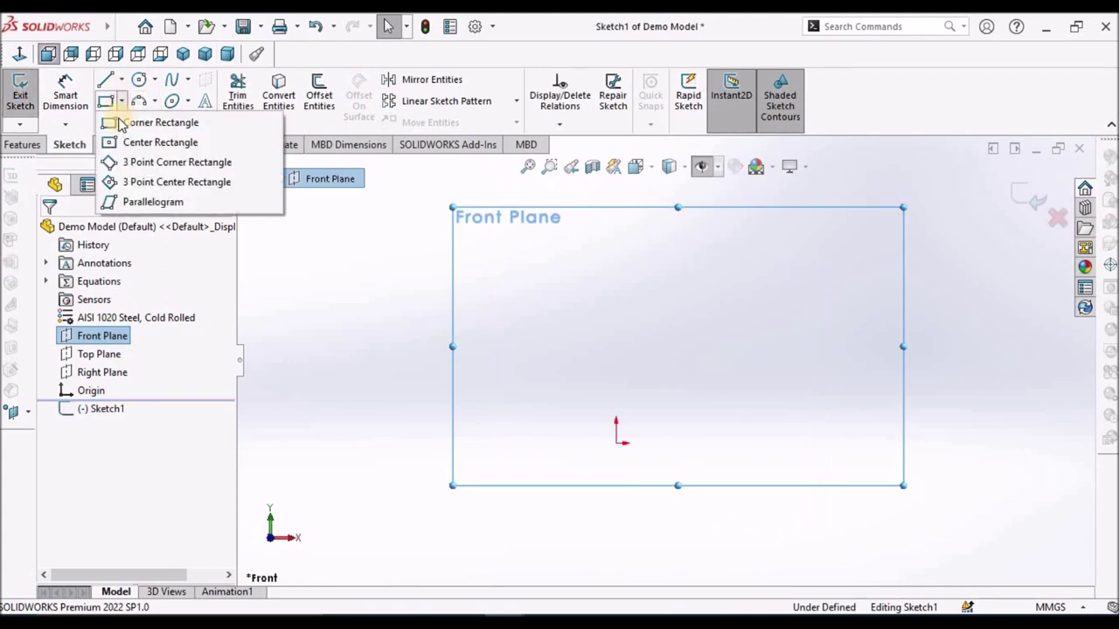
click(119, 145)
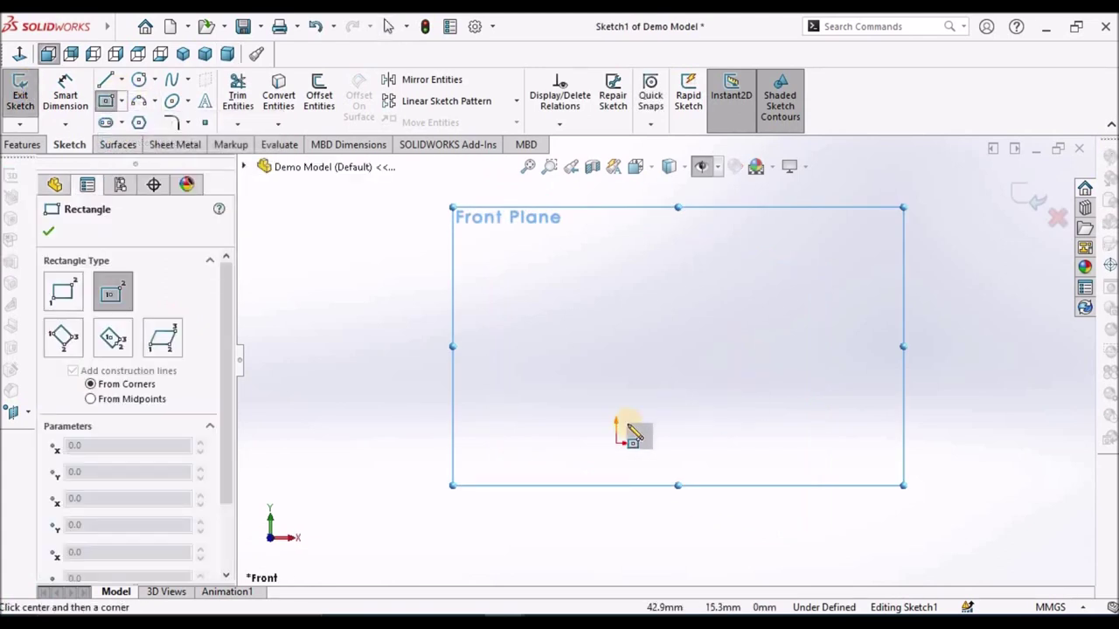
click(617, 443)
click(708, 328)
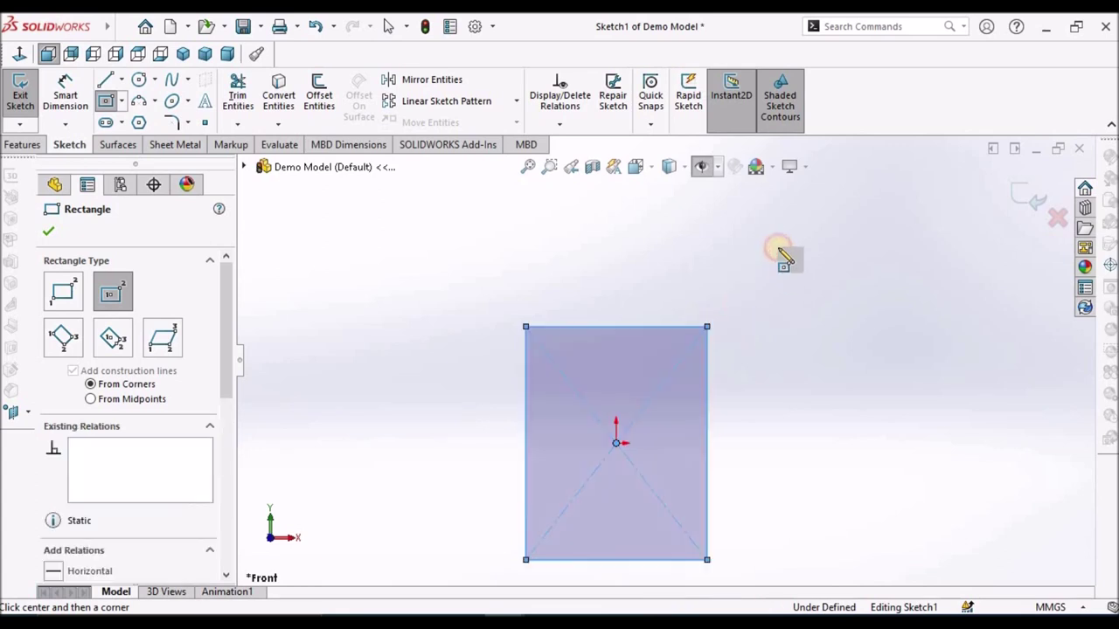
right_click(783, 255)
click(791, 260)
Make the rectangle's right and bottom edges Equal so it becomes a square
key(z)
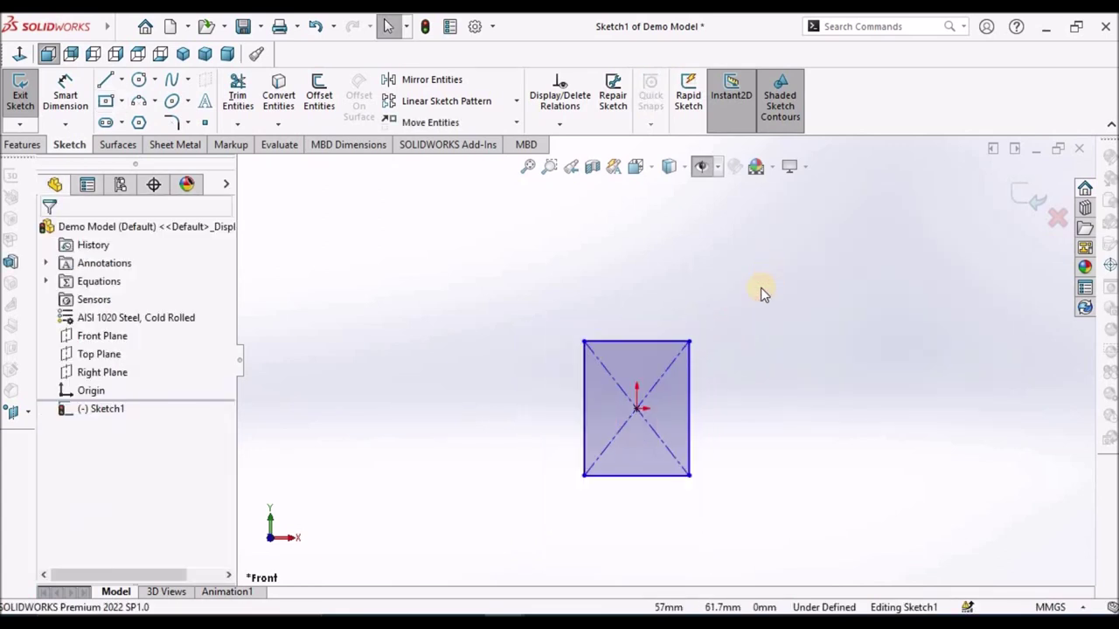
click(690, 395)
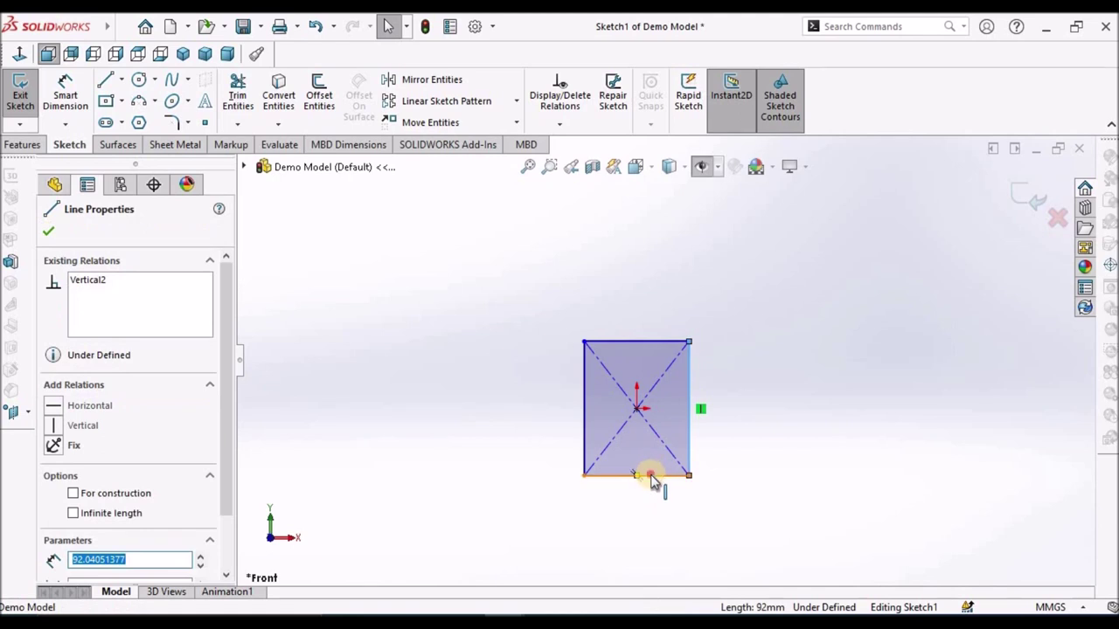
ctrl+click(651, 476)
scroll(112, 521, down, 3)
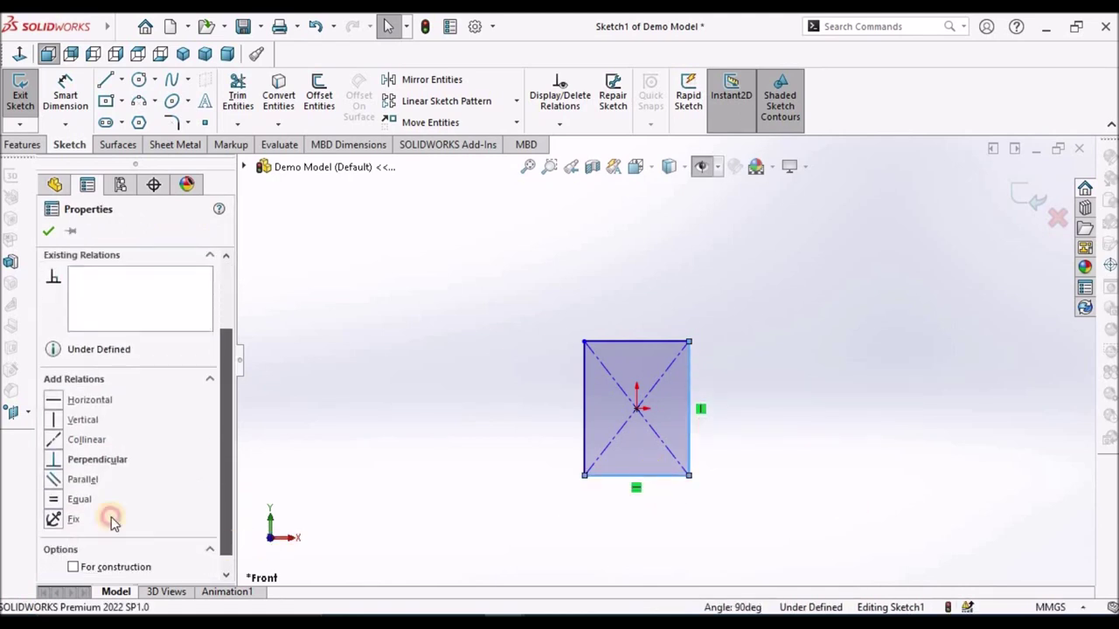
click(53, 499)
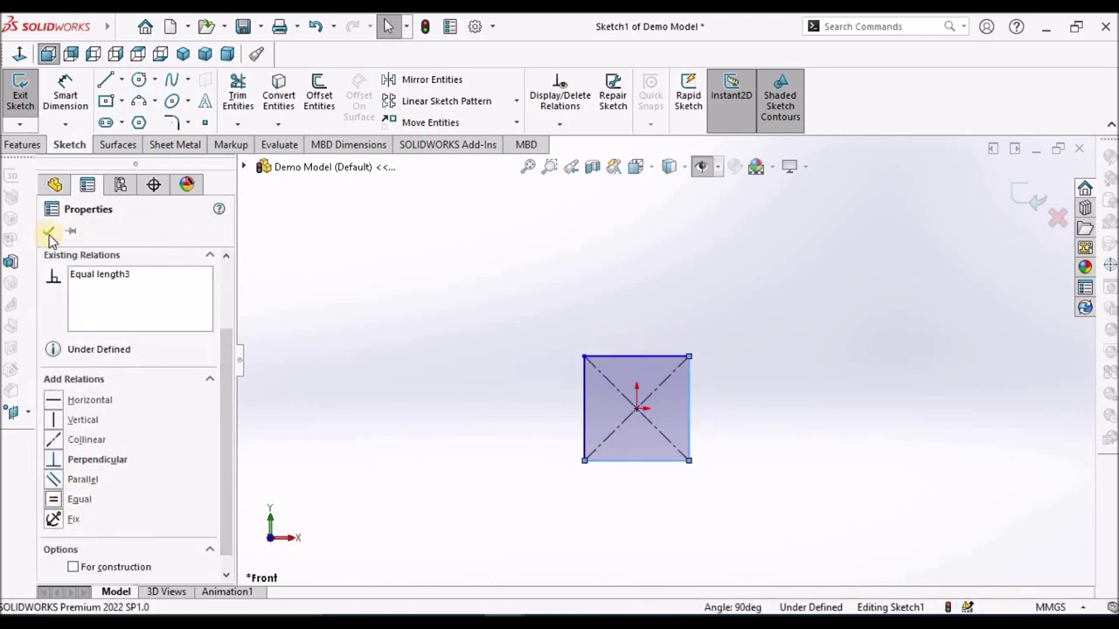
click(410, 225)
Dimension the square's bottom edge to 50 mm
click(77, 98)
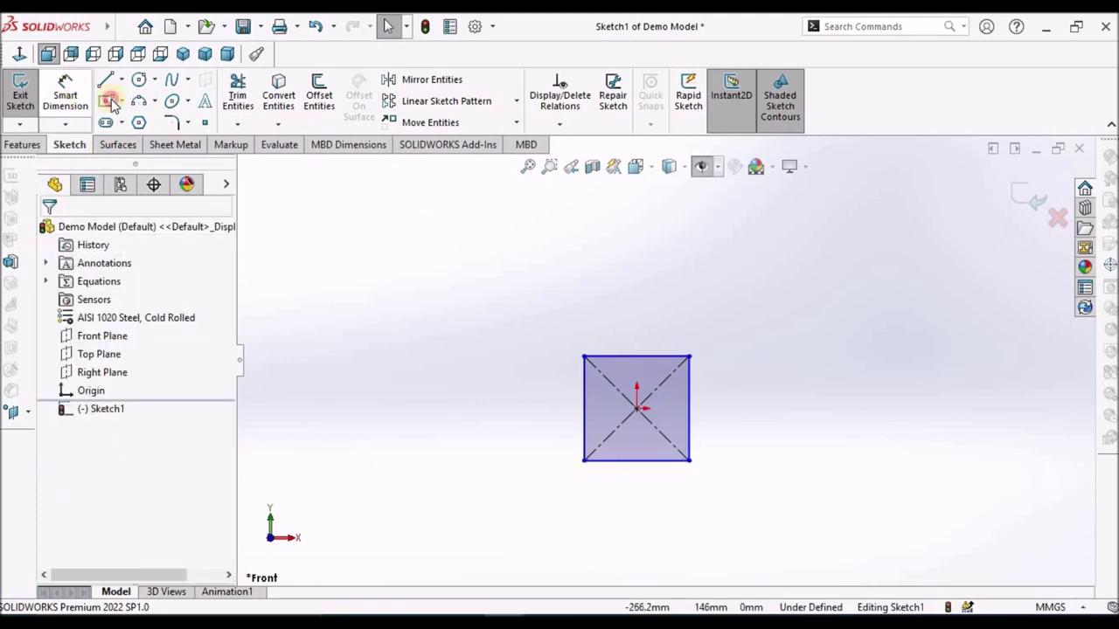
click(662, 460)
click(660, 490)
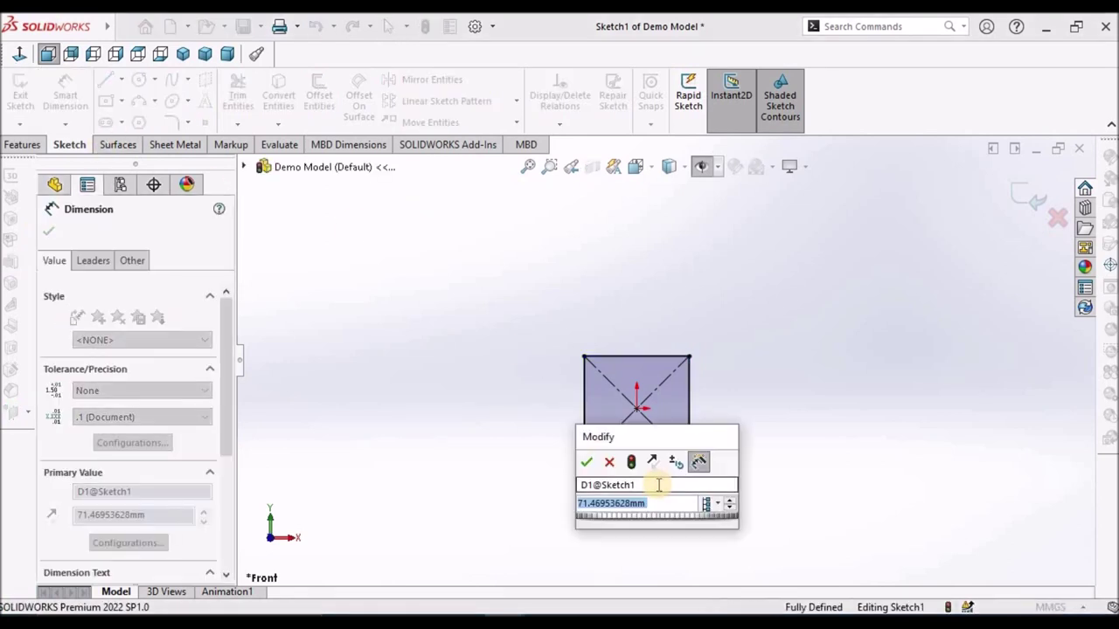
text(50)
key(Return)
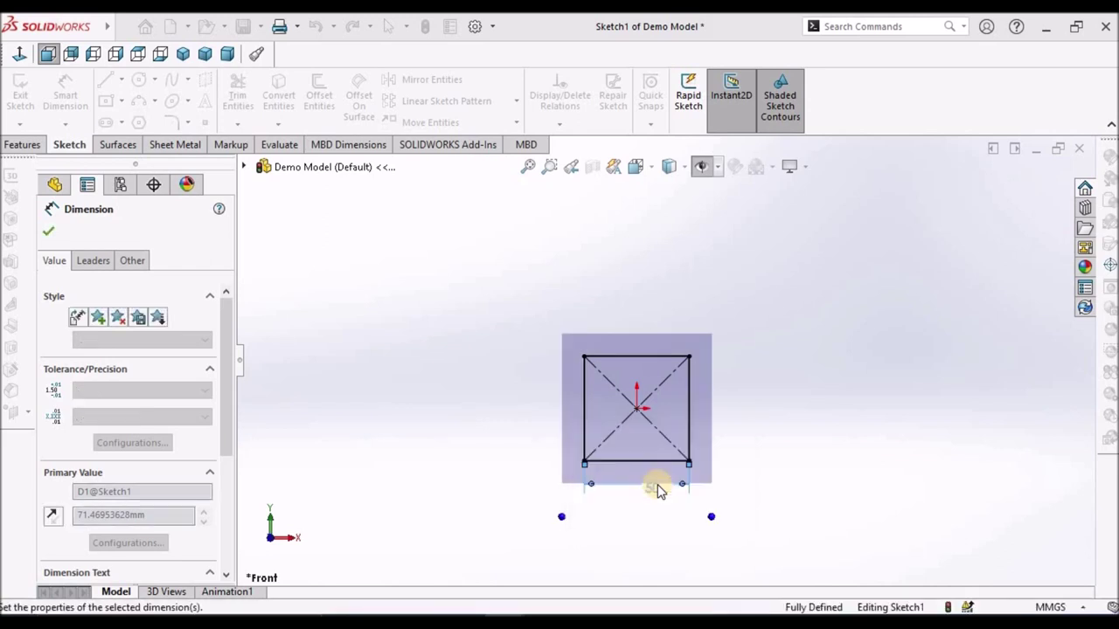
click(48, 231)
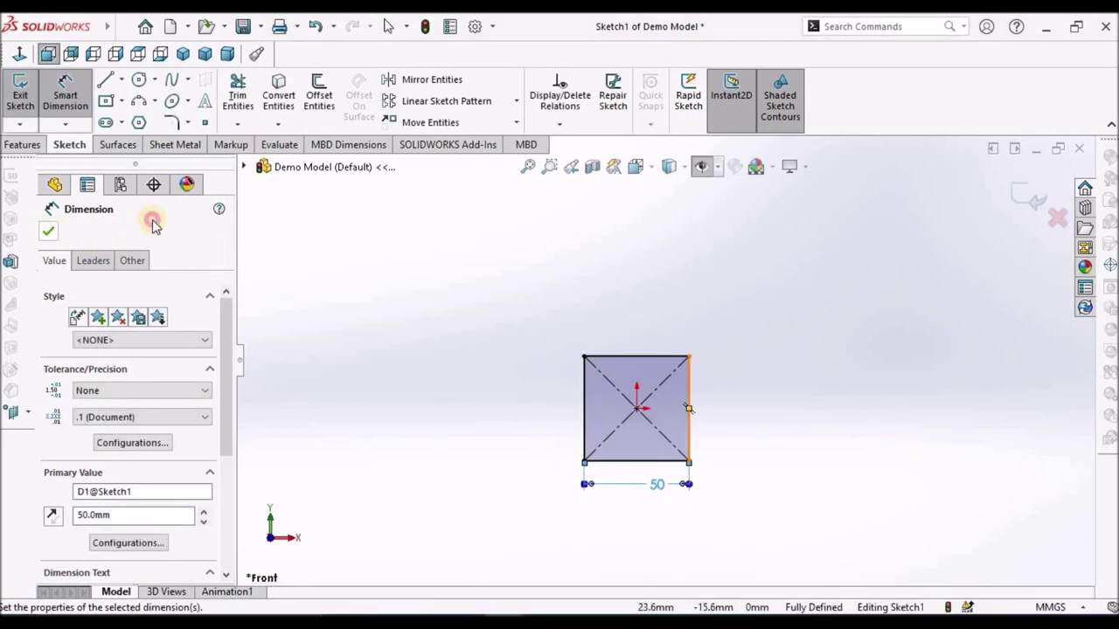
scroll(667, 400, down, 2)
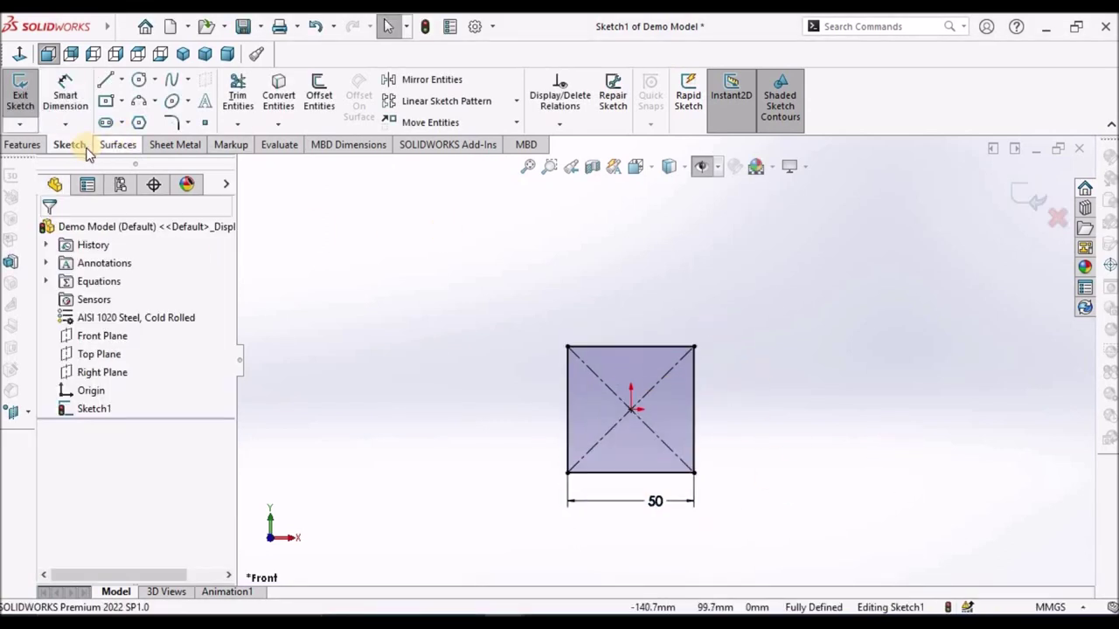
click(175, 146)
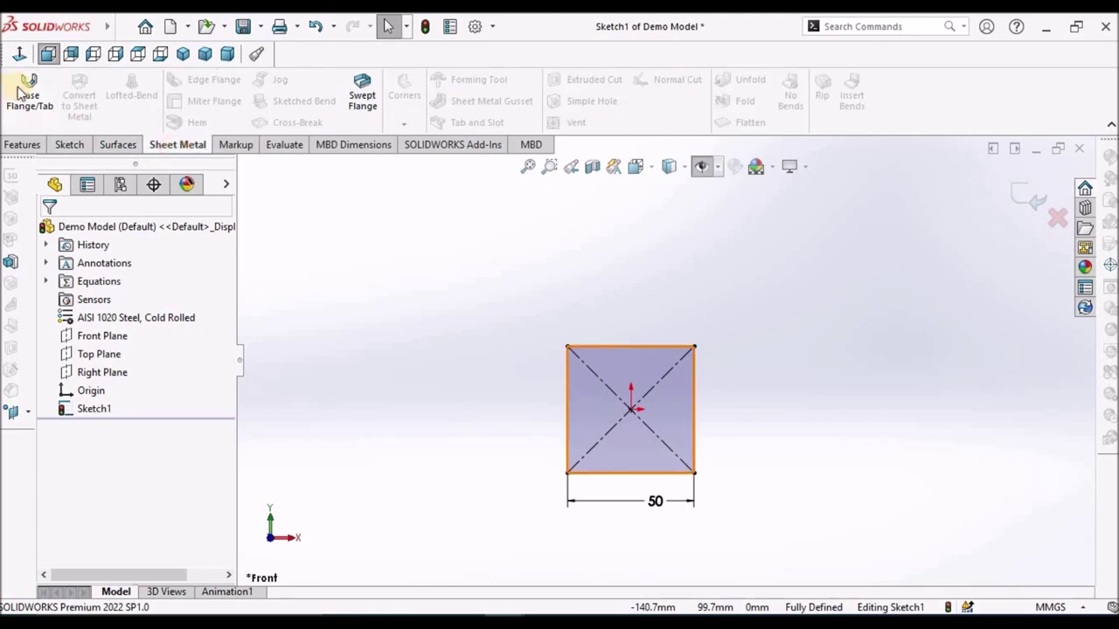
Create a Base Flange from the square sketch, keeping the 5.0 mm thickness
click(38, 100)
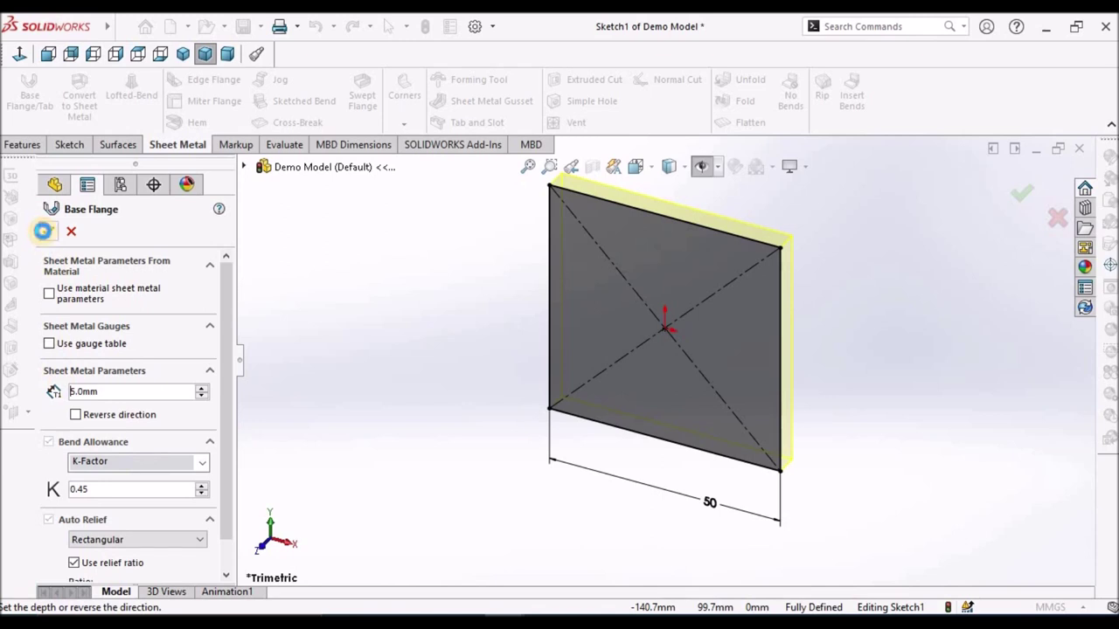
click(42, 230)
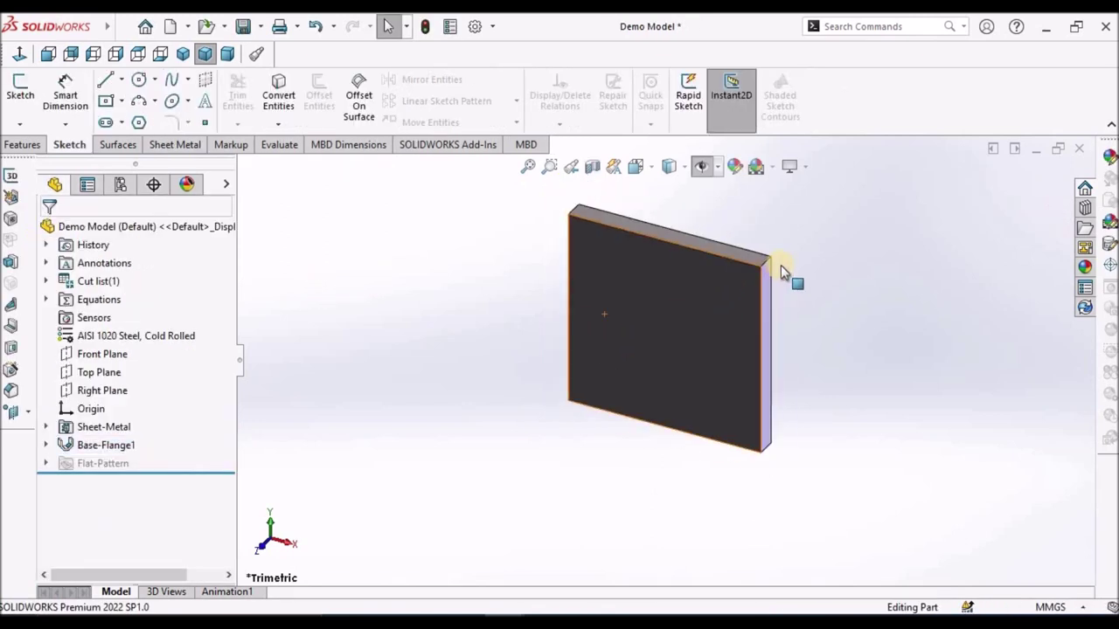
middle_drag(782, 271, 813, 252)
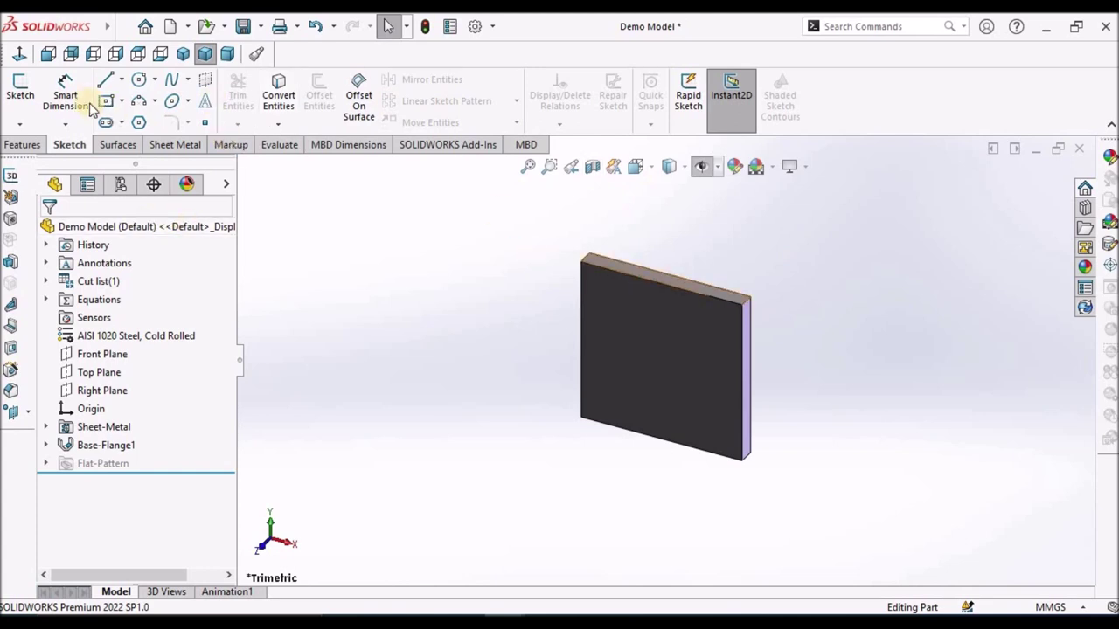
click(176, 145)
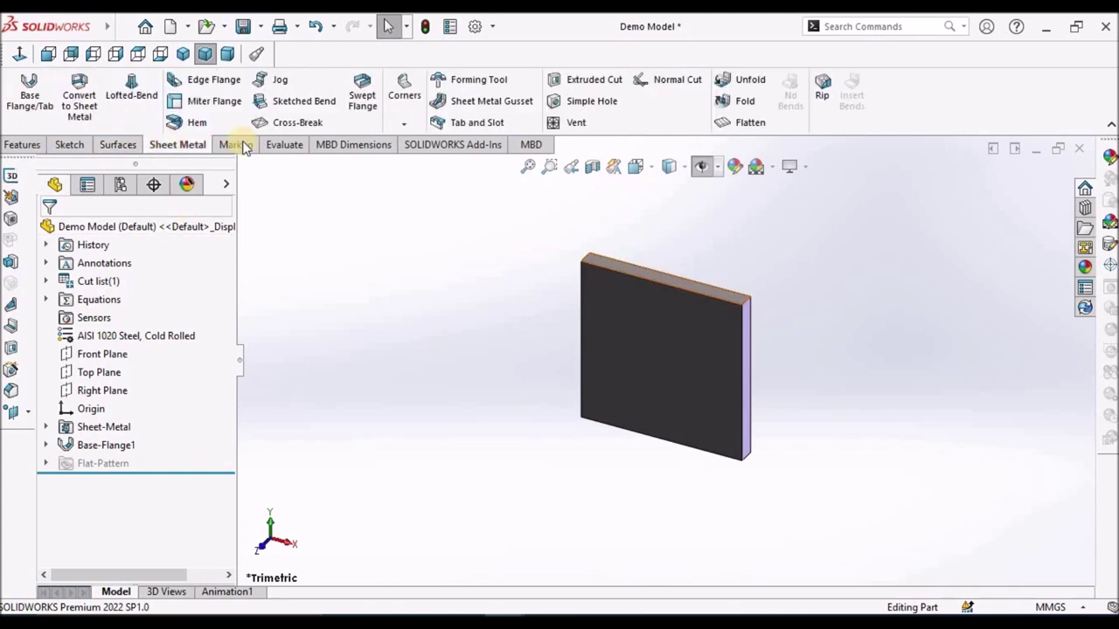
Add a 90°, 102 mm edge flange along the plate's right edge
click(210, 83)
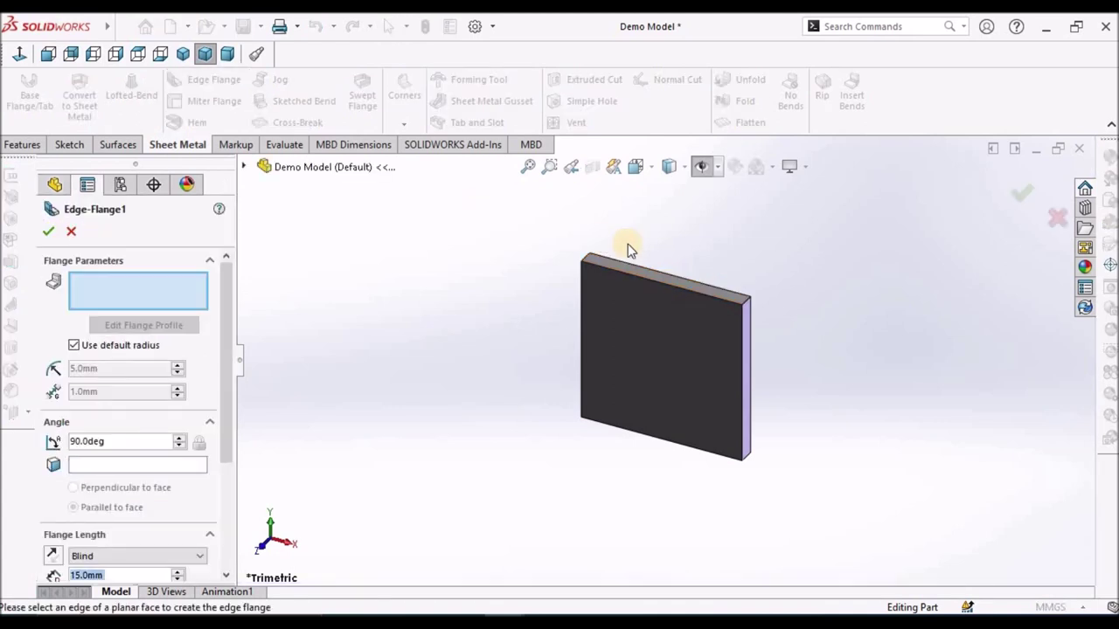
scroll(732, 314, up, 3)
scroll(713, 339, down, 1)
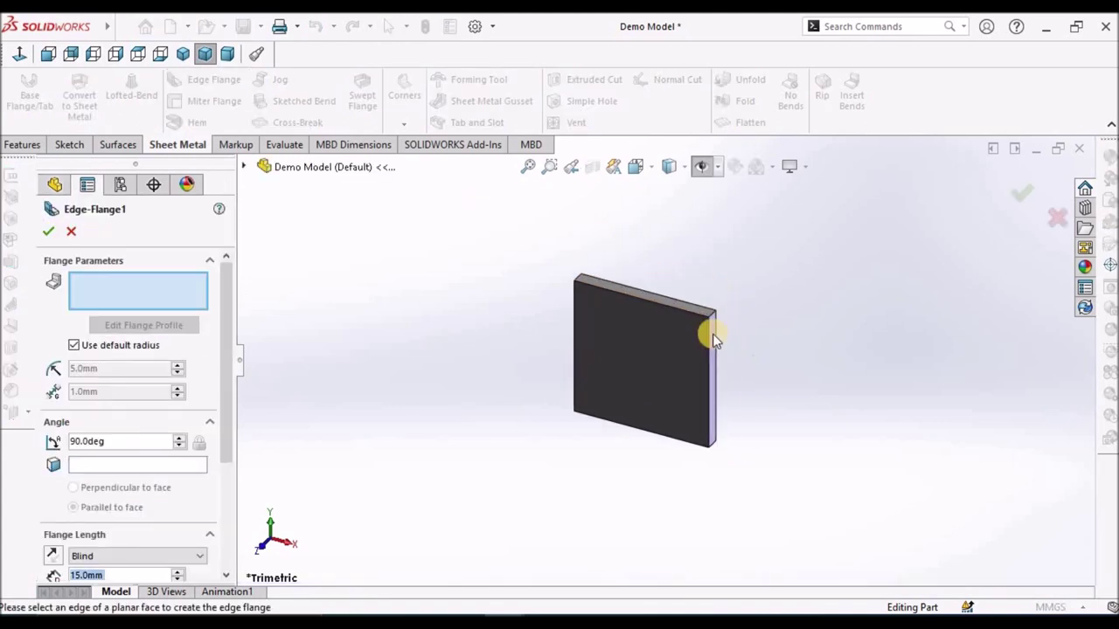
click(716, 325)
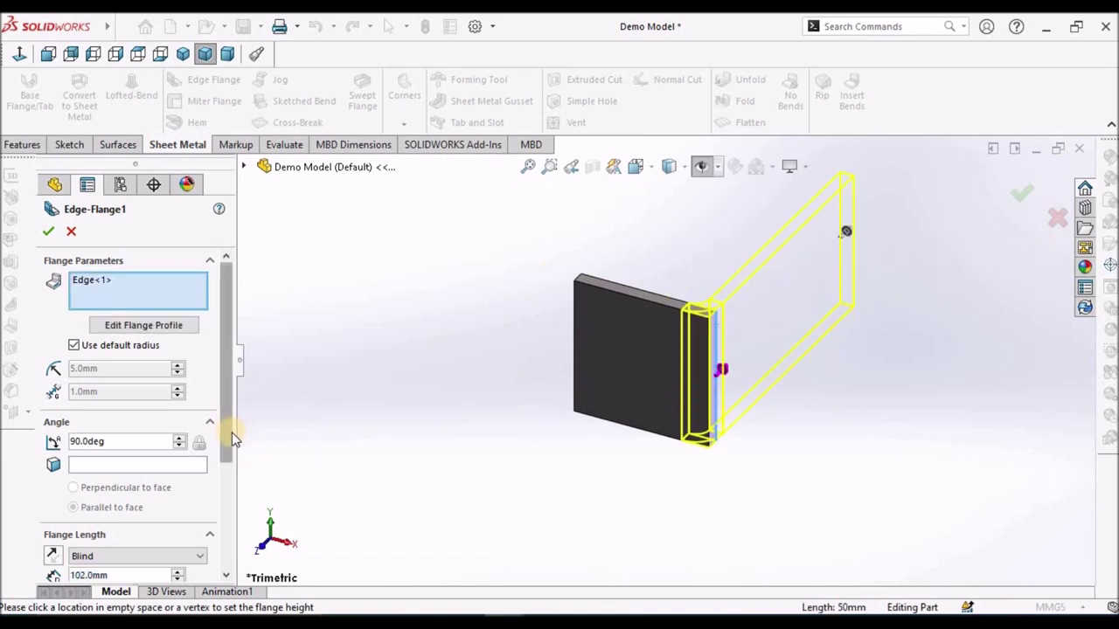
scroll(220, 507, down, 3)
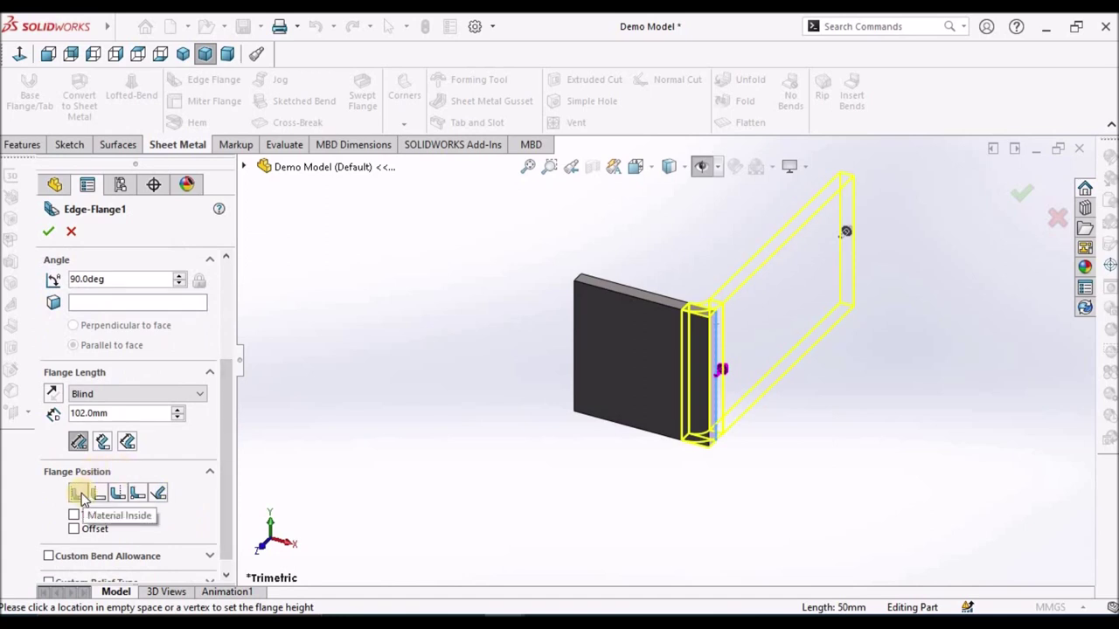
click(389, 260)
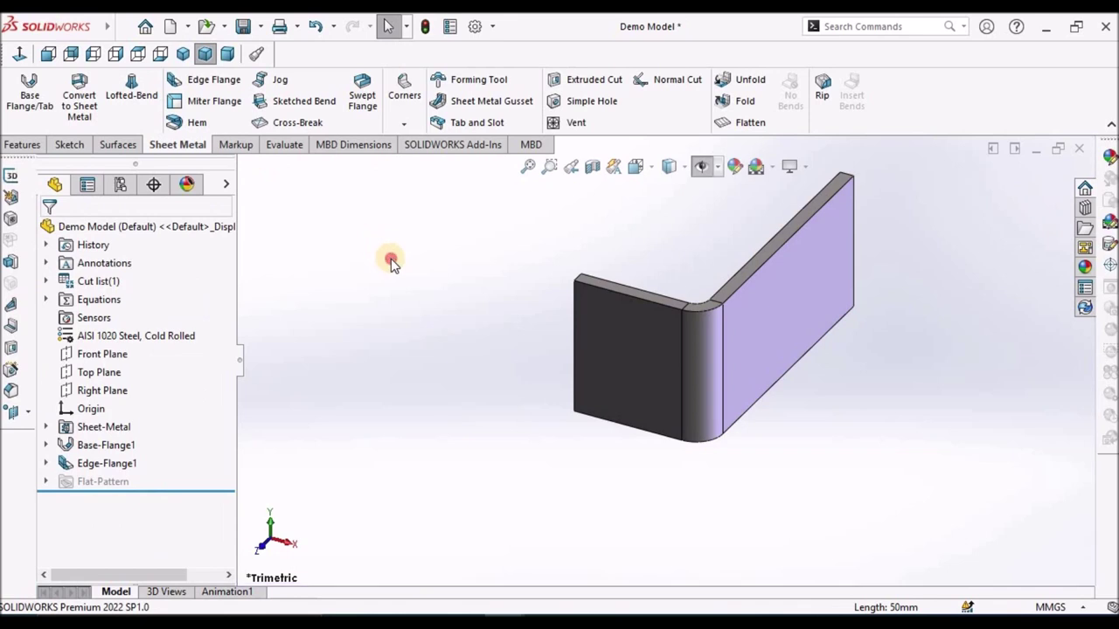
Reopen Edge-Flange1's settings for editing in the Right view
click(46, 463)
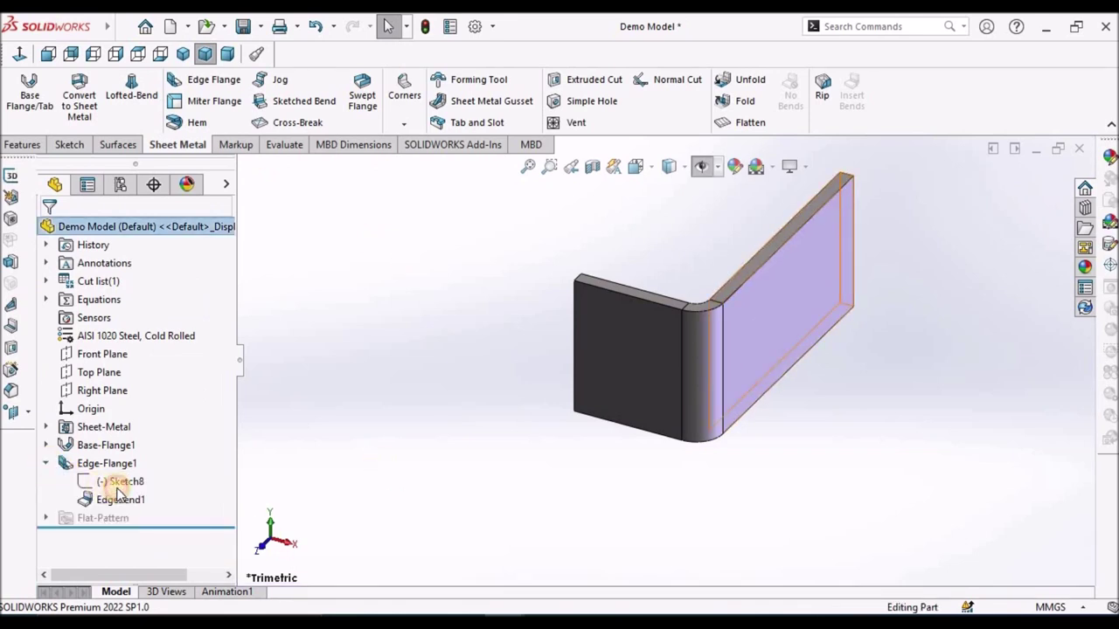
key(ctrl+4)
click(106, 464)
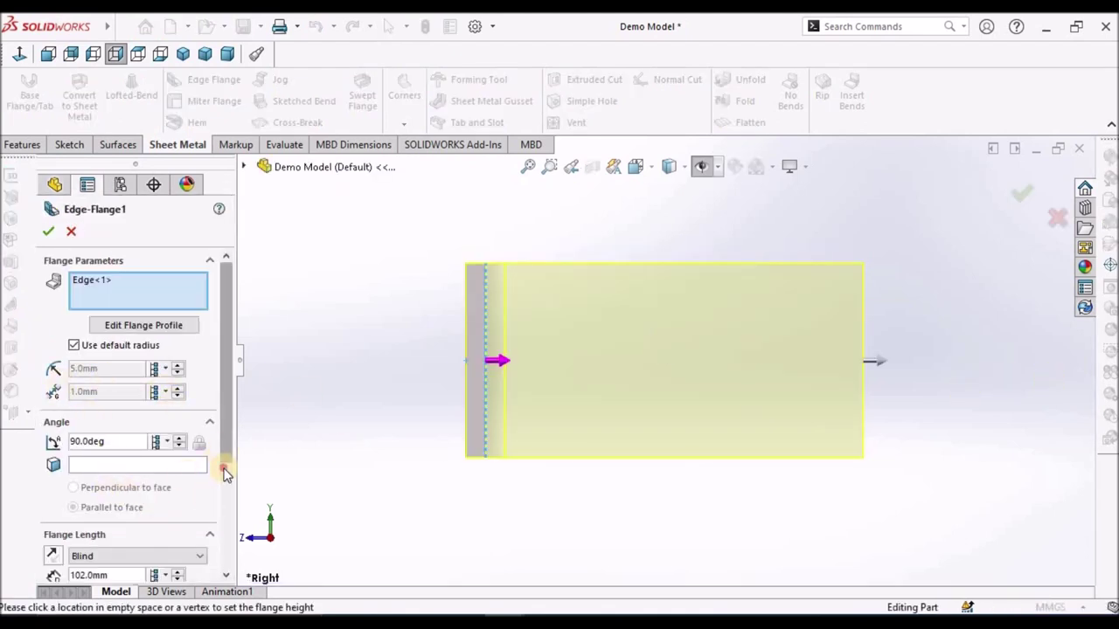
Reverse the edge flange's direction and open its profile Sketch8 for editing
scroll(217, 461, down, 3)
click(53, 452)
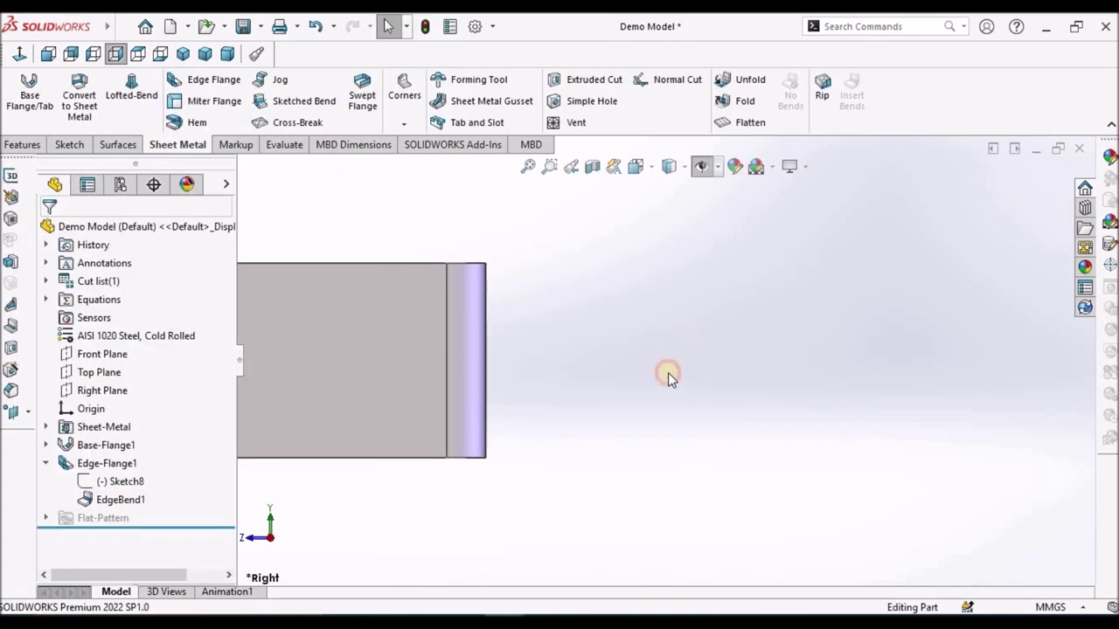
scroll(667, 372, up, 5)
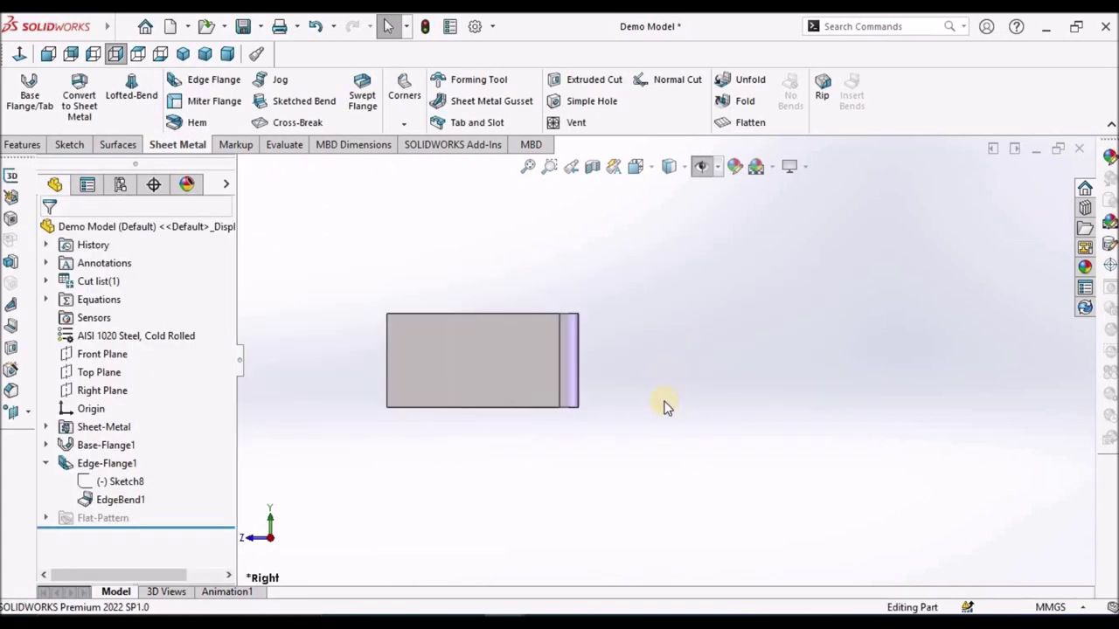
click(114, 481)
click(138, 430)
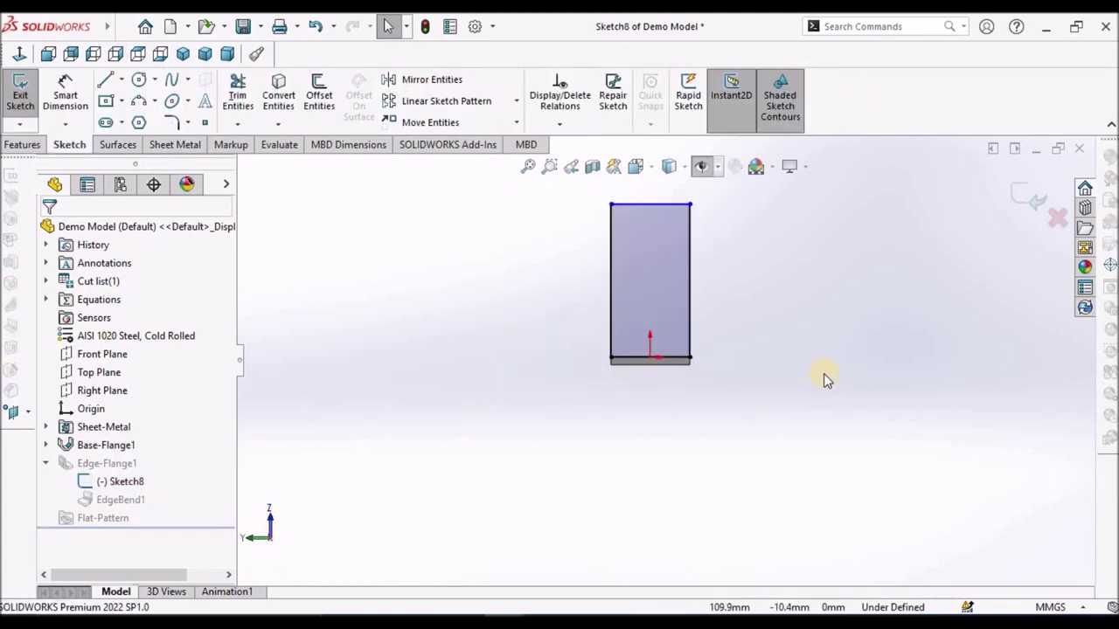
Drag the Sketch8 profile's top corner and edge upward, then dimension its left edge
click(119, 55)
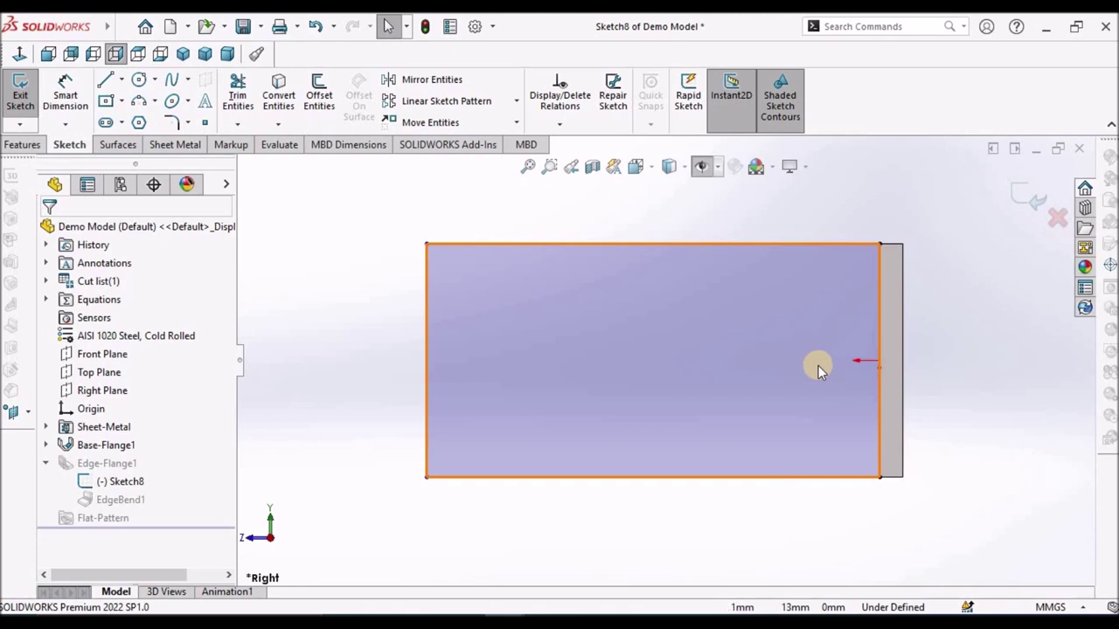
key(f)
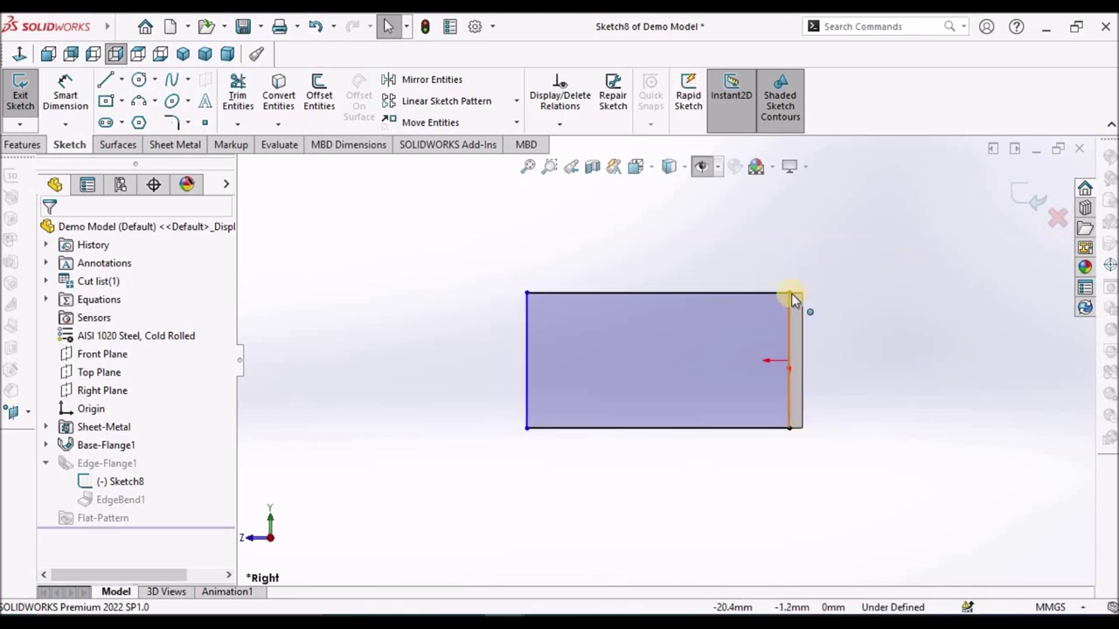
drag(791, 297, 778, 209)
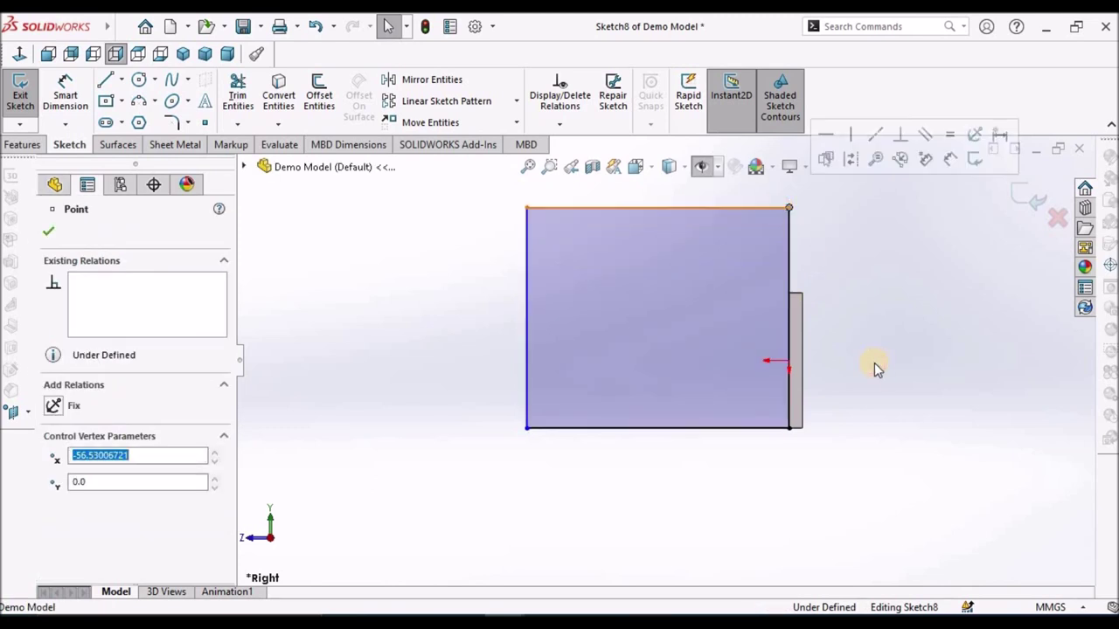
key(f)
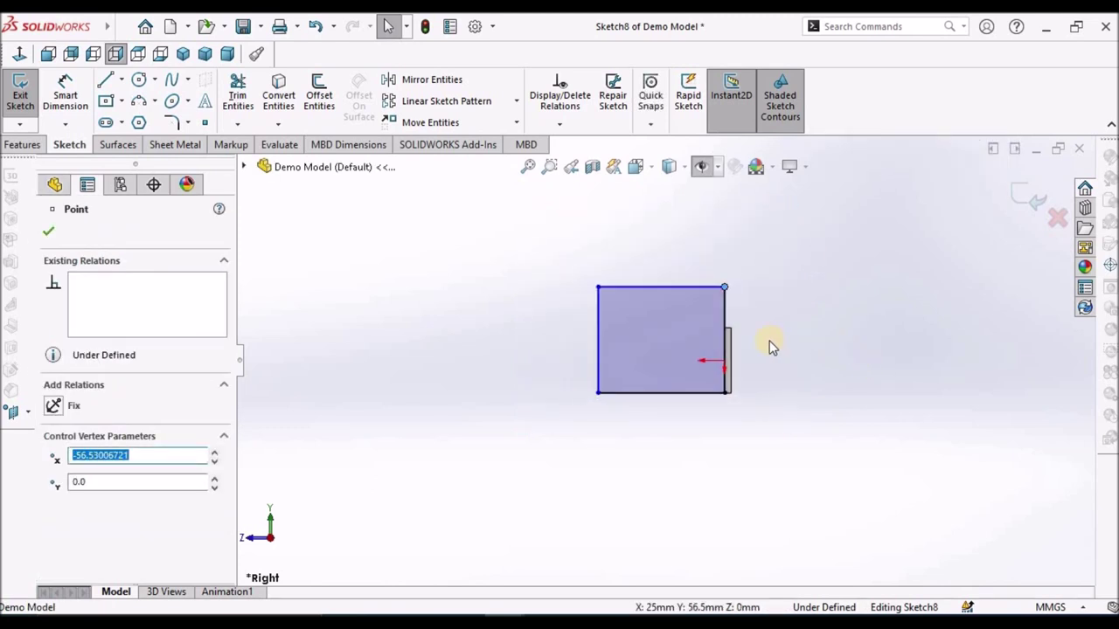
drag(699, 317, 699, 193)
click(780, 368)
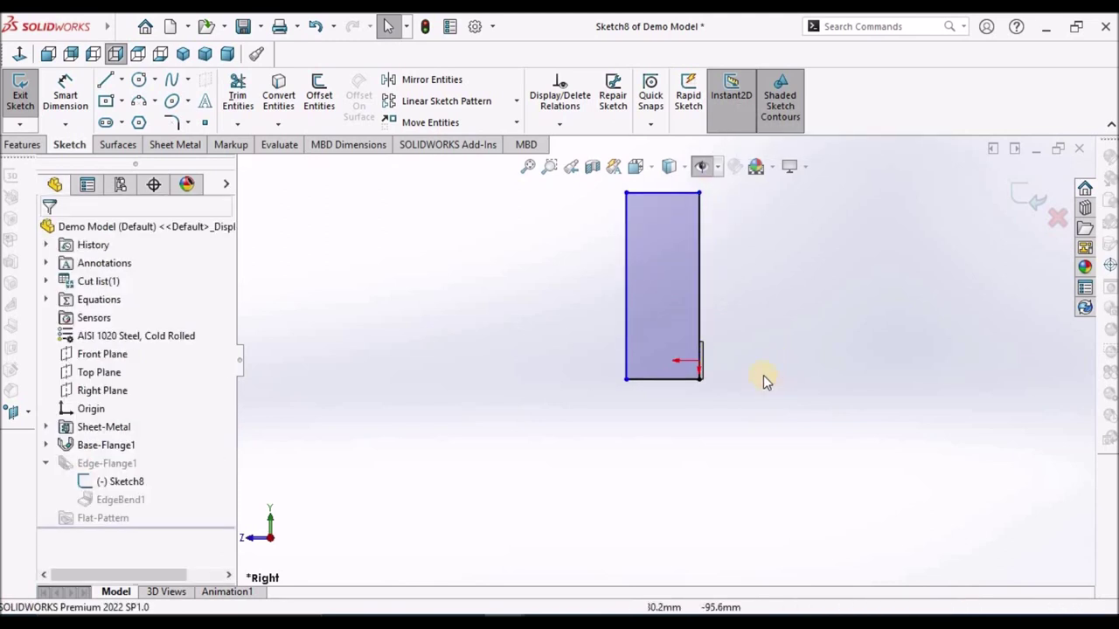
key(f)
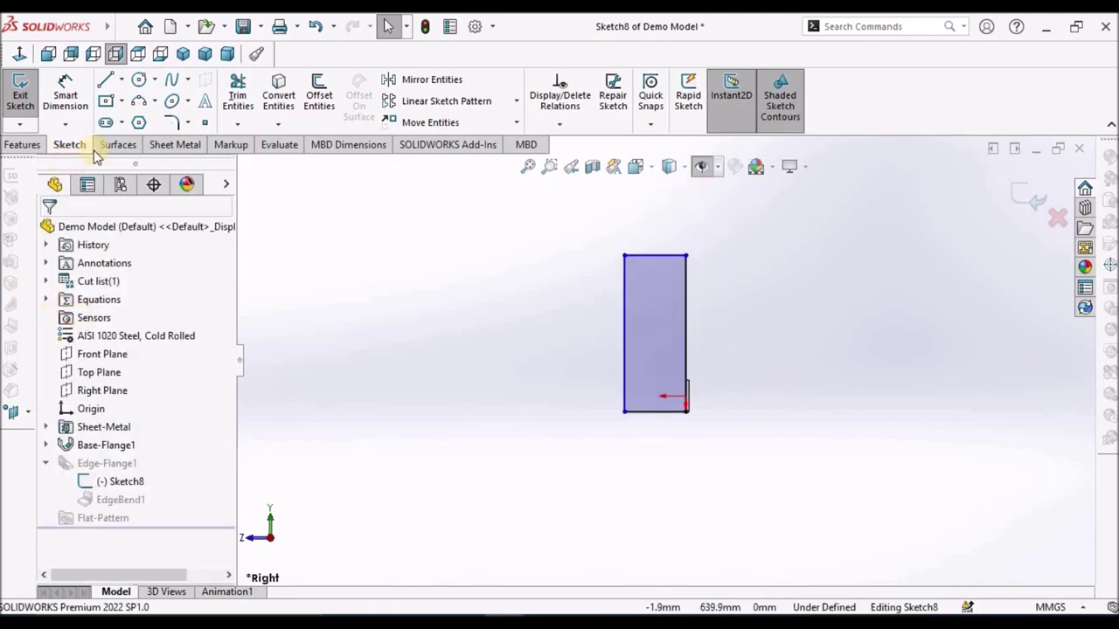
click(66, 98)
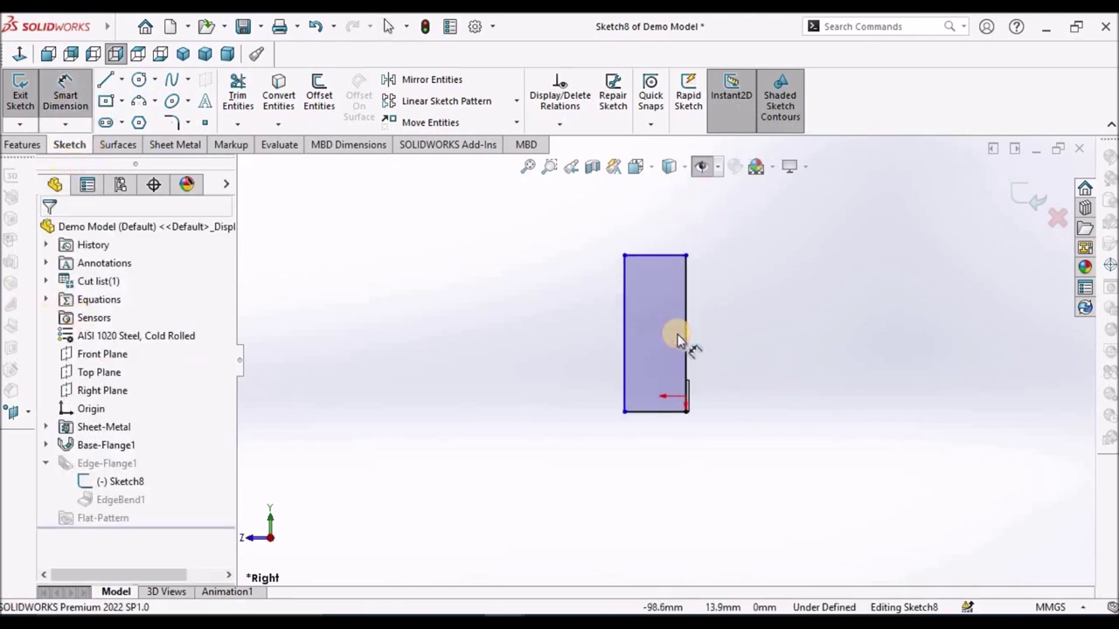
click(555, 322)
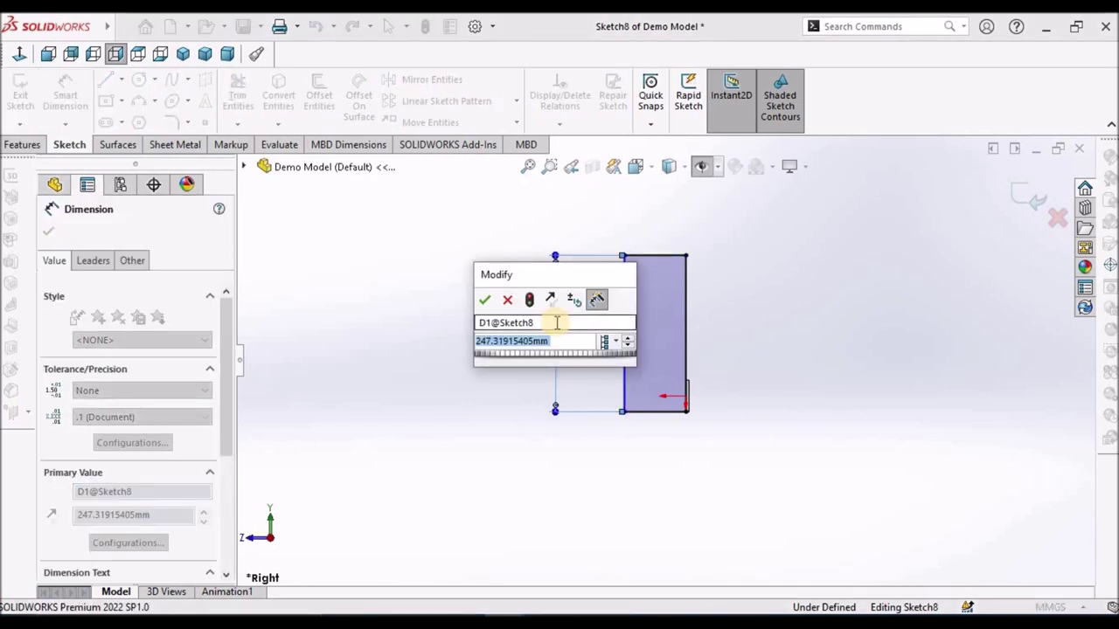
Set the profile's left-edge height to 235 mm and bottom-edge width to 50 mm
text(235)
key(Return)
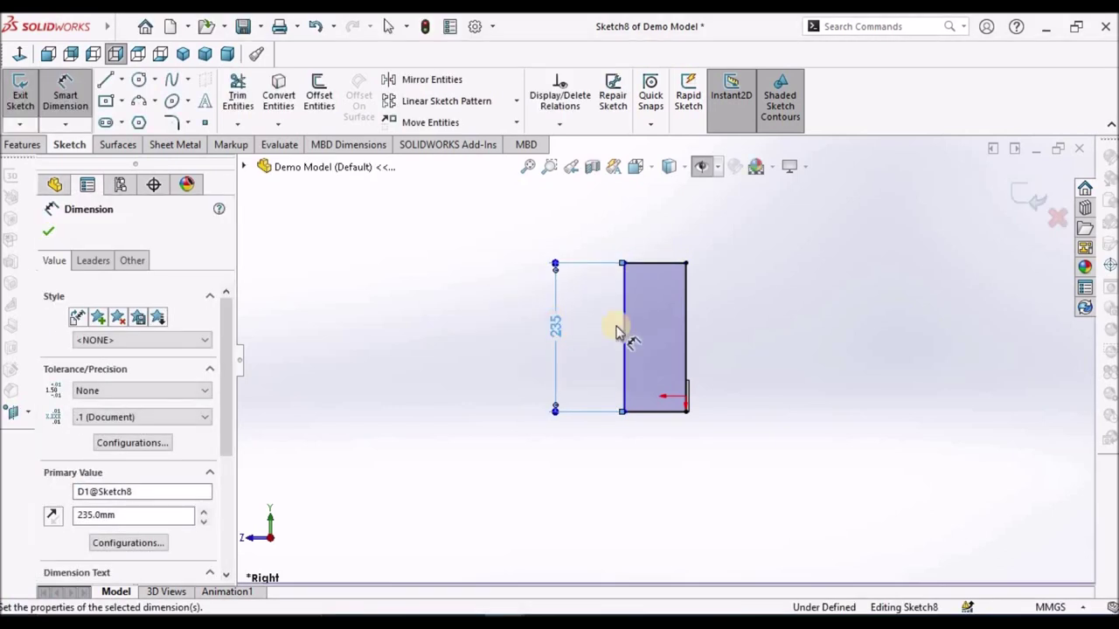
click(808, 354)
scroll(679, 358, down, 3)
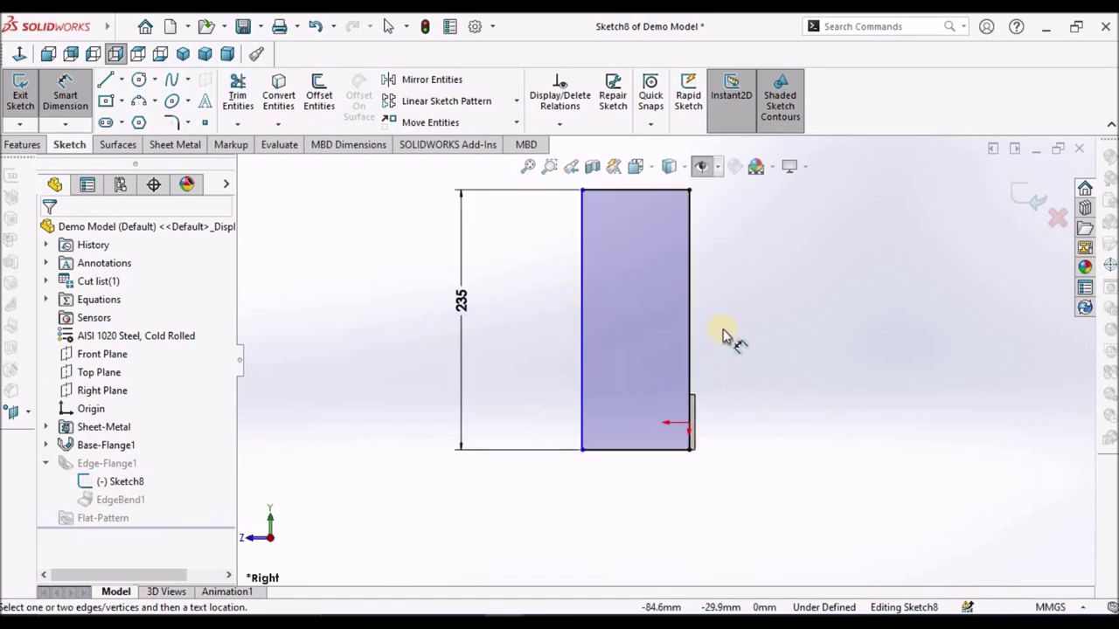
click(632, 452)
click(645, 508)
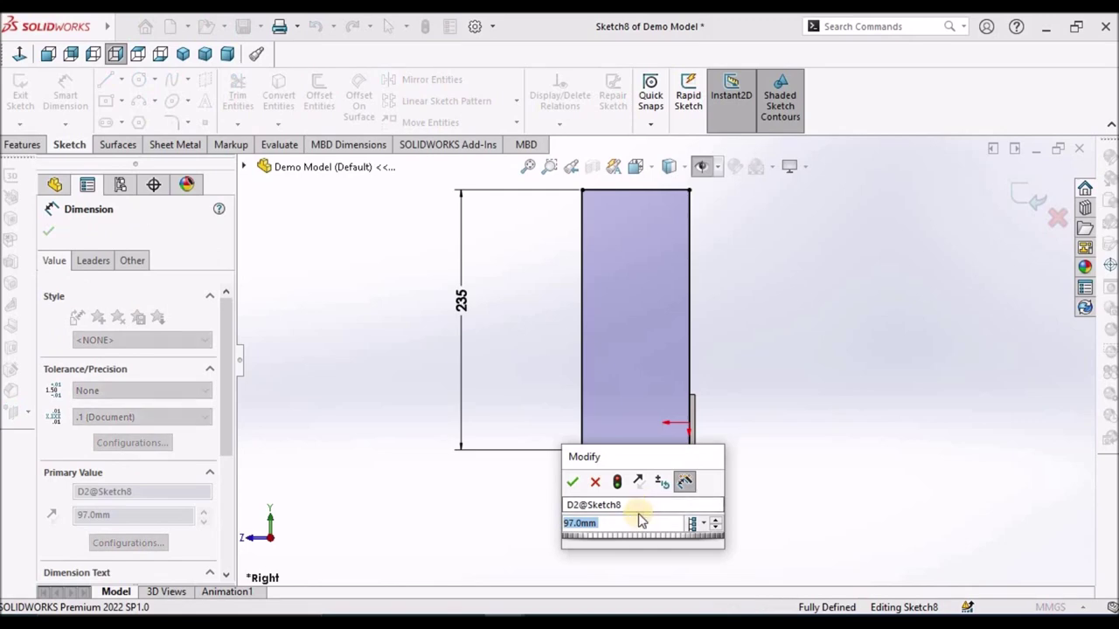
text(50)
key(Return)
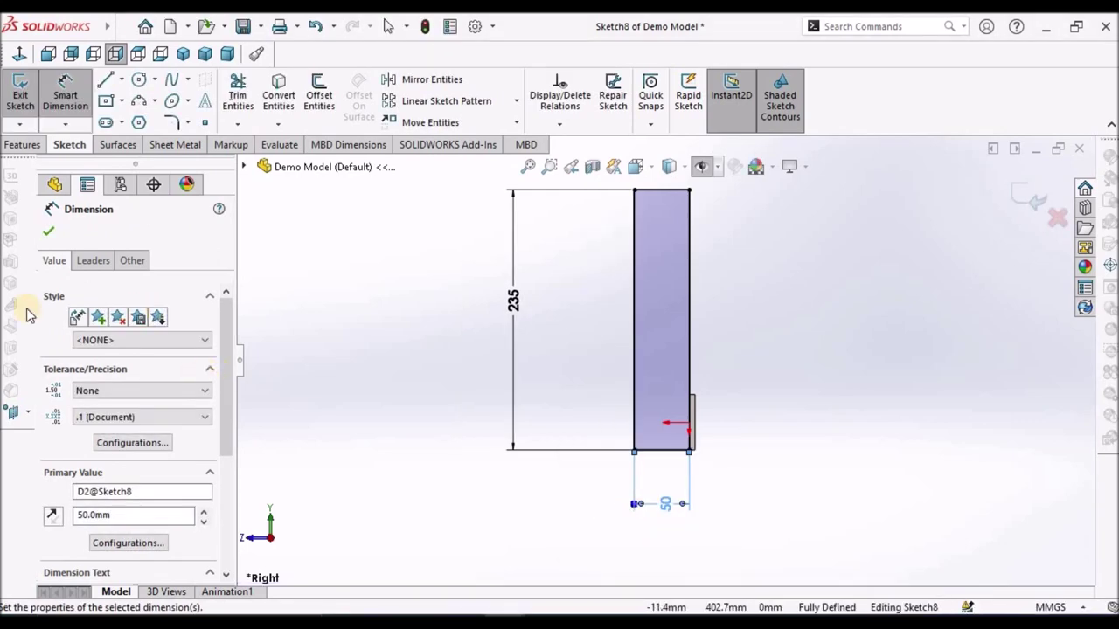
click(47, 233)
key(Escape)
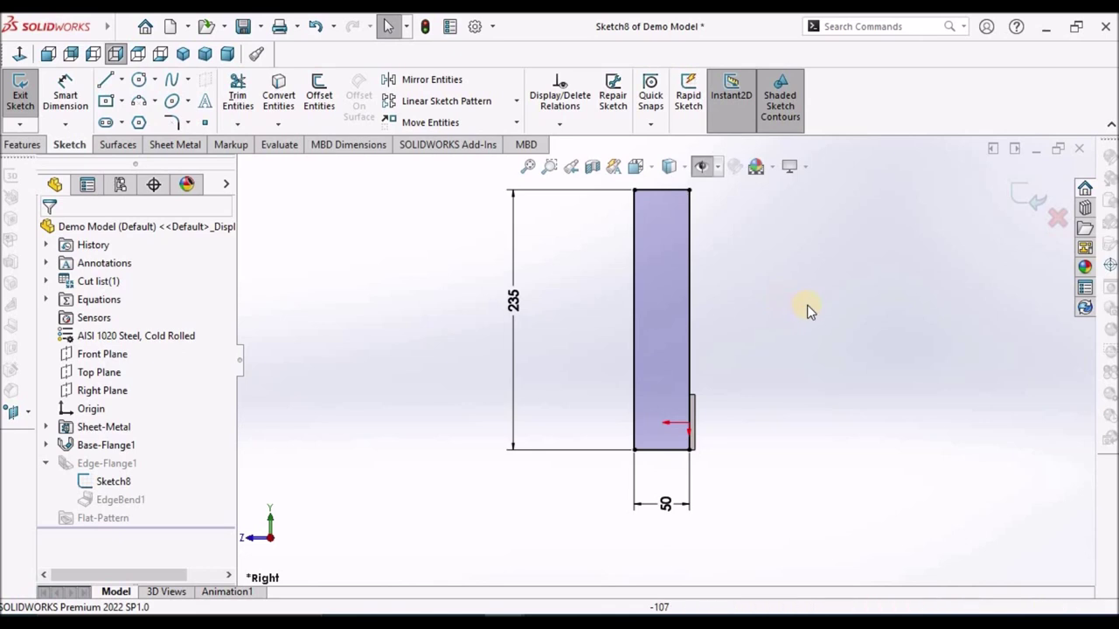
click(122, 100)
Draw a corner rectangle over the flange profile's right edge
click(137, 125)
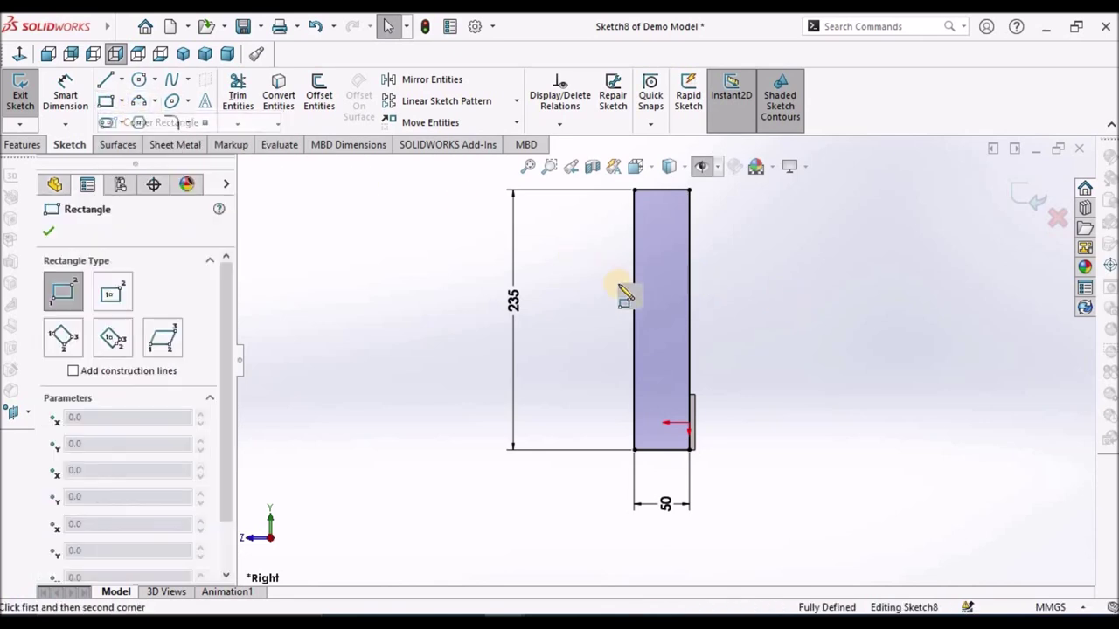
click(716, 355)
right_click(787, 393)
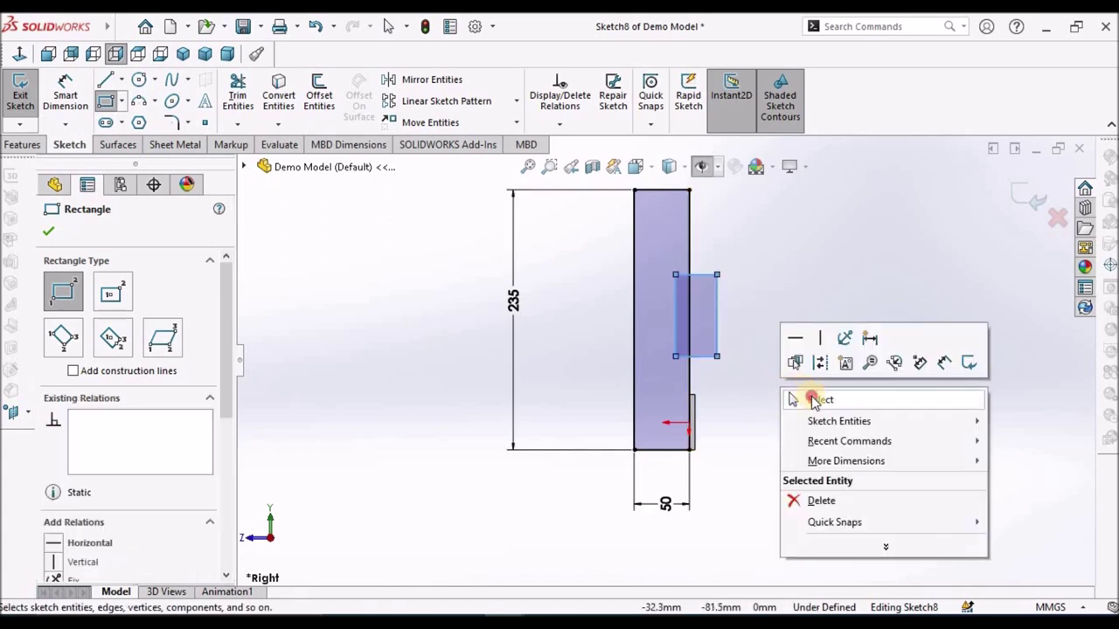
click(813, 400)
click(741, 387)
scroll(708, 363, down, 3)
Dimension the rectangle's bottom 5 mm above the base plate's top edge
click(66, 98)
scroll(722, 432, down, 3)
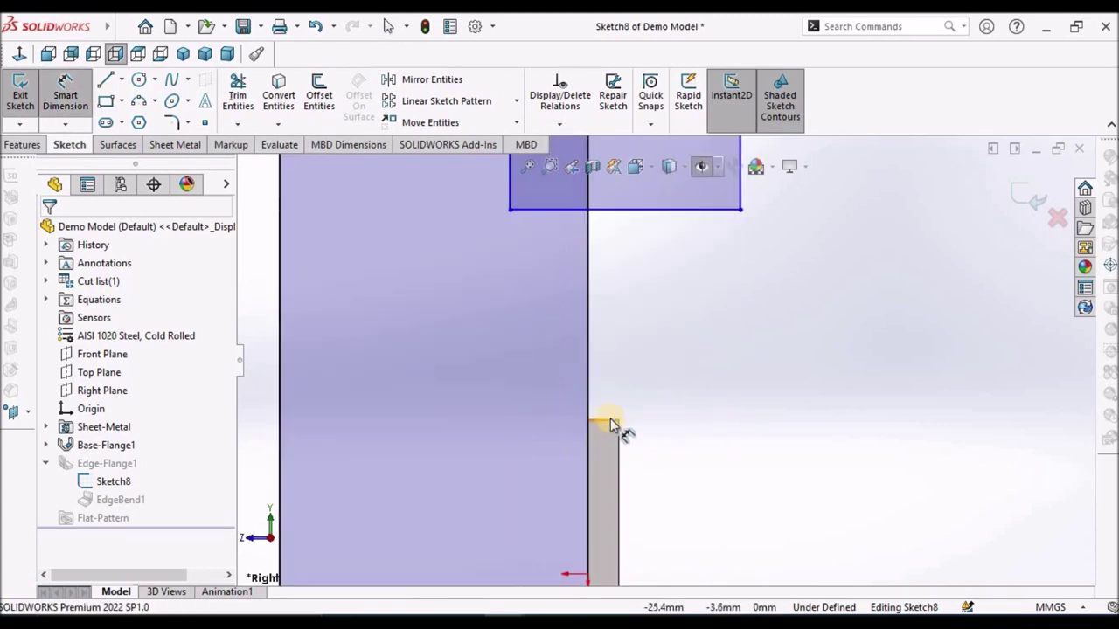
click(610, 423)
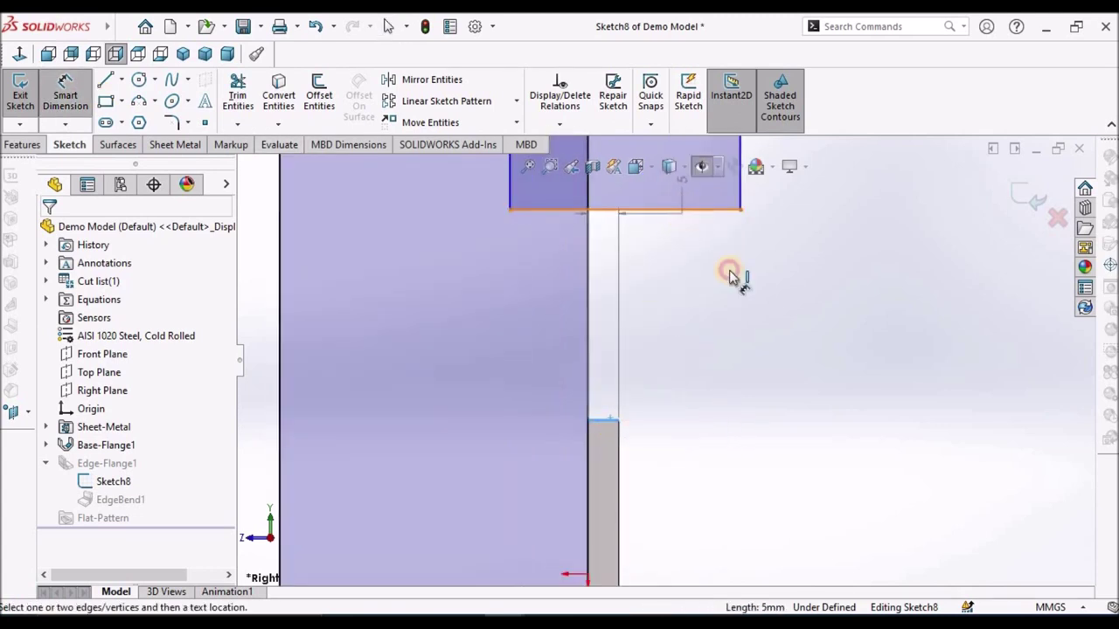
click(775, 325)
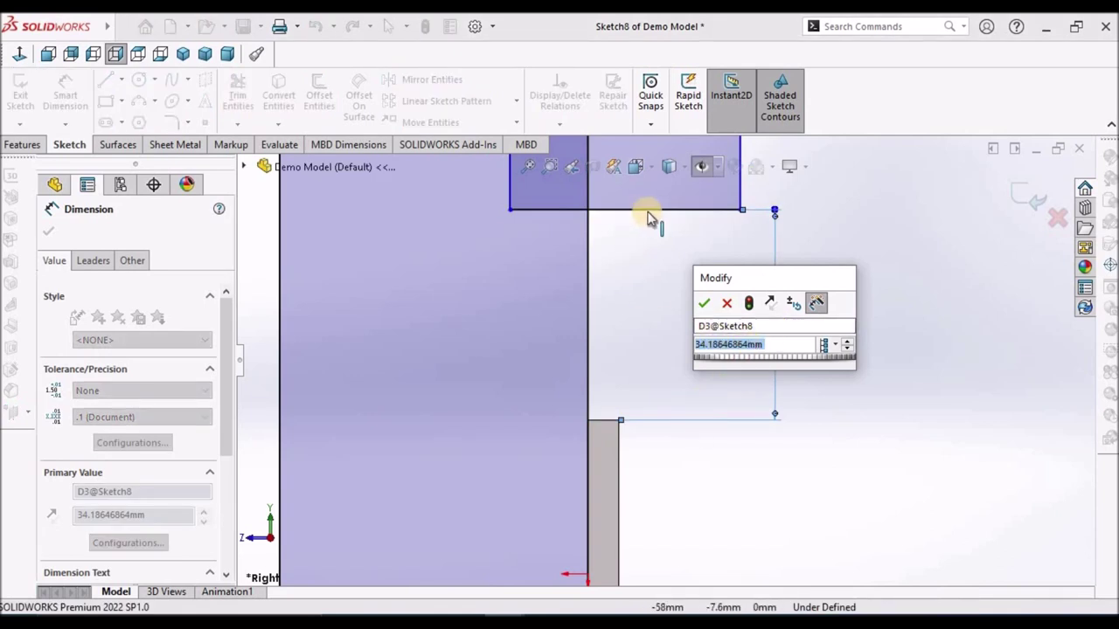
text(5)
key(Return)
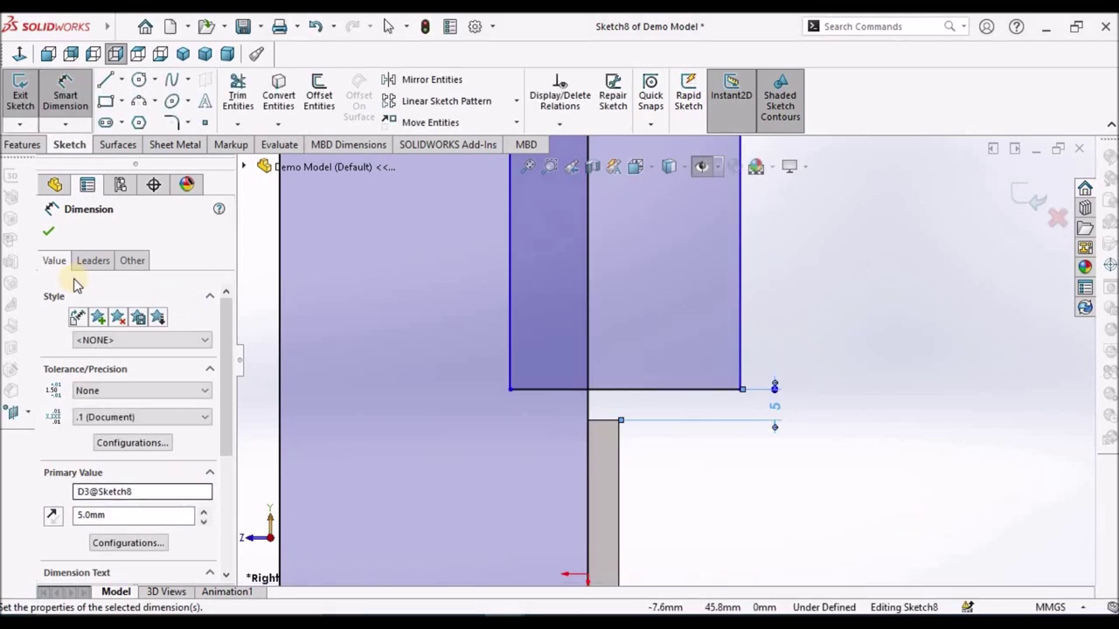
key(Escape)
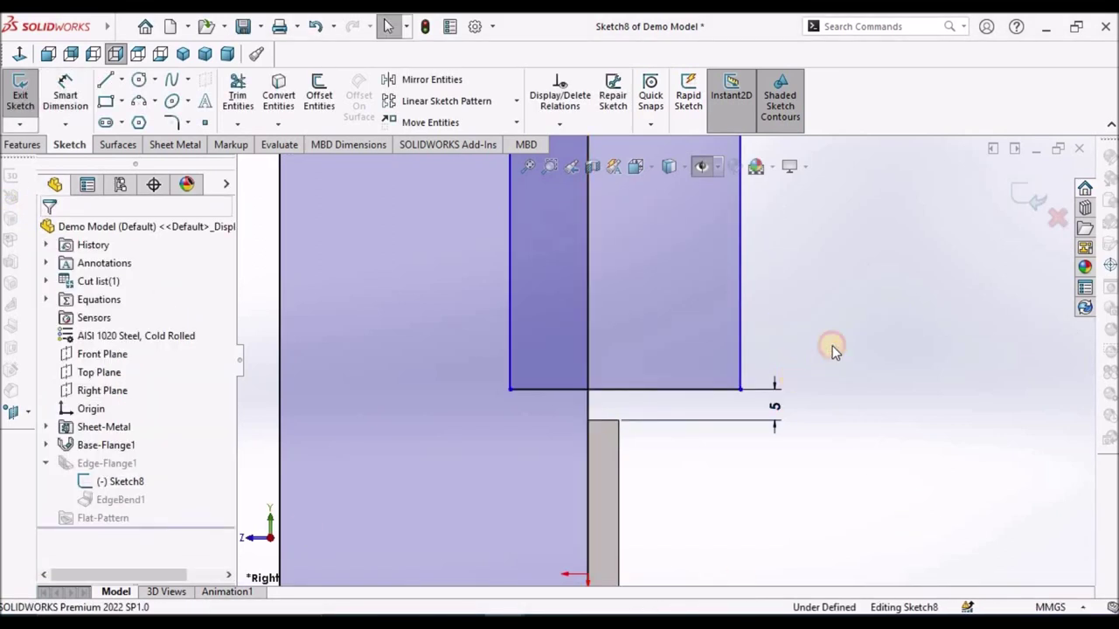
scroll(832, 349, up, 3)
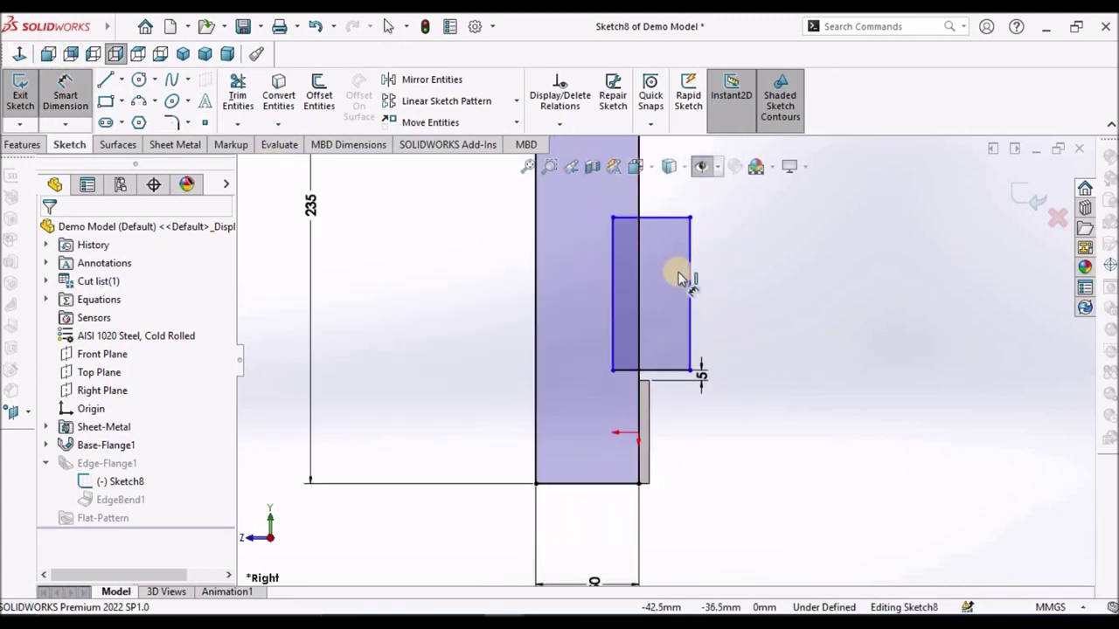
Widen the new rectangle to the right and dimension its height to 130 mm
drag(694, 267, 795, 271)
click(794, 272)
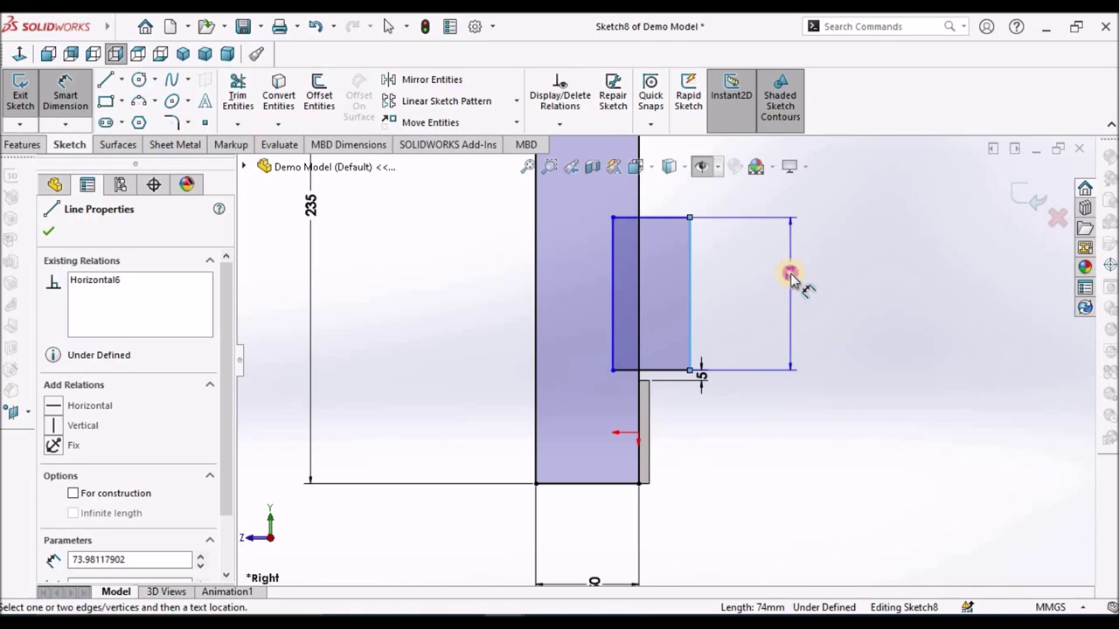
click(797, 282)
text(130)
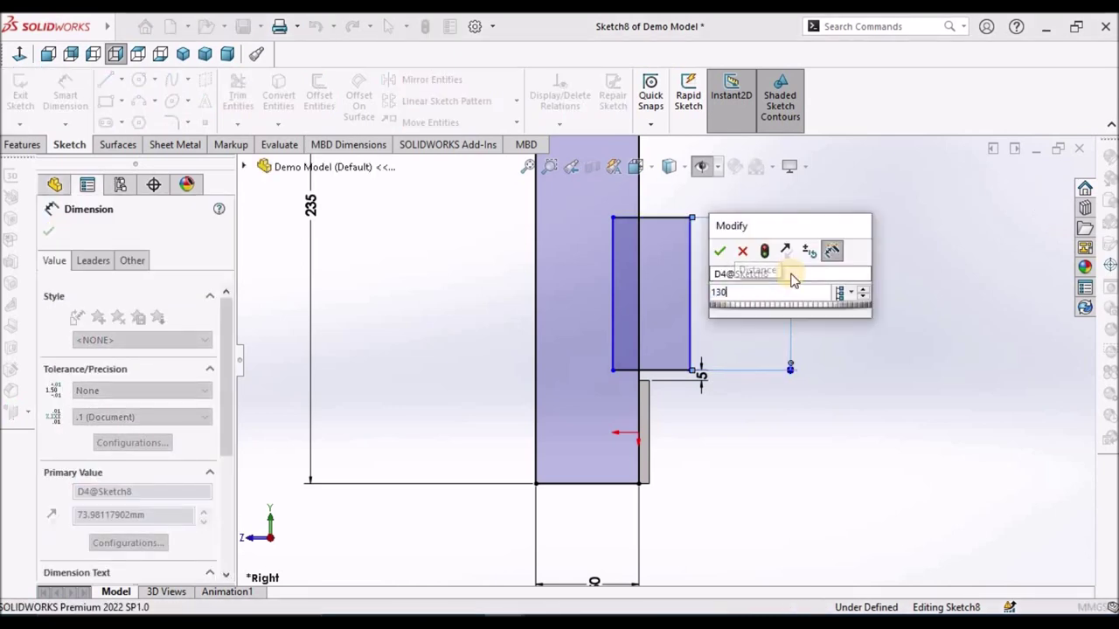
key(Return)
click(828, 319)
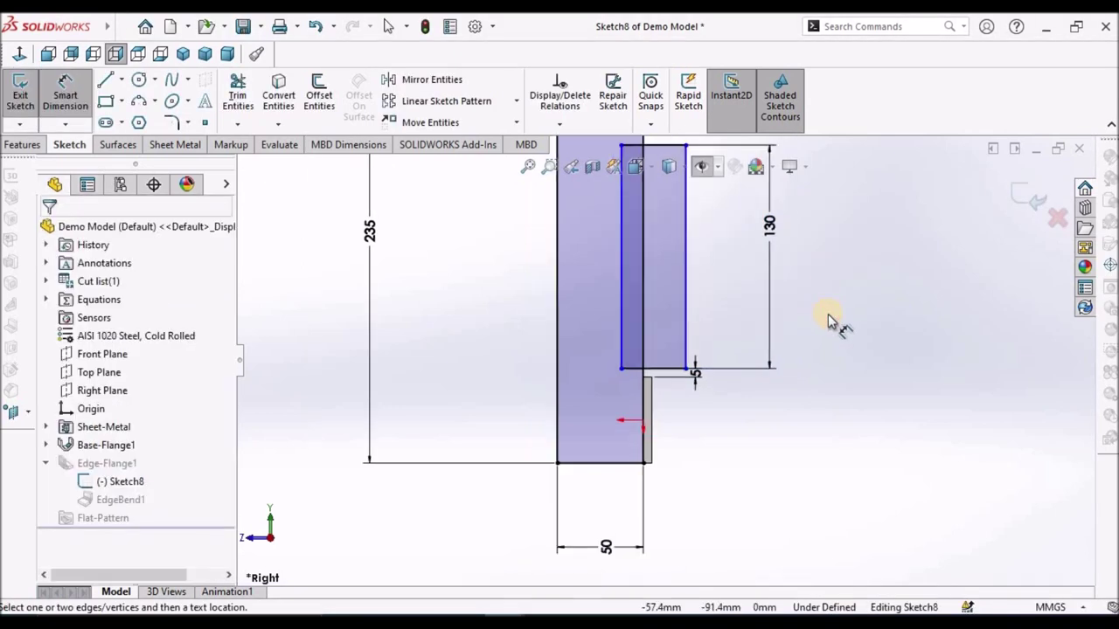
key(f)
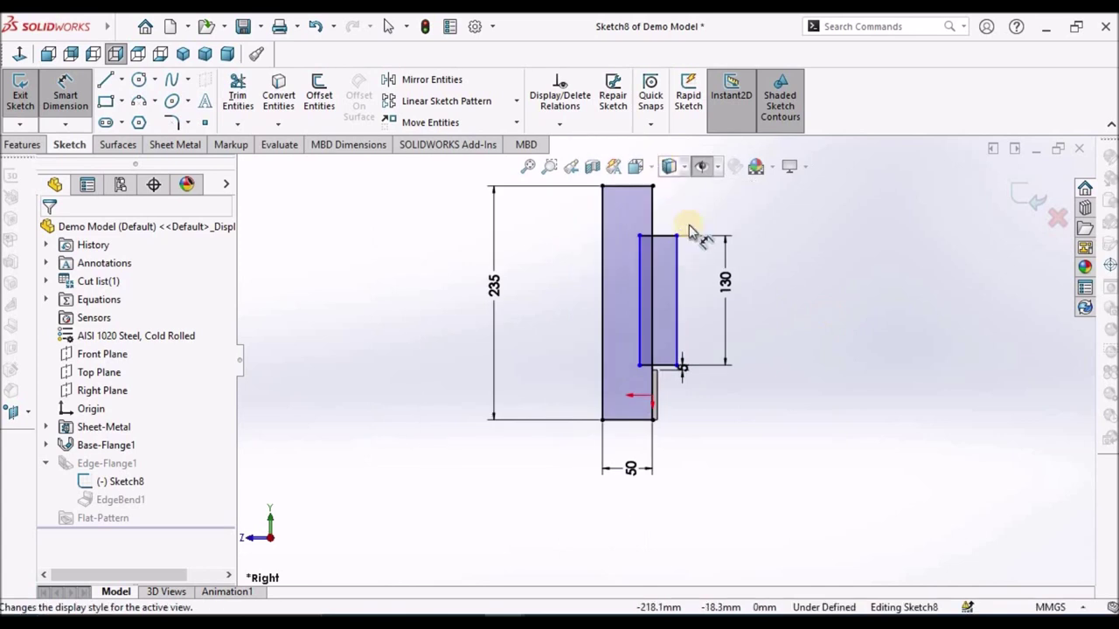
Set the overall width from the left edge to the rectangle's right edge to 60 mm
scroll(691, 236, down, 3)
click(543, 236)
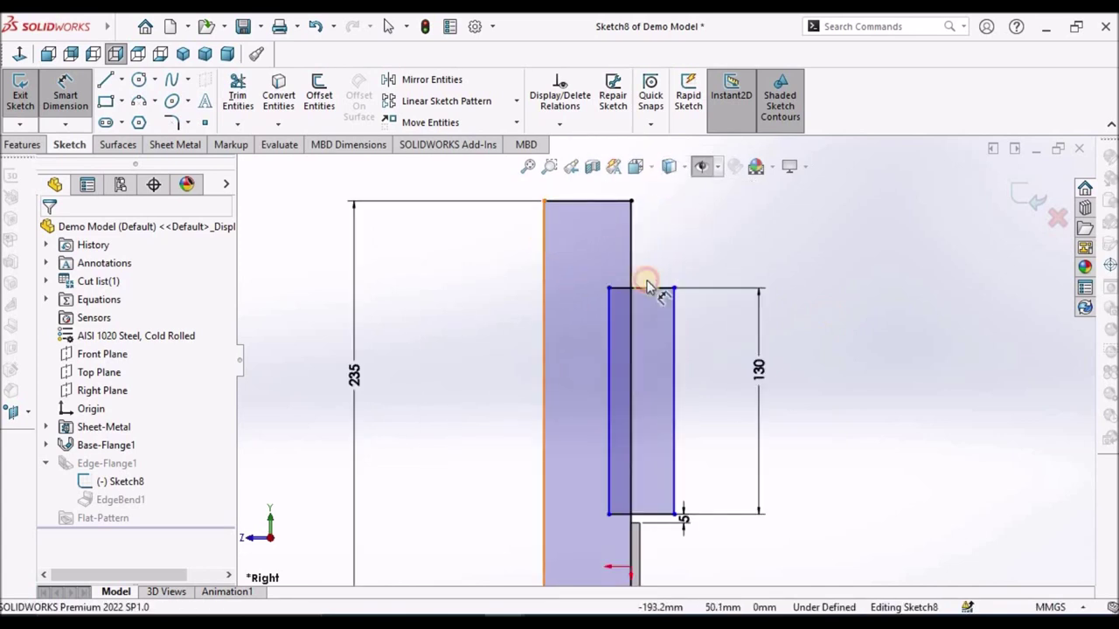
click(671, 306)
scroll(624, 230, up, 2)
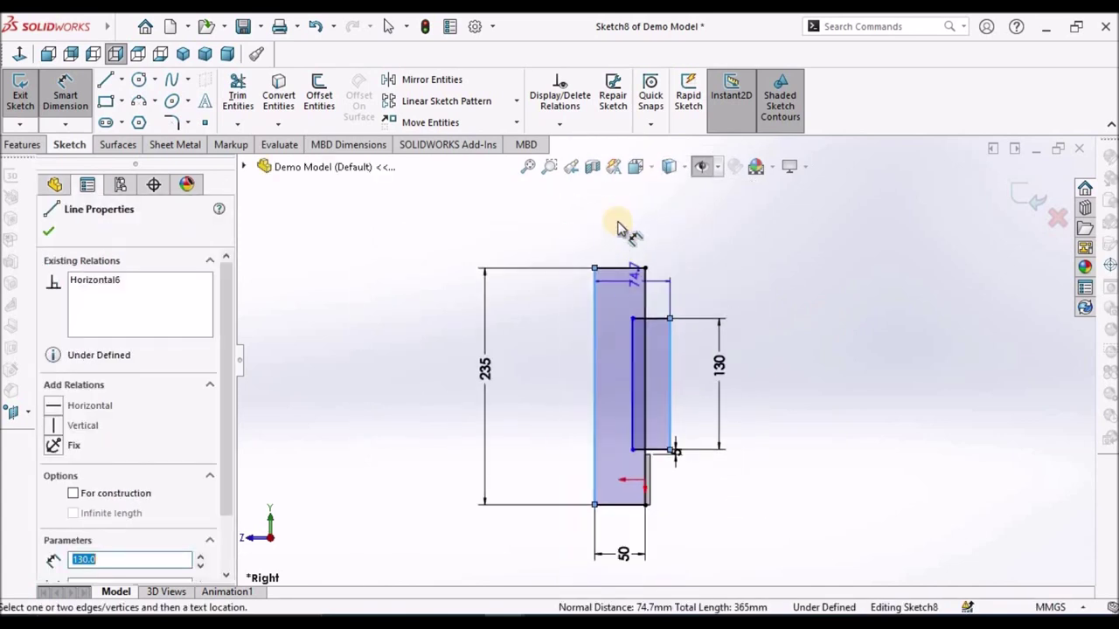
scroll(647, 249, down, 2)
click(660, 260)
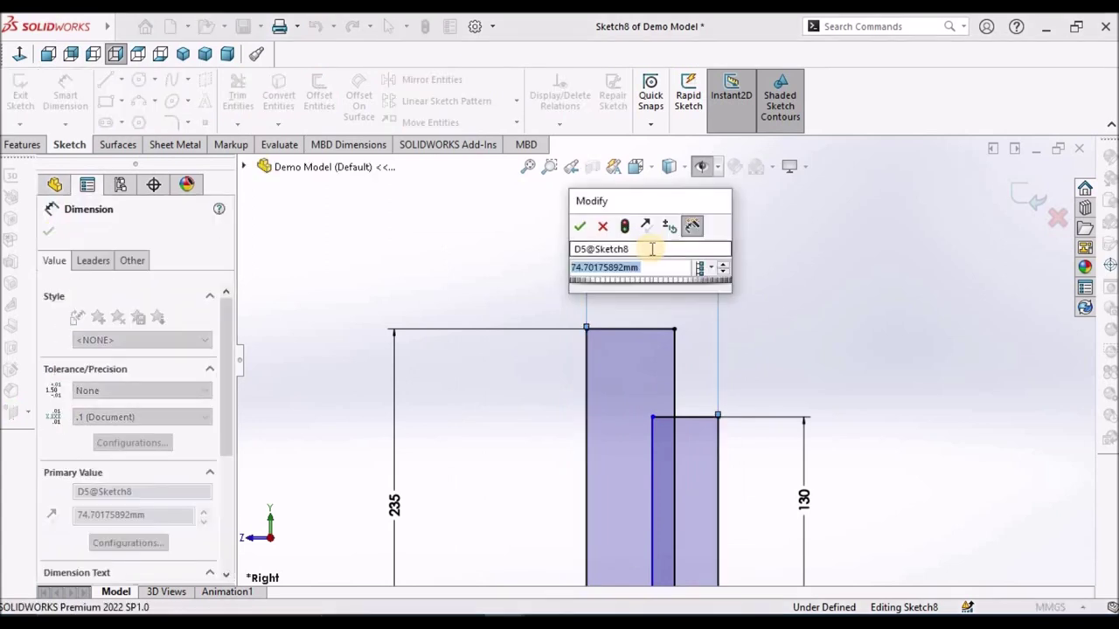
text(60)
key(Return)
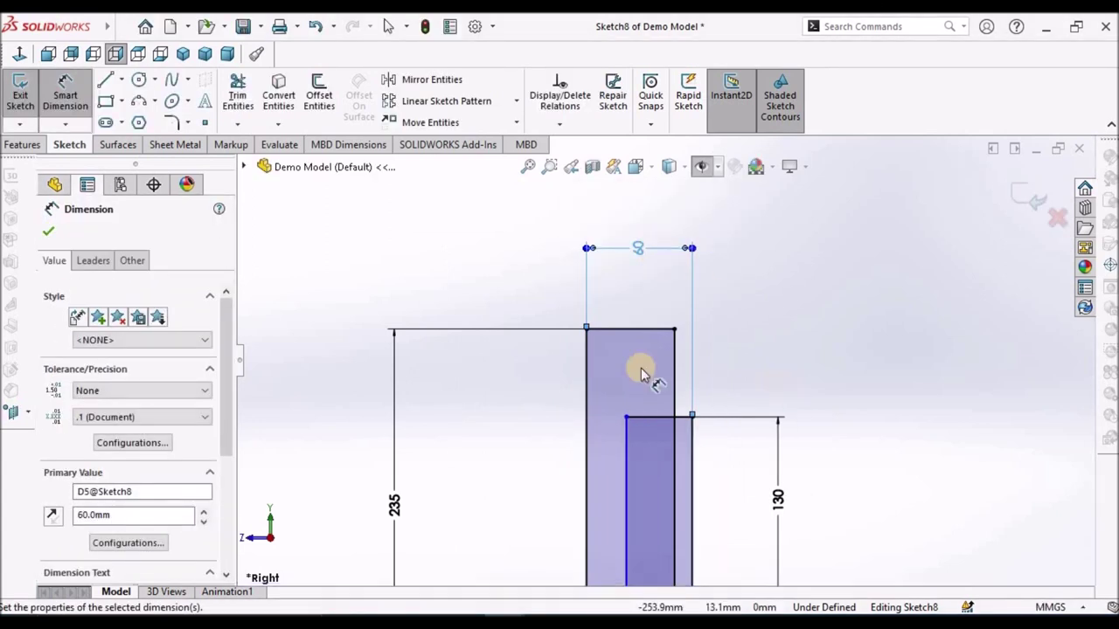
click(48, 232)
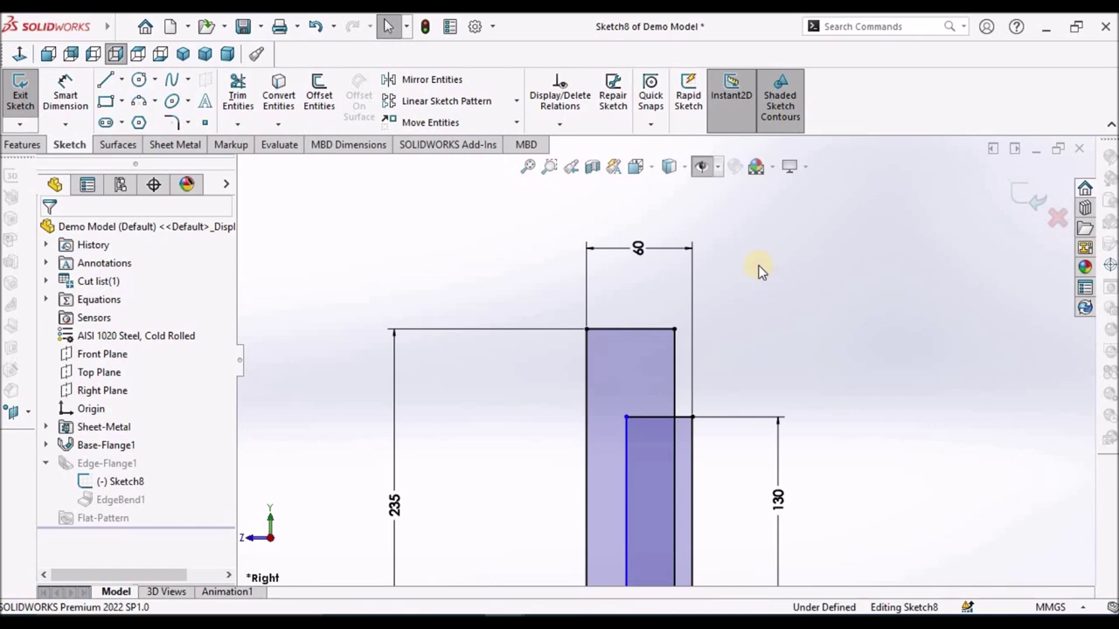
Add a 5 mm vertical offset dimension at the lower corner
scroll(721, 308, up, 2)
scroll(647, 411, down, 2)
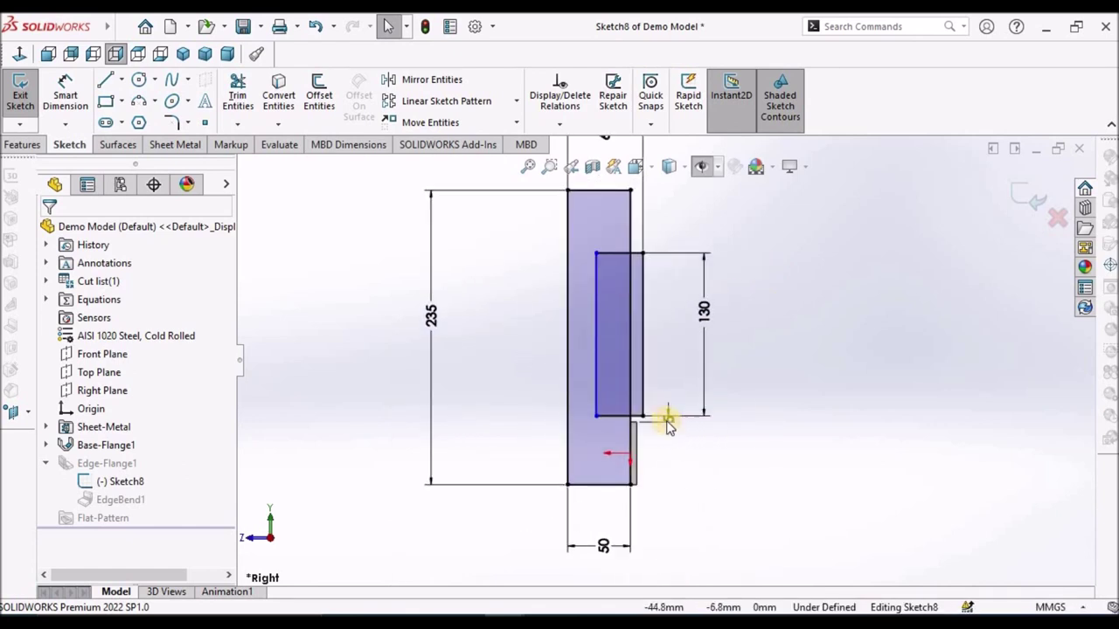
click(669, 419)
click(671, 442)
key(Escape)
scroll(573, 367, down, 1)
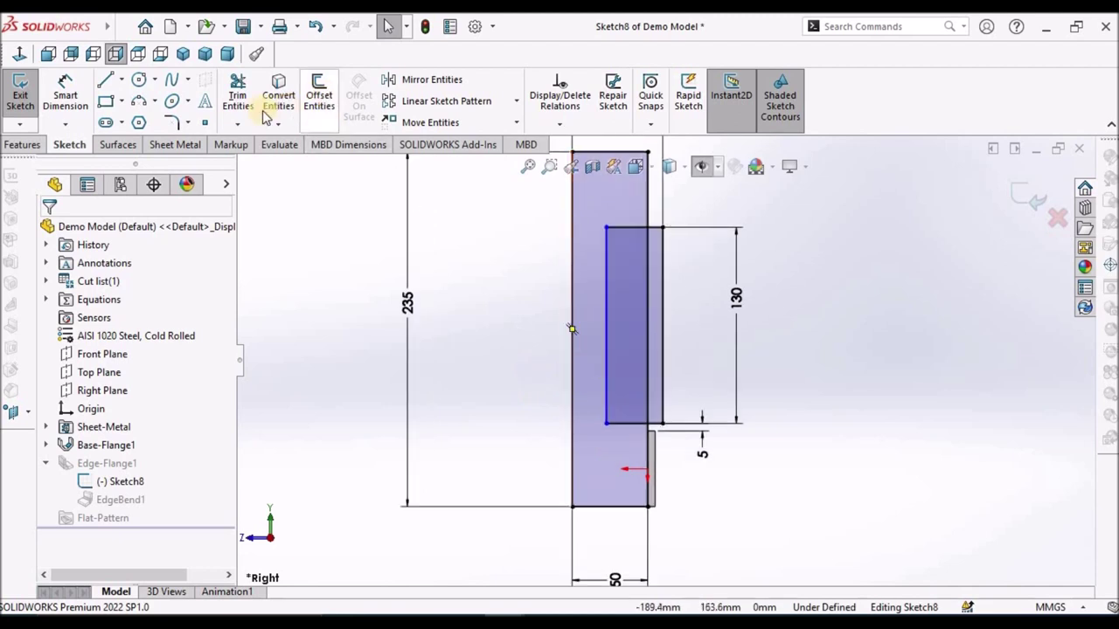
click(238, 100)
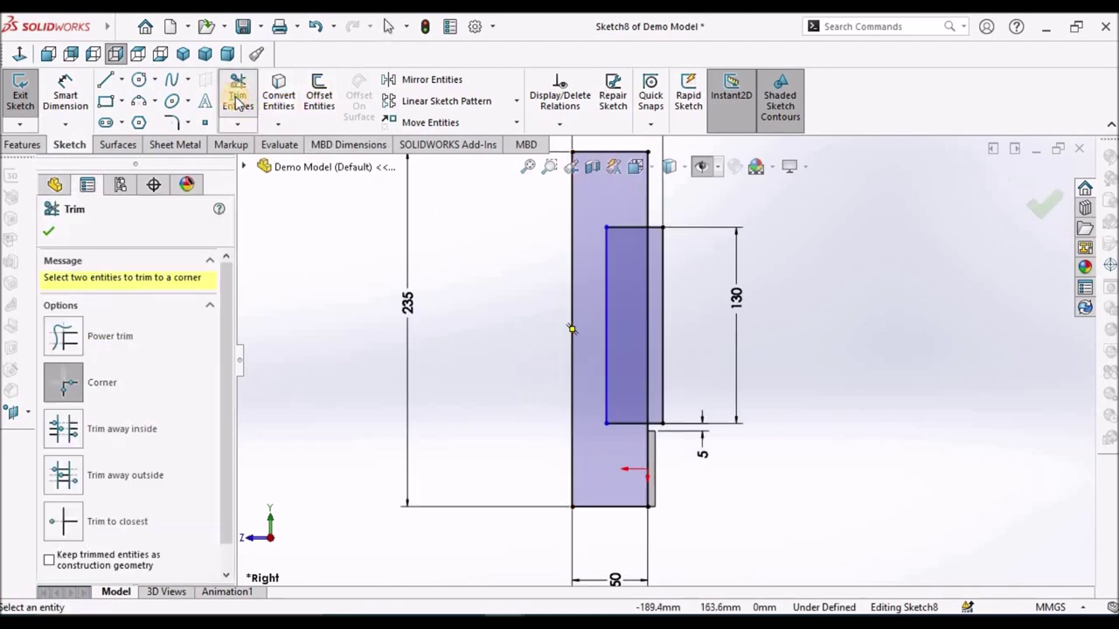
Power-trim the overlapping top edge and inner vertical line into one stepped outline
click(63, 339)
scroll(676, 328, down, 3)
scroll(607, 300, up, 2)
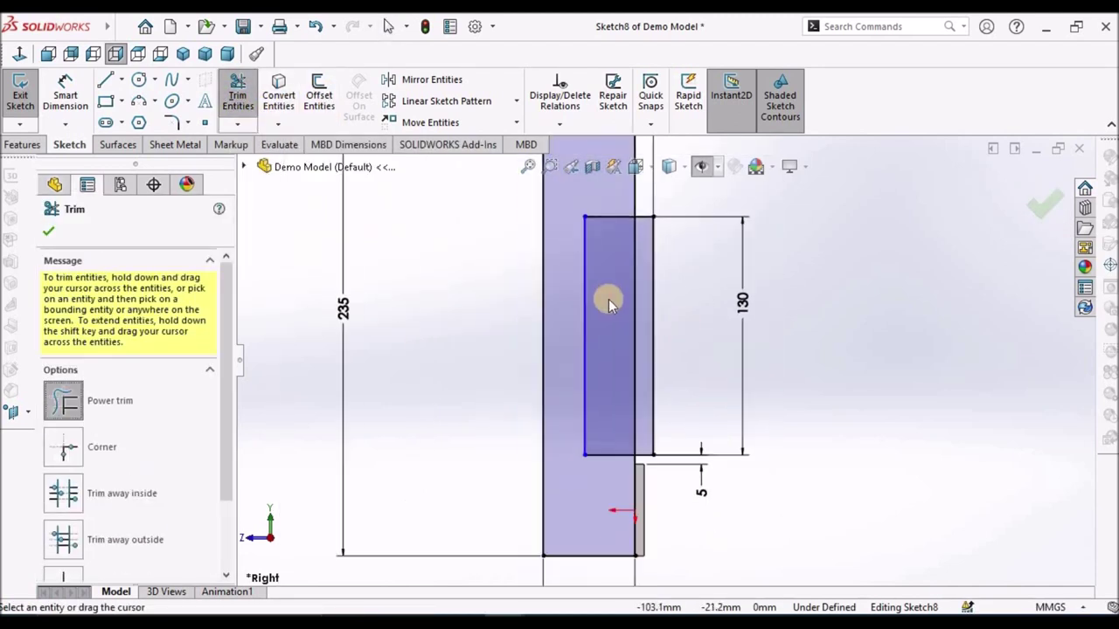
scroll(612, 271, down, 1)
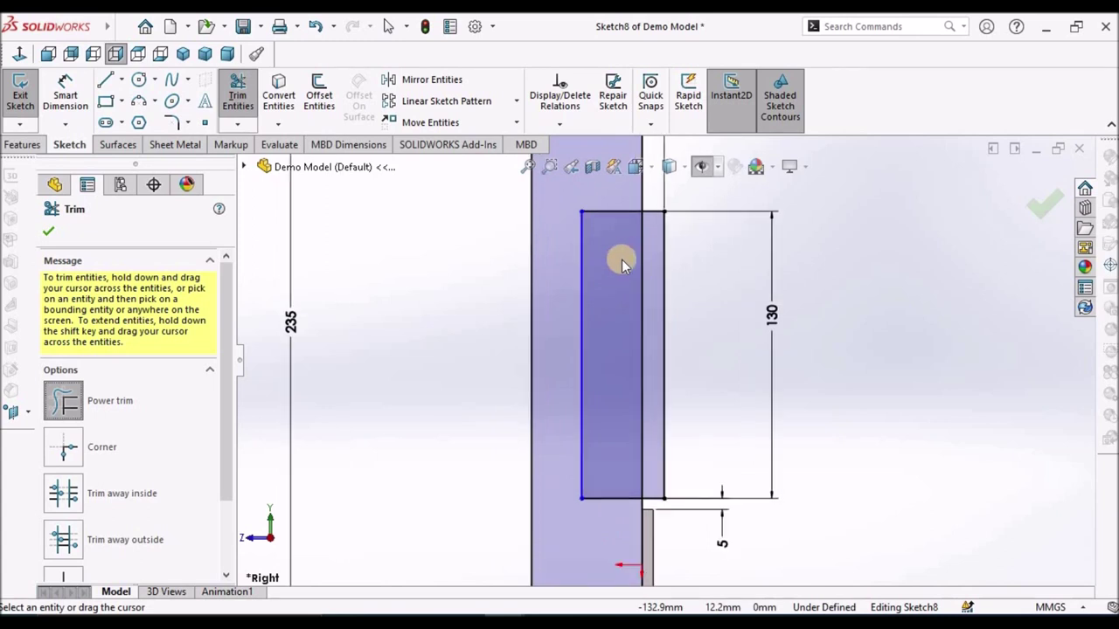
mouse_move(609, 205)
mouse_down()
mouse_move(644, 261)
mouse_move(598, 504)
mouse_move(598, 442)
mouse_move(584, 411)
mouse_move(598, 385)
mouse_up()
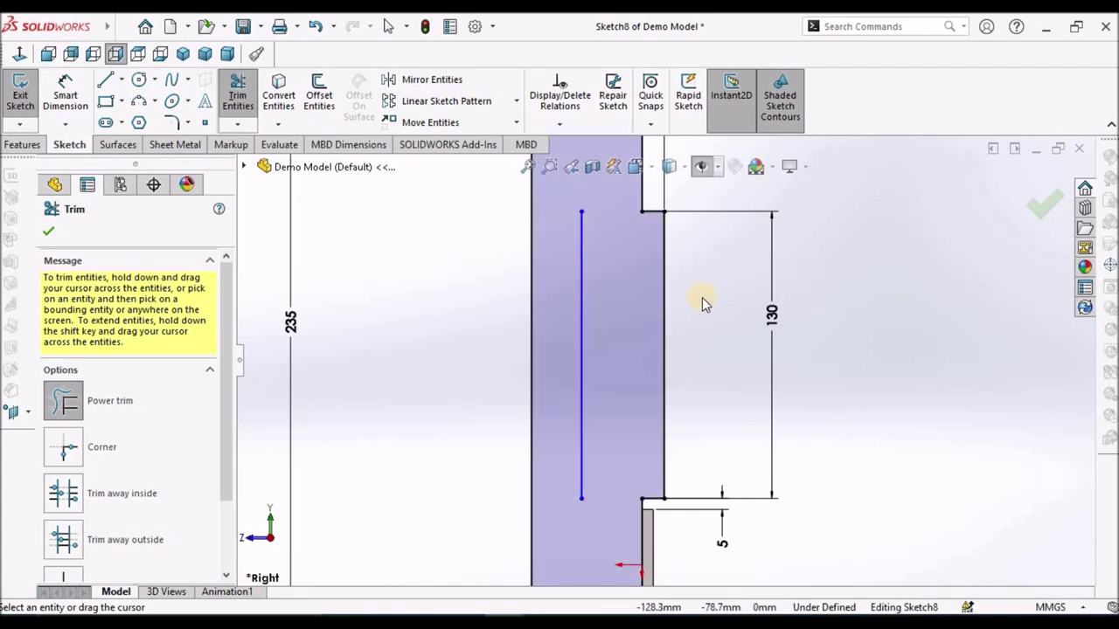
drag(595, 309, 577, 325)
key(f)
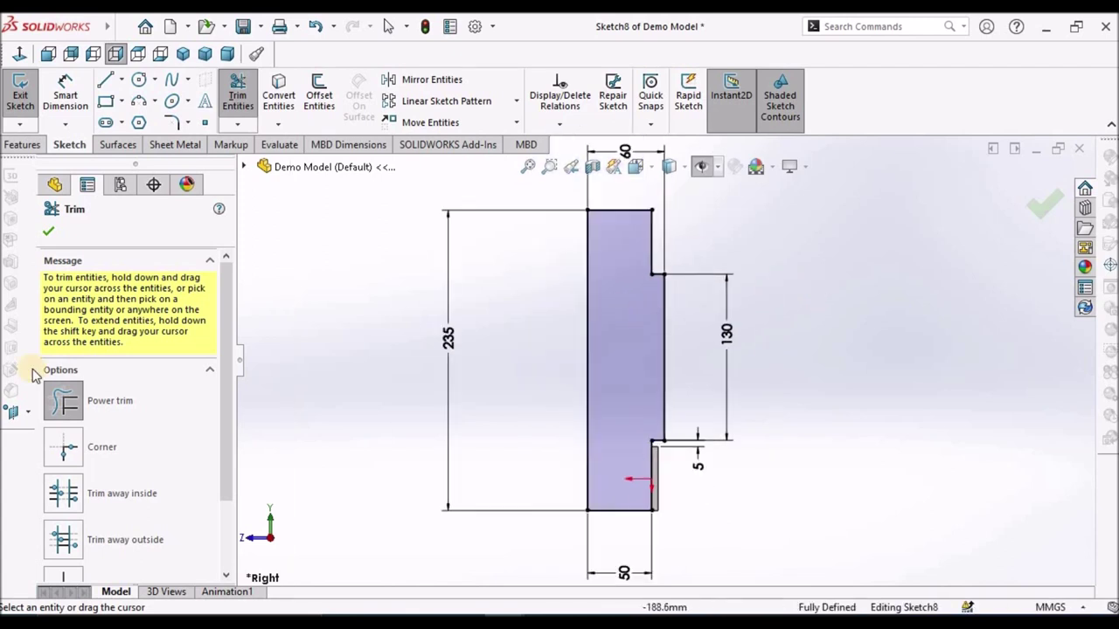
click(47, 233)
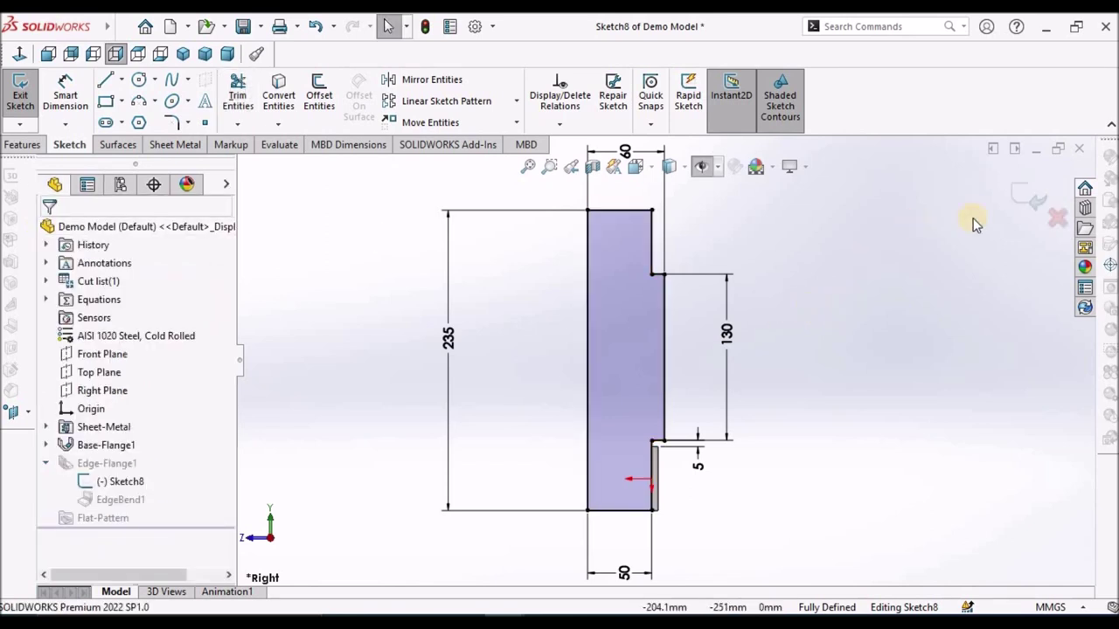
Exit the sketch so Edge-Flange1 rebuilds with its stepped profile, then save the part
click(1021, 201)
mouse_move(787, 280)
middle_down()
mouse_move(893, 352)
mouse_move(929, 397)
mouse_move(887, 387)
mouse_move(827, 337)
mouse_move(774, 348)
mouse_move(887, 329)
mouse_move(870, 334)
middle_up()
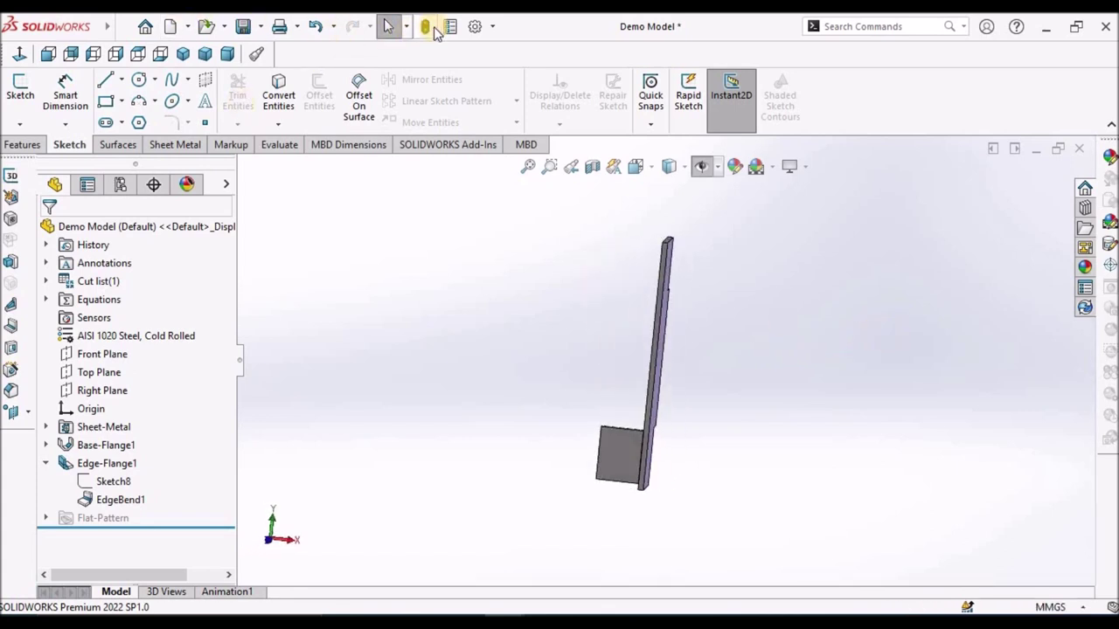
click(242, 26)
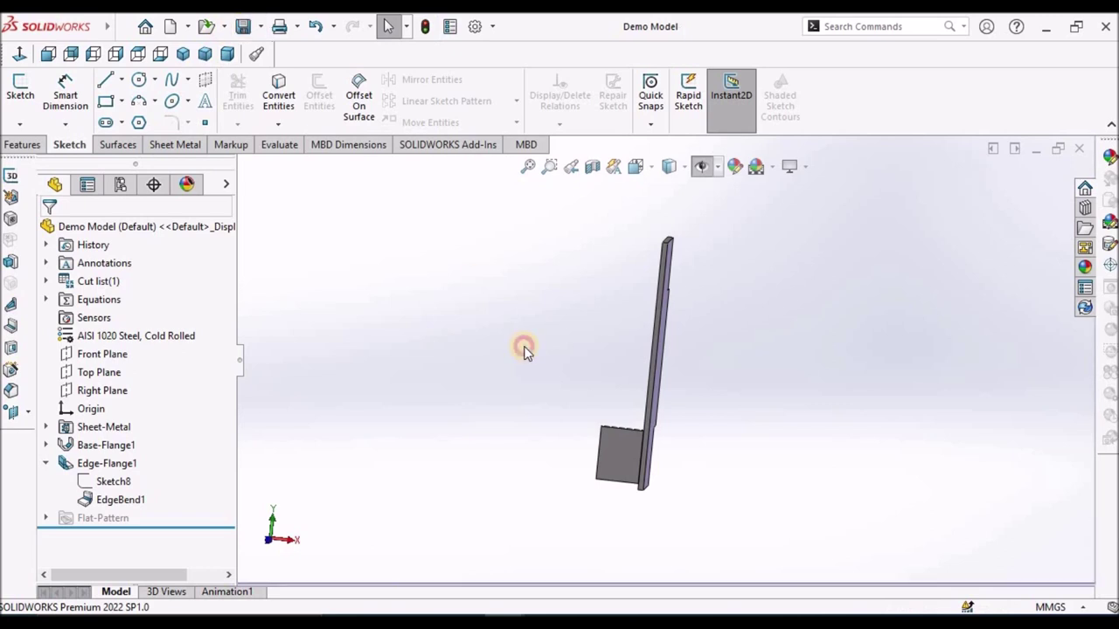
key(shift+Left)
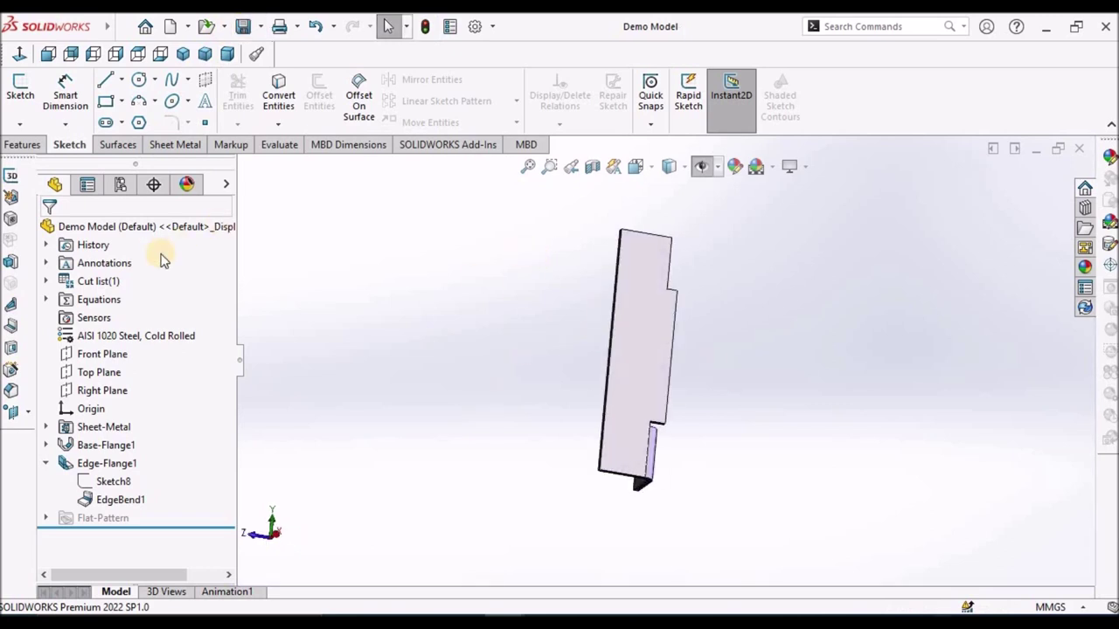
click(47, 55)
middle_drag(778, 345, 769, 374)
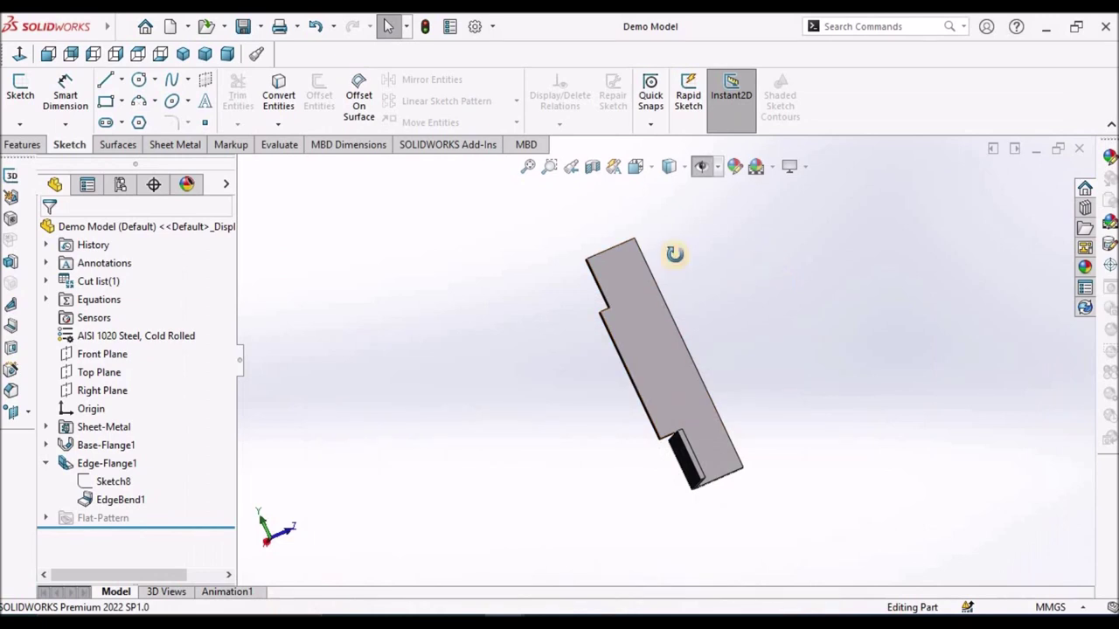
middle_drag(674, 253, 832, 192)
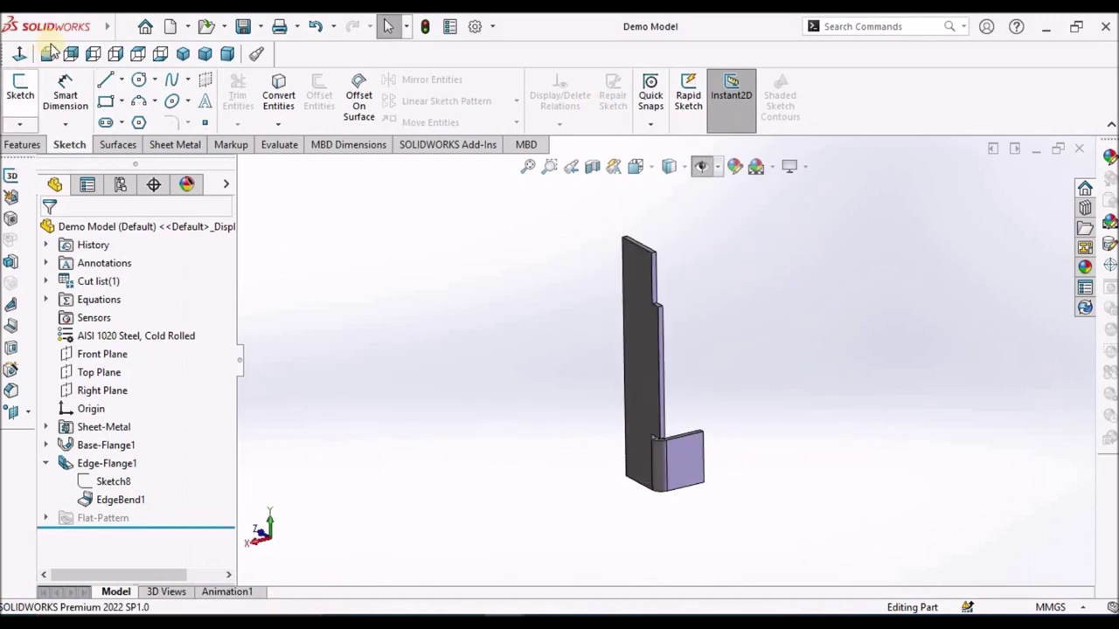
Start an edge flange on the plate's top 235 mm edge with a 43 mm length
click(183, 54)
middle_drag(748, 335, 704, 244)
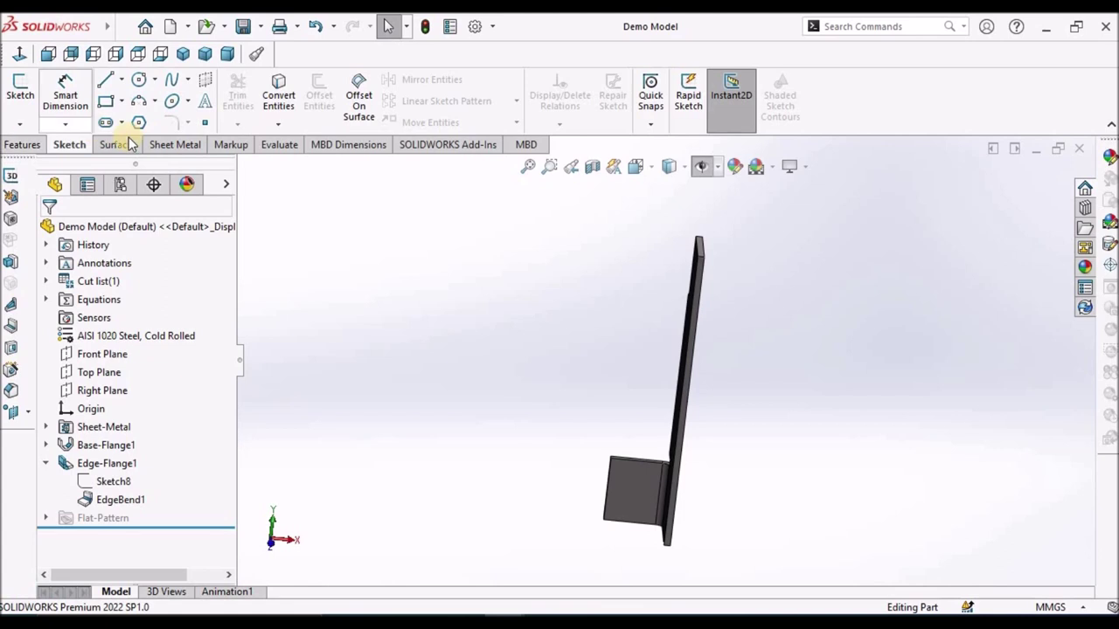
click(177, 145)
click(194, 81)
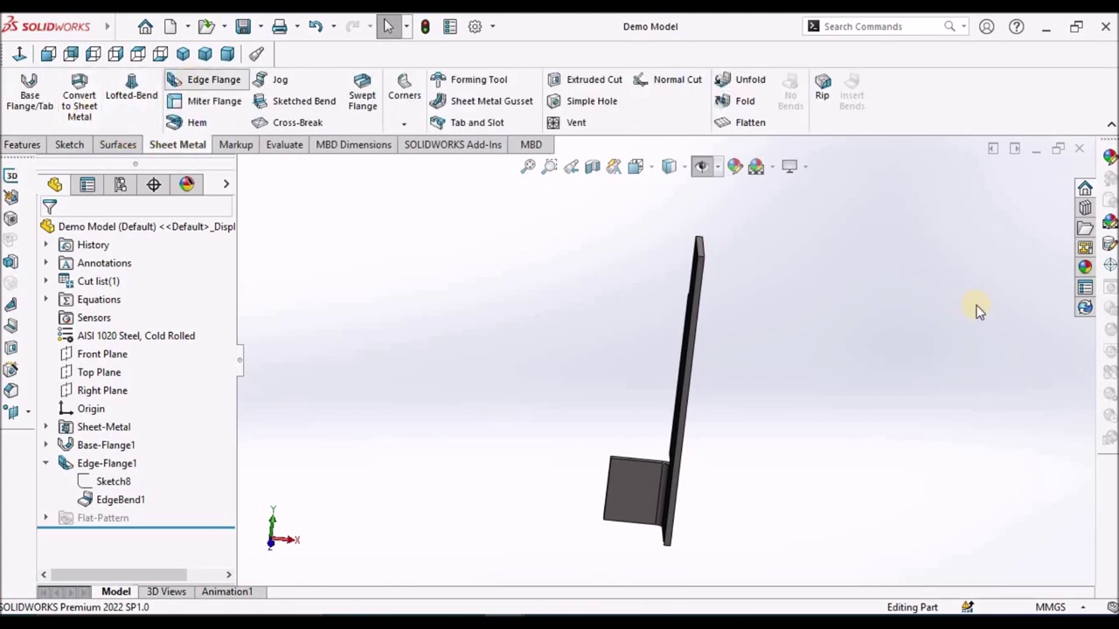
click(706, 272)
click(756, 291)
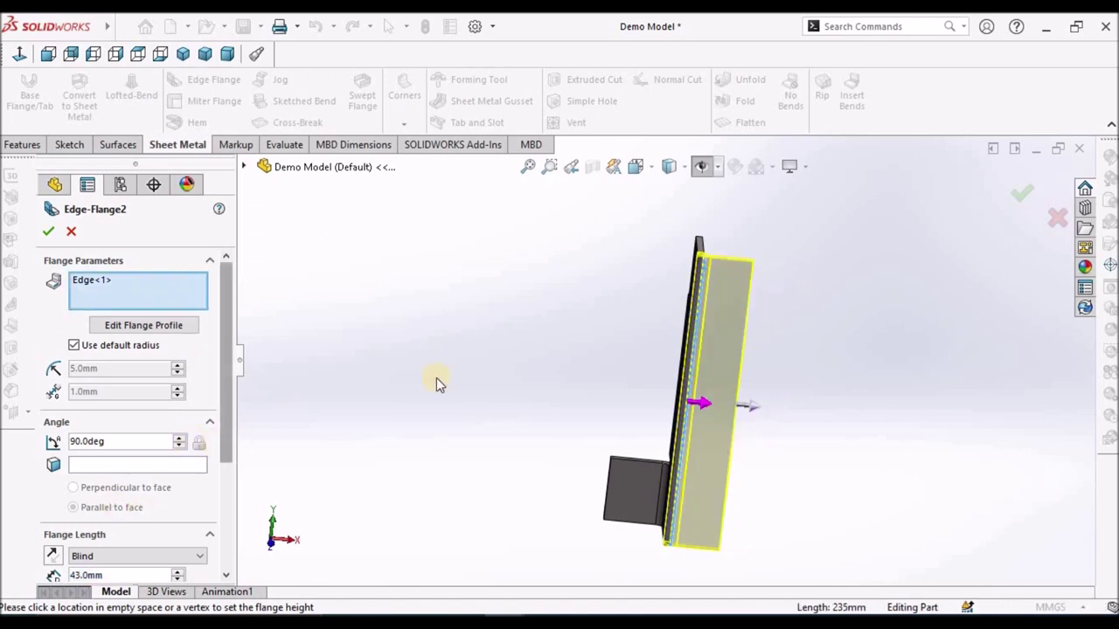
Set the flange position to Bend Outside and accept Edge-Flange2
click(137, 54)
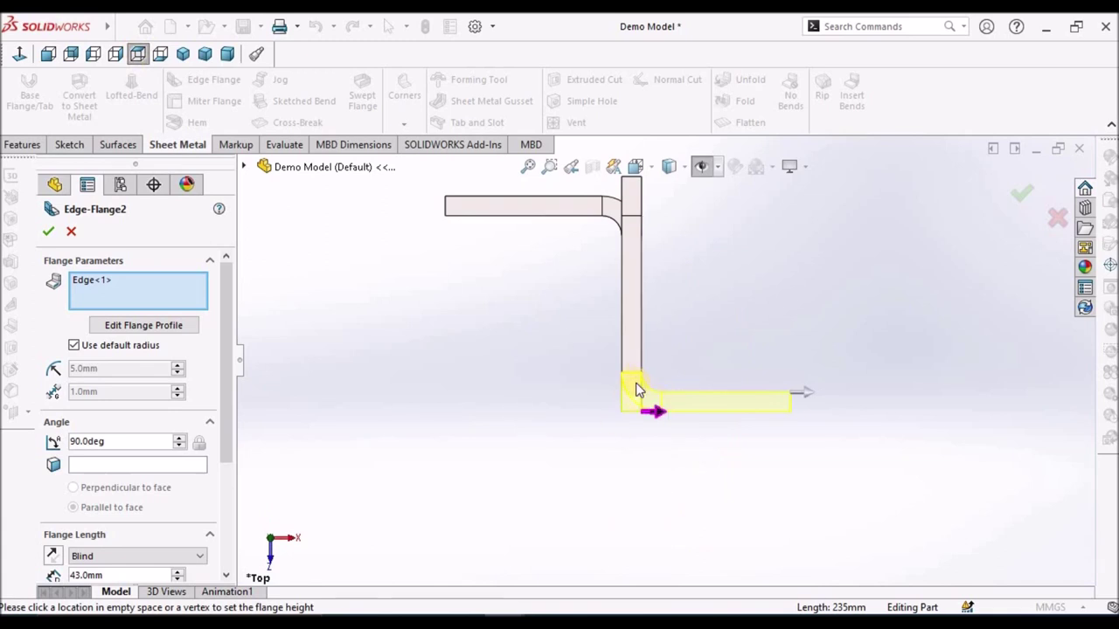
scroll(636, 391, down, 5)
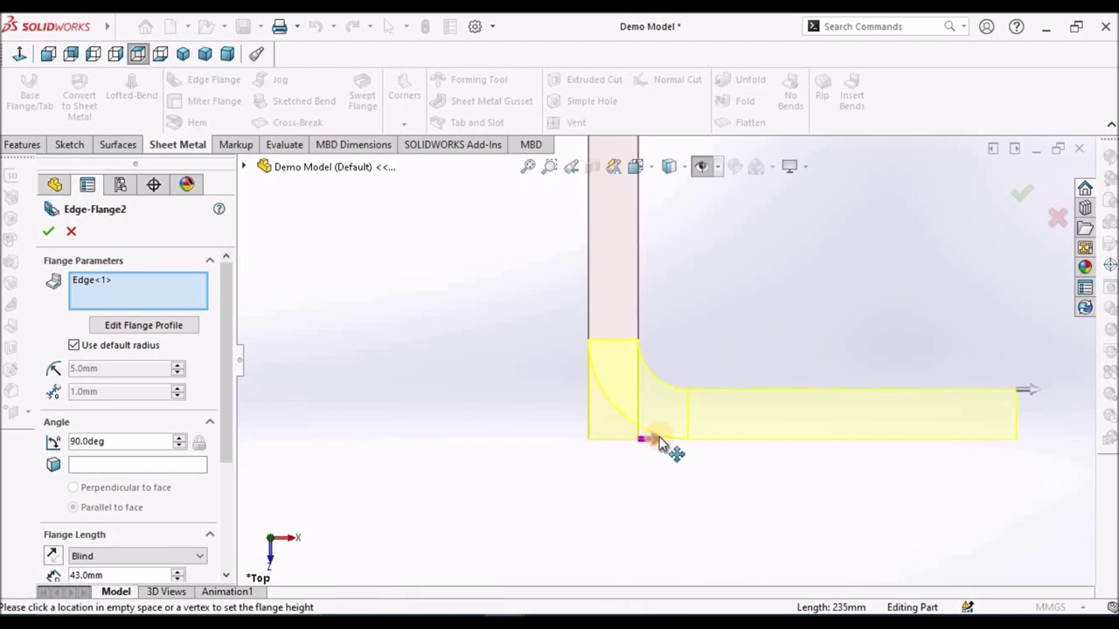
drag(225, 457, 220, 569)
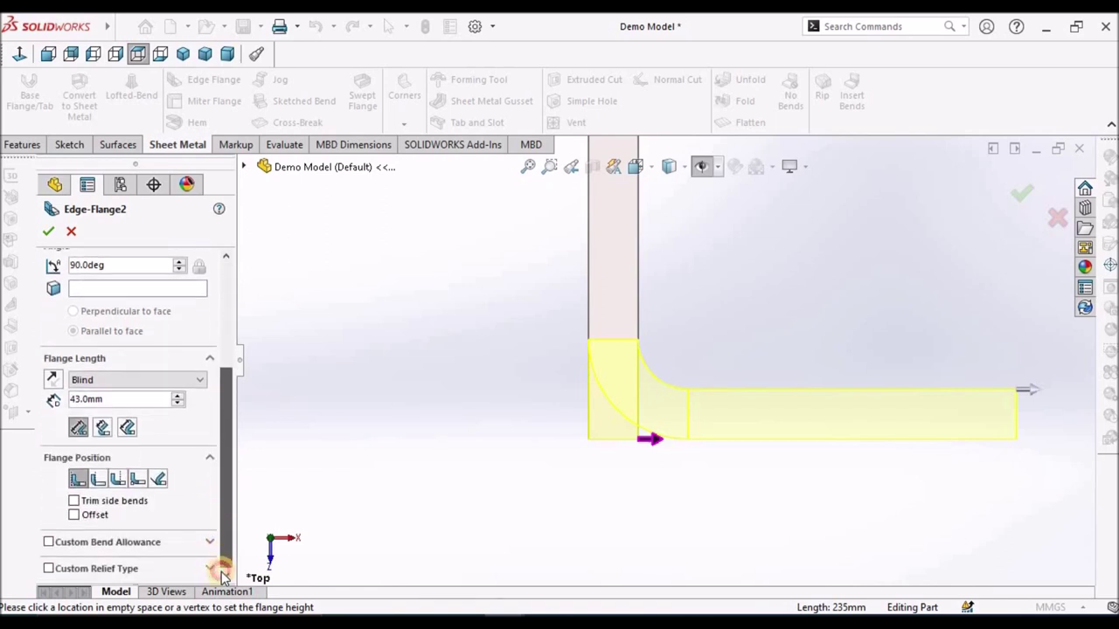
click(119, 480)
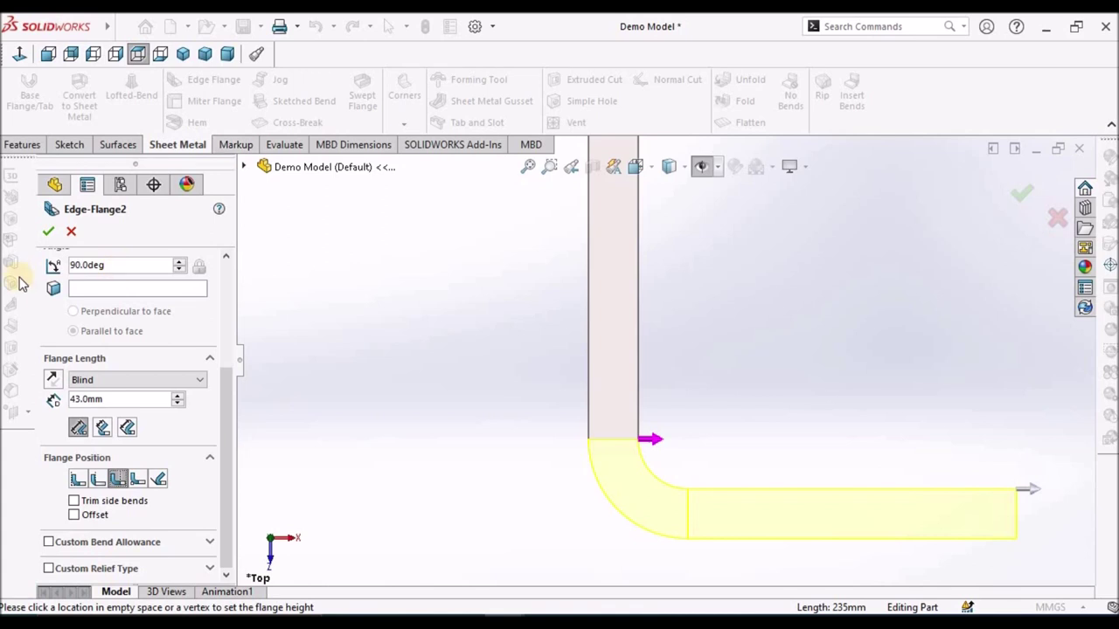
click(822, 293)
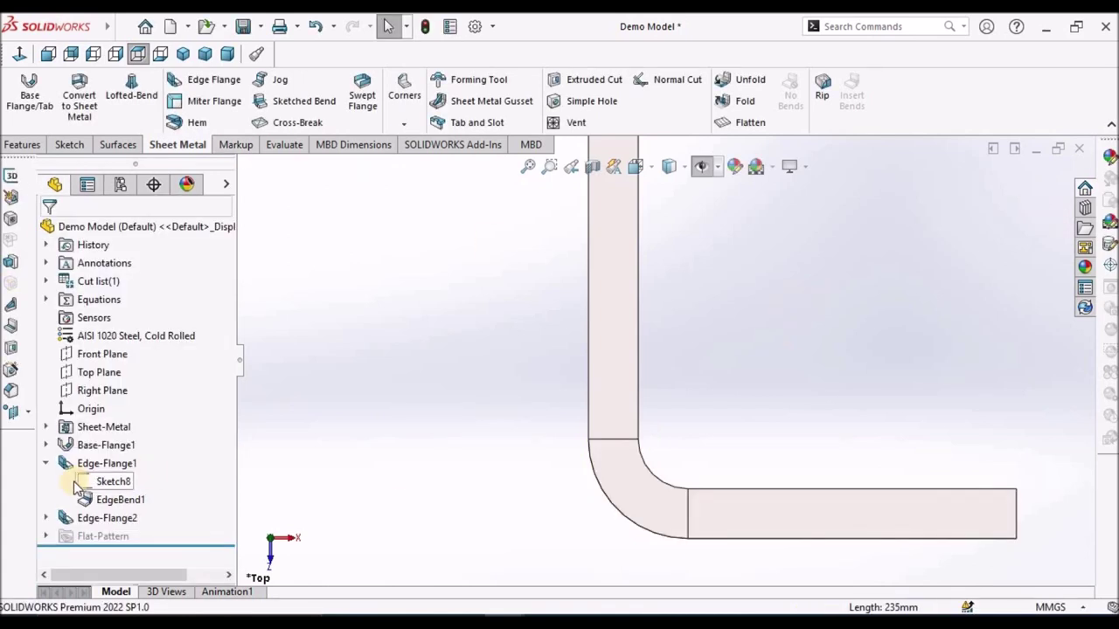
Open Edge-Flange2's profile sketch, Sketch11, for editing
click(49, 56)
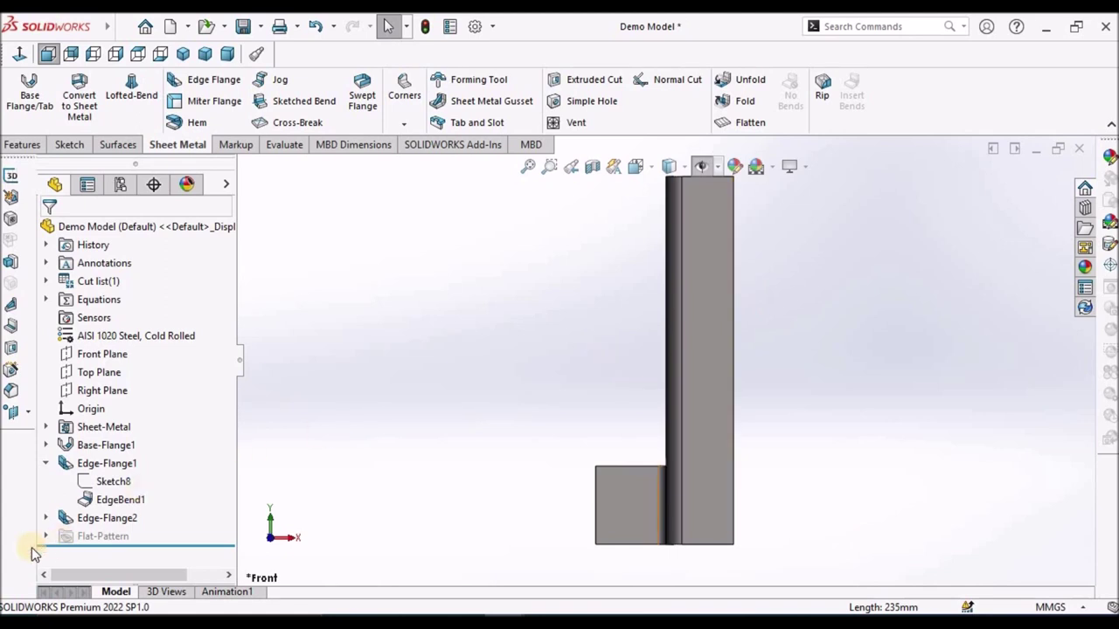
click(45, 518)
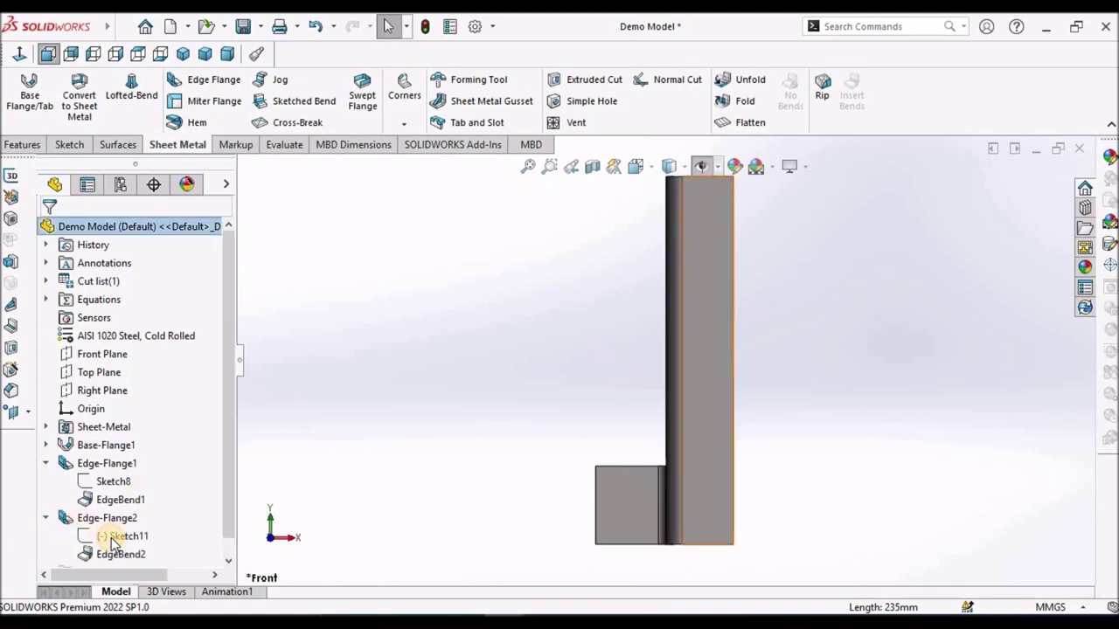
click(113, 537)
right_click(111, 536)
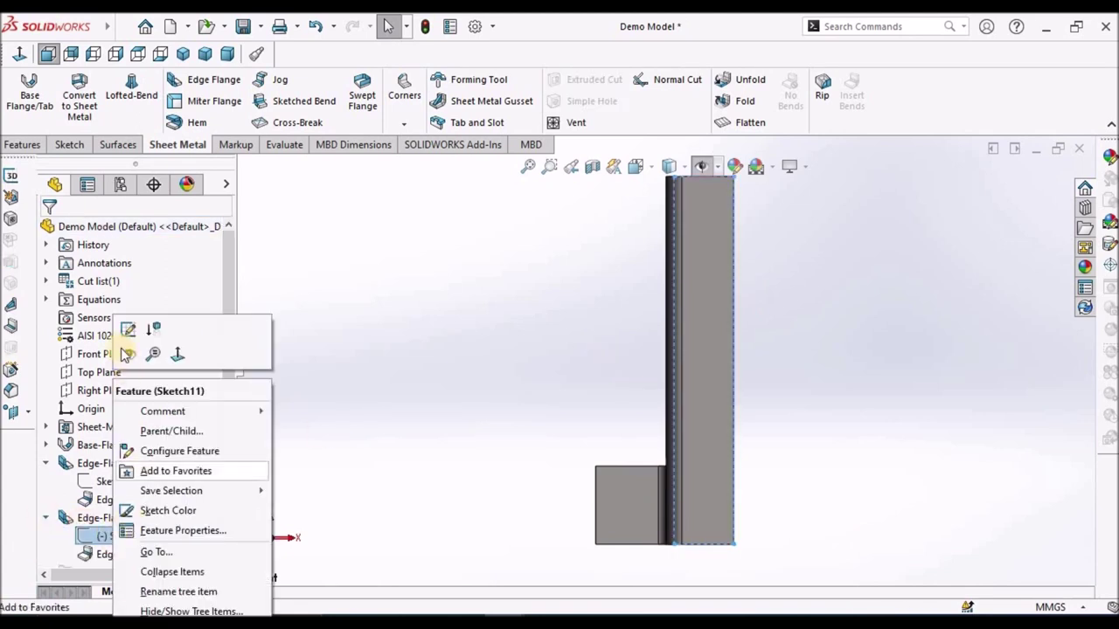
click(128, 329)
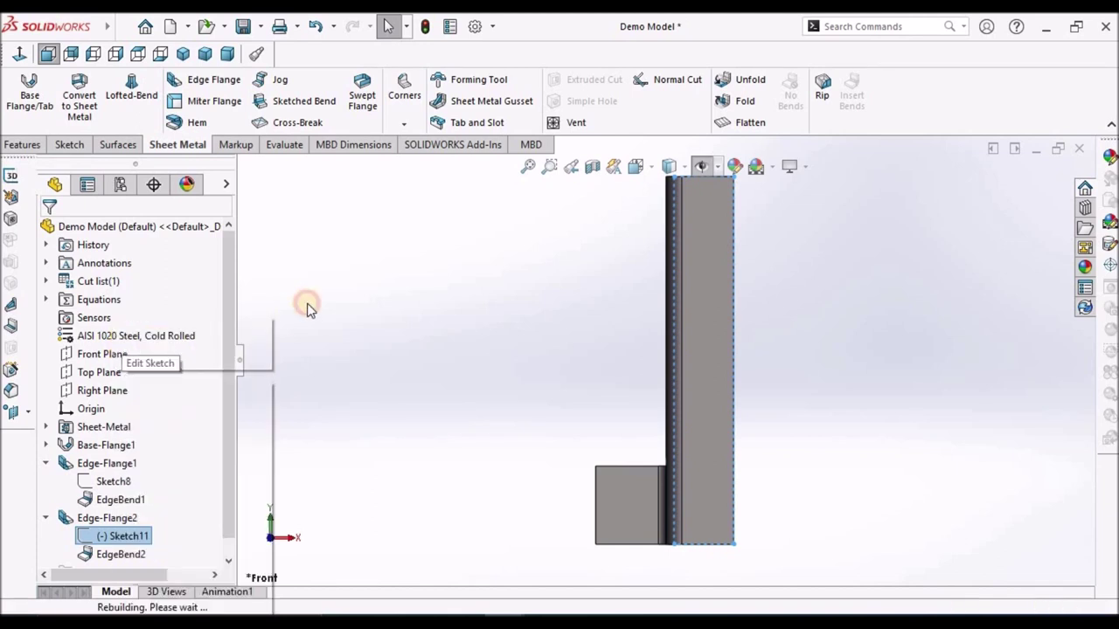
In Front view, drag the rectangle's corners up the wall into a short block
click(48, 55)
scroll(664, 445, down, 2)
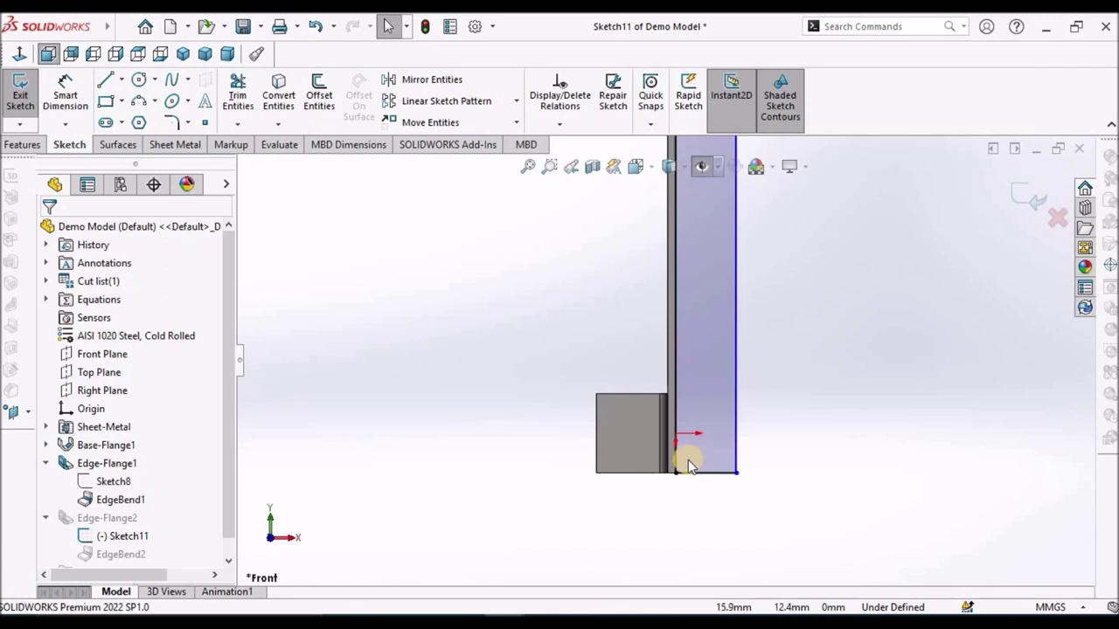
drag(673, 470, 687, 243)
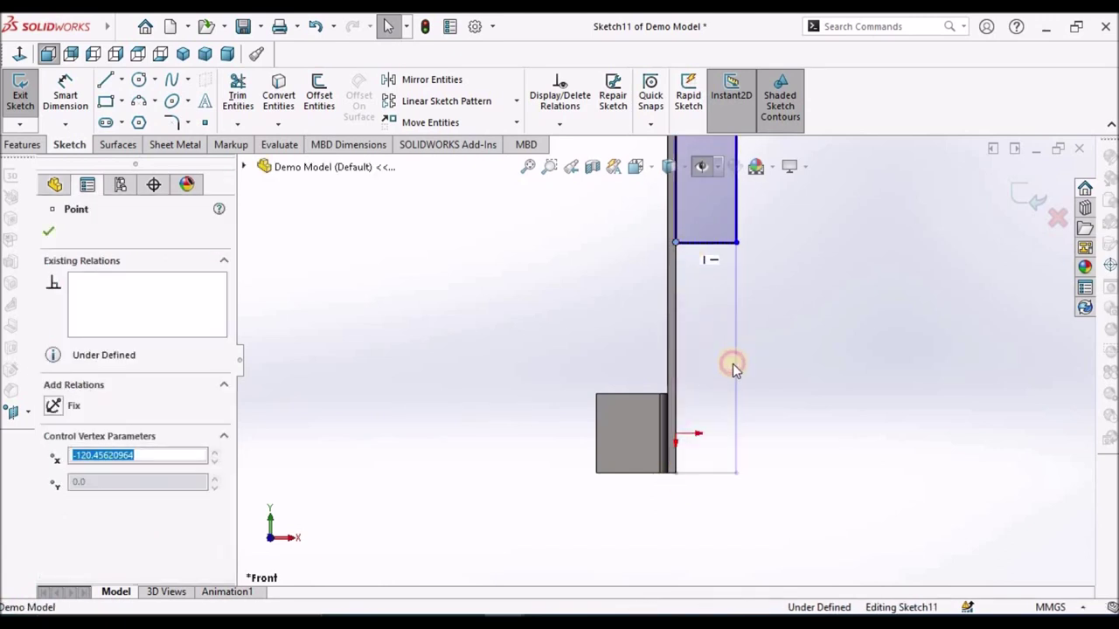
scroll(690, 268, up, 3)
scroll(655, 237, down, 3)
drag(636, 229, 638, 305)
click(756, 347)
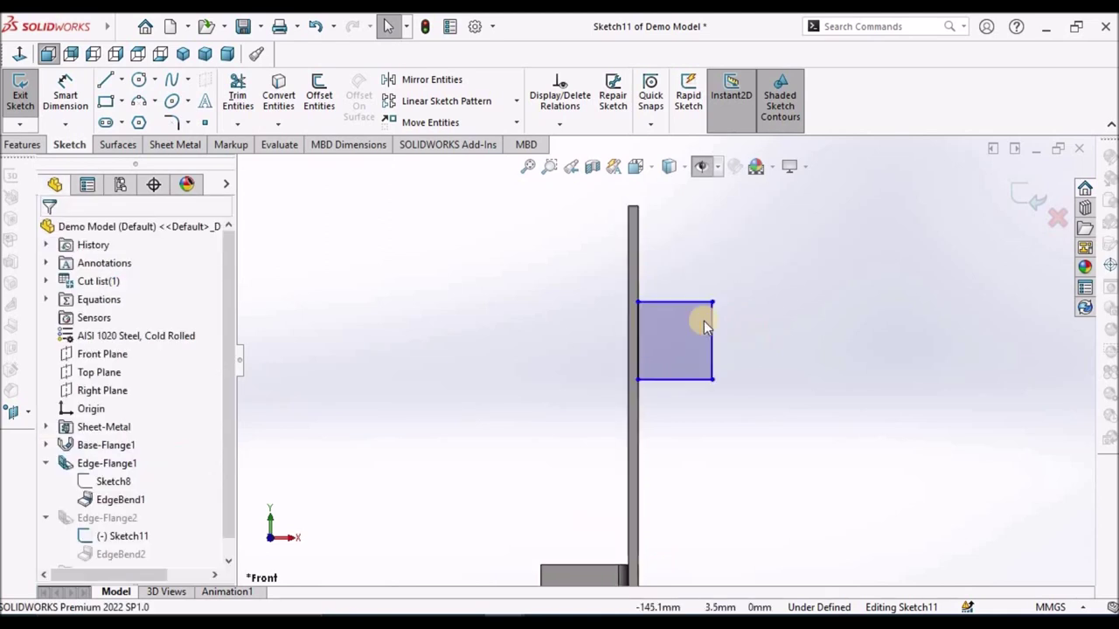
scroll(704, 321, down, 2)
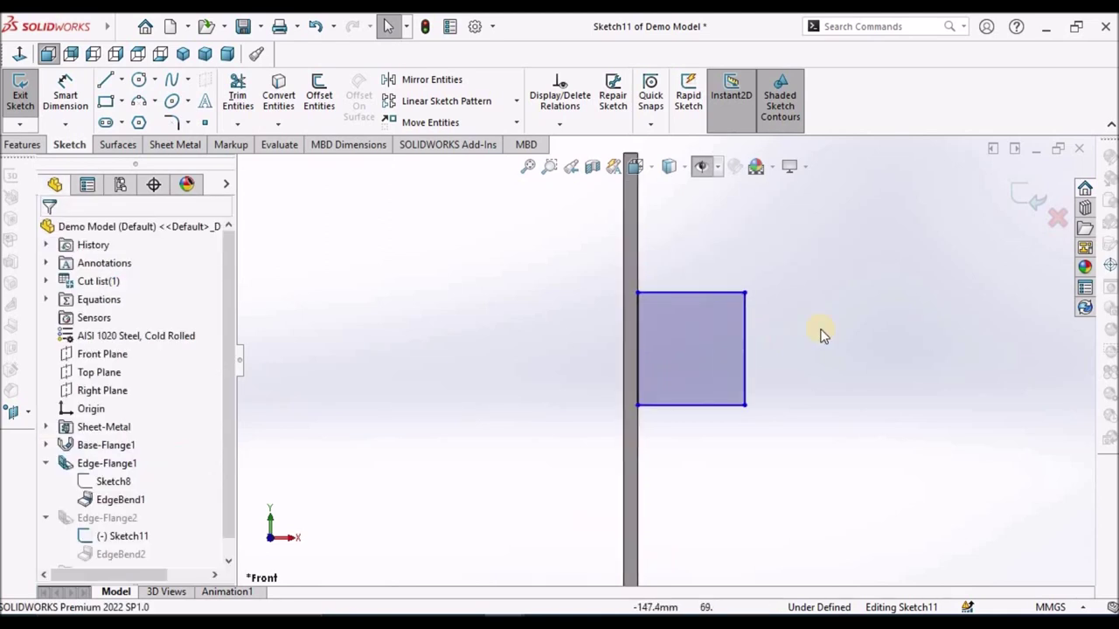
scroll(722, 377, up, 2)
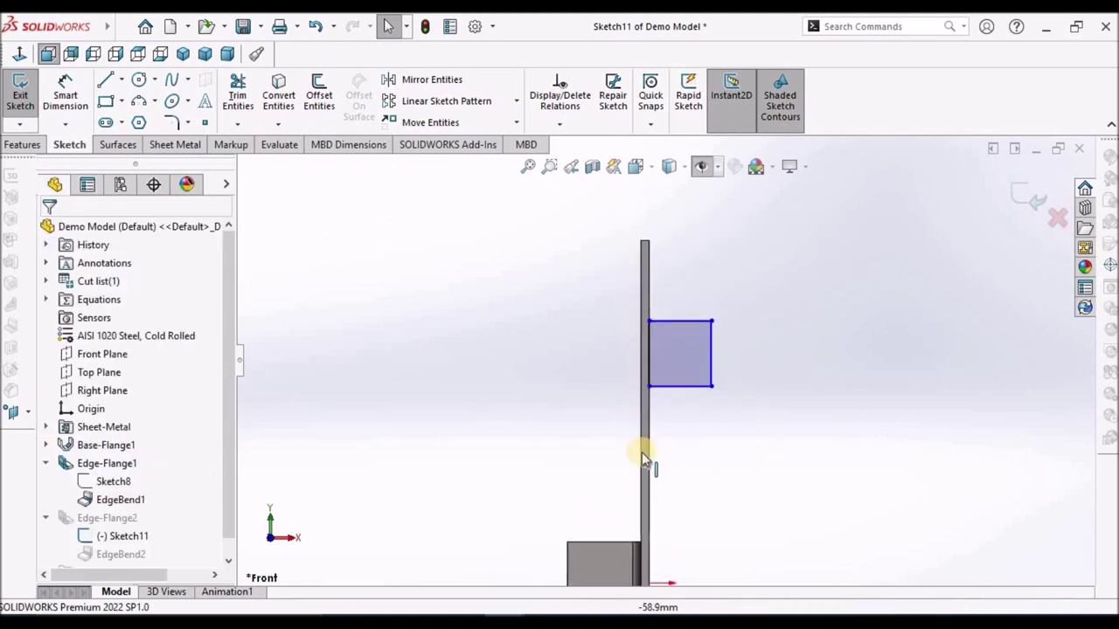
click(65, 95)
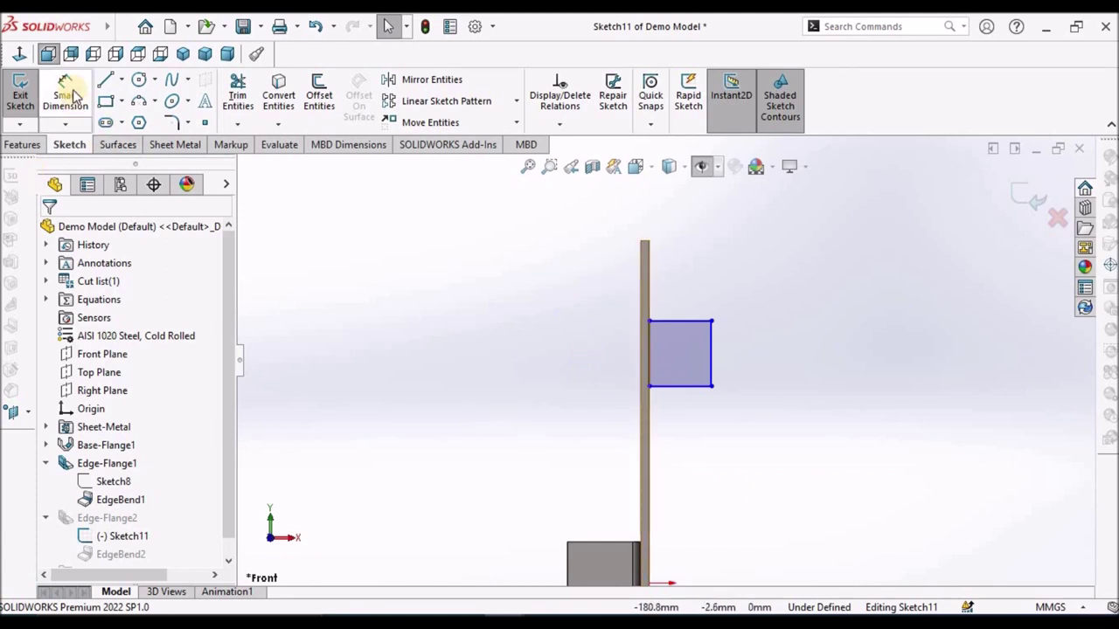
Dimension the rectangle's bottom edge 185 mm above the base edge
scroll(701, 453, up, 2)
scroll(701, 453, down, 2)
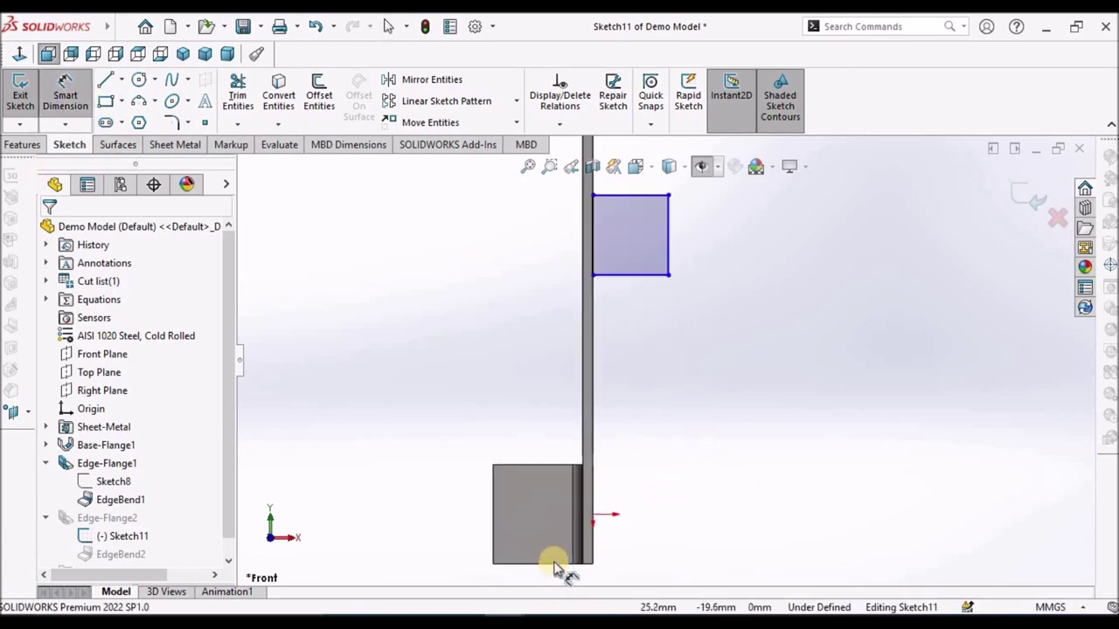
click(552, 564)
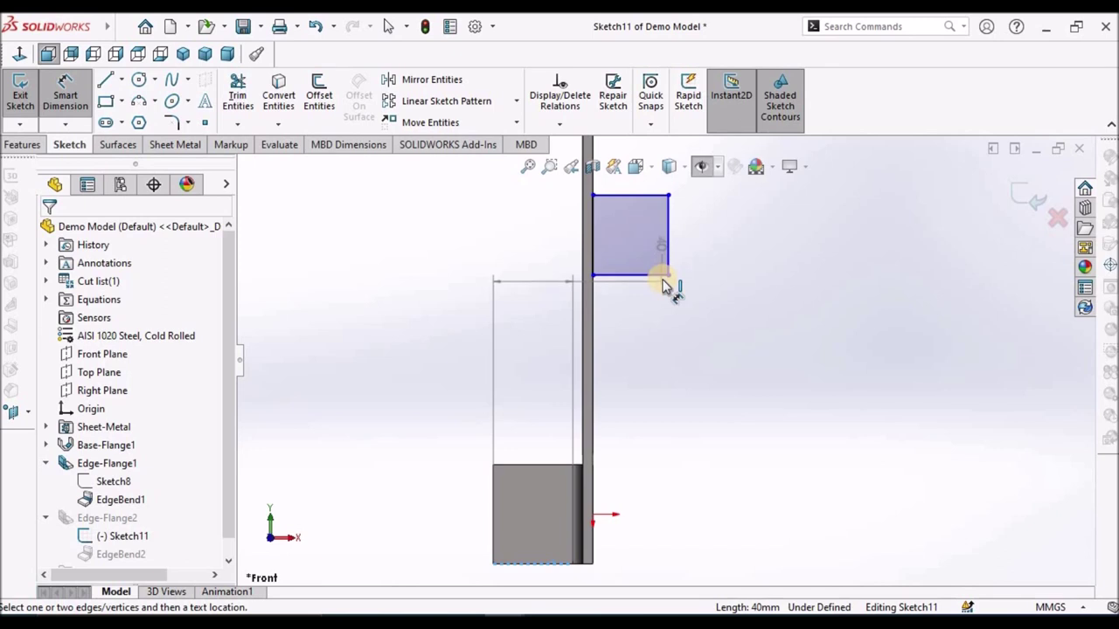
click(664, 278)
click(774, 409)
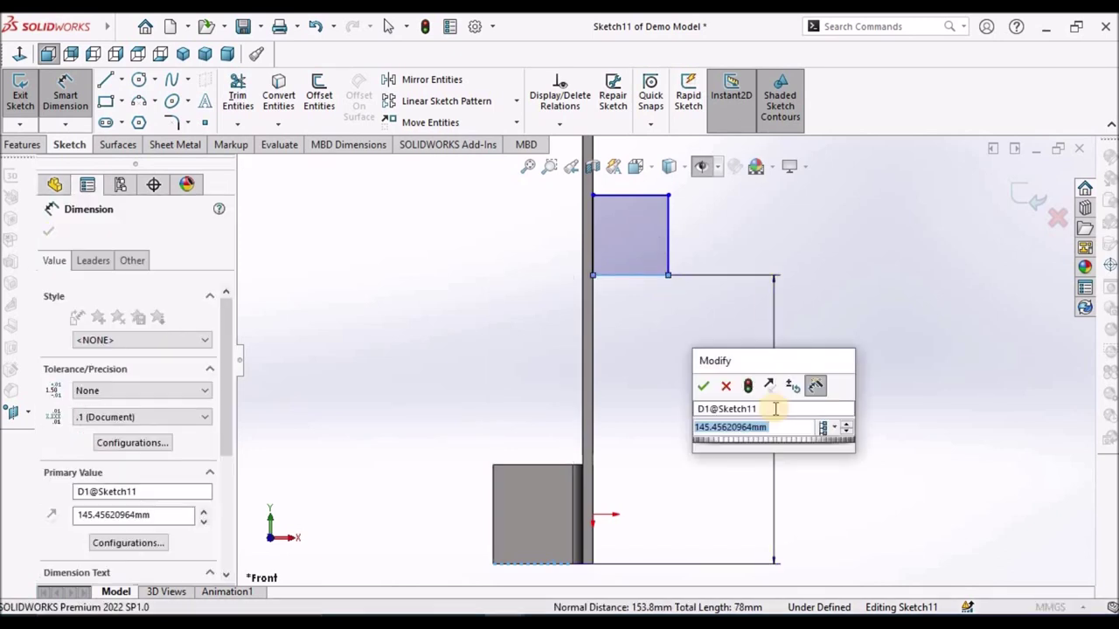
text(185)
key(Return)
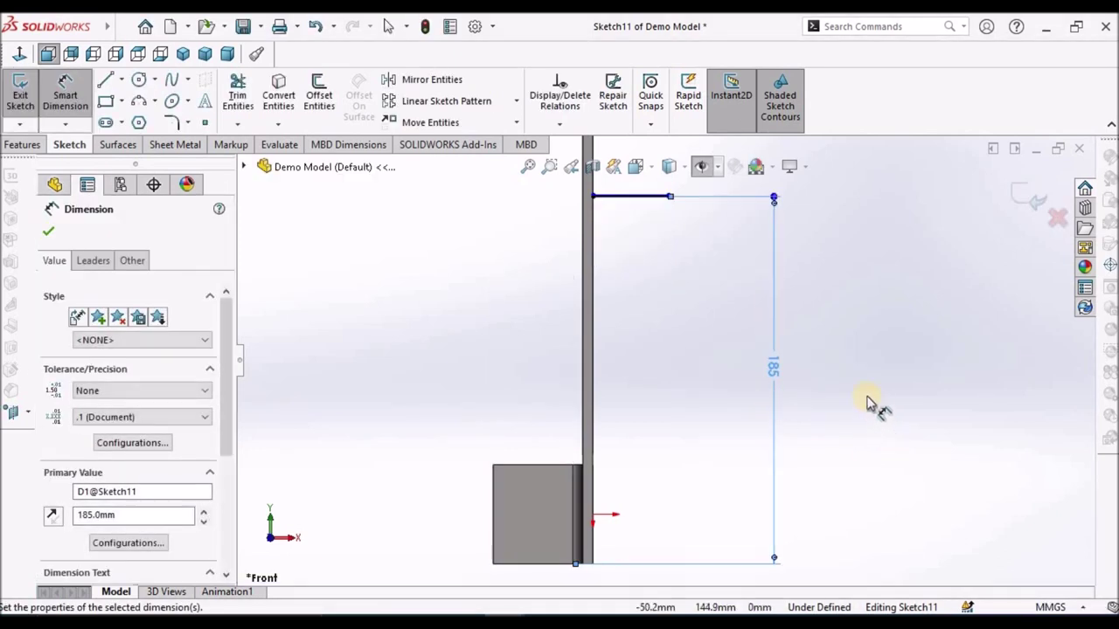
Dimension the rectangle's short side to a 30 mm height
scroll(687, 225, down, 6)
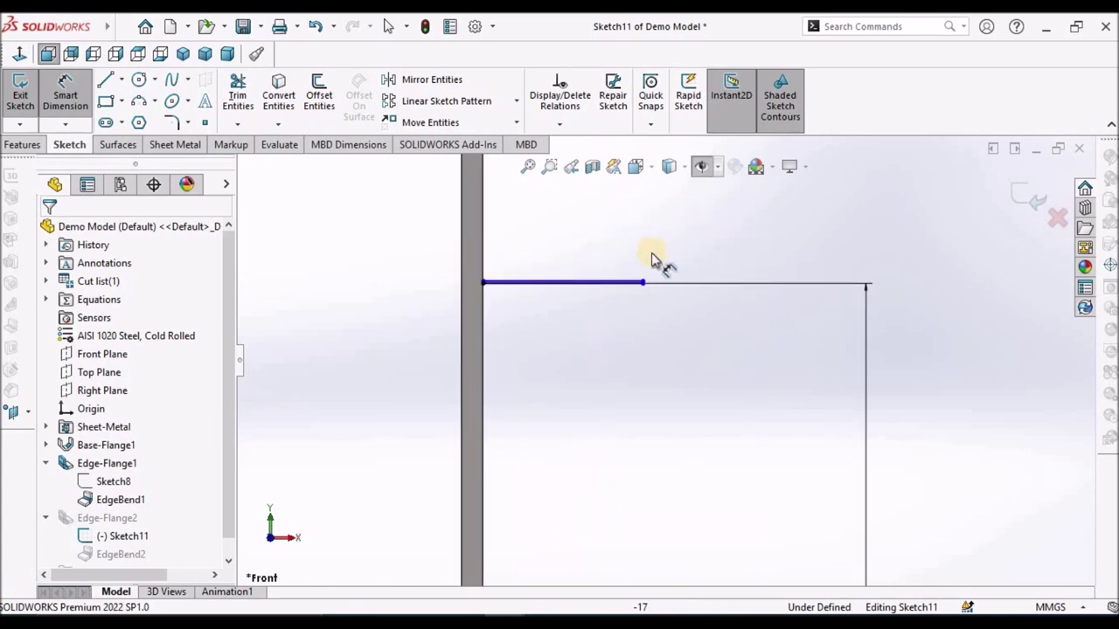
scroll(666, 332, down, 2)
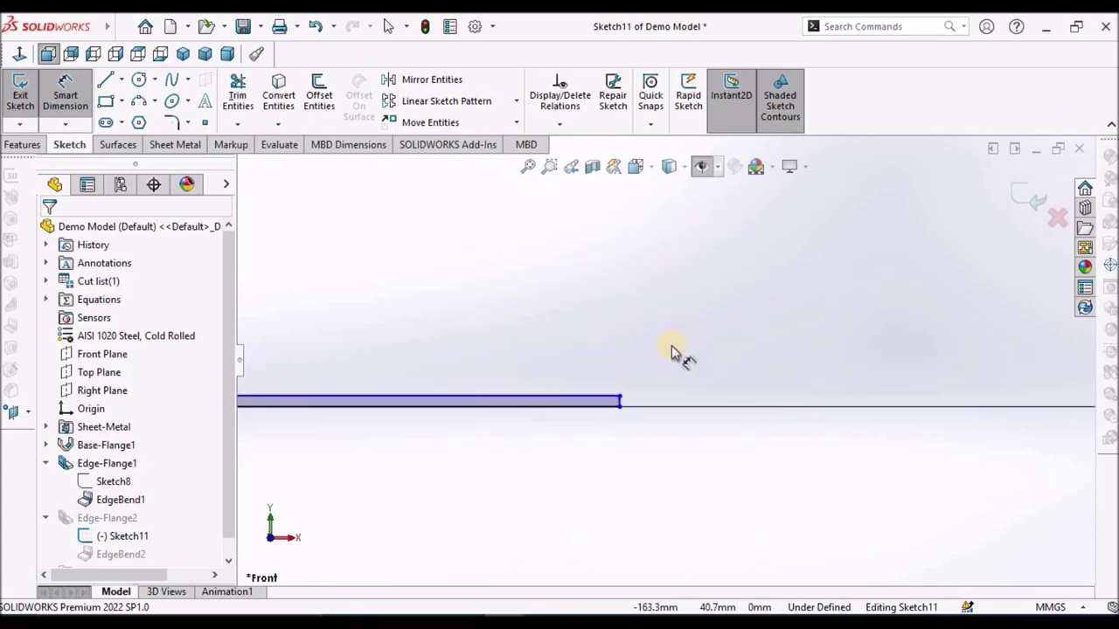
scroll(645, 380, down, 4)
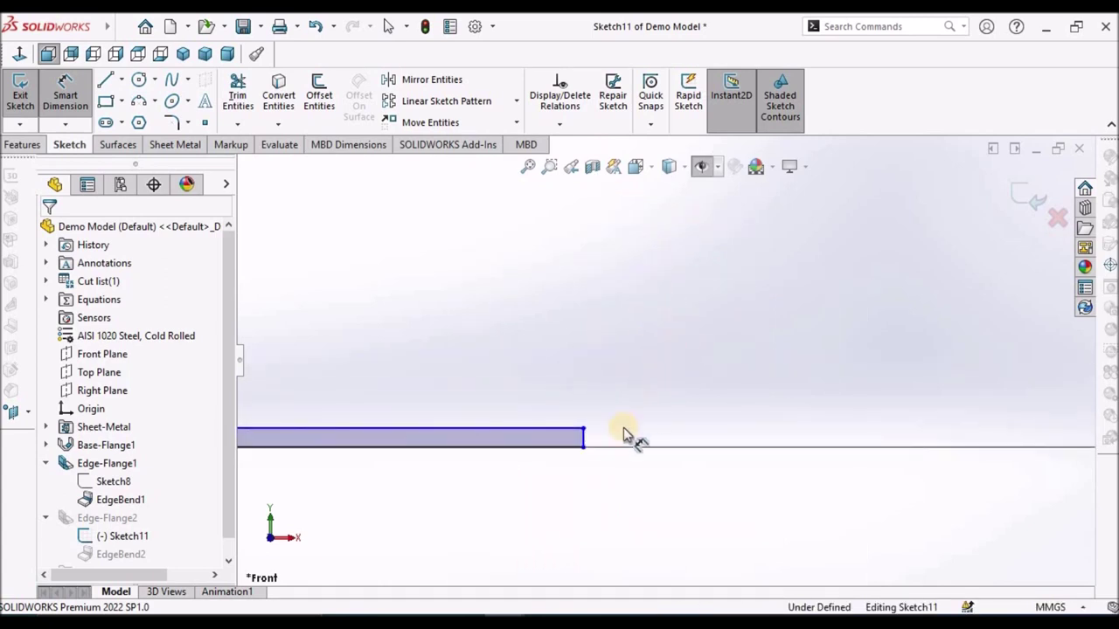
click(570, 442)
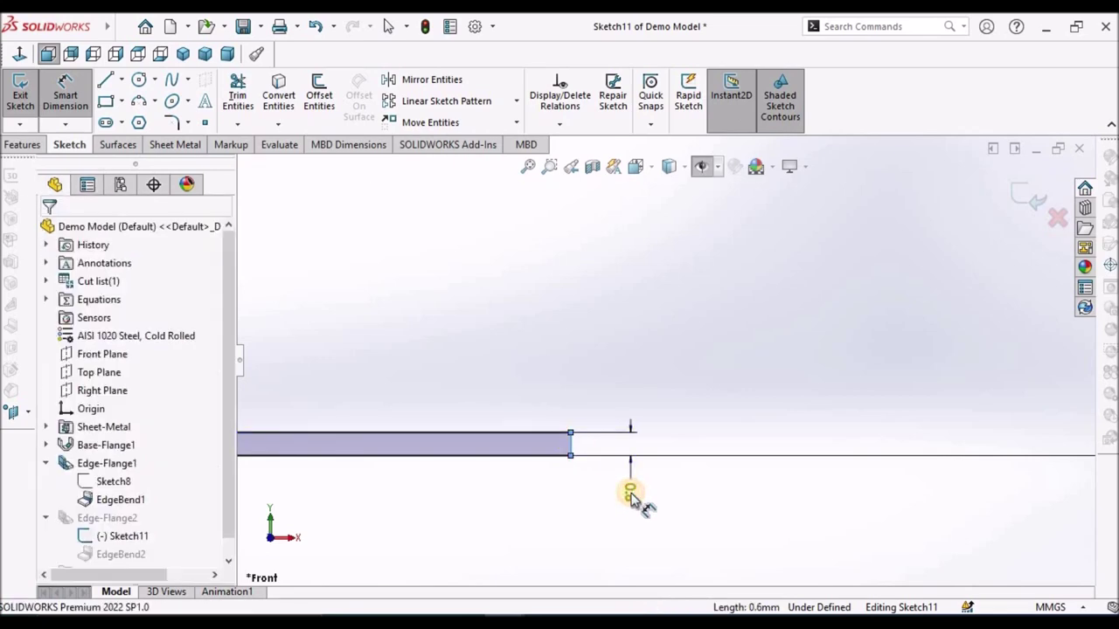
click(633, 496)
text(10)
key(Return)
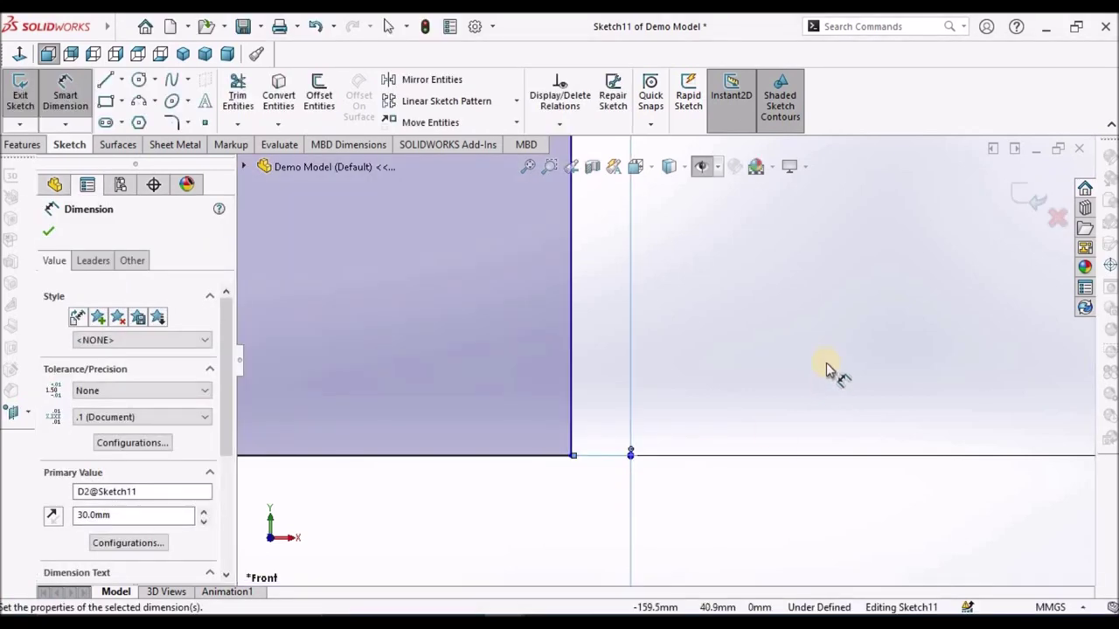
click(826, 363)
Return to selection and move the 30 dimension to the right of the rectangle
scroll(825, 359, up, 3)
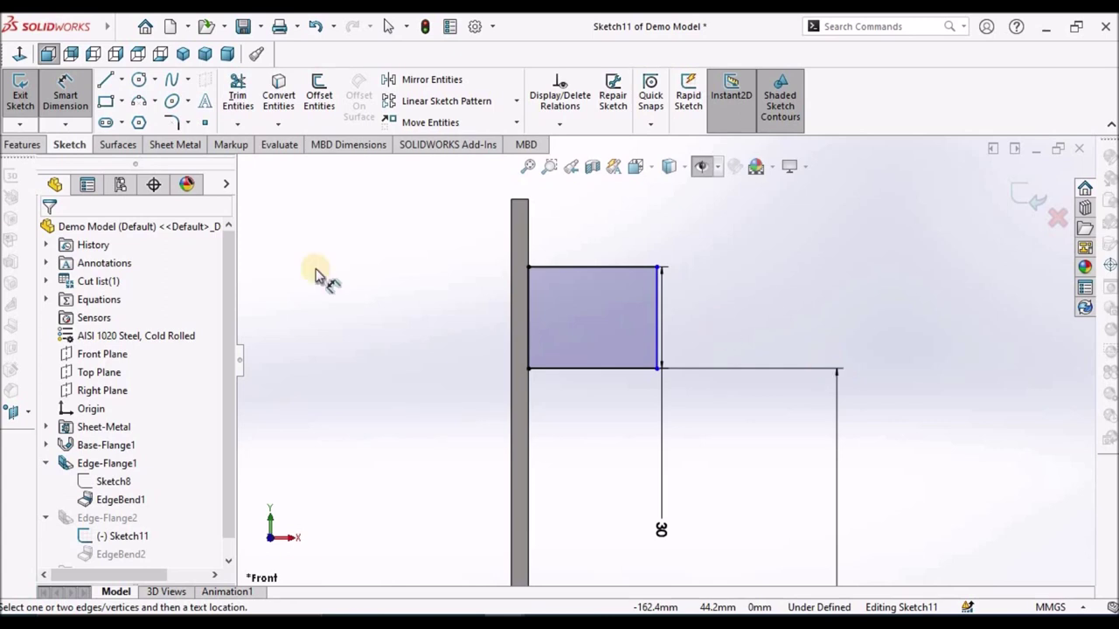
right_click(792, 238)
click(819, 285)
drag(669, 530, 841, 302)
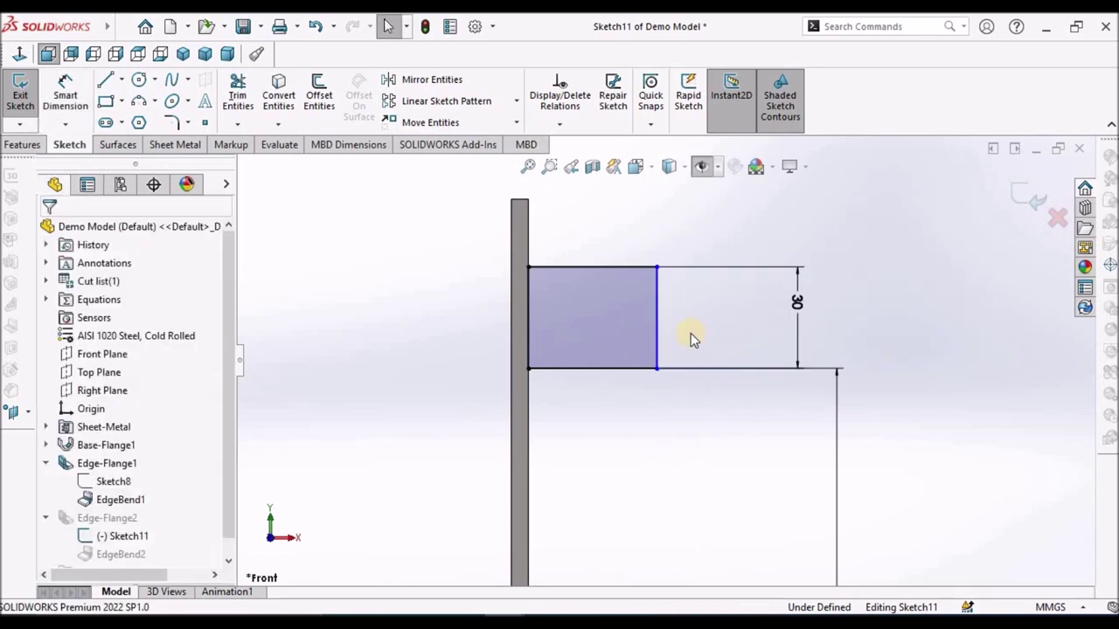
click(657, 313)
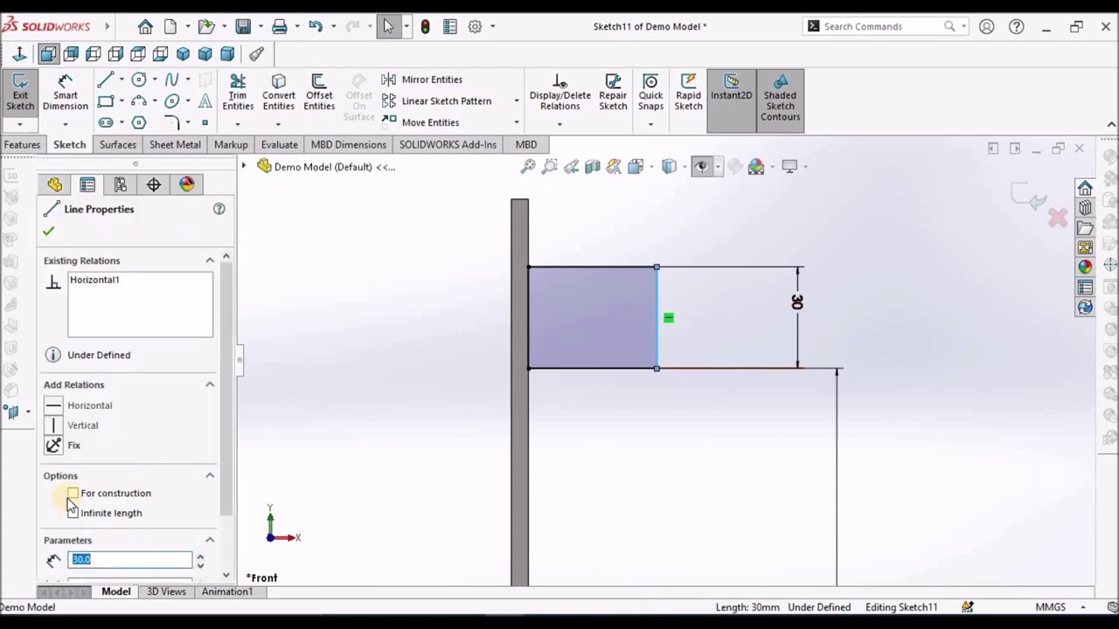
Make the rectangle's right side a construction line and round the tab end with a 3-point arc
click(74, 494)
click(48, 236)
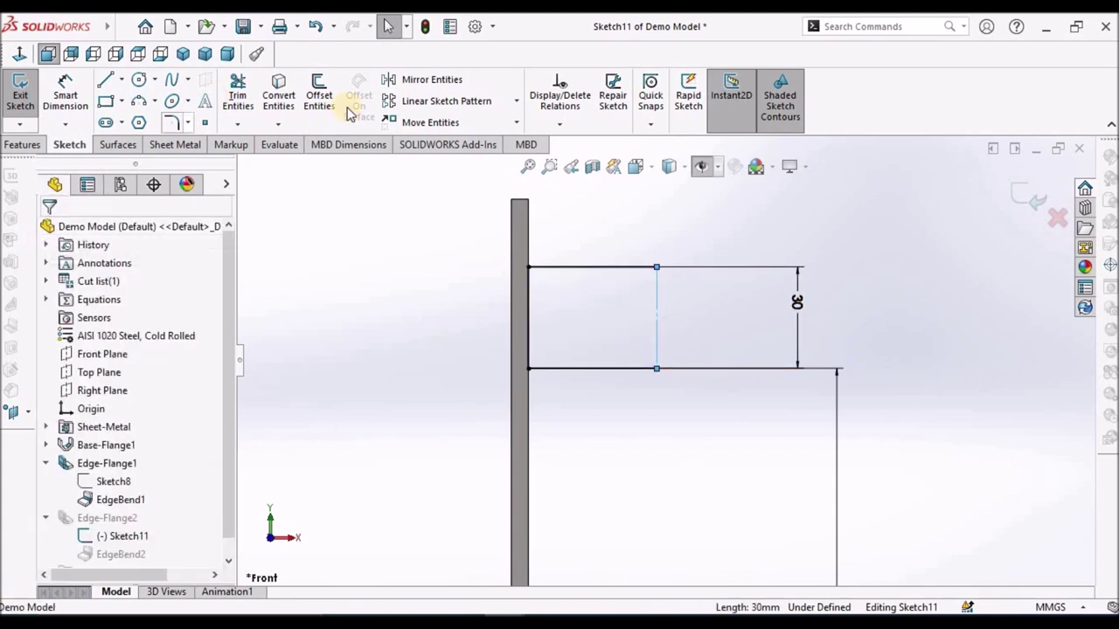
click(157, 103)
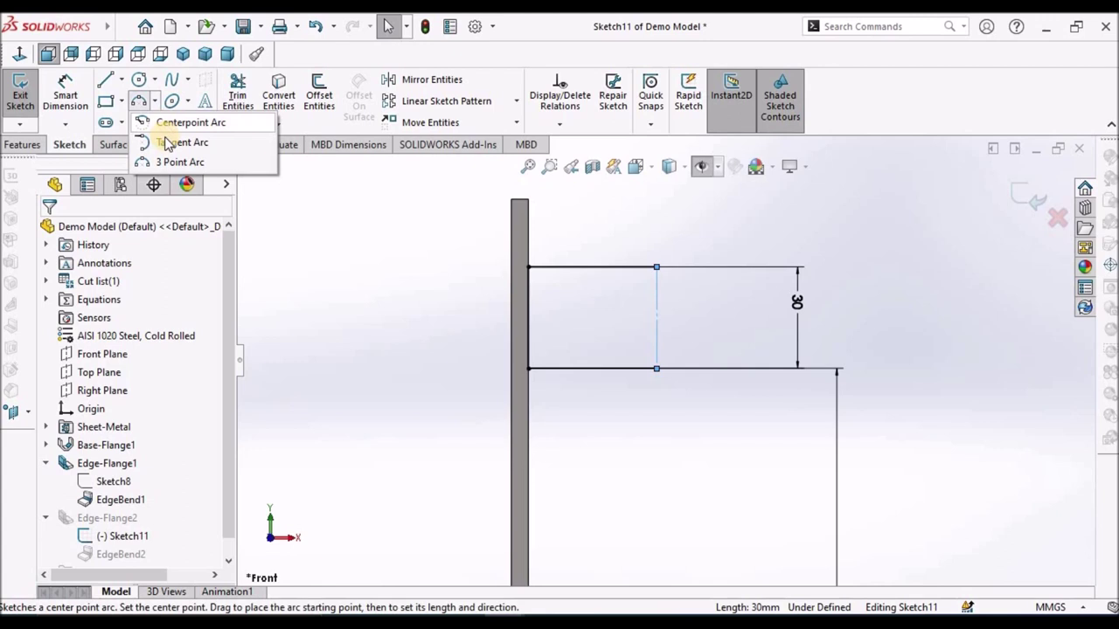
click(179, 163)
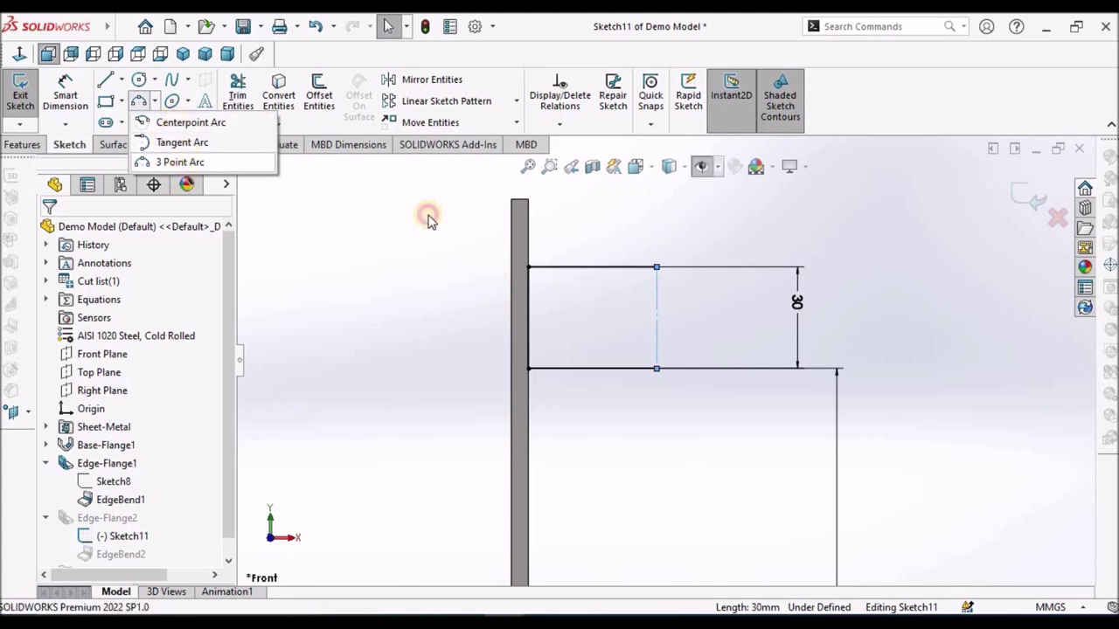
click(656, 266)
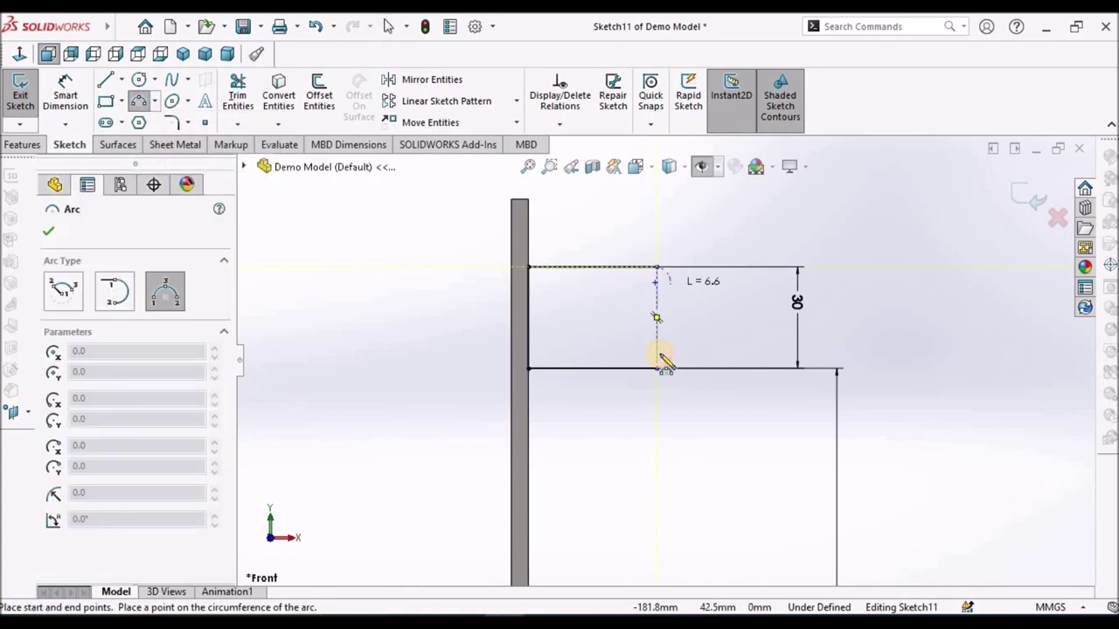
click(657, 369)
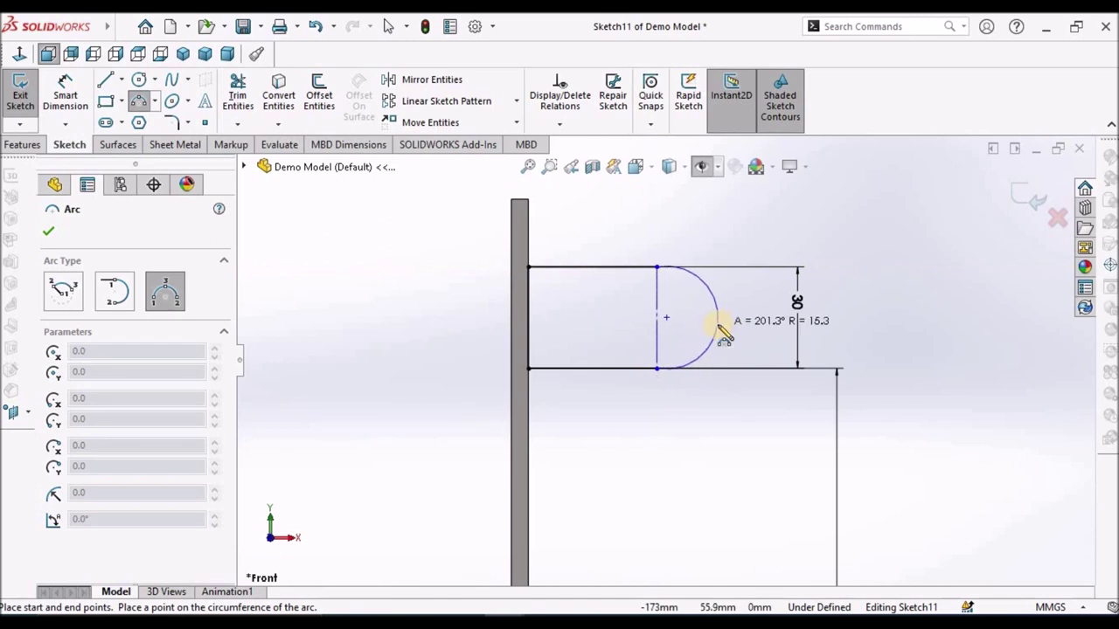
click(718, 317)
right_click(841, 250)
click(861, 254)
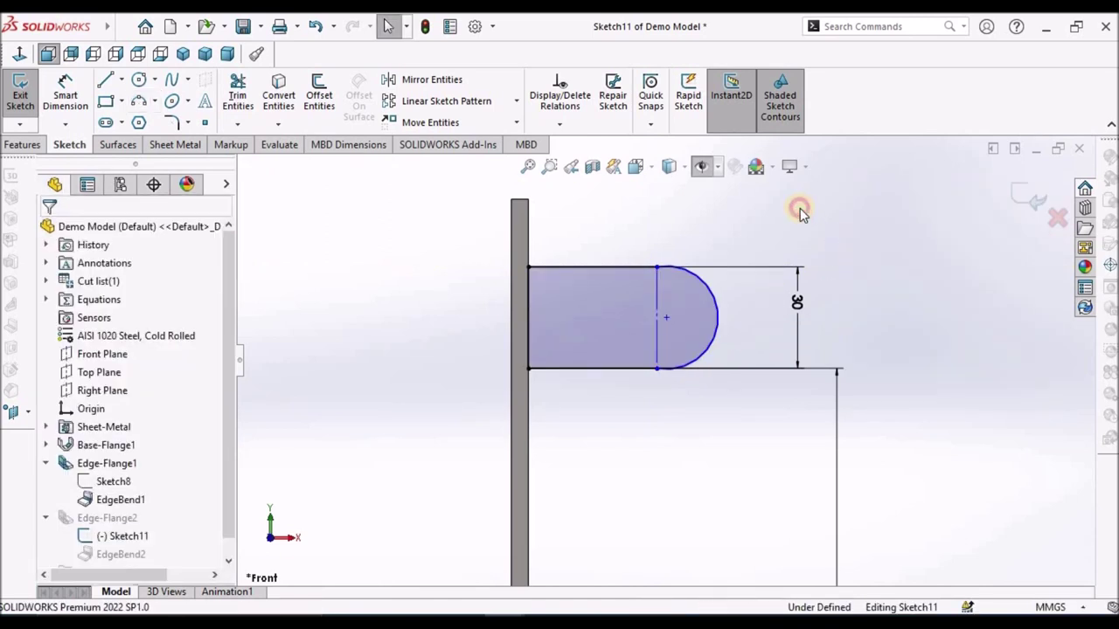
Make the arc's centre point coincident with the construction line
click(668, 319)
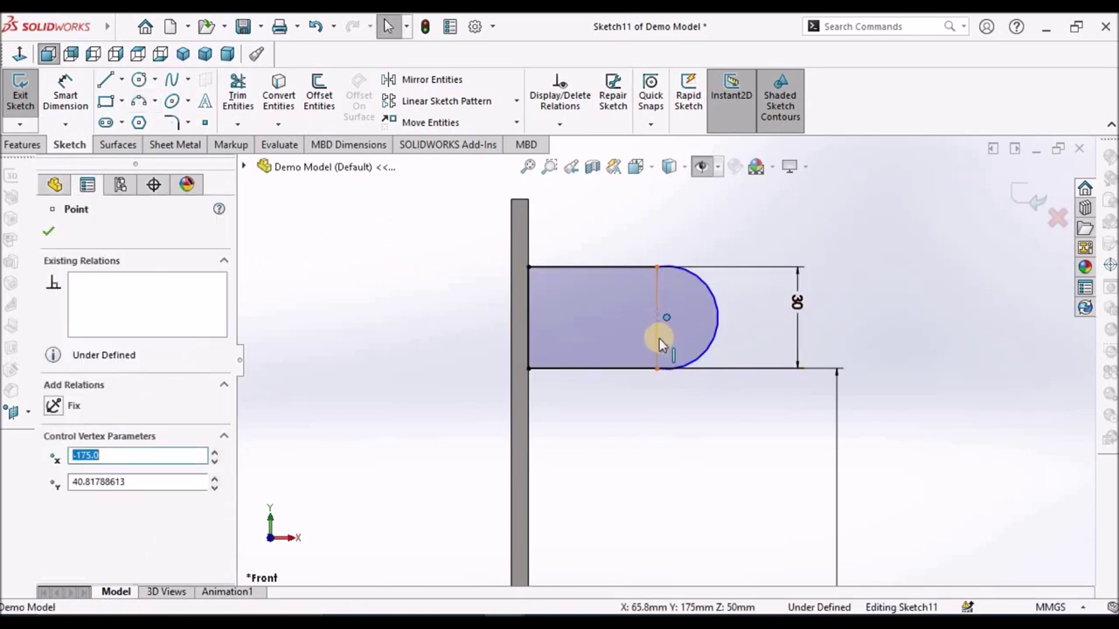
ctrl+click(659, 341)
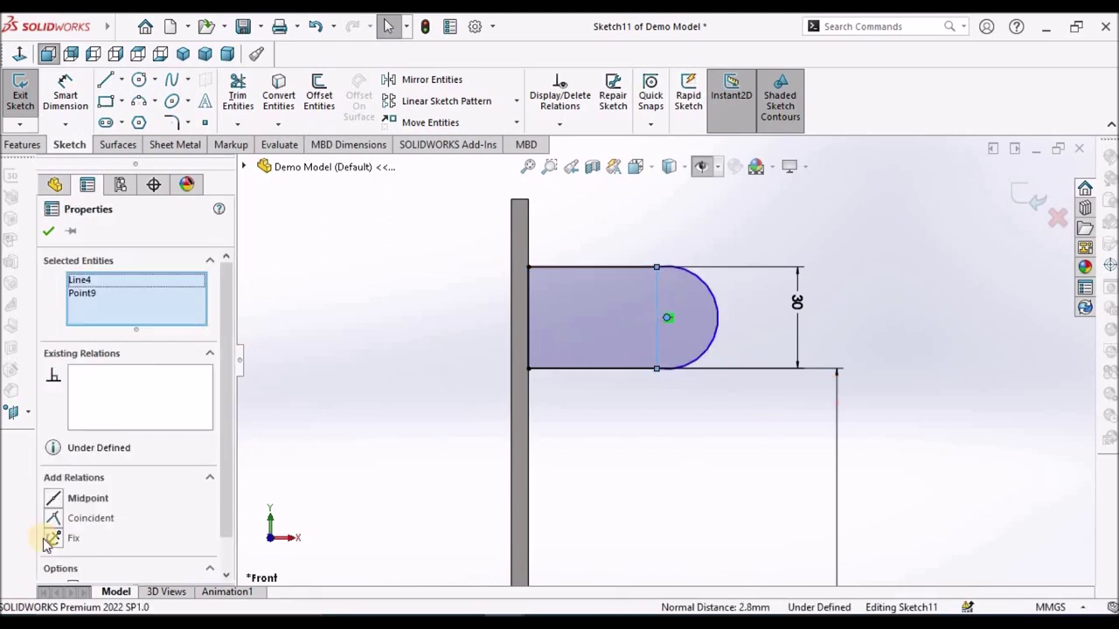
click(54, 520)
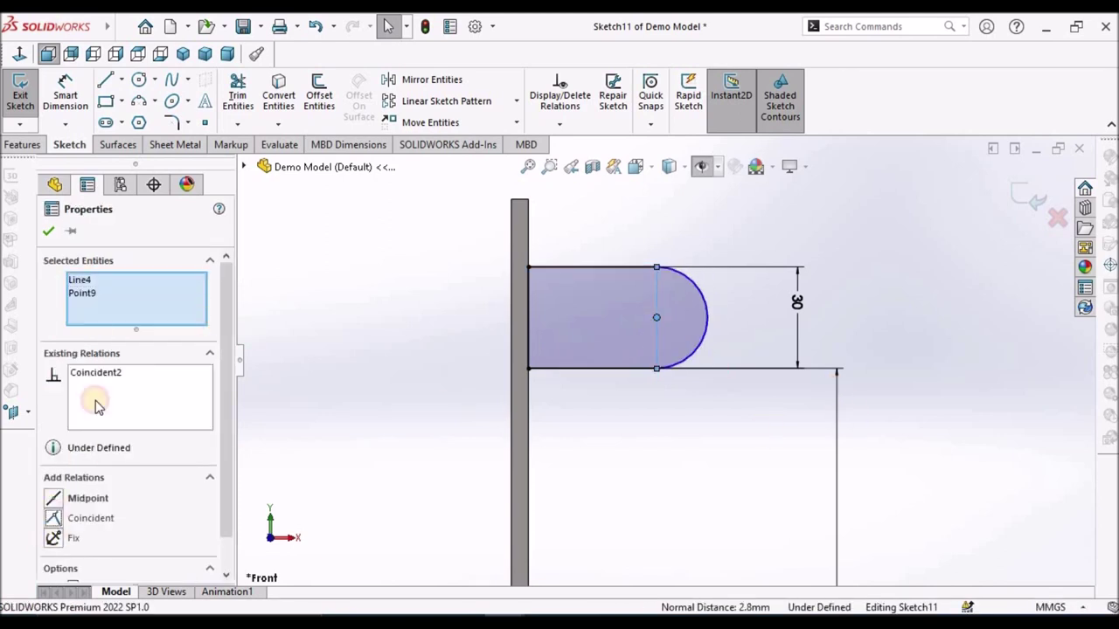
click(73, 232)
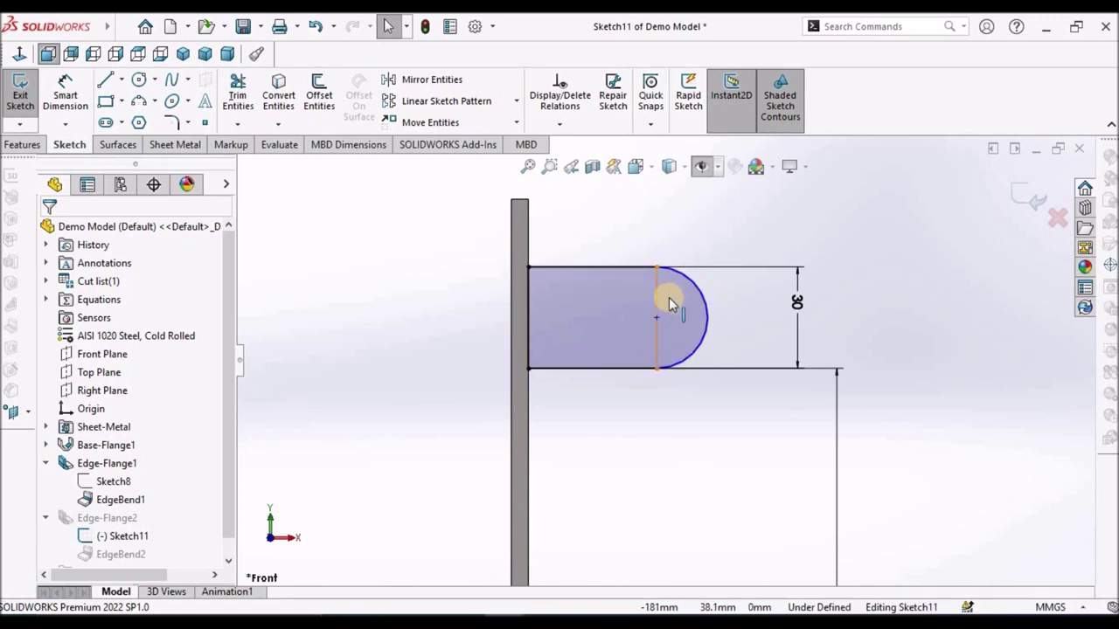
Dimension from the sheet's left edge to the rounded tab end, accepting 43 mm
click(66, 93)
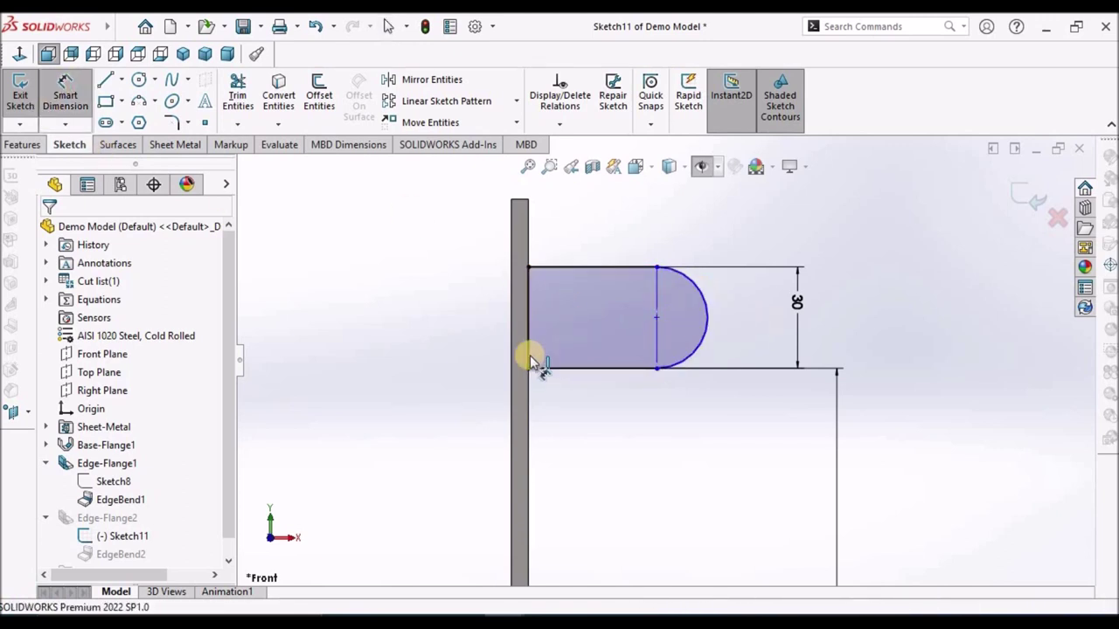
click(515, 386)
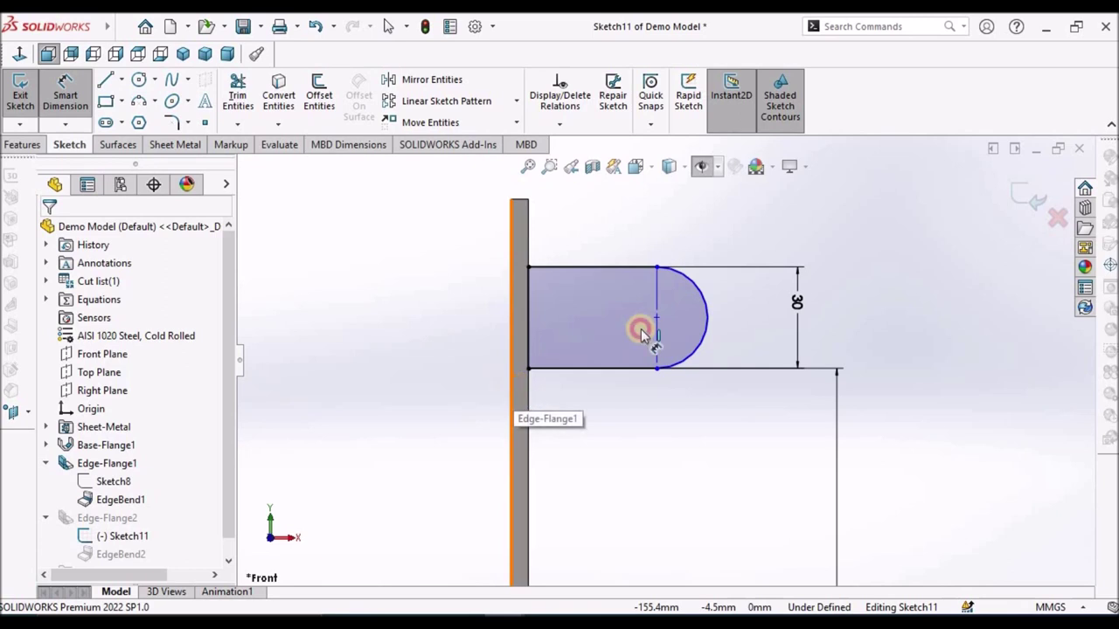
click(707, 308)
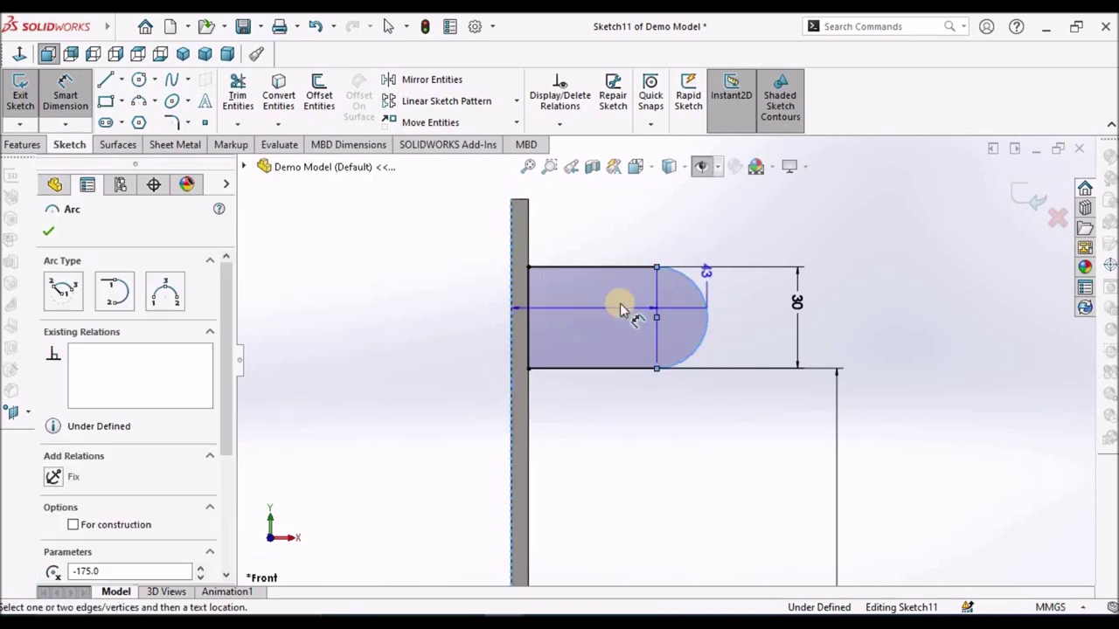
scroll(676, 286, up, 3)
scroll(676, 286, down, 2)
click(670, 282)
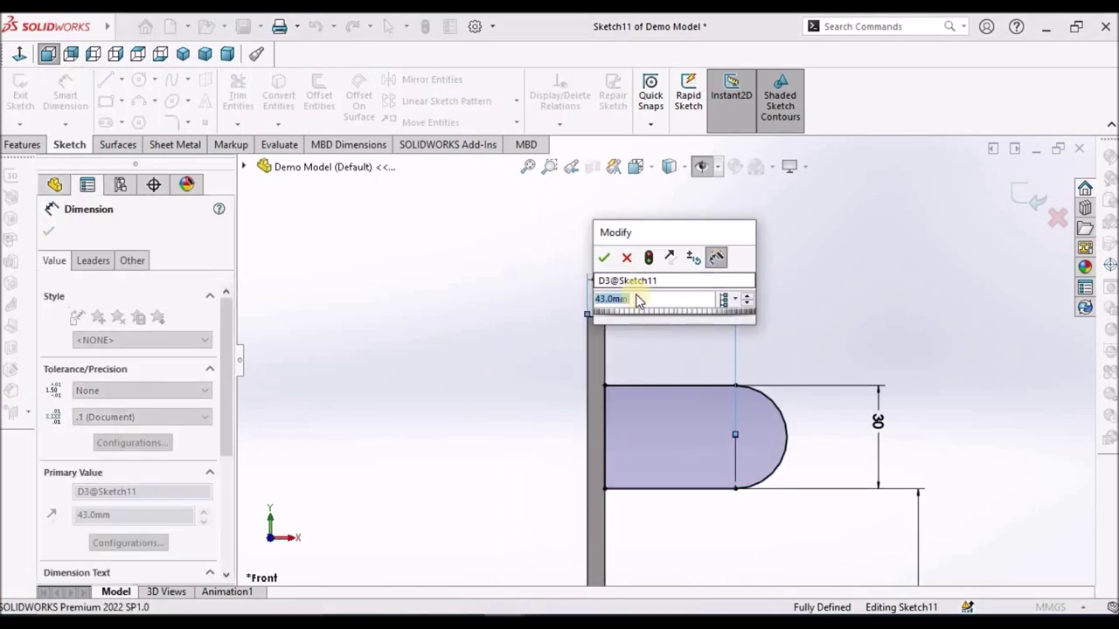
click(603, 257)
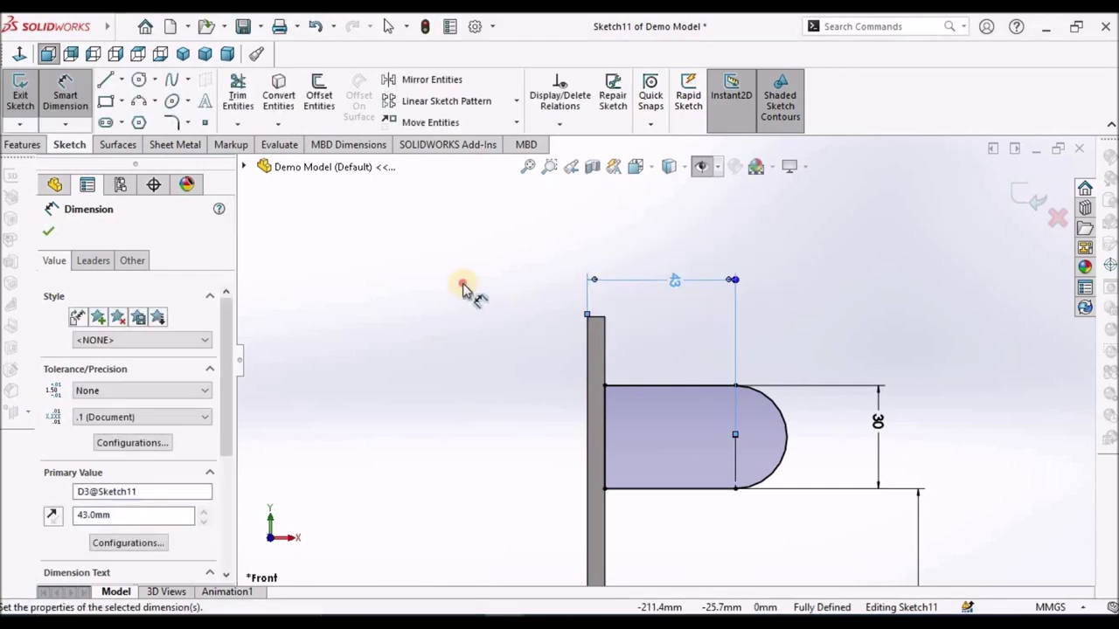
Set that dimension's arc condition to Max and change its value to 40 mm
click(671, 279)
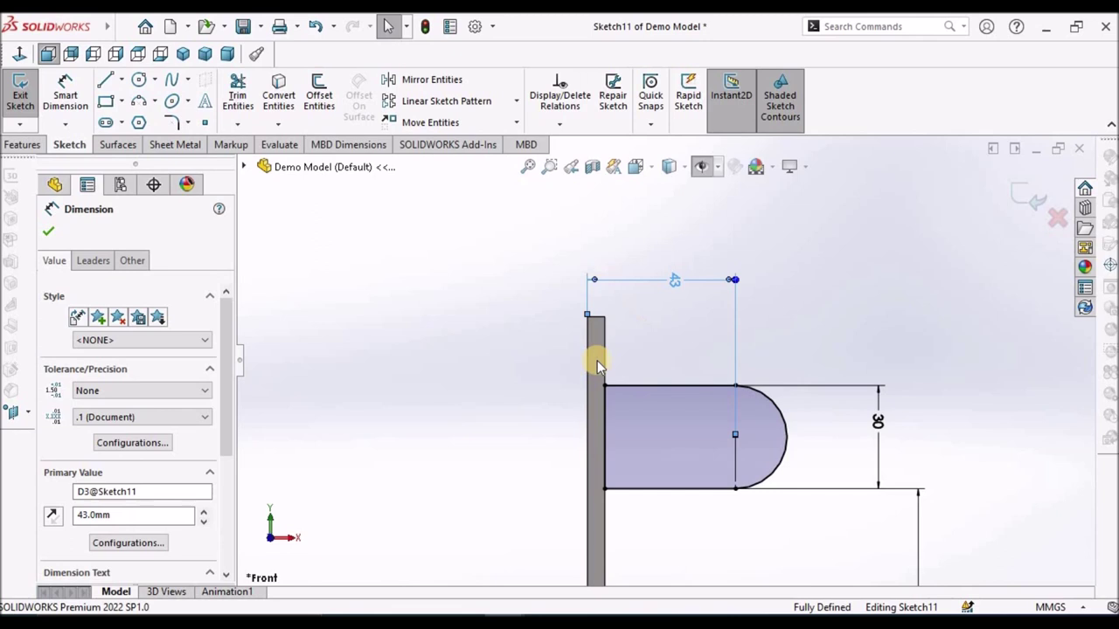
click(93, 260)
drag(225, 358, 213, 582)
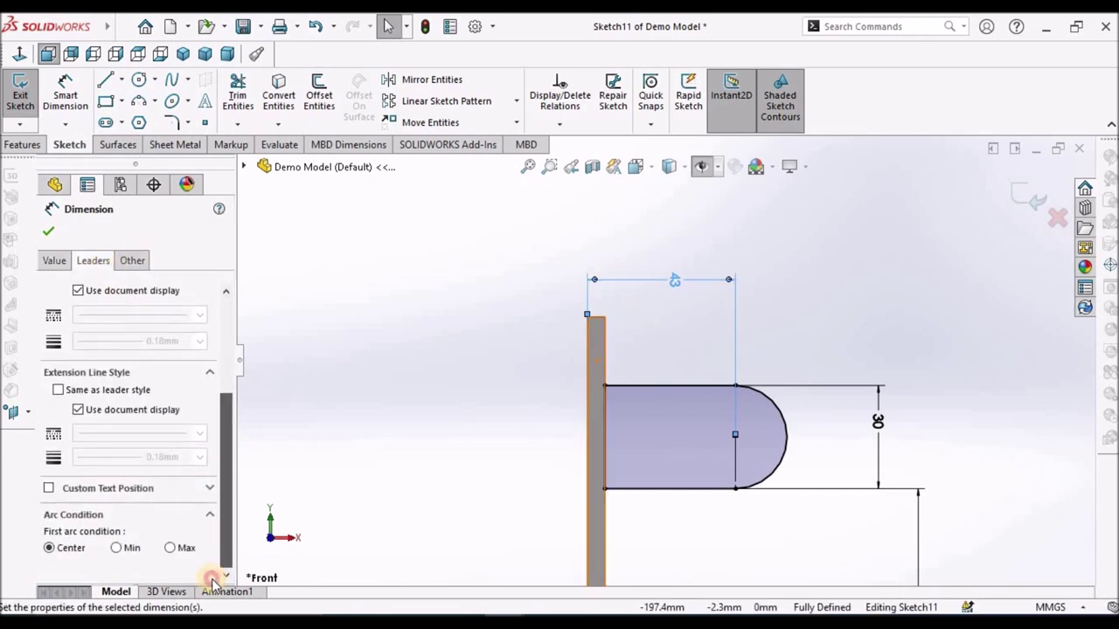
click(171, 548)
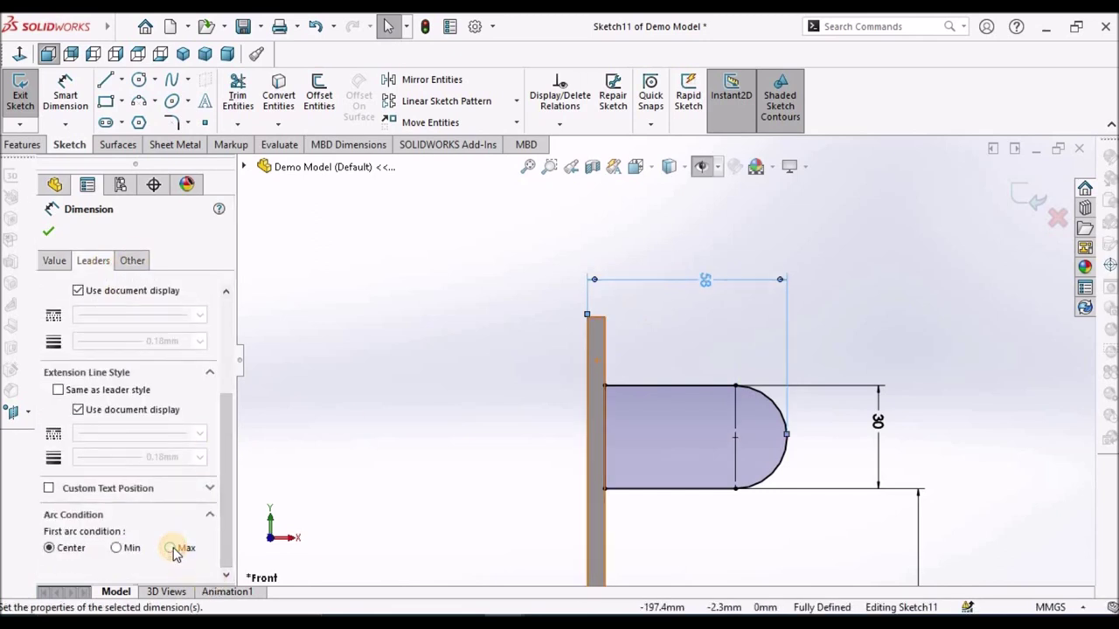
click(48, 234)
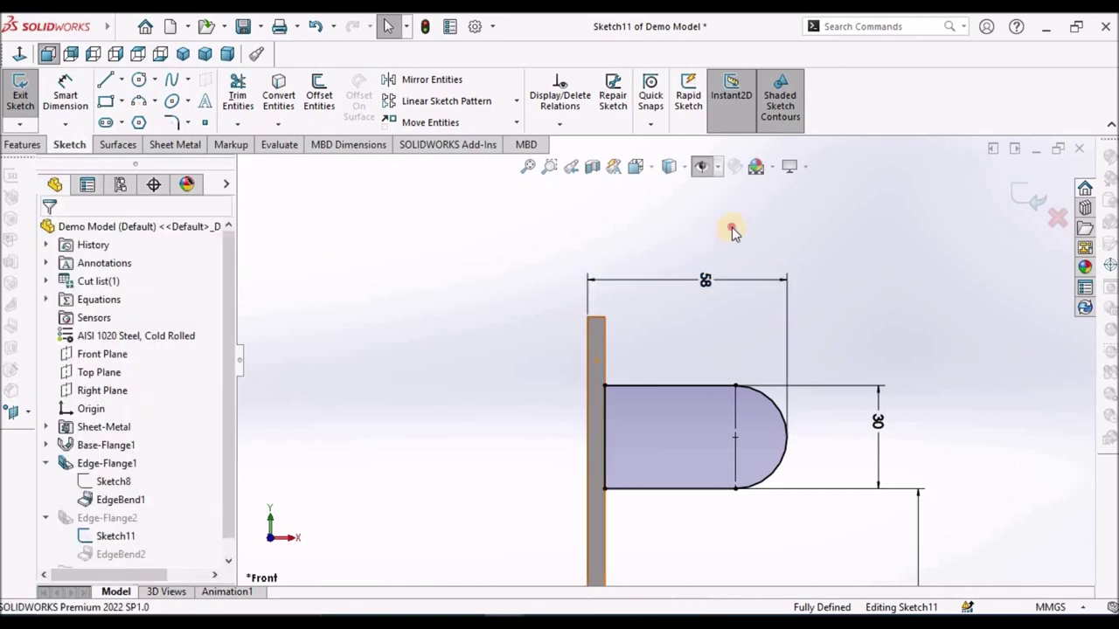
double_click(707, 284)
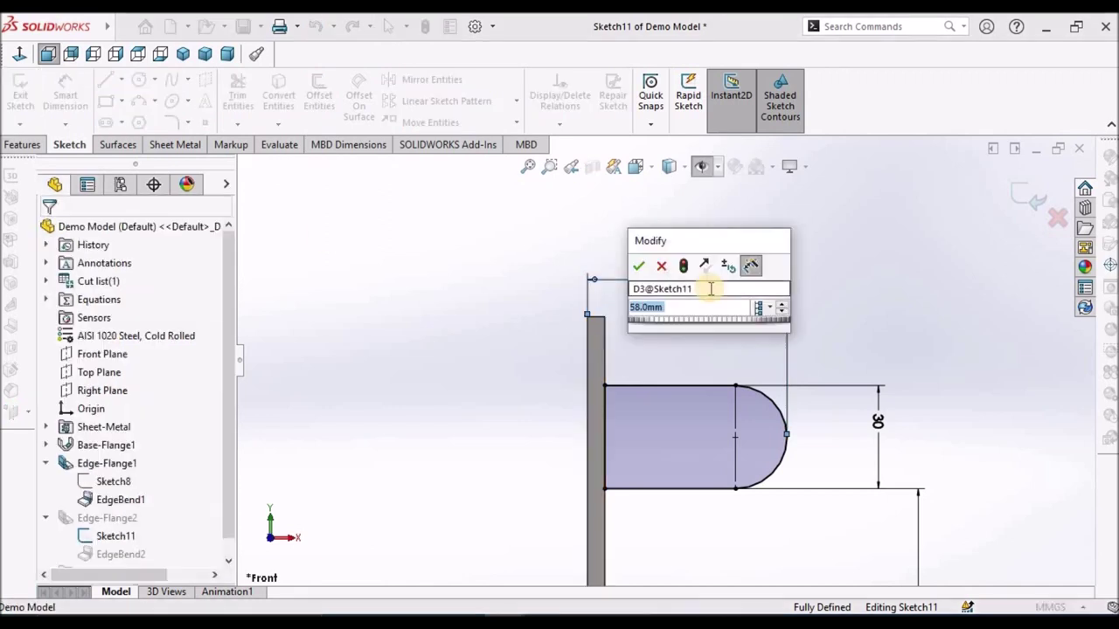
text(40)
key(Return)
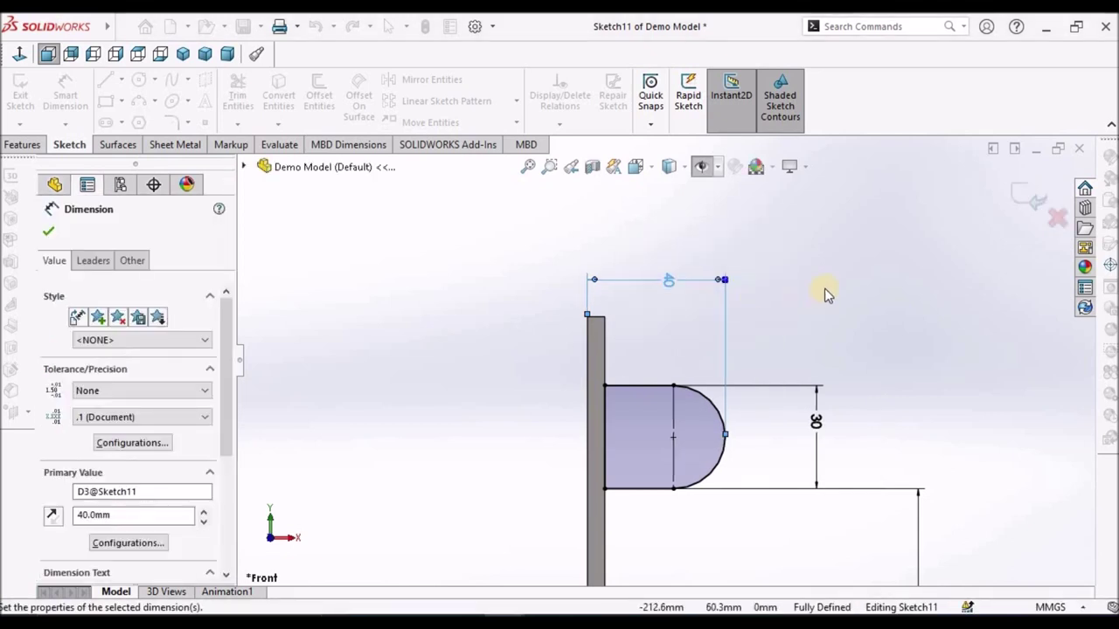
click(824, 289)
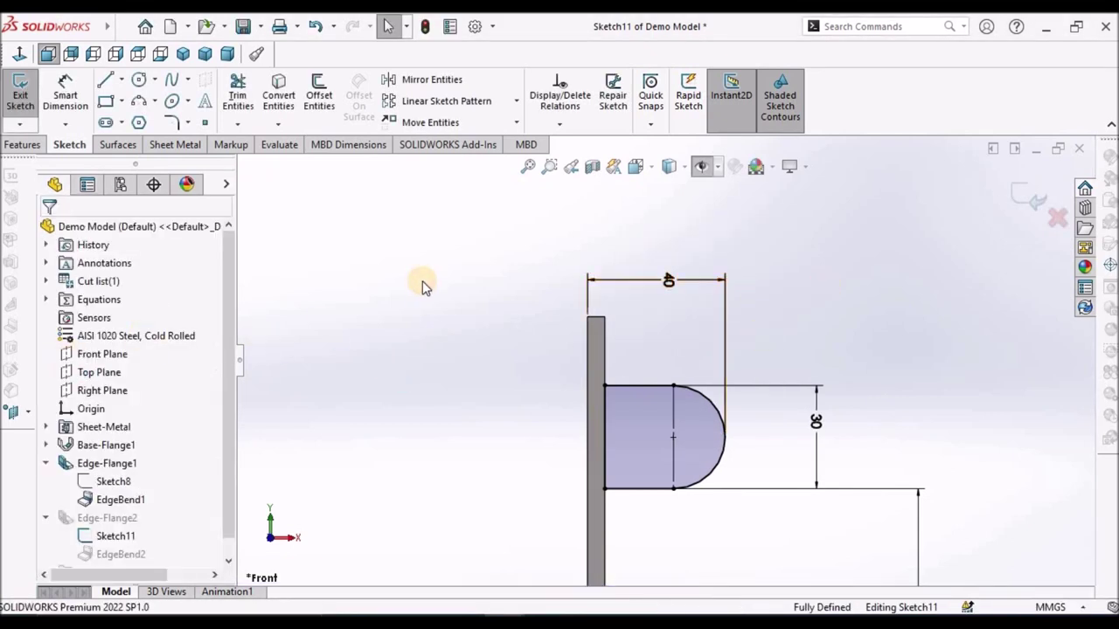
scroll(730, 459, up, 5)
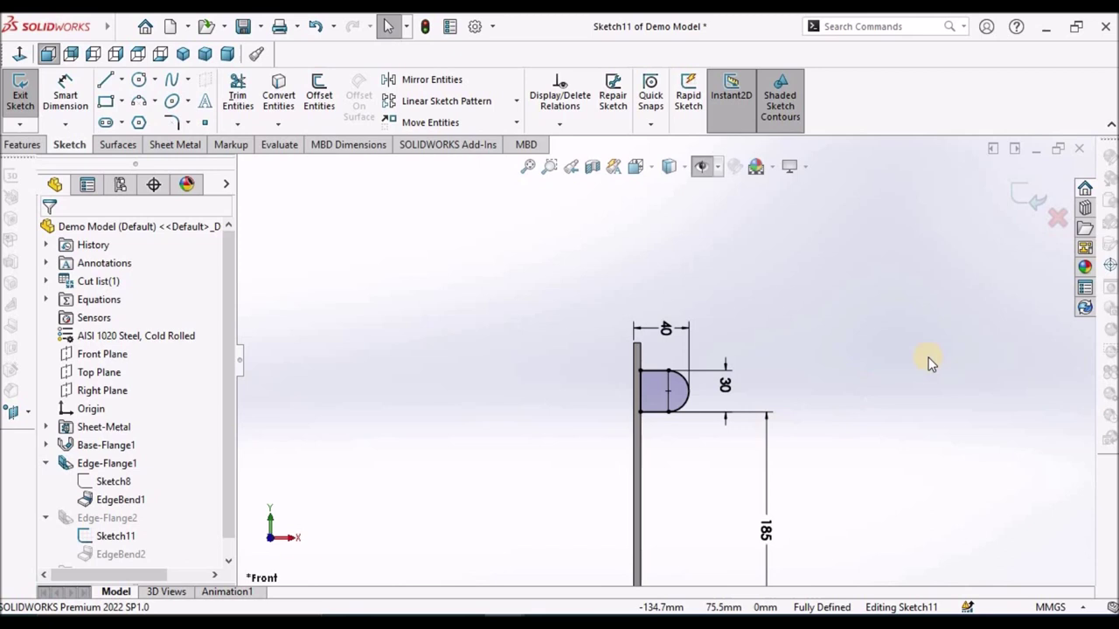
Exit the sketch so Edge-Flange2 becomes a rounded tab, view it isometrically, and save
click(1026, 200)
mouse_move(749, 357)
middle_down()
mouse_move(676, 430)
mouse_move(708, 450)
mouse_move(639, 293)
middle_up()
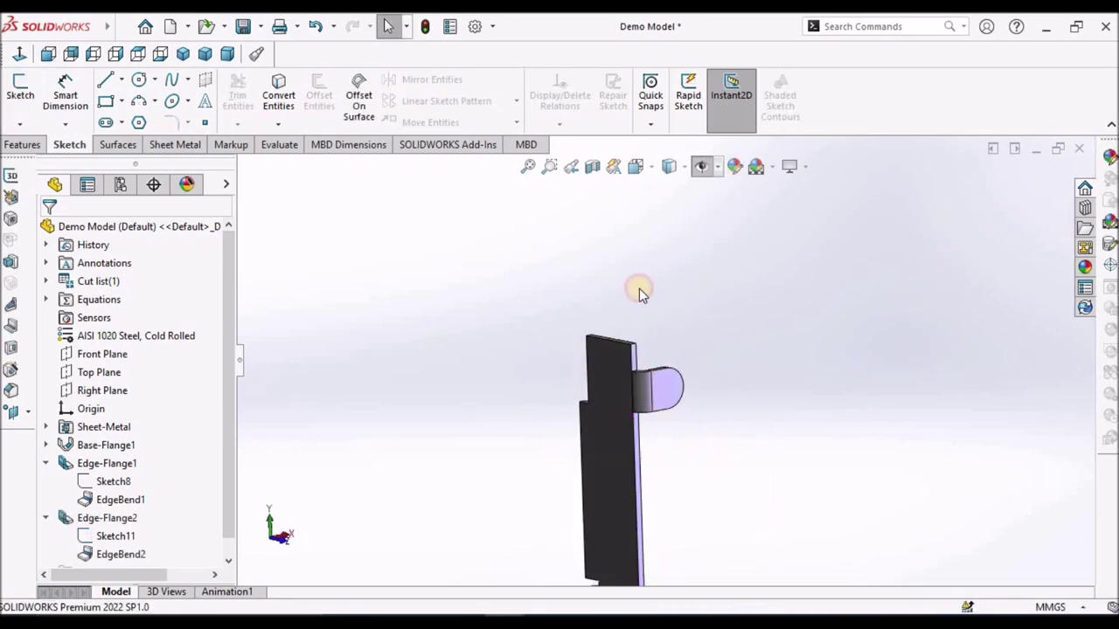
click(183, 55)
click(246, 27)
click(439, 268)
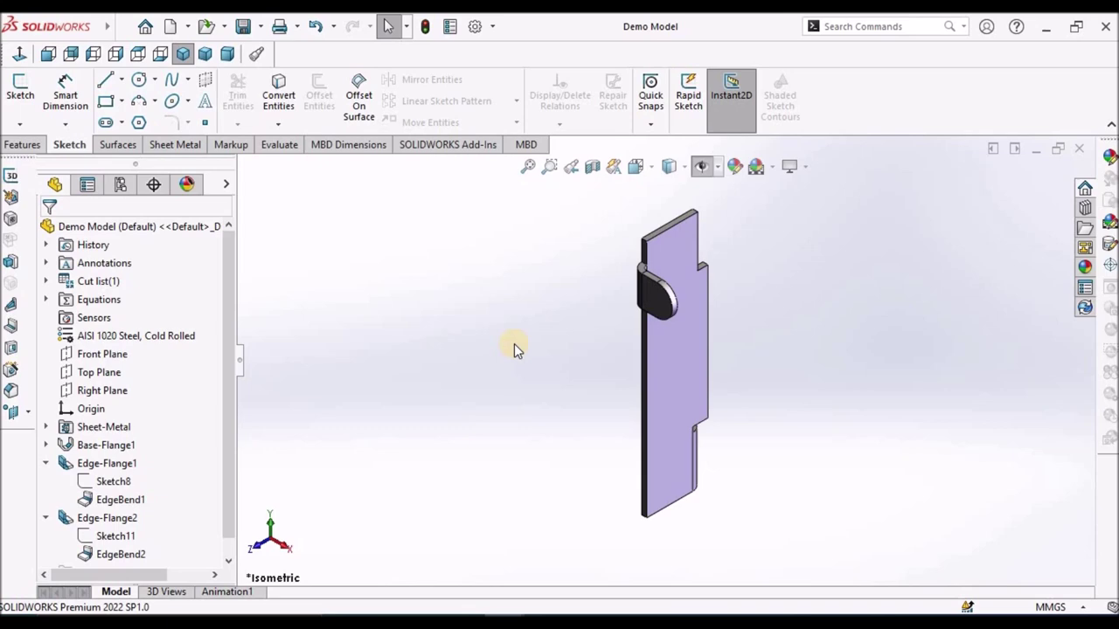
mouse_move(464, 621)
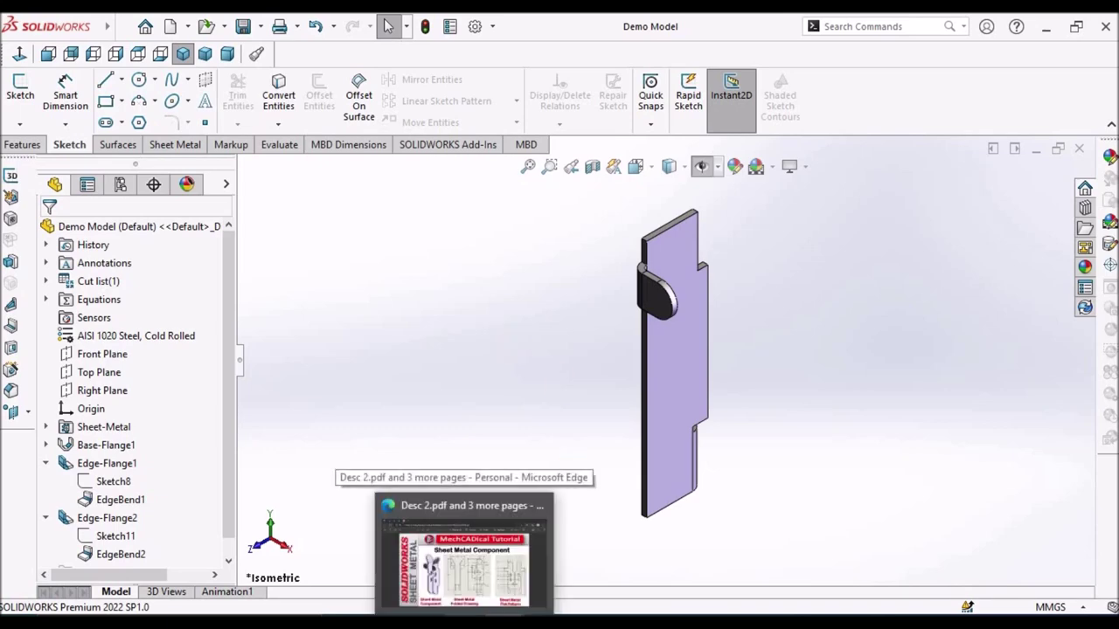
click(464, 551)
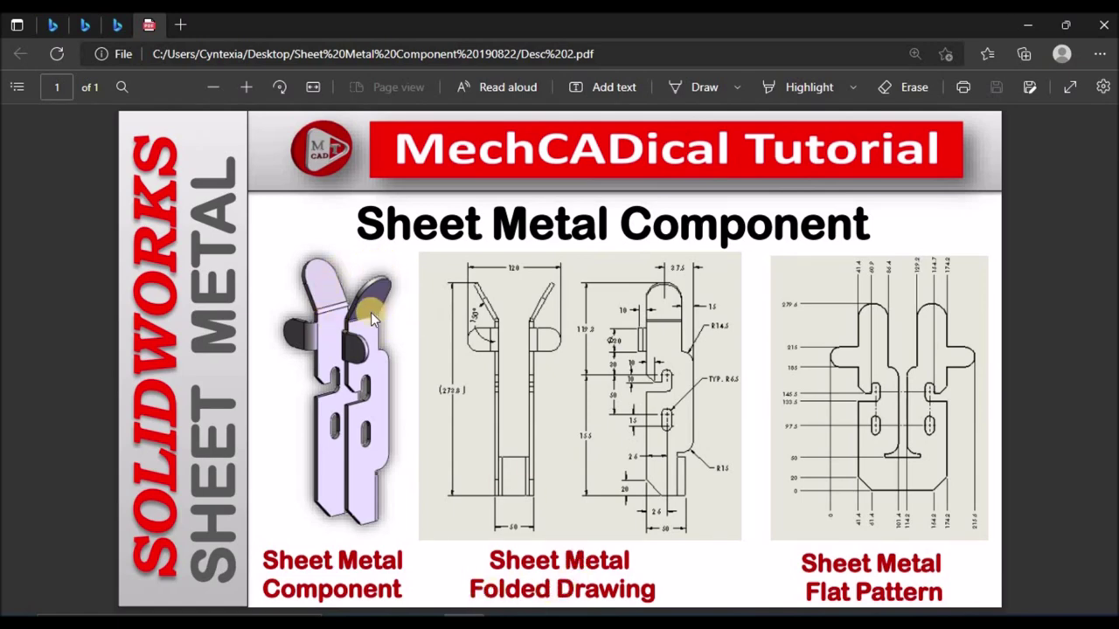
key(alt+Tab)
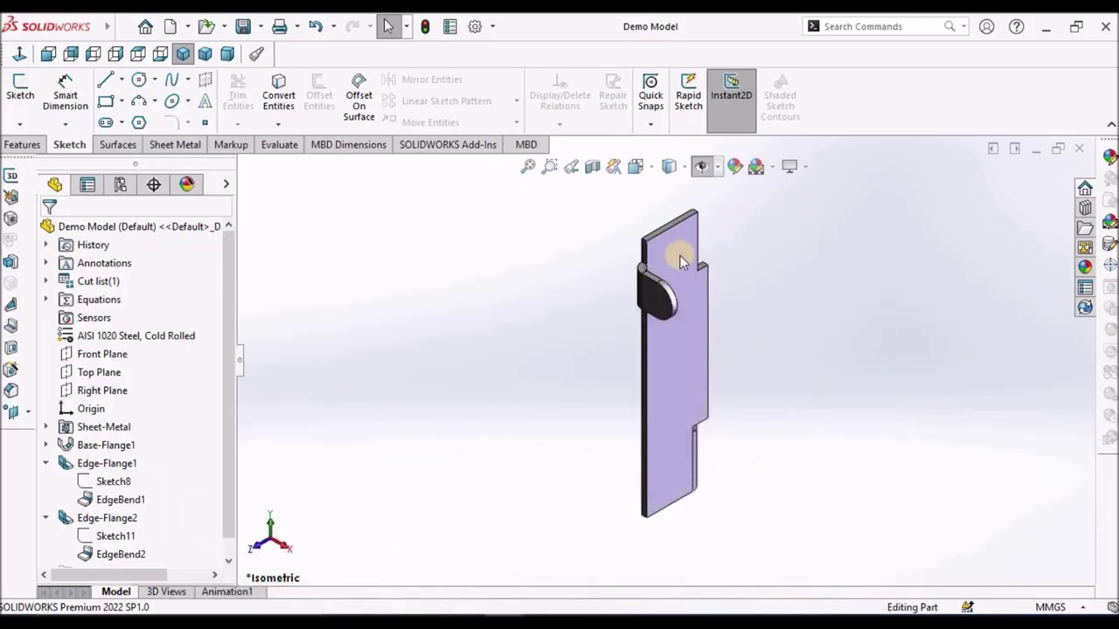
Start an edge flange on the part's top edge with a 39 mm length
click(161, 149)
click(189, 78)
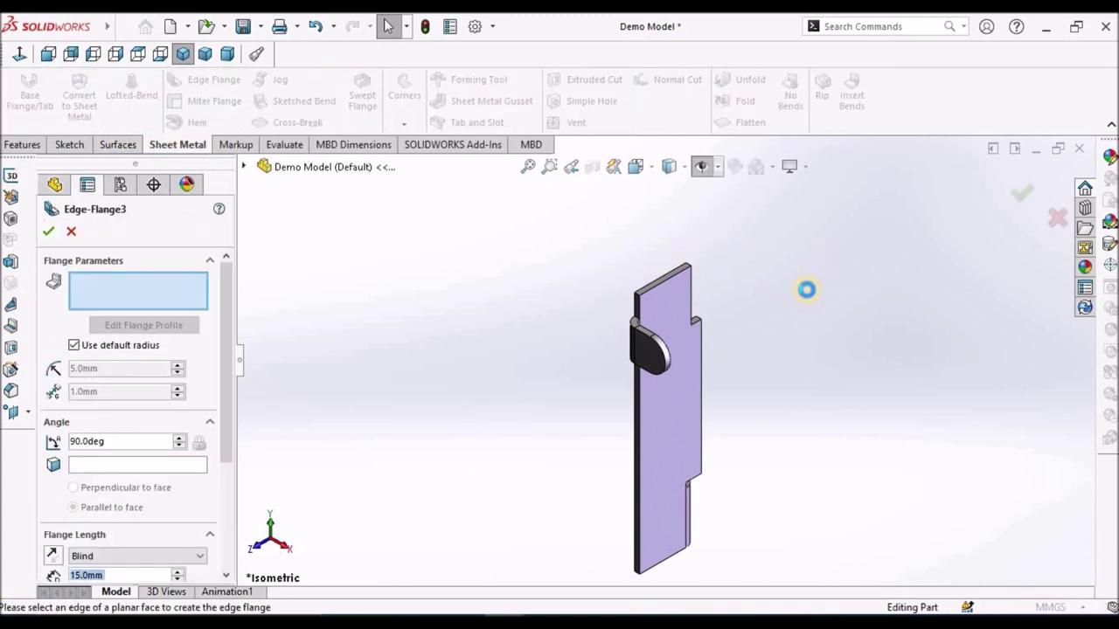
scroll(748, 288, down, 5)
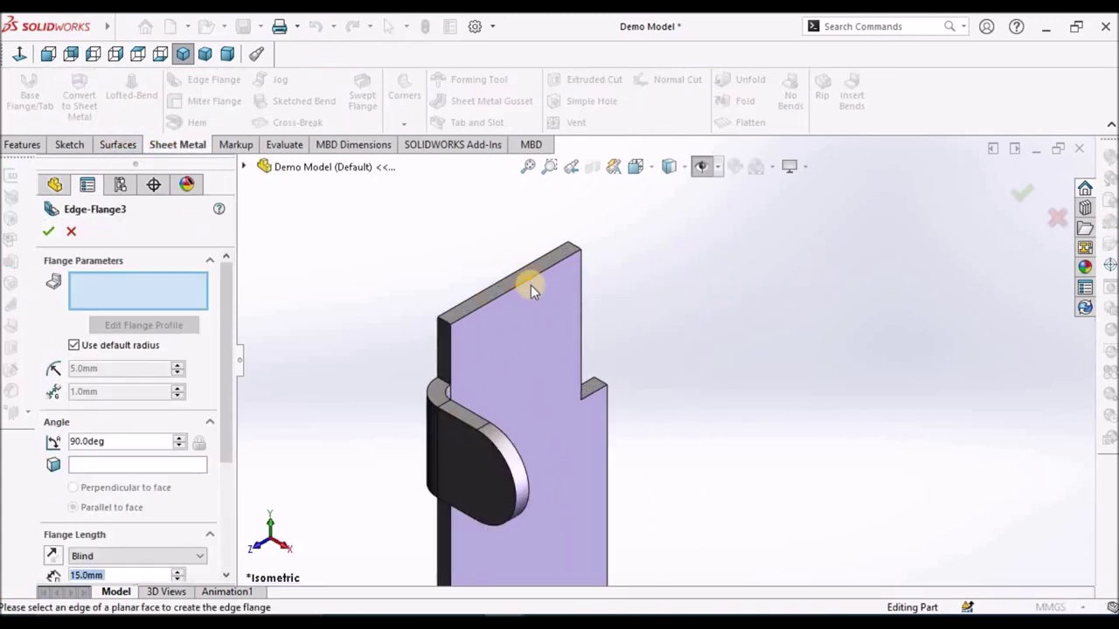
click(566, 271)
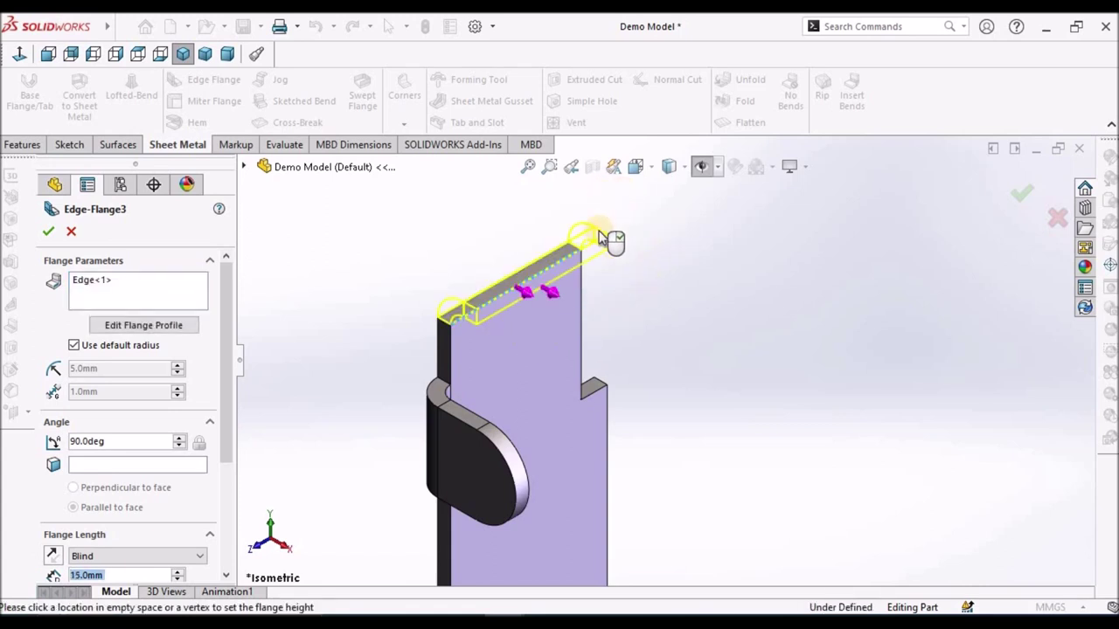
click(795, 315)
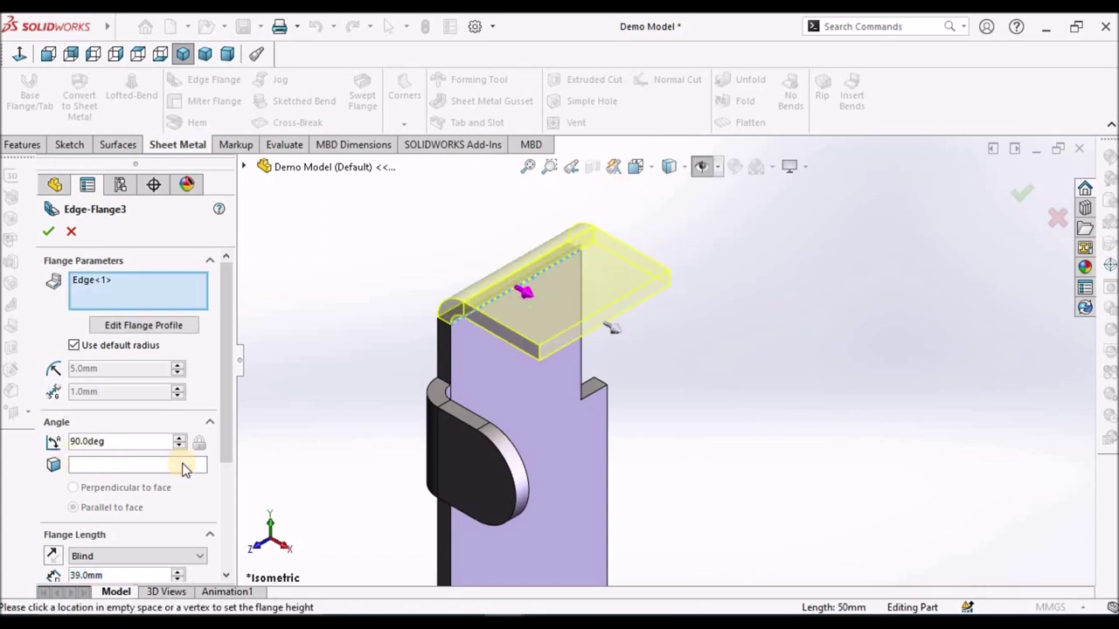
Set the flange angle to 30° with Material Inside position and create Edge-Flange3
click(140, 442)
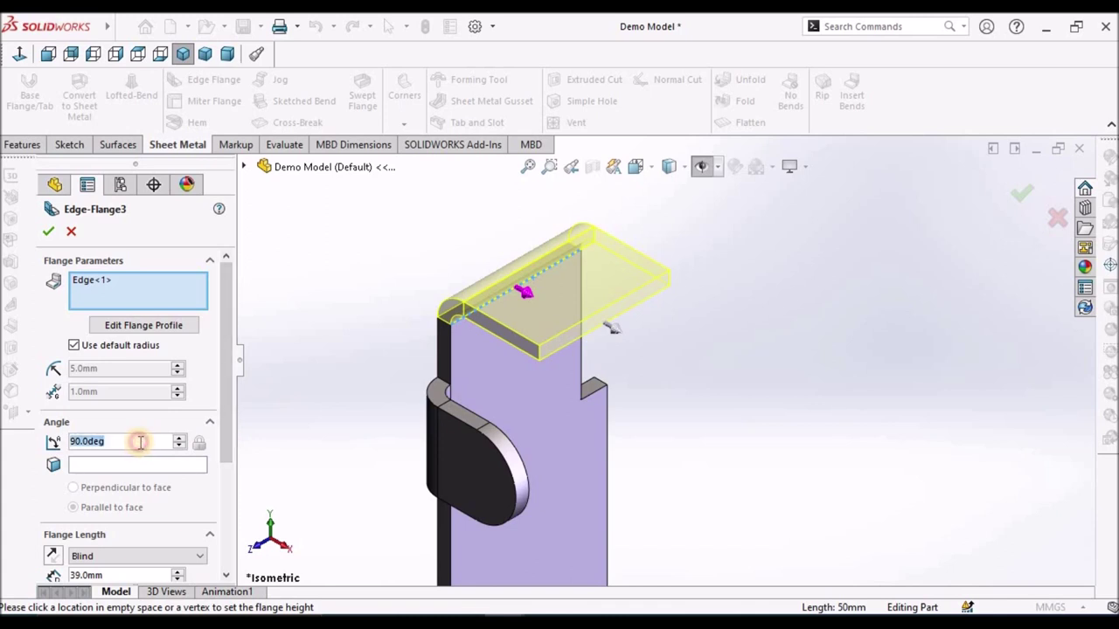
text(30)
key(Return)
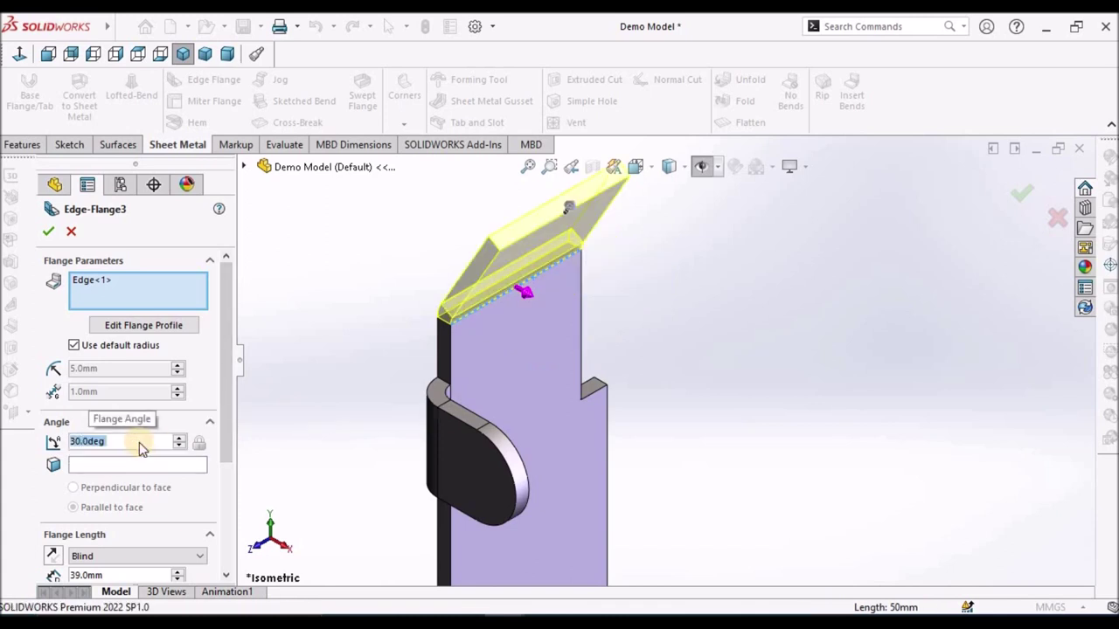
drag(225, 449, 224, 535)
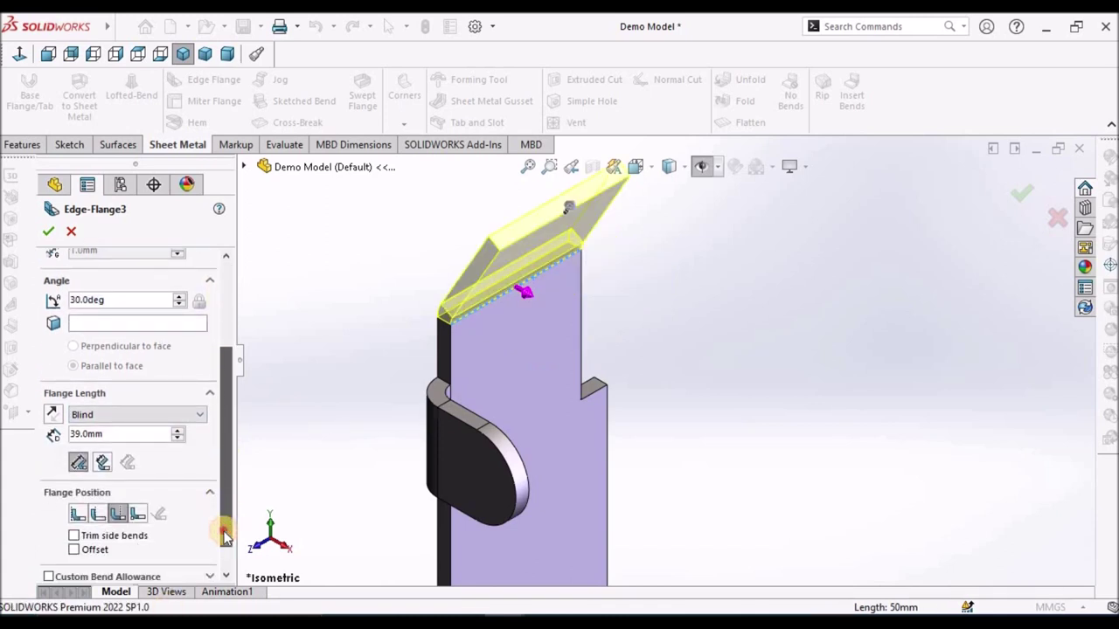
click(77, 515)
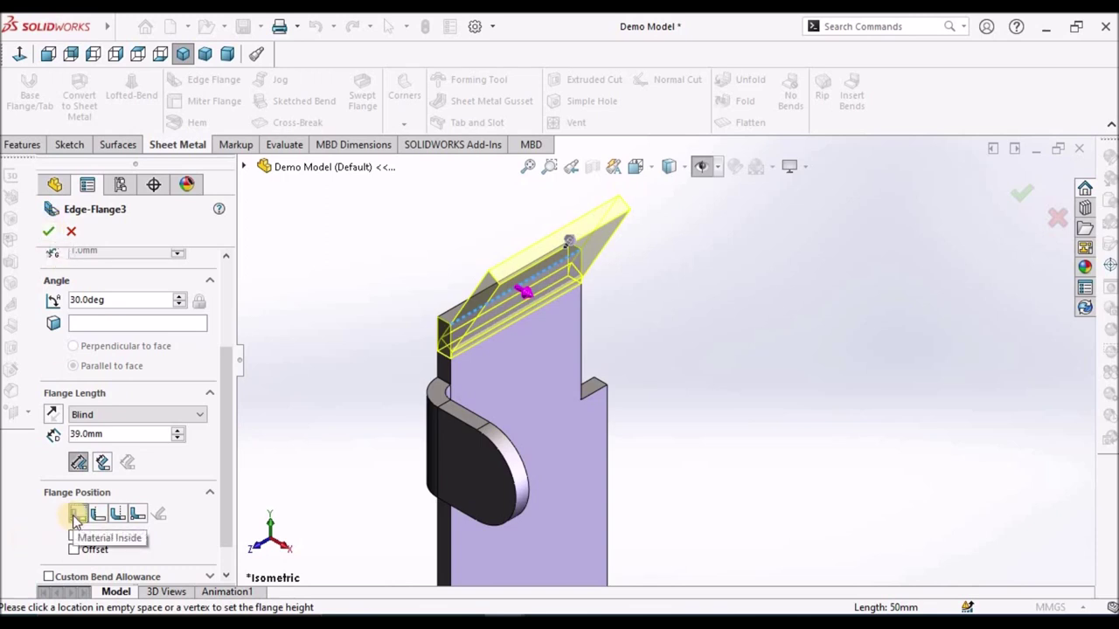
click(48, 232)
middle_drag(666, 317, 649, 259)
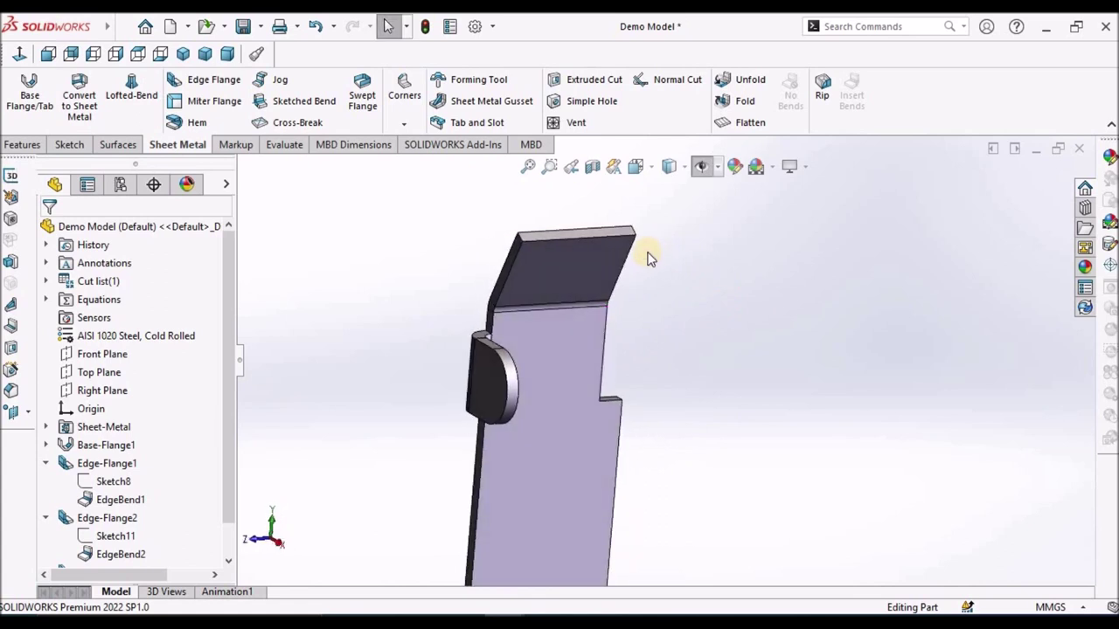
Expand Edge-Flange3 in the tree and edit its profile, Sketch14
scroll(188, 560, down, 2)
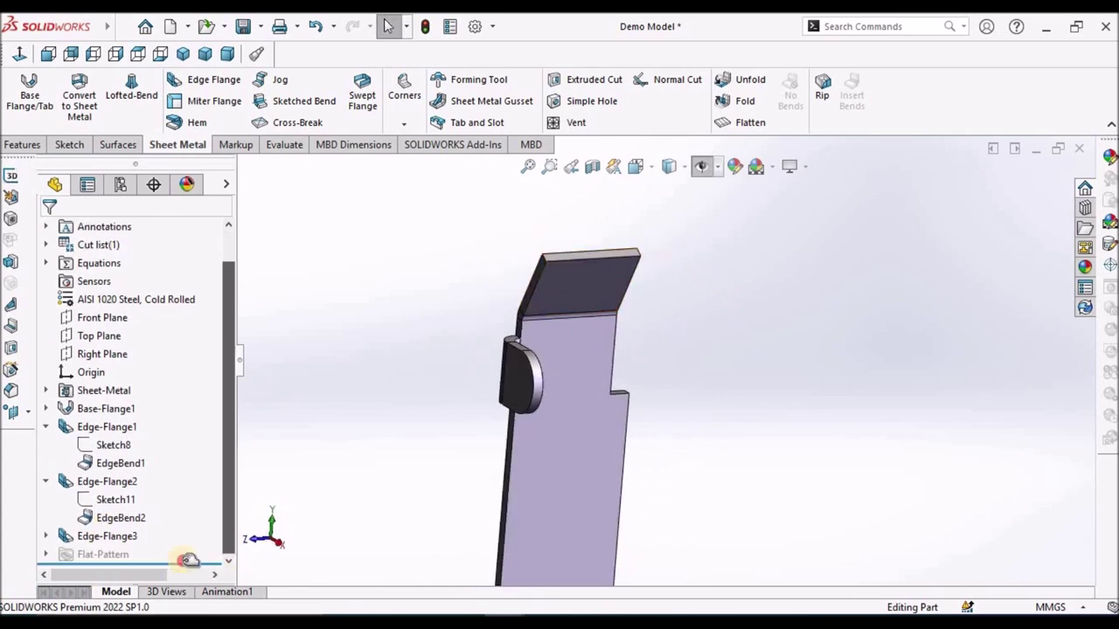
click(46, 536)
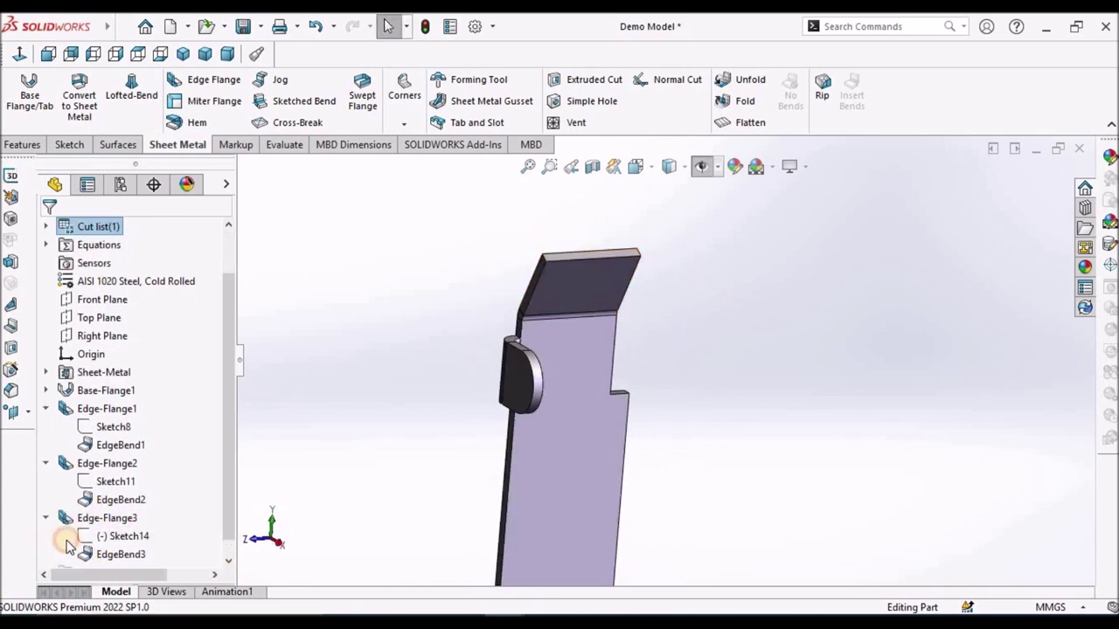
click(127, 536)
click(136, 487)
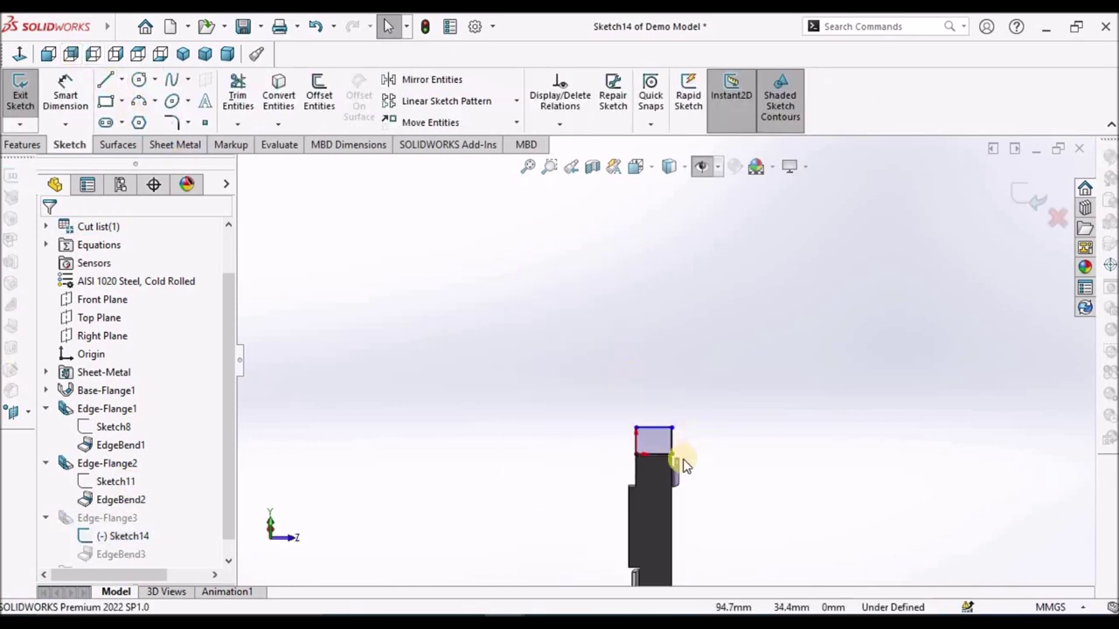
Dimension the profile rectangle's right edge to a 31 mm height
click(74, 108)
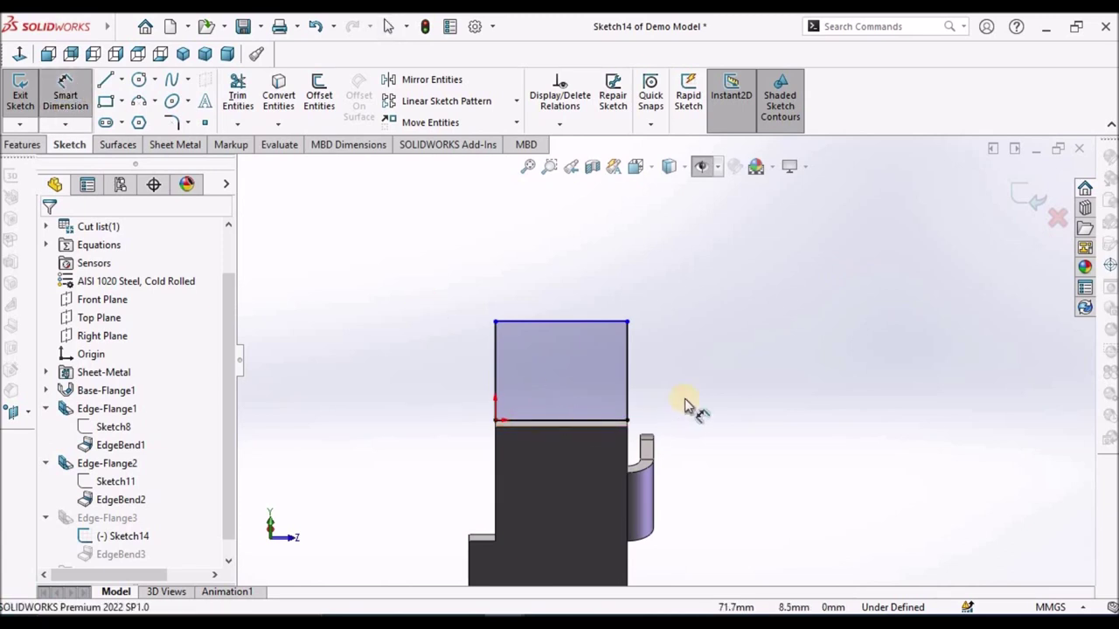
click(627, 353)
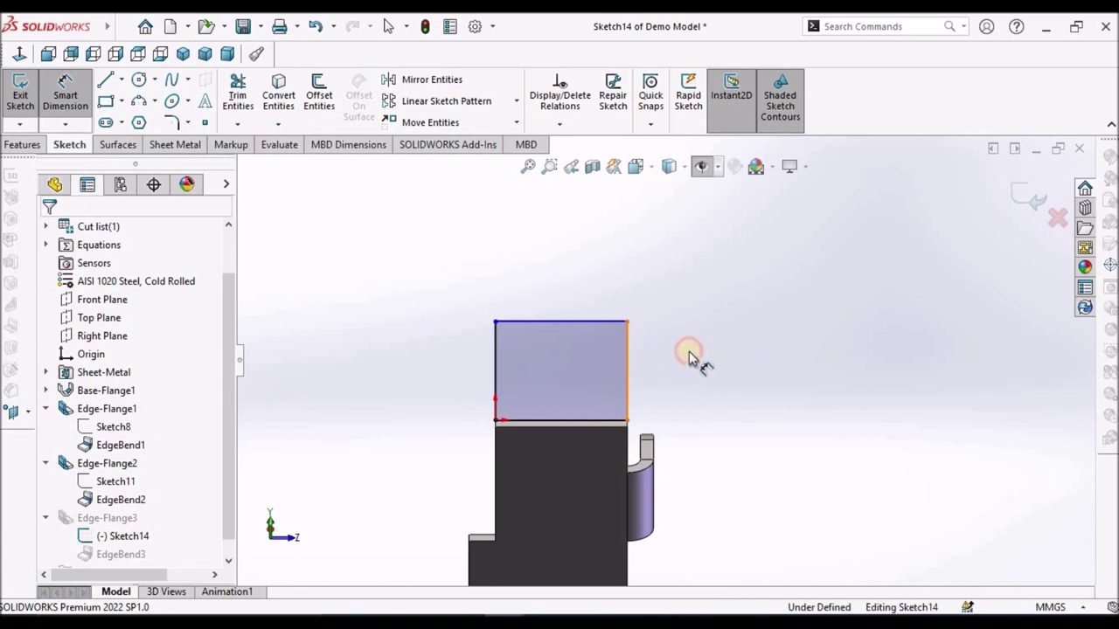
click(690, 355)
text(31)
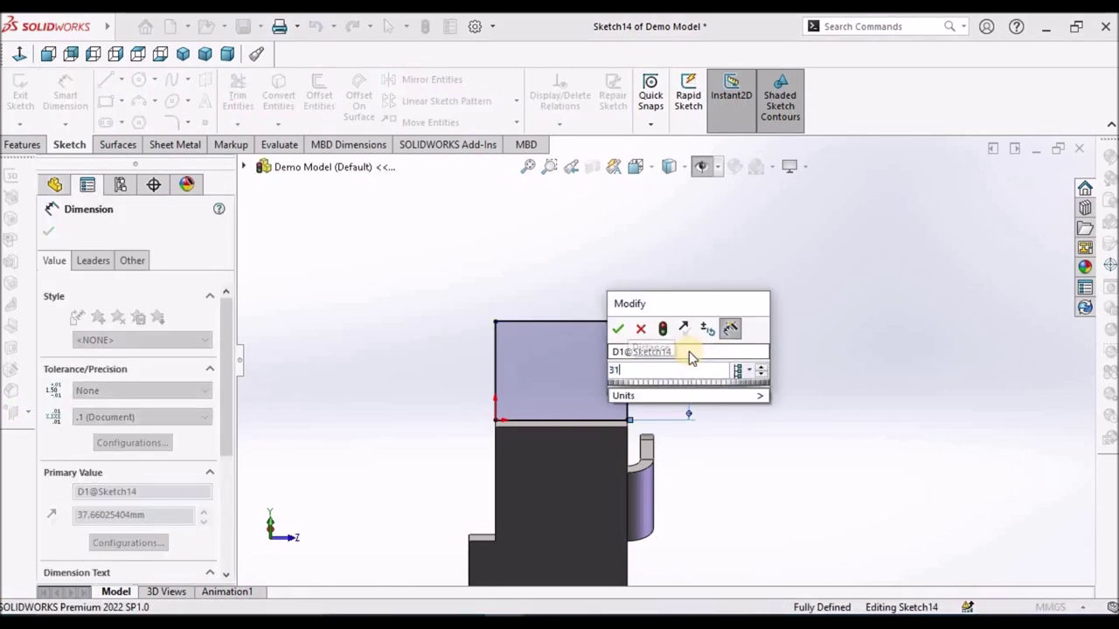
key(Return)
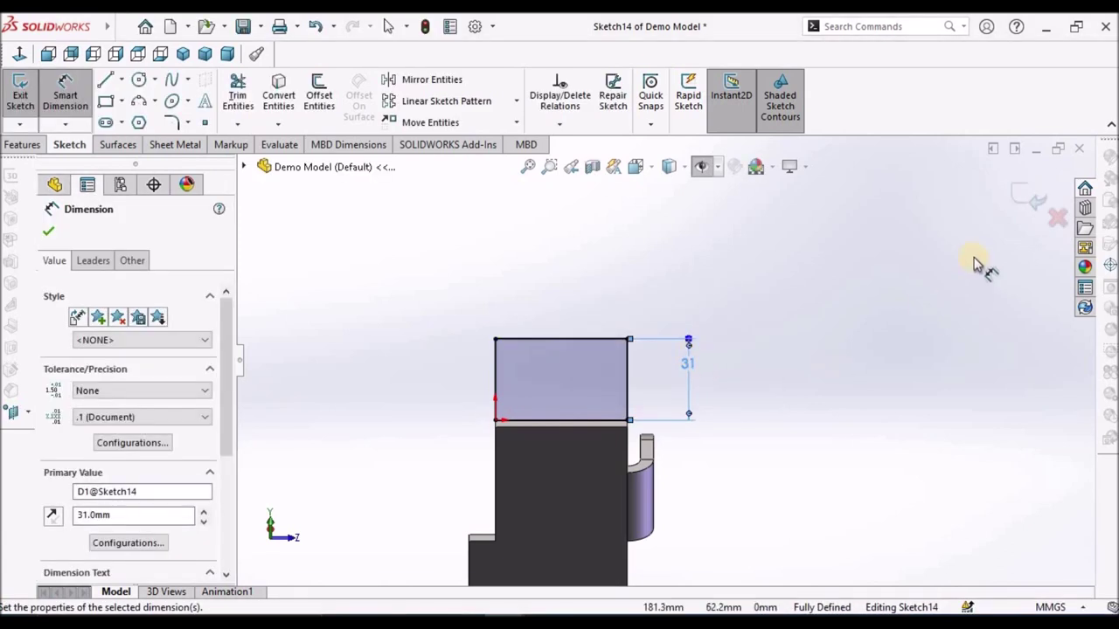
right_click(757, 237)
click(796, 292)
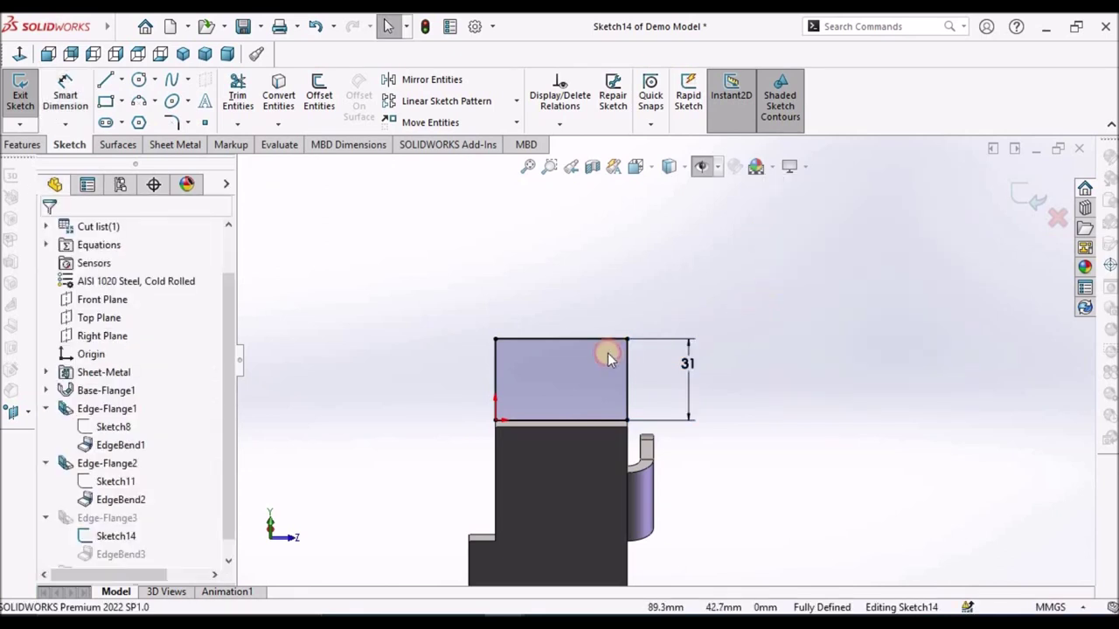
Make the top edge a construction line and draw a semicircular 3-point arc over it
click(561, 340)
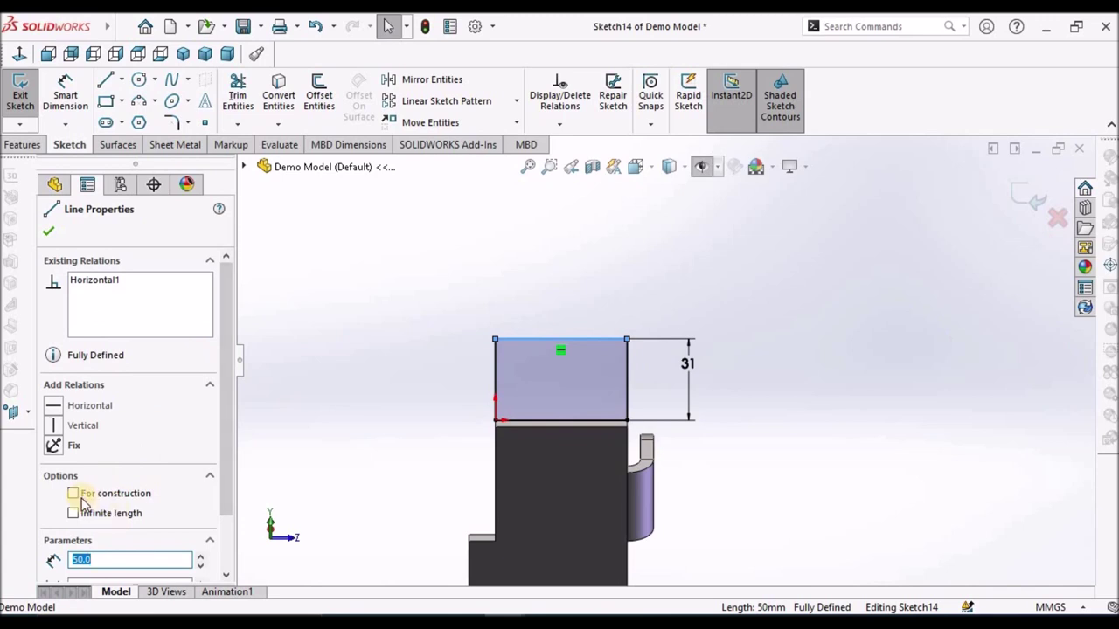
click(85, 495)
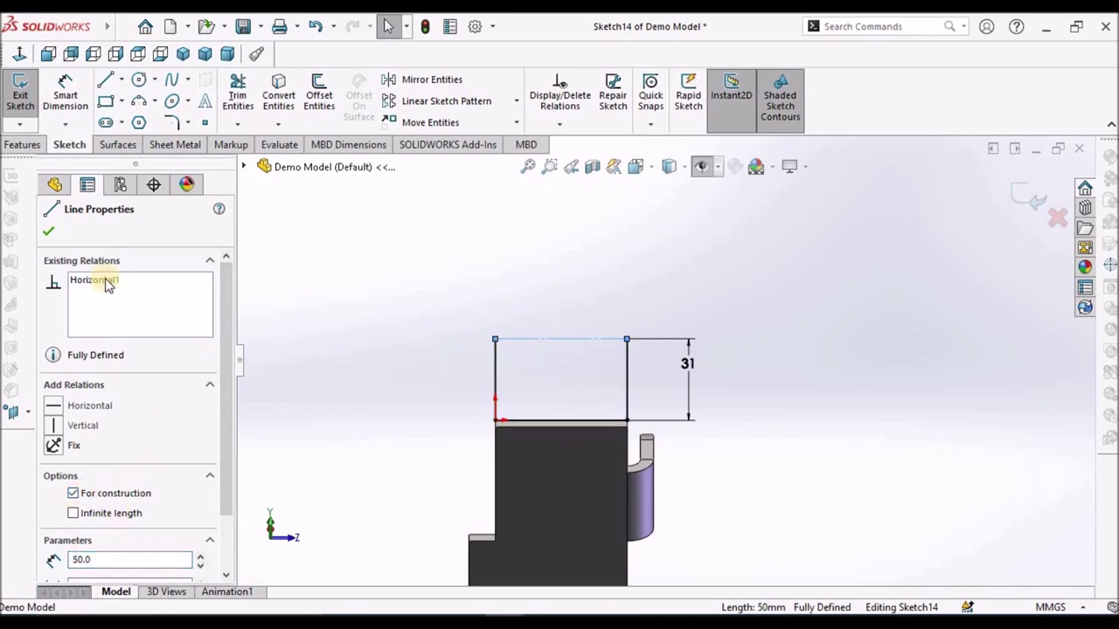
click(46, 233)
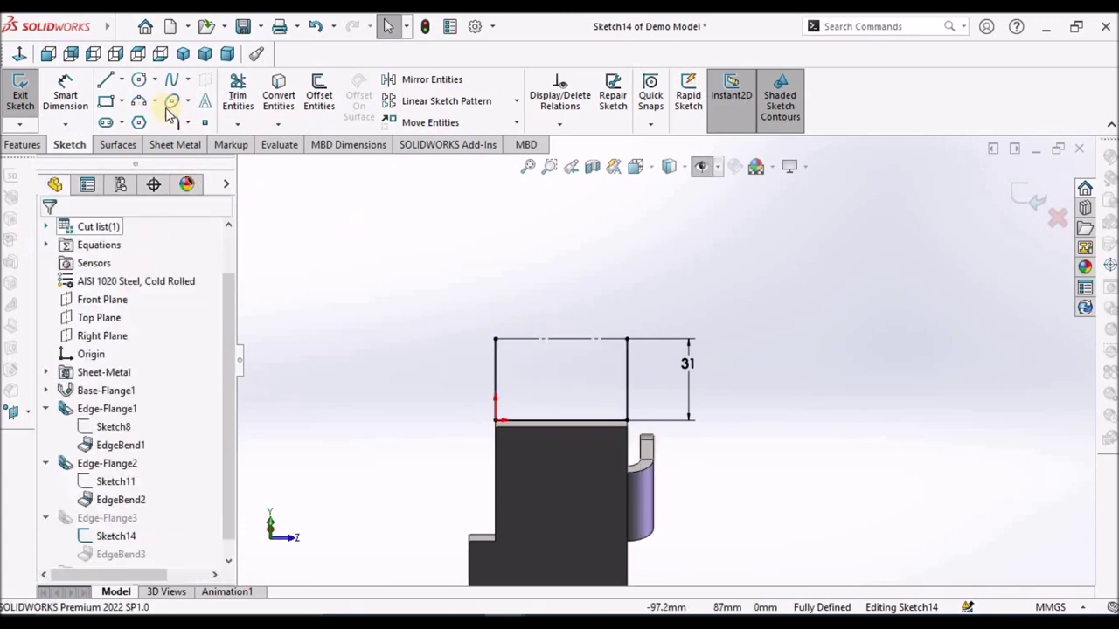
click(138, 101)
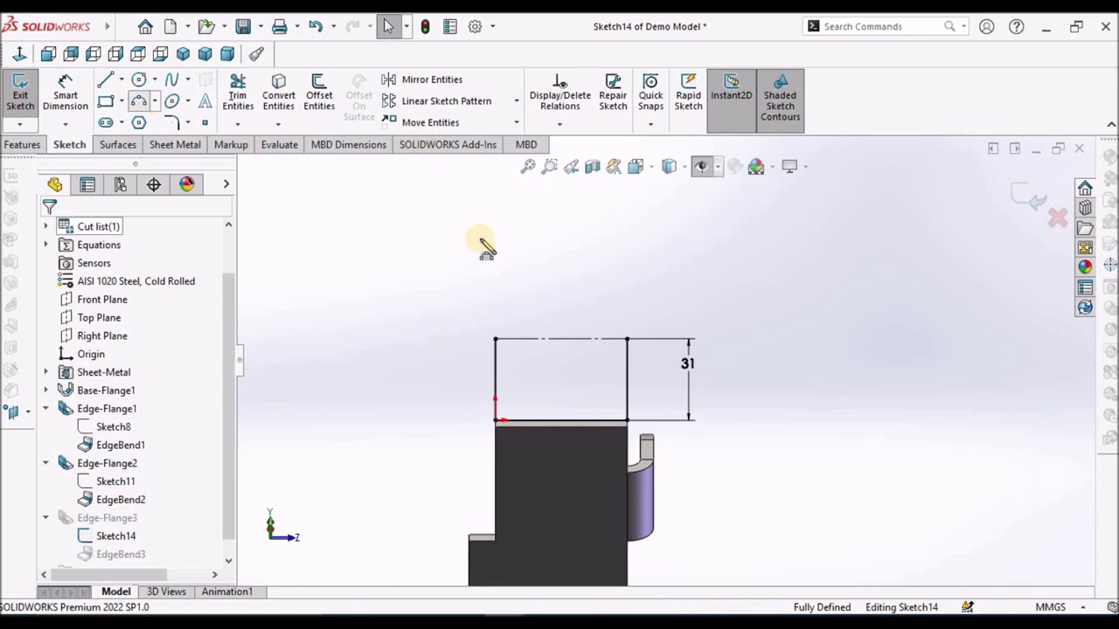
click(496, 339)
click(627, 338)
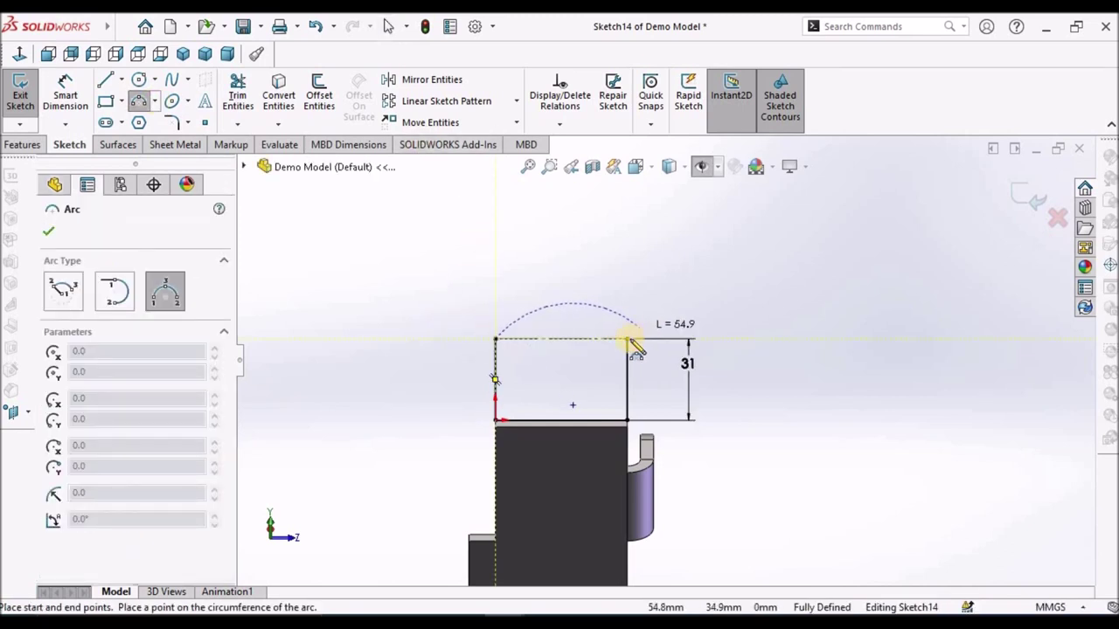
click(580, 288)
right_click(706, 249)
click(742, 256)
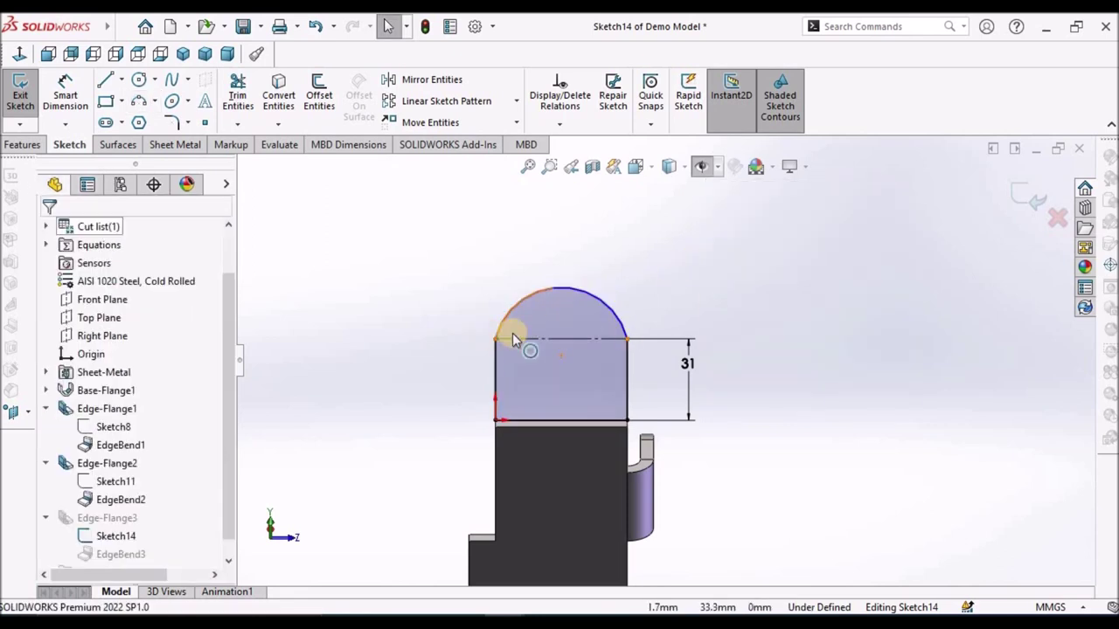
Make the arc centre coincident with the top line and exit the sketch
click(566, 340)
ctrl+click(561, 354)
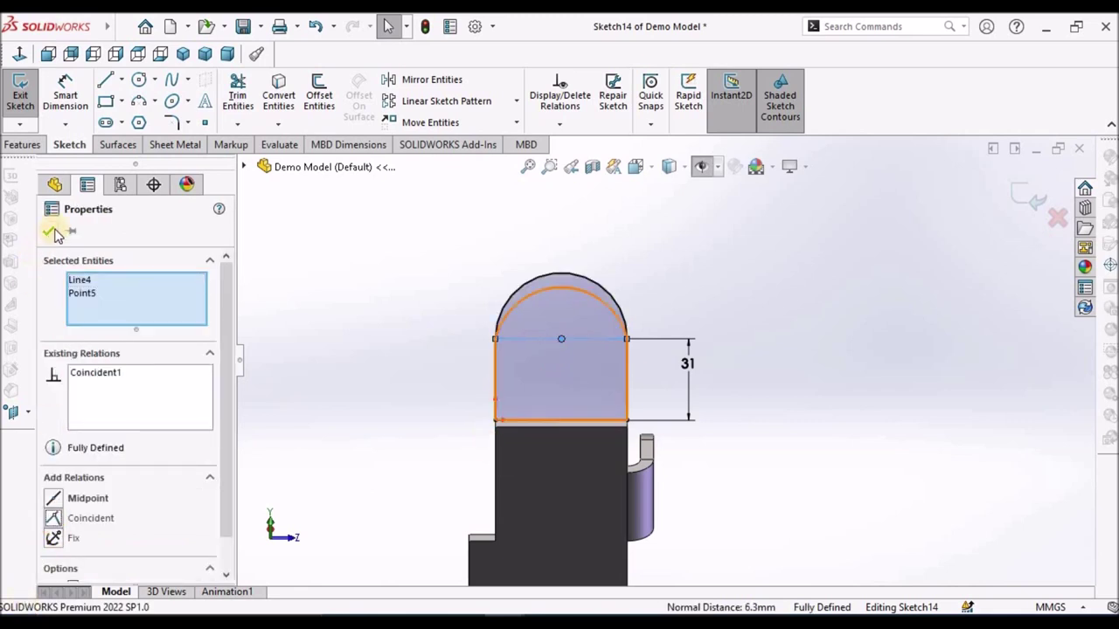
click(501, 278)
click(664, 253)
click(1016, 197)
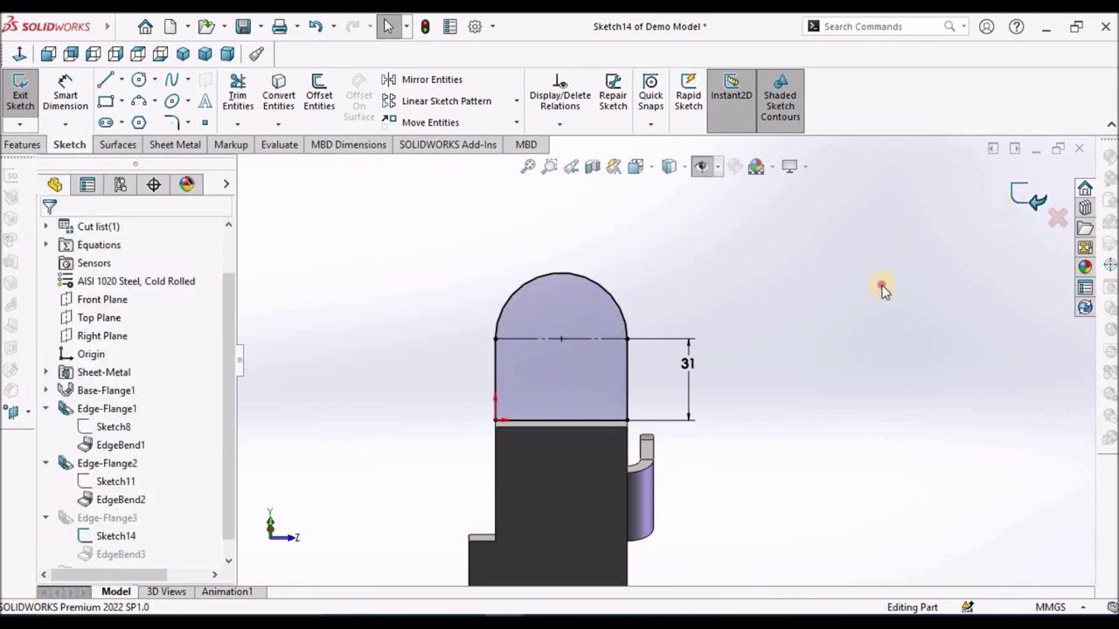
Inspect the bracket's rounded 30° flange from Dimetric and orbited views
middle_drag(701, 307, 769, 411)
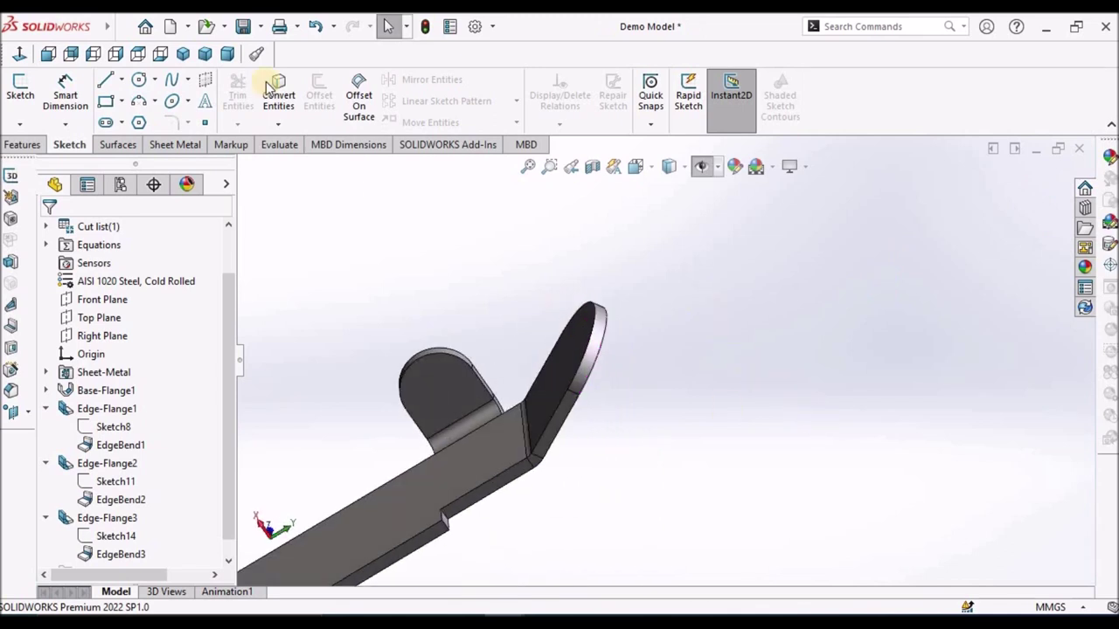
click(226, 54)
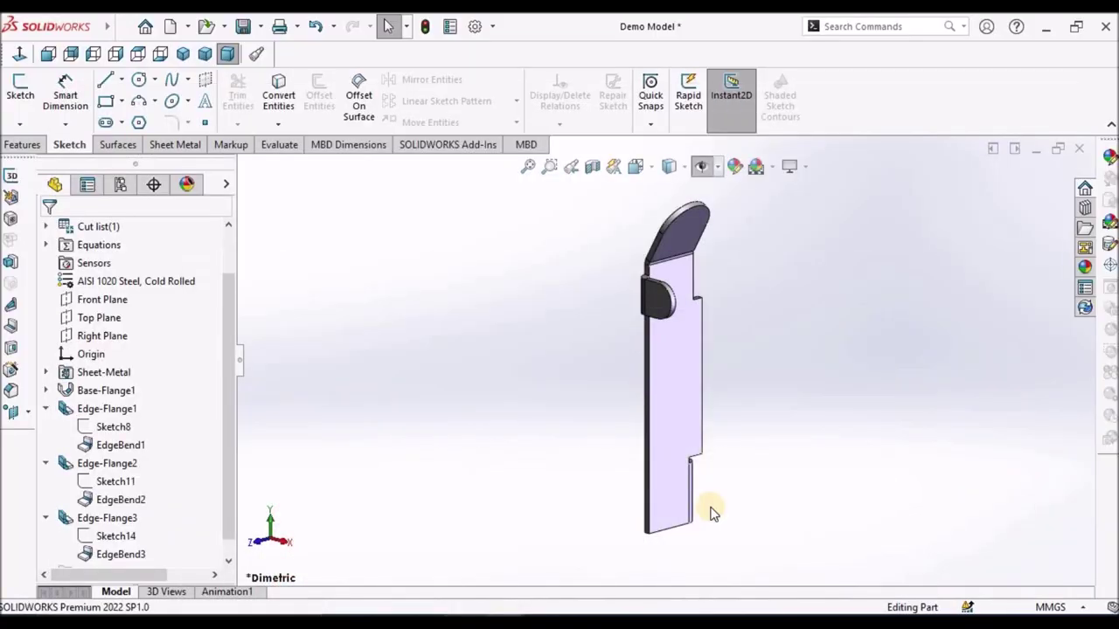
scroll(683, 361, down, 2)
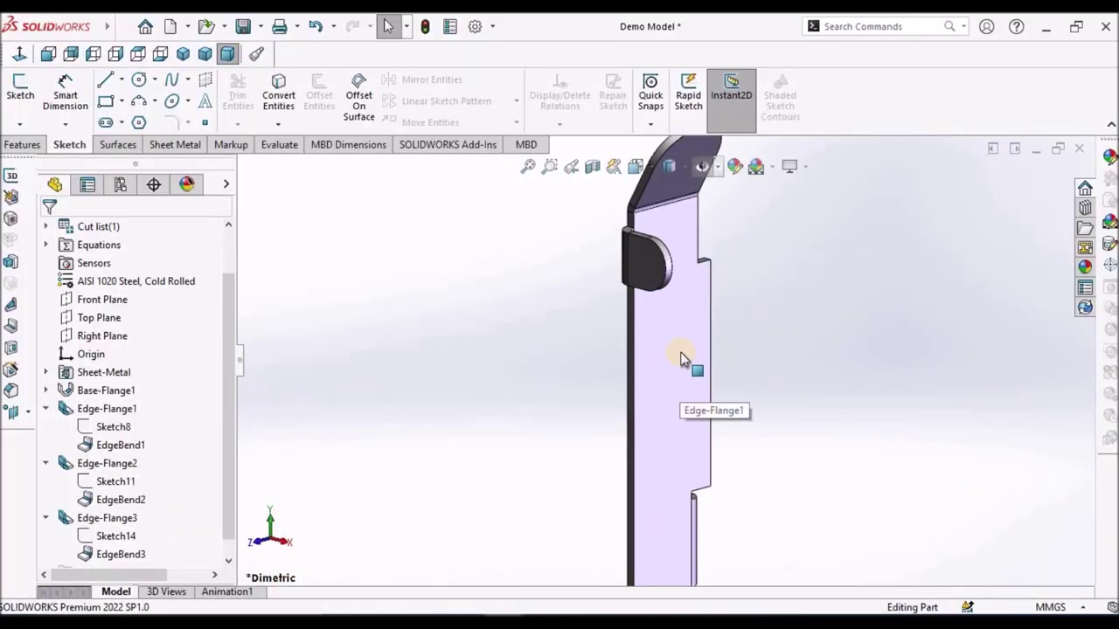
middle_drag(632, 312, 670, 359)
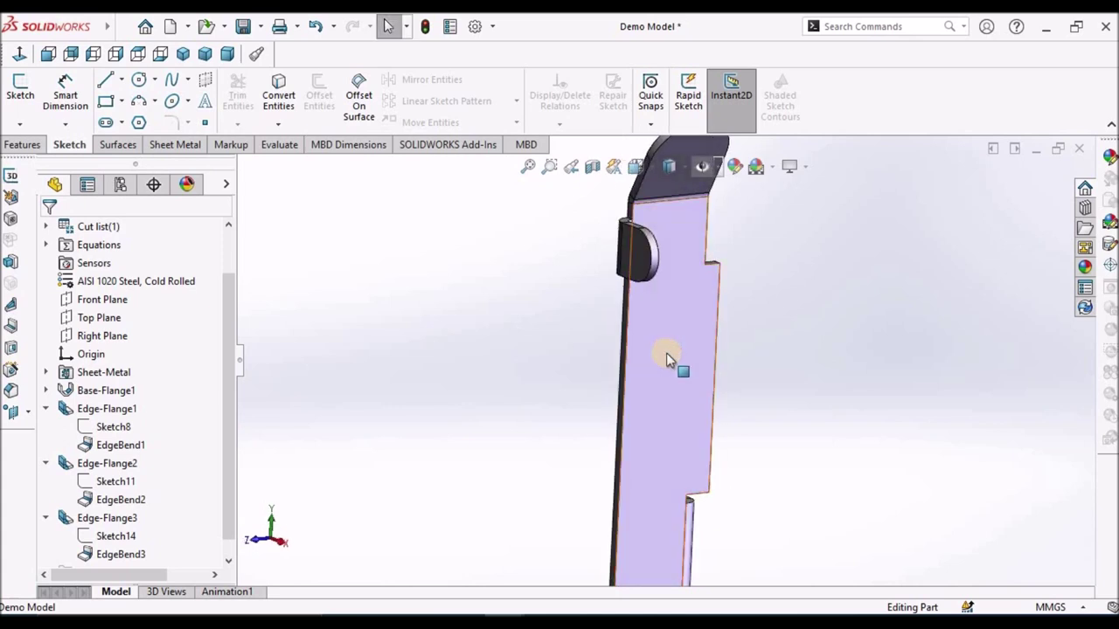
scroll(669, 359, up, 3)
middle_drag(679, 358, 802, 236)
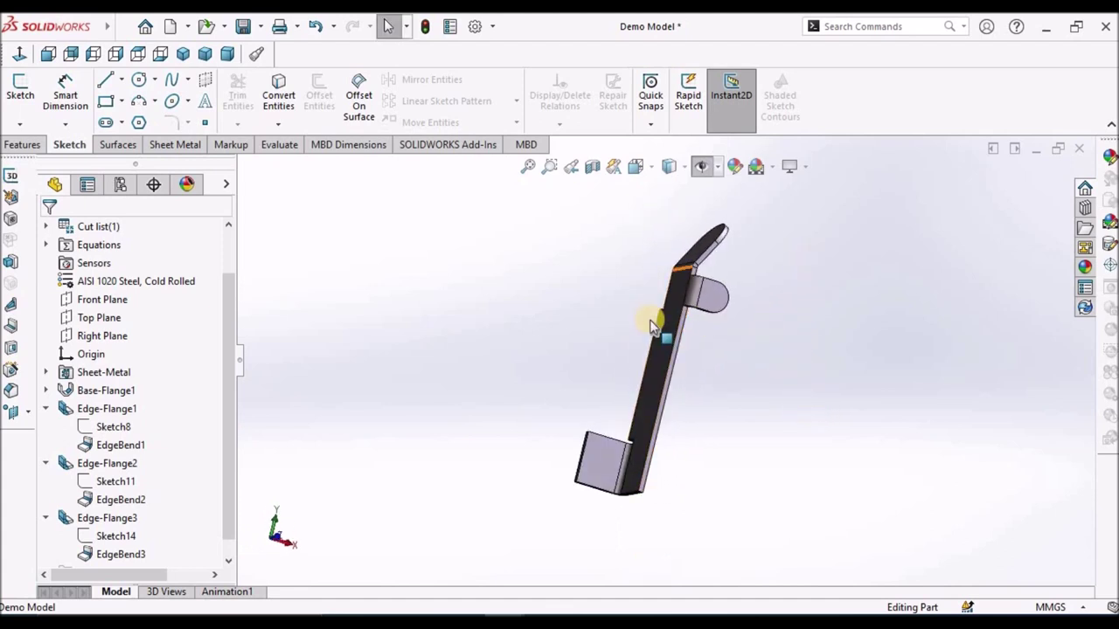
click(465, 288)
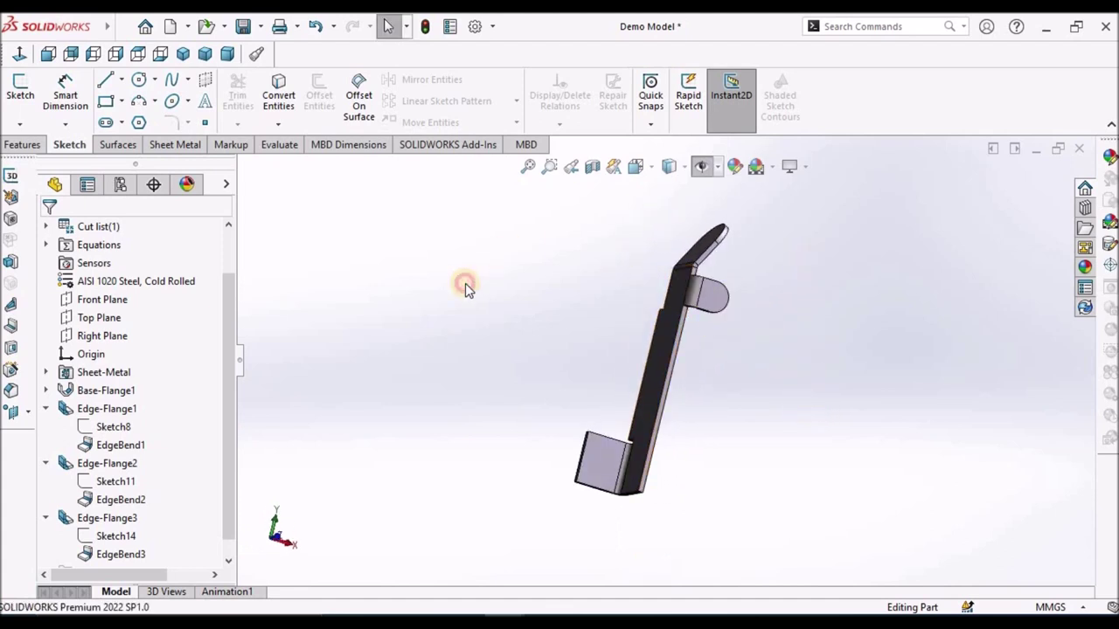
Collapse Edge-Flange1, Edge-Flange2 and Edge-Flange3 in the FeatureManager tree
click(51, 425)
click(47, 472)
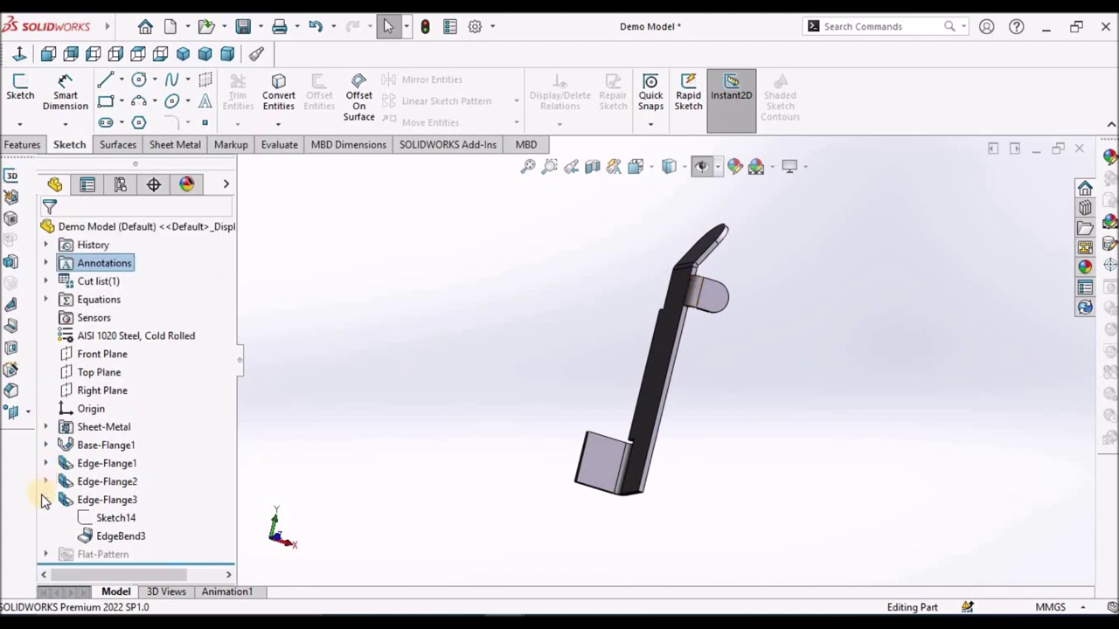
click(45, 499)
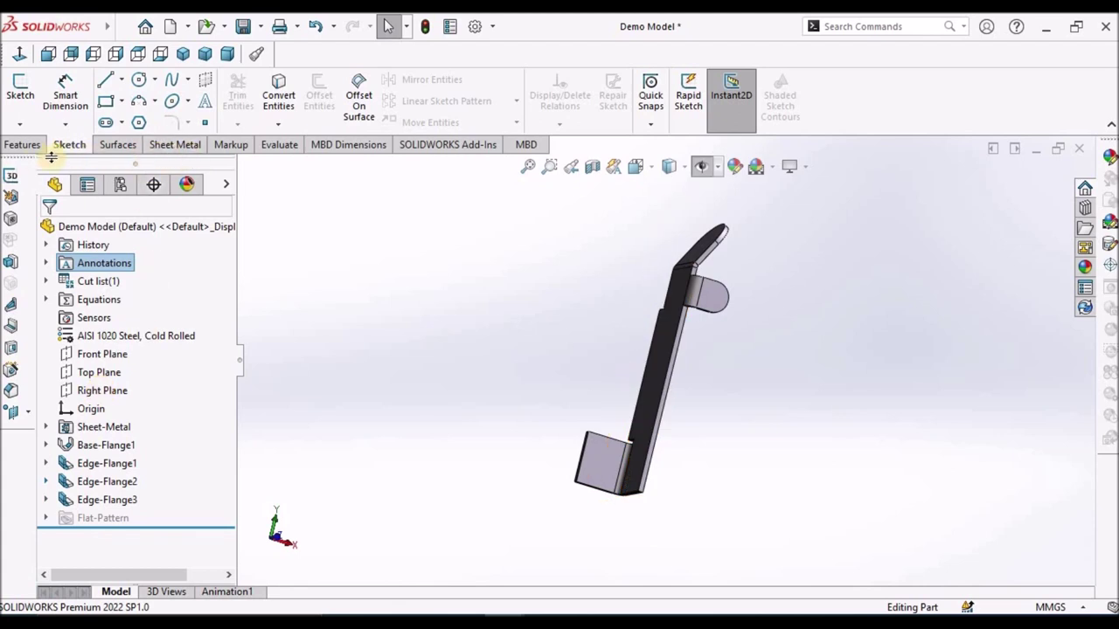
click(23, 146)
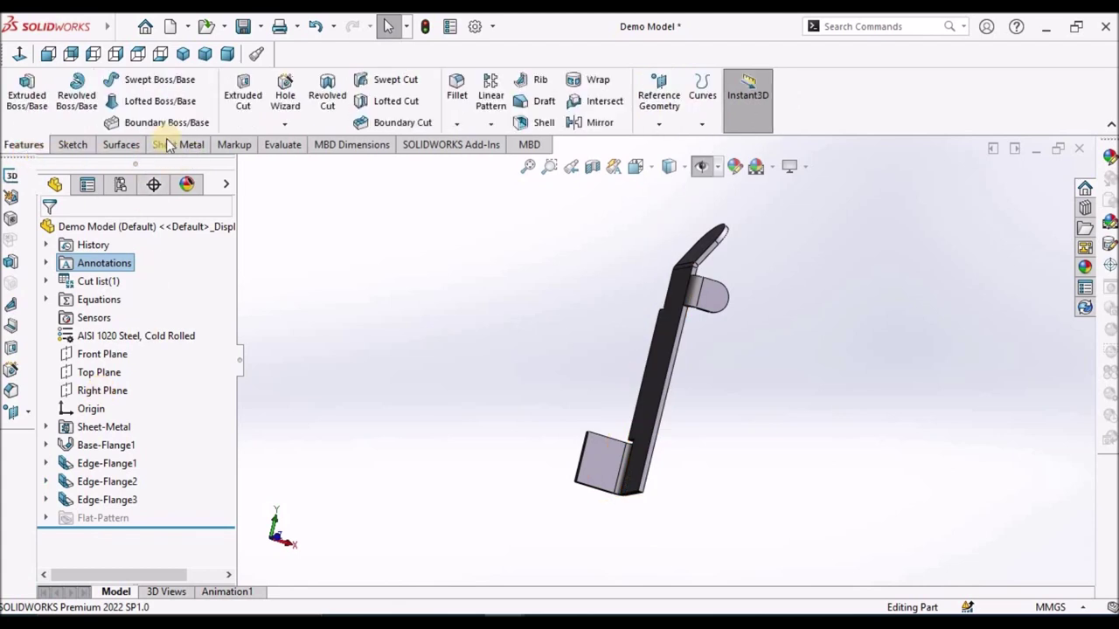
Start a Mirror feature using the Right Plane as the mirror plane
click(490, 123)
click(490, 124)
click(491, 123)
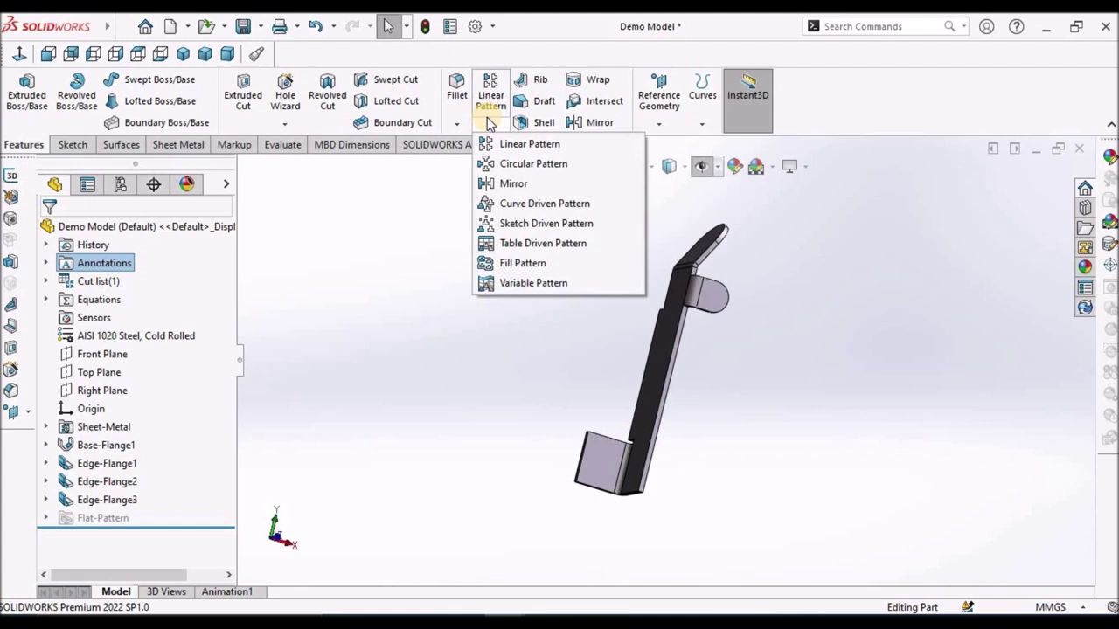
click(512, 183)
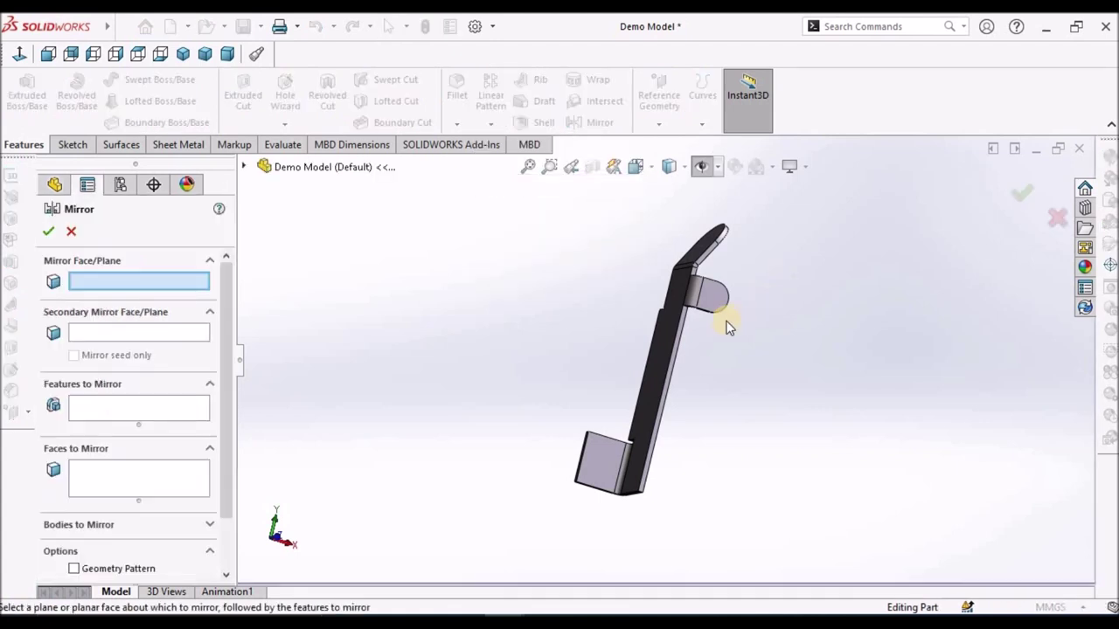
click(244, 166)
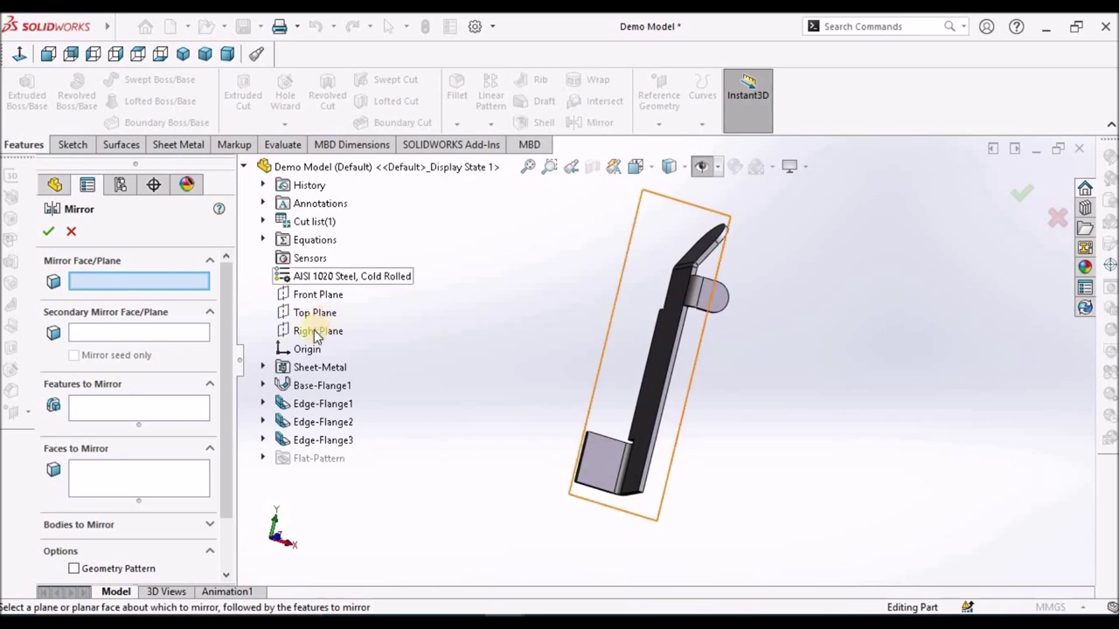
click(316, 335)
Mirror Edge-Flange1, Edge-Flange2 and Edge-Flange3 across it, creating Mirror1
mouse_move(781, 358)
middle_down()
mouse_move(710, 365)
mouse_move(732, 282)
mouse_move(690, 372)
mouse_move(725, 362)
mouse_move(725, 398)
middle_up()
click(125, 407)
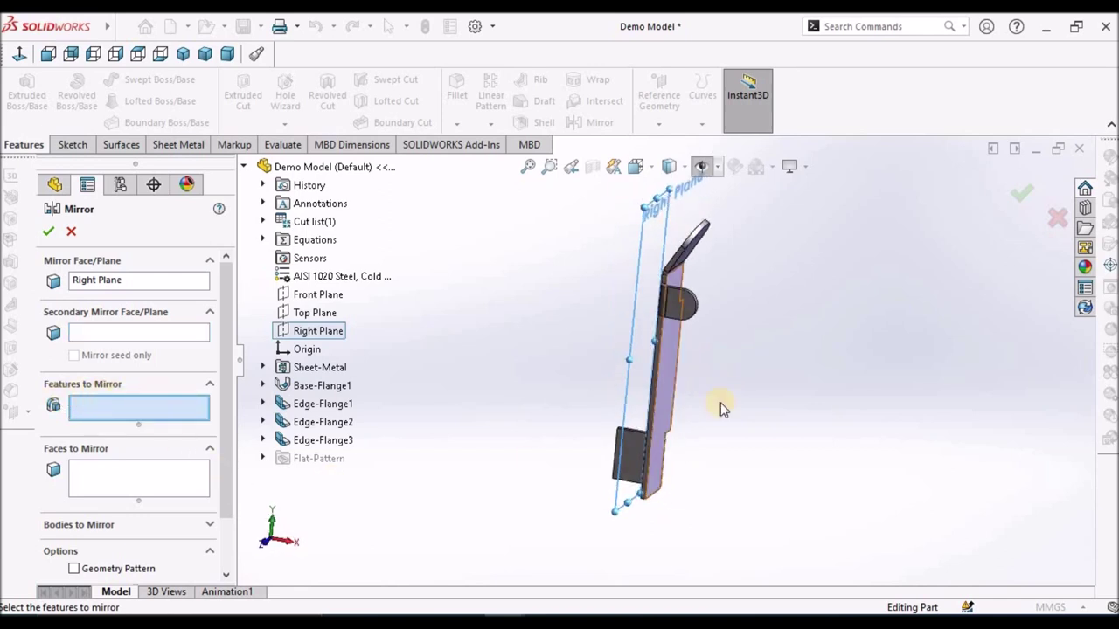
click(312, 407)
click(323, 422)
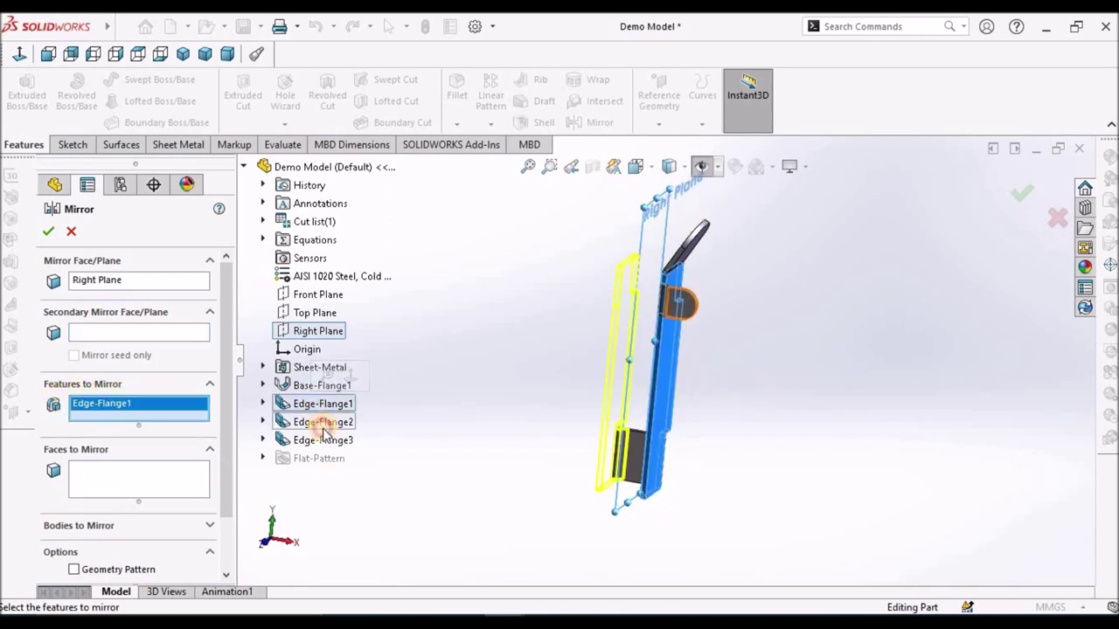
click(323, 441)
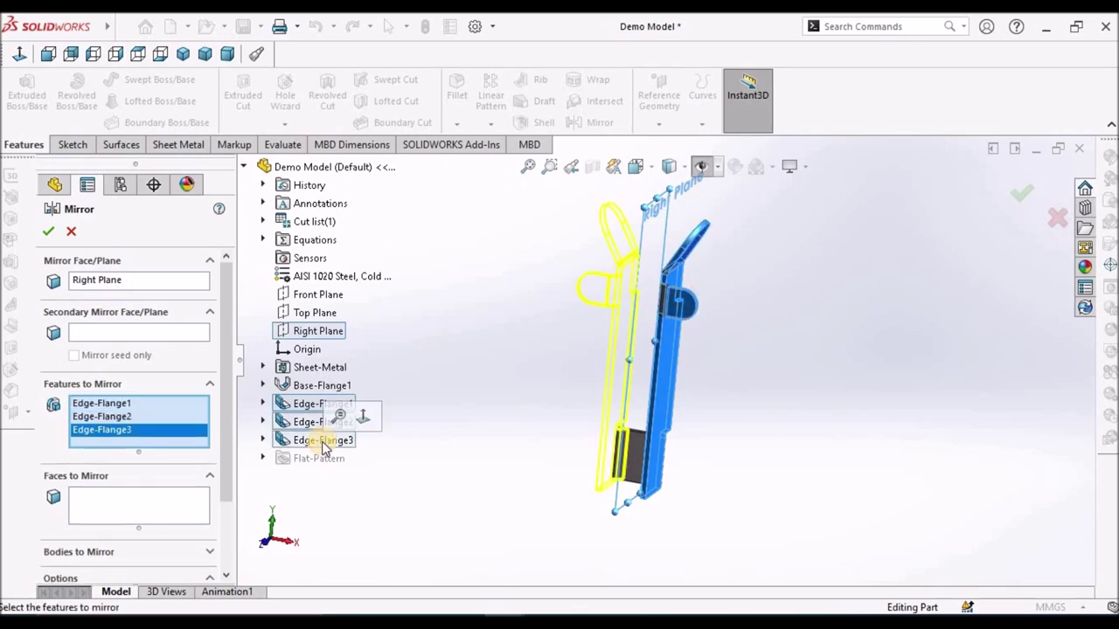
click(519, 321)
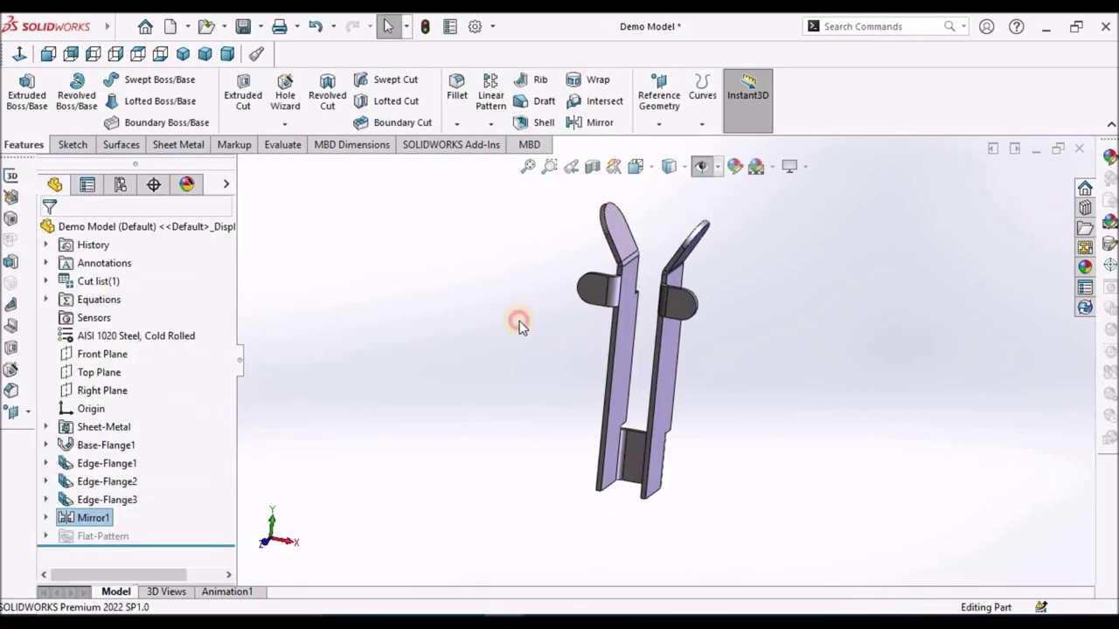
middle_drag(746, 387, 772, 453)
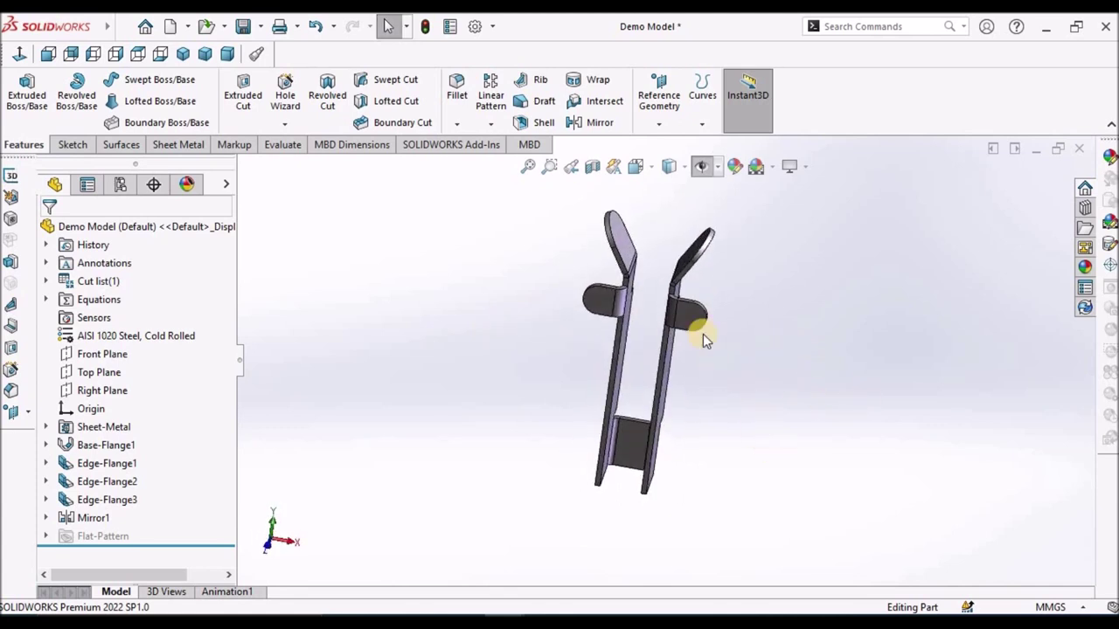
Start an Unfold on the Sheet Metal tab with the bottom face as the fixed face
scroll(703, 333, down, 3)
middle_drag(699, 333, 809, 350)
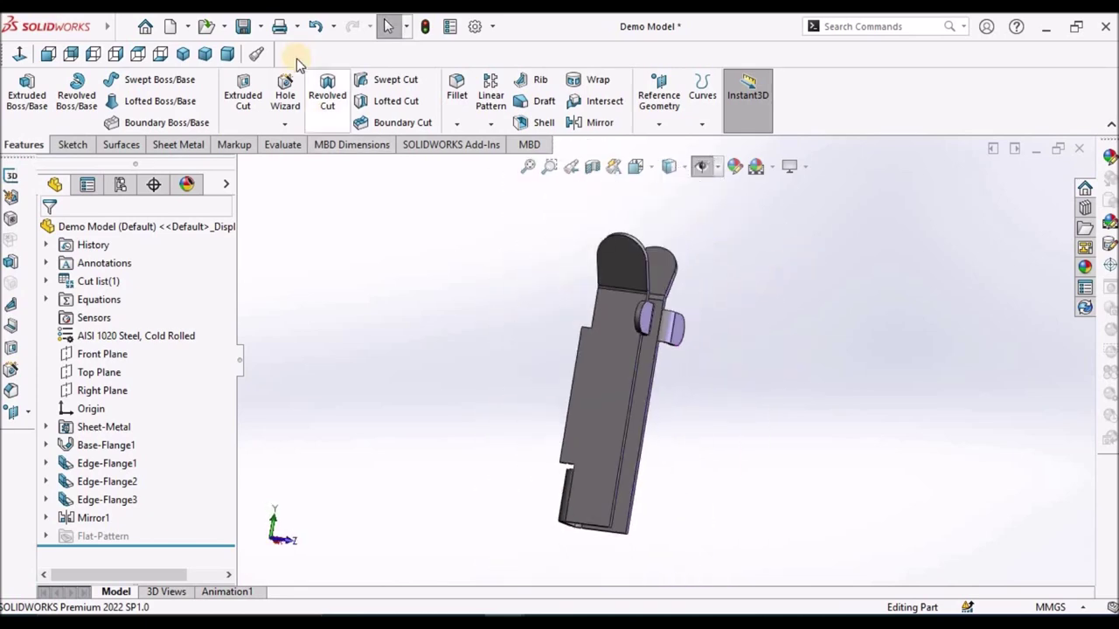
click(227, 55)
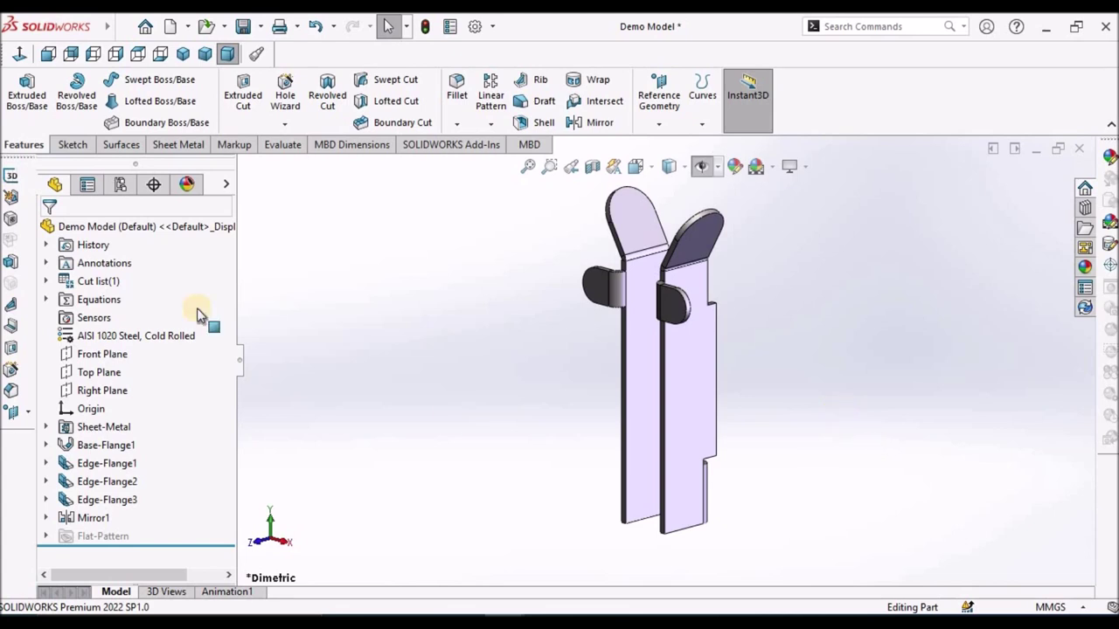
click(179, 143)
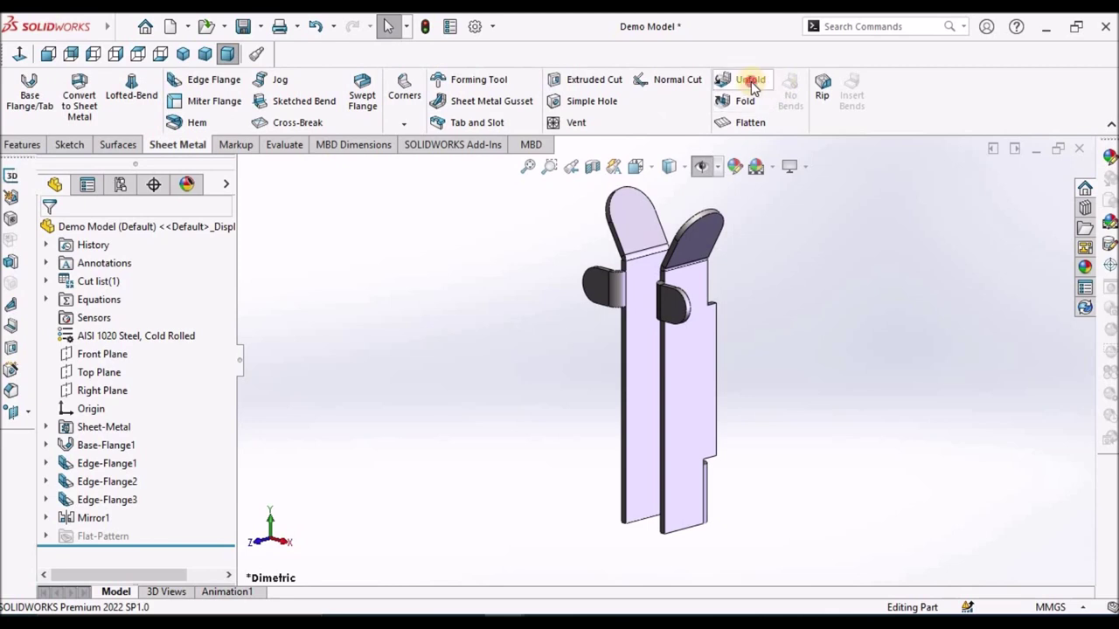
click(750, 81)
middle_drag(654, 414, 700, 475)
click(656, 512)
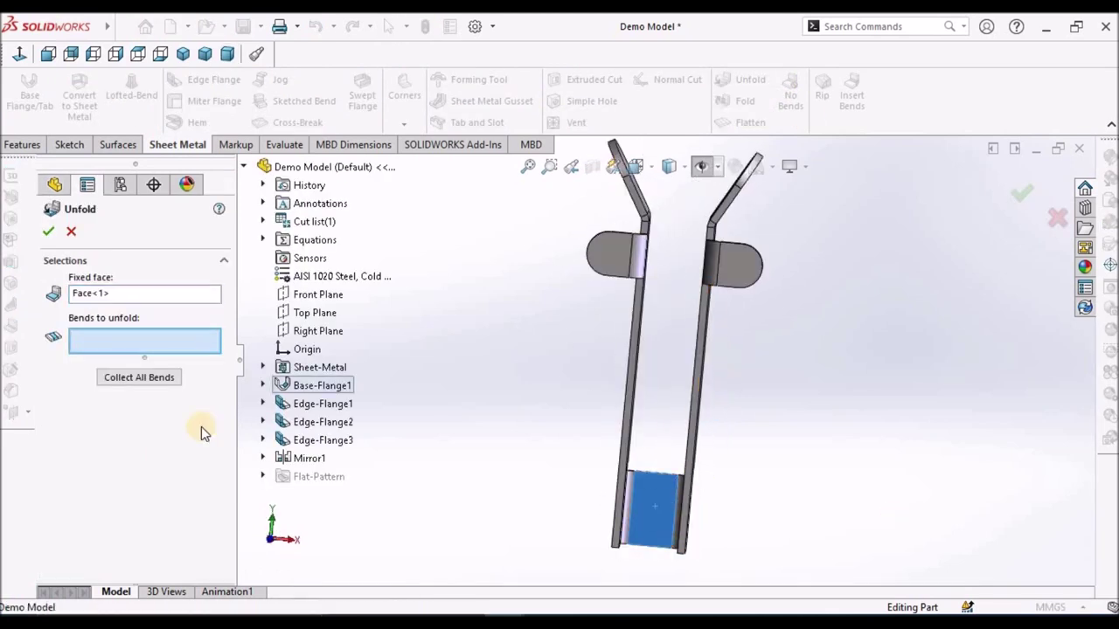
Collect all six bends into Unfold1, then view from the front and compare with the reference PDF
click(138, 378)
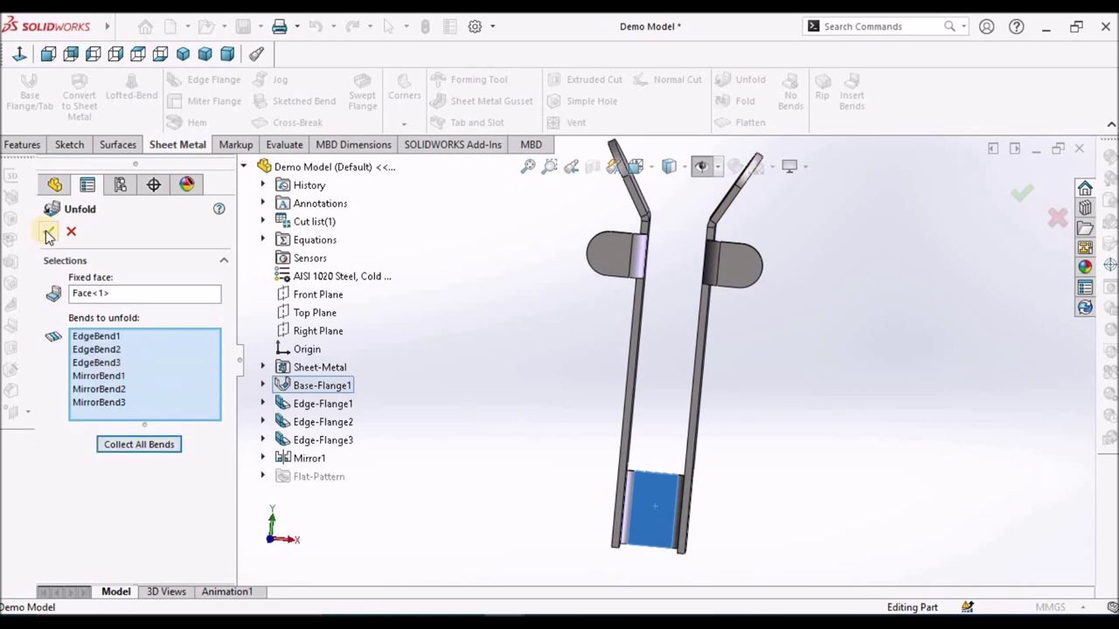
key(Return)
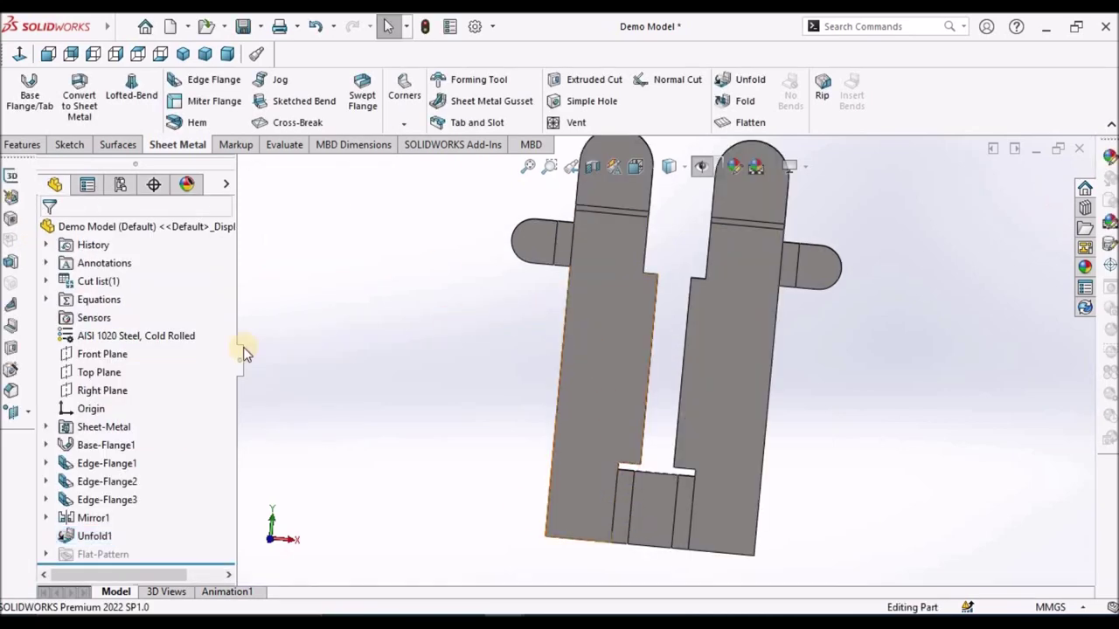
click(48, 54)
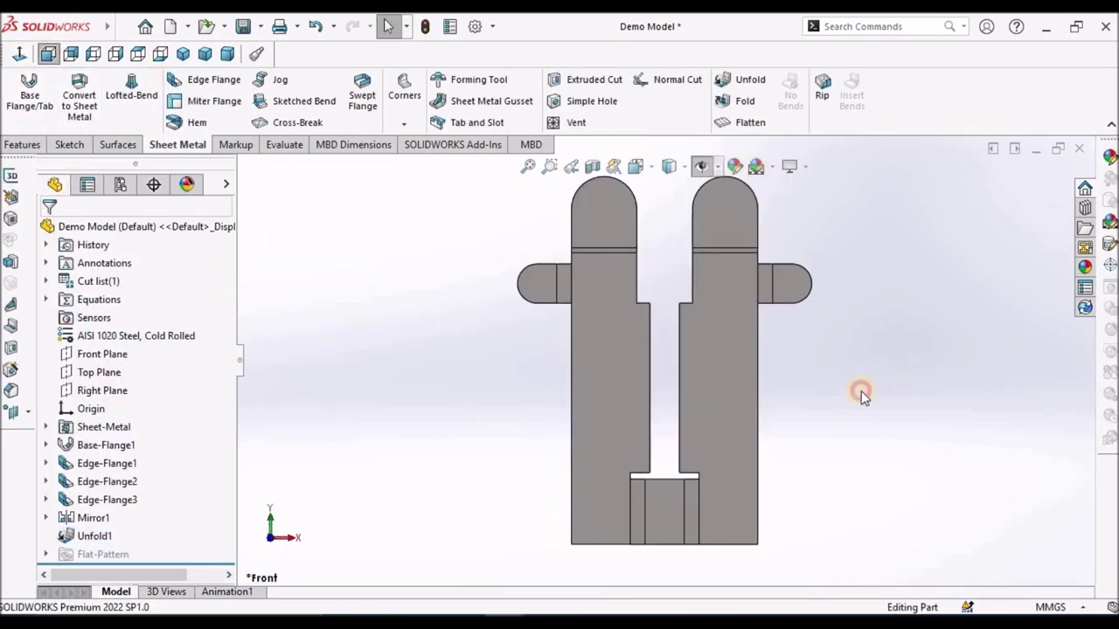
key(alt+Tab)
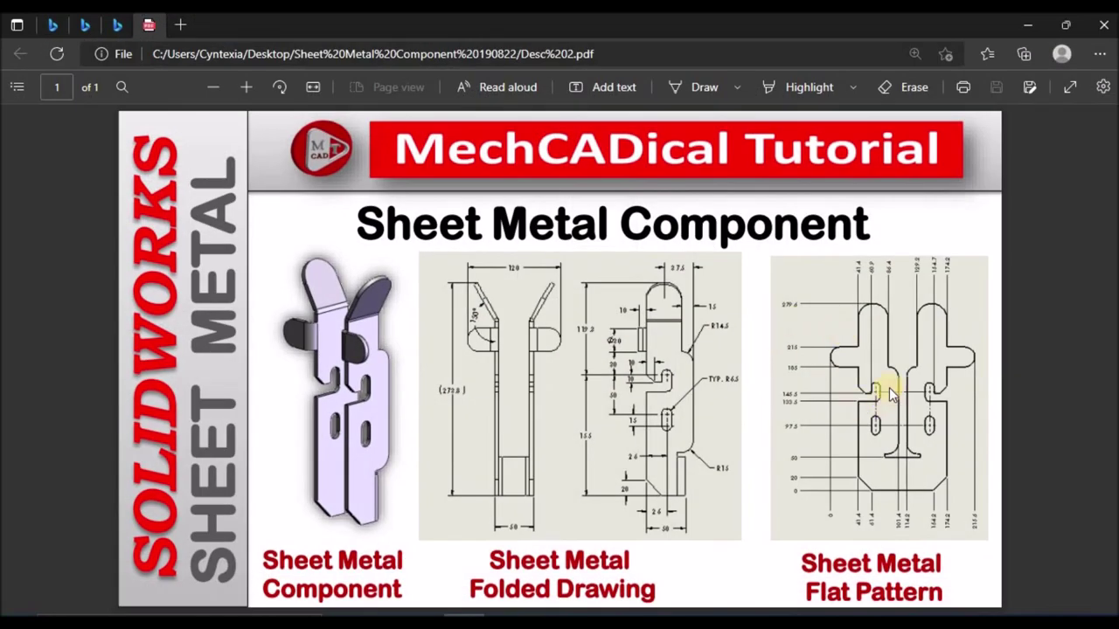
right_click(932, 438)
click(861, 437)
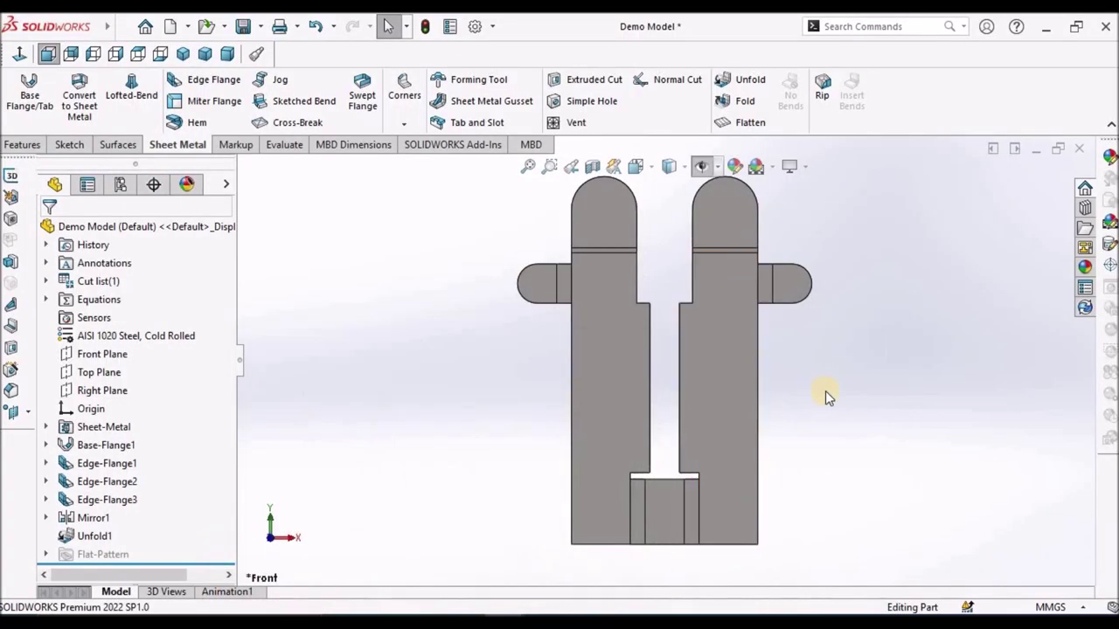
Switch the flattened blank to Shaded With Edges and select its right-hand flange face for Sketch15
click(772, 169)
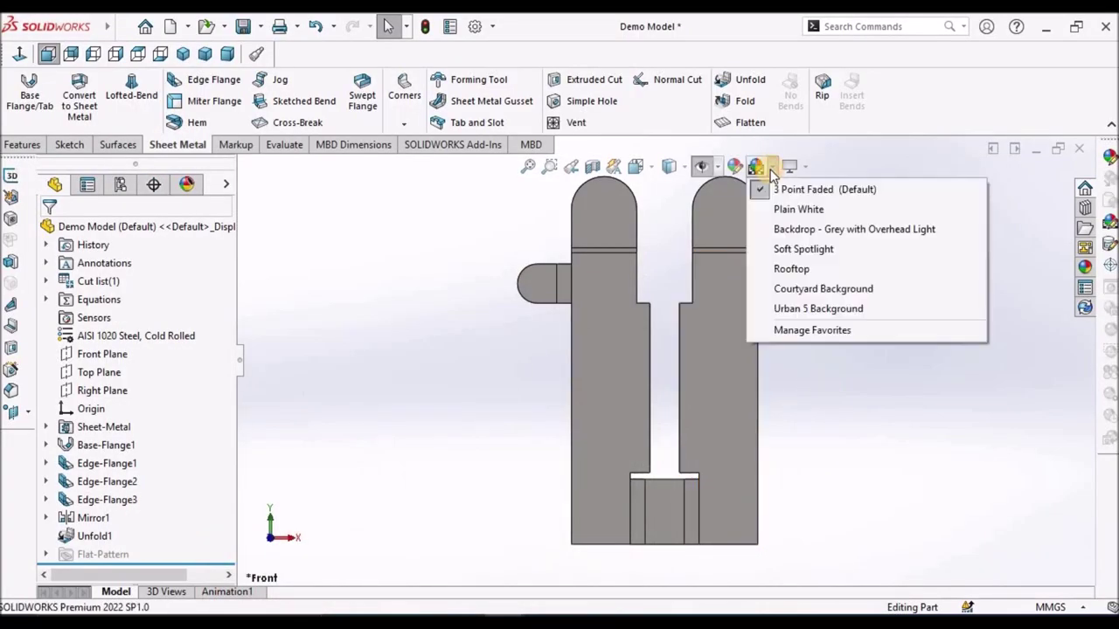
click(682, 173)
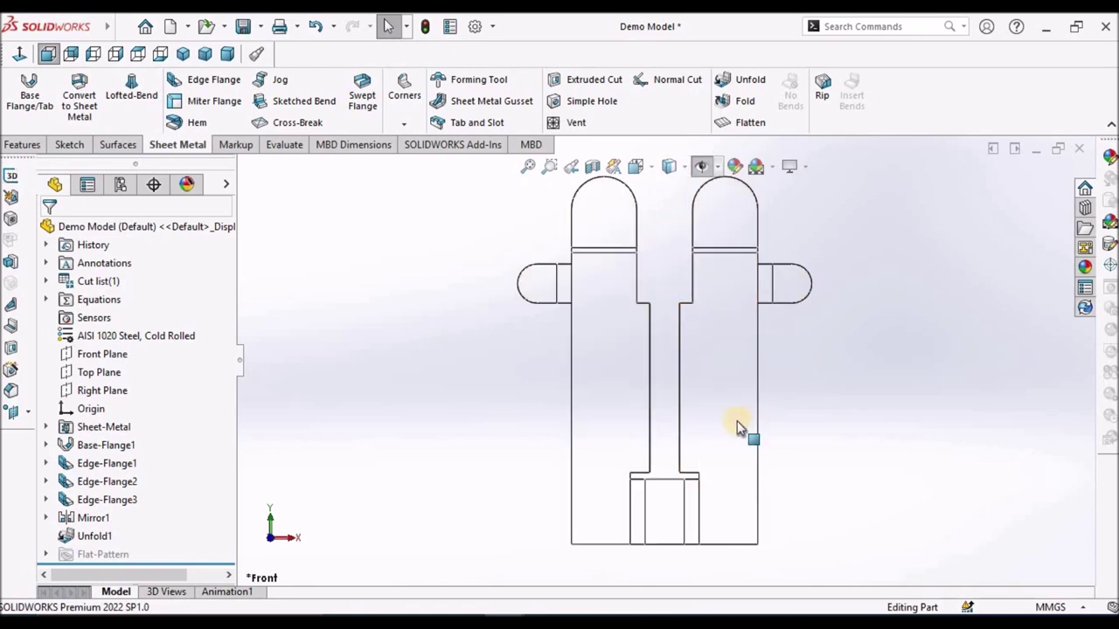
scroll(759, 430, down, 1)
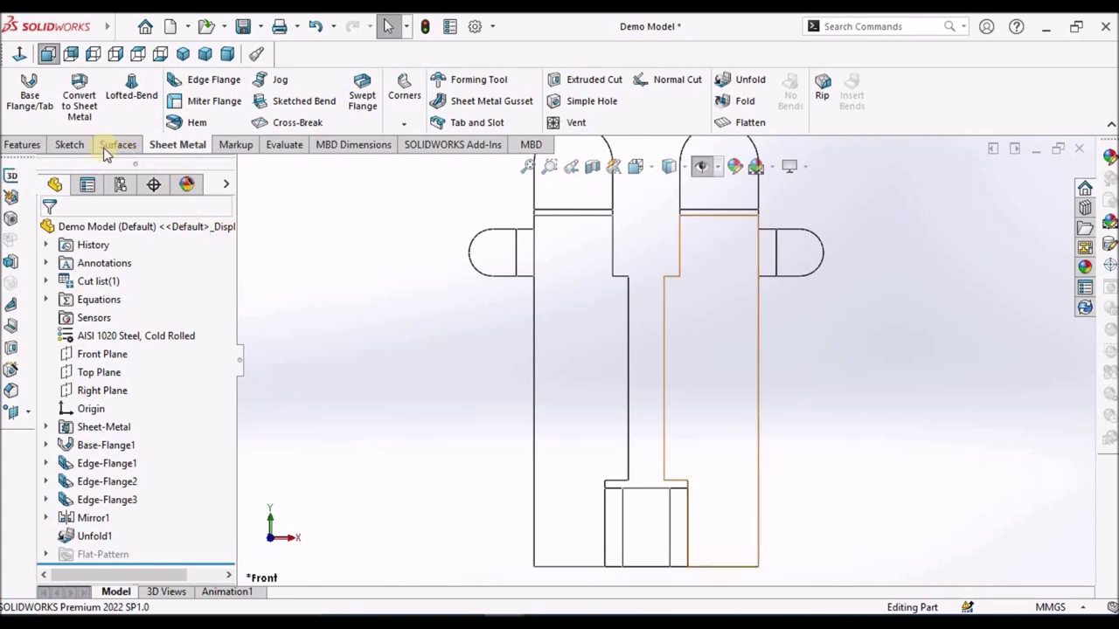
click(709, 357)
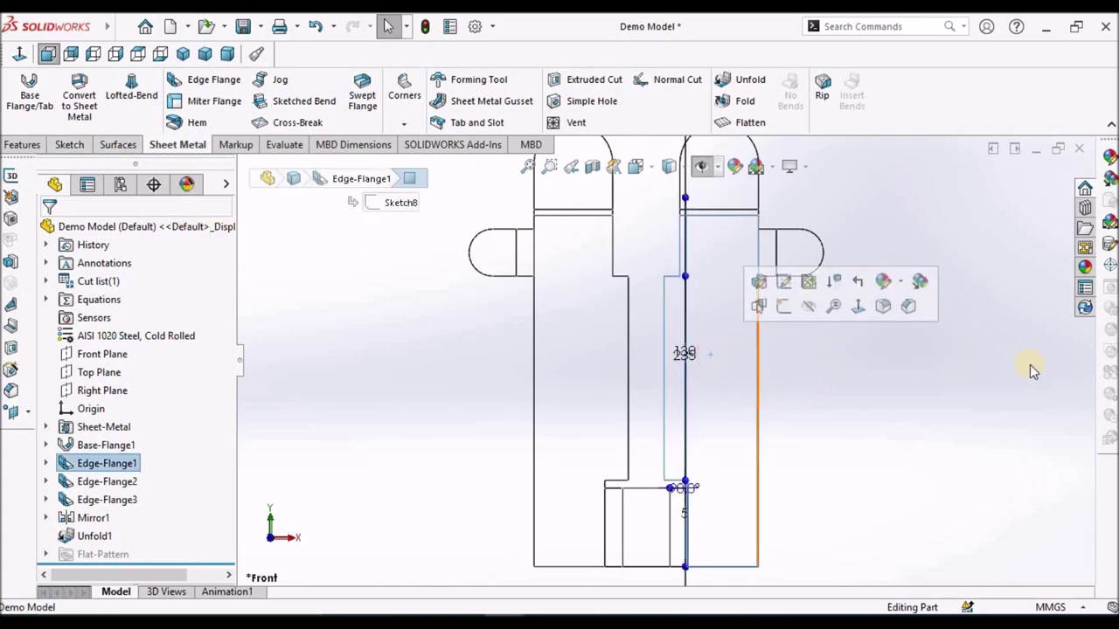
click(817, 314)
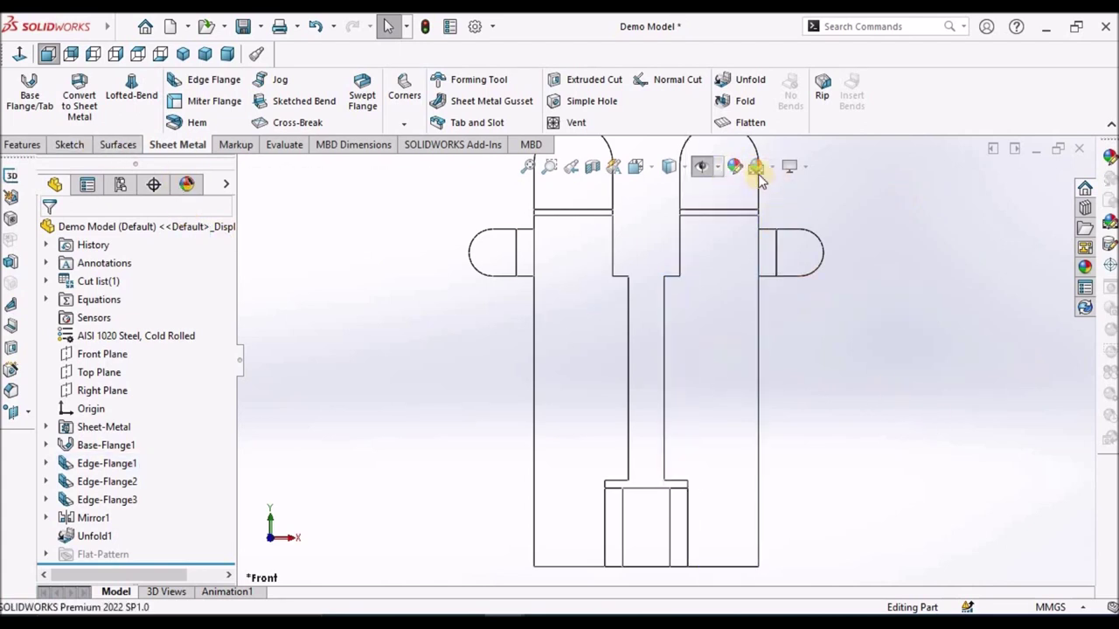
click(757, 174)
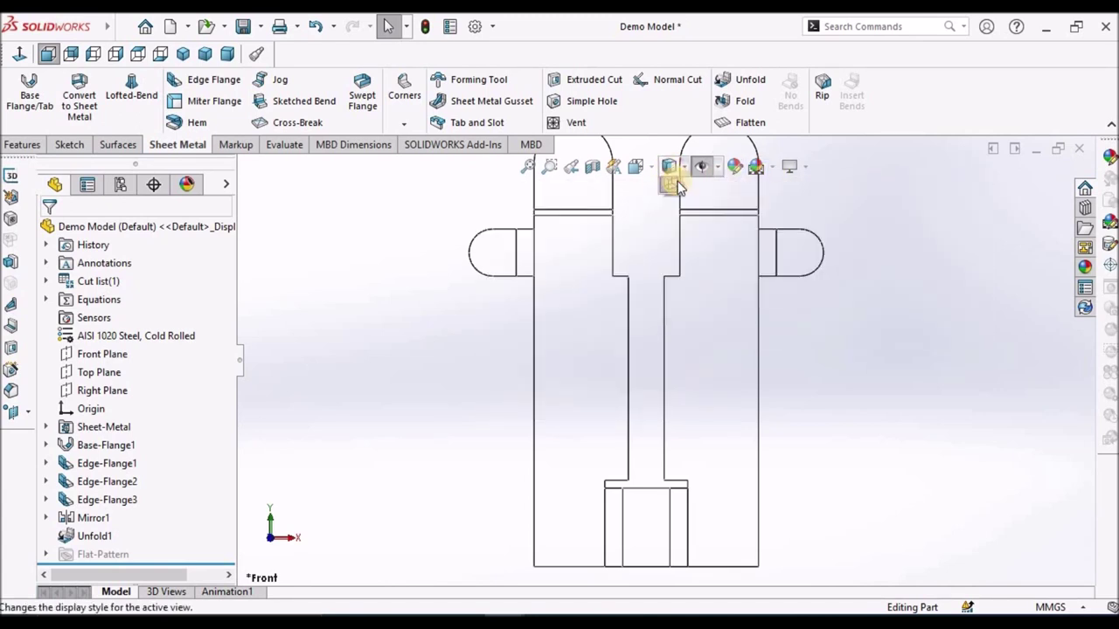
click(673, 182)
click(739, 350)
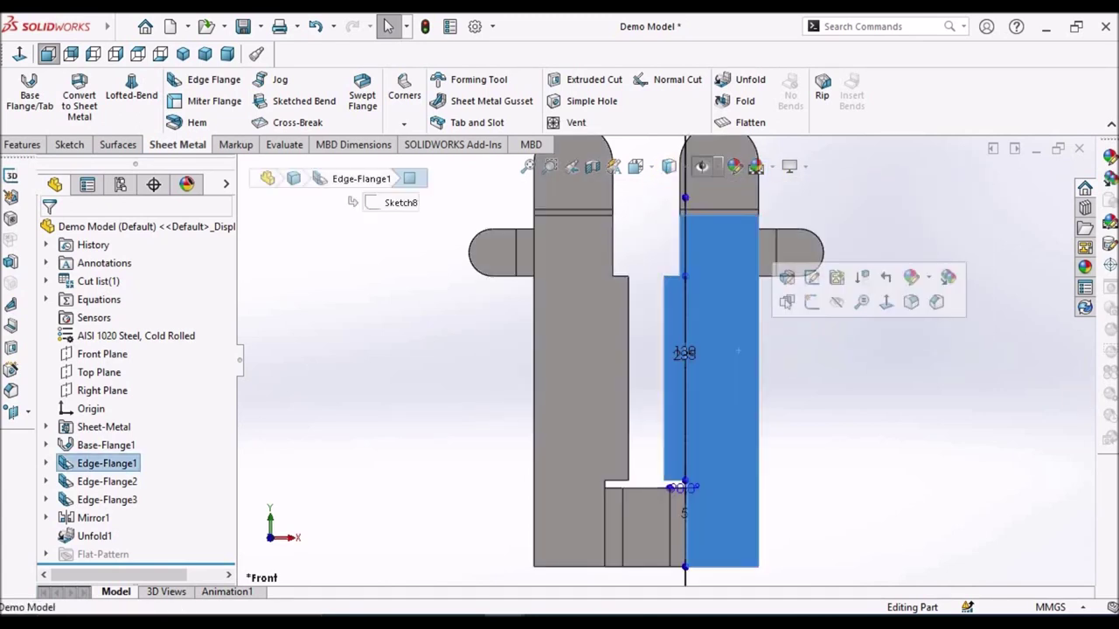
click(69, 144)
Sketch two vertical straight slots, one above the other, on the right flange face
click(18, 96)
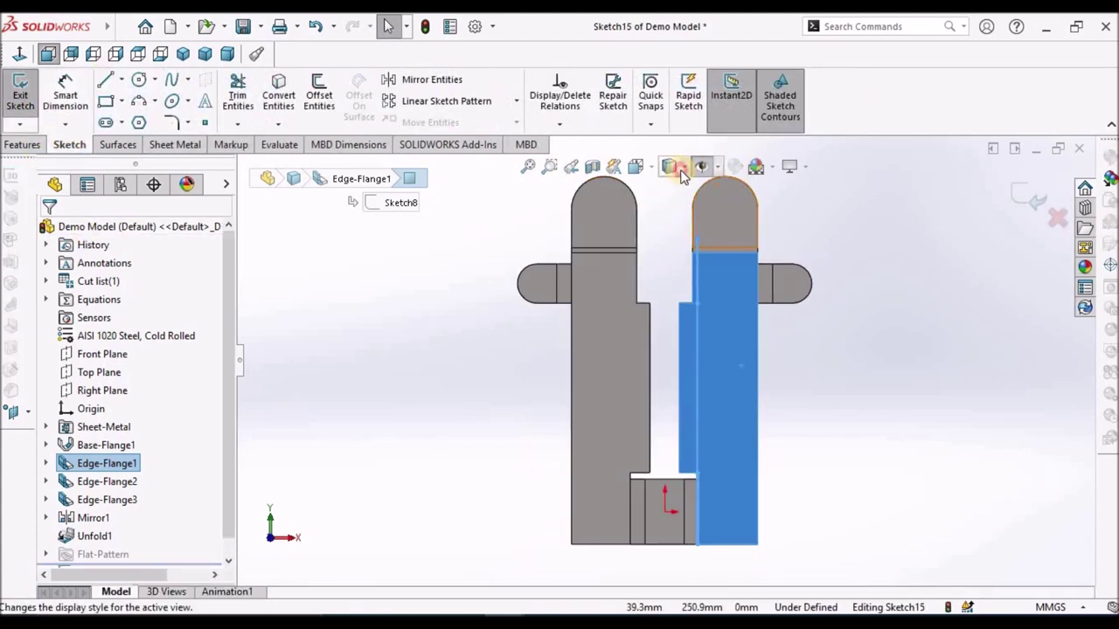
click(681, 171)
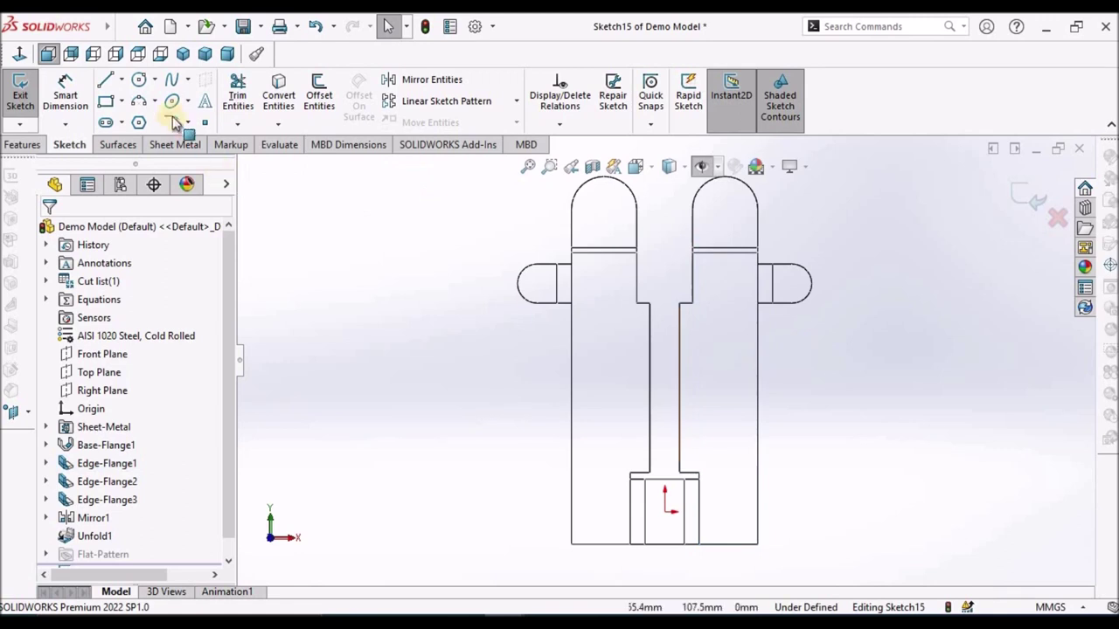
click(123, 123)
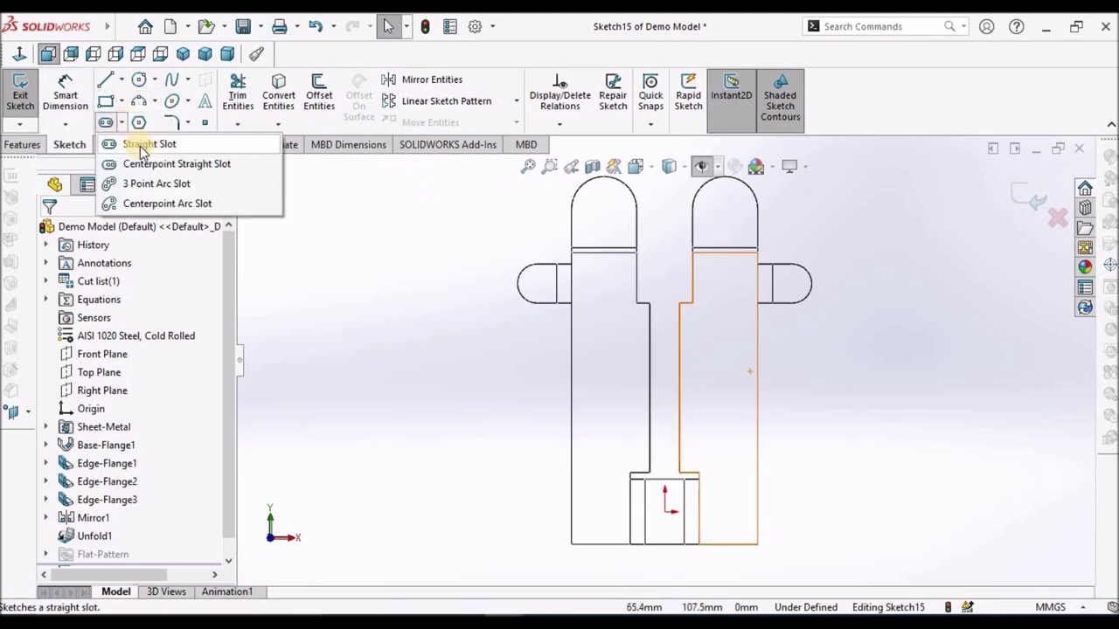
click(143, 147)
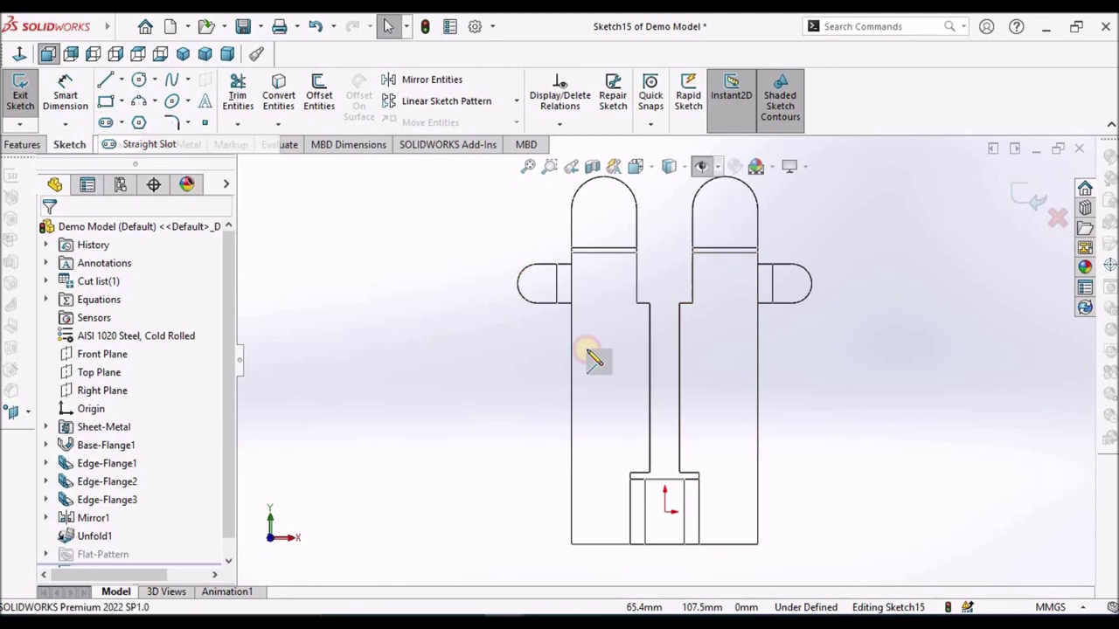
click(719, 364)
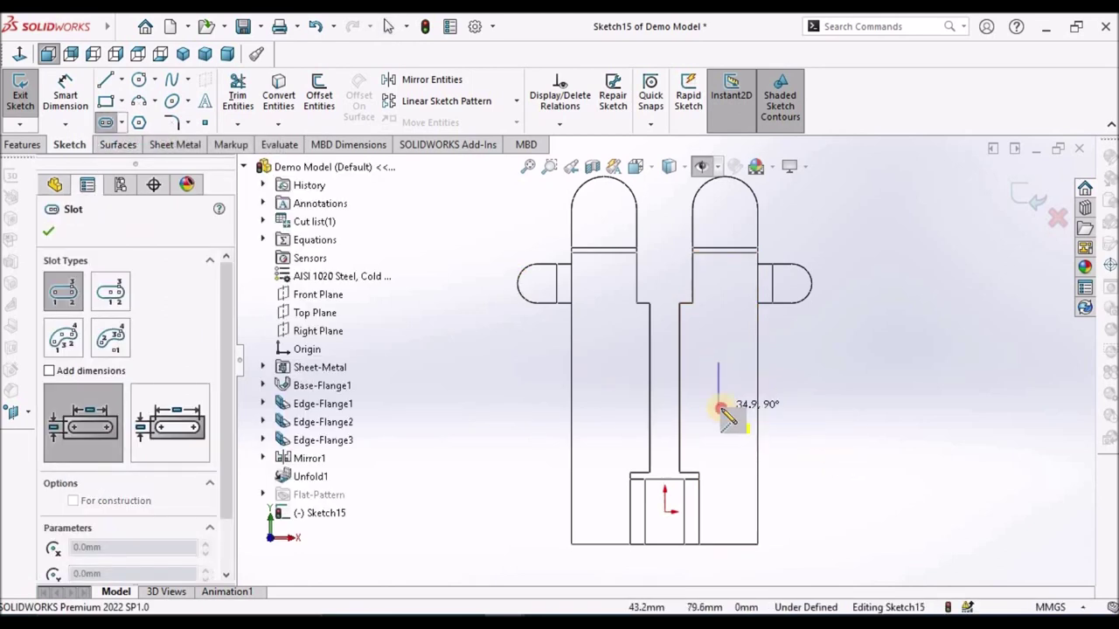
click(719, 408)
click(730, 354)
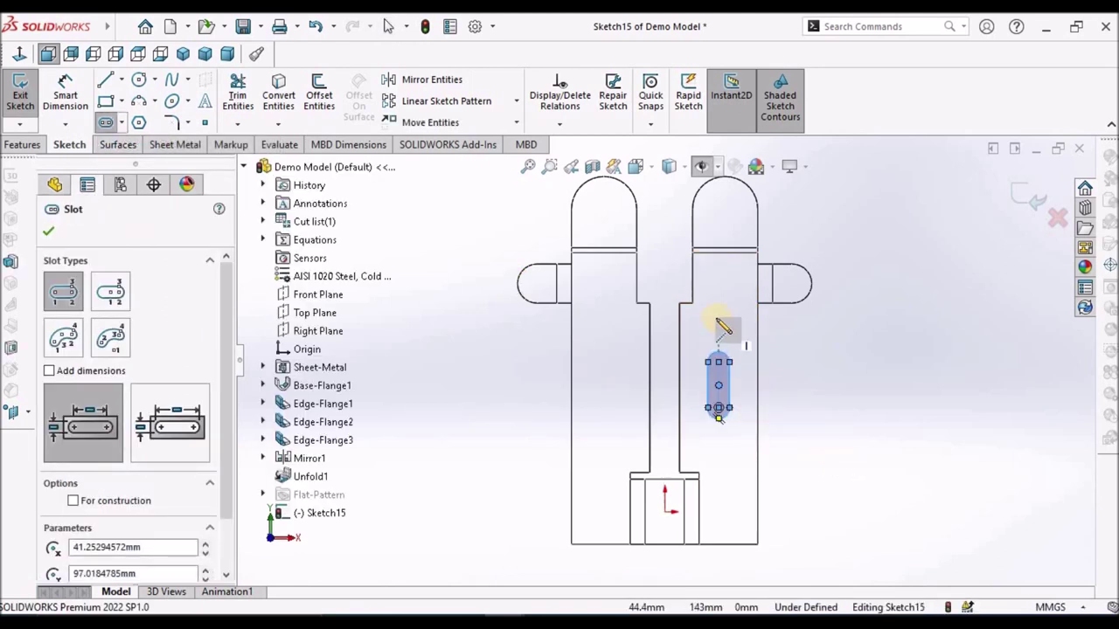
click(718, 287)
click(727, 279)
right_click(825, 292)
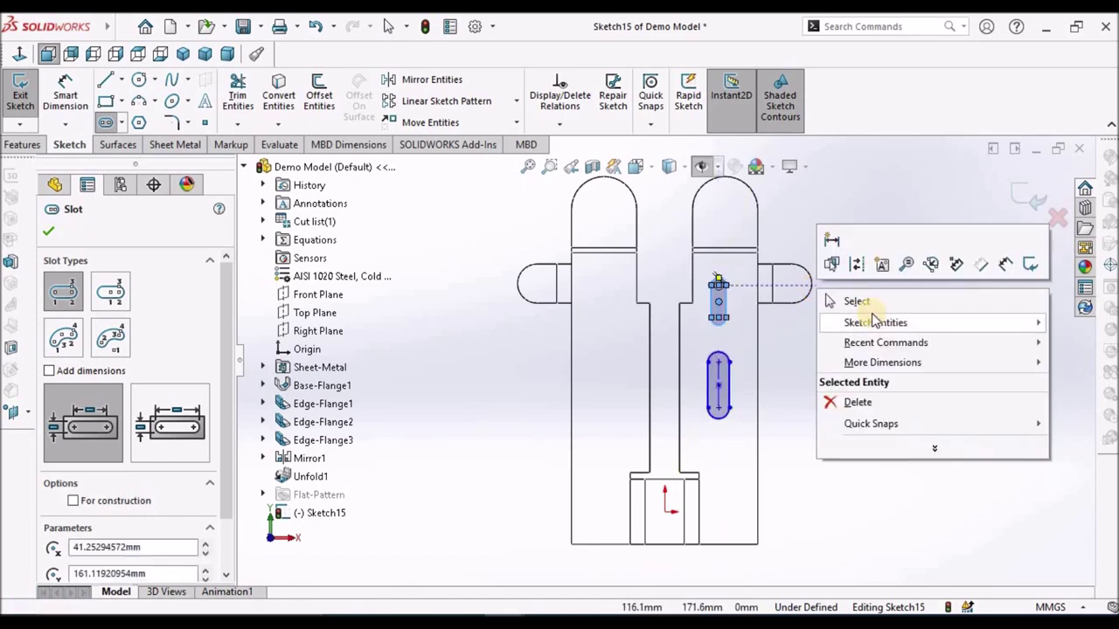
click(855, 303)
Add an Equal relation between the upper and lower slots
scroll(734, 392, down, 3)
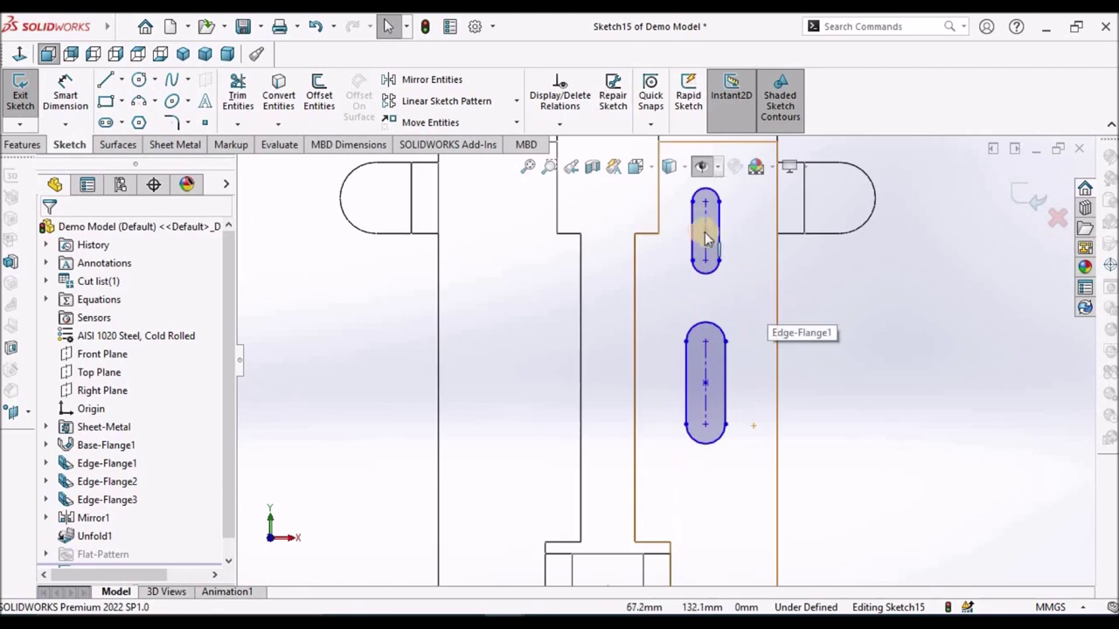
click(710, 220)
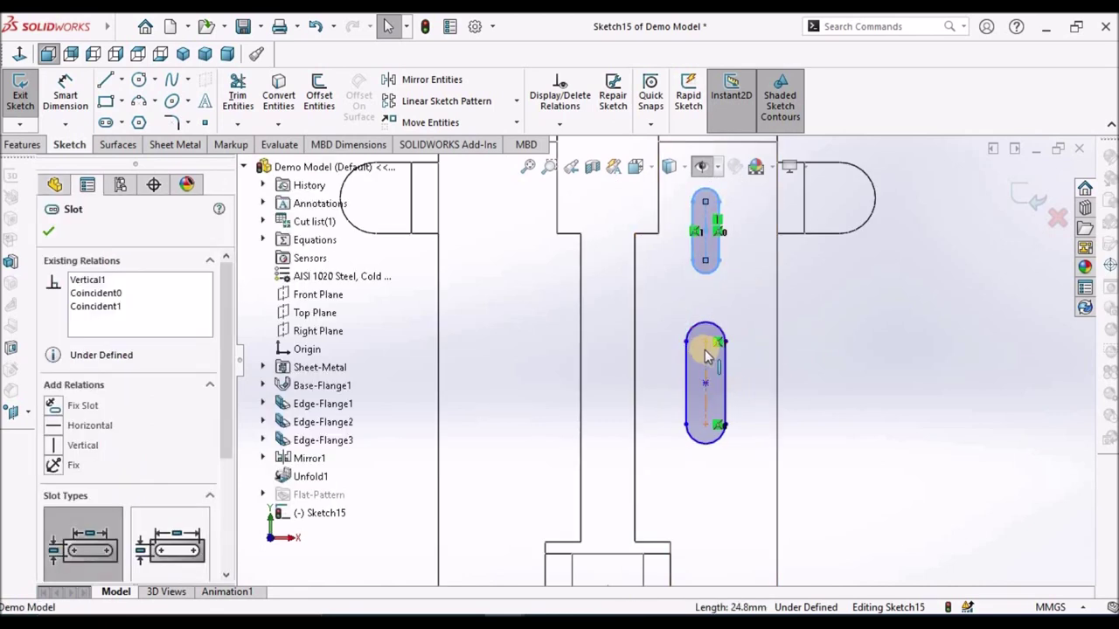
ctrl+click(706, 354)
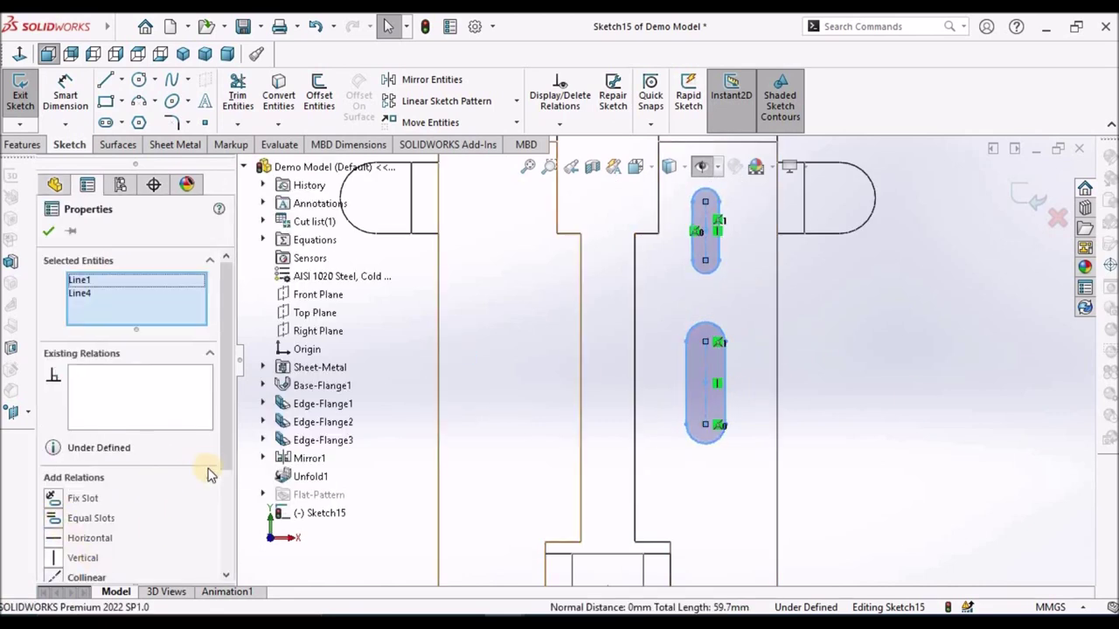
scroll(219, 481, down, 3)
click(61, 549)
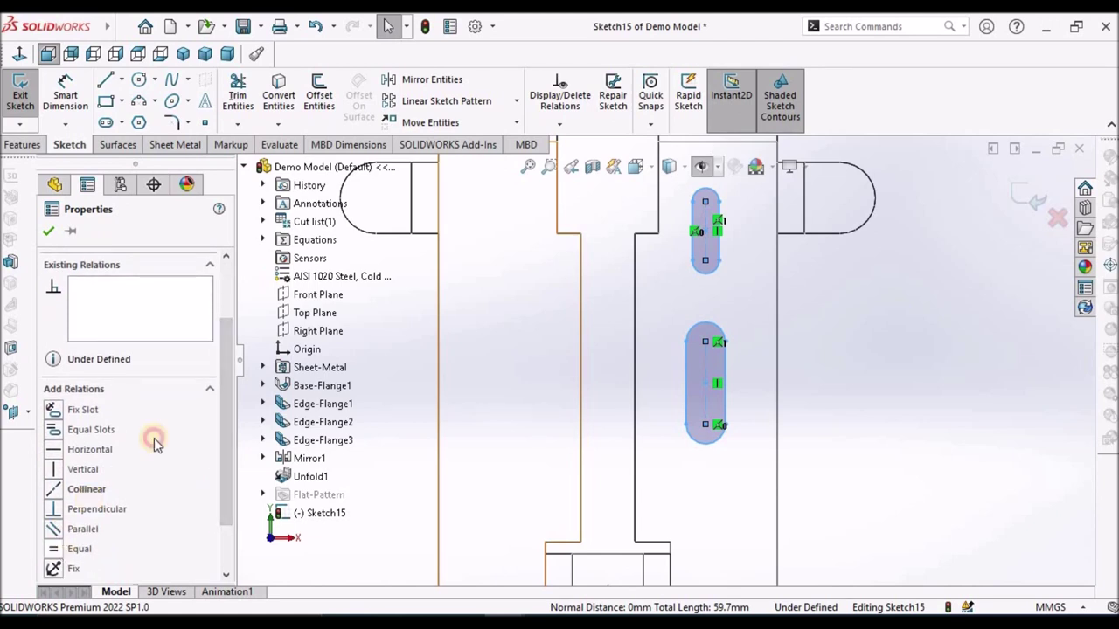
click(49, 231)
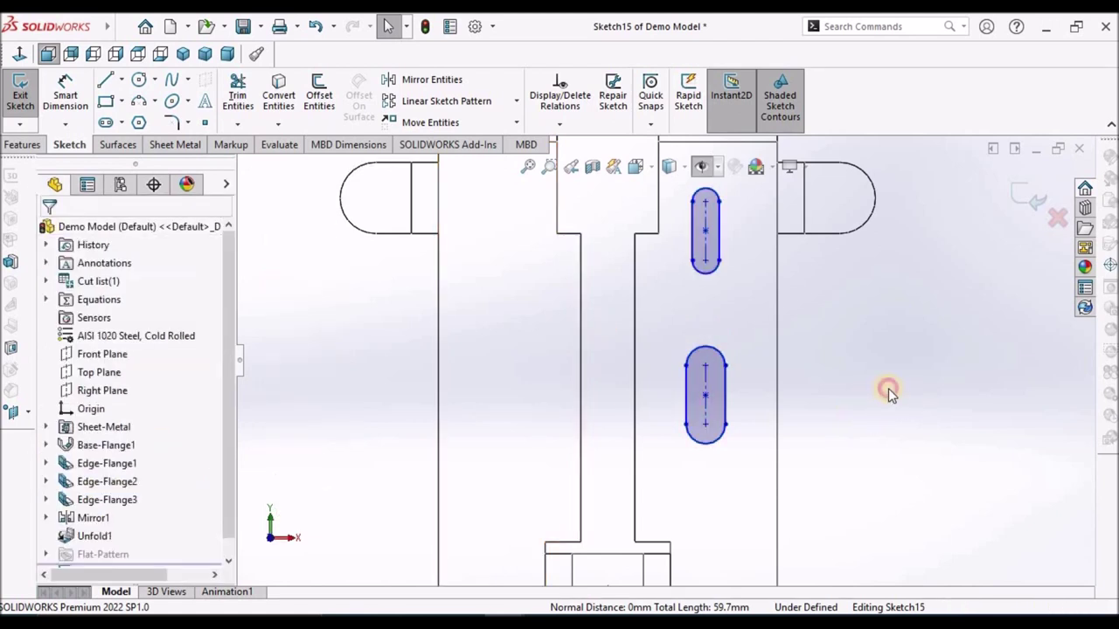
scroll(787, 371, up, 3)
scroll(757, 366, down, 2)
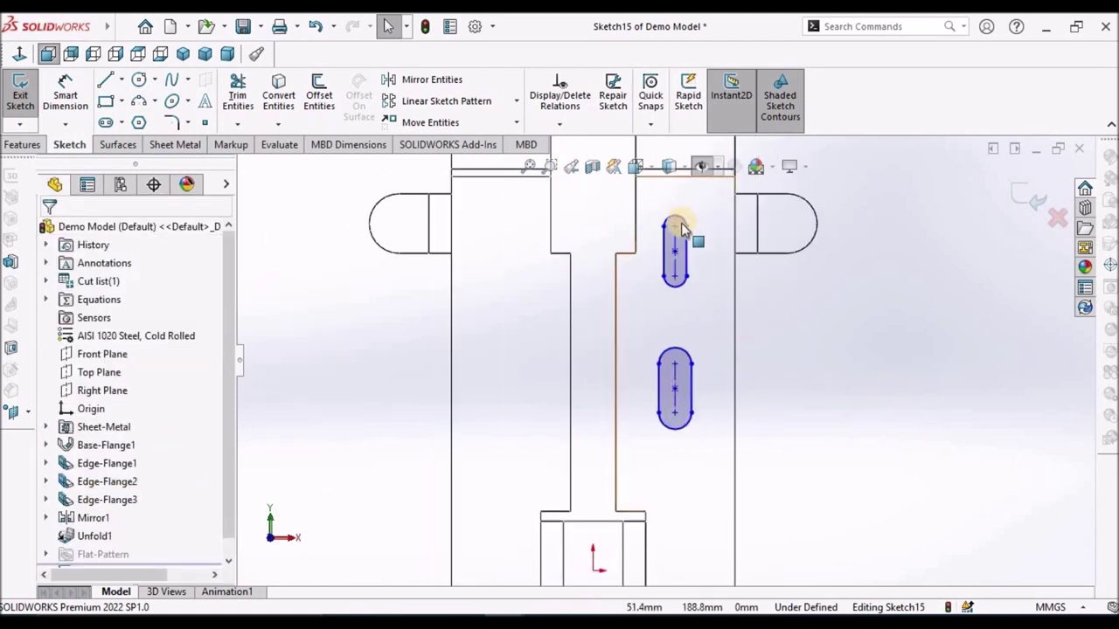
Make the upper and lower slots' end arcs Equal, then view normal to Sketch15
click(684, 228)
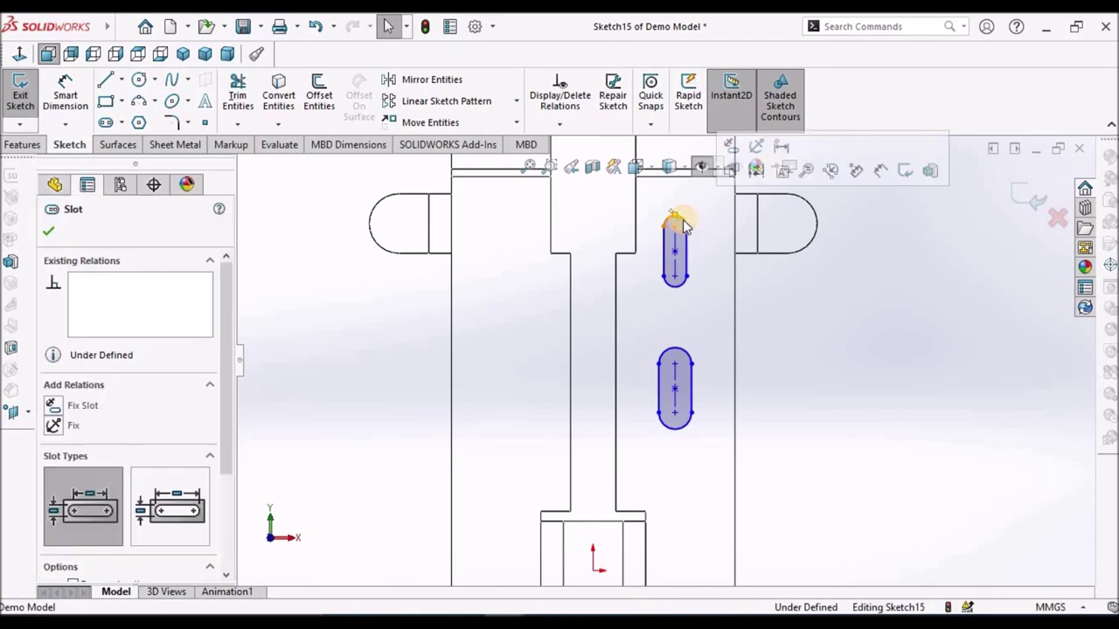
ctrl+click(686, 356)
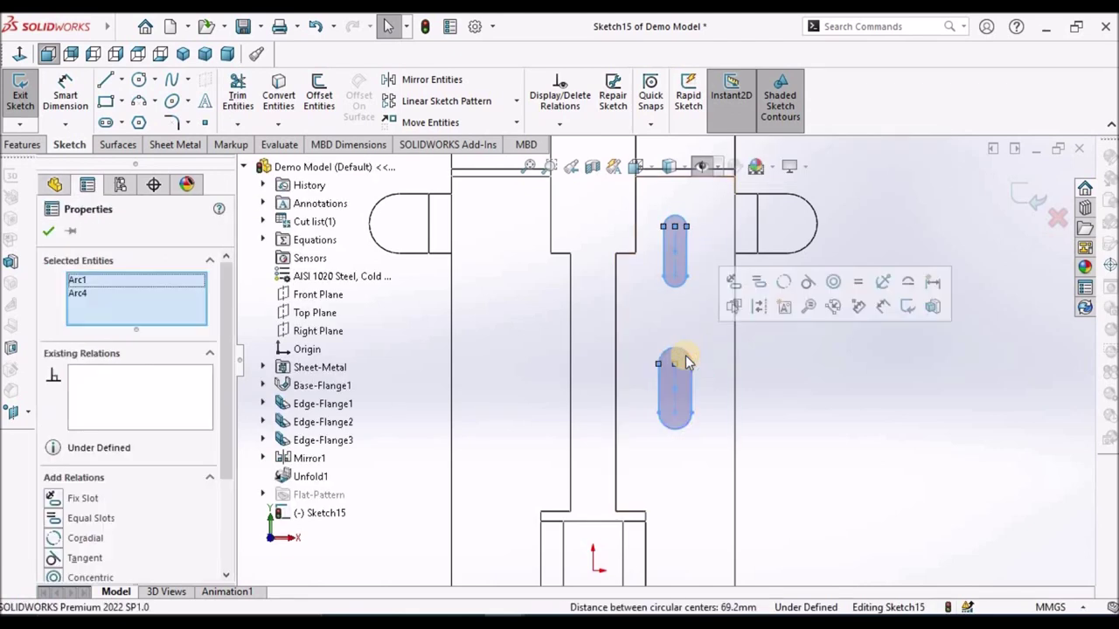
click(761, 284)
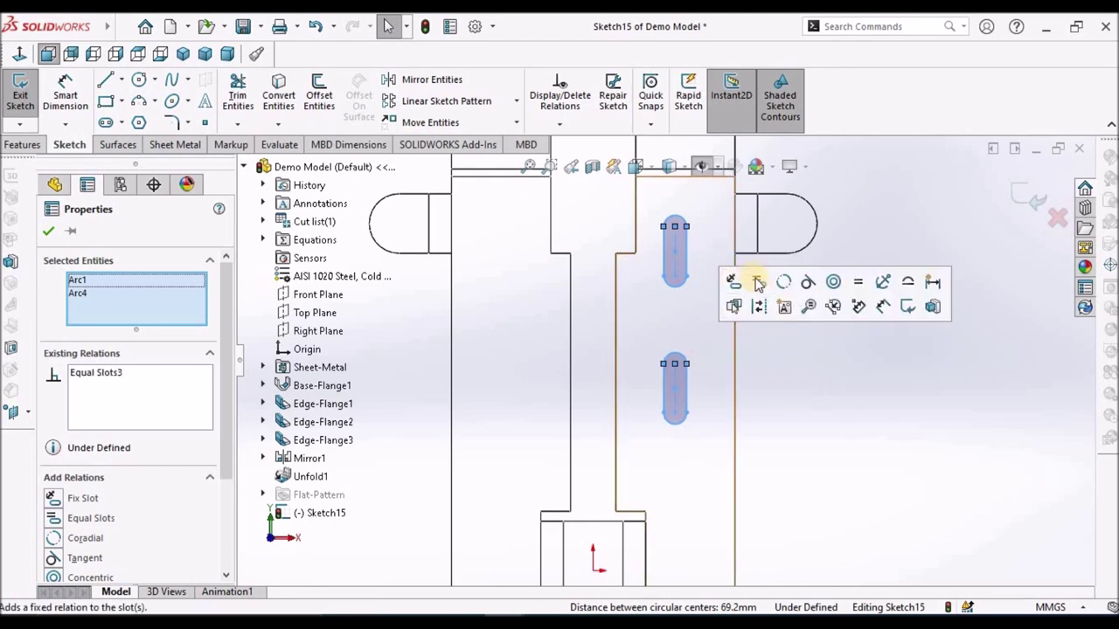
click(48, 231)
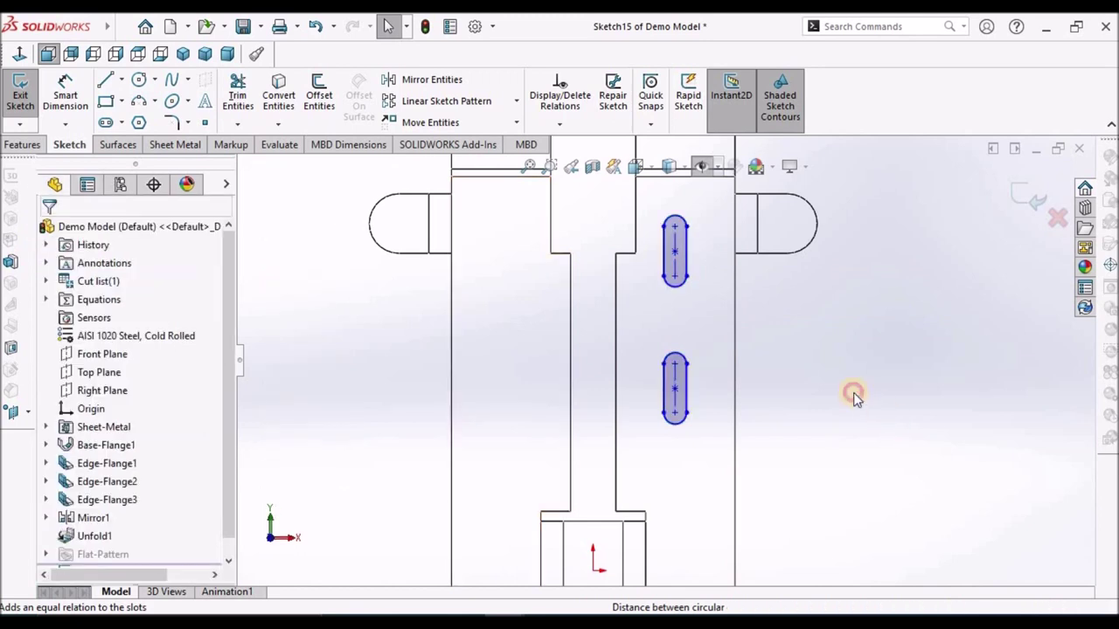
key(ctrl+8)
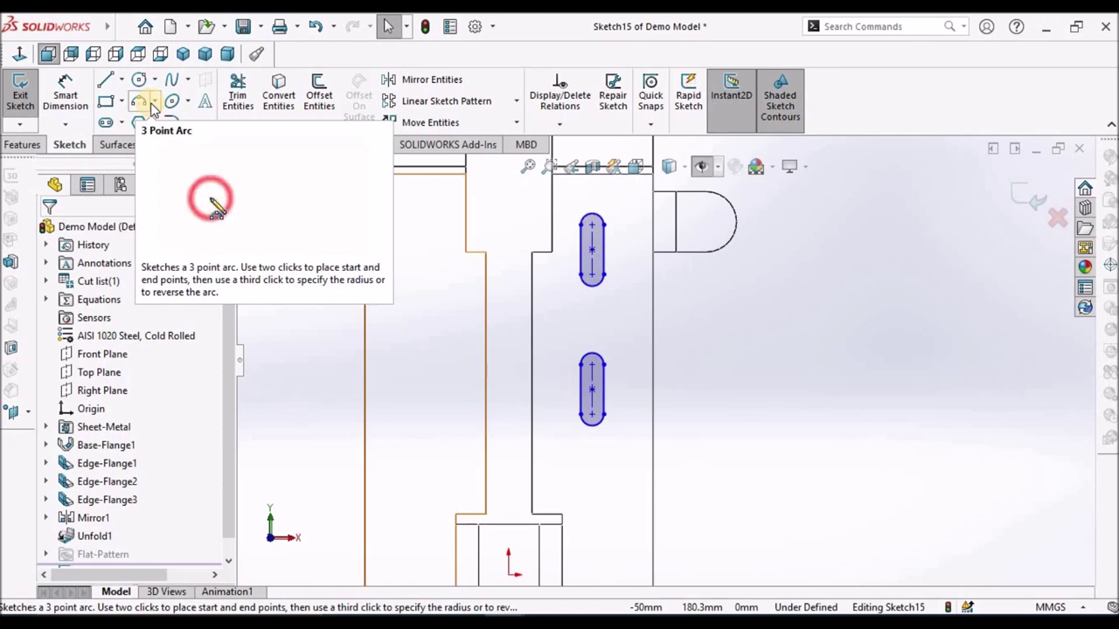
Dimension the two slot centres 50 mm apart
click(65, 92)
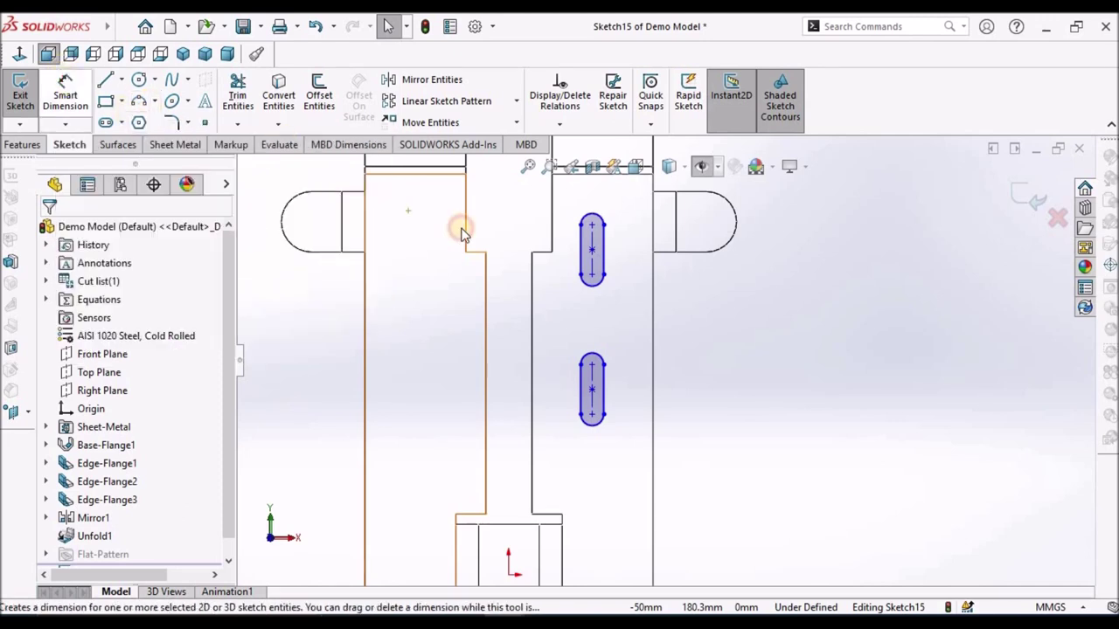
key(Escape)
click(592, 248)
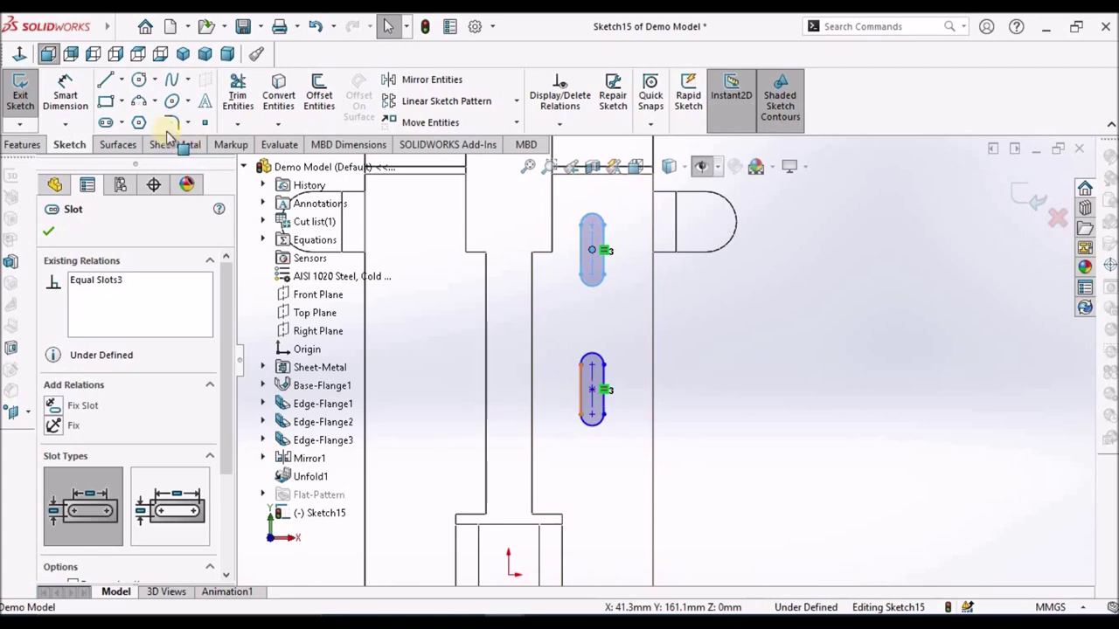
click(66, 92)
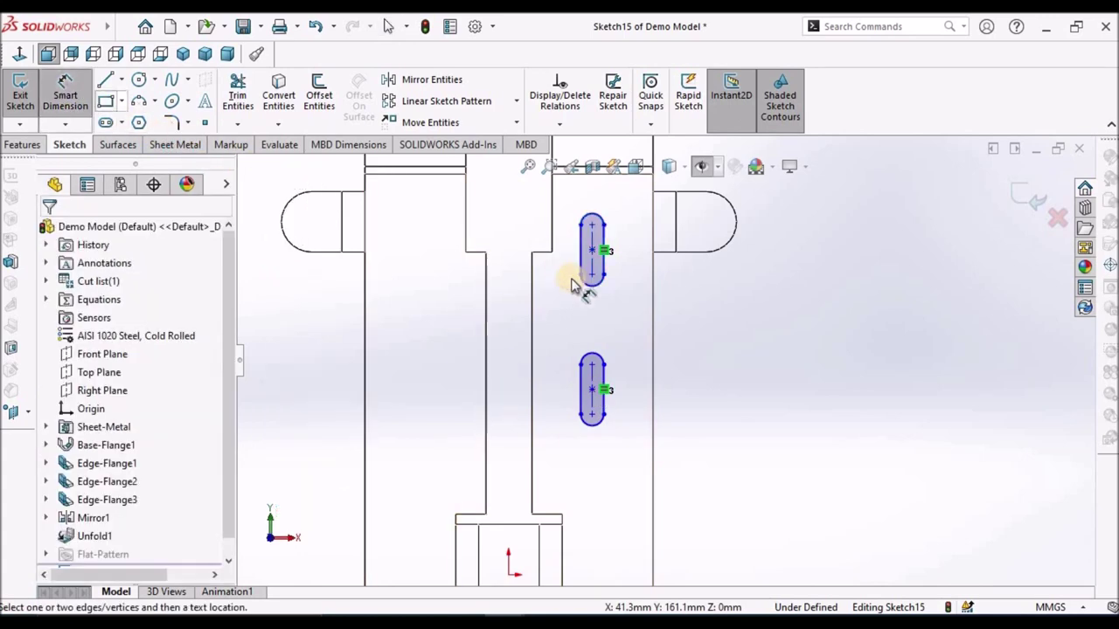
click(591, 252)
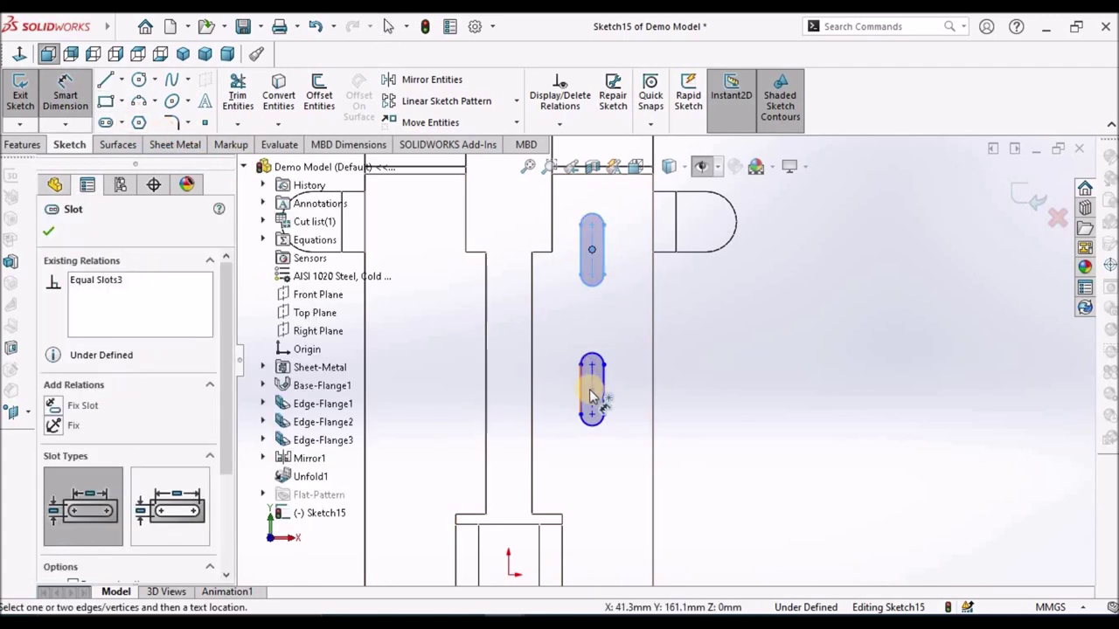
click(595, 395)
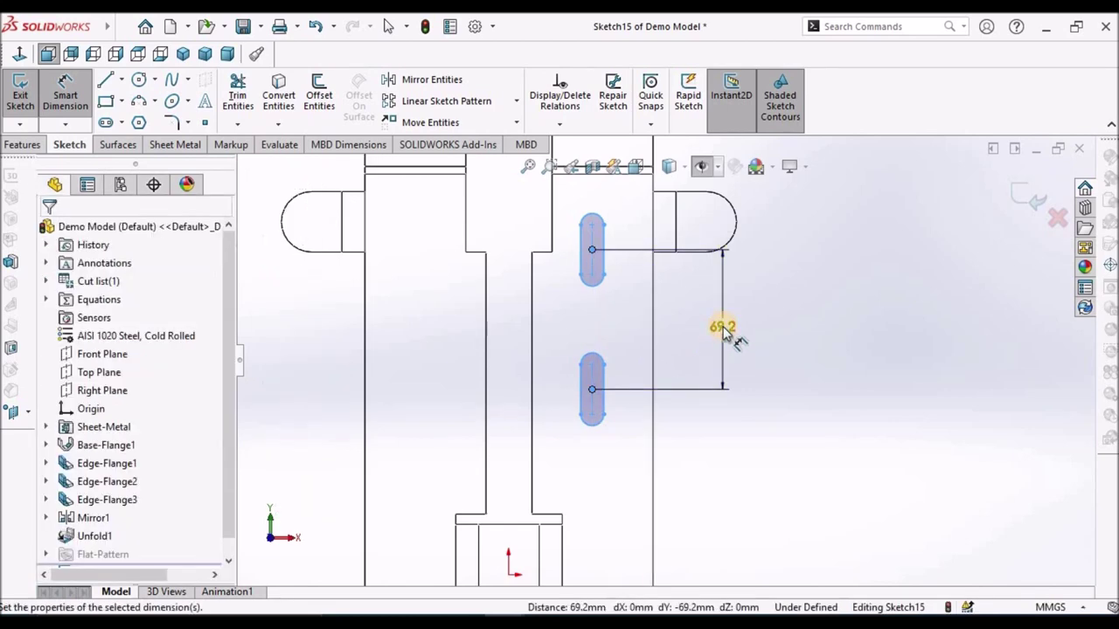
click(722, 327)
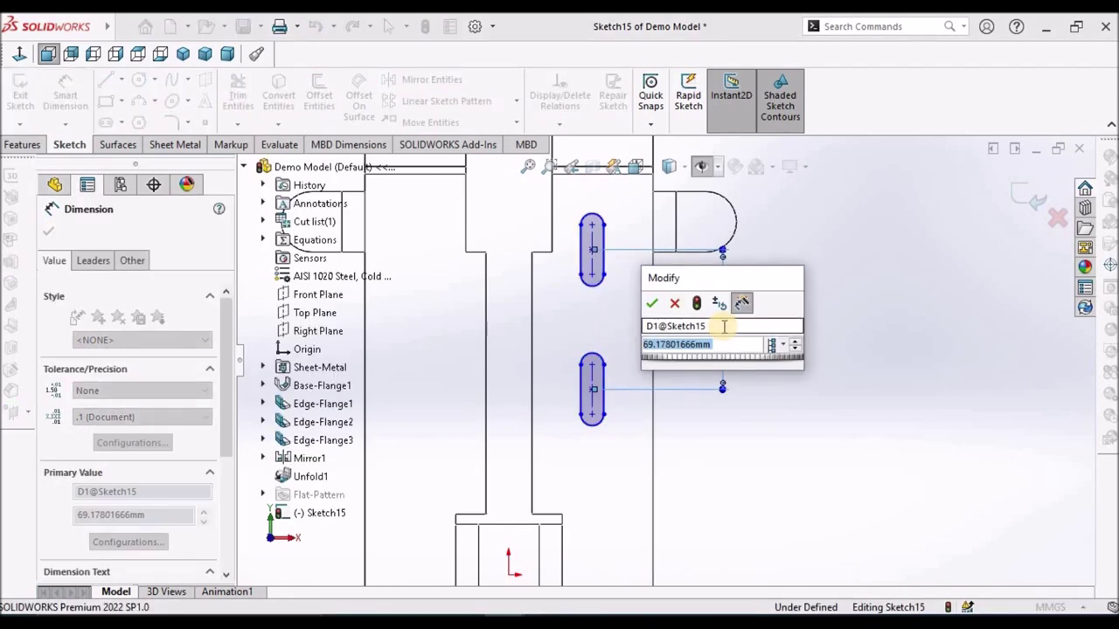
text(50)
key(Return)
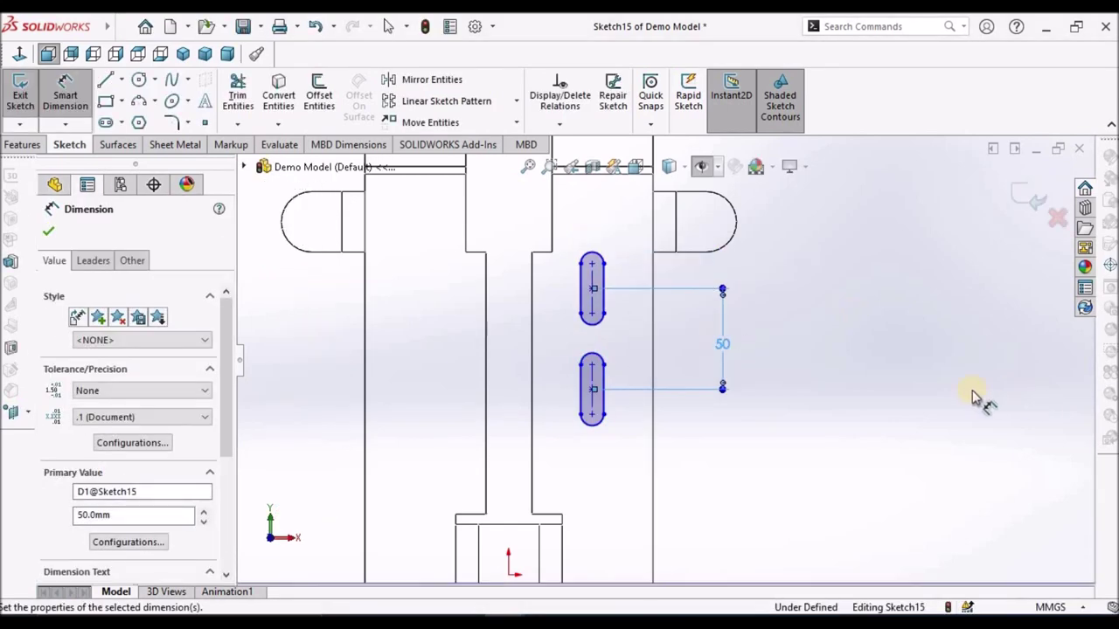
click(858, 383)
Dimension the upper slot's width as 13 mm
scroll(858, 383, up, 3)
scroll(683, 355, down, 4)
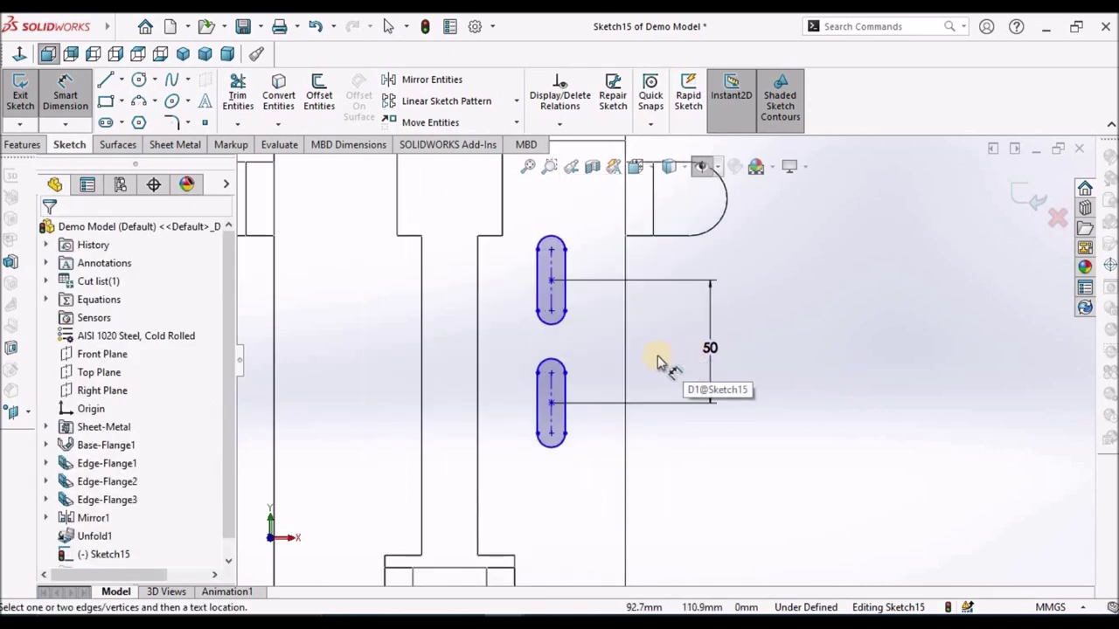
scroll(611, 308, up, 2)
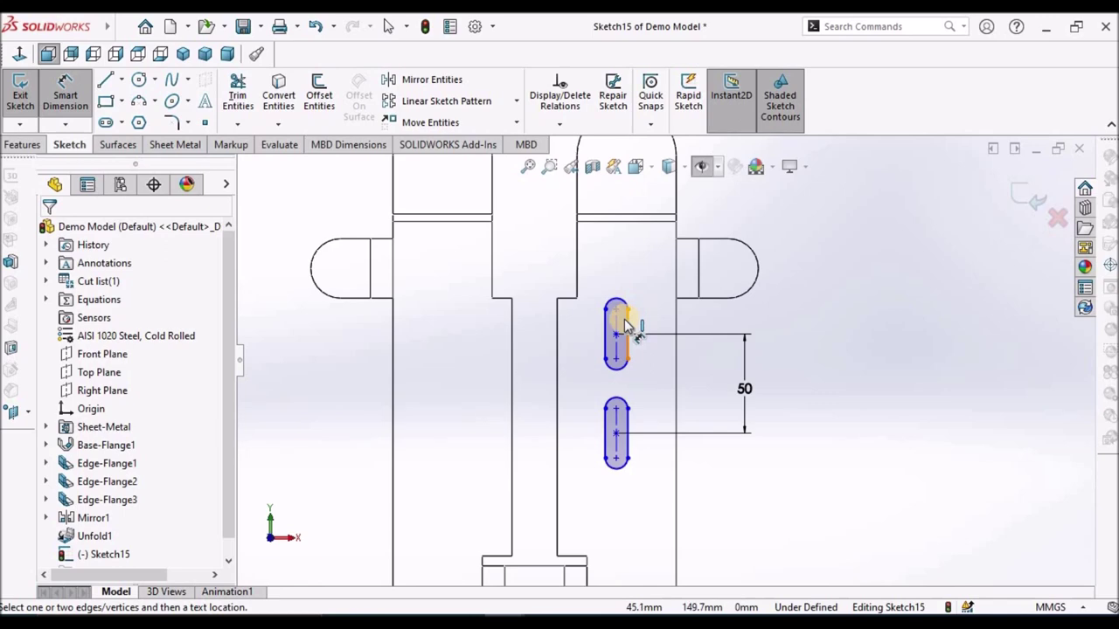
click(624, 323)
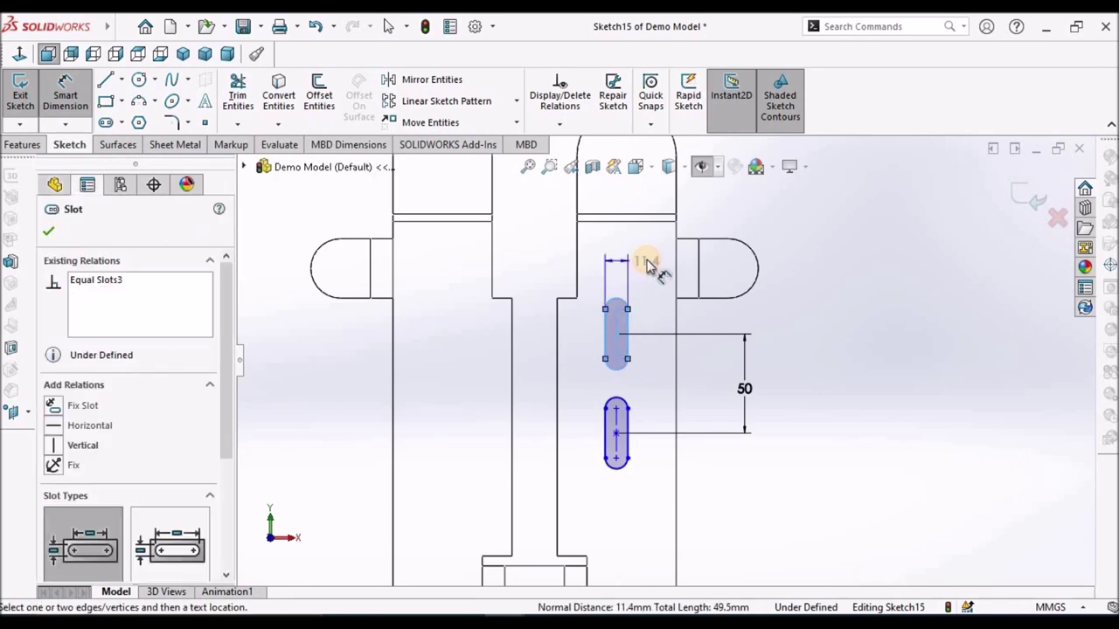
click(645, 265)
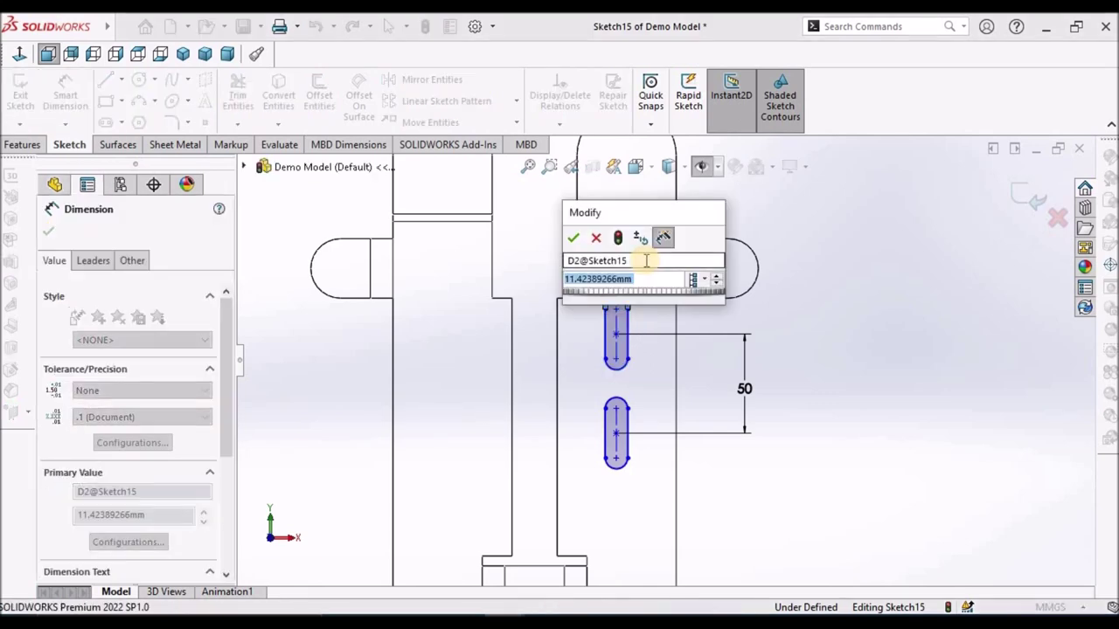
text(13)
key(Return)
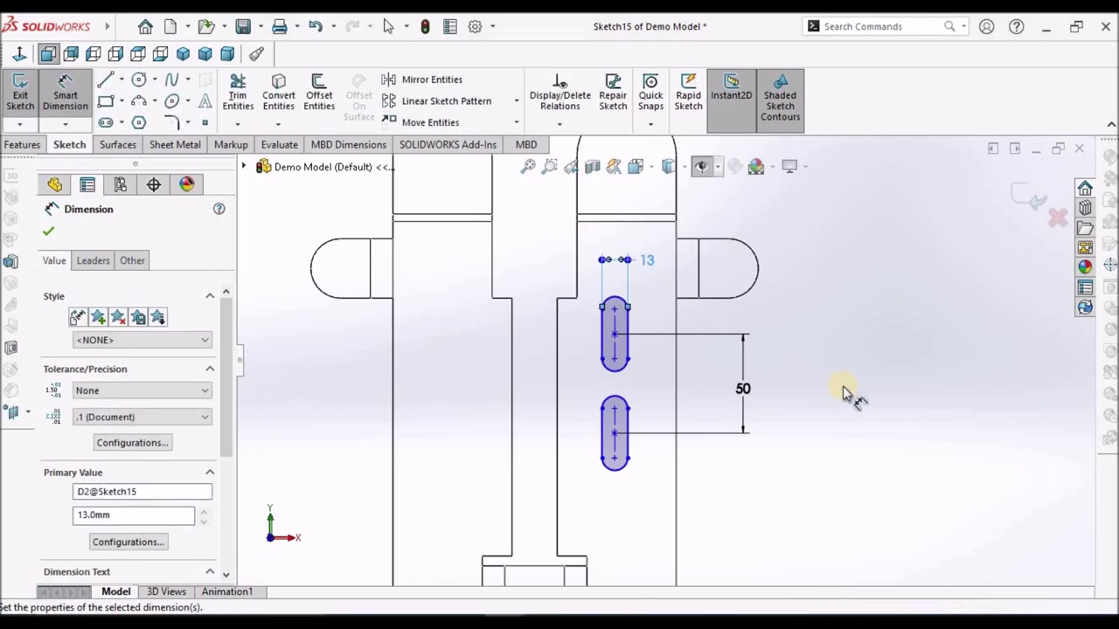
click(845, 389)
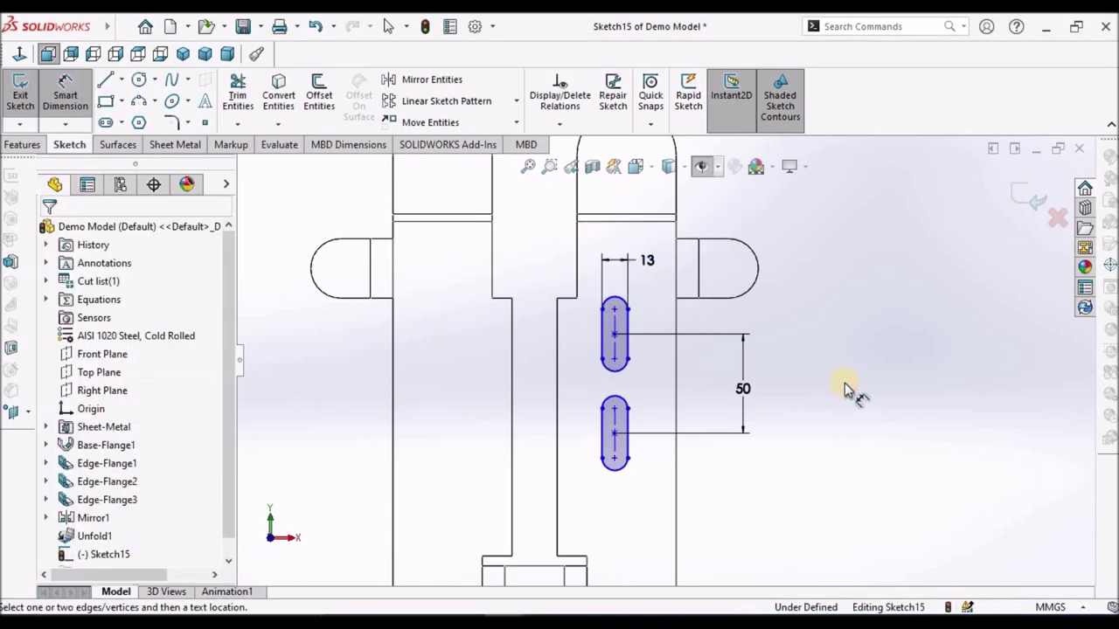
scroll(826, 404, up, 3)
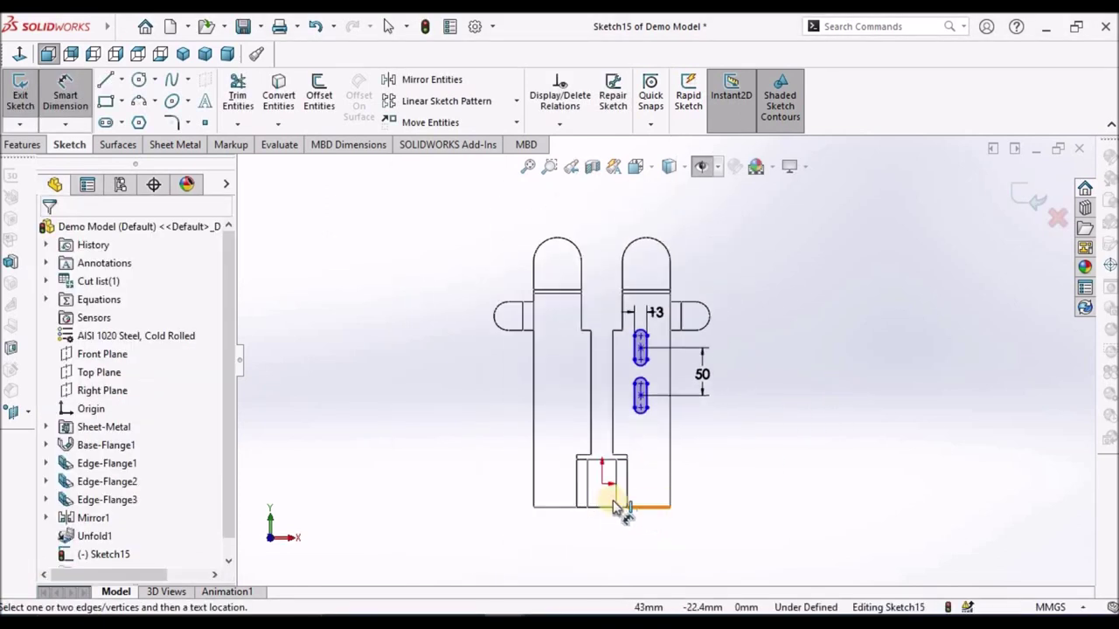
Dimension the upper slot centre 155 mm above the blank's bottom edge
click(603, 508)
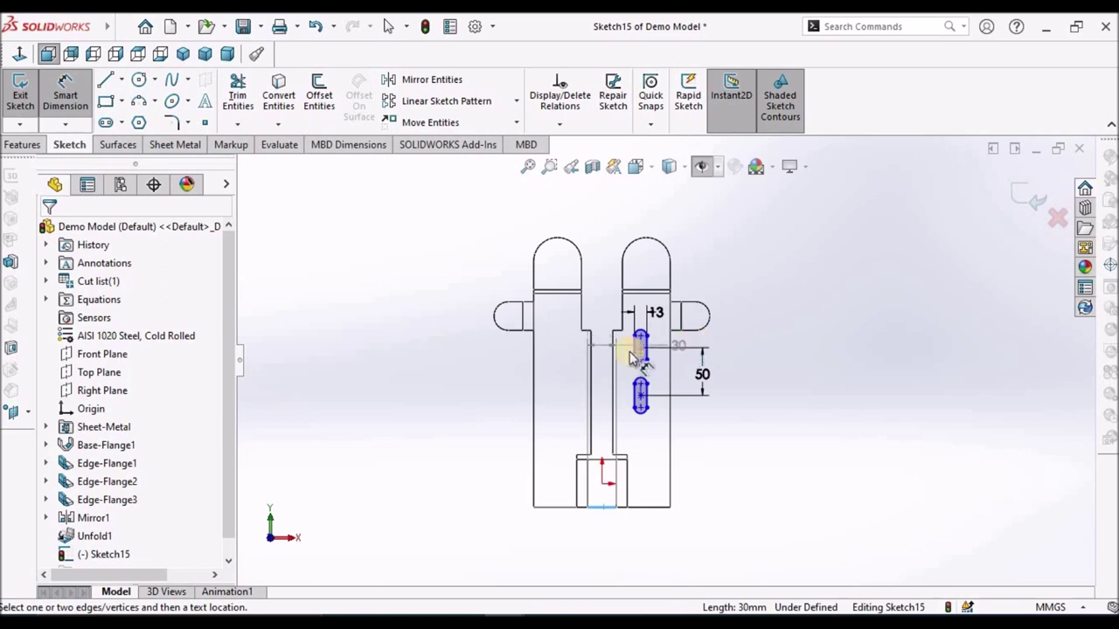
scroll(646, 352, down, 5)
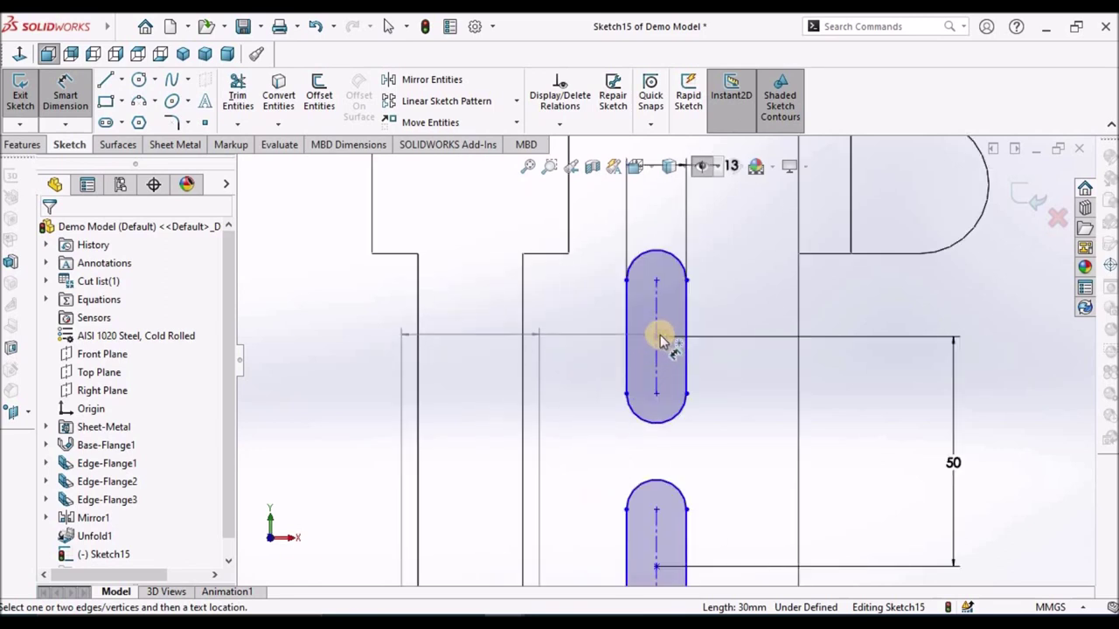
click(657, 339)
scroll(845, 437, up, 3)
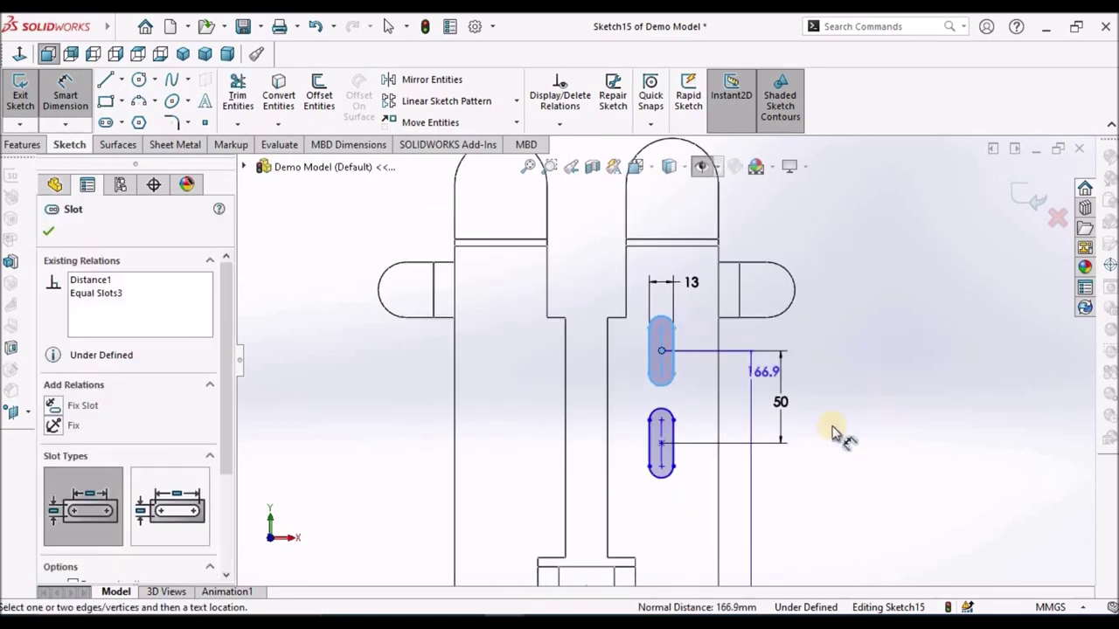
click(867, 483)
text(155)
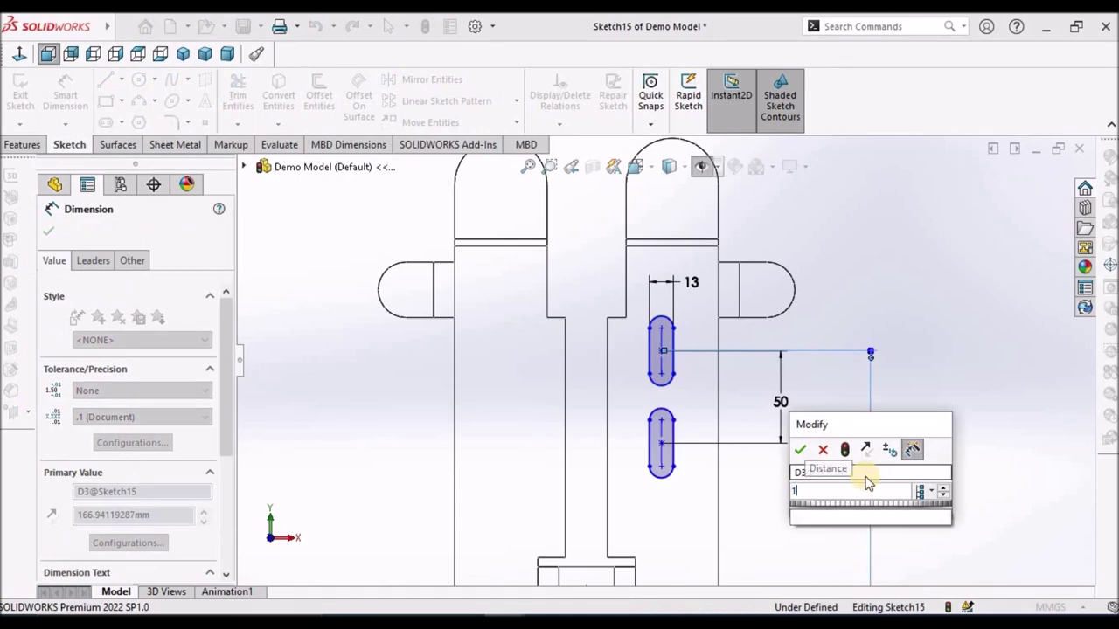
key(Return)
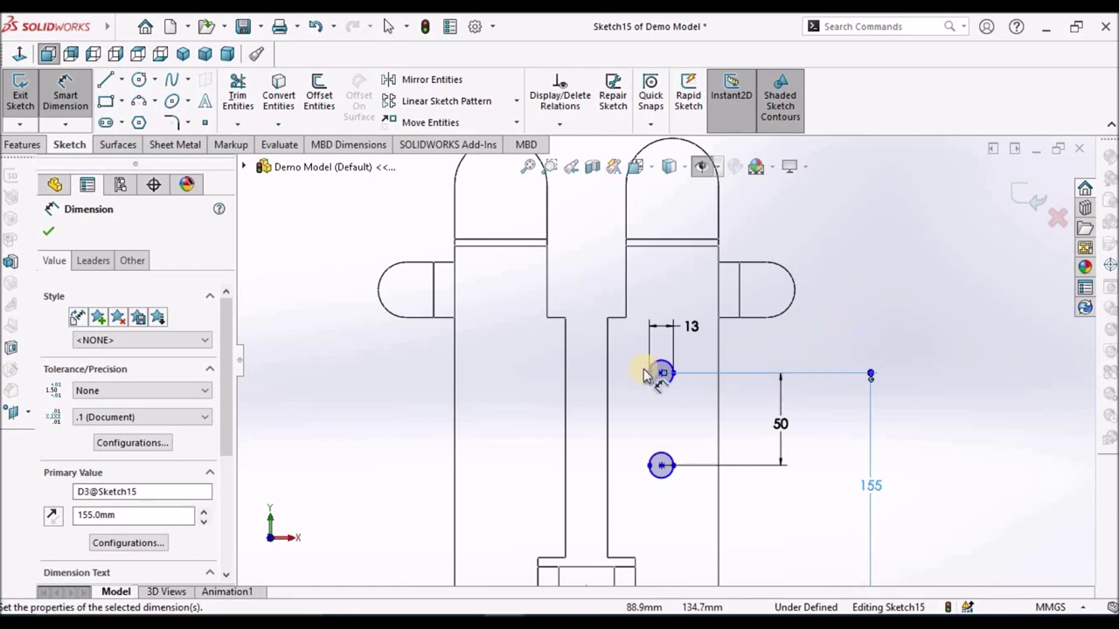
Change the slot length dimension from 0.9 to 15 mm and zoom out
scroll(657, 372, down, 10)
scroll(643, 318, down, 4)
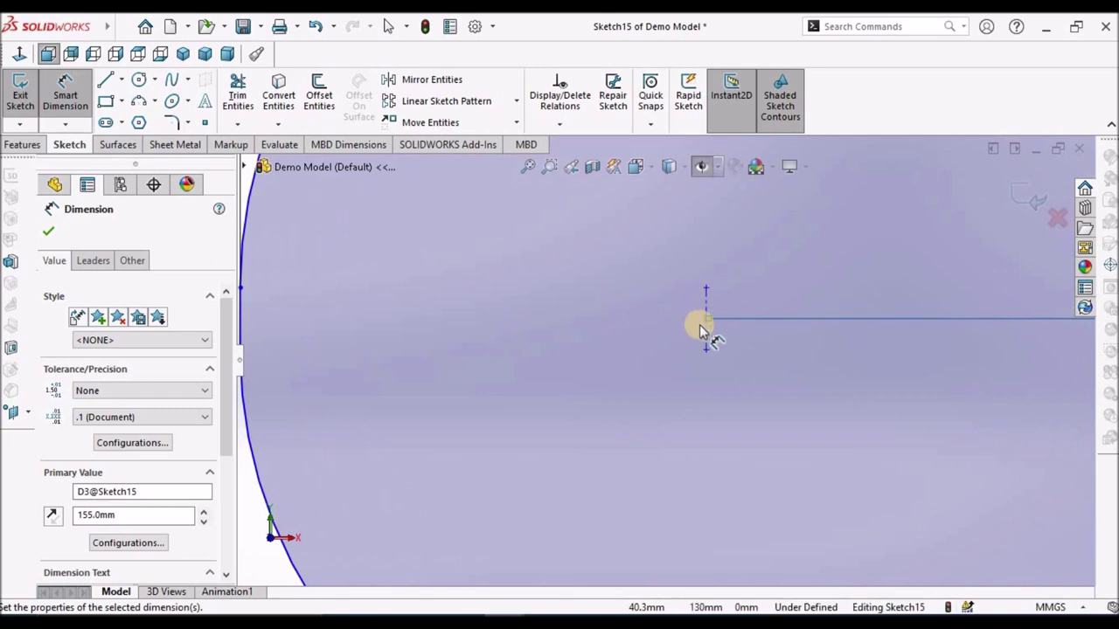
scroll(612, 354, up, 8)
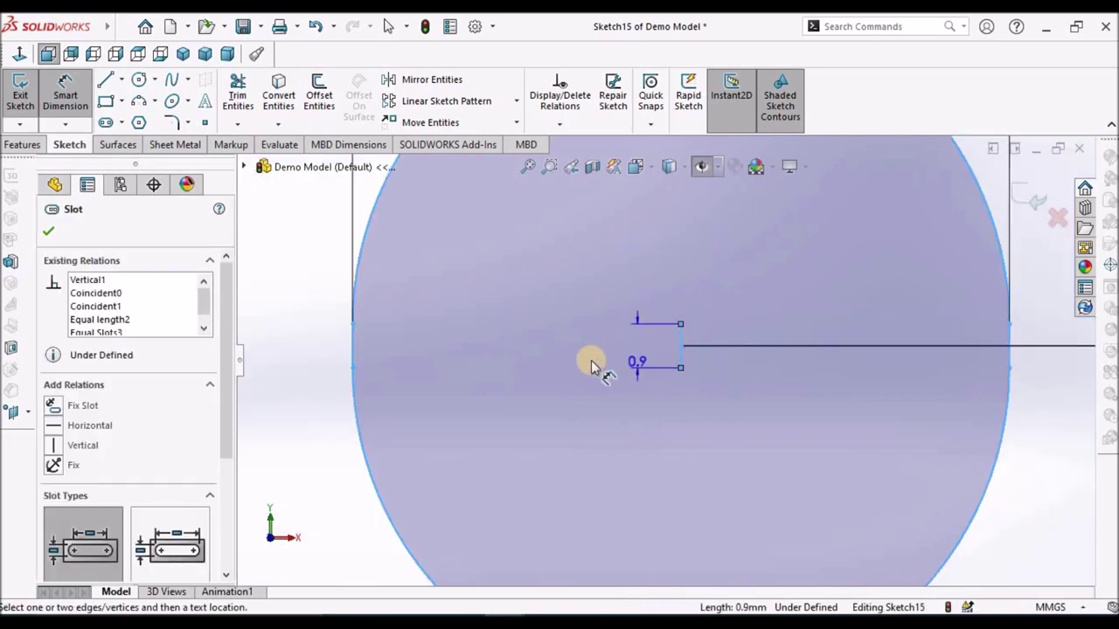
scroll(489, 367, down, 3)
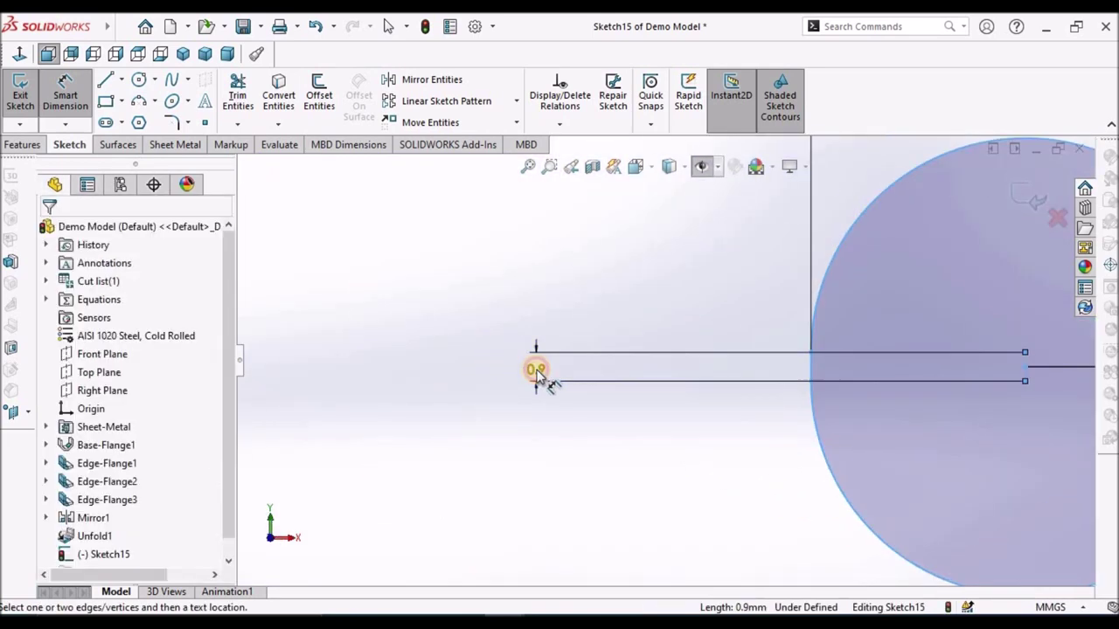
double_click(531, 370)
text(15)
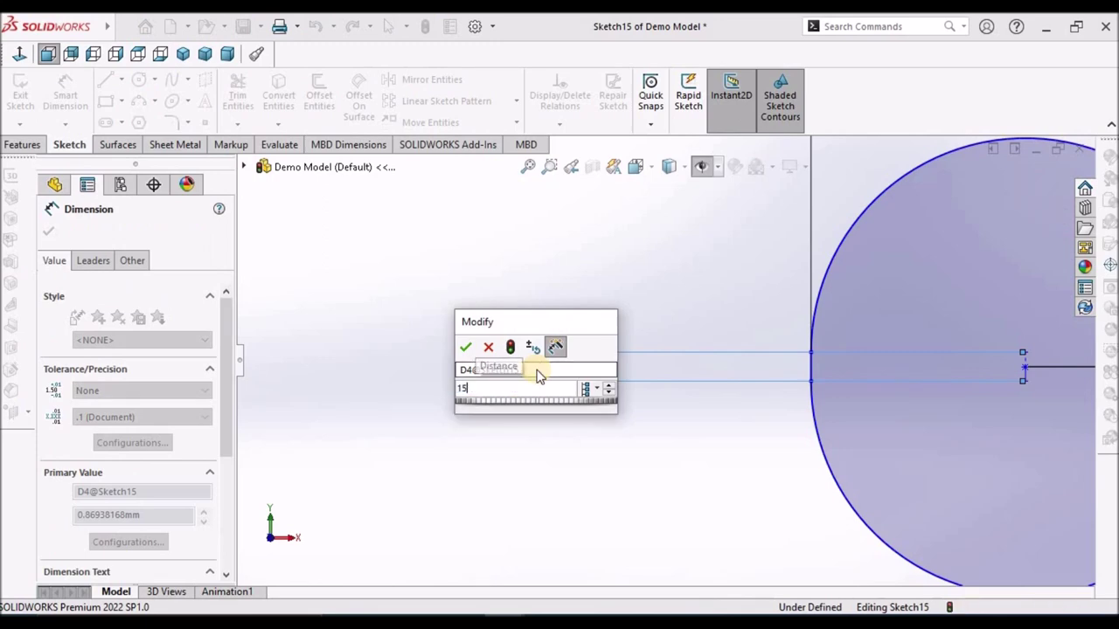
key(Return)
click(412, 338)
scroll(508, 379, up, 8)
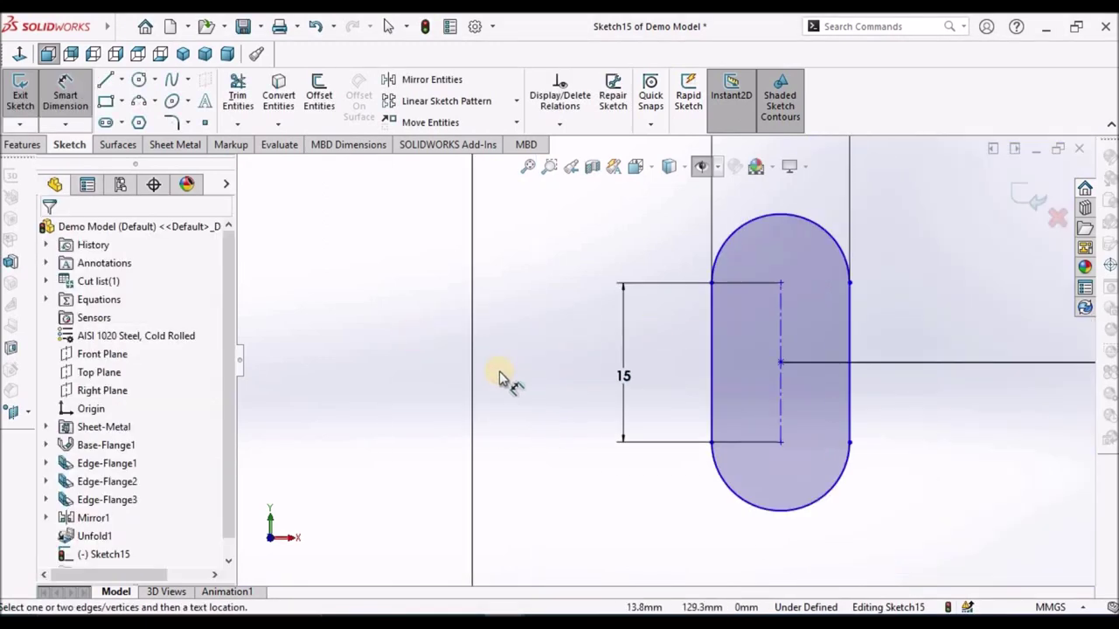
scroll(885, 291, up, 2)
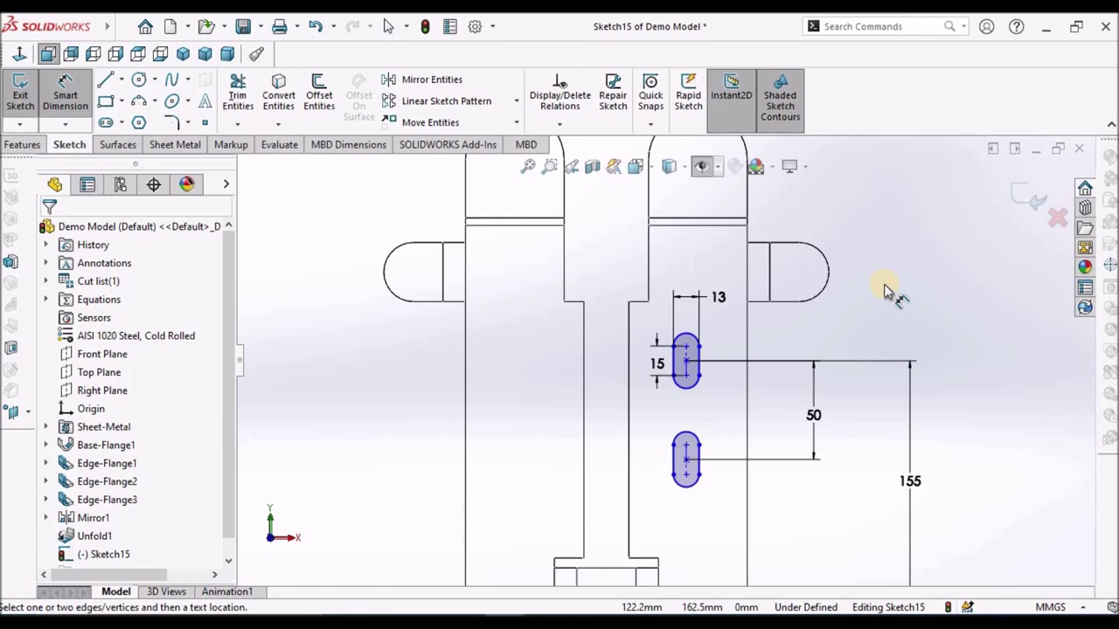
scroll(860, 324, up, 3)
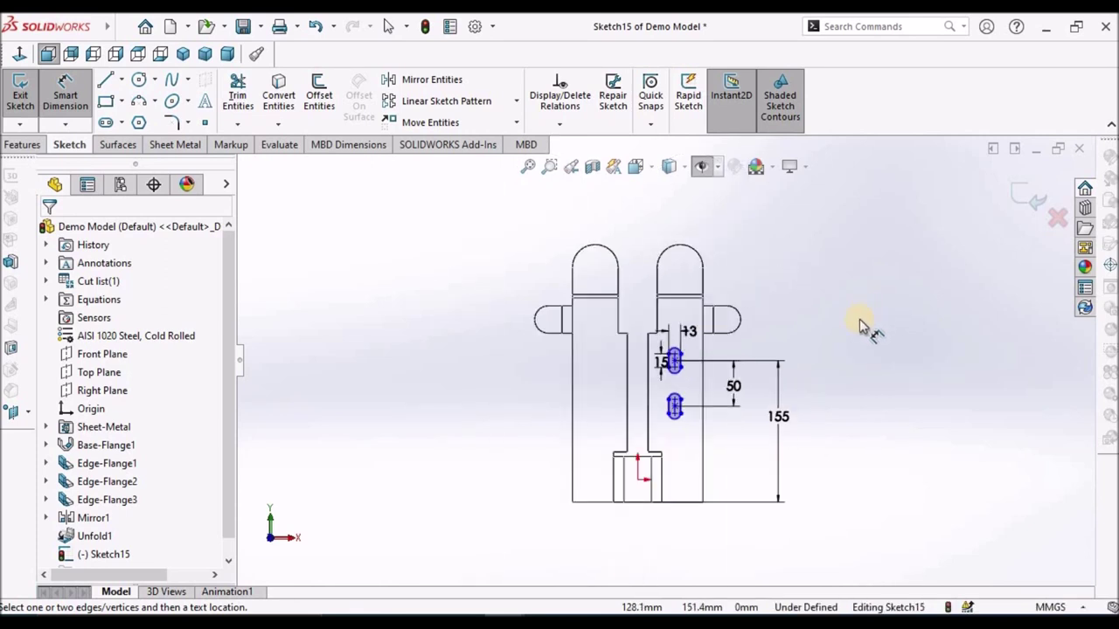
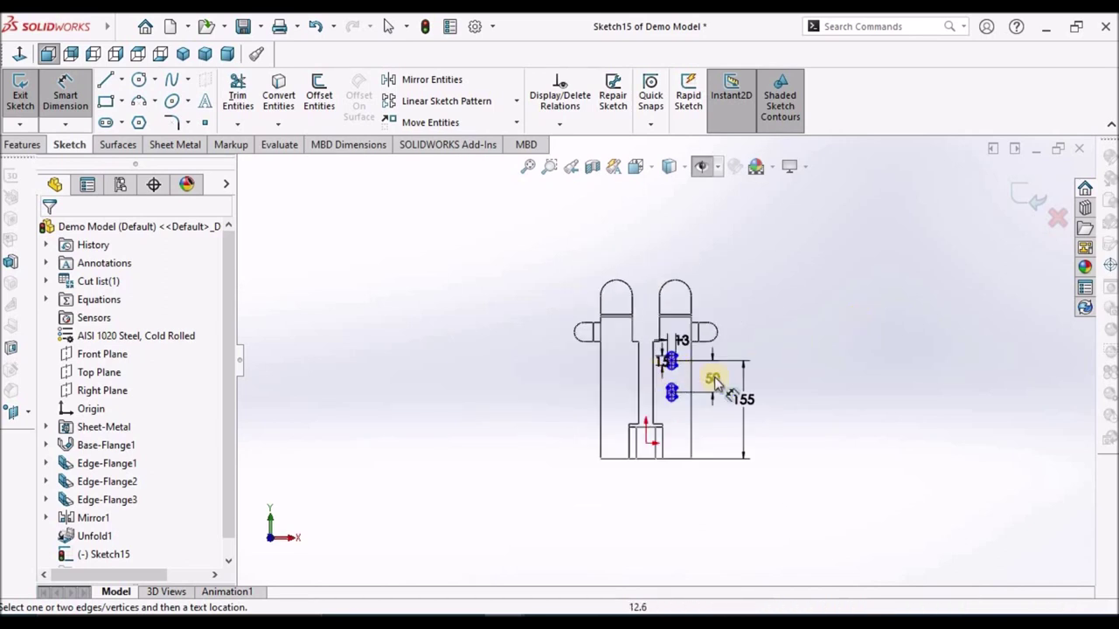
Dimension the lower slot centre 25 mm from the right leg's vertical edge, then stop dimensioning
scroll(715, 383, down, 2)
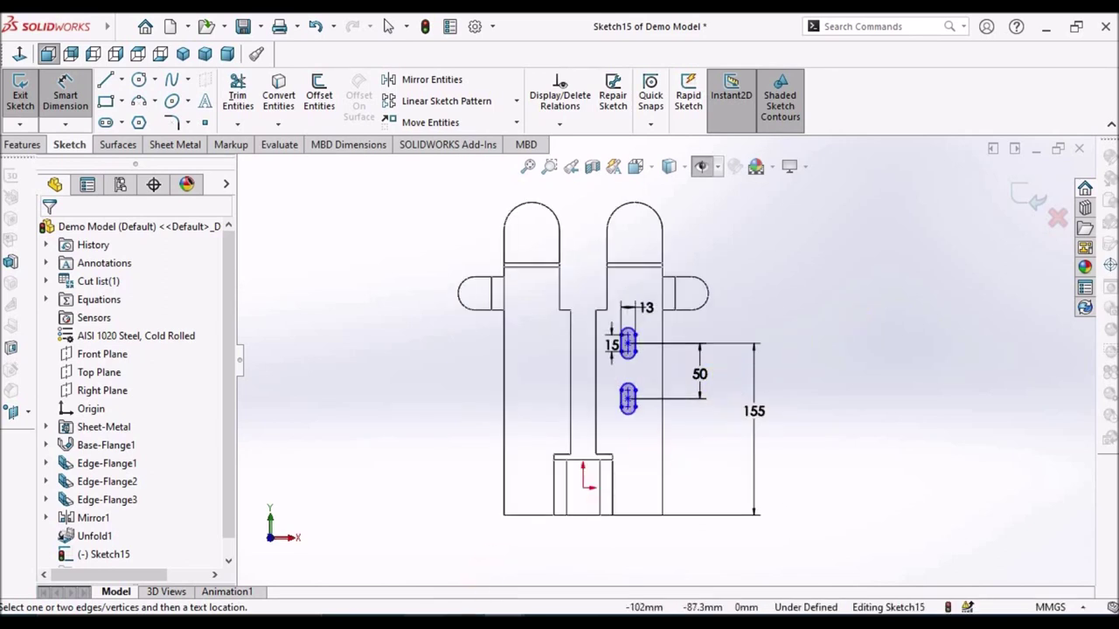
click(662, 418)
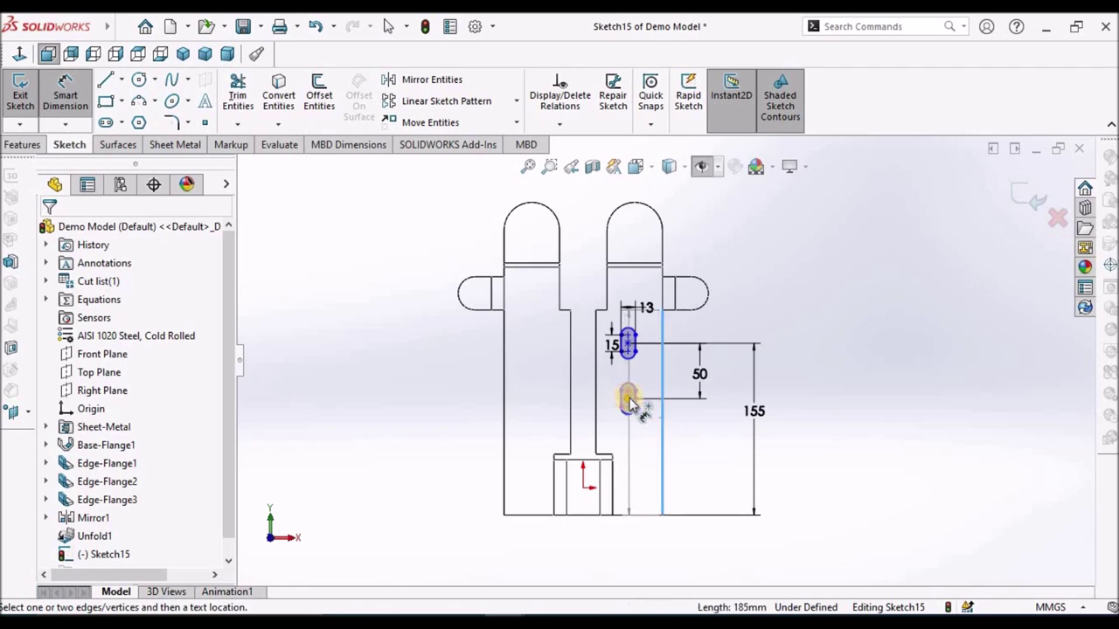
click(630, 401)
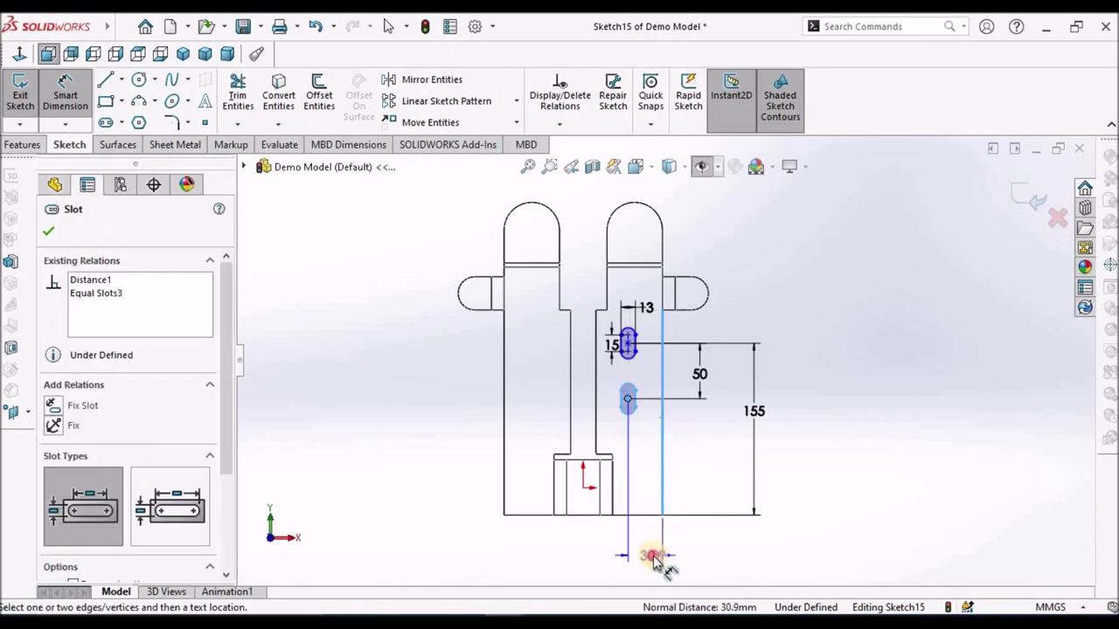
click(651, 559)
click(654, 560)
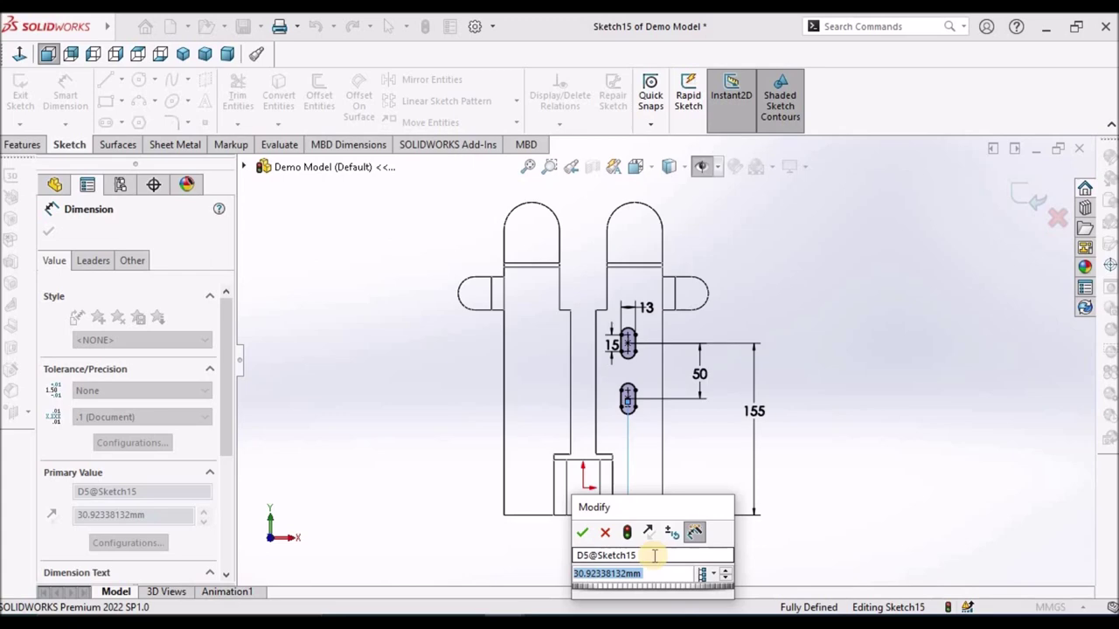
text(25)
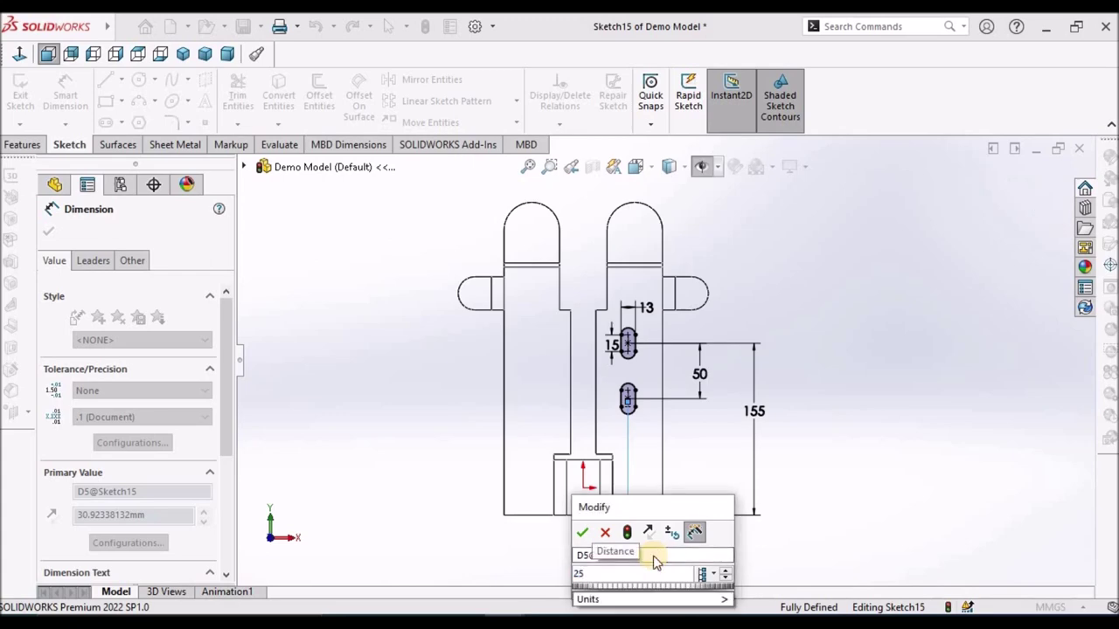
key(Return)
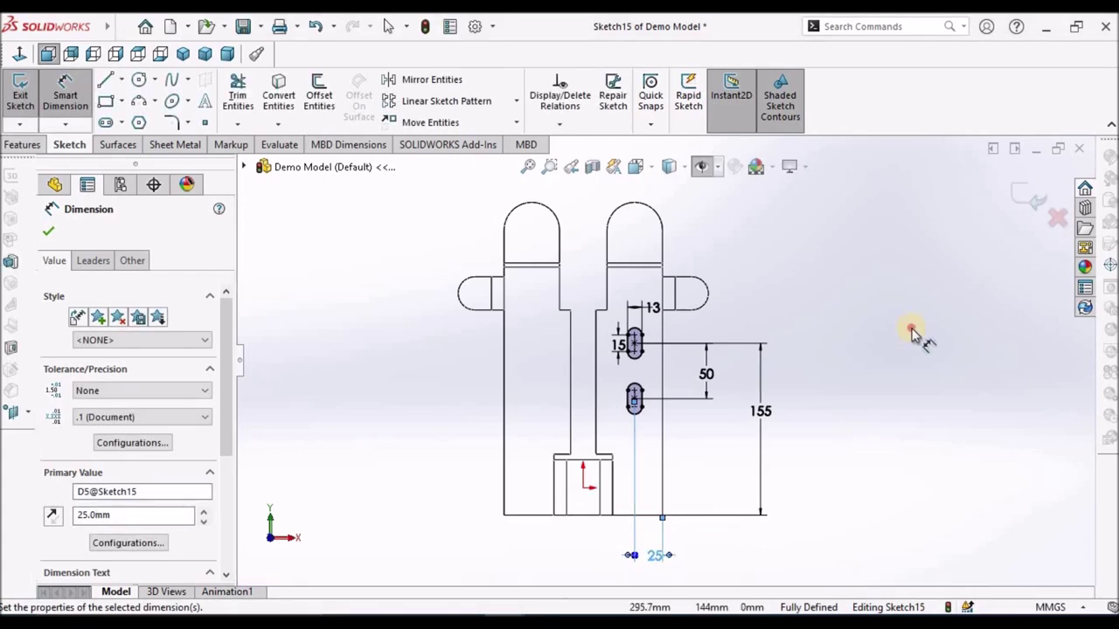
right_click(789, 278)
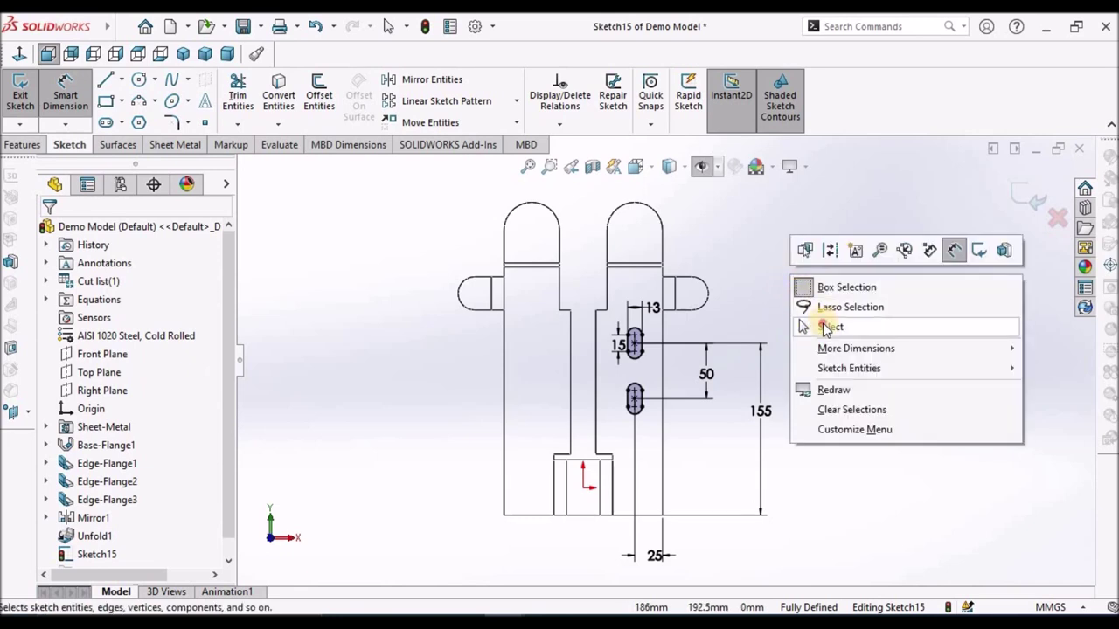
click(822, 323)
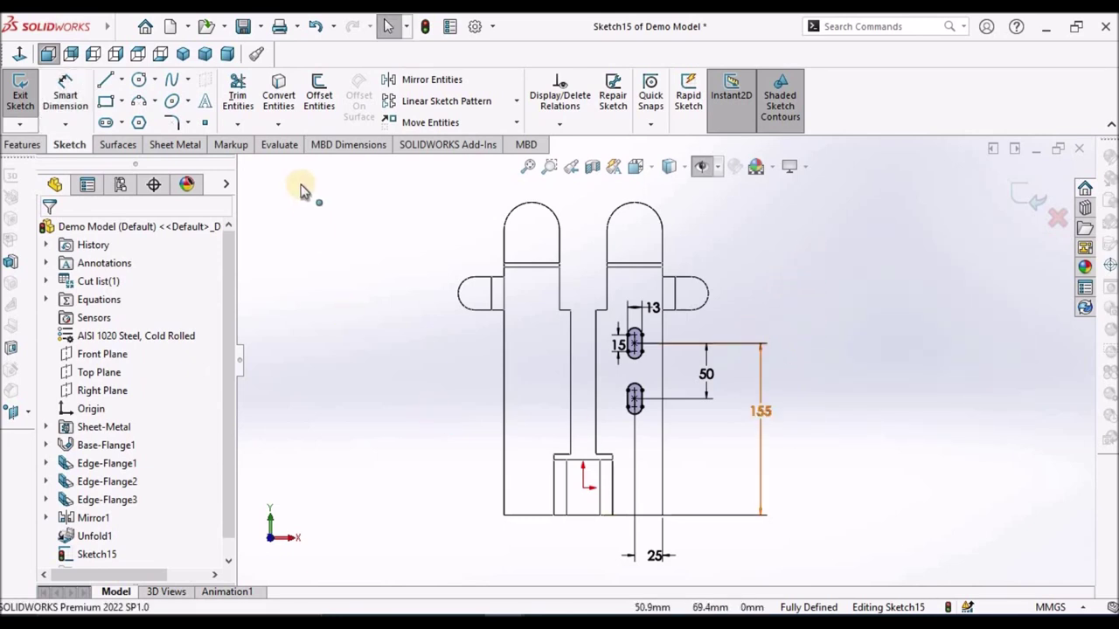
Abandon a centerline from the bottom edge midpoint and box-select both slots with their dimensions
click(123, 82)
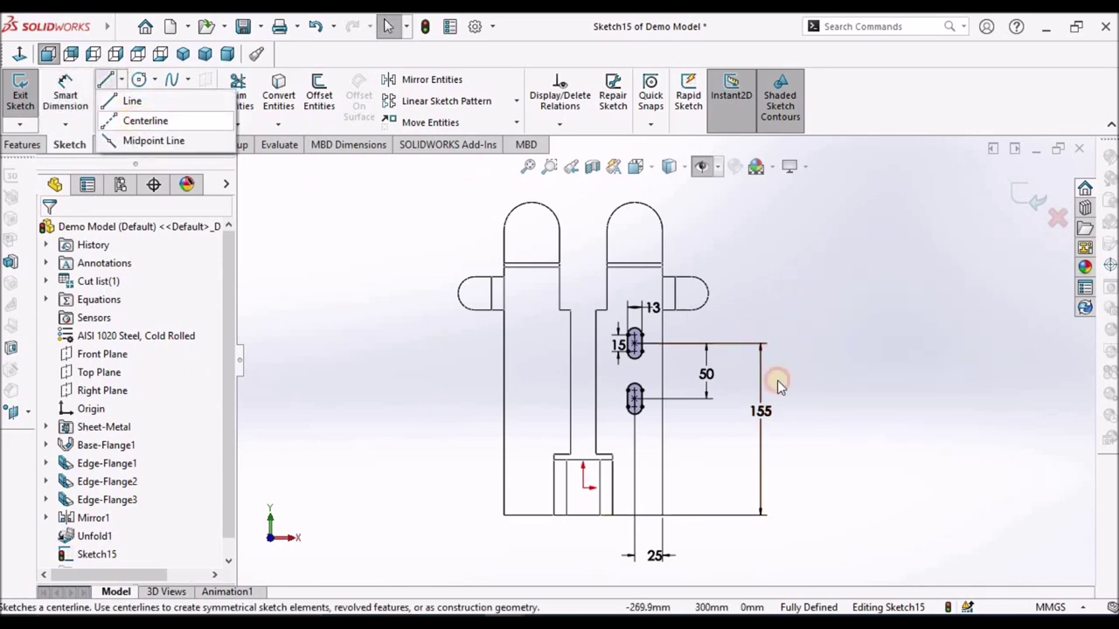
click(145, 120)
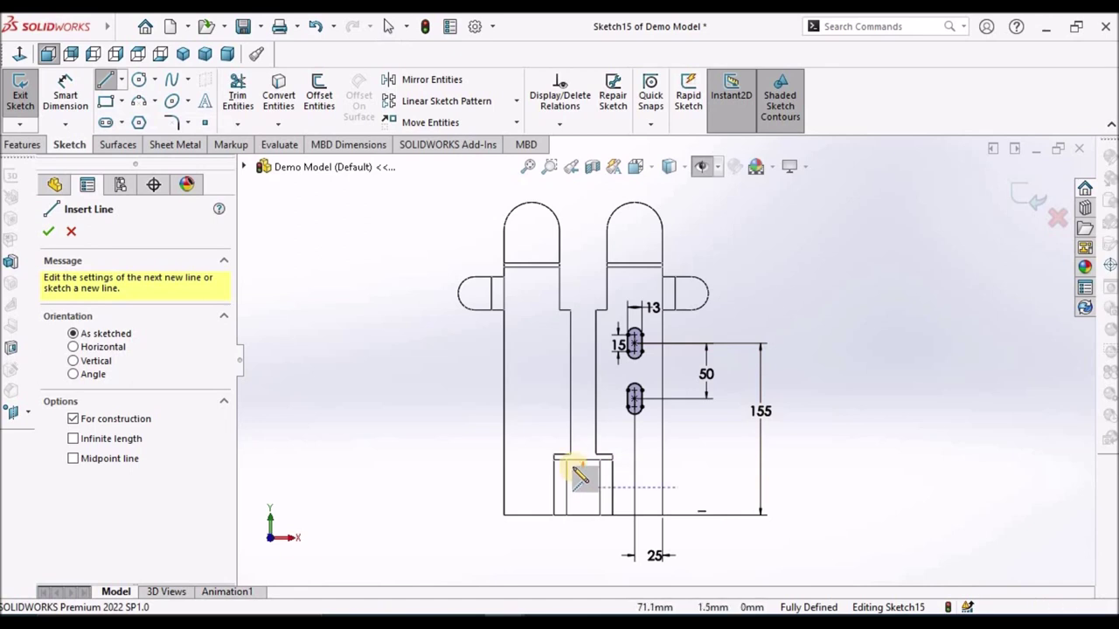
click(583, 514)
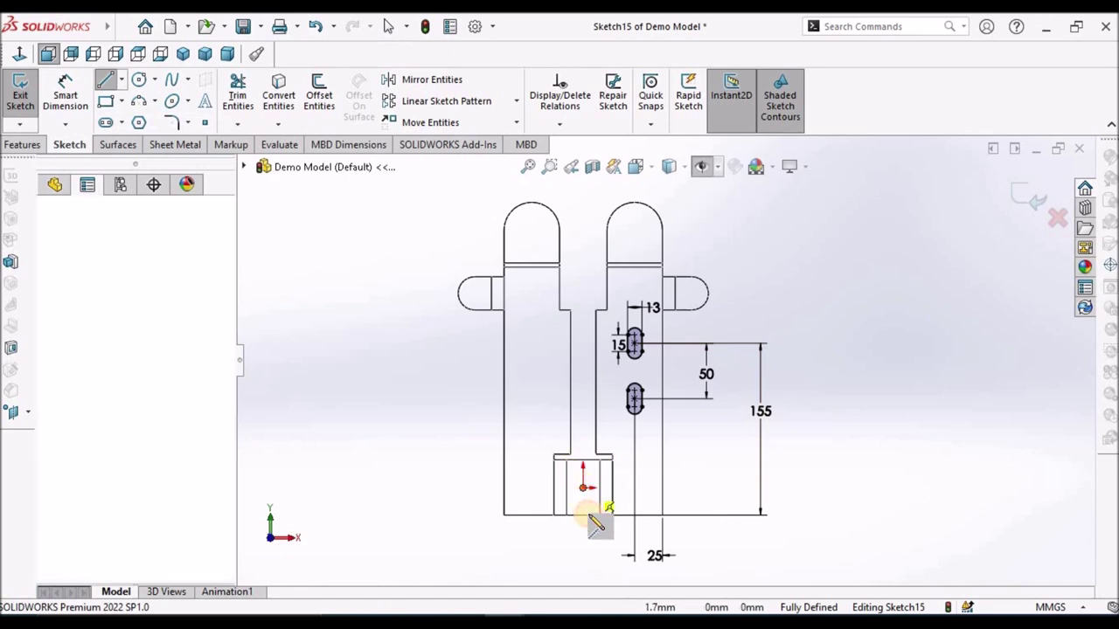
right_click(909, 226)
key(Escape)
drag(672, 383, 611, 446)
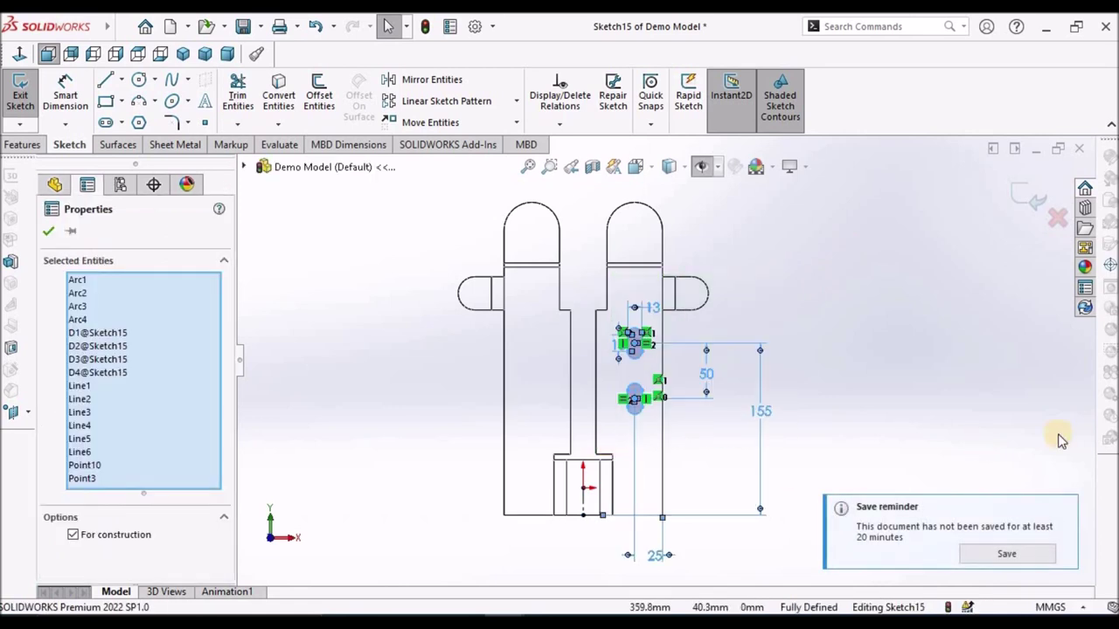
click(280, 83)
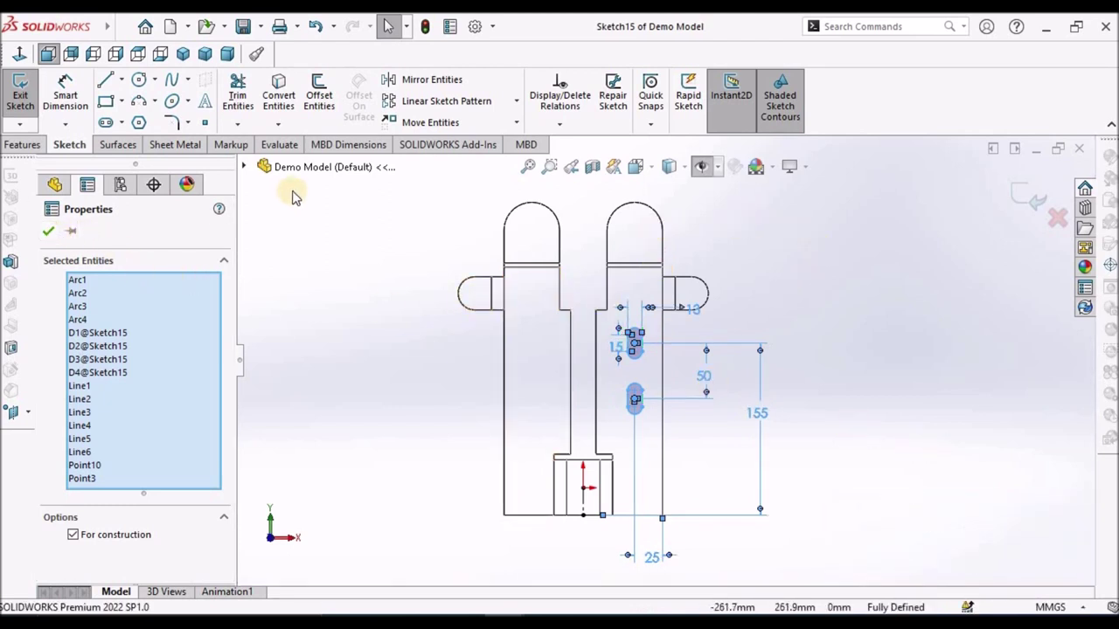
Start Mirror Entities on the two slots and remove the stray Line9 from the list
click(416, 80)
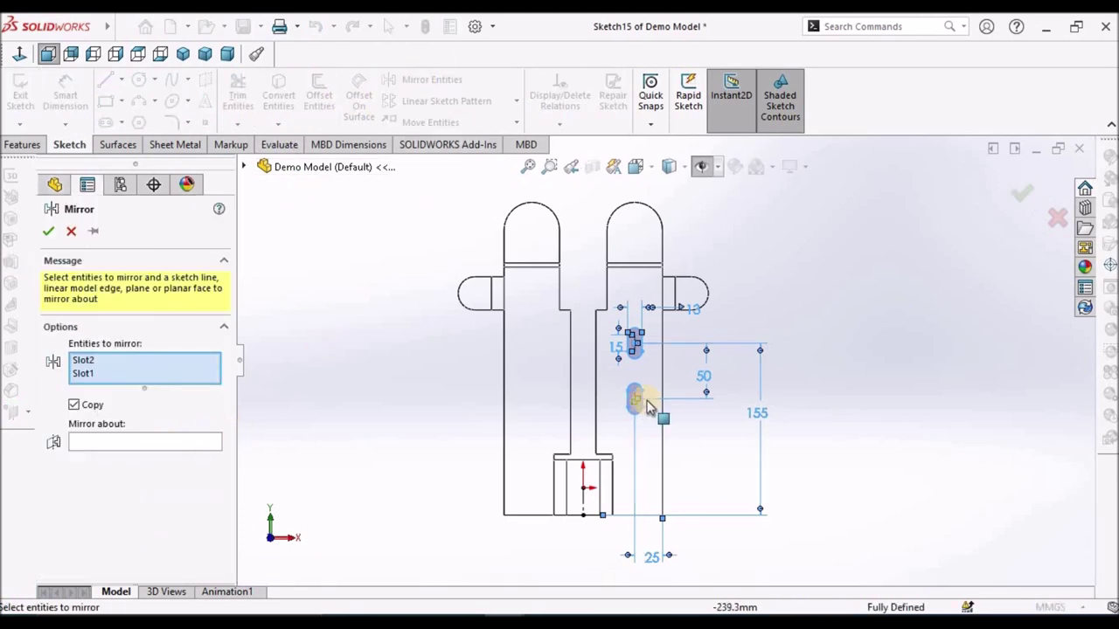
click(581, 502)
click(108, 395)
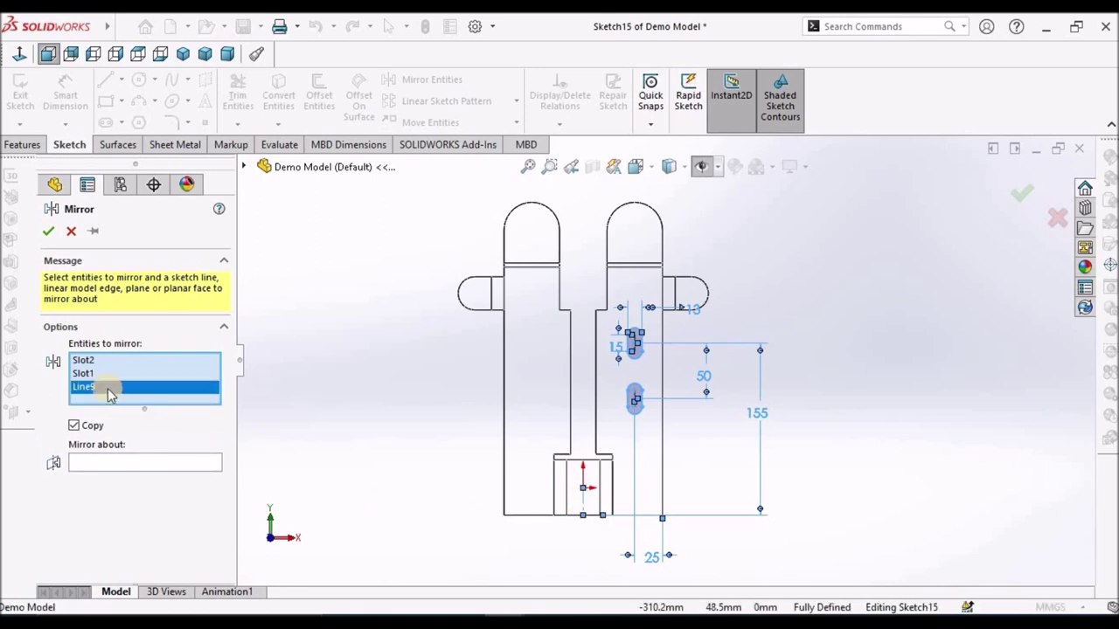
right_click(83, 387)
click(83, 388)
right_click(87, 393)
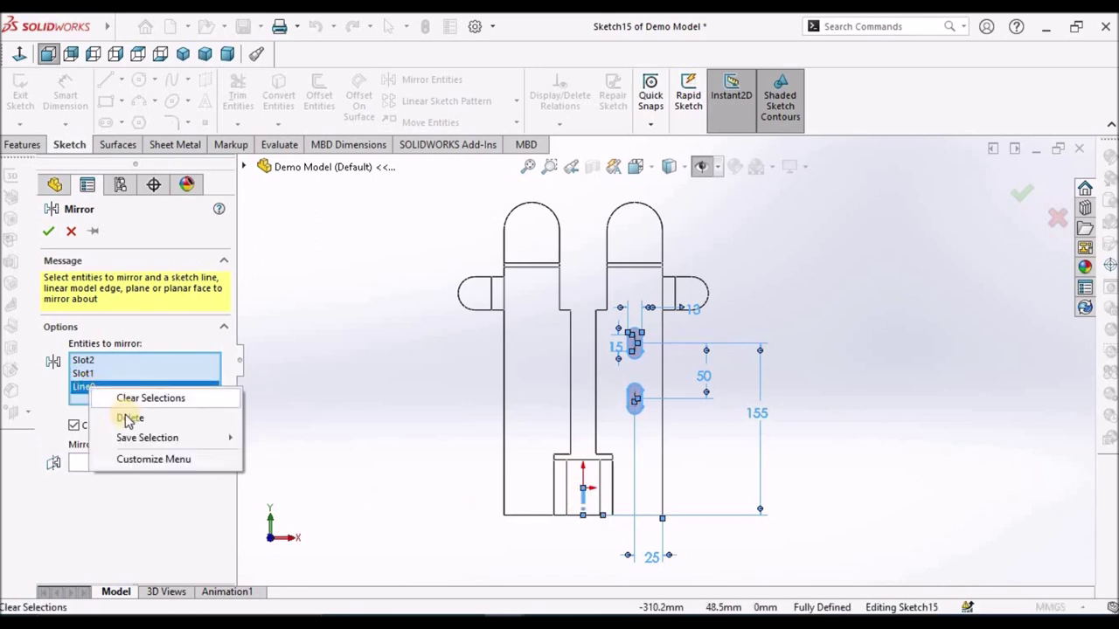
click(103, 418)
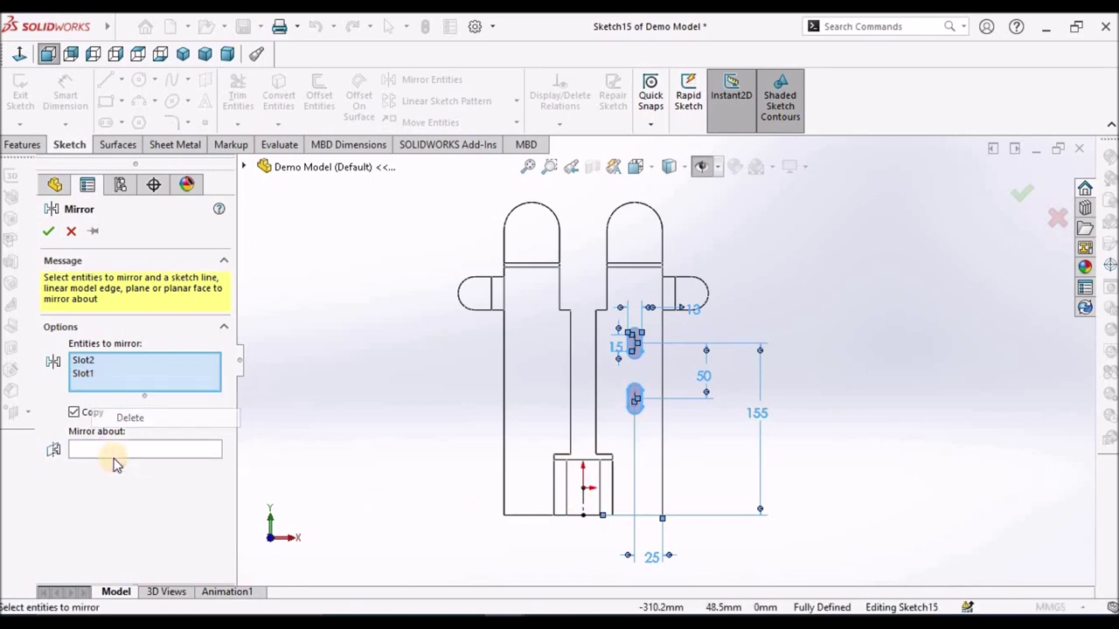
Mirror the slots about the vertical centerline, confirm, and exit Sketch15
click(171, 446)
click(584, 503)
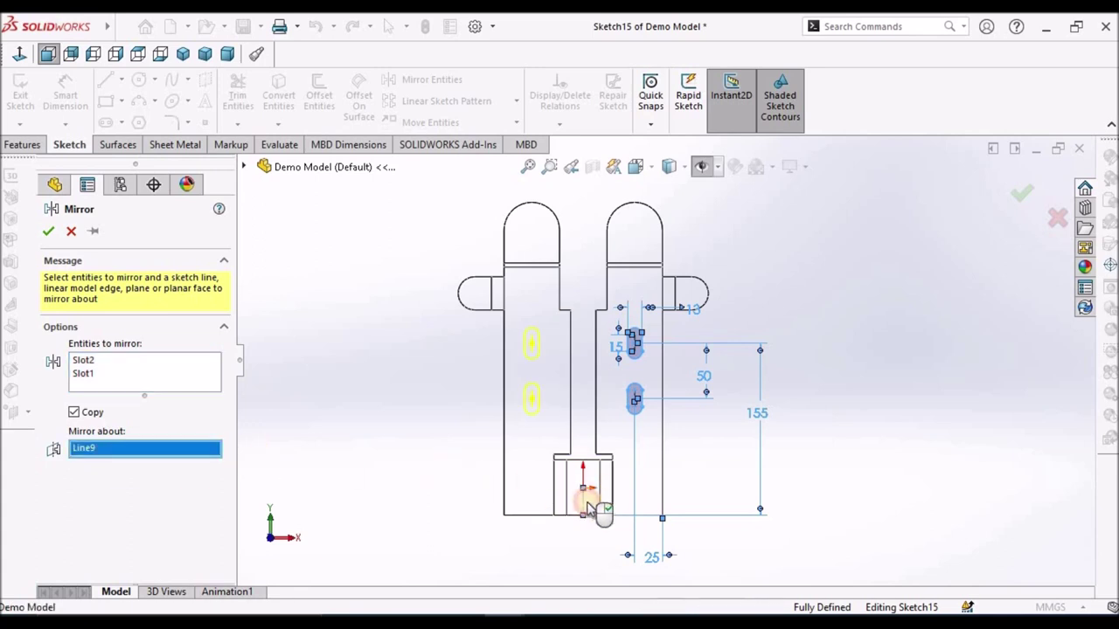
right_click(791, 265)
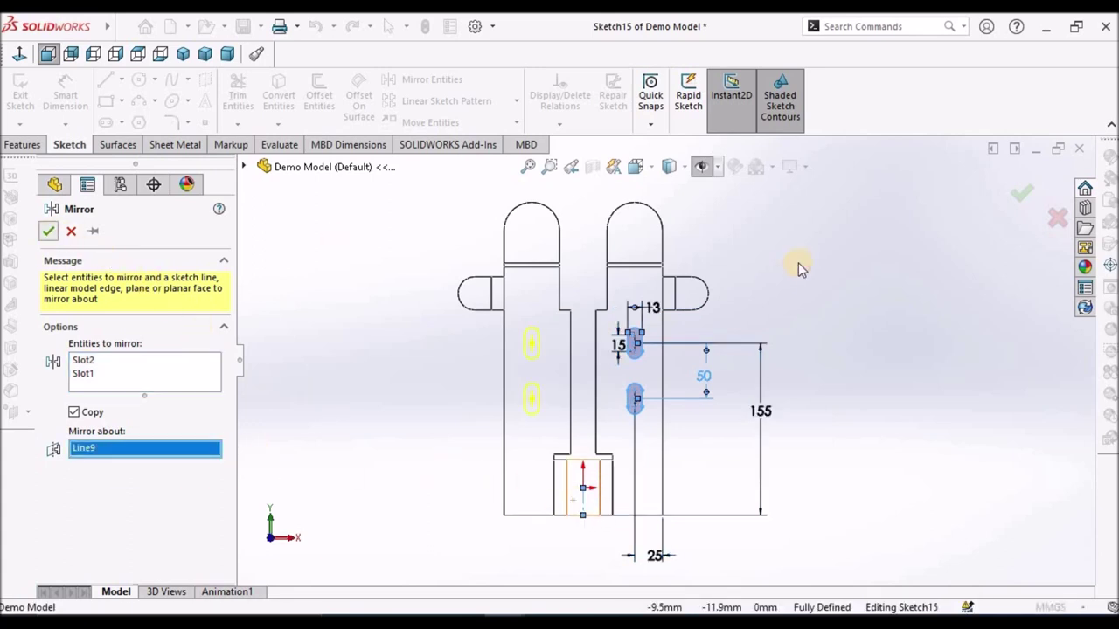
right_click(877, 252)
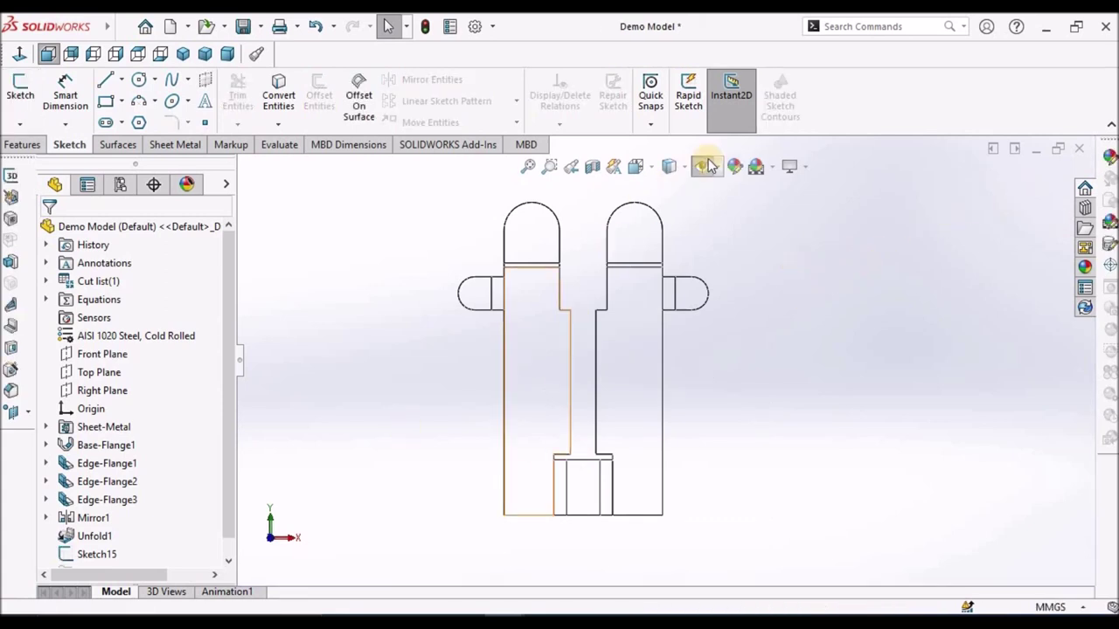
Show the part Shaded With Edges and extrude-cut Sketch15's slots linked to sheet thickness
click(682, 175)
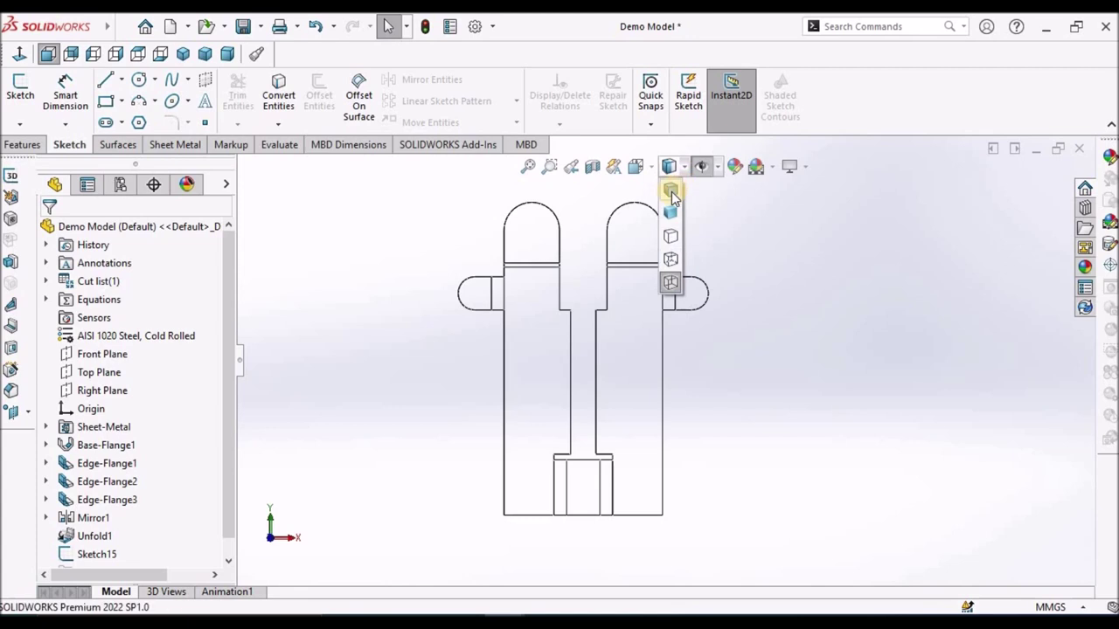
click(671, 192)
click(92, 554)
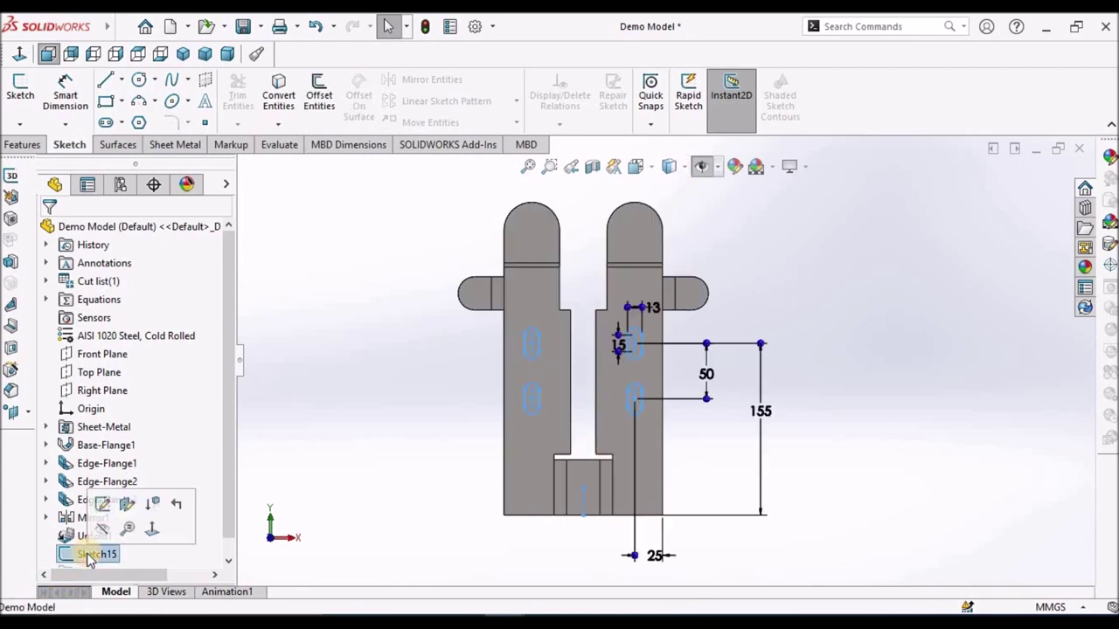
click(178, 144)
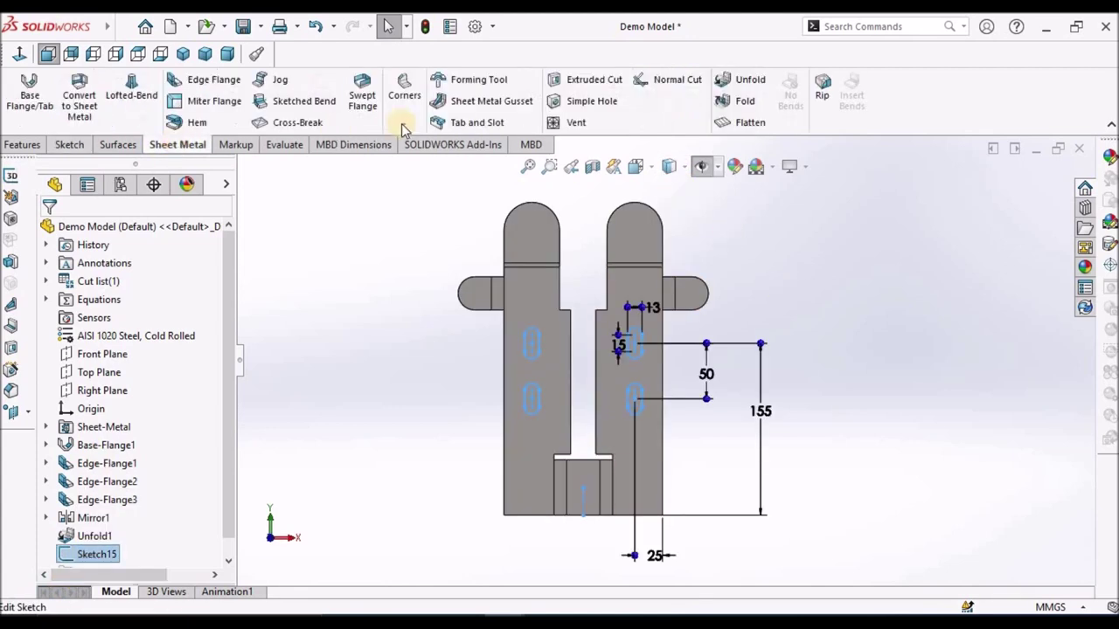
click(579, 80)
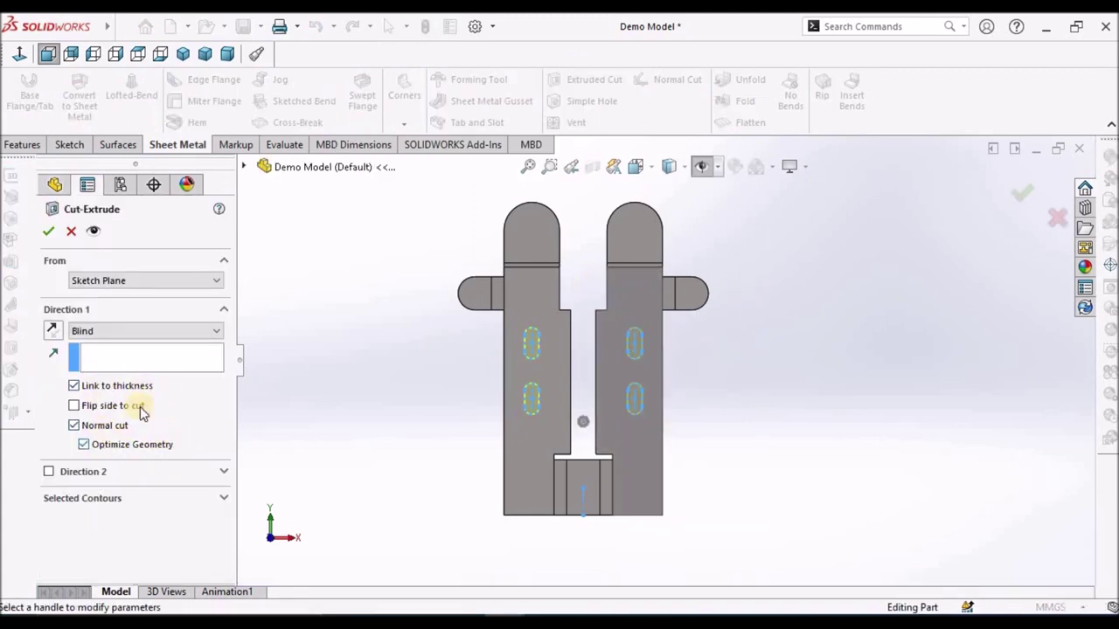
click(49, 233)
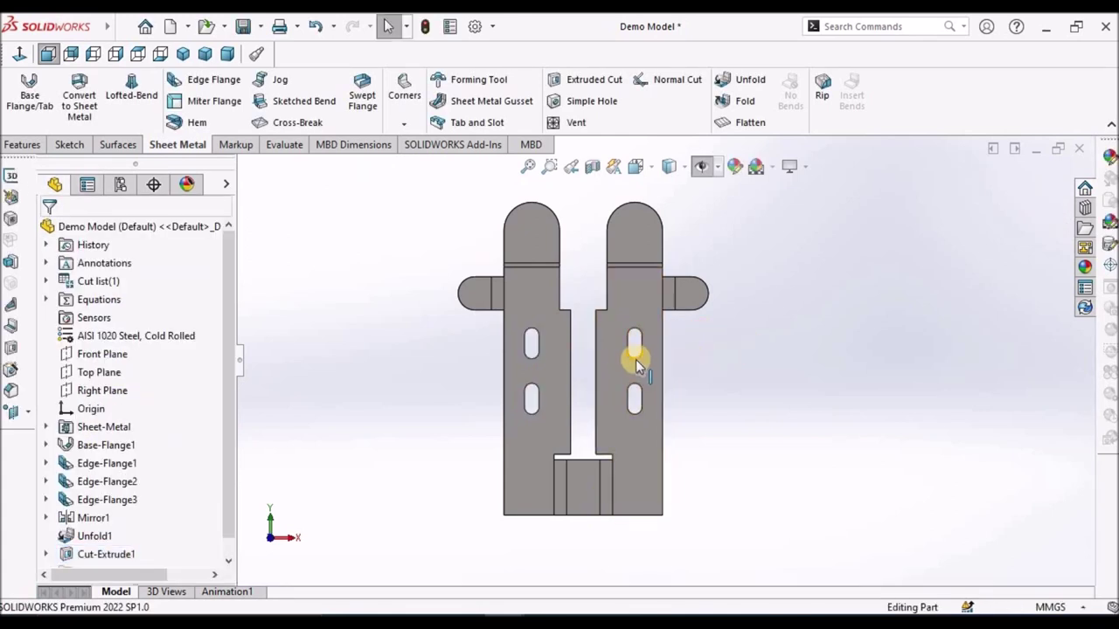
scroll(636, 359, down, 5)
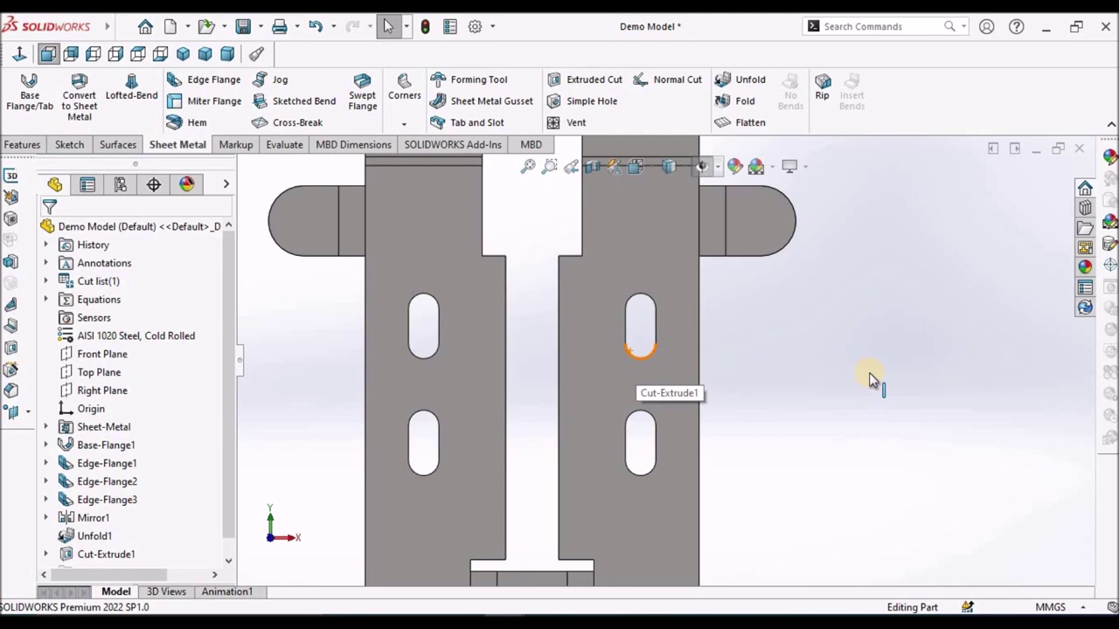
scroll(827, 391, up, 3)
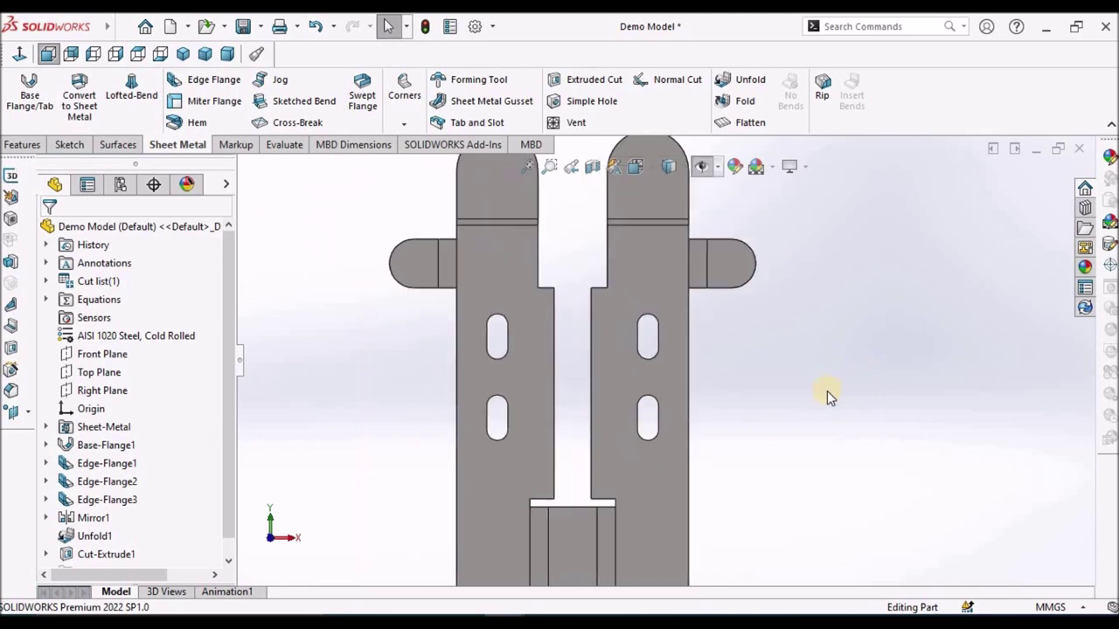
click(667, 267)
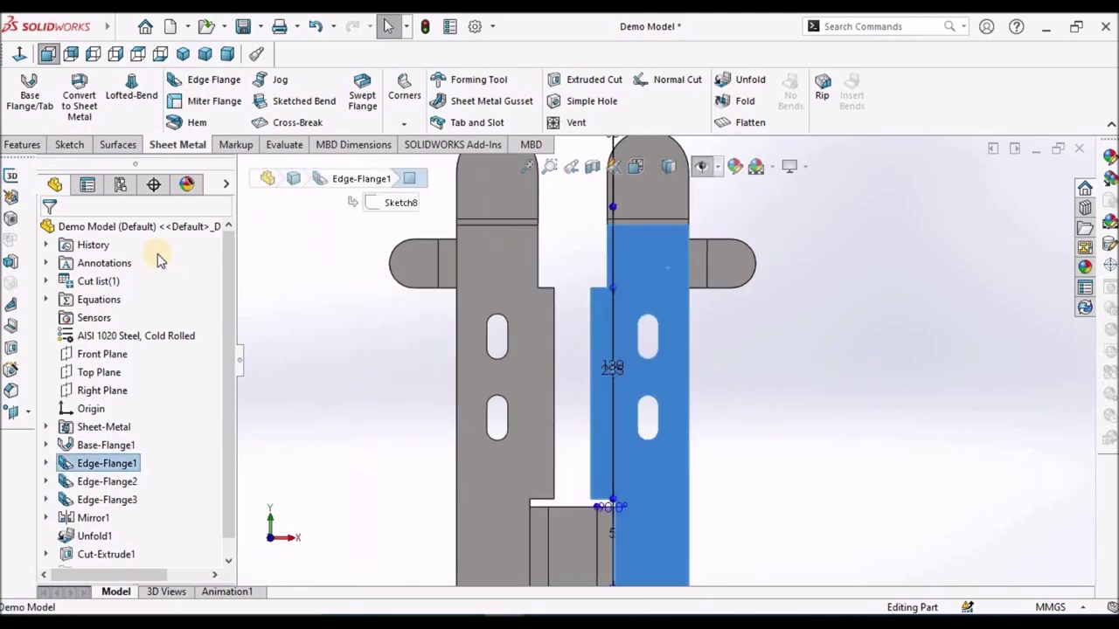
Start a sketch on the flange face and draw a corner rectangle from the slot bottom past the edge
click(69, 144)
click(19, 96)
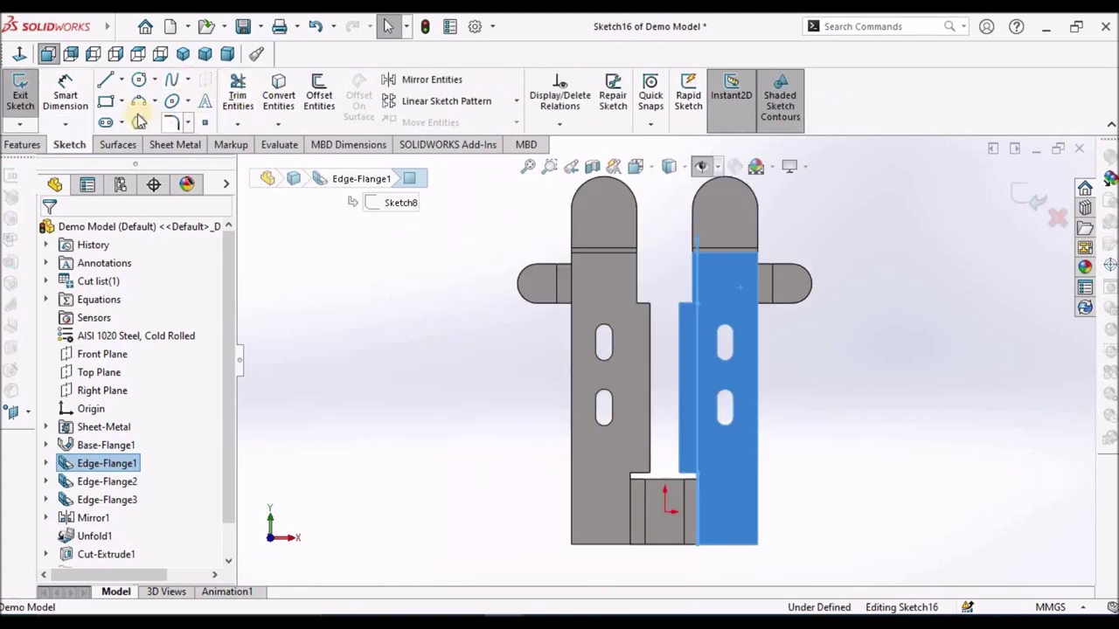
click(106, 103)
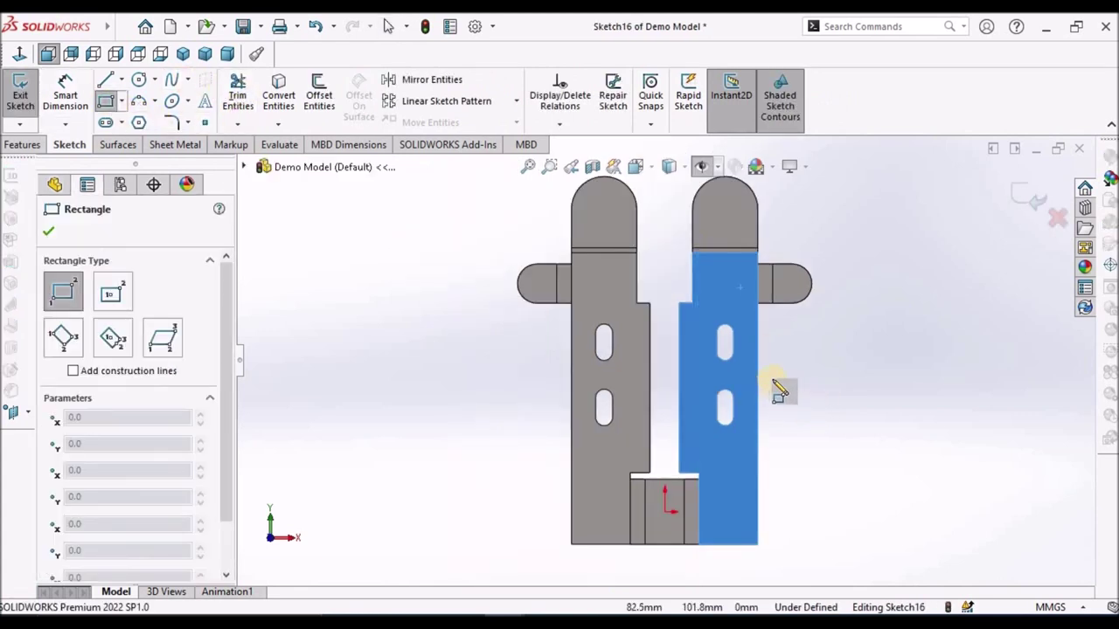
scroll(708, 330, down, 3)
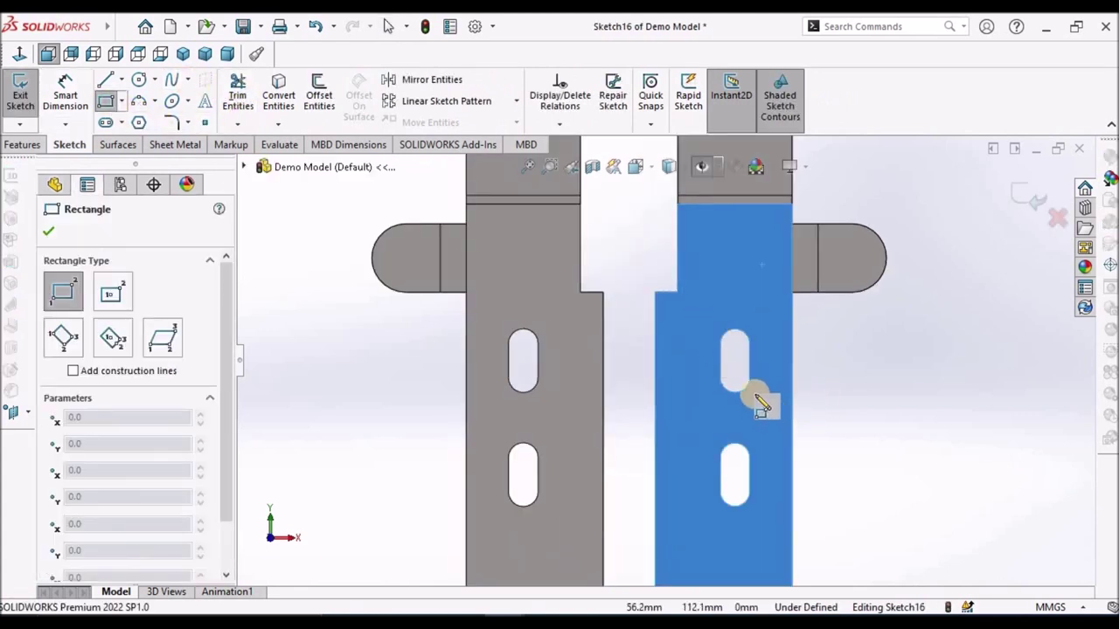
scroll(734, 404, down, 5)
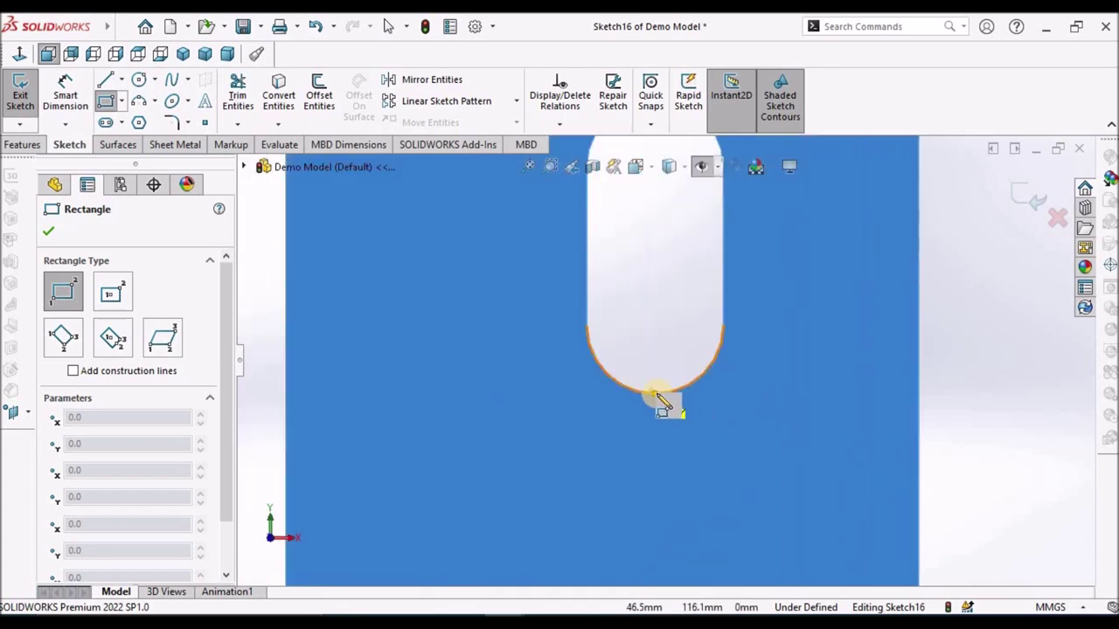
click(662, 400)
scroll(892, 288, up, 3)
scroll(901, 262, down, 2)
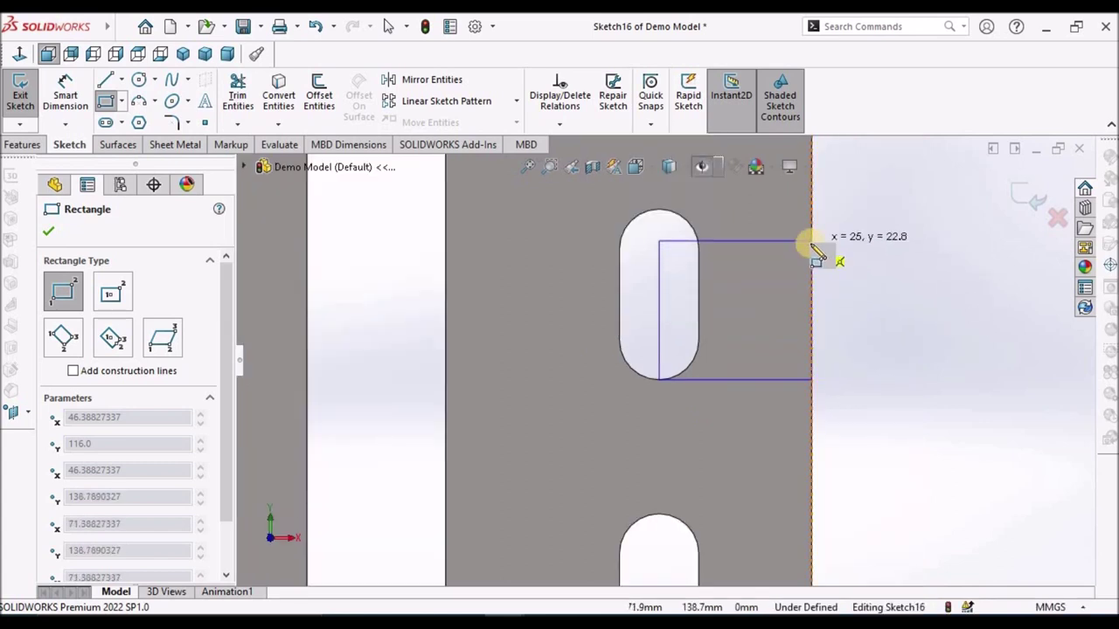
click(852, 269)
right_click(909, 324)
click(906, 326)
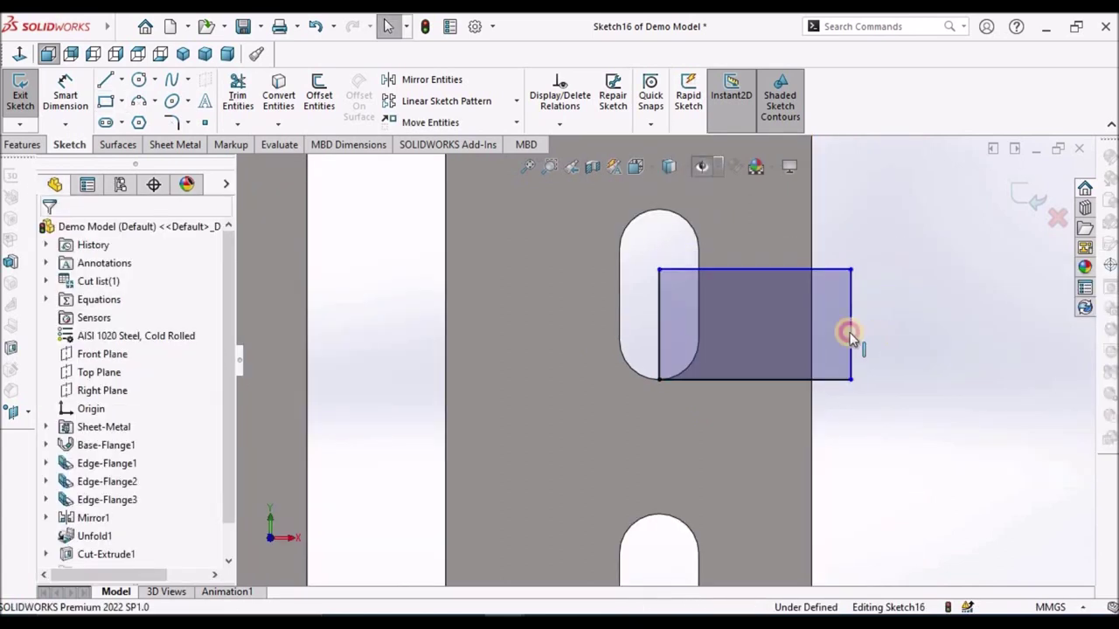
Make the rectangle's right edge collinear with the part's outer edge
click(852, 315)
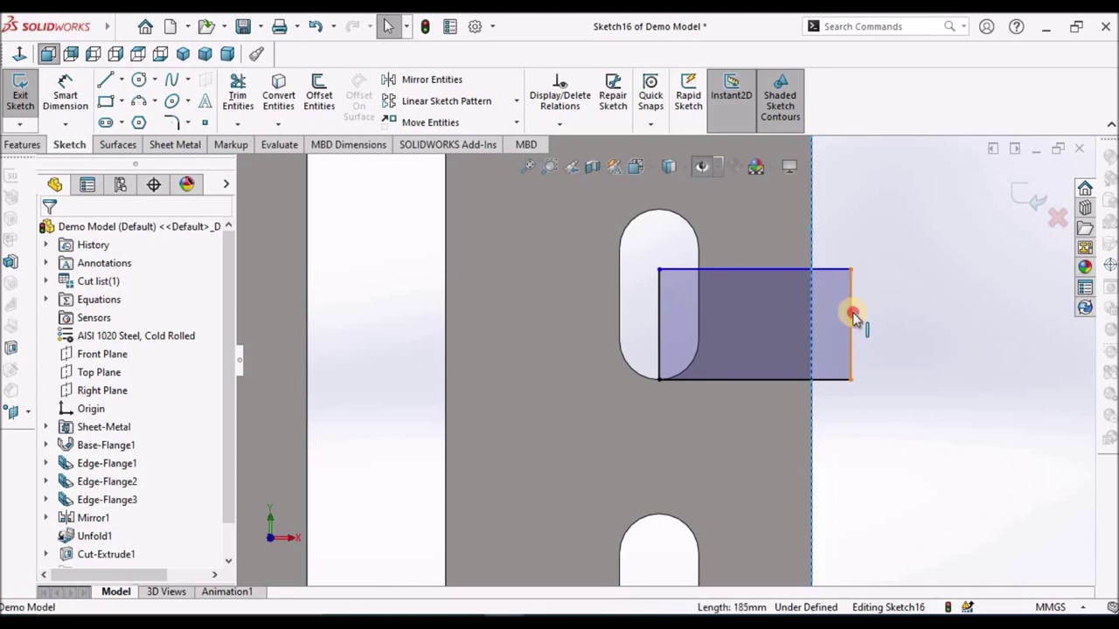
ctrl+click(308, 402)
click(87, 499)
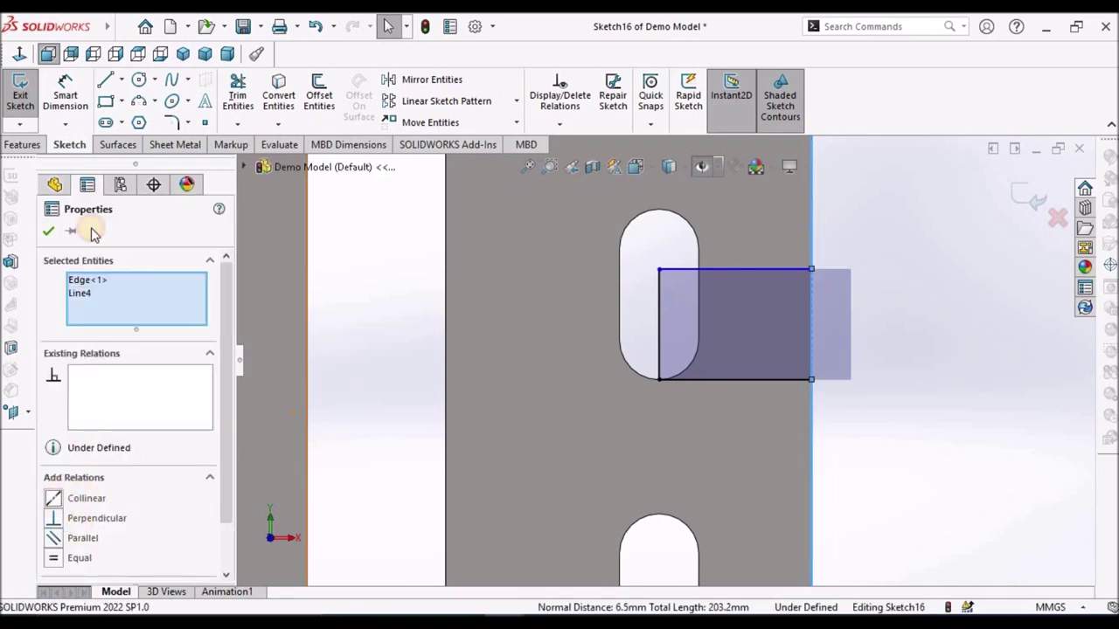
click(49, 232)
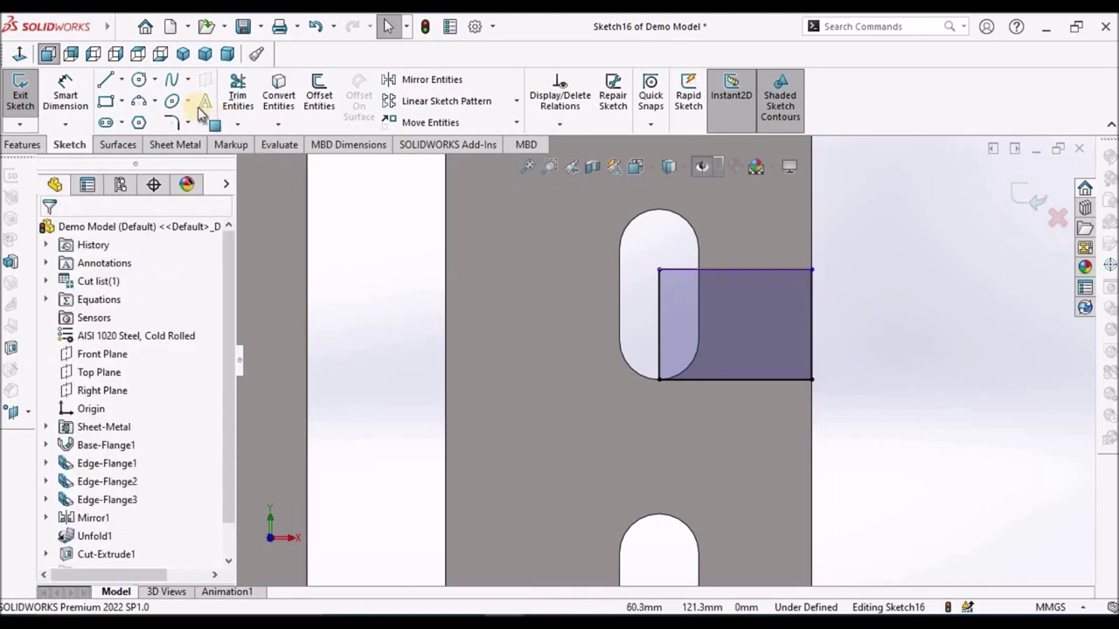
Dimension the rectangle's height to 12 mm so Sketch16 is fully defined
click(66, 96)
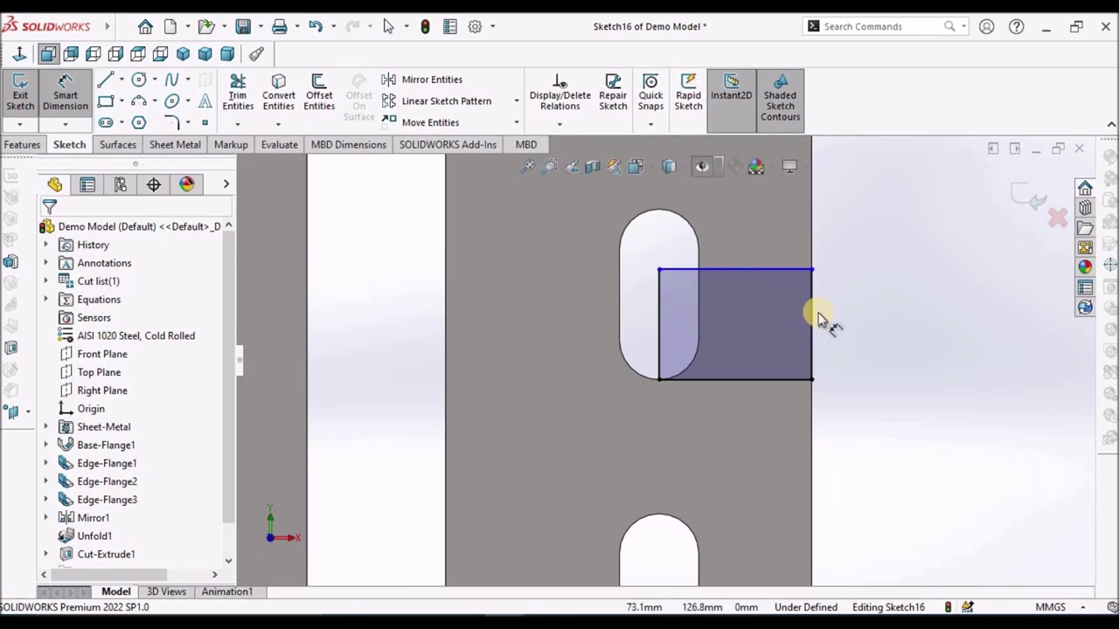
click(812, 316)
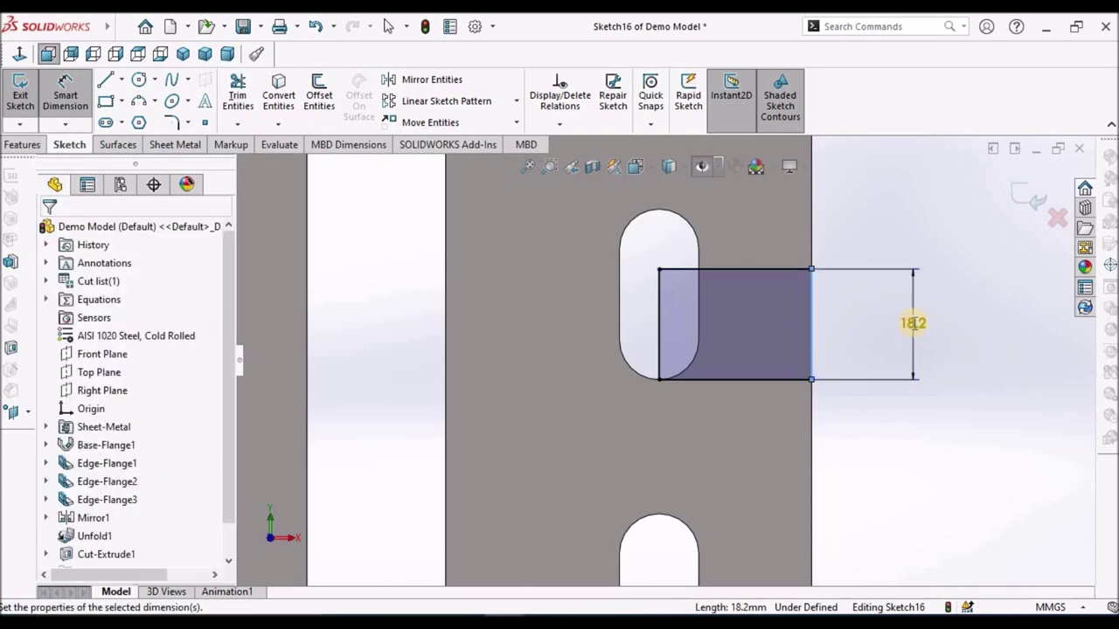
click(913, 323)
text(12)
key(Return)
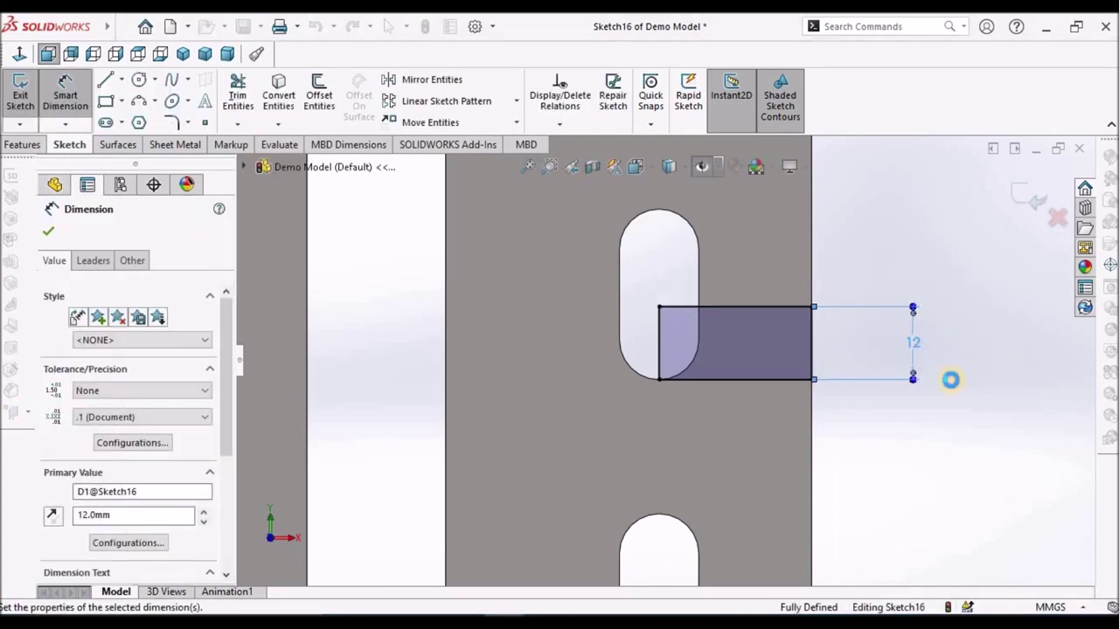
click(951, 446)
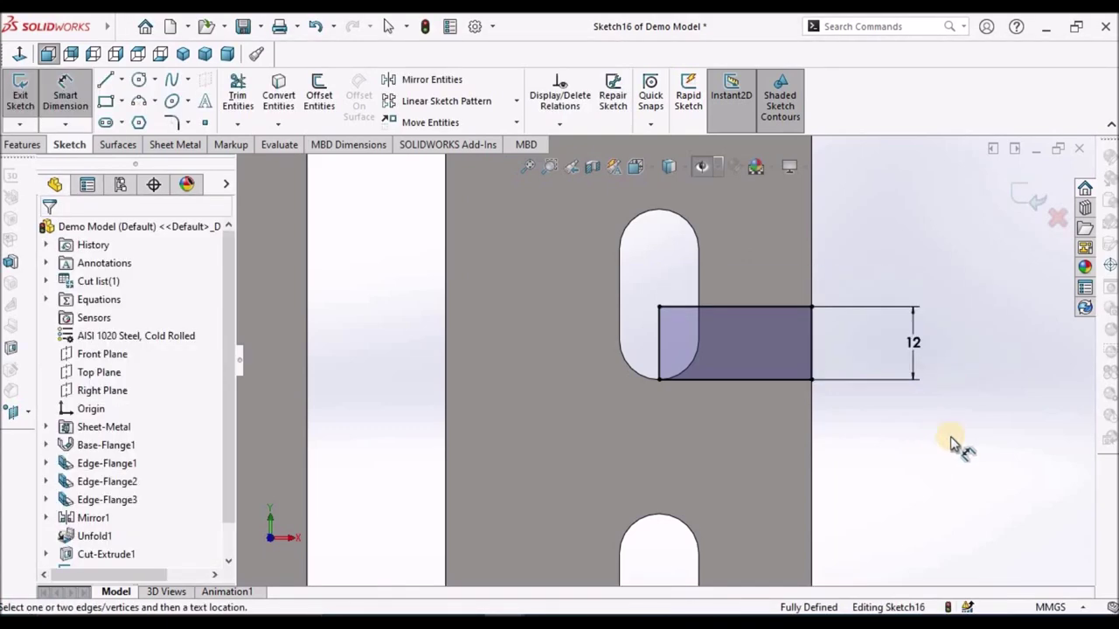
right_click(958, 327)
click(930, 376)
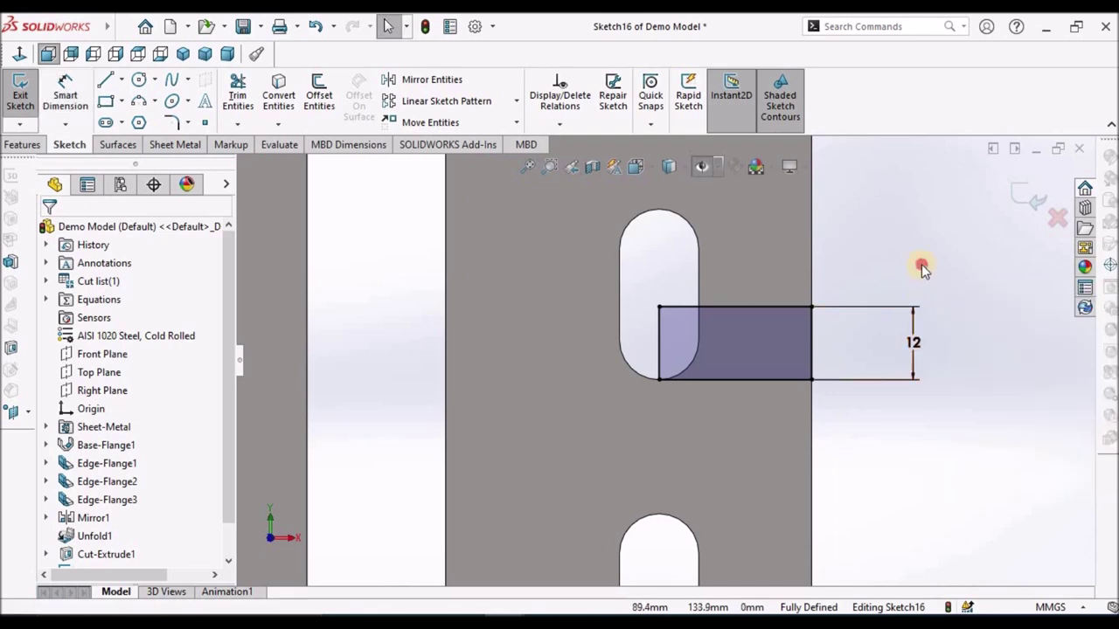
scroll(897, 288, up, 3)
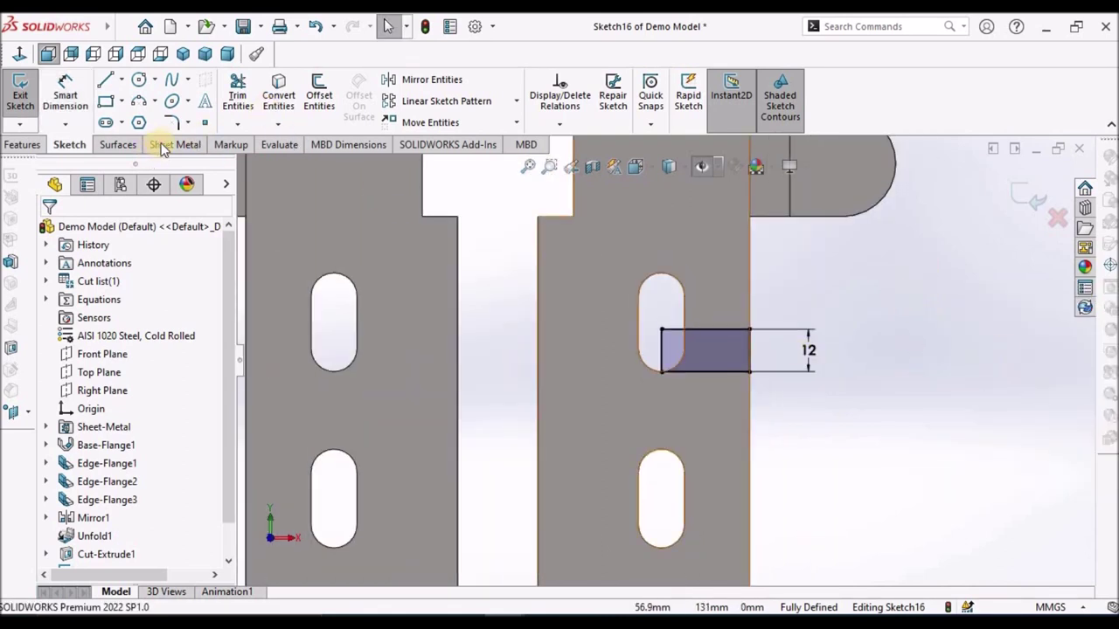
Extrude-cut the Sketch16 rectangle through the part as Cut-Extrude2
click(170, 145)
click(595, 79)
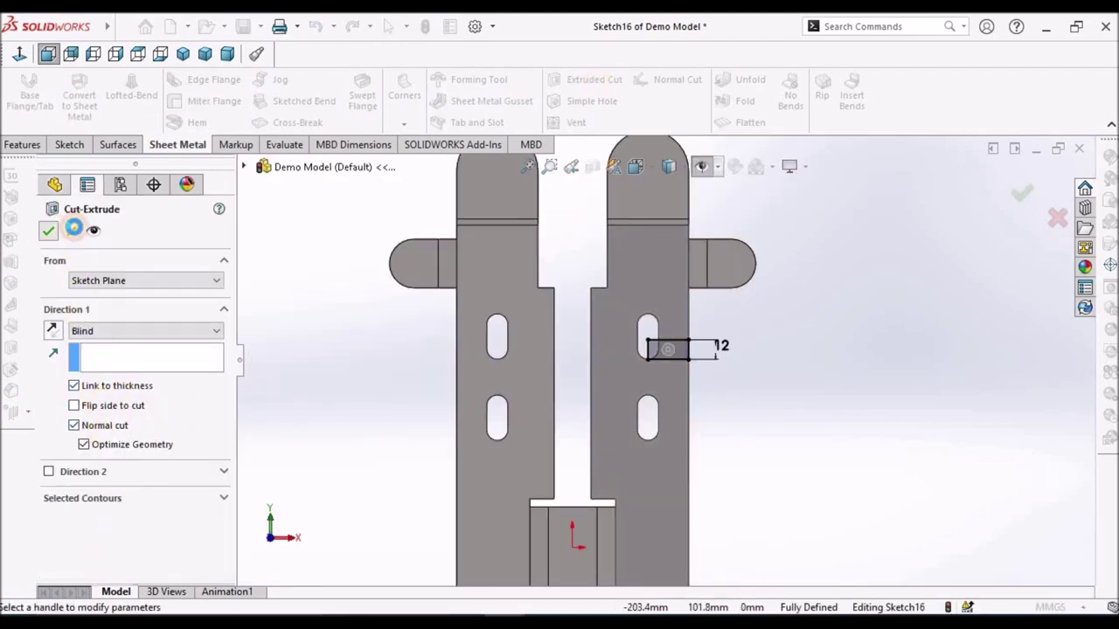
click(52, 228)
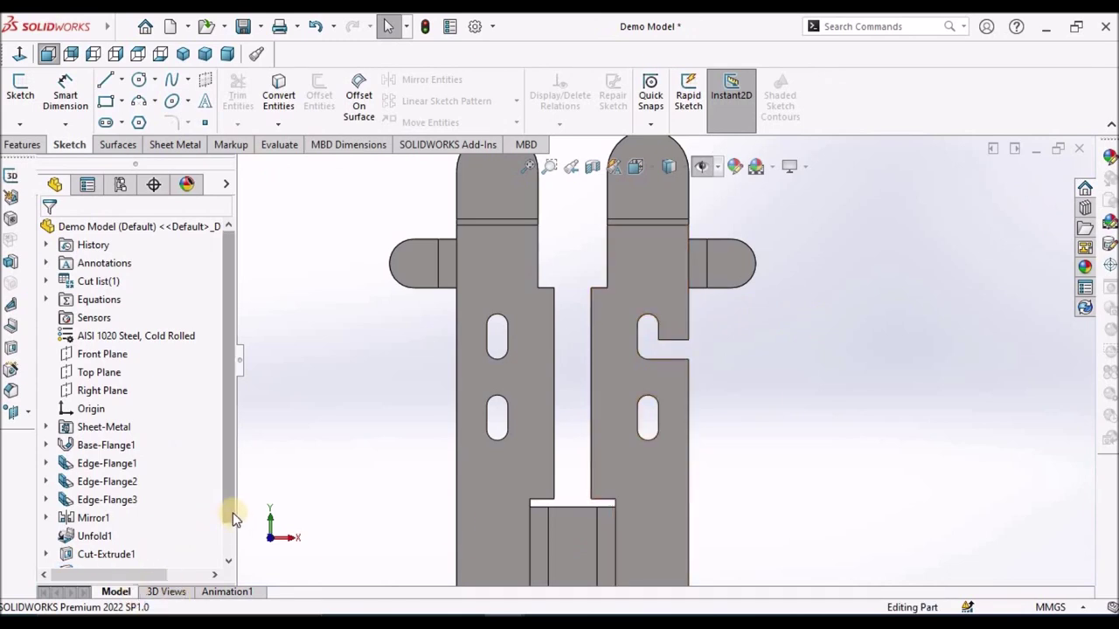
Expand Cut-Extrude2 in the FeatureManager and reopen Sketch16 for editing
scroll(229, 541, down, 2)
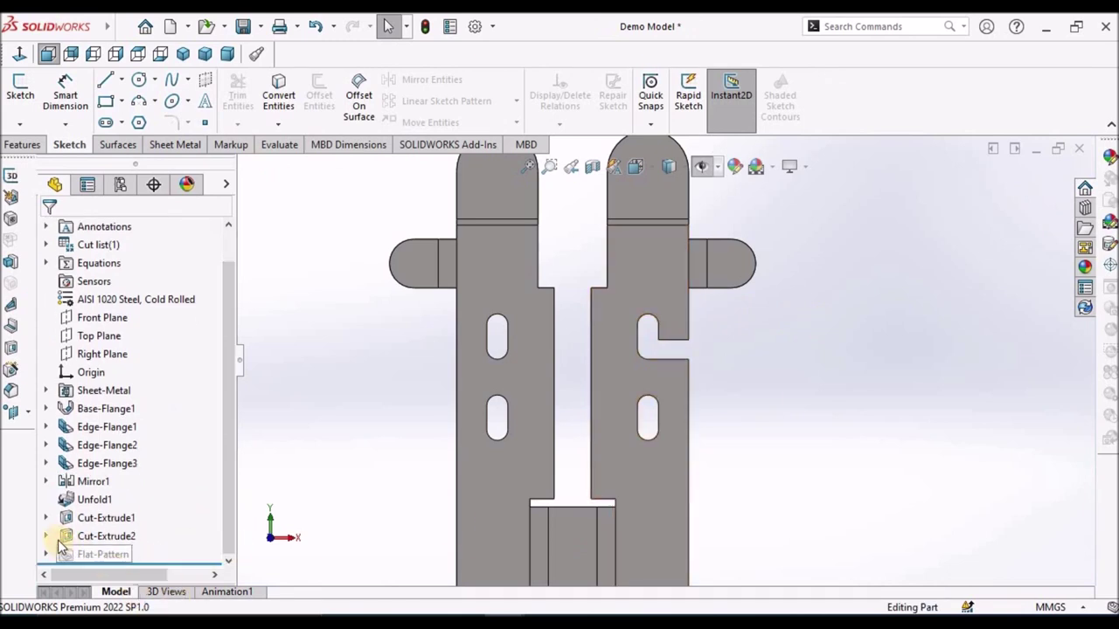
click(59, 537)
click(110, 554)
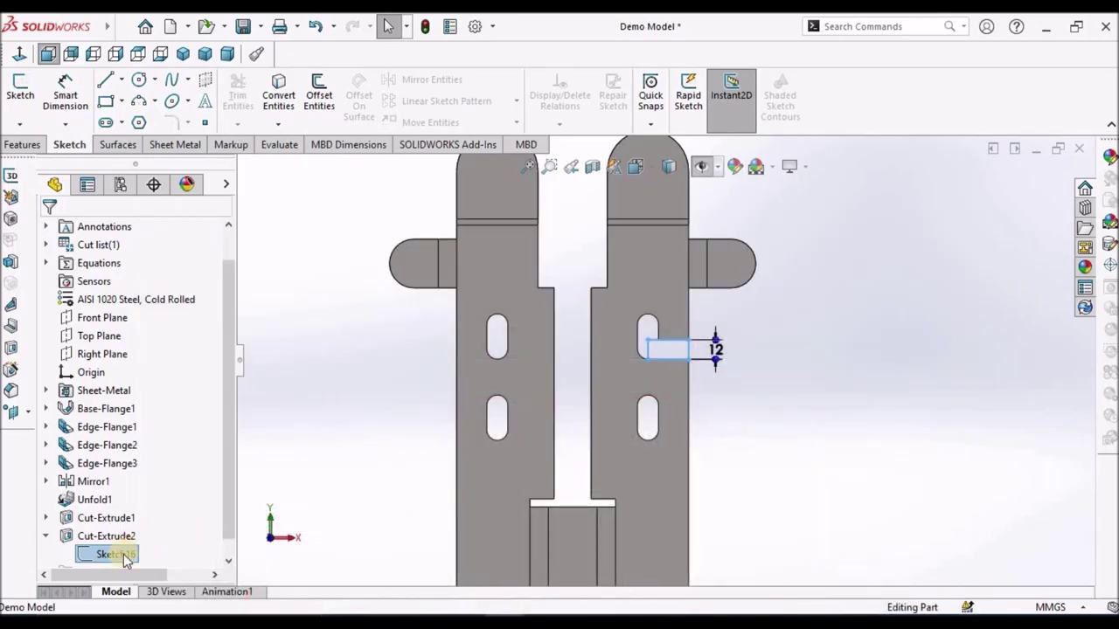
right_click(125, 558)
click(140, 309)
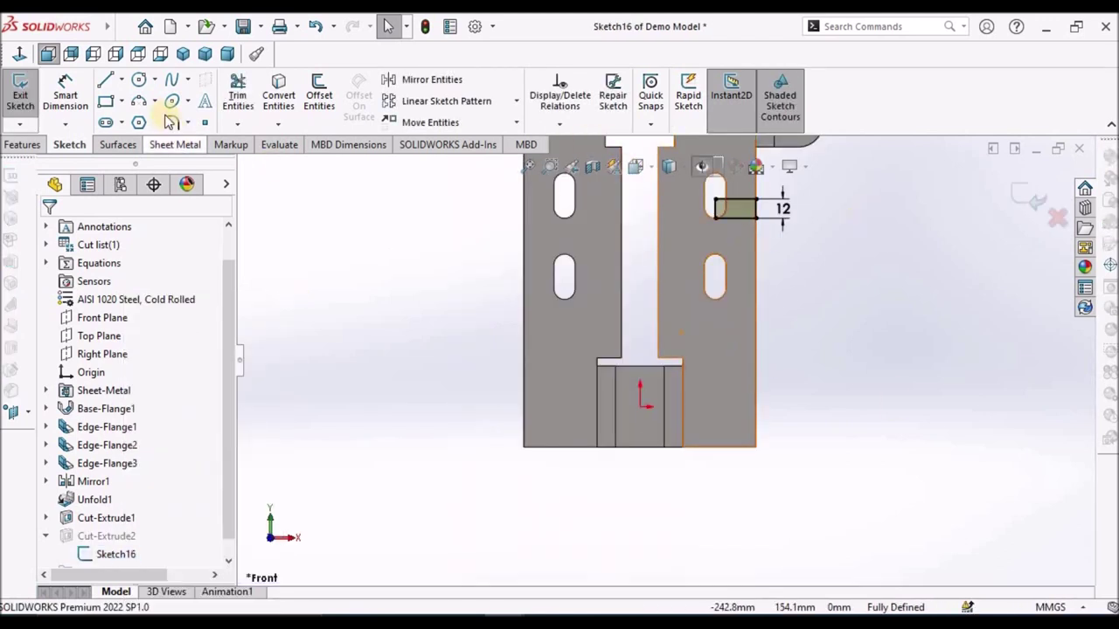
Draw a vertical centerline from the part origin down to the bottom edge
click(122, 80)
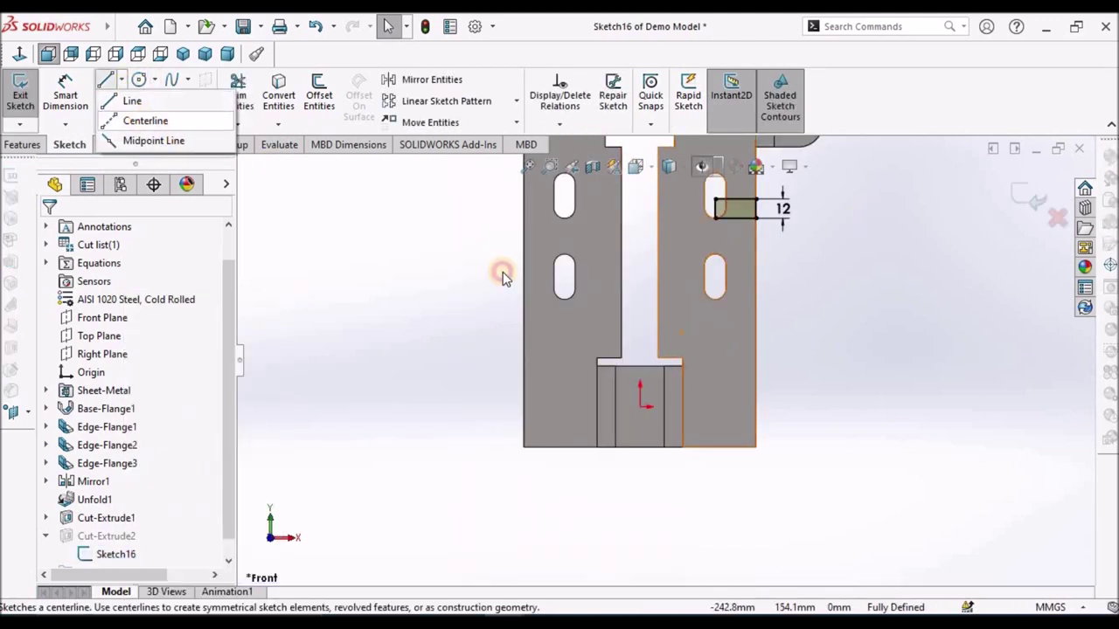
click(143, 117)
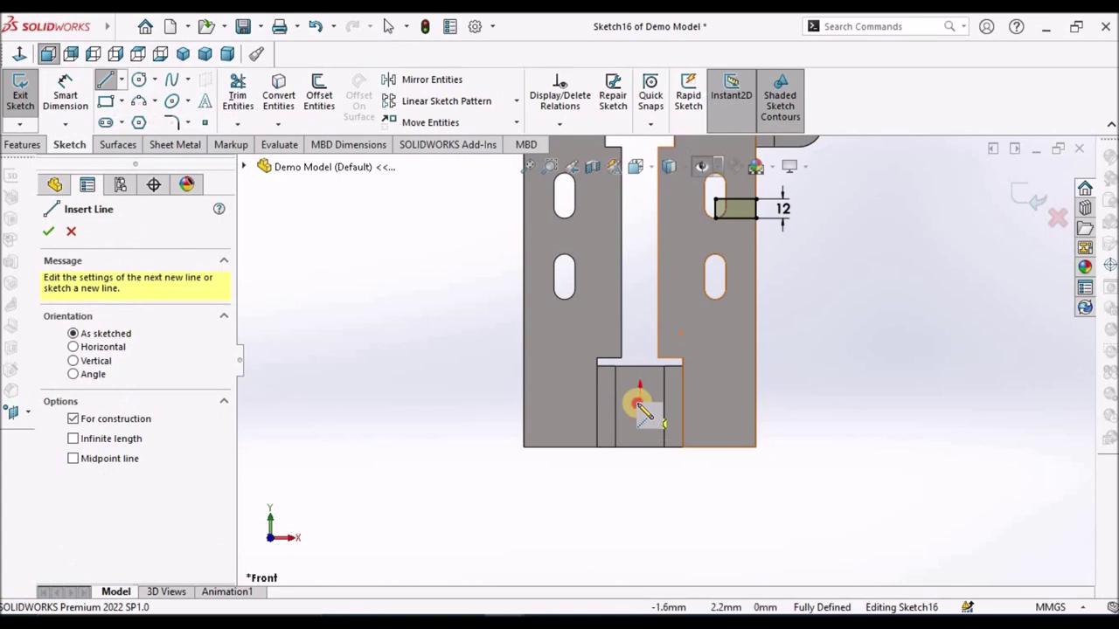
click(639, 404)
scroll(655, 425, down, 3)
click(628, 464)
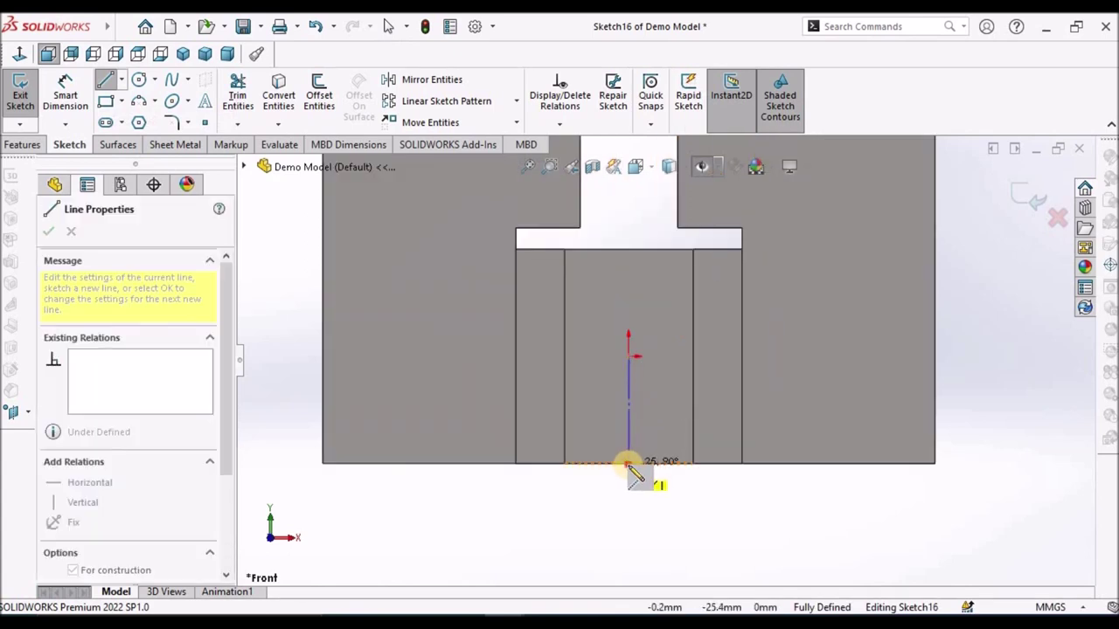
right_click(675, 507)
click(718, 432)
scroll(933, 306, up, 3)
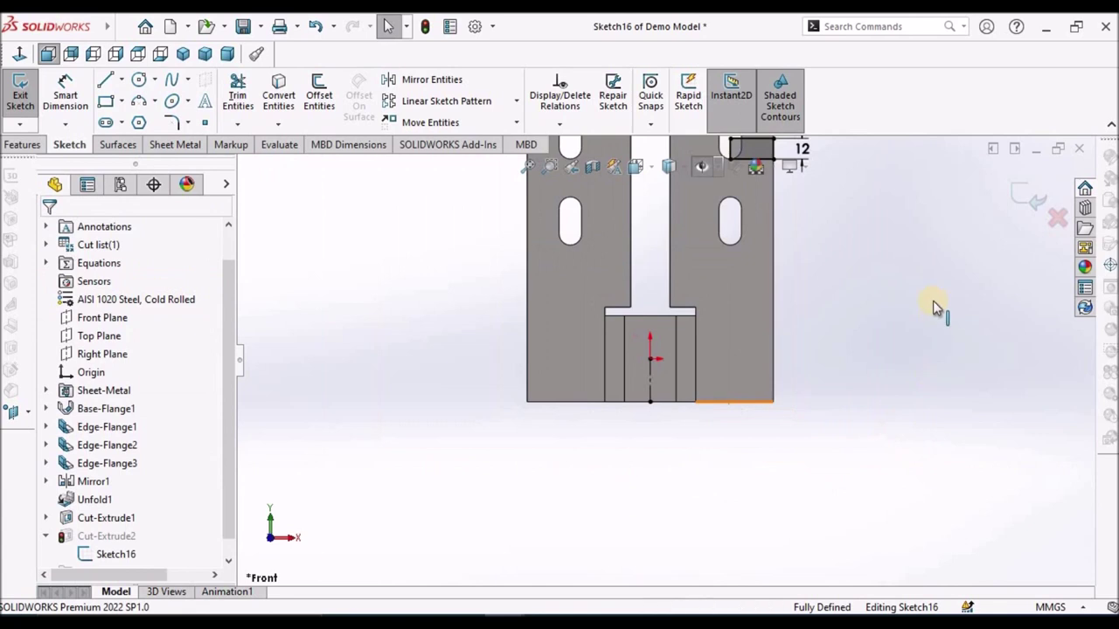
scroll(775, 250, up, 2)
Mirror the rectangle's four lines about the centerline and exit the sketch to rebuild the cut
drag(755, 223, 661, 262)
click(433, 81)
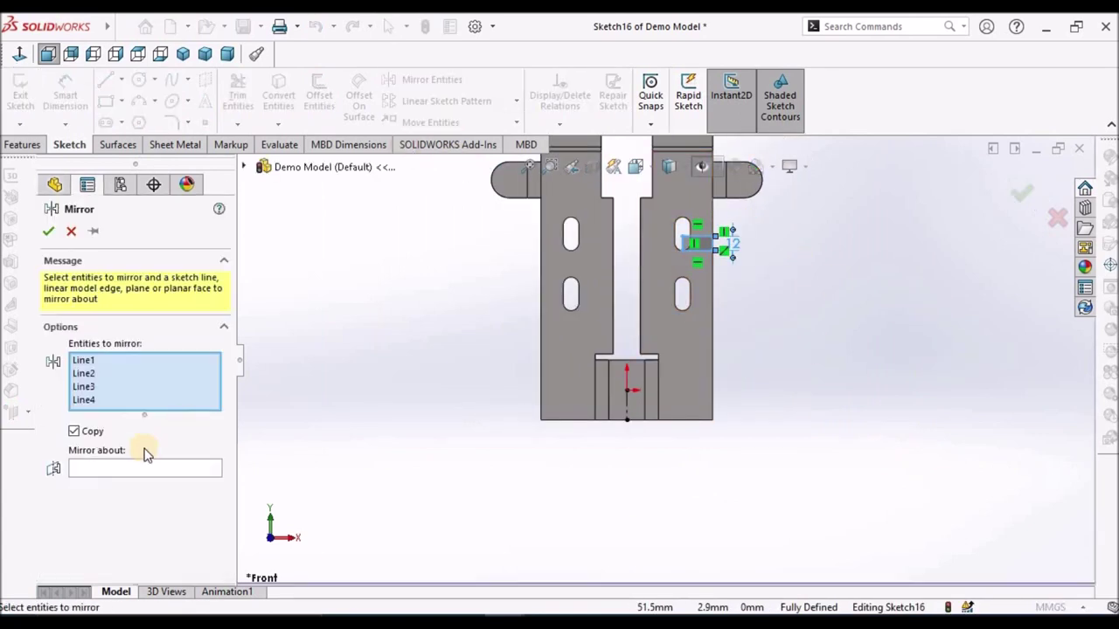
click(125, 467)
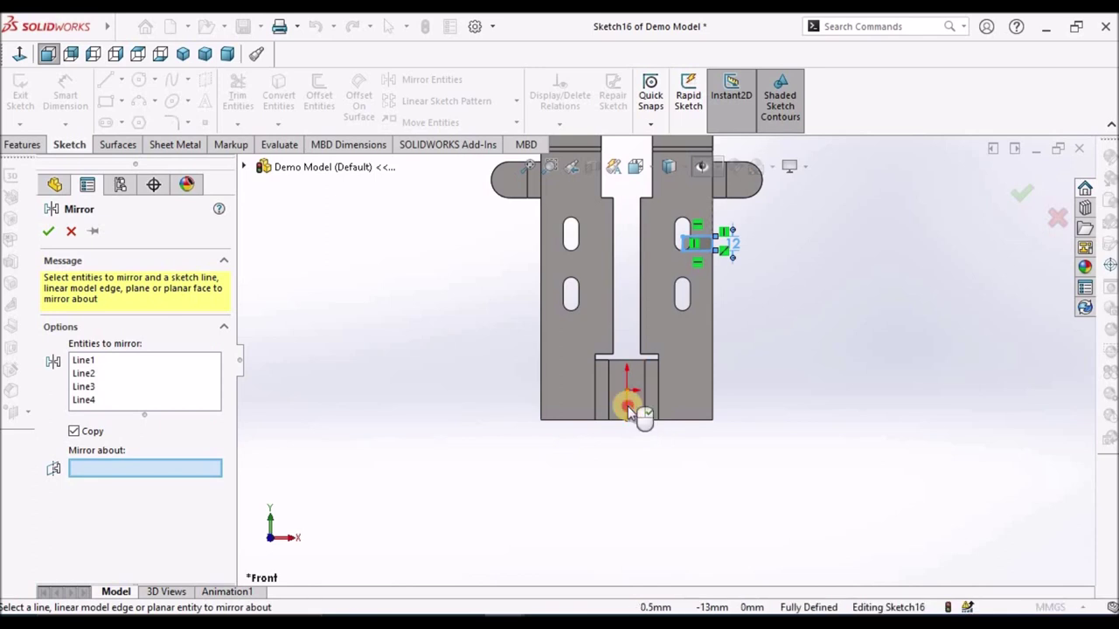
click(626, 402)
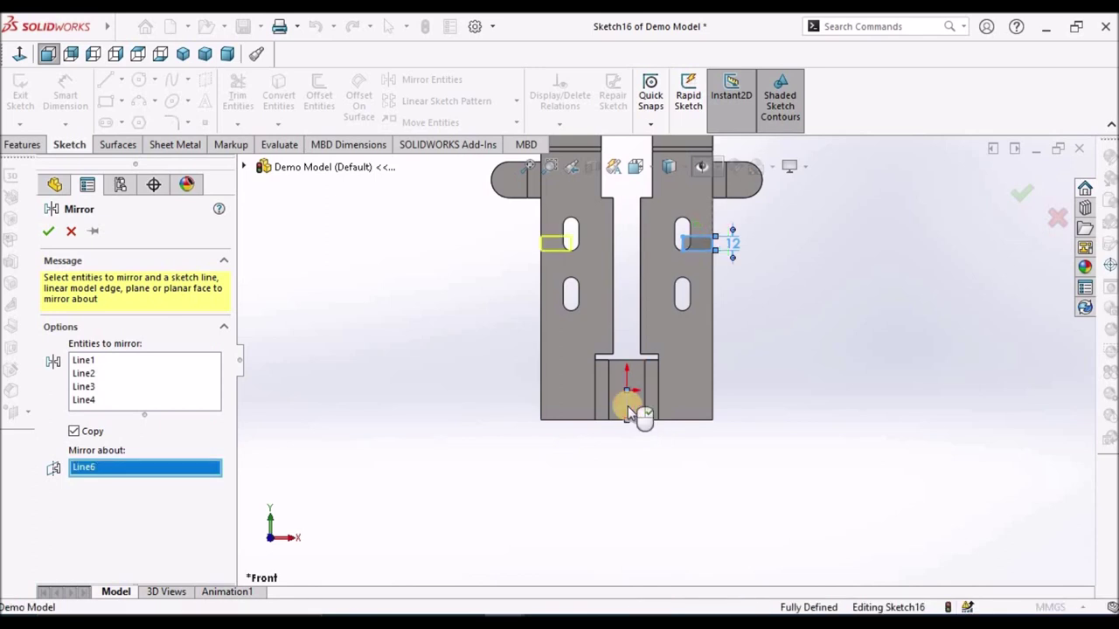
click(48, 231)
click(1018, 197)
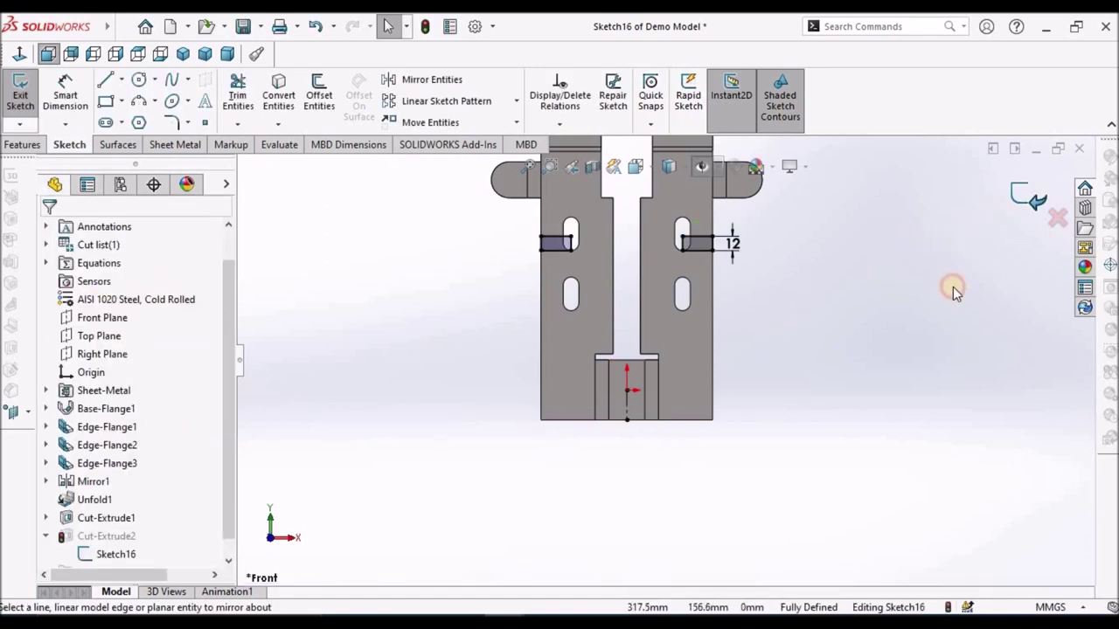
scroll(533, 262, down, 4)
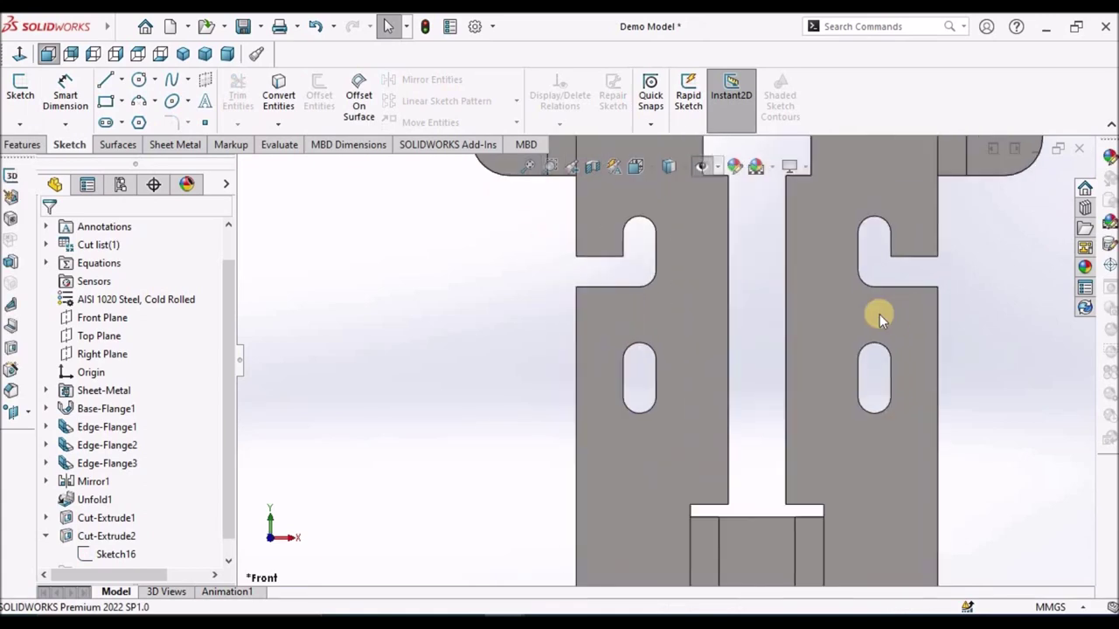
scroll(475, 270, up, 2)
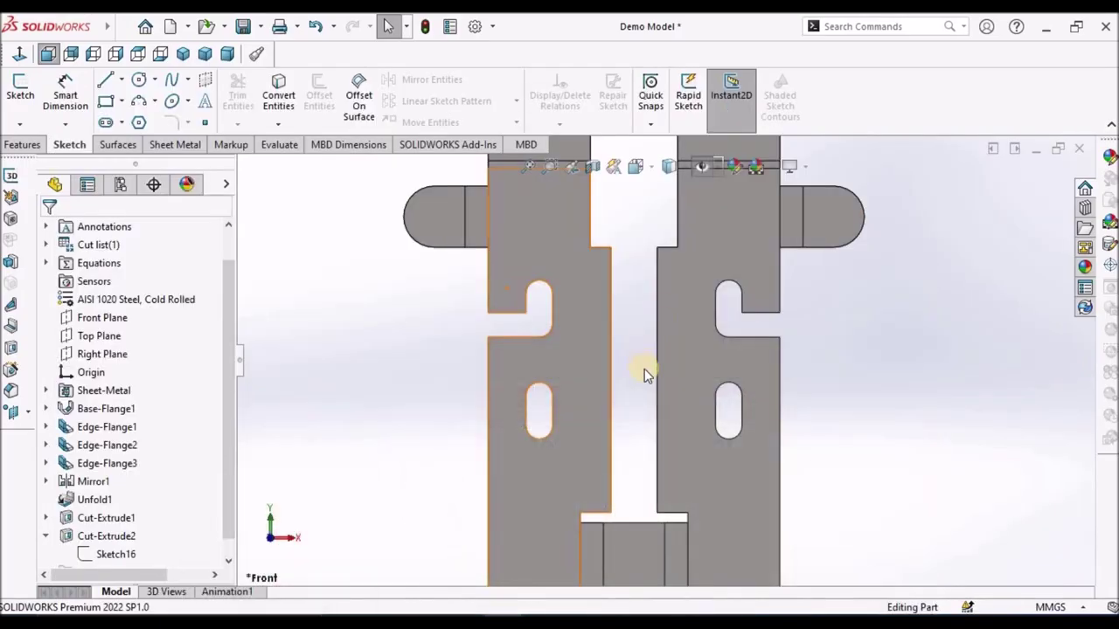
scroll(645, 368, up, 3)
scroll(682, 449, down, 2)
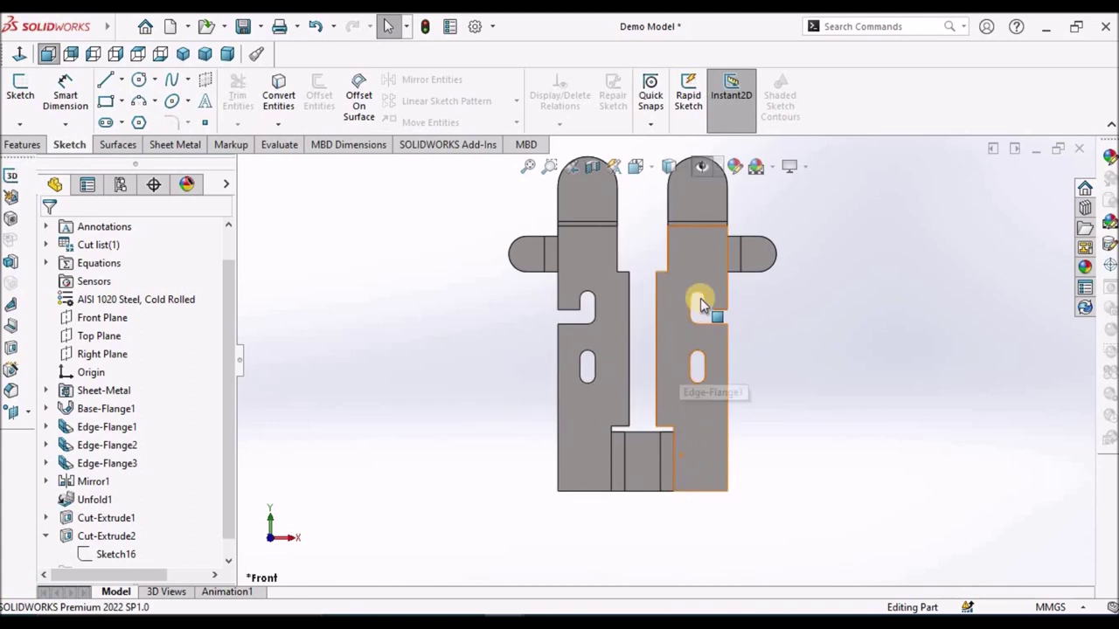
Start a Break Corner treatment with the Fillet type
click(174, 146)
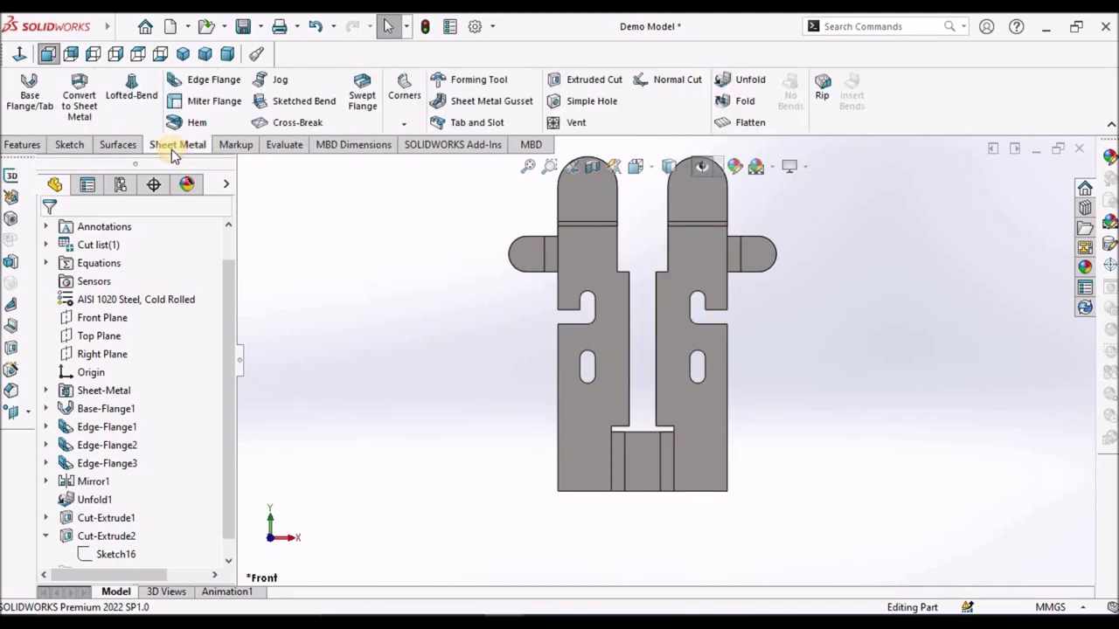
click(404, 124)
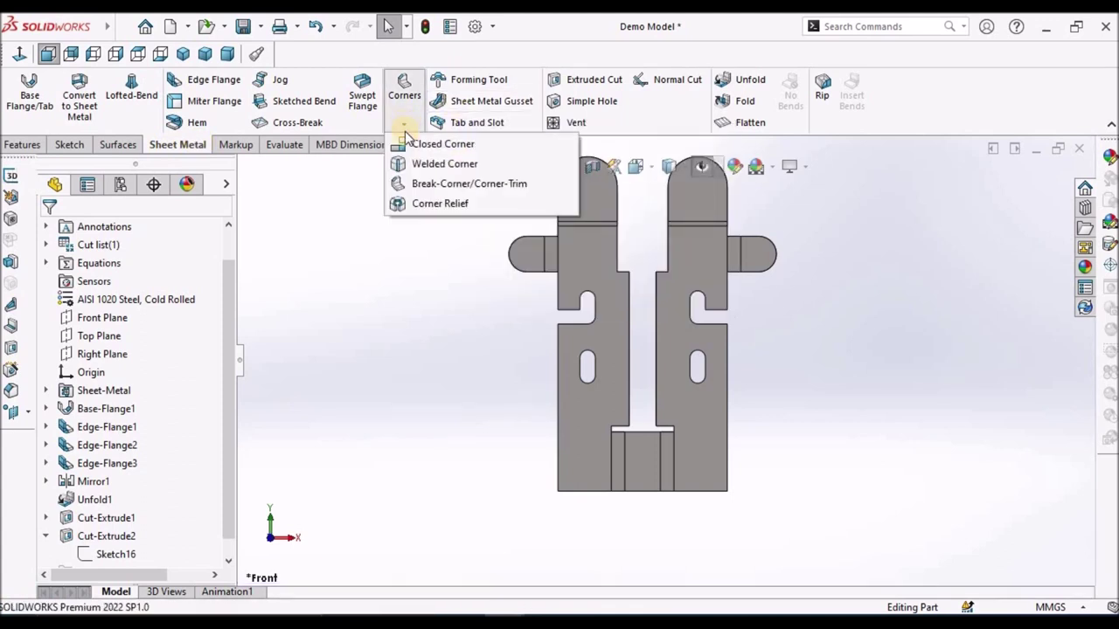
click(422, 183)
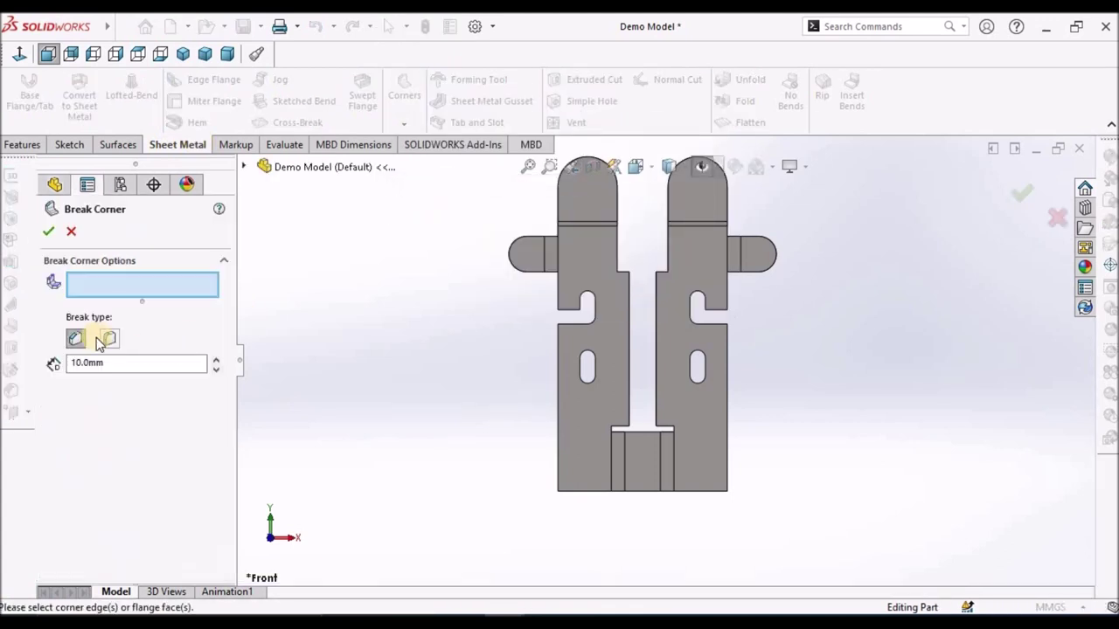
click(110, 341)
double_click(118, 362)
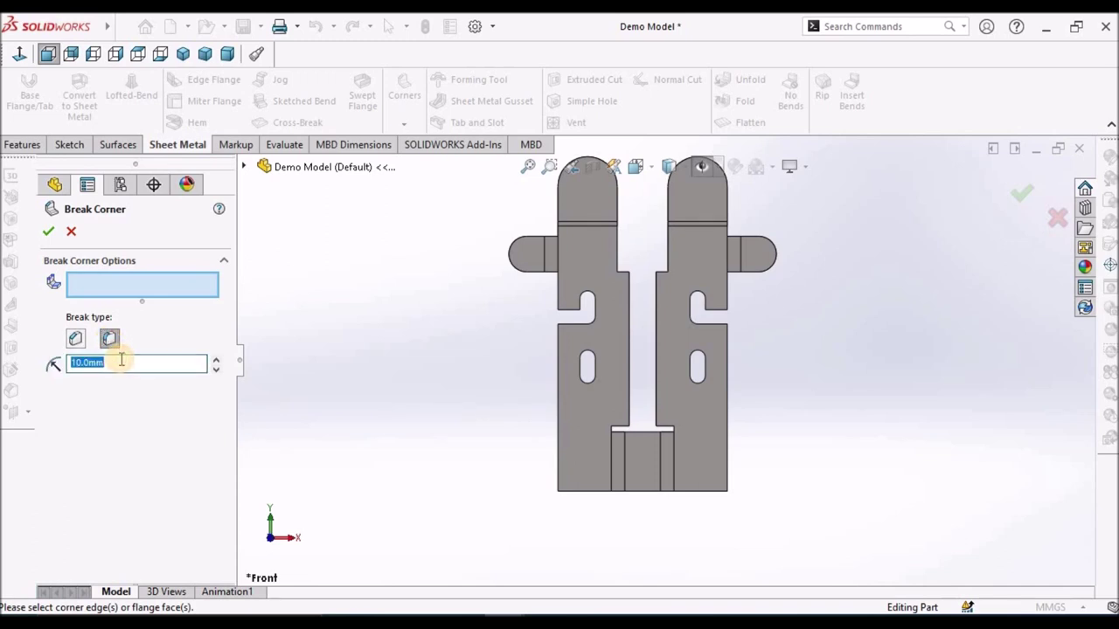
key(Return)
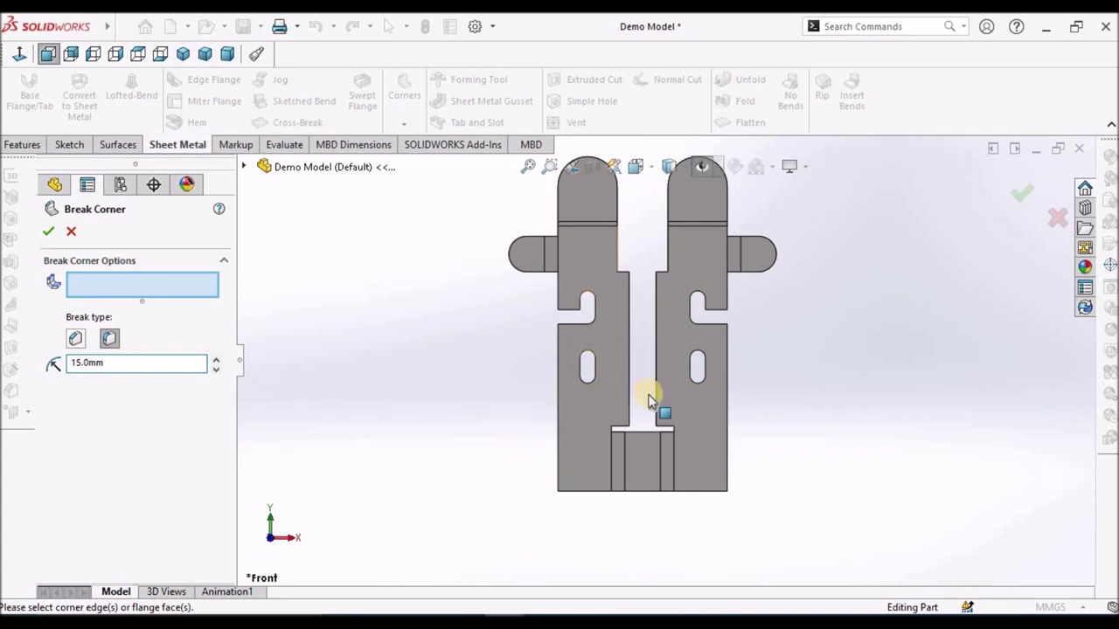
Pick the two inner corner edges where the bottom slot widens
scroll(642, 404, down, 5)
middle_drag(580, 417, 649, 428)
scroll(650, 428, down, 5)
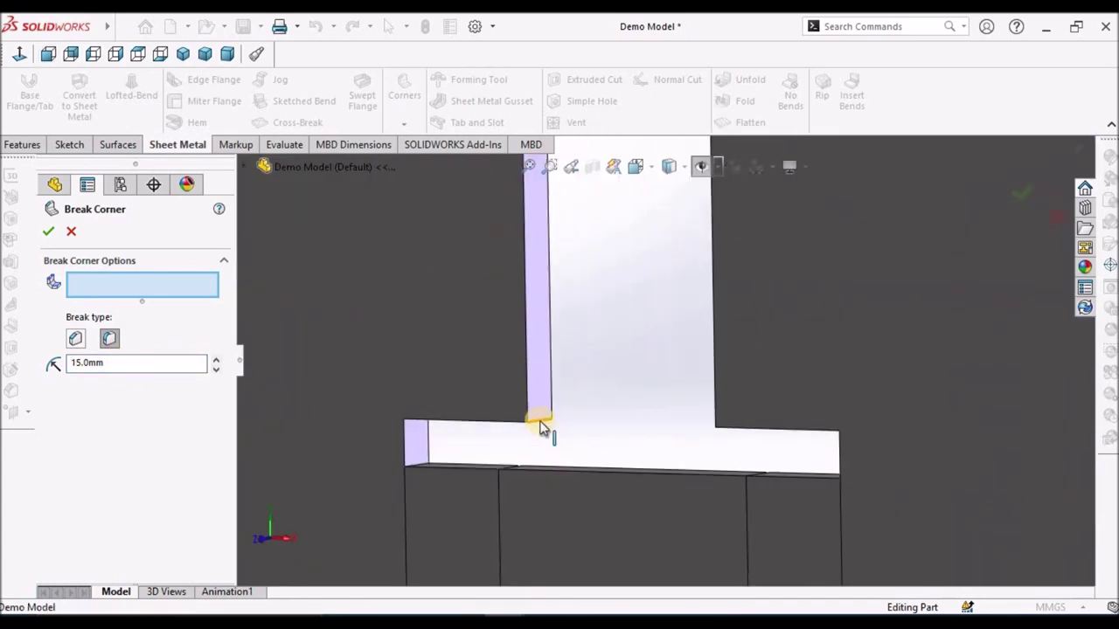
click(541, 428)
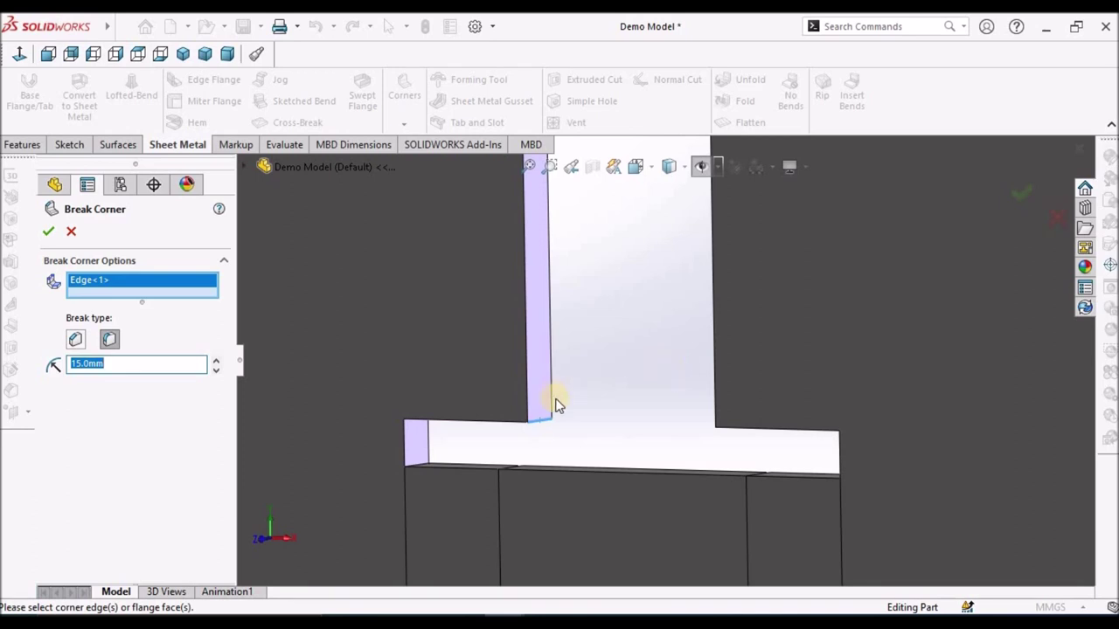
middle_drag(630, 319, 684, 252)
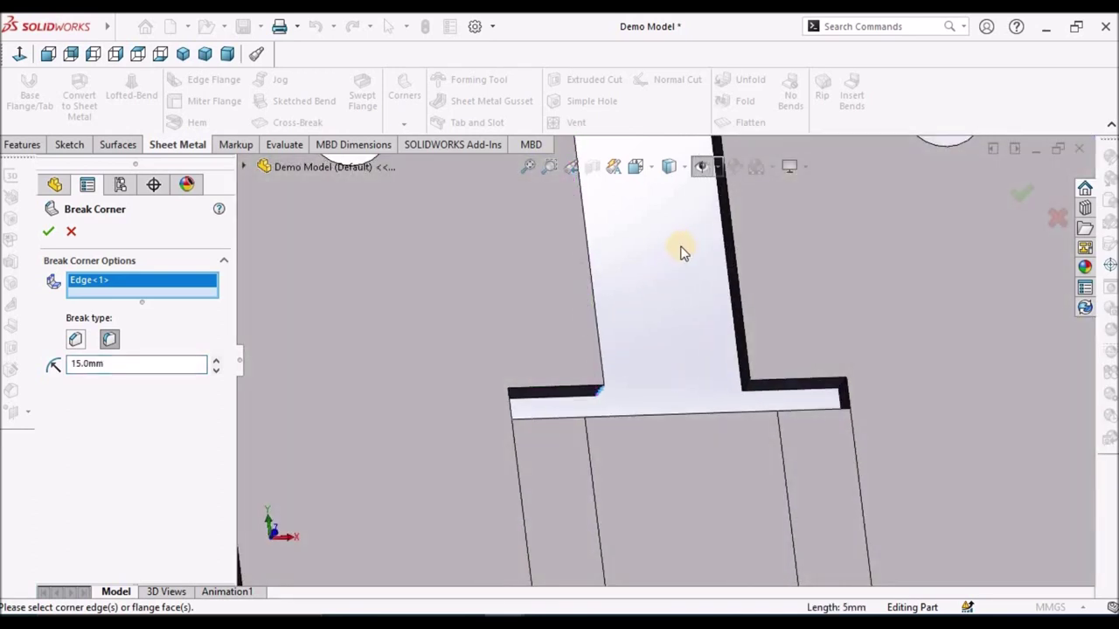
click(748, 385)
scroll(712, 315, up, 3)
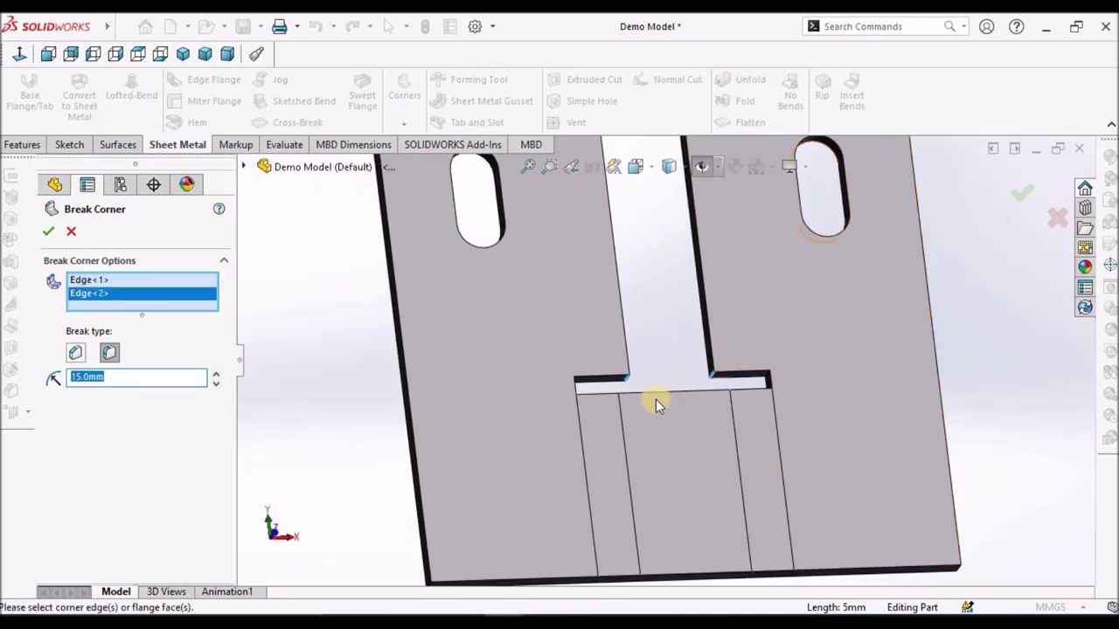
mouse_move(642, 405)
middle_down()
mouse_move(670, 375)
mouse_move(721, 359)
mouse_move(709, 327)
mouse_move(647, 315)
middle_up()
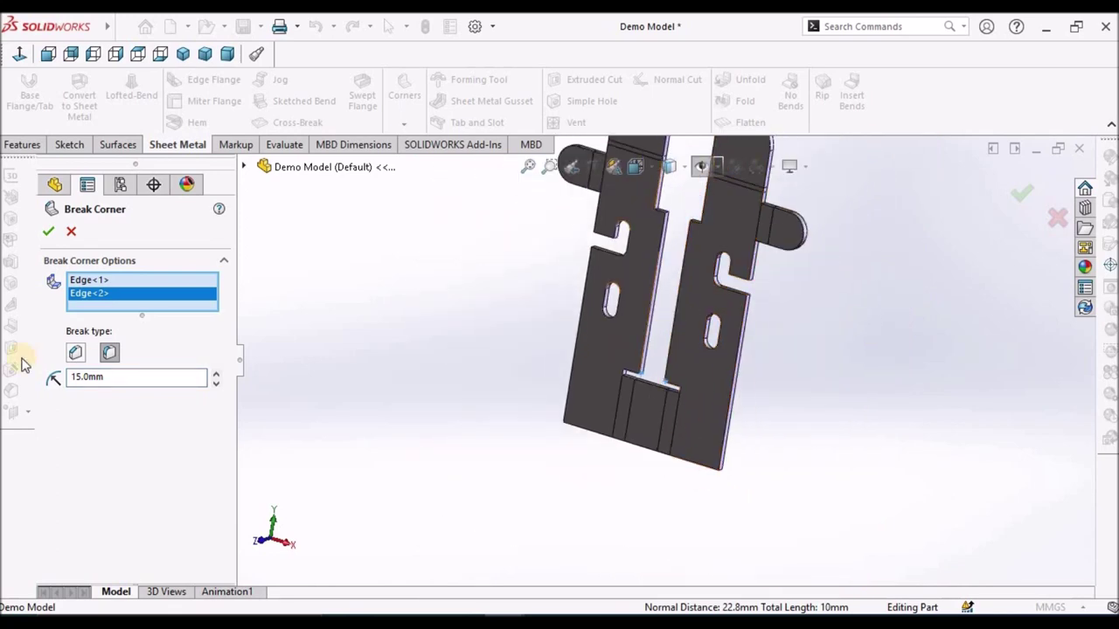
Try break distances of 5 mm and then 10 mm in the preview
double_click(125, 373)
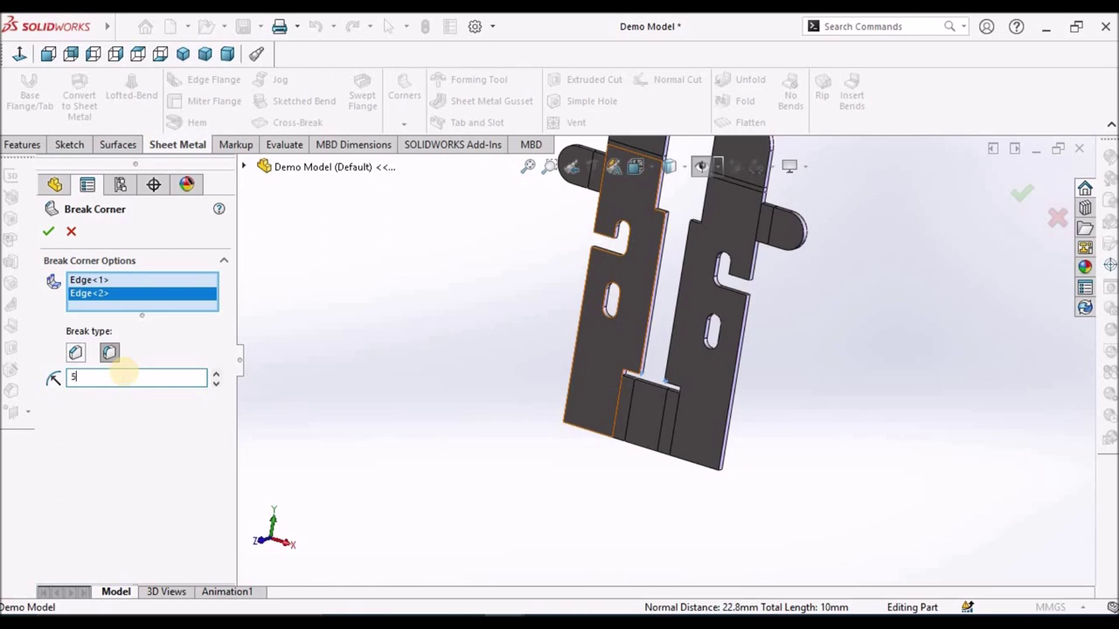
key(Return)
scroll(658, 393, down, 4)
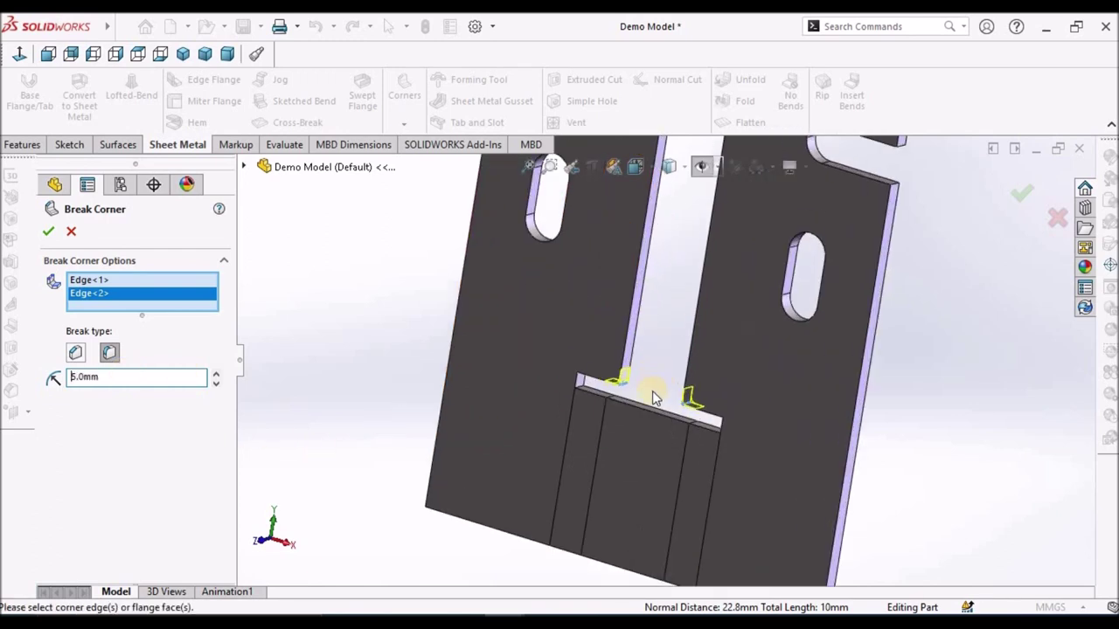
scroll(656, 398, down, 3)
click(146, 374)
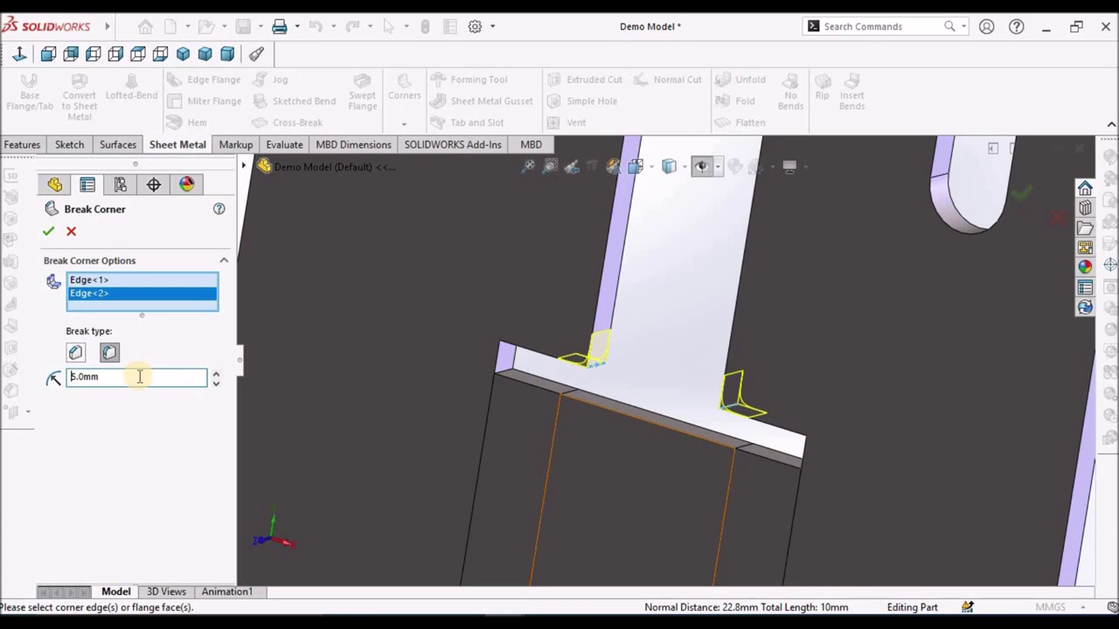
double_click(139, 376)
text(10)
key(Return)
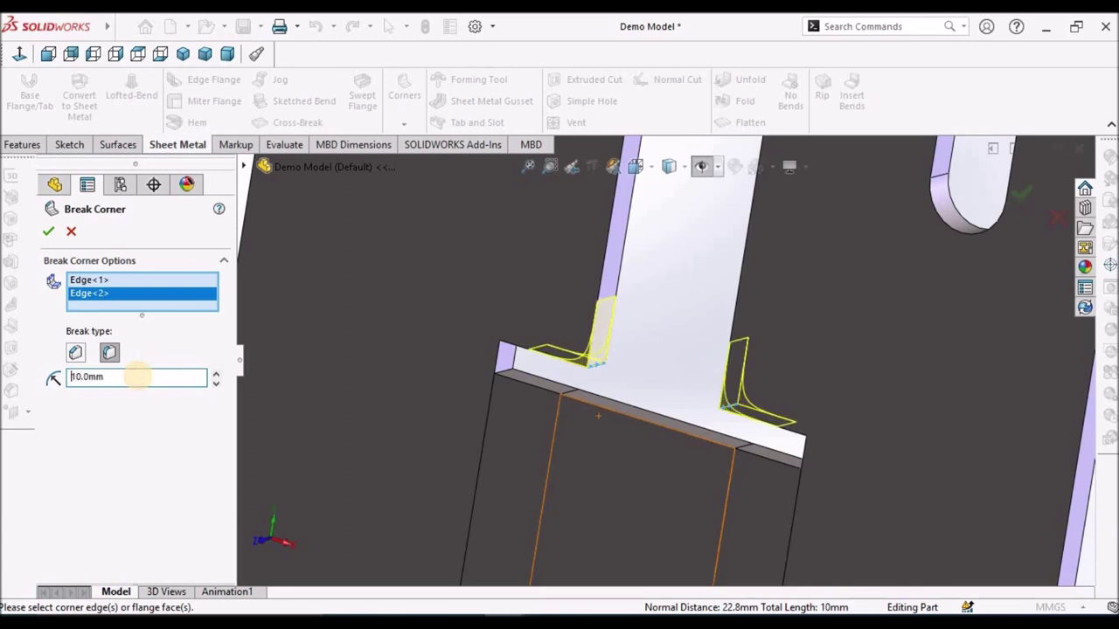
Set the fillet distance to 14.5 mm, confirm, and fit the whole part in view
double_click(134, 376)
text(15)
key(Return)
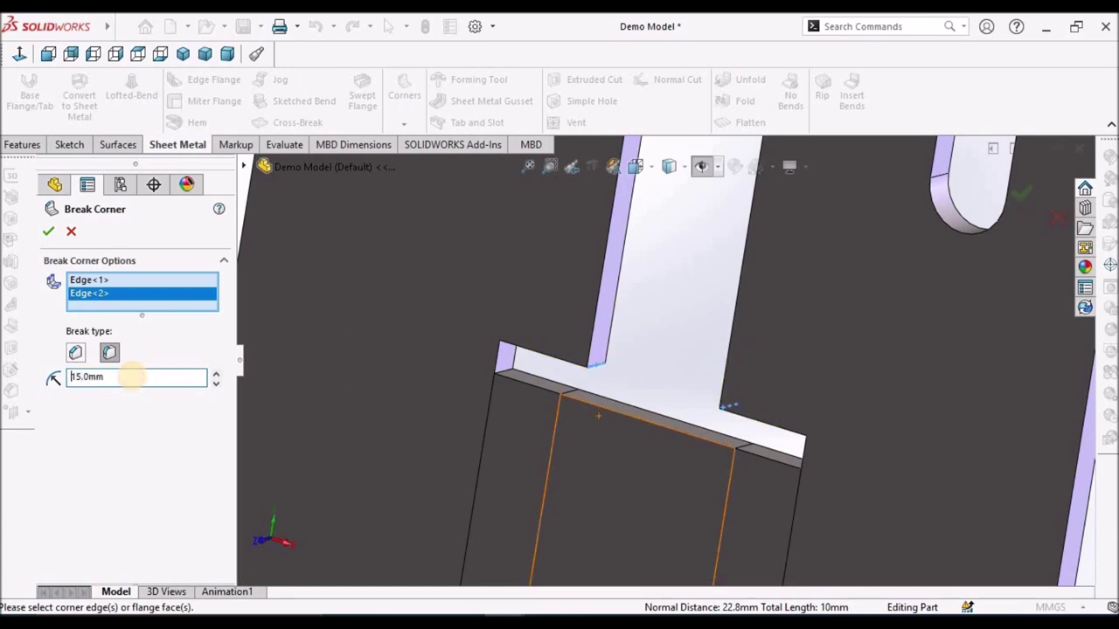
double_click(138, 376)
text(14.5)
key(Return)
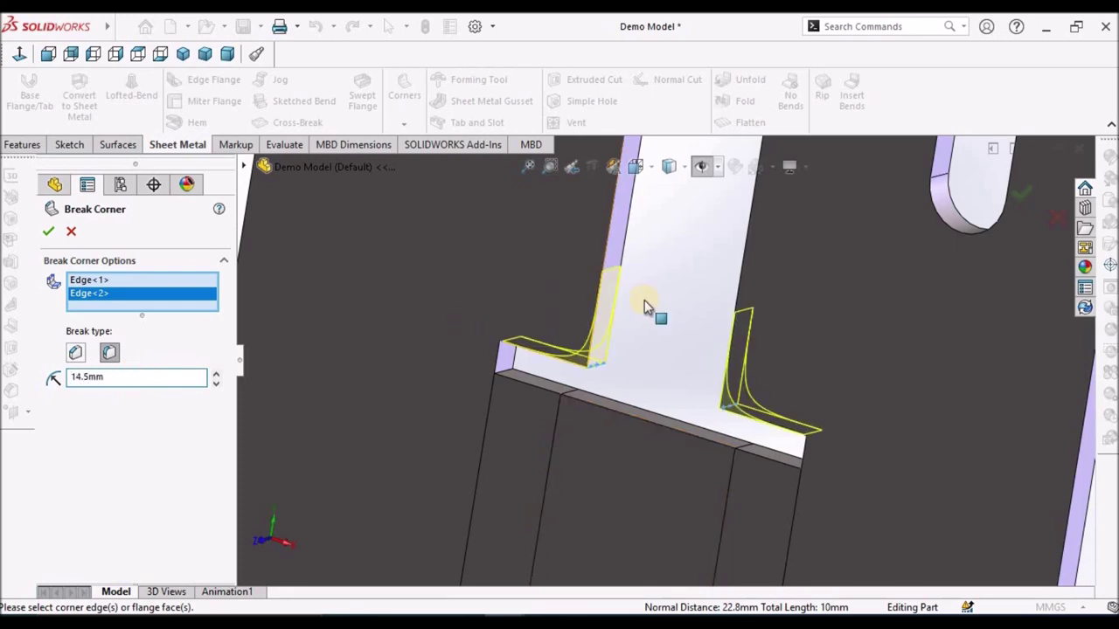
key(f)
scroll(662, 528, up, 3)
click(48, 231)
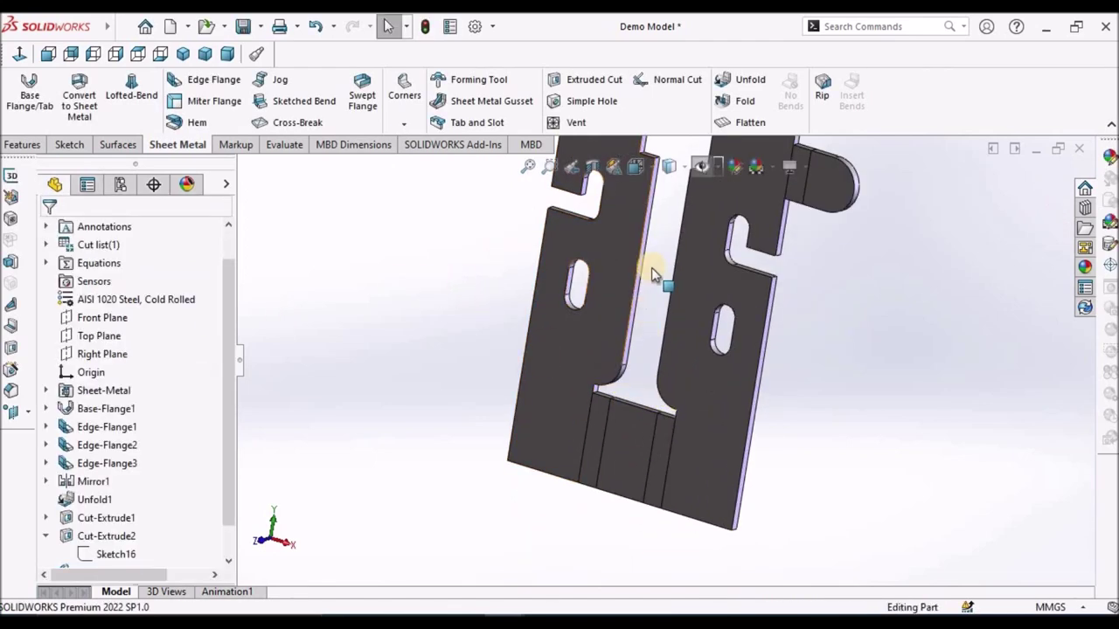
key(ctrl+7)
scroll(662, 272, up, 3)
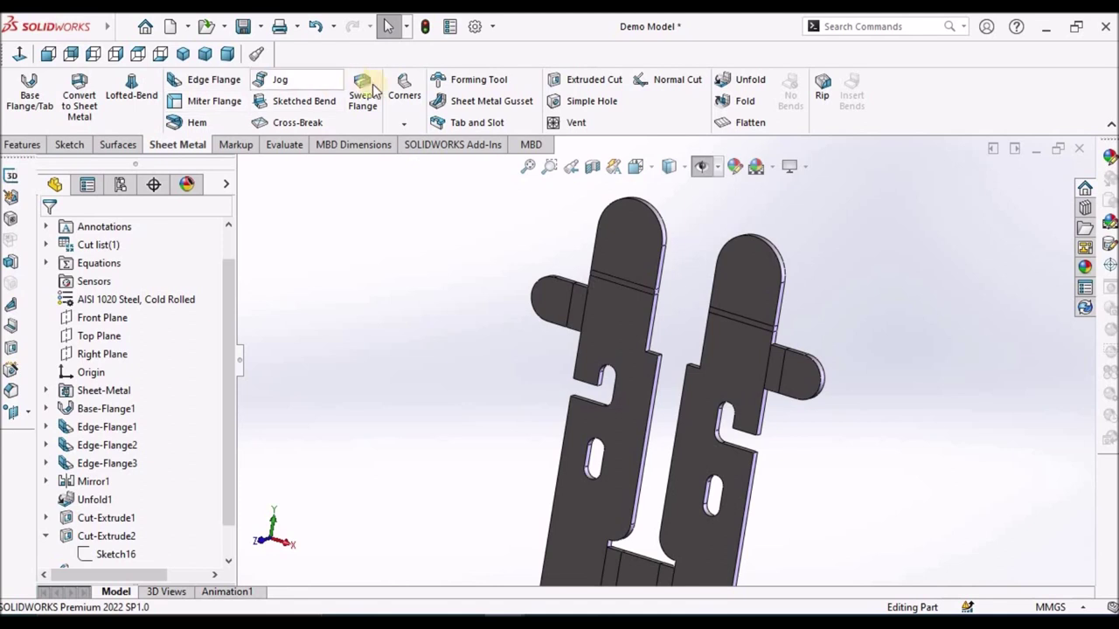
click(410, 105)
Start a fillet Break Corner and pick the two step corners on the right plate
click(425, 184)
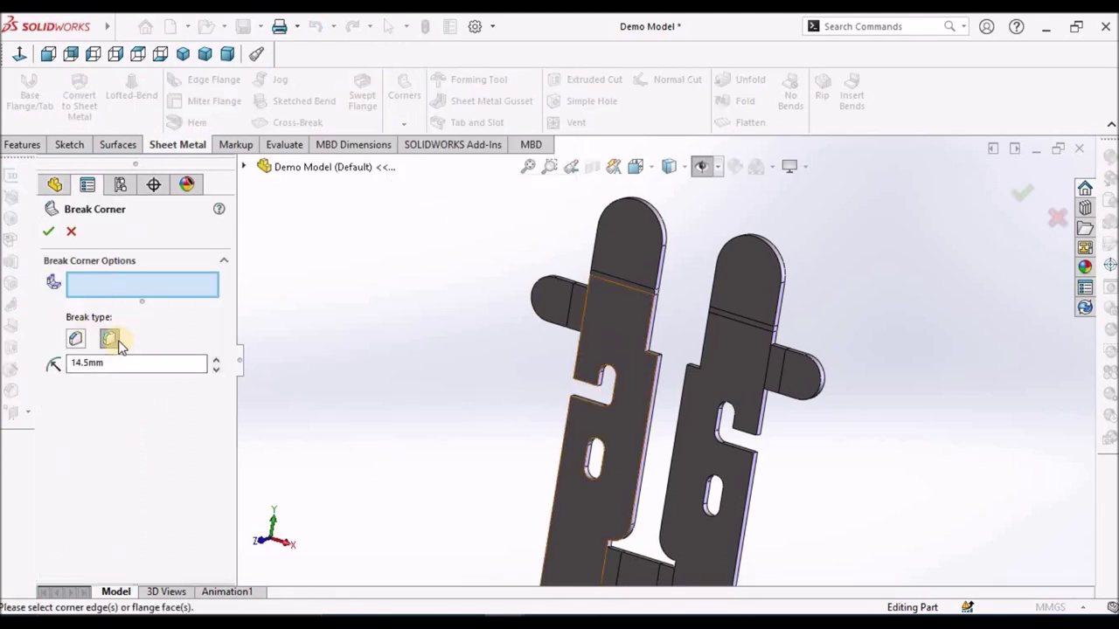
click(110, 340)
double_click(111, 363)
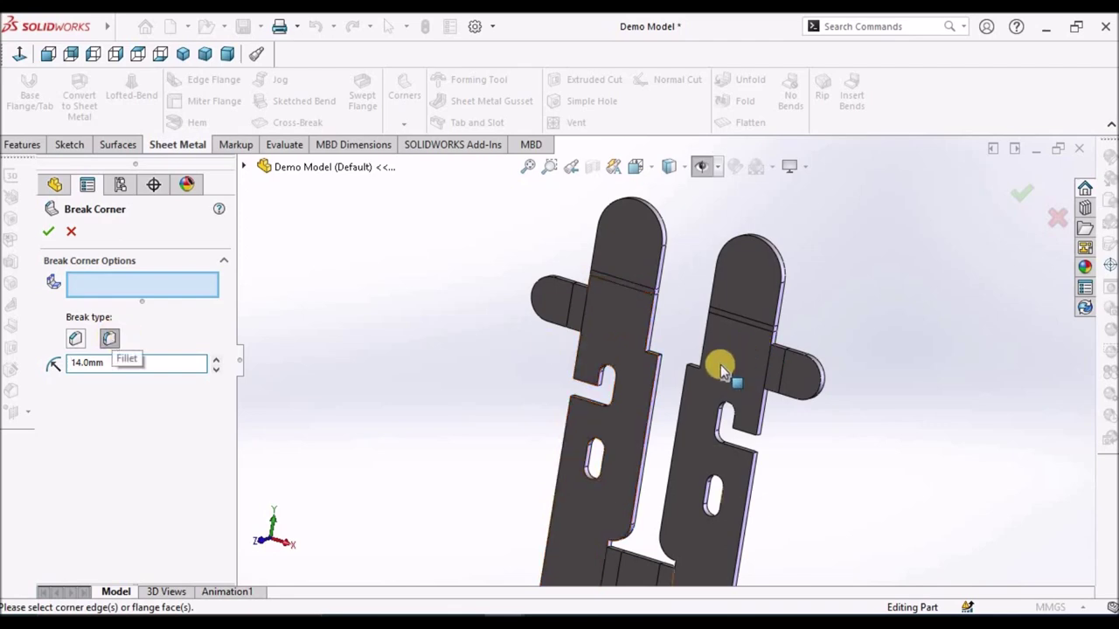
scroll(655, 370, down, 5)
scroll(595, 357, down, 3)
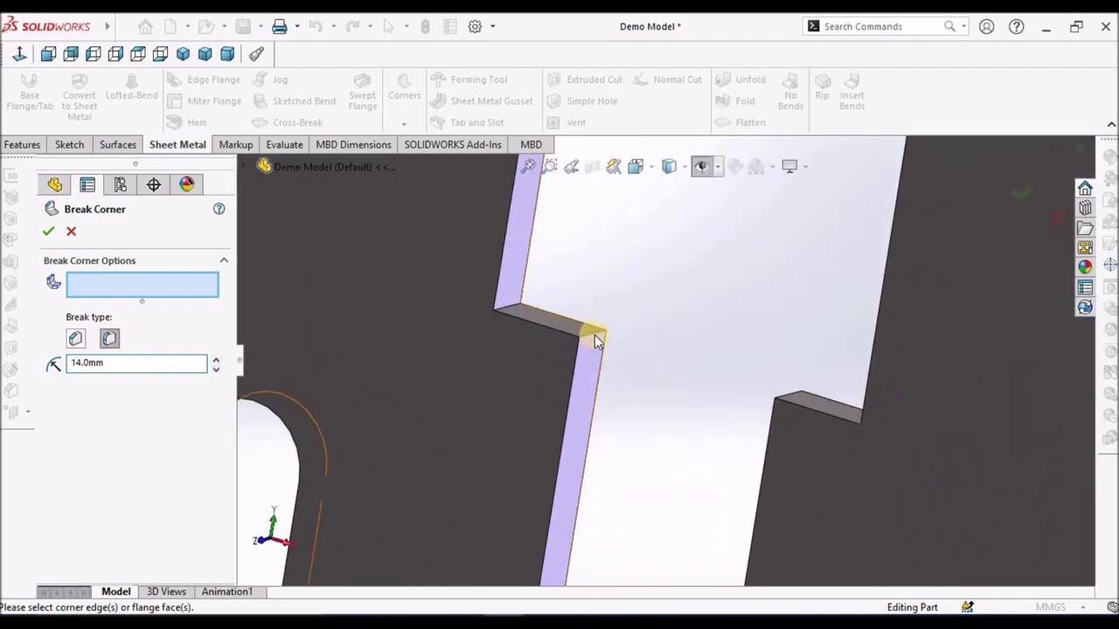
click(594, 332)
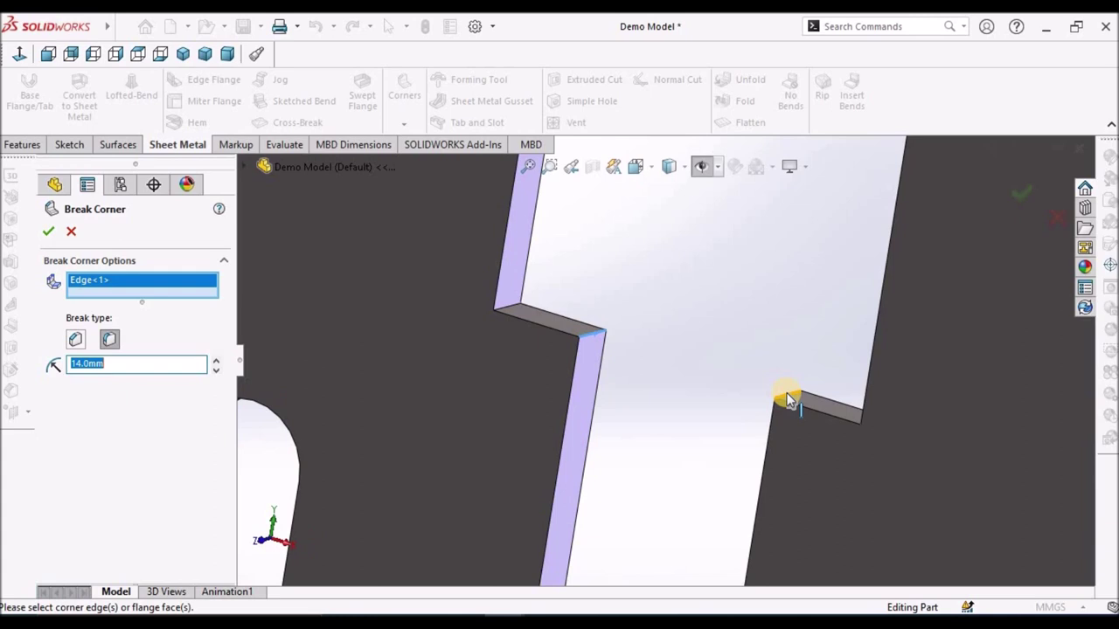
click(787, 399)
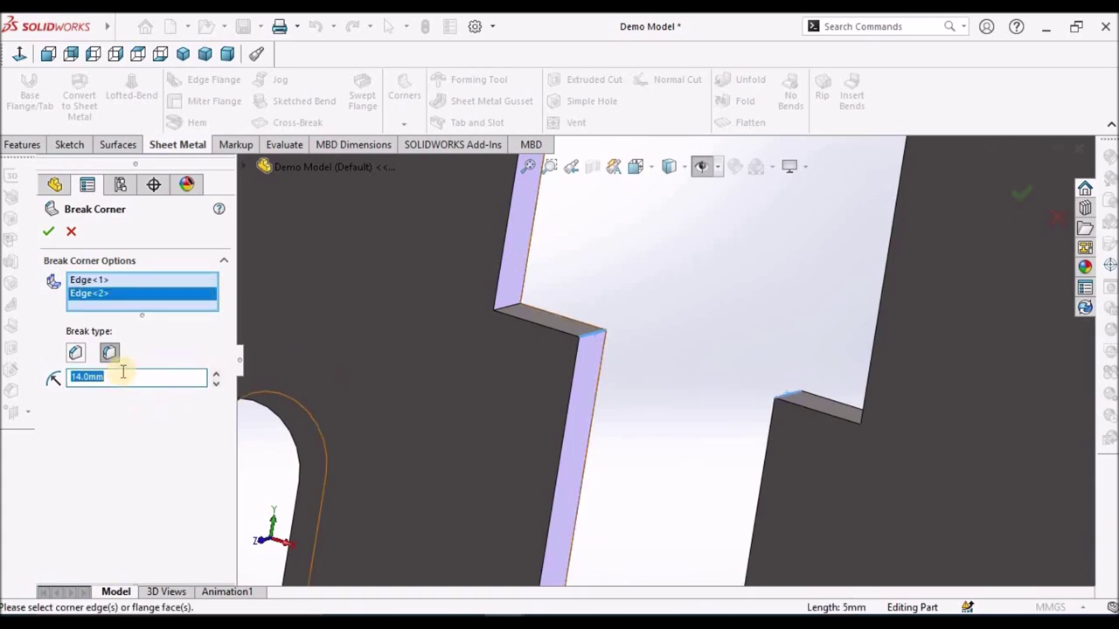
Set the fillet distance to 8 mm and confirm the Break Corner
text(13.5)
double_click(139, 376)
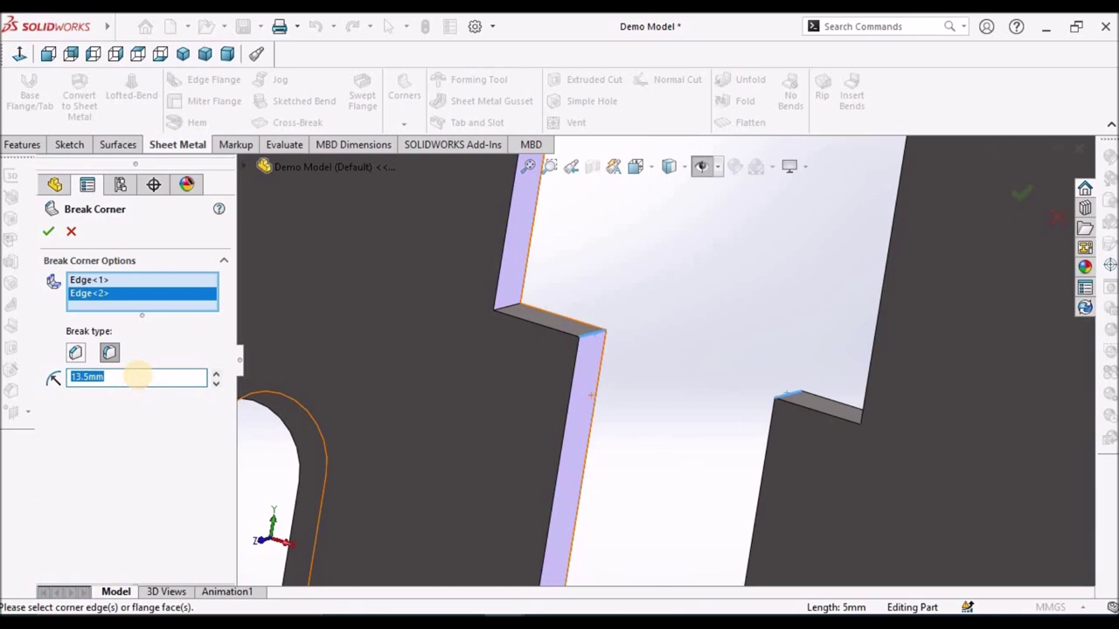
double_click(169, 376)
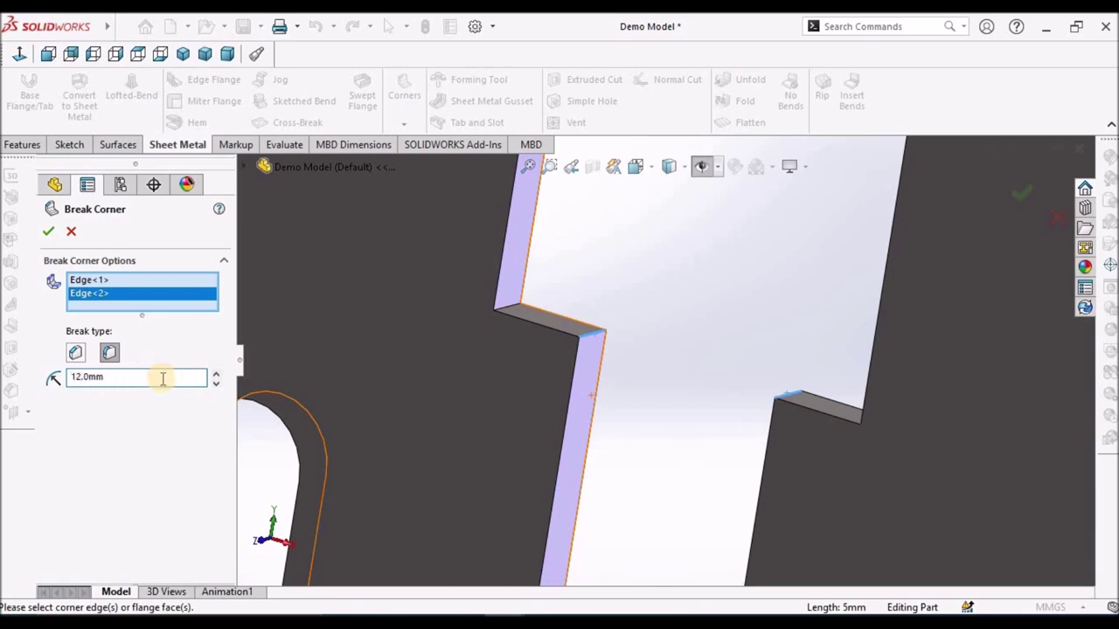
click(162, 377)
double_click(162, 378)
double_click(153, 381)
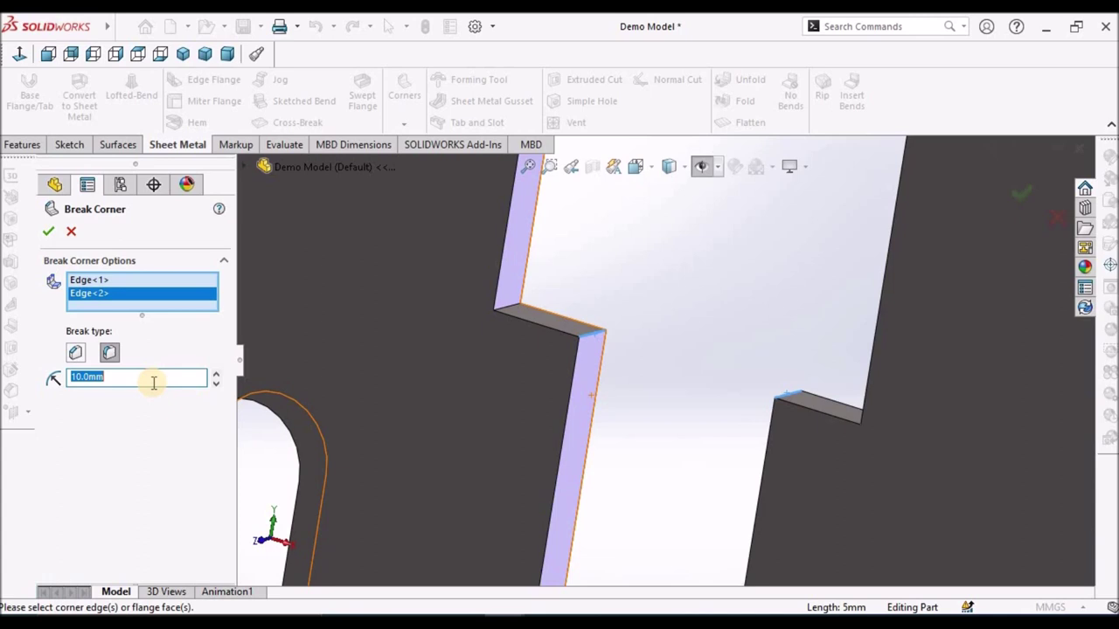
text(5)
key(Return)
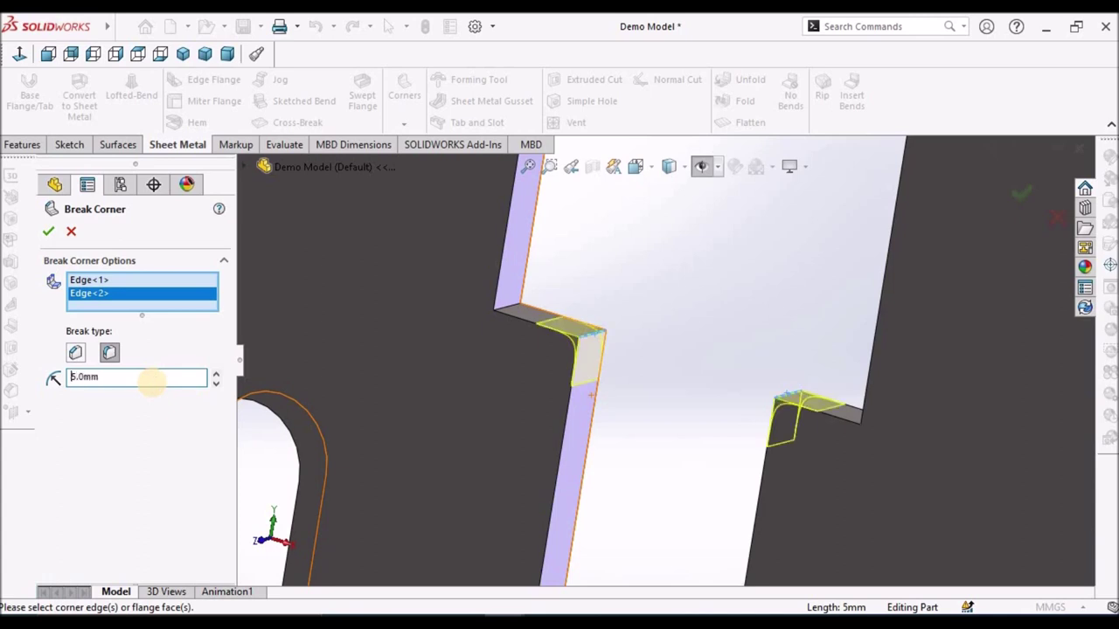
double_click(178, 376)
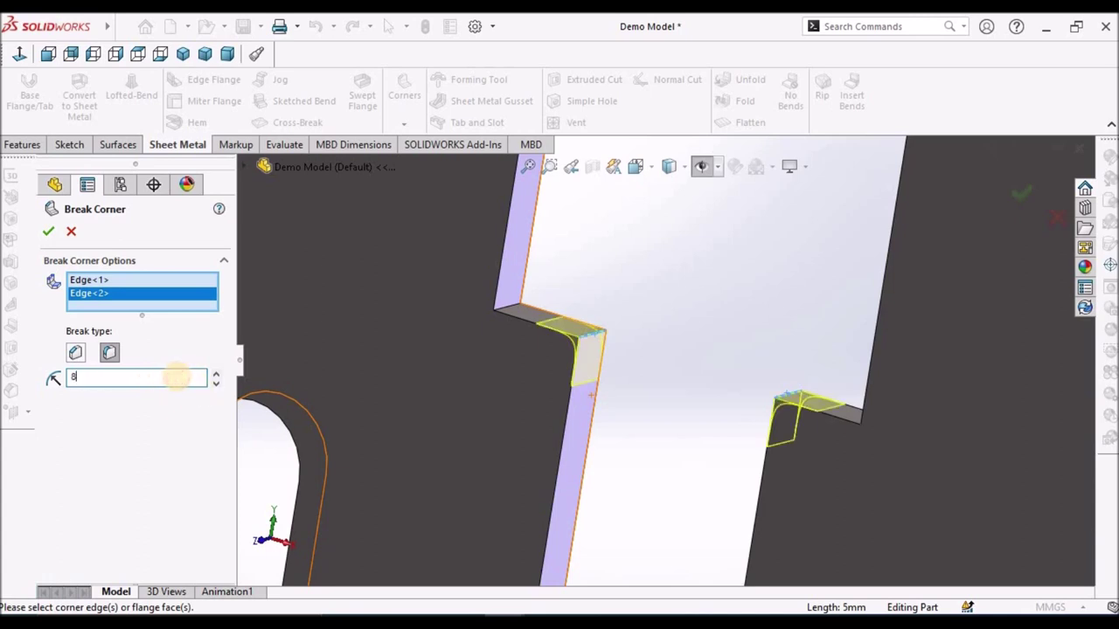
text(8)
key(Return)
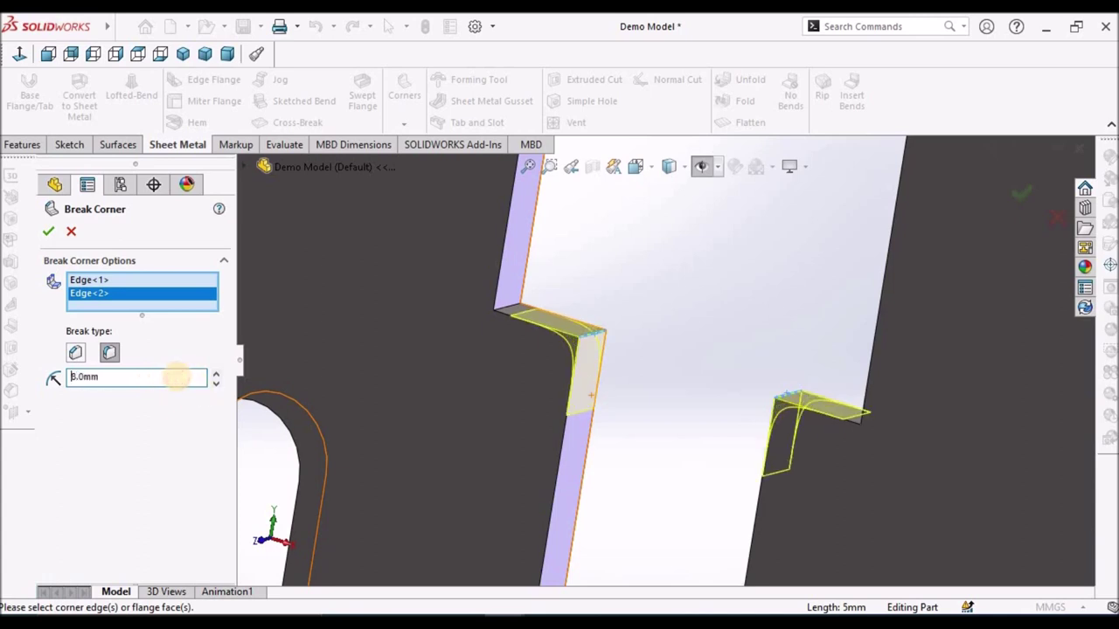
click(48, 232)
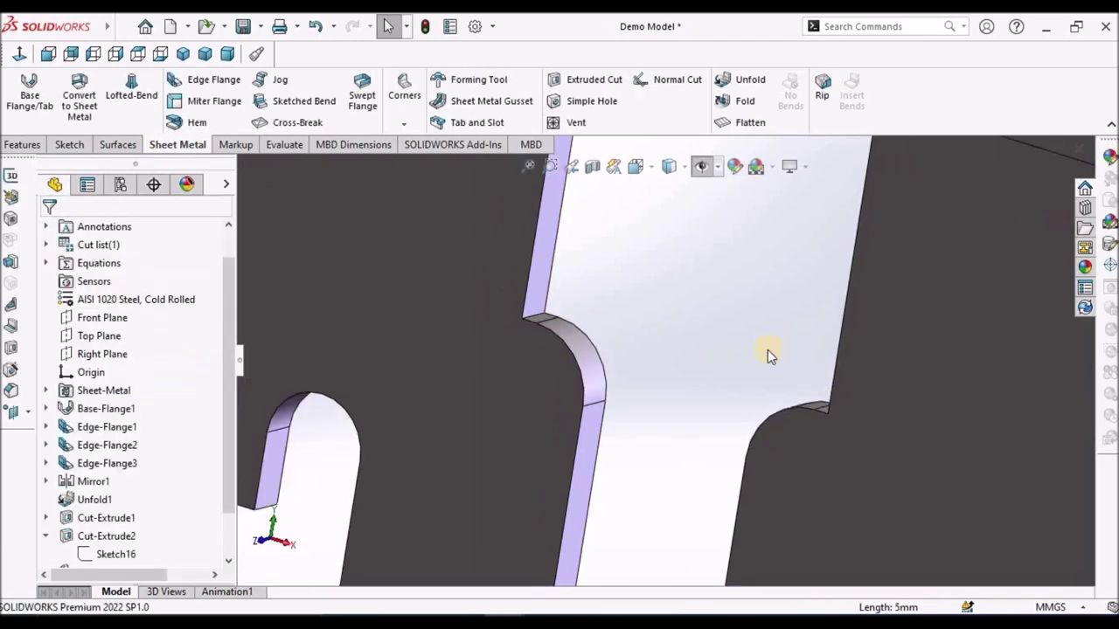
Zoom and orbit the sheet-metal part around to a near-front angled view
scroll(671, 298, up, 8)
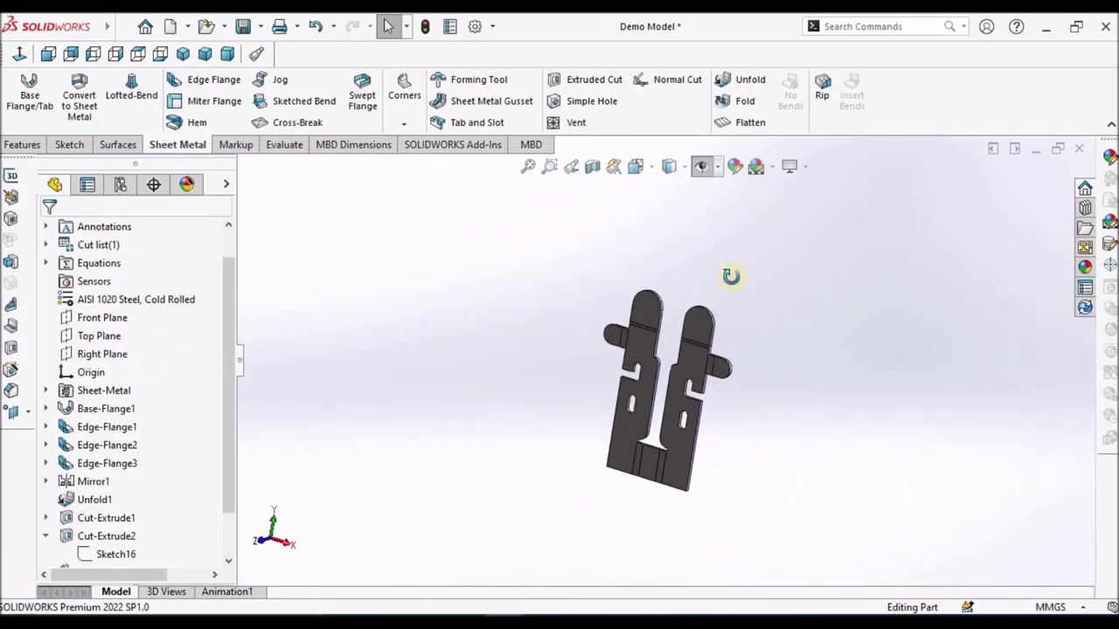
middle_drag(731, 276, 674, 387)
scroll(651, 350, down, 10)
middle_drag(619, 355, 455, 262)
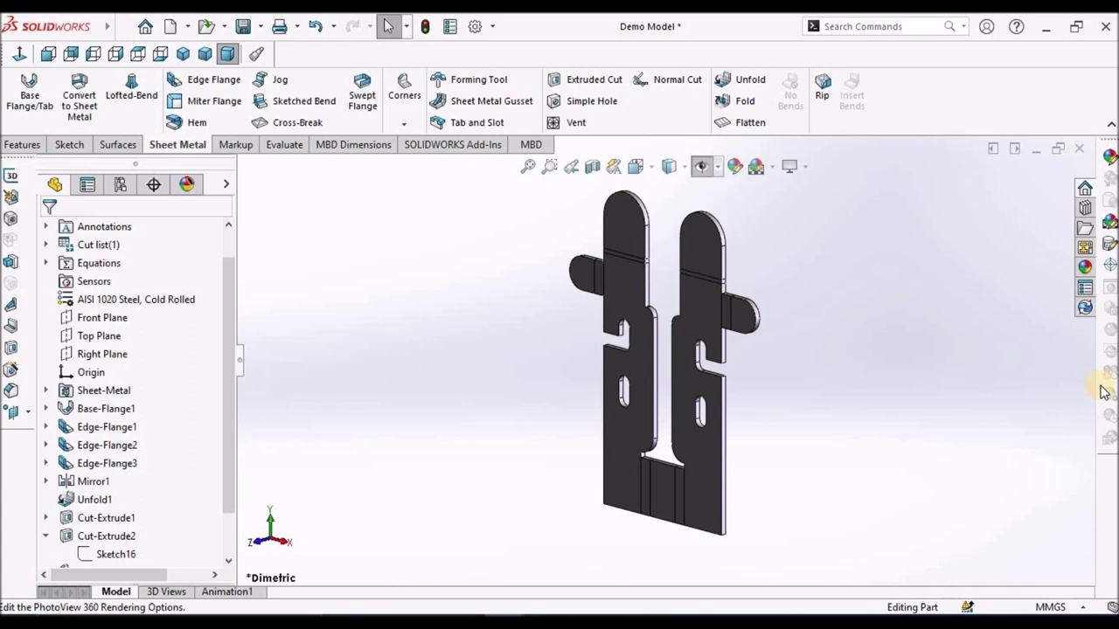
middle_drag(907, 366, 950, 324)
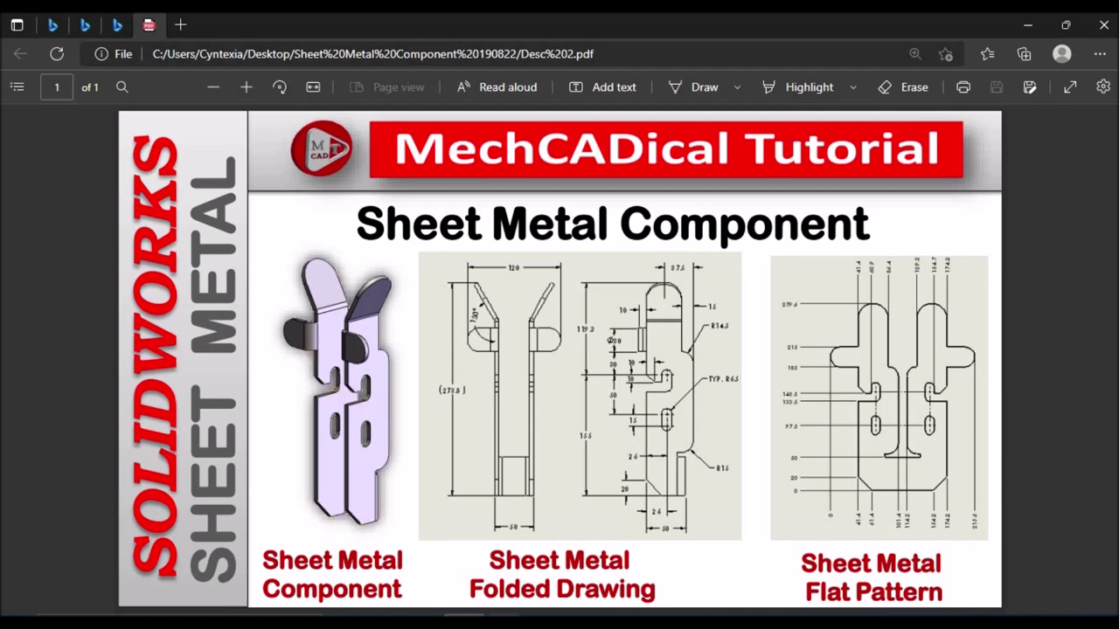
click(411, 603)
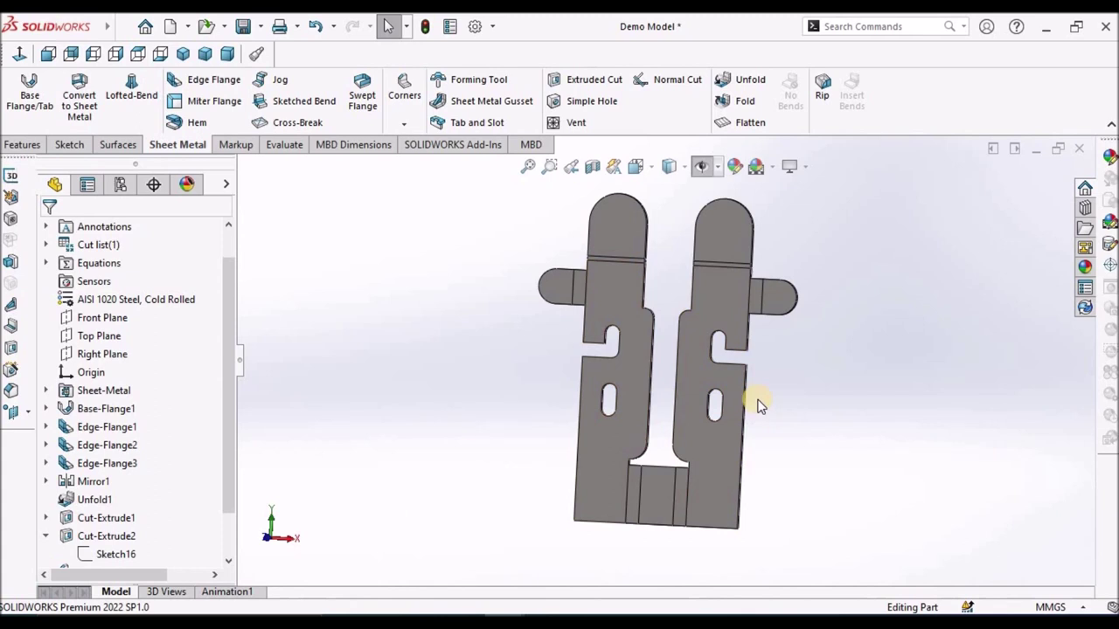
Add a Chamfer-type Break Corner of 20 mm on the bottom right and left corner edges
middle_drag(785, 394, 769, 332)
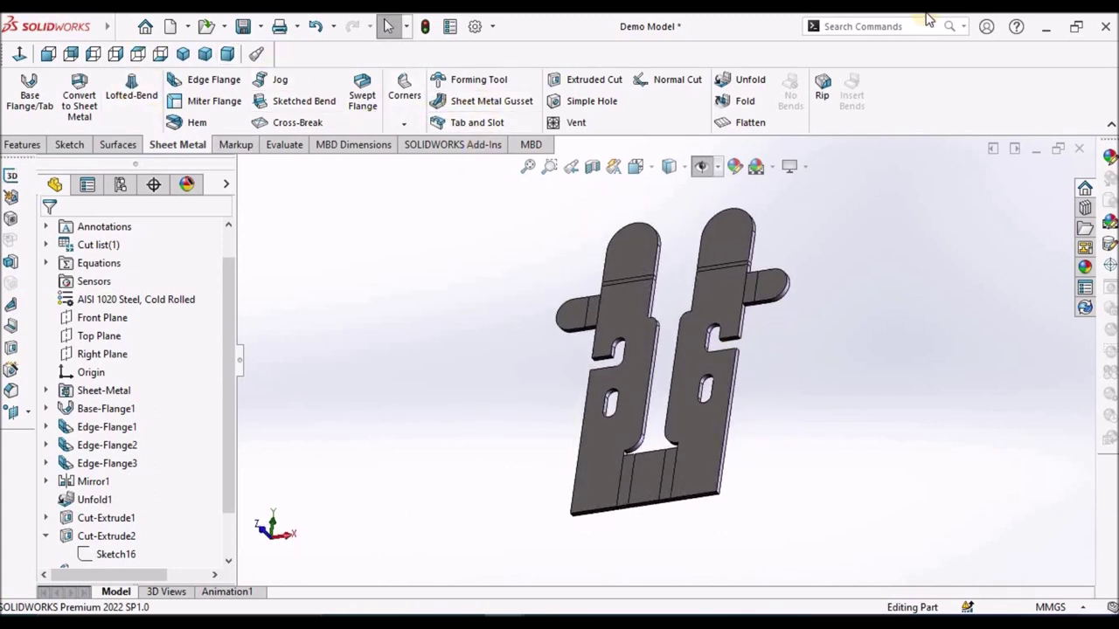
click(406, 125)
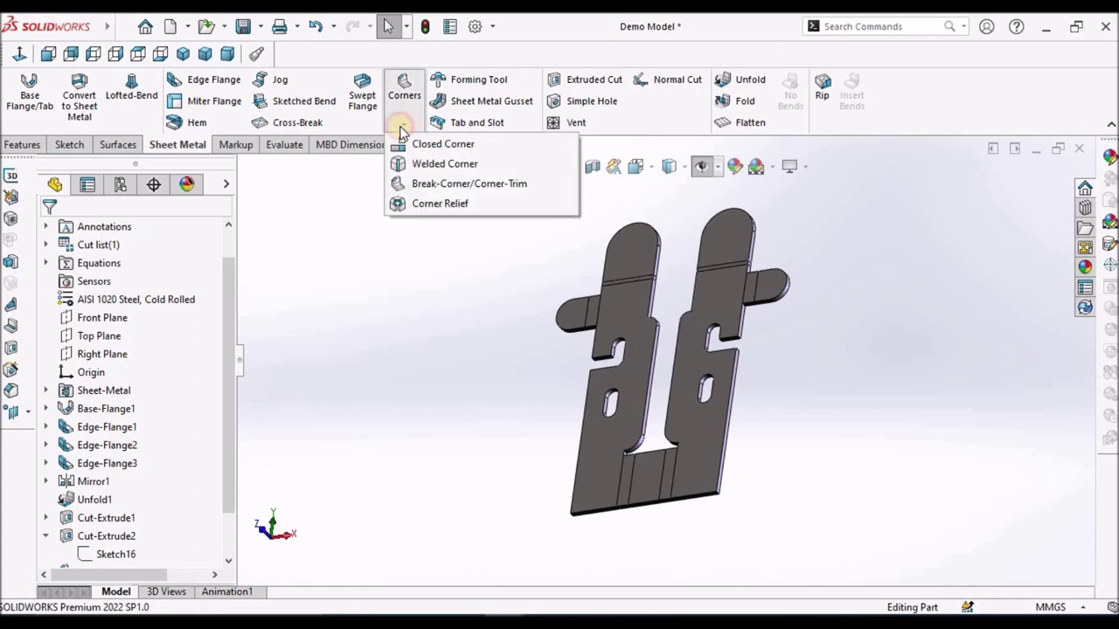
click(421, 184)
click(76, 339)
scroll(741, 487, down, 2)
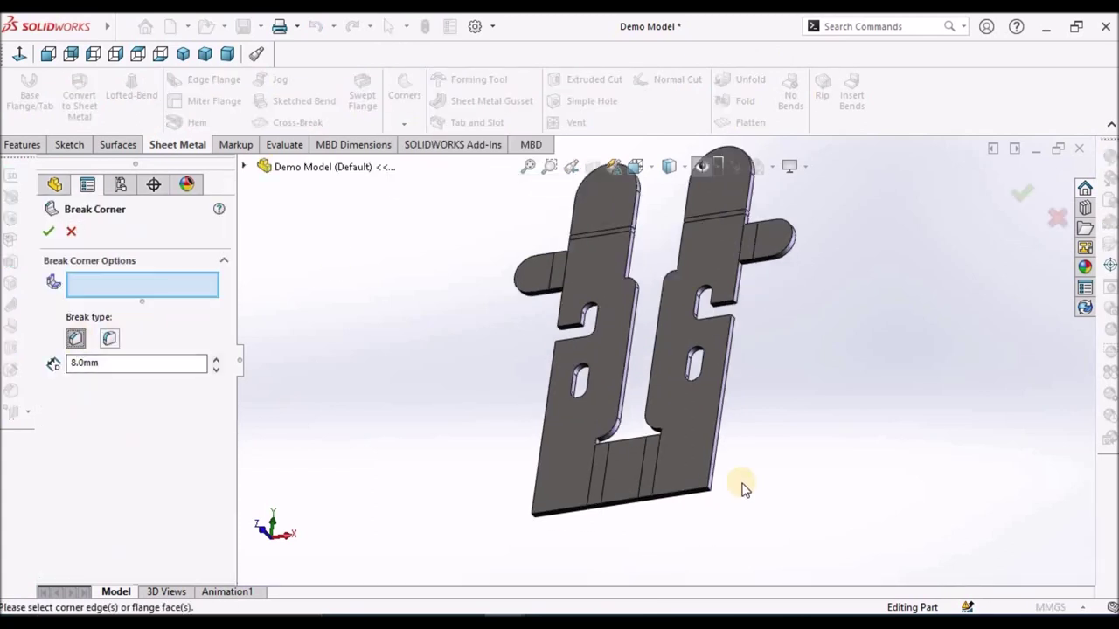
scroll(708, 486, down, 3)
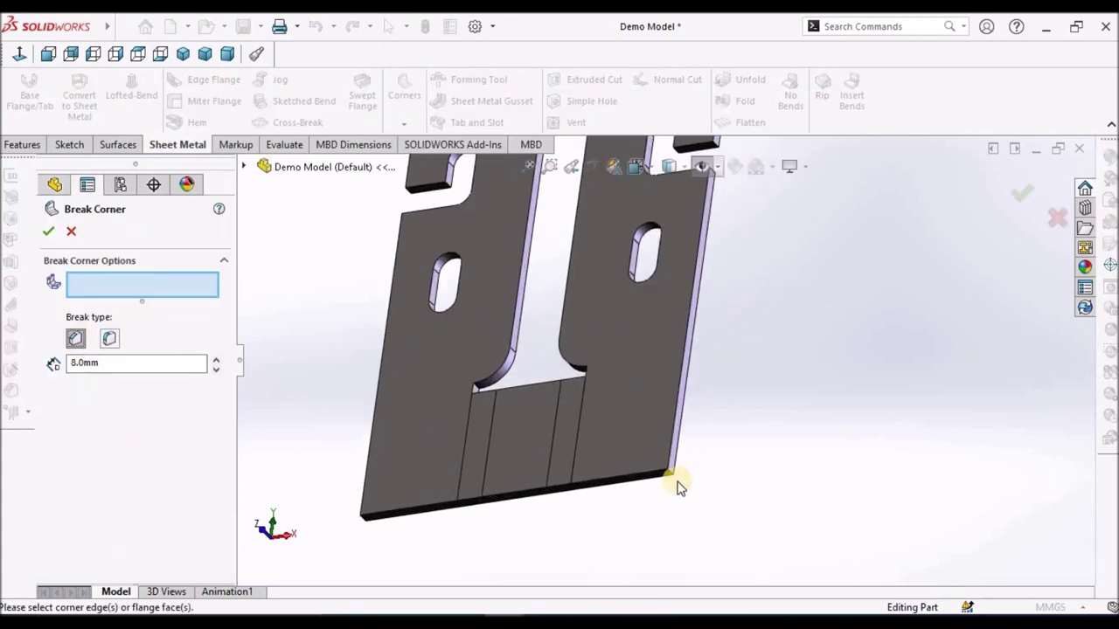
click(541, 512)
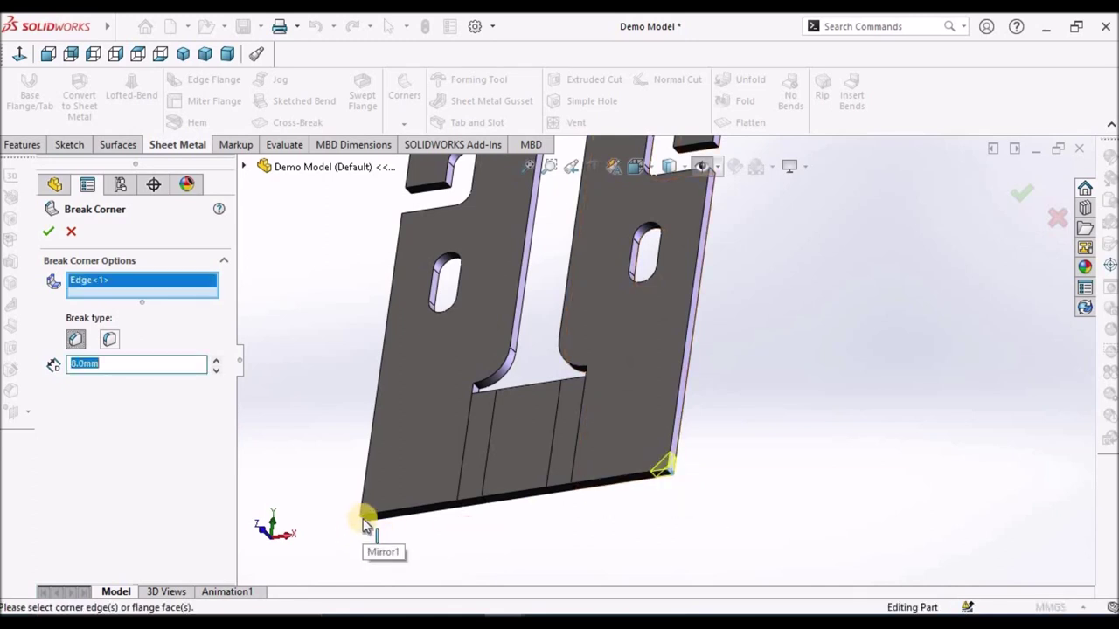
click(364, 519)
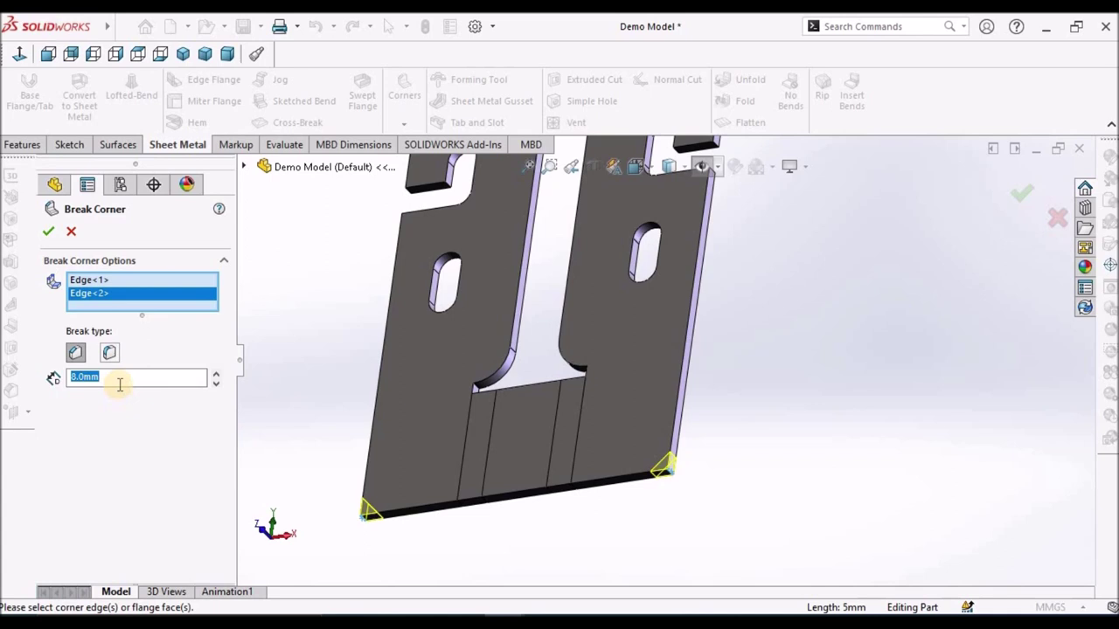
click(117, 379)
text(20)
key(Return)
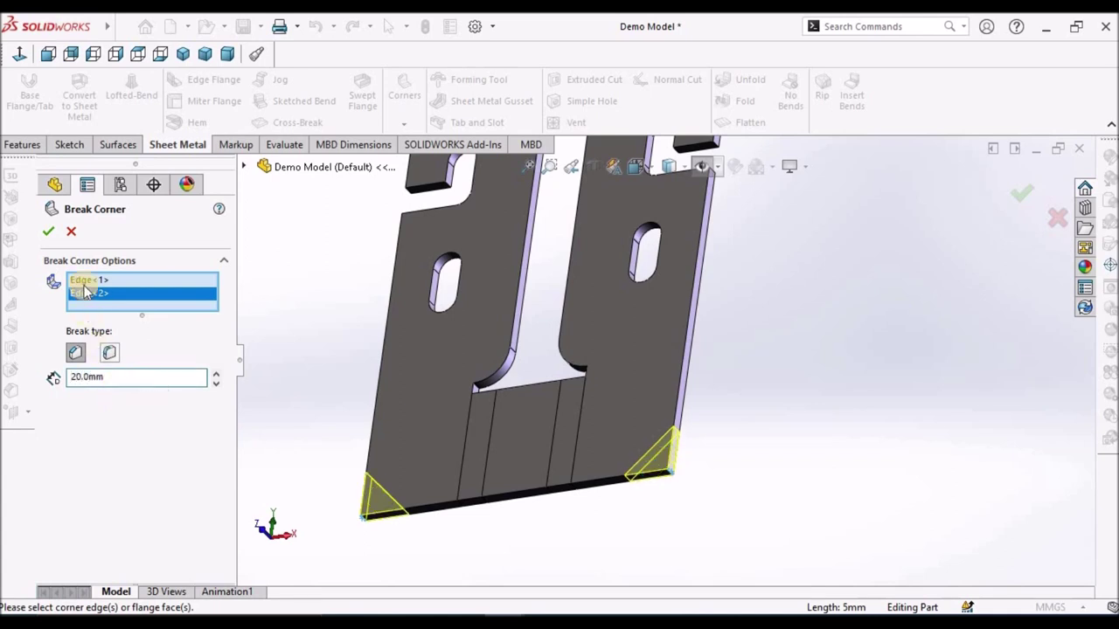
click(48, 233)
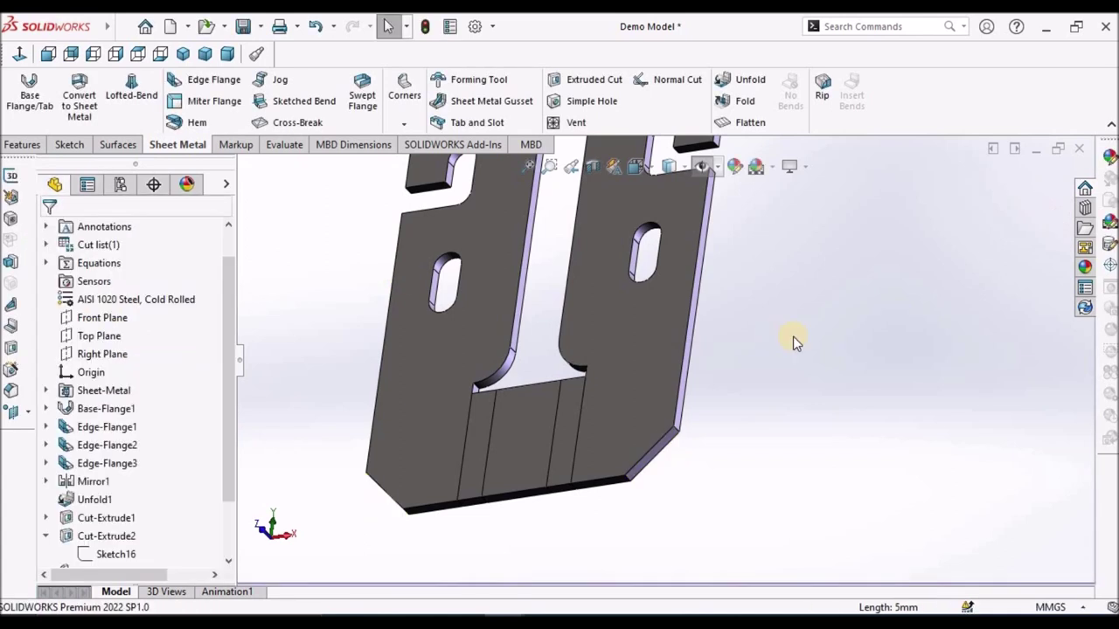
Switch to the isometric view (Ctrl+7) and orbit to a more frontal angle
key(ctrl+7)
scroll(685, 312, down, 3)
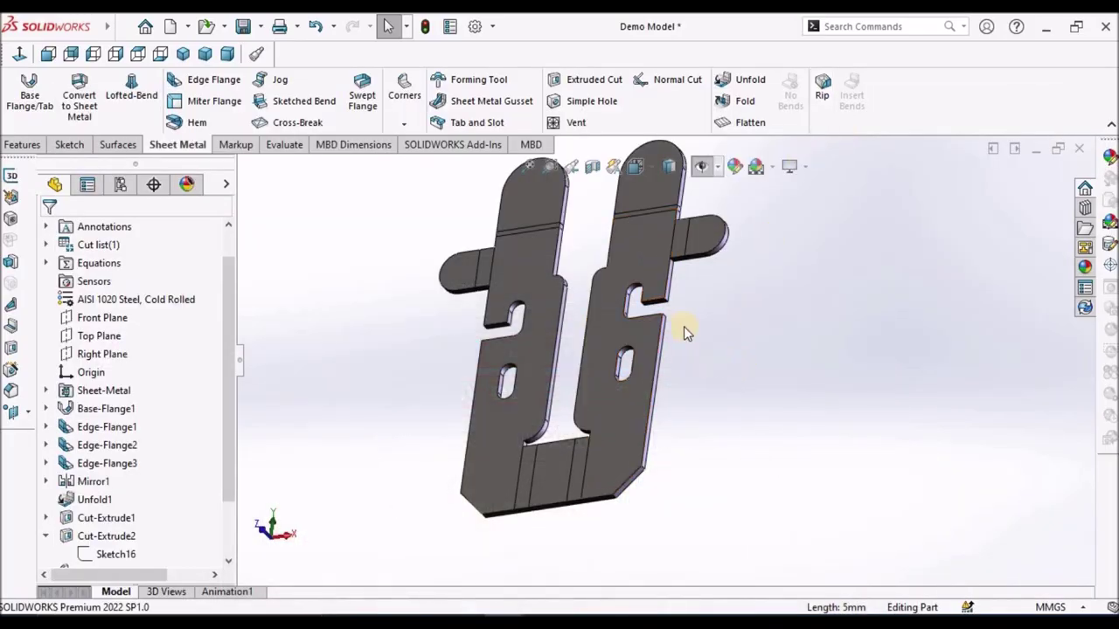
middle_drag(692, 324, 492, 452)
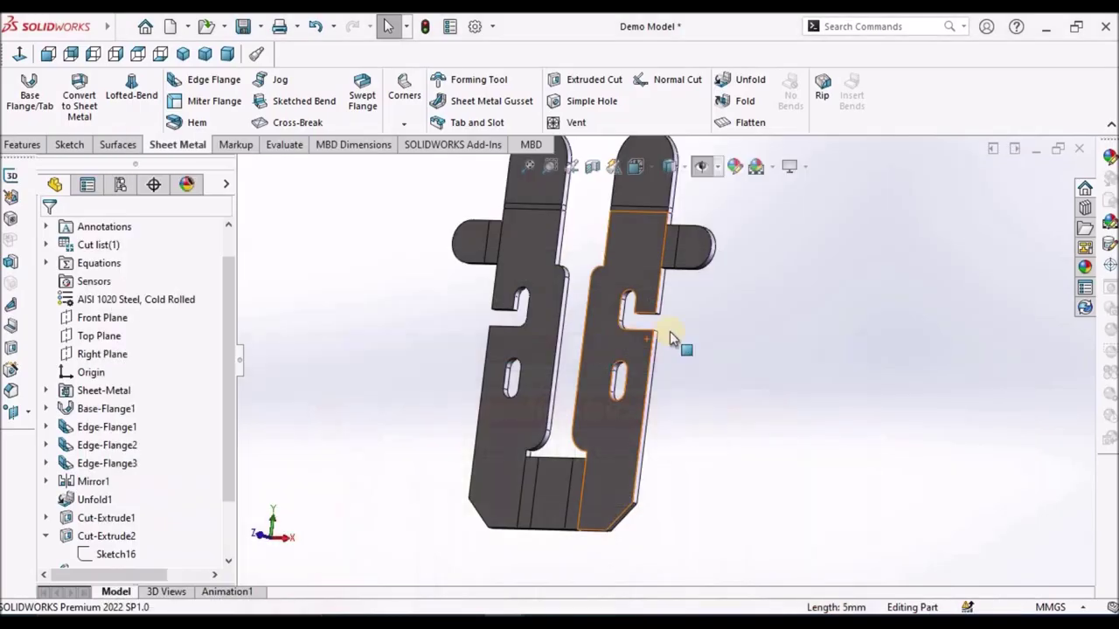
scroll(670, 331, down, 8)
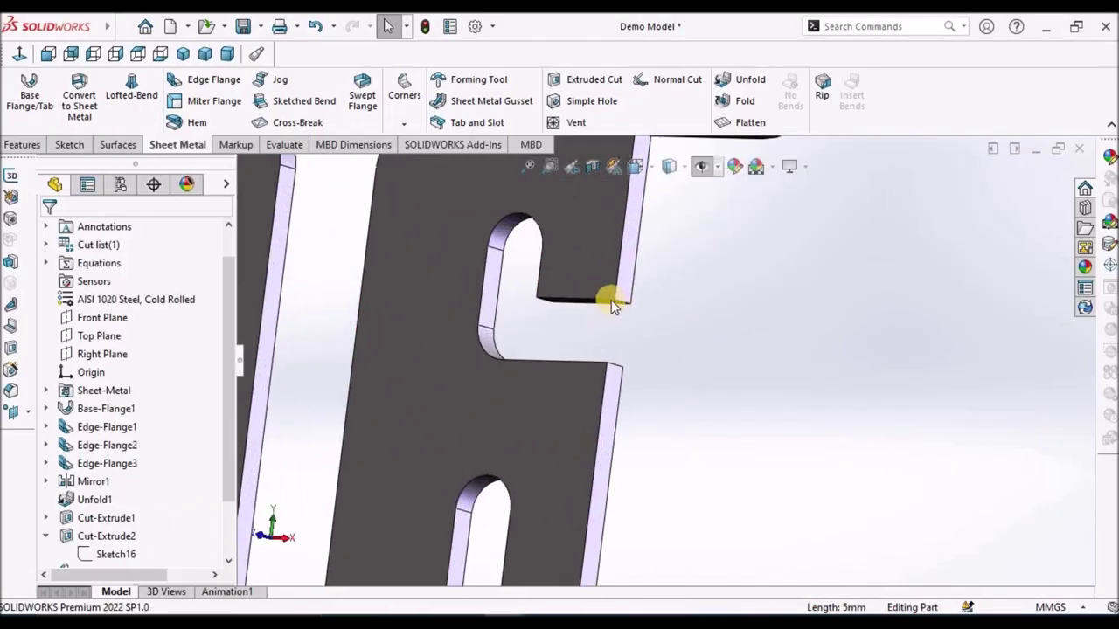
Start a 10 mm chamfer Break Corner on the right notch's inner corner edge
click(620, 298)
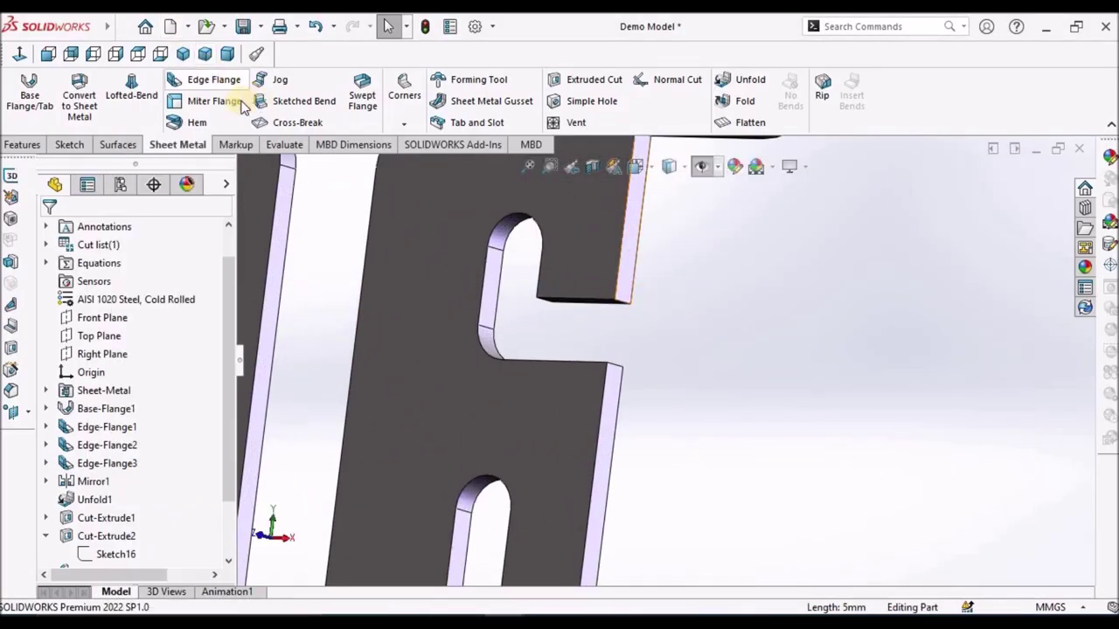
click(404, 88)
click(404, 88)
click(404, 88)
click(441, 184)
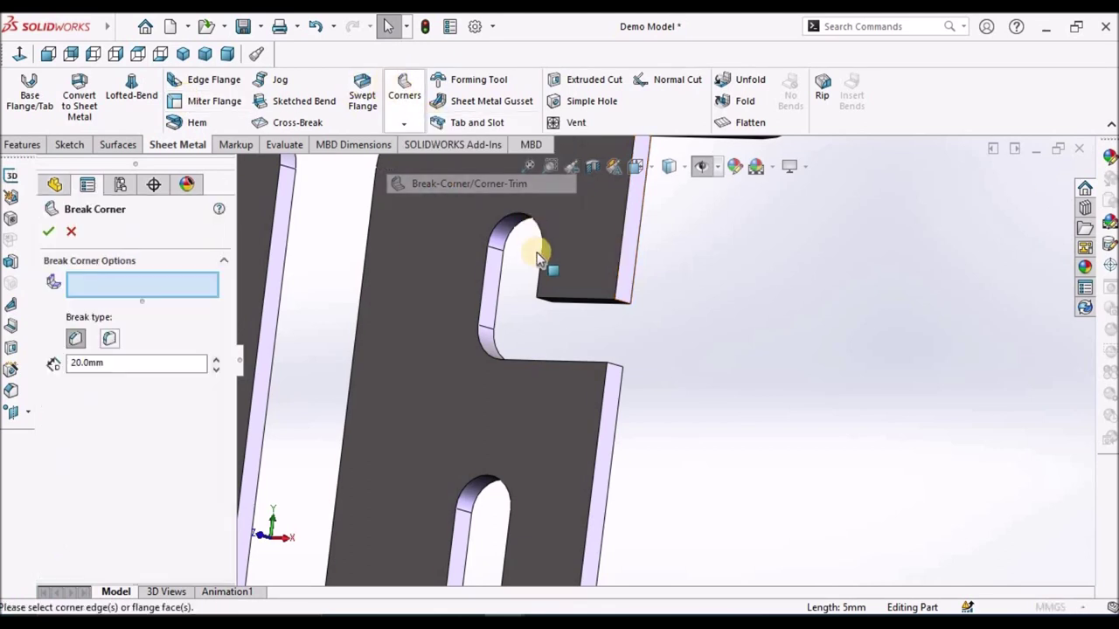
click(623, 300)
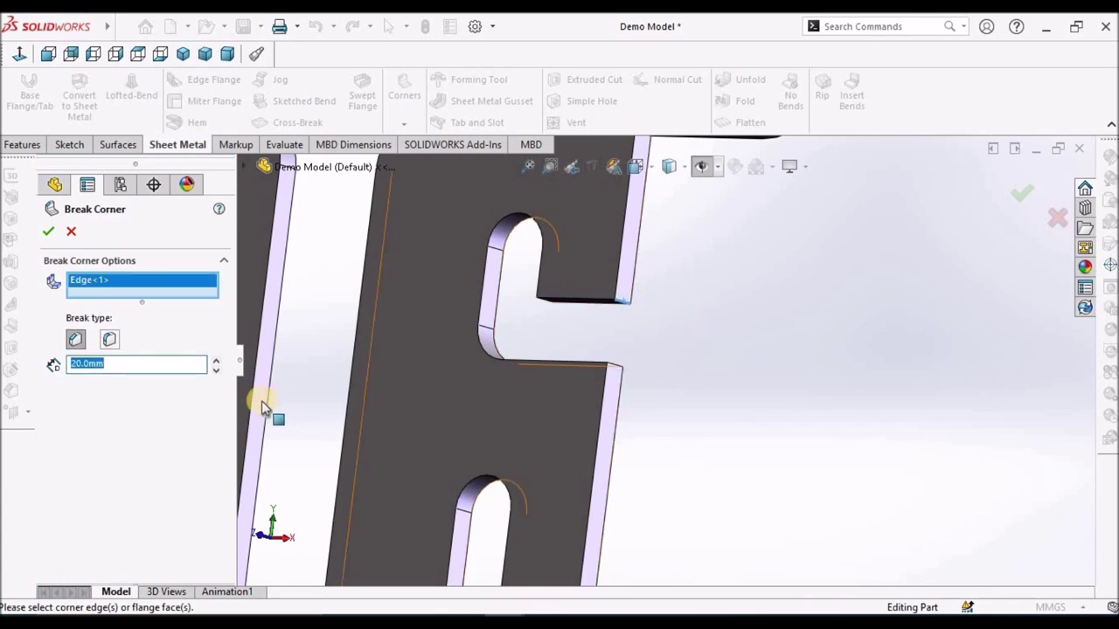
click(165, 362)
text(10)
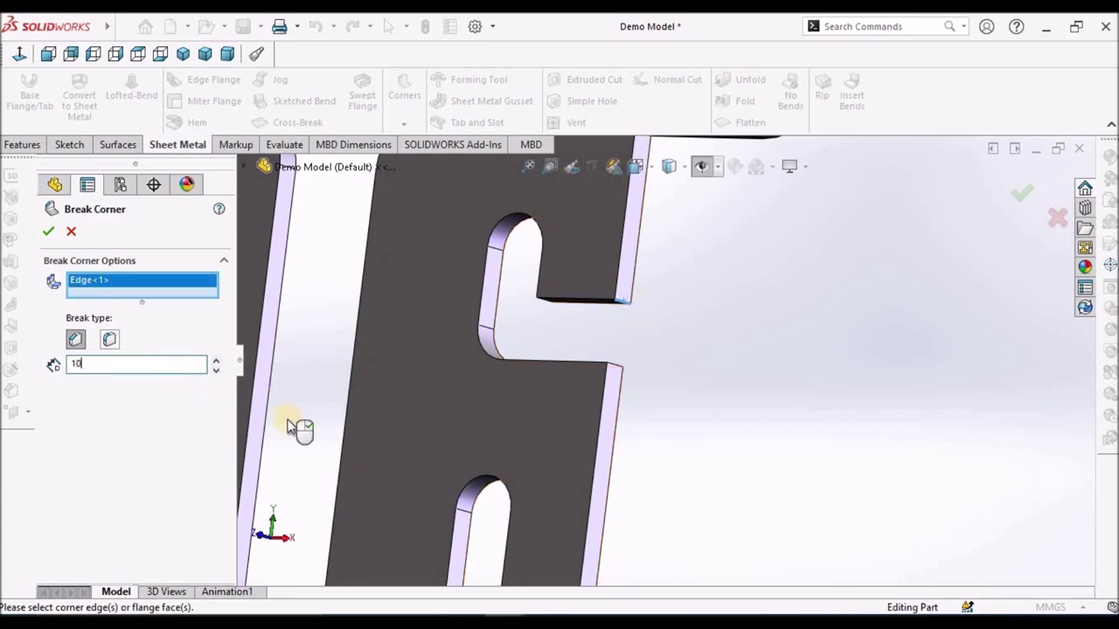
key(Return)
Add the left notch's inner corner edge, confirm the chamfers, and fit the part in view
scroll(693, 332, up, 8)
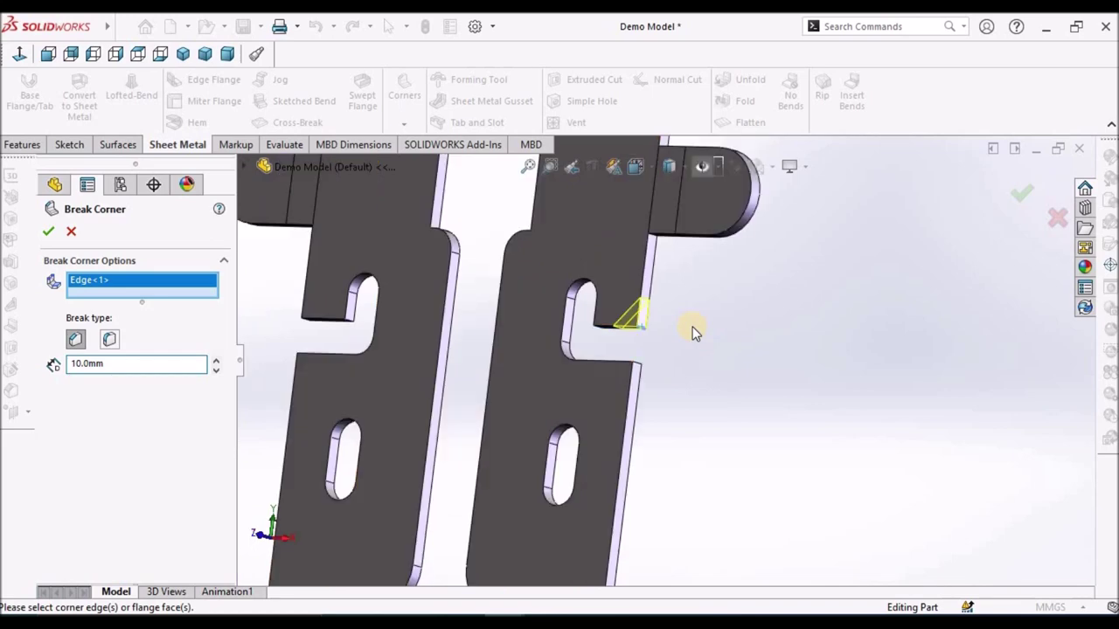
middle_drag(554, 338, 532, 332)
scroll(514, 354, down, 3)
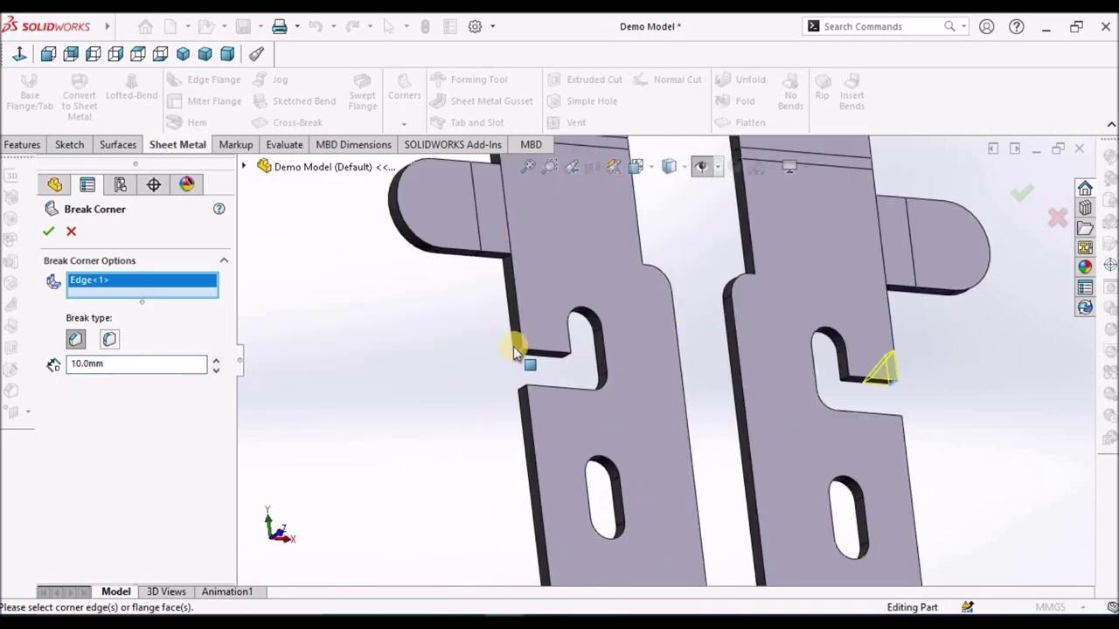
click(516, 351)
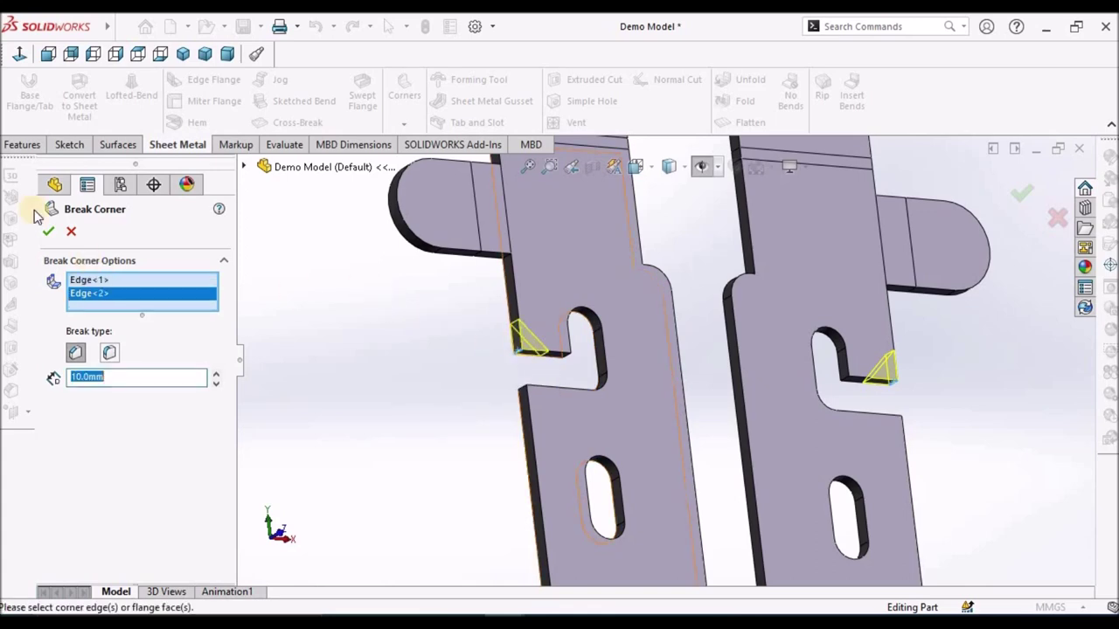
click(50, 233)
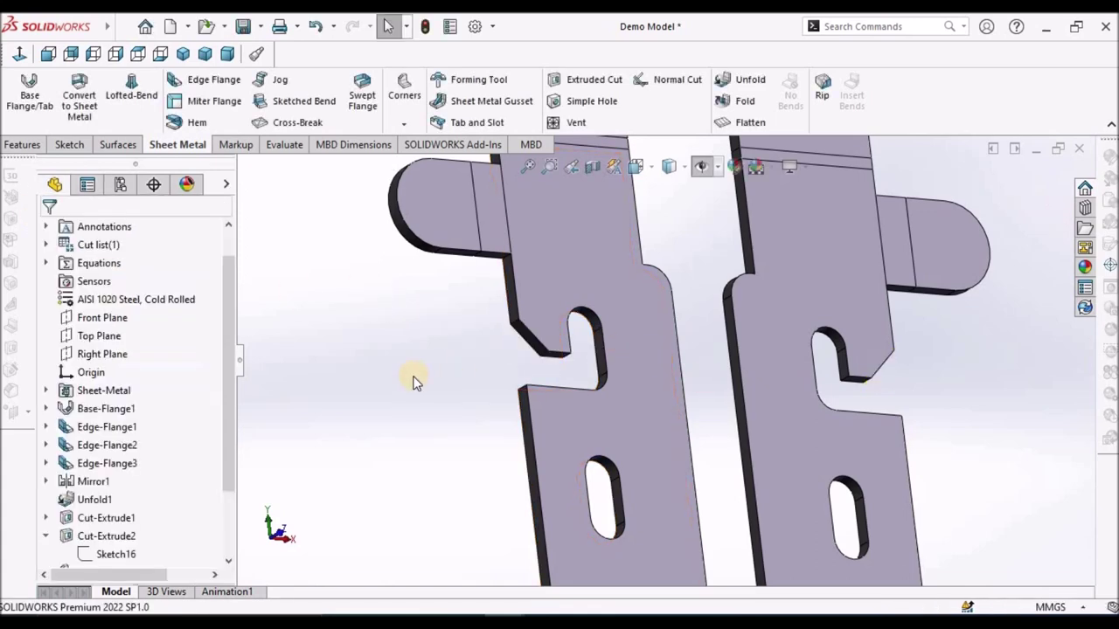
key(f)
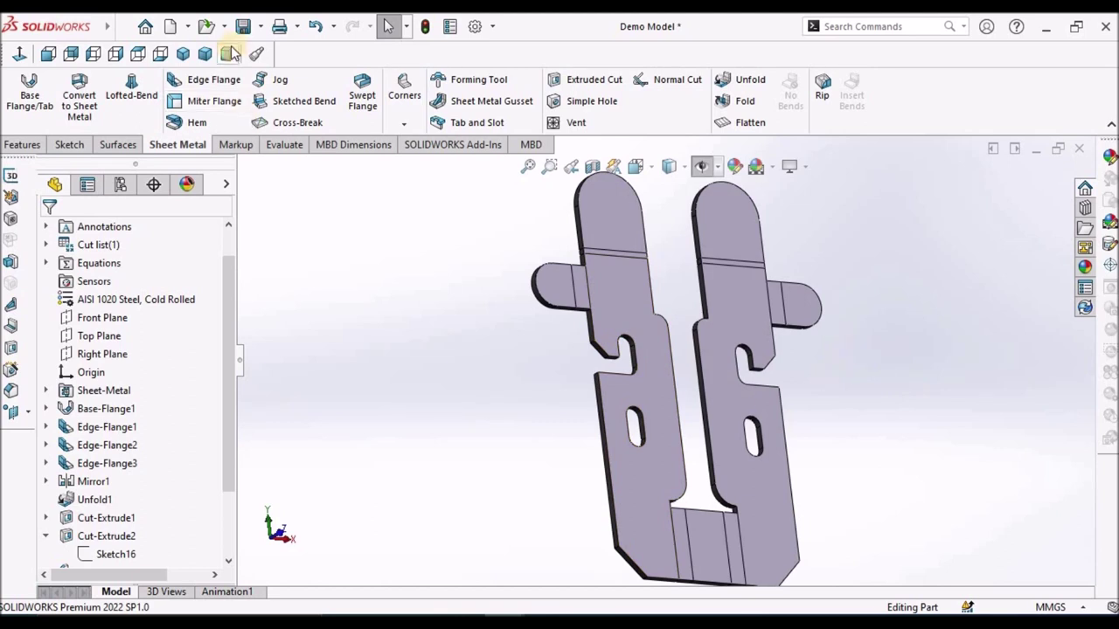
Compare trimetric, dimetric and isometric orientations, then settle on dimetric and collapse Cut-Extrude2
click(204, 54)
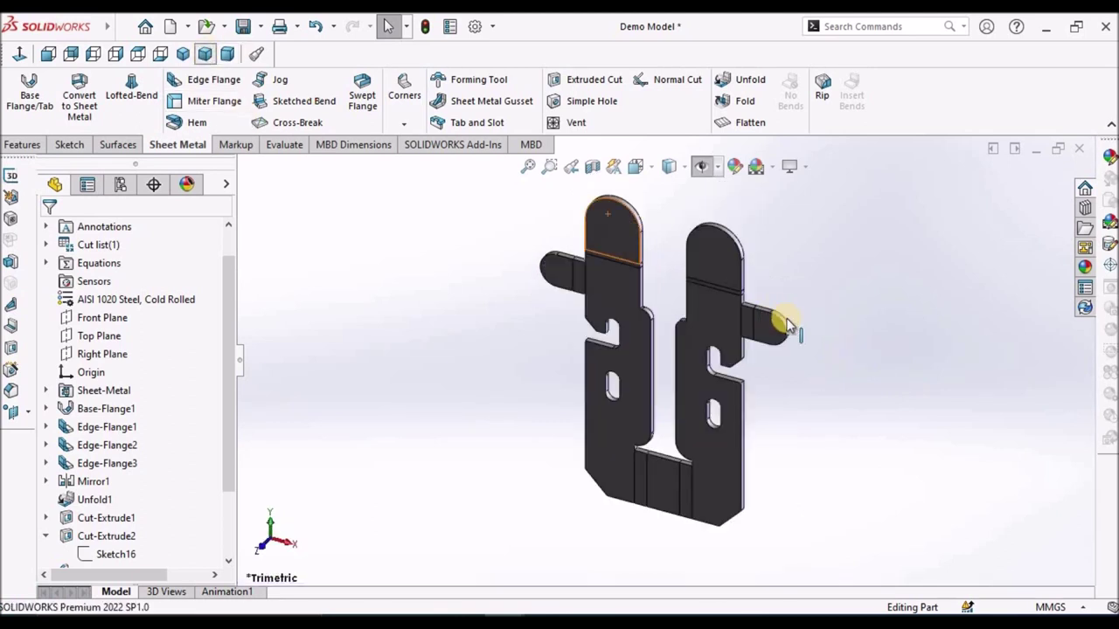
click(227, 54)
click(182, 54)
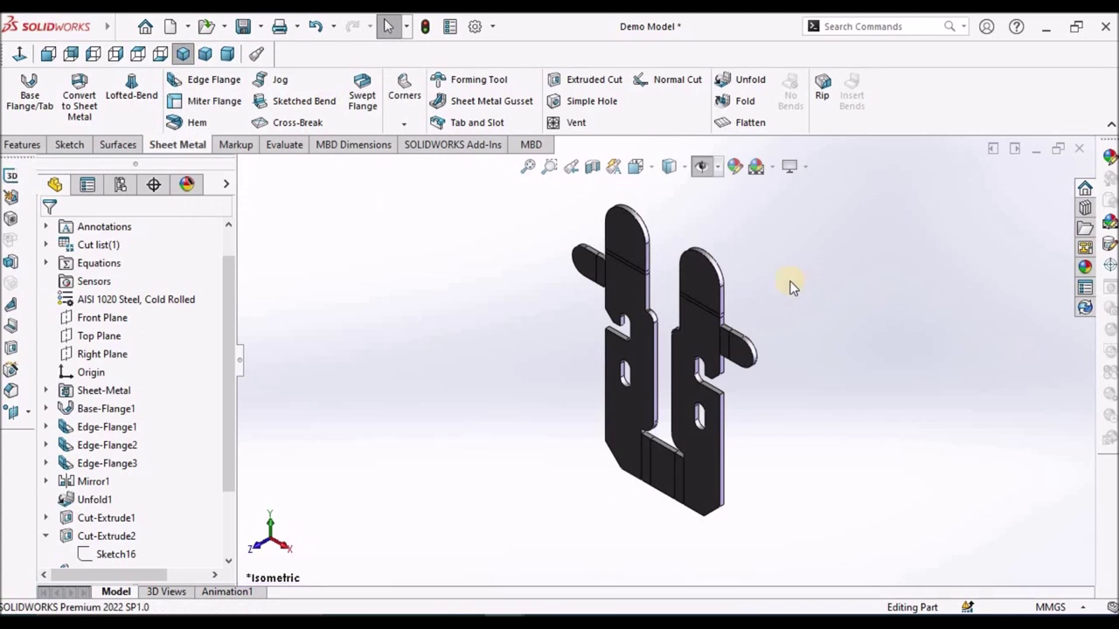
middle_drag(837, 298, 885, 245)
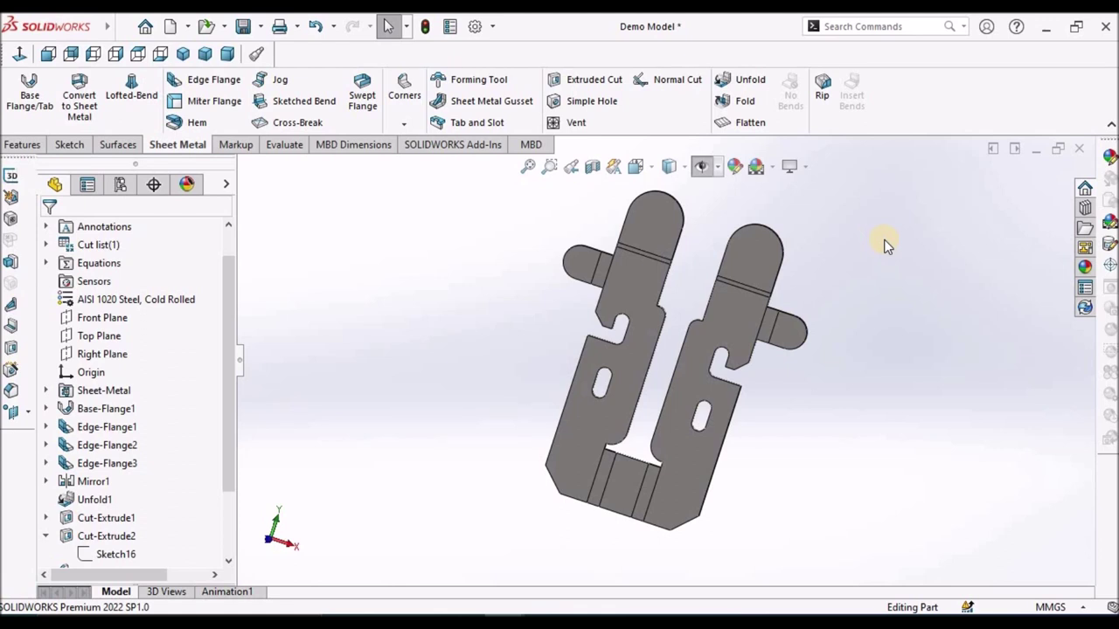
click(227, 55)
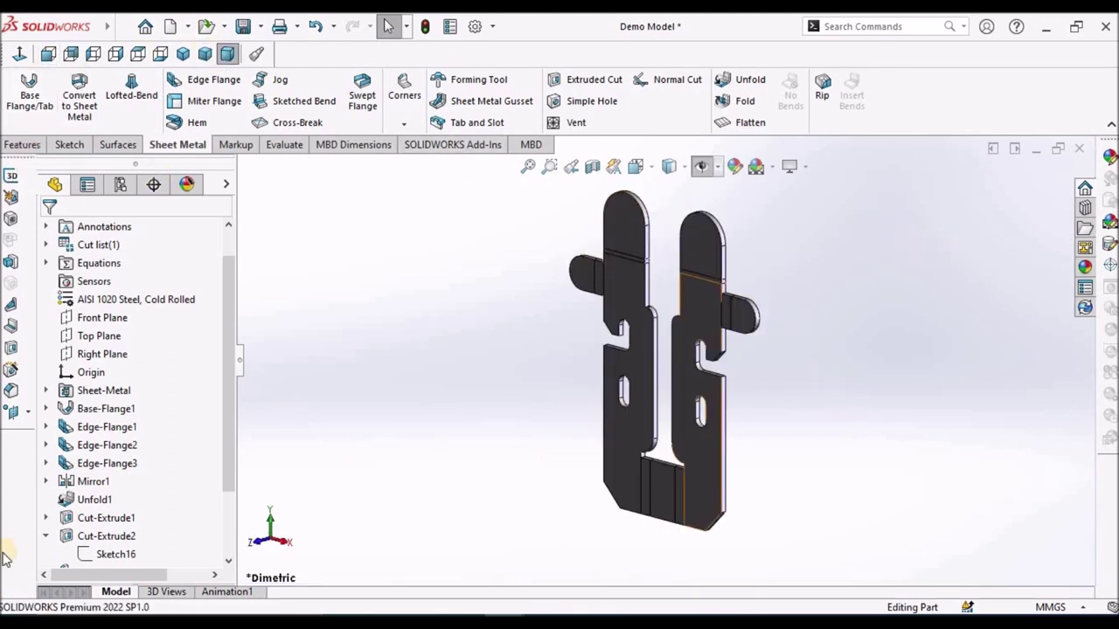
click(45, 536)
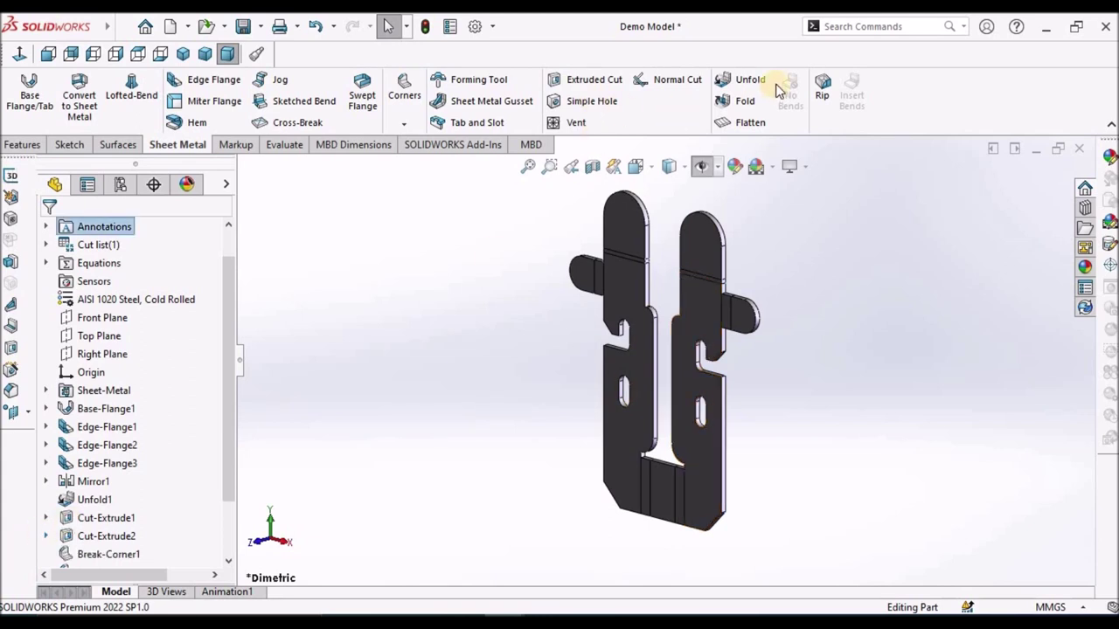
Refold the part using Fold with Collect All Bends, then orbit to check both flanges
click(745, 101)
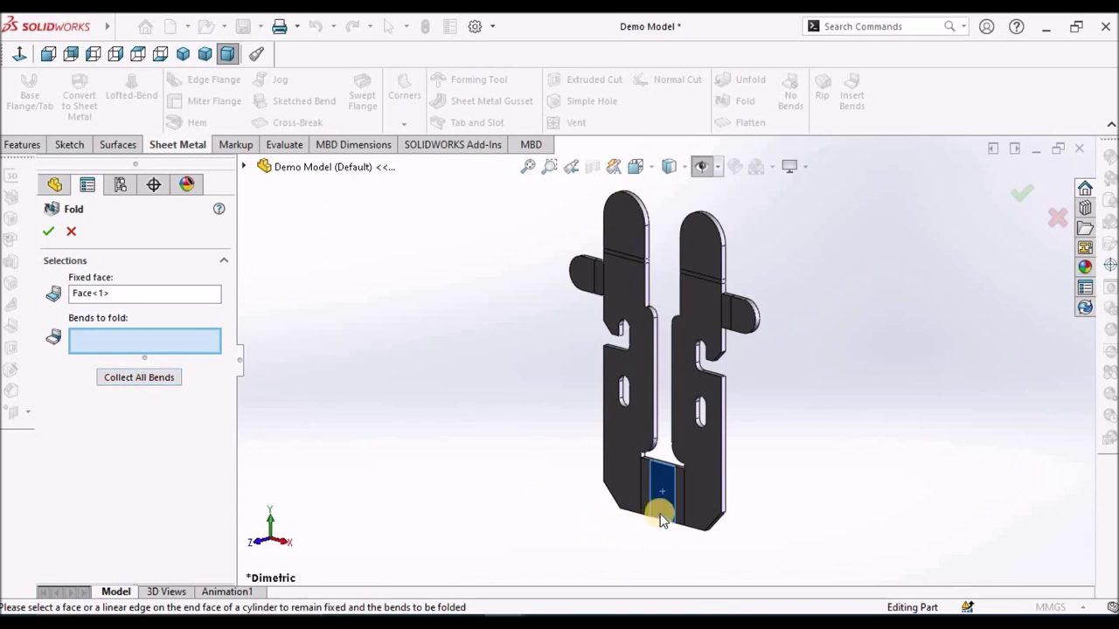
scroll(662, 512, down, 3)
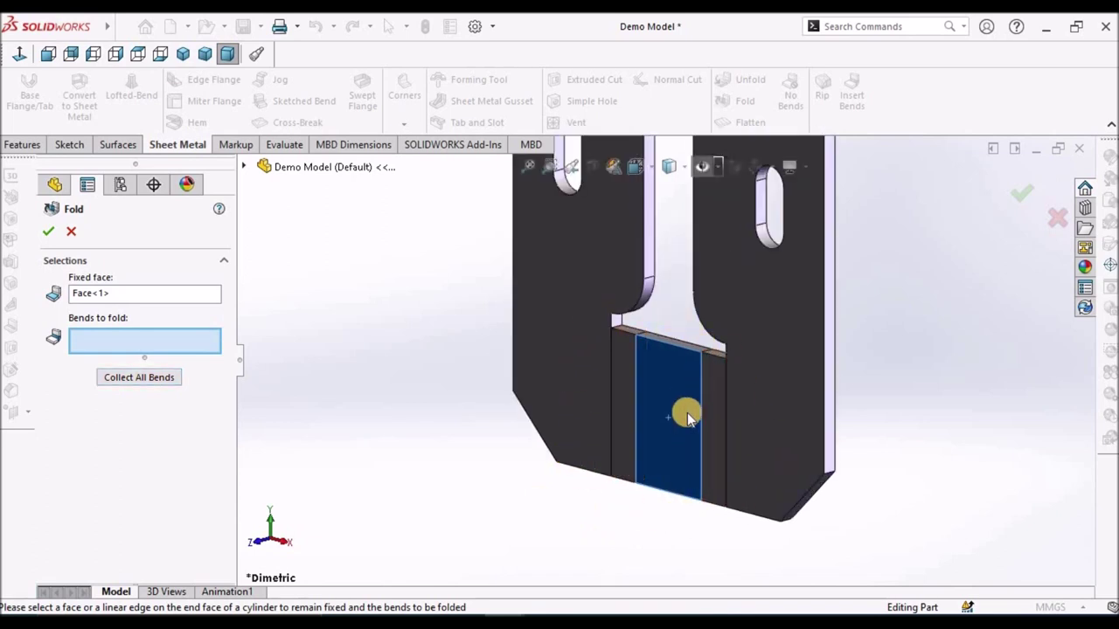
click(141, 374)
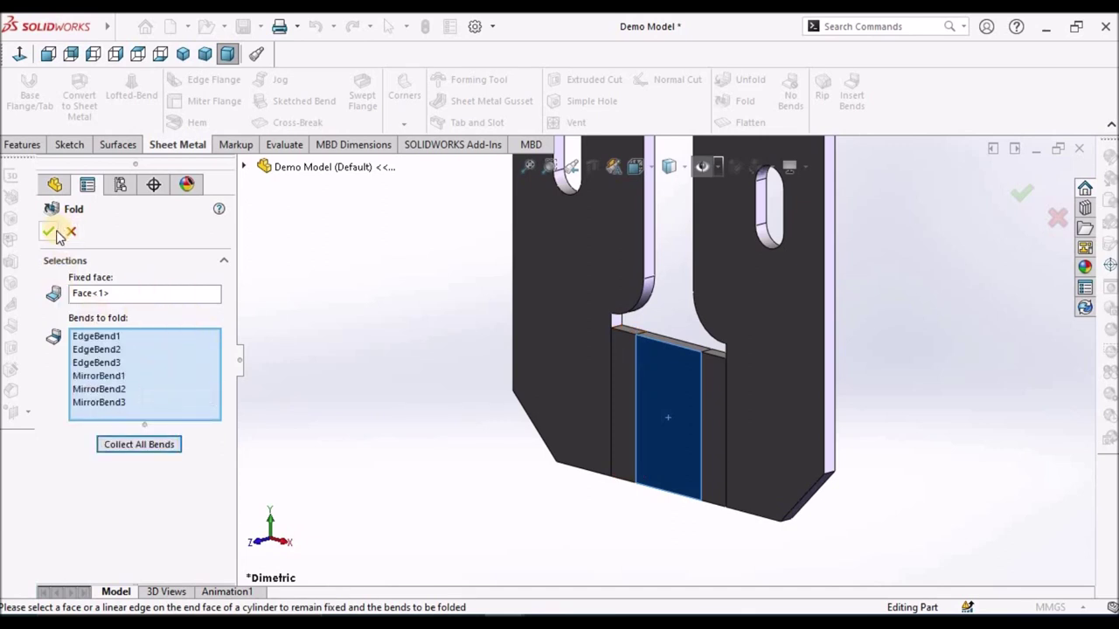
key(Return)
scroll(869, 393, up, 5)
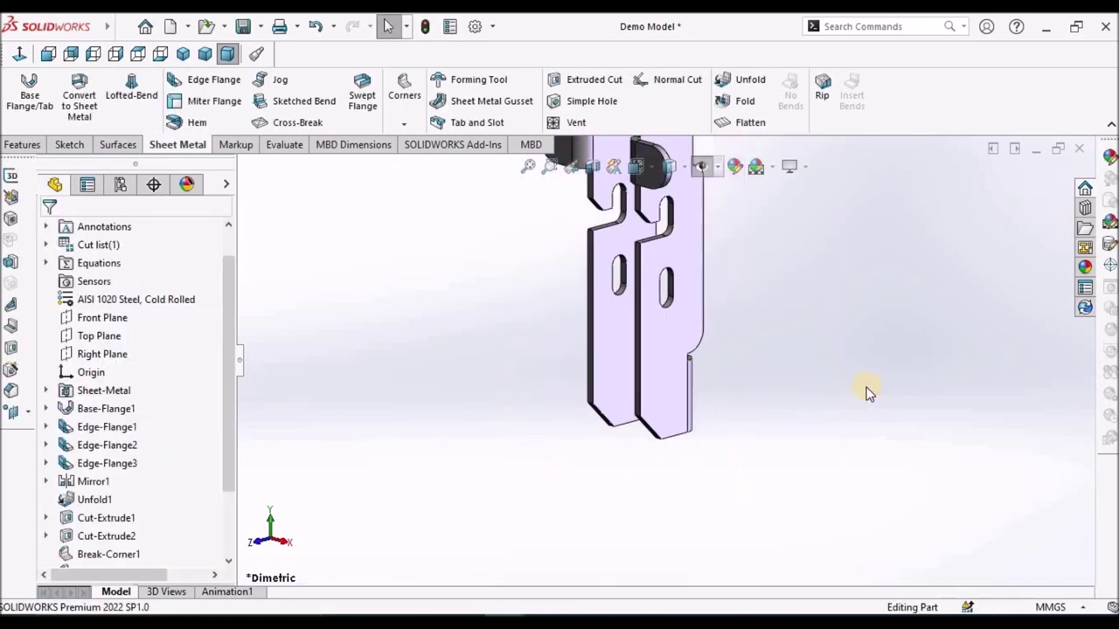
middle_drag(770, 344, 677, 358)
scroll(677, 357, down, 5)
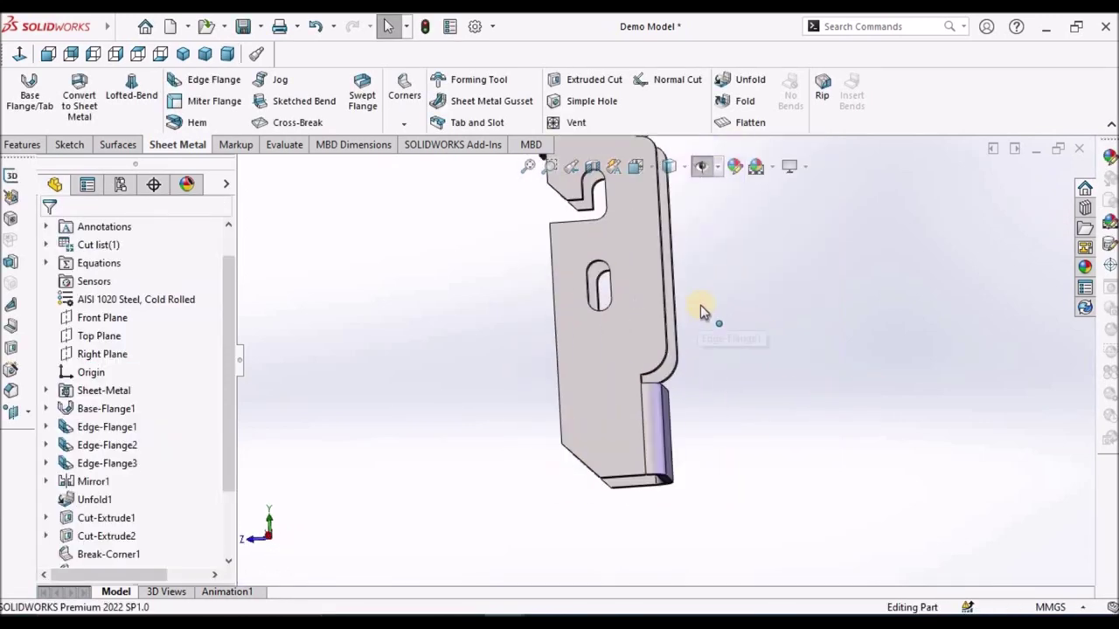
middle_drag(595, 366, 842, 391)
scroll(567, 345, up, 6)
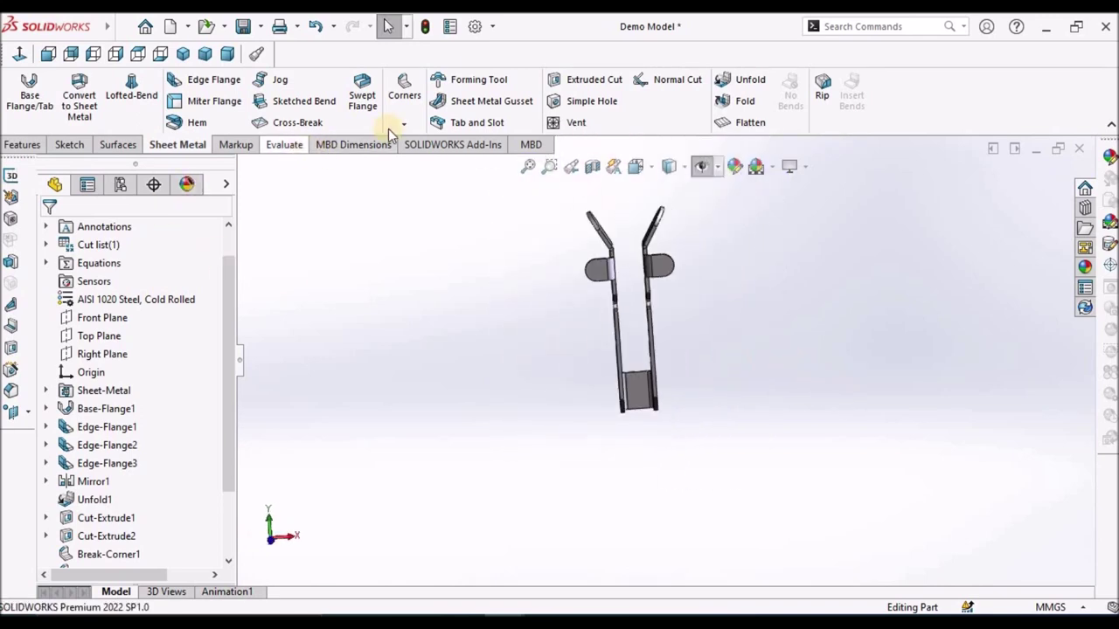
Toggle Flatten on and off, return to the dimetric view, and save the model
click(745, 122)
scroll(641, 287, down, 5)
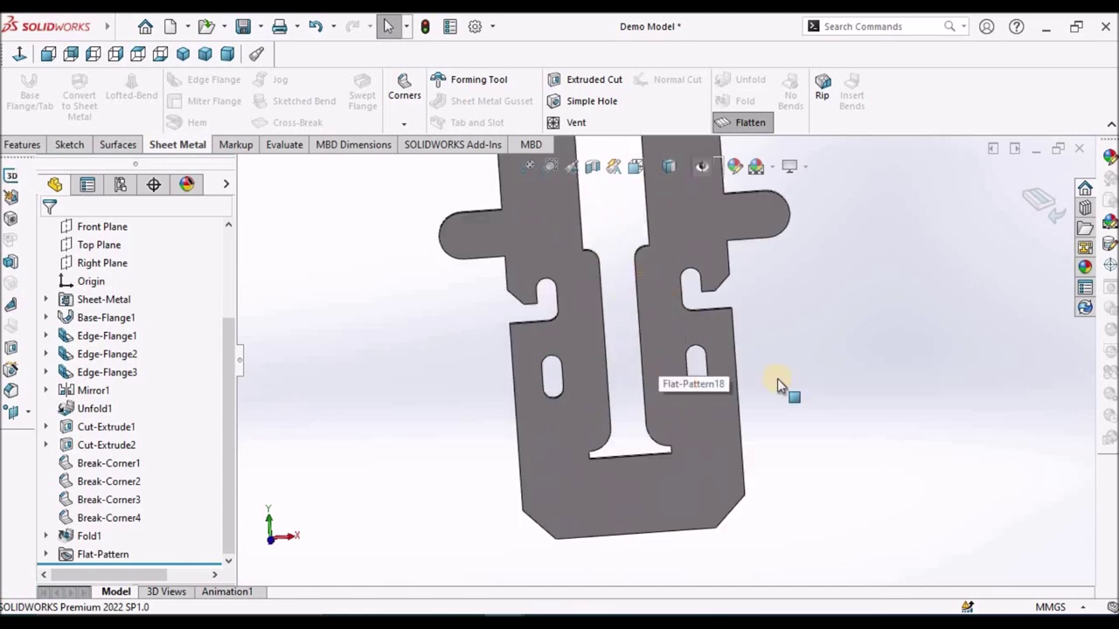
scroll(643, 237, up, 4)
click(744, 122)
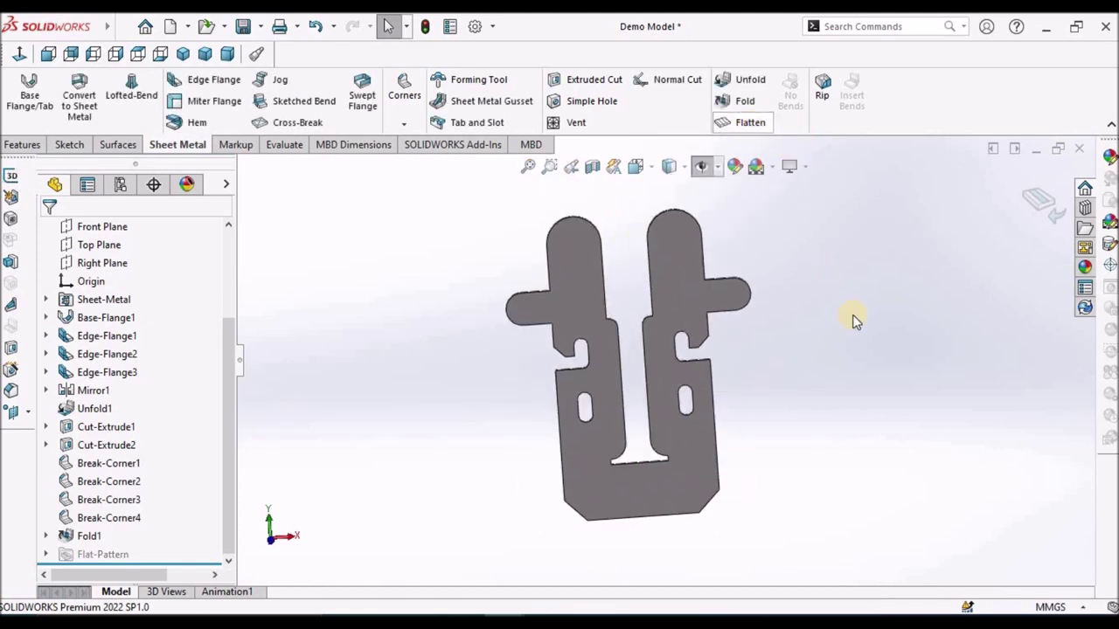
click(228, 53)
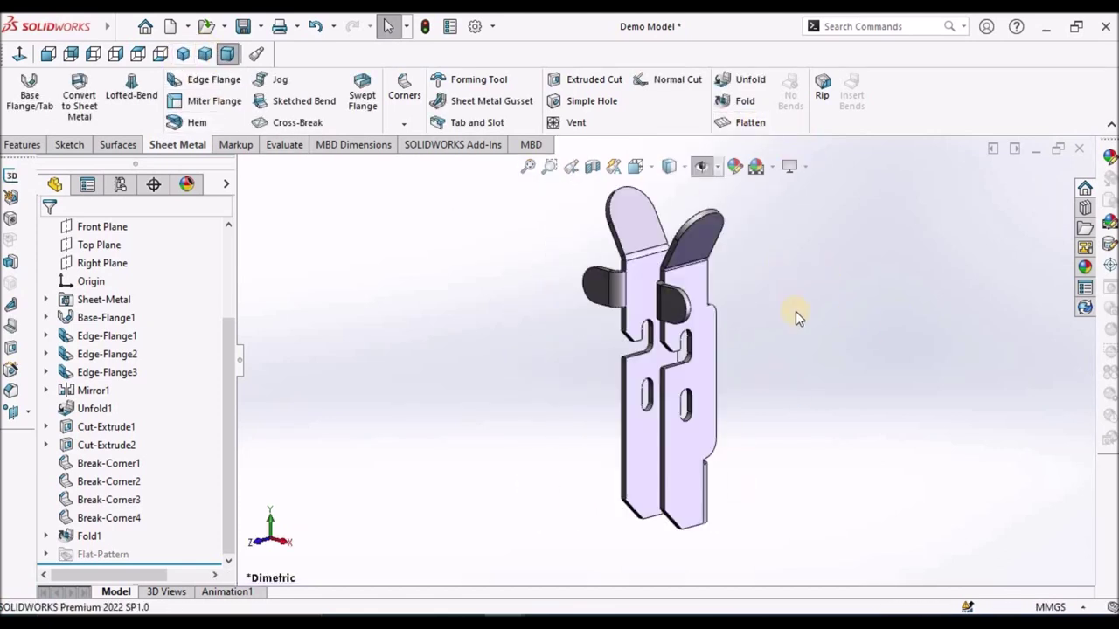
key(ctrl+s)
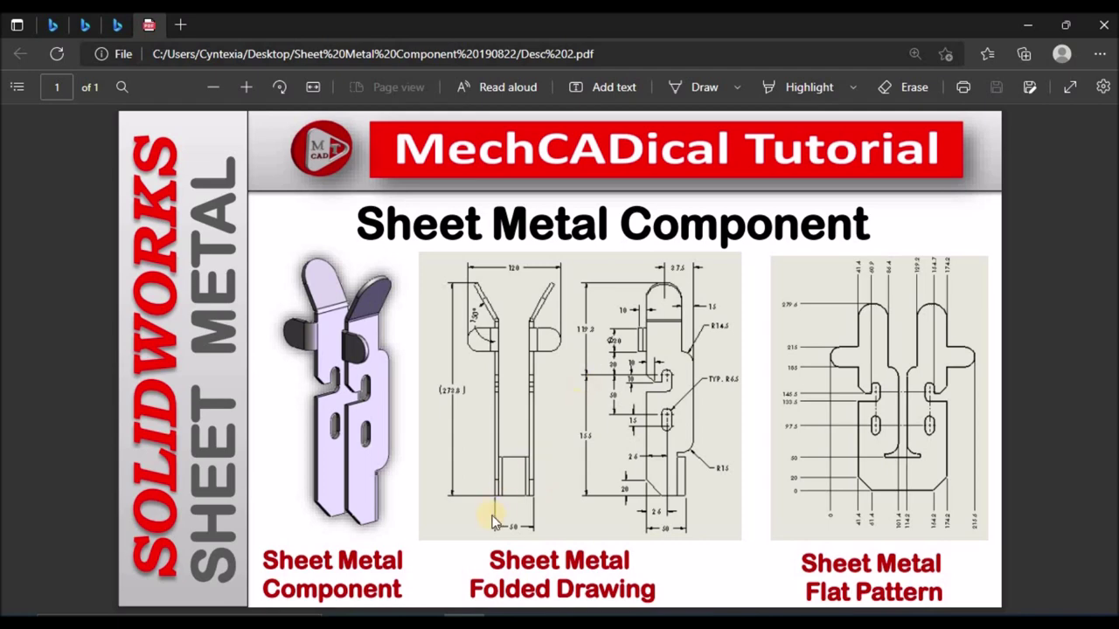
Return from the Desc 2.pdf reference to the SOLIDWORKS drawing sheet
click(466, 560)
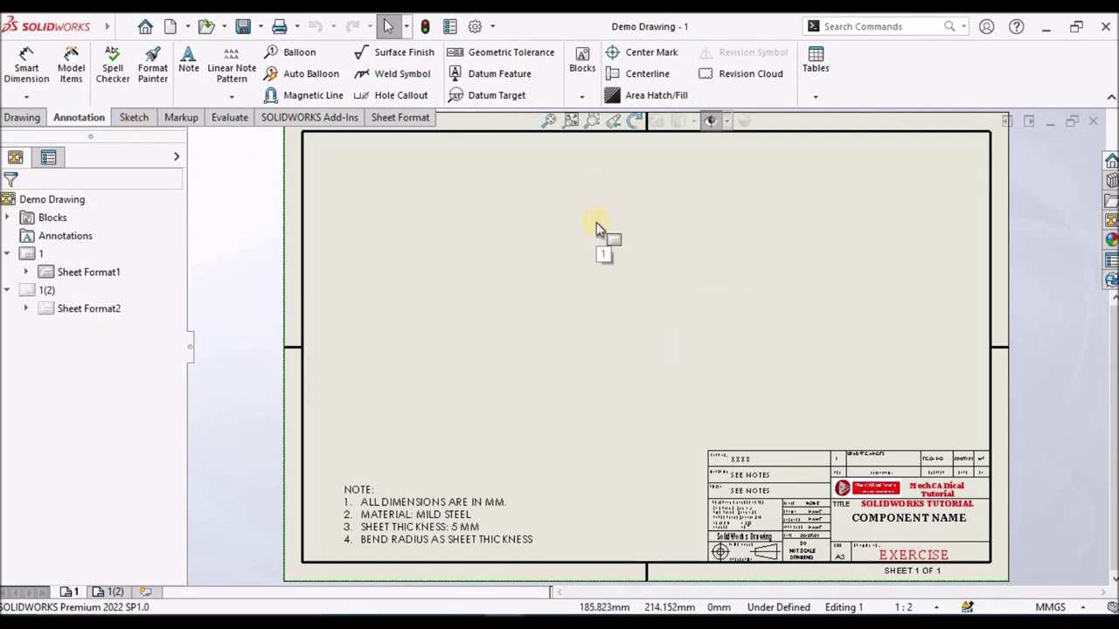
Insert a Model View of Demo Model, placing the dimetric view at the sheet's top right
click(24, 117)
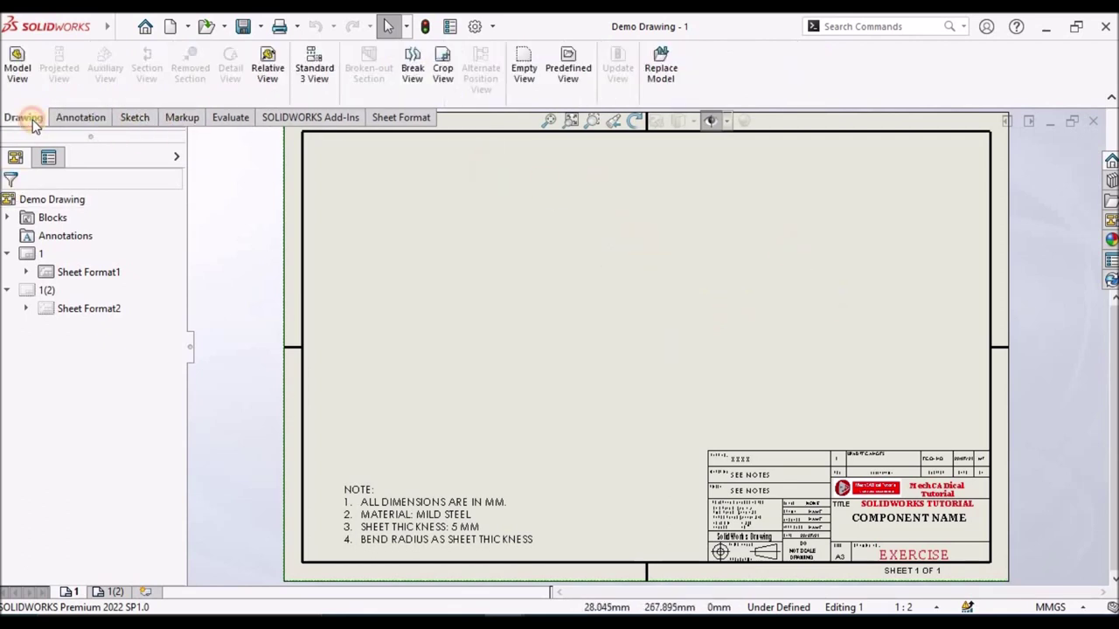
click(16, 67)
double_click(85, 325)
click(935, 216)
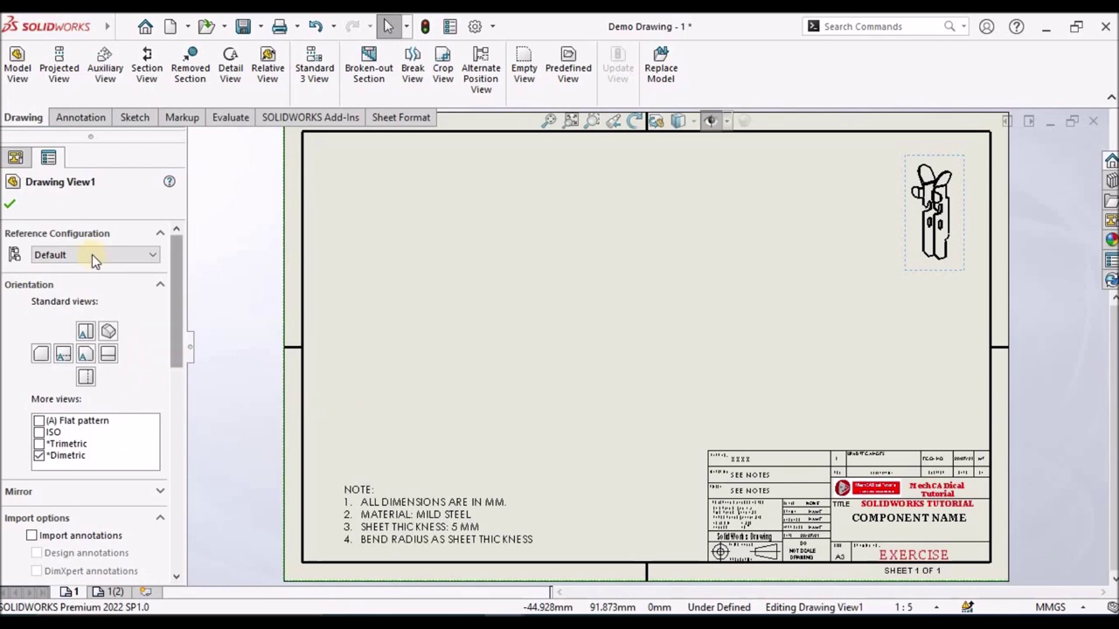
click(10, 204)
Bring up the Sheet Properties for sheet 1
click(585, 280)
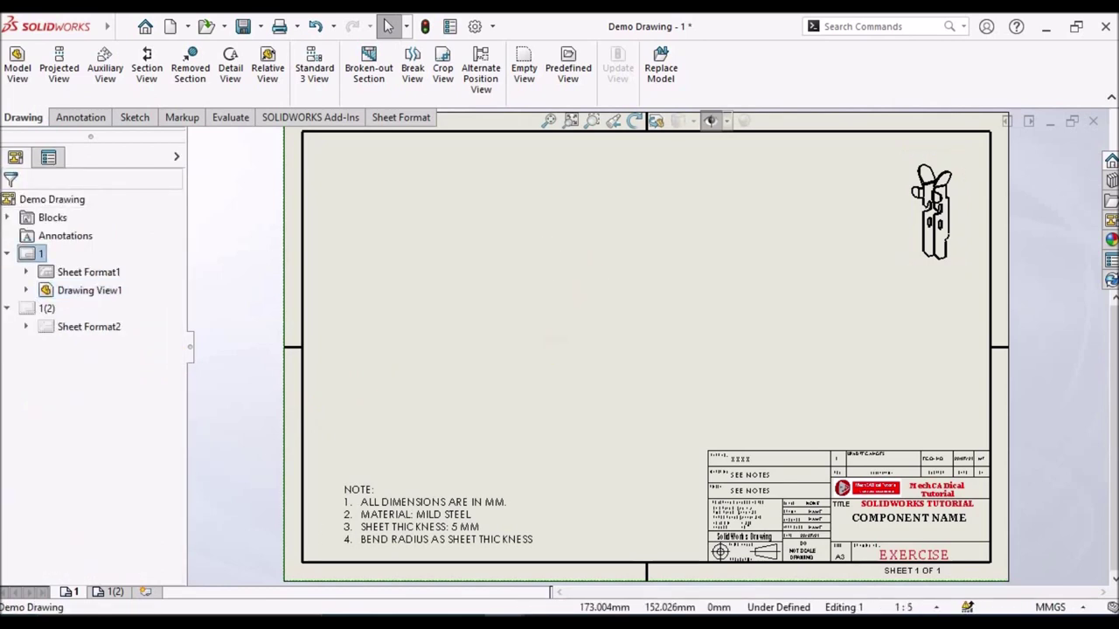
right_click(70, 593)
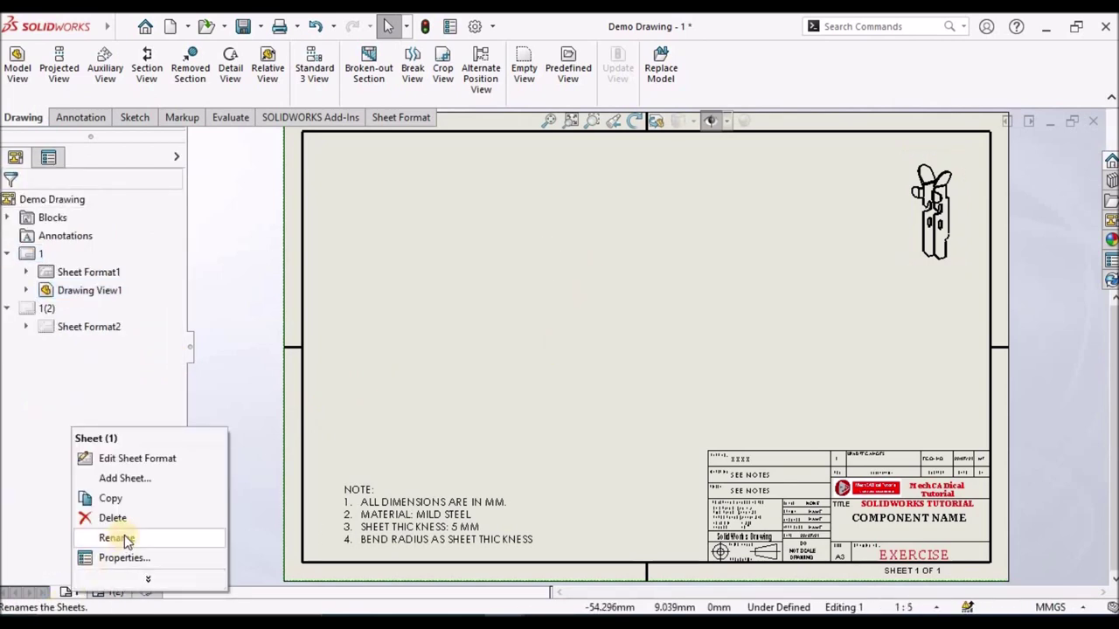
click(123, 557)
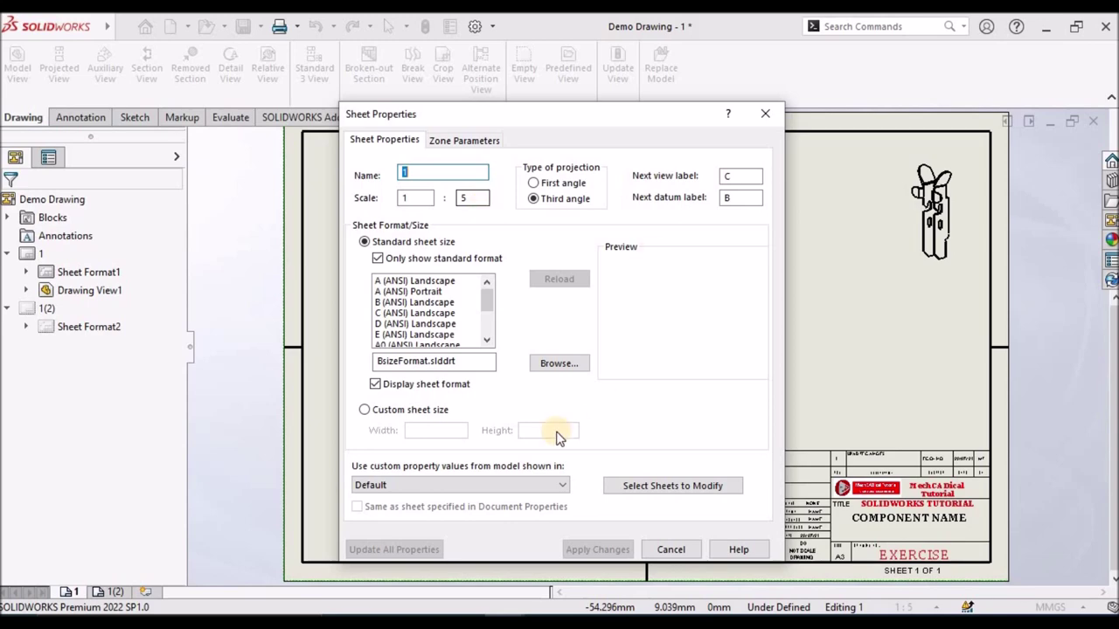
click(691, 555)
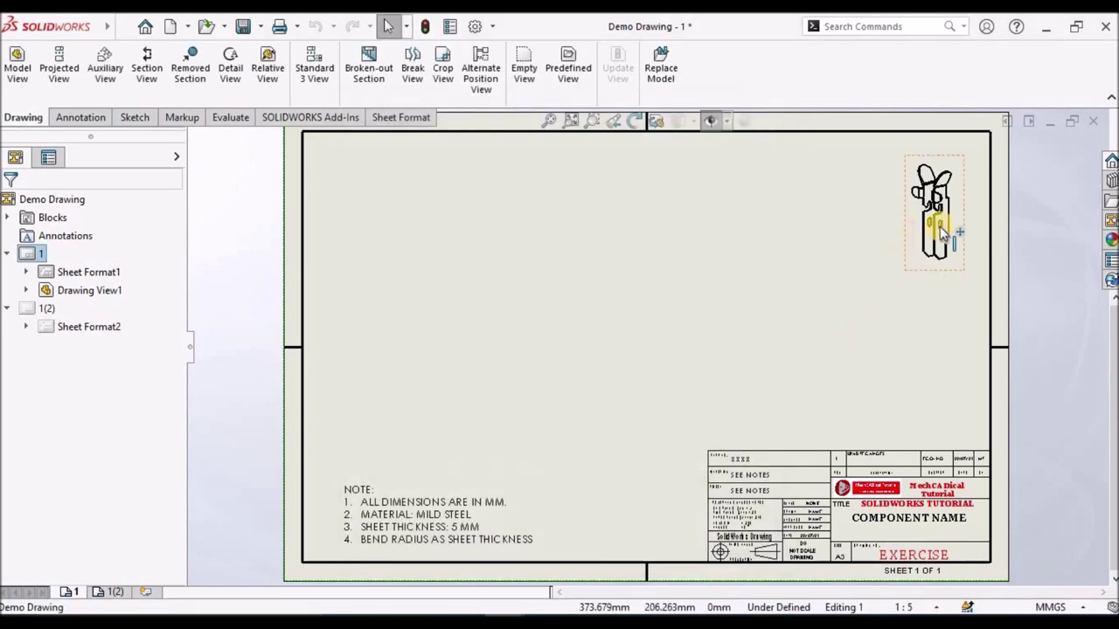
Give Drawing View1 a custom scale of 1:2
click(950, 224)
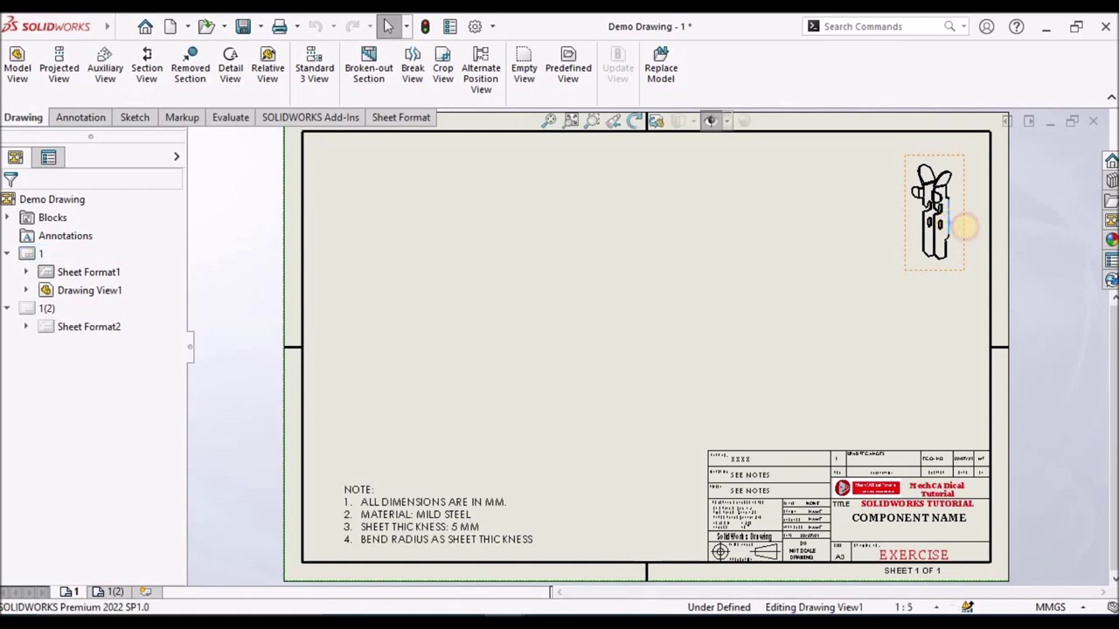
click(832, 316)
click(951, 242)
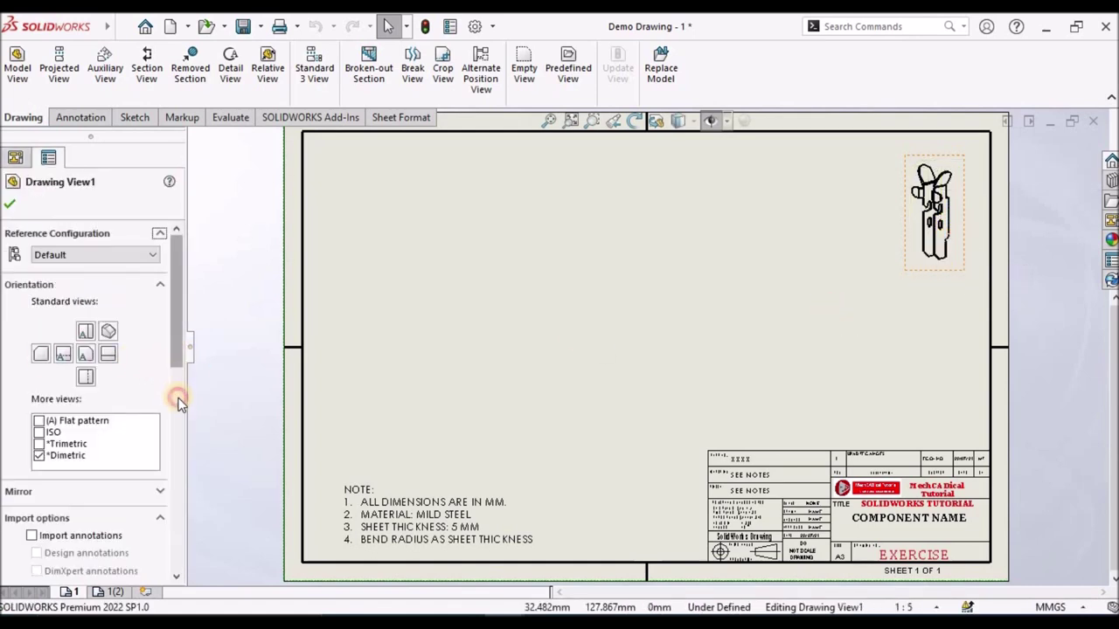
scroll(176, 459, down, 3)
scroll(174, 472, down, 5)
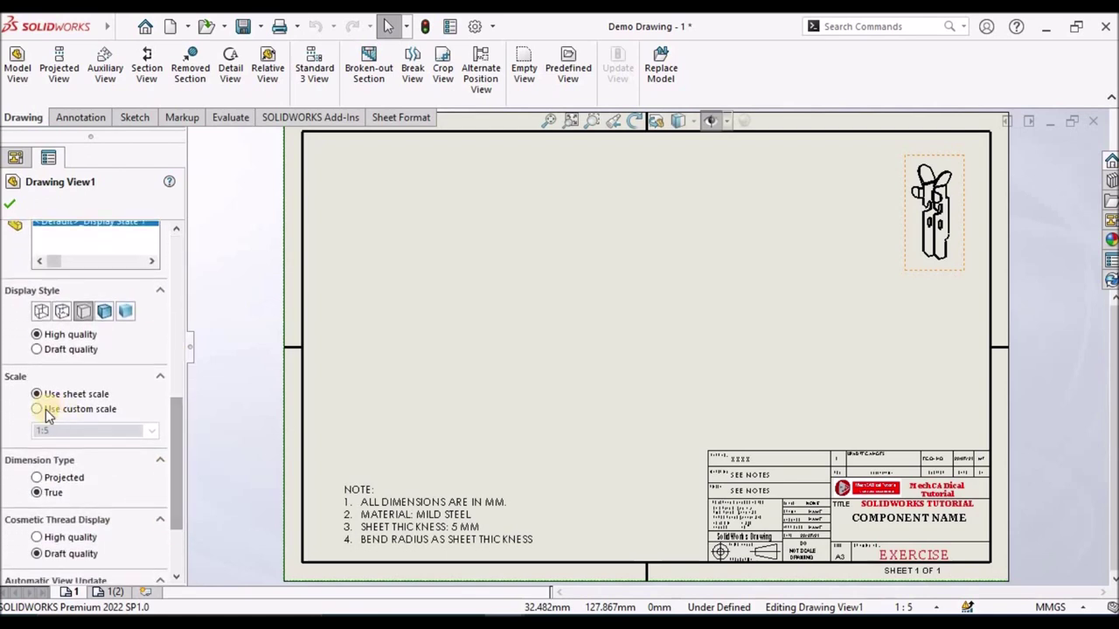
click(37, 409)
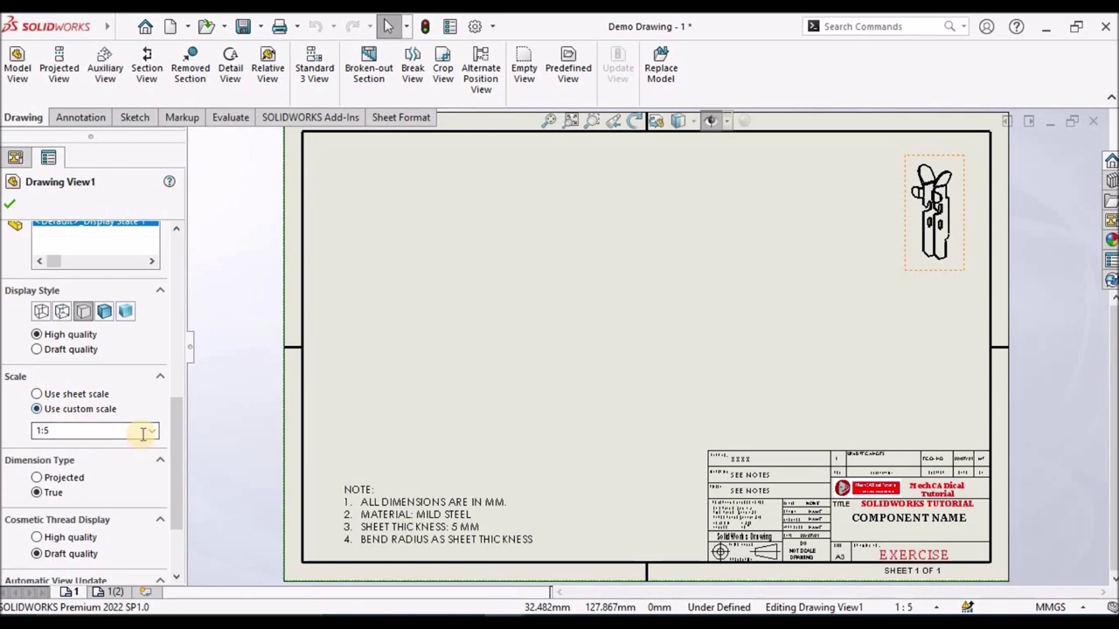
click(150, 431)
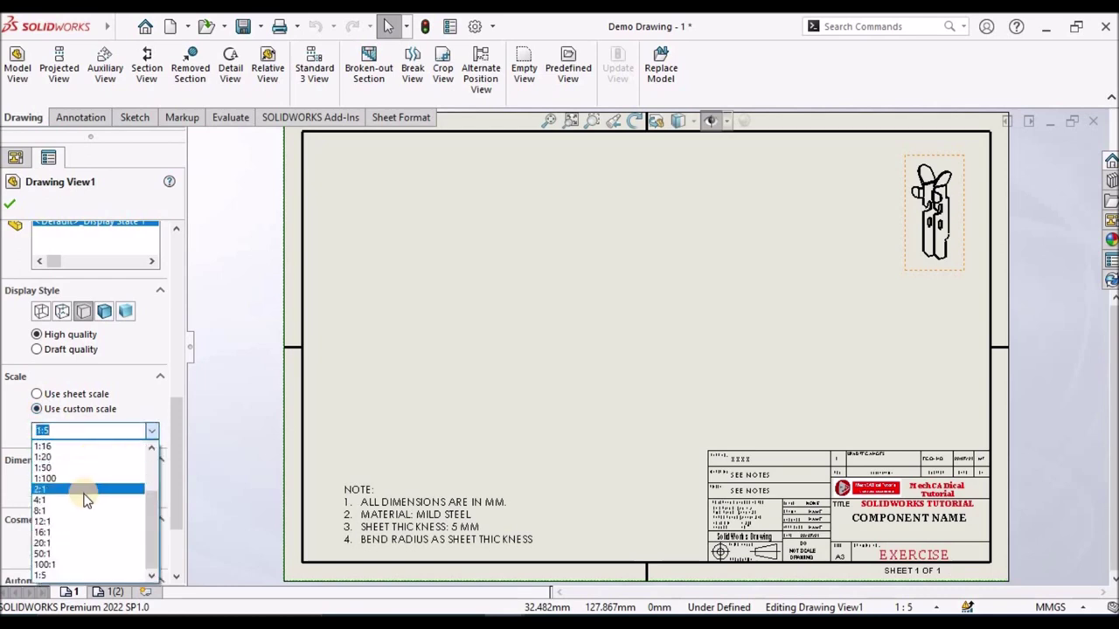
scroll(83, 496, up, 5)
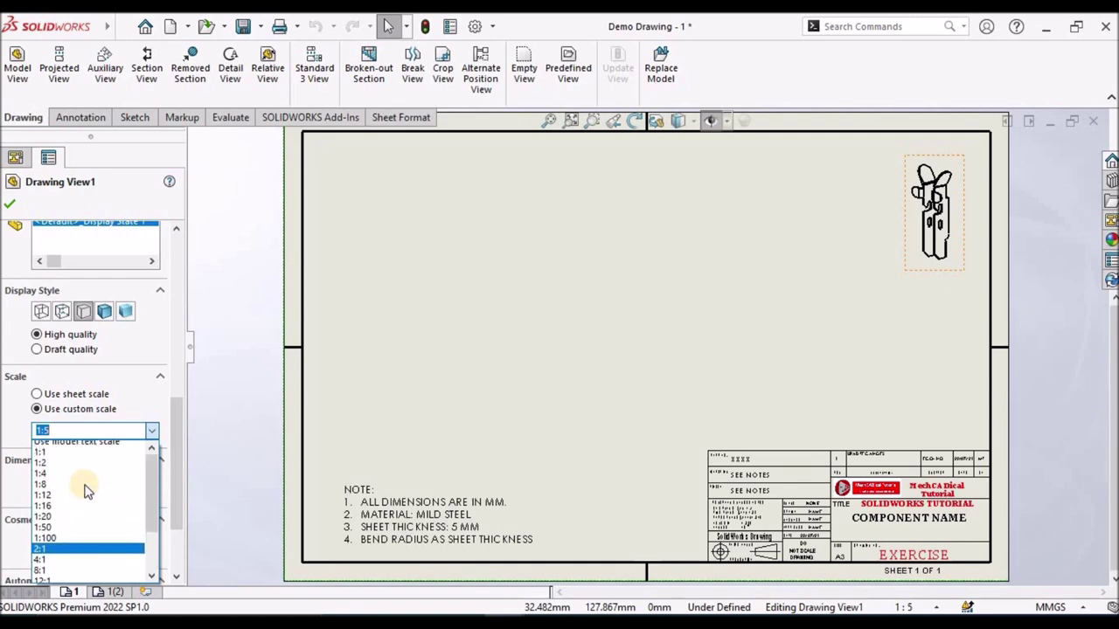
click(82, 466)
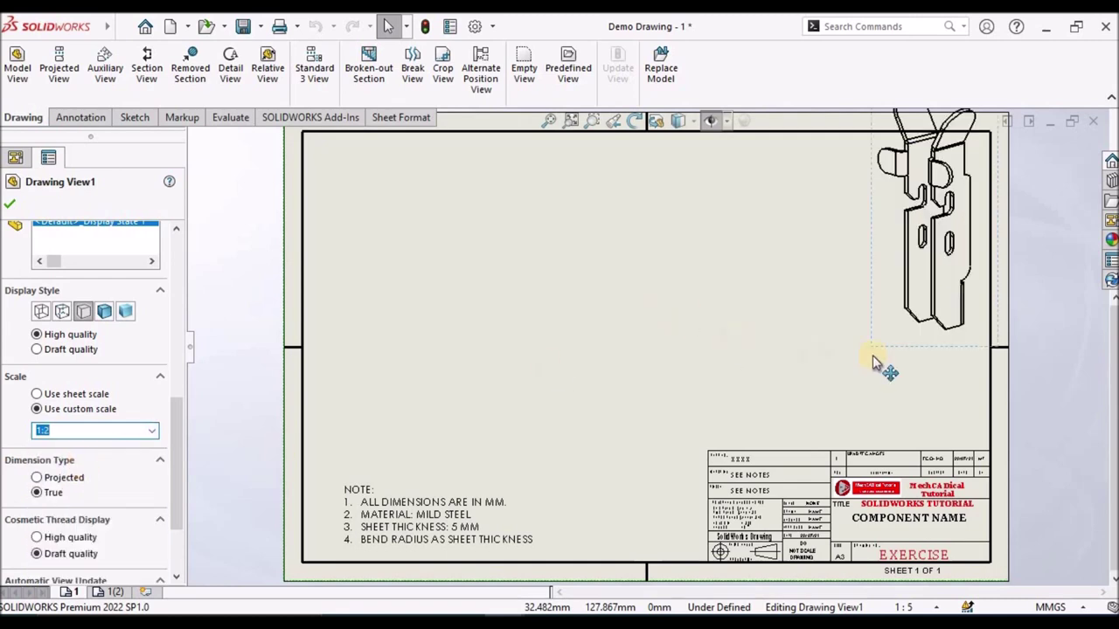
Drag the enlarged view inside the sheet border, then call up sheet 1's options
mouse_move(879, 353)
mouse_down()
mouse_move(849, 375)
mouse_move(826, 425)
mouse_up()
click(656, 299)
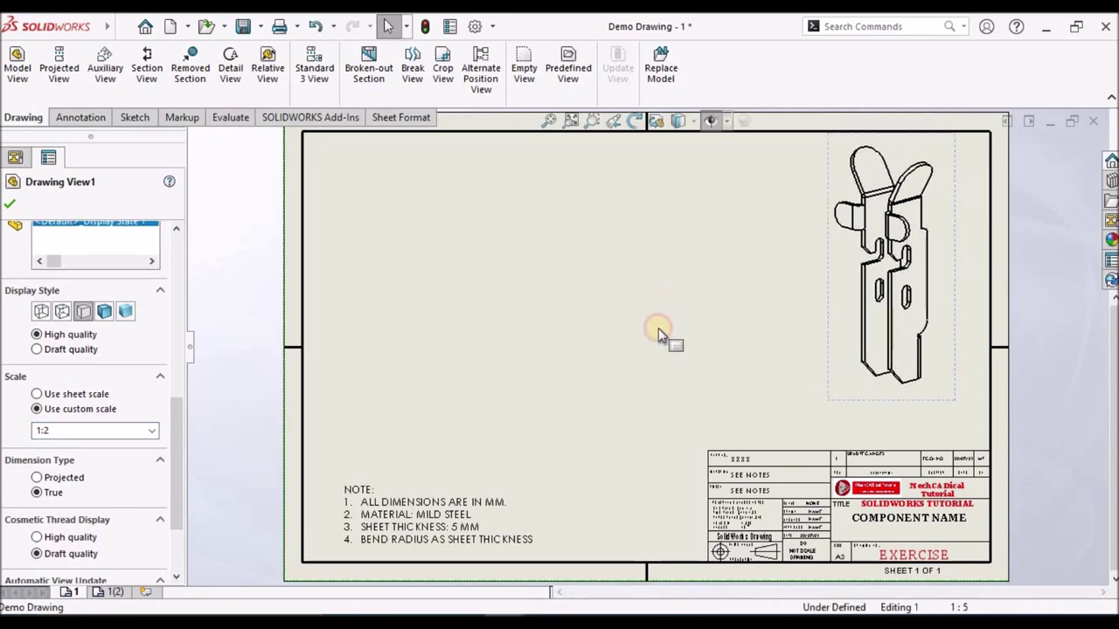
click(70, 593)
right_click(70, 593)
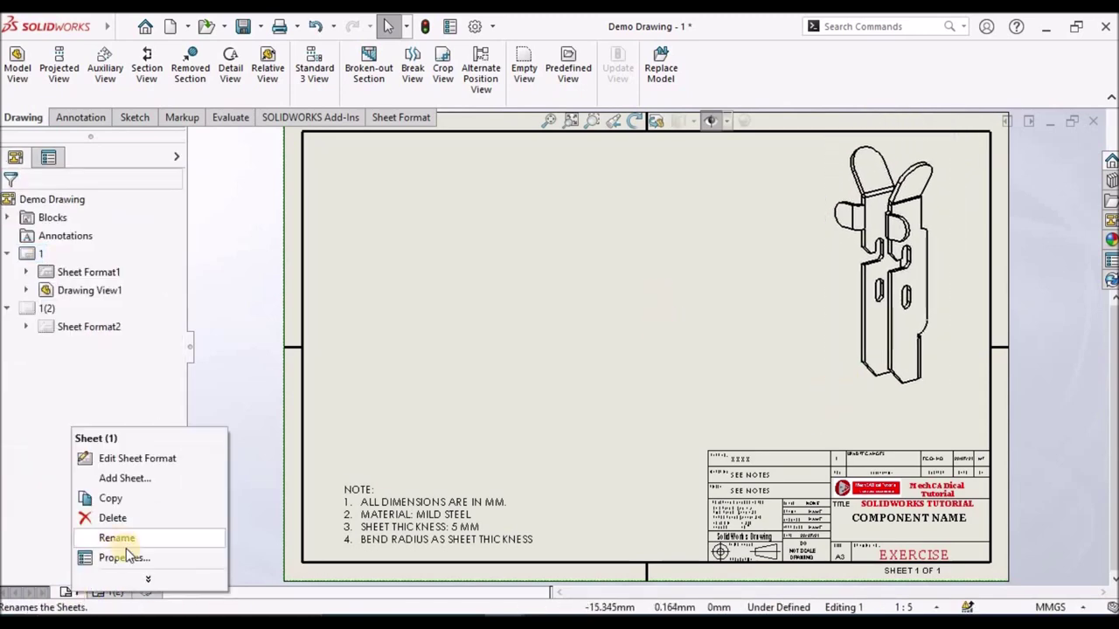
Change sheet 1's scale from 1:5 to 1:2 in Sheet Properties and accept the change
click(128, 558)
double_click(477, 200)
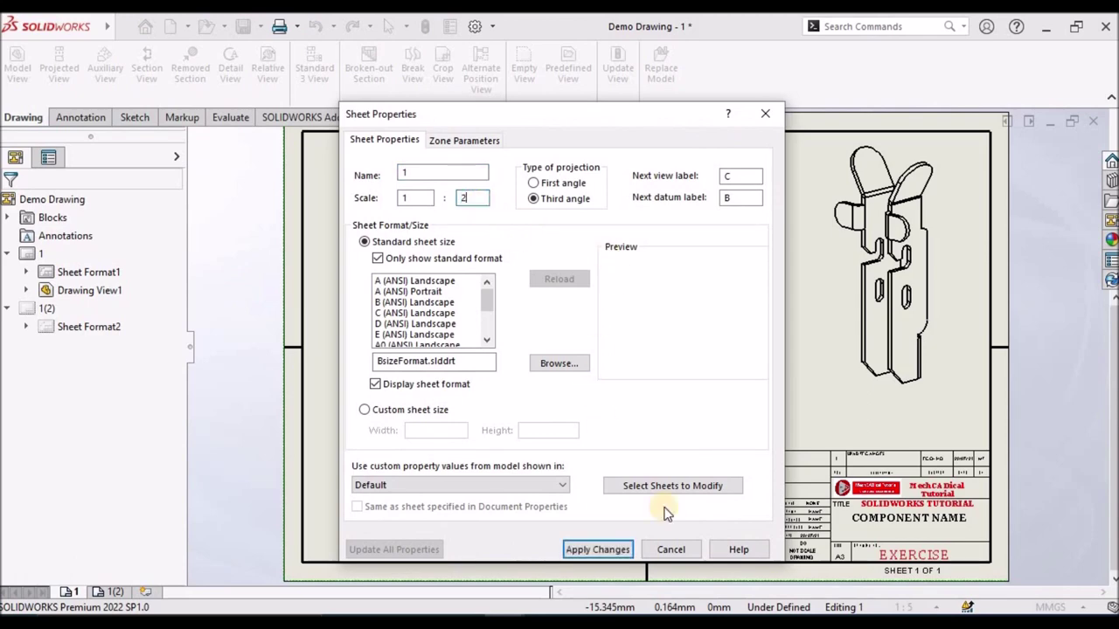
click(602, 550)
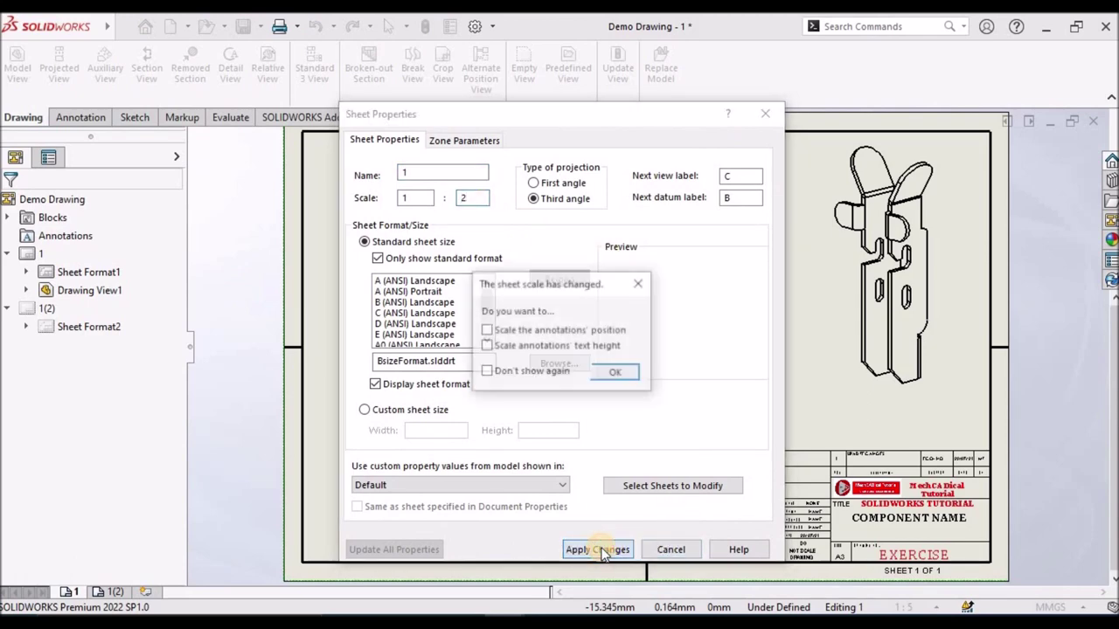
click(622, 371)
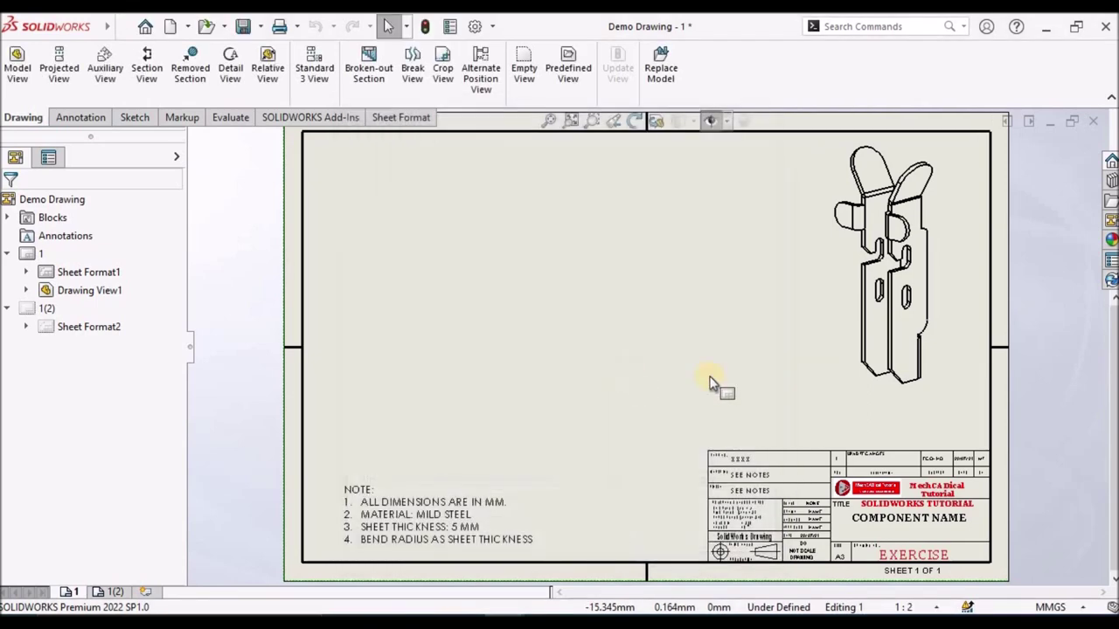
Switch Drawing View1 to Use sheet scale and confirm
click(694, 322)
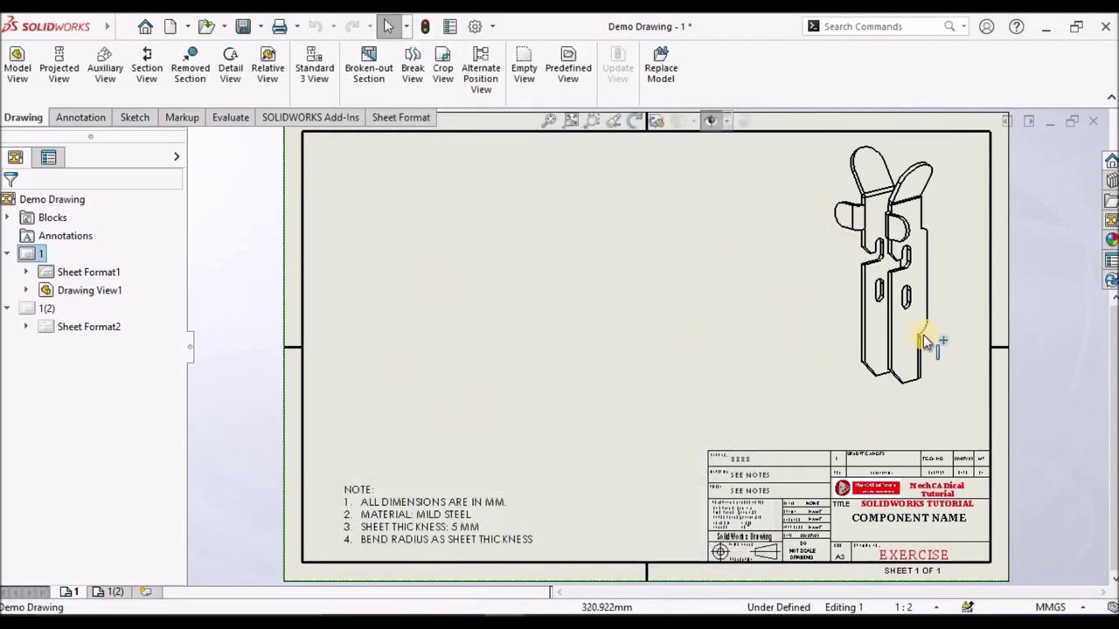
click(861, 323)
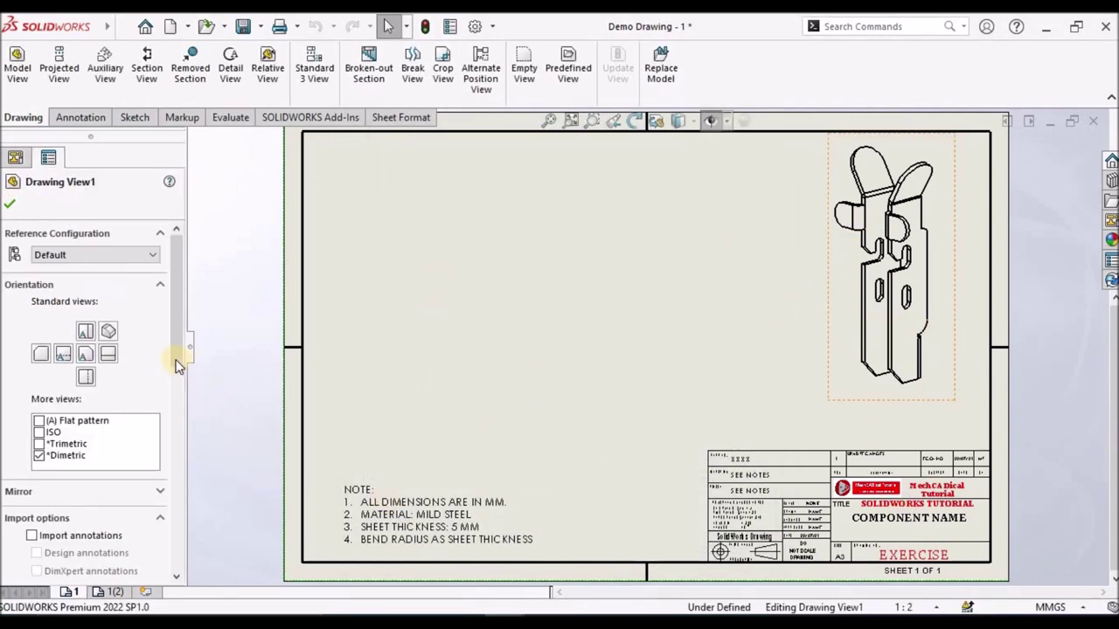
drag(175, 392, 181, 519)
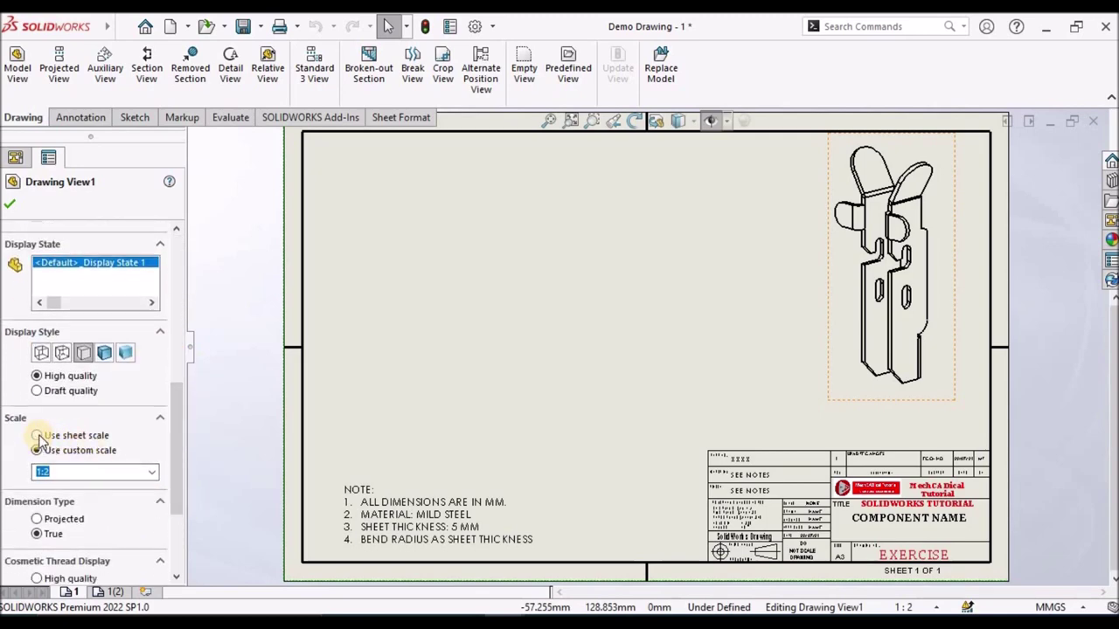
click(37, 435)
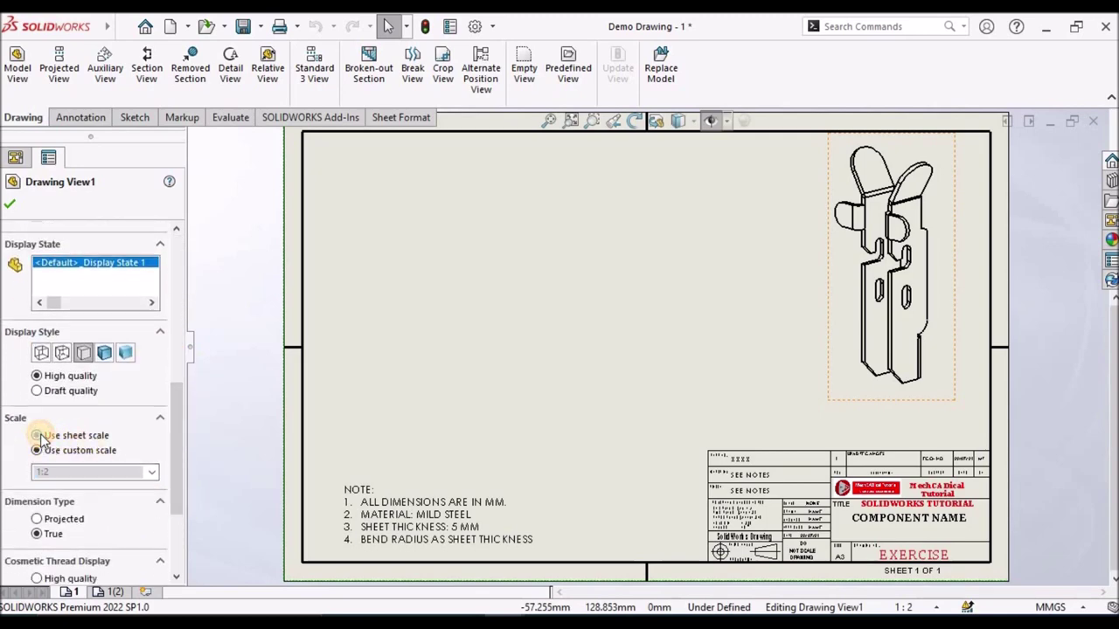
click(10, 210)
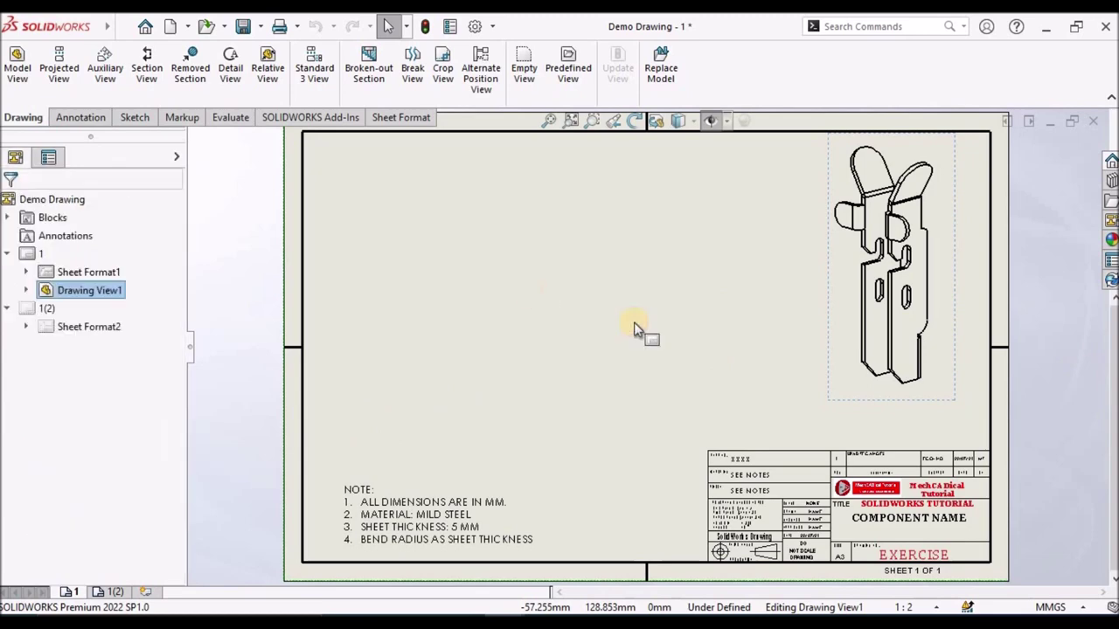
Set Drawing View1's display style to Shaded With Edges
click(835, 367)
drag(180, 355, 182, 472)
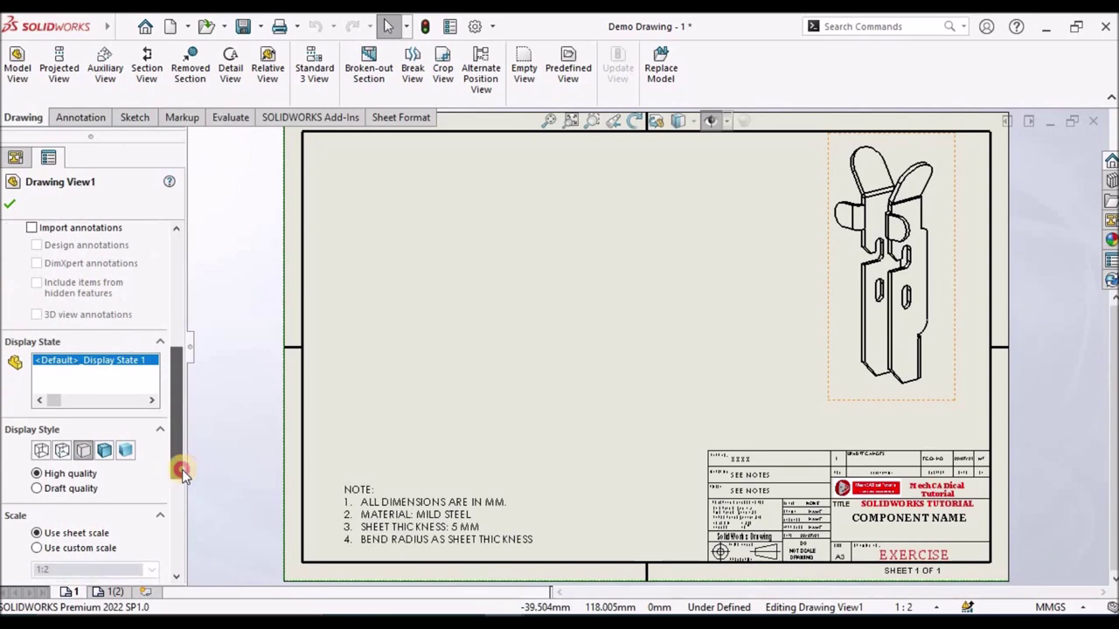
click(104, 450)
click(473, 292)
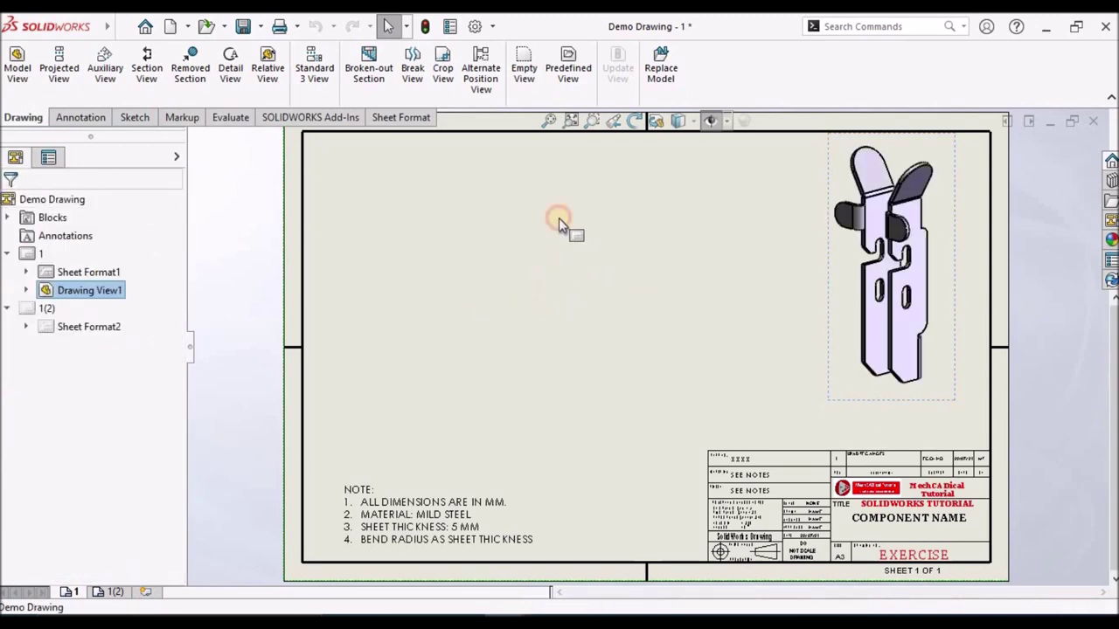
click(19, 72)
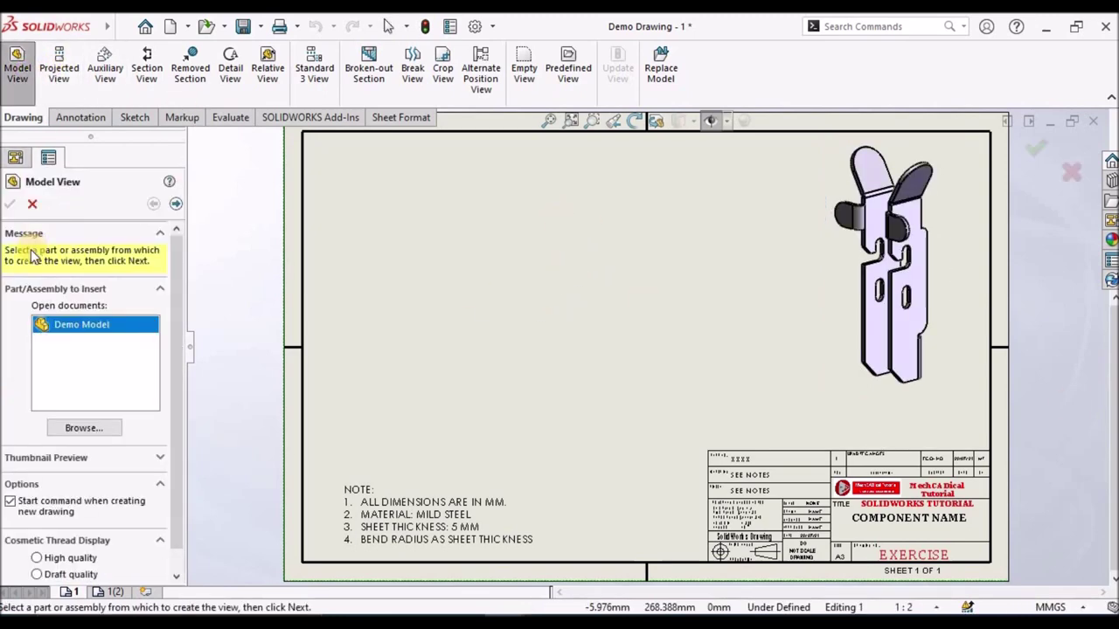
Place a second Demo Model view on the sheet's left at the sheet scale
double_click(59, 326)
click(431, 259)
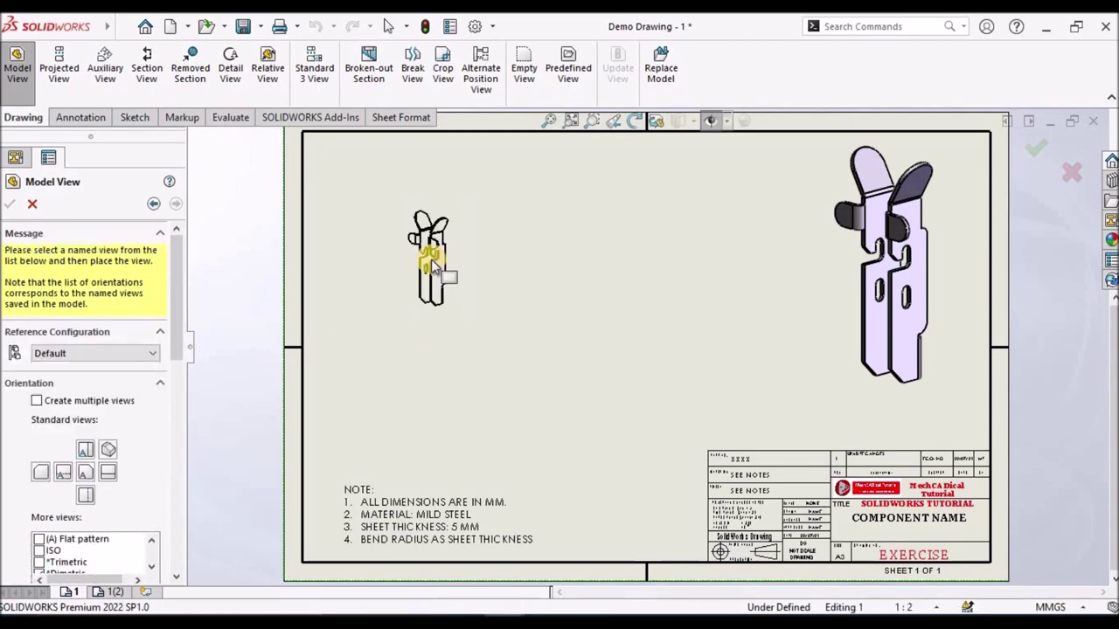
drag(175, 367, 170, 516)
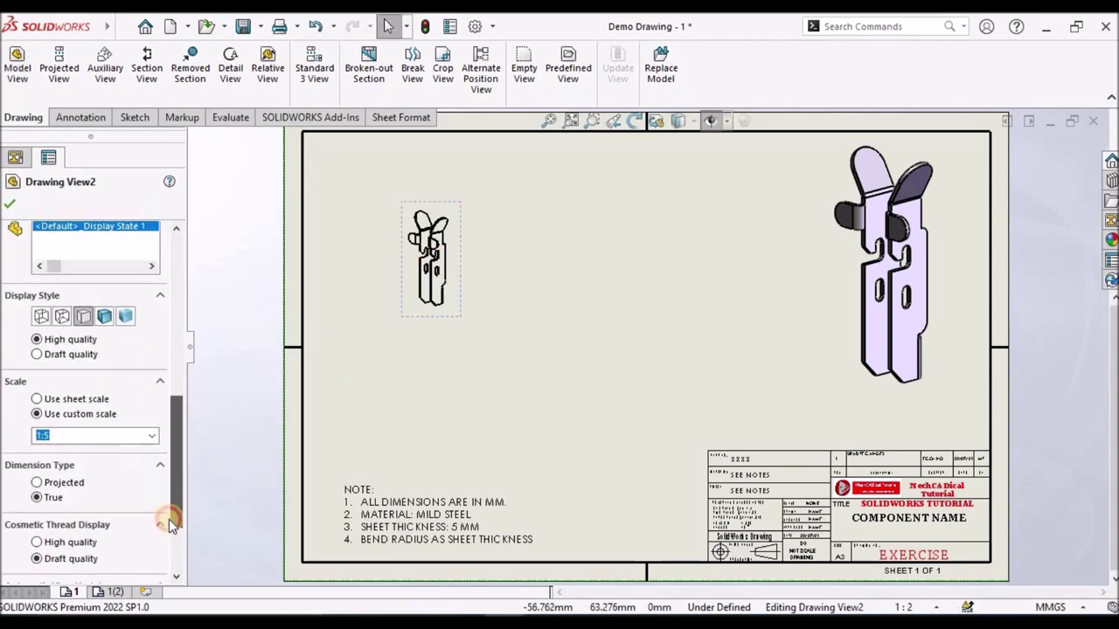
click(37, 398)
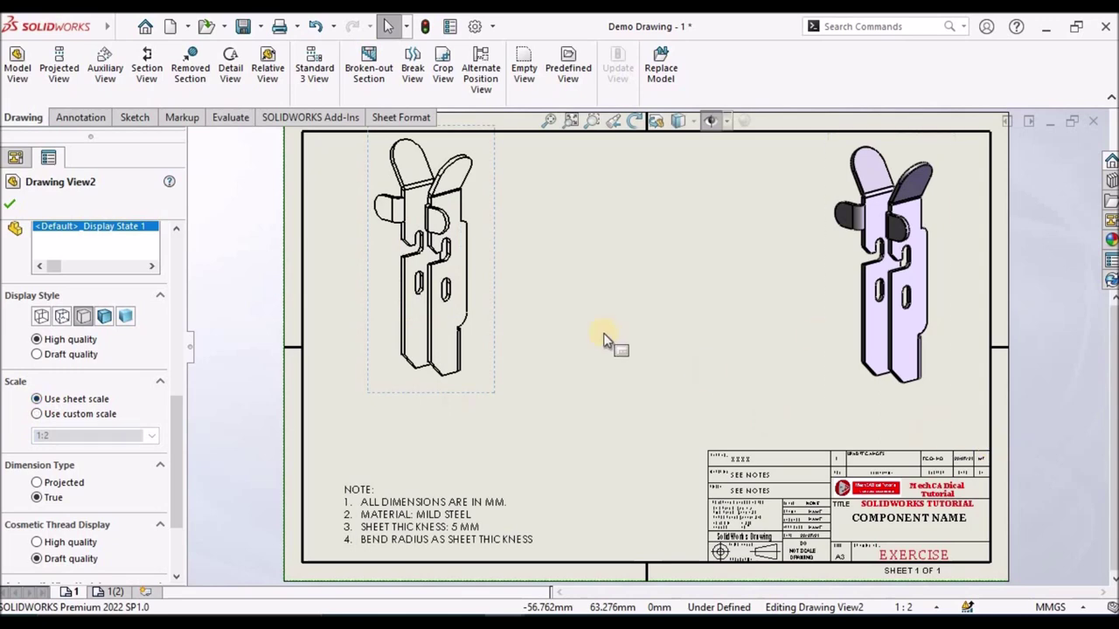
click(10, 204)
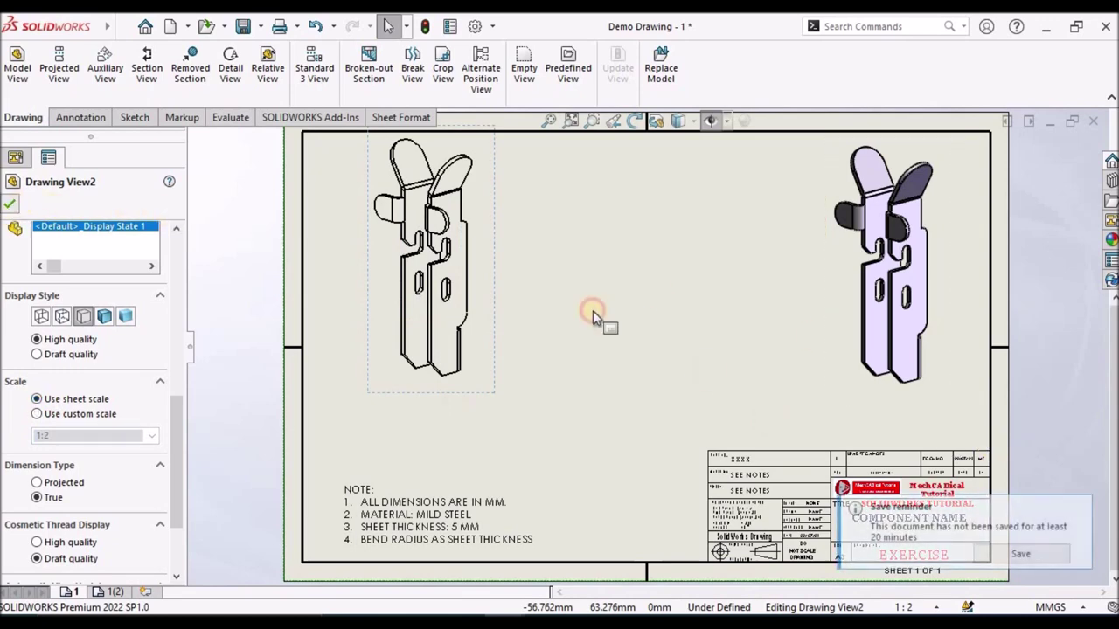
key(f)
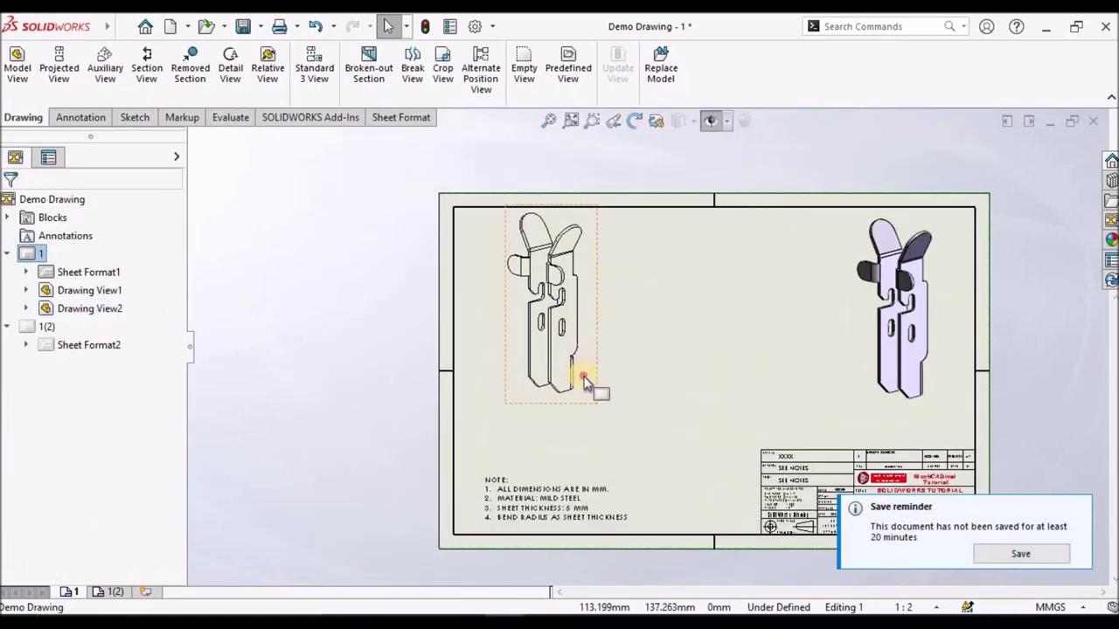
Switch the left view to the flat Left standard orientation and move it lower on the sheet
click(582, 375)
click(86, 354)
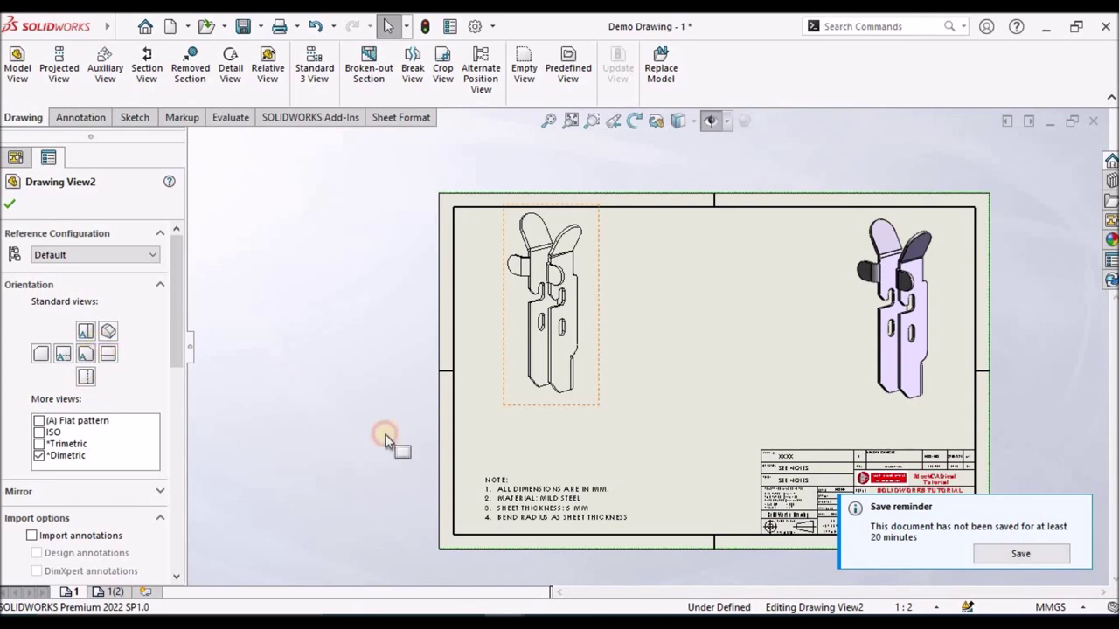
click(639, 308)
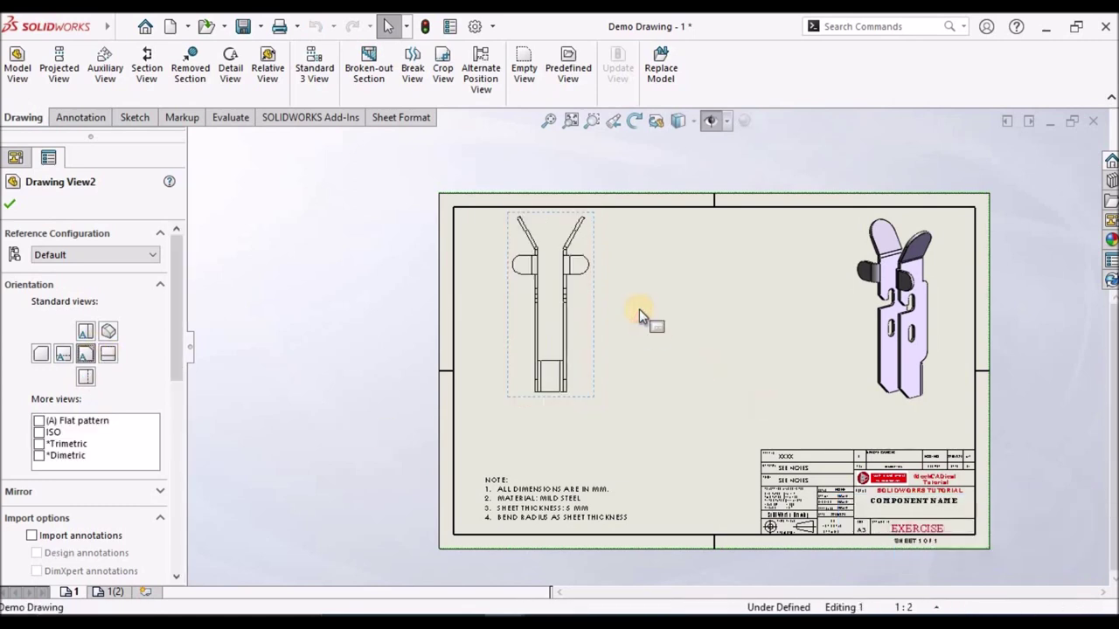
drag(589, 400, 601, 443)
click(687, 323)
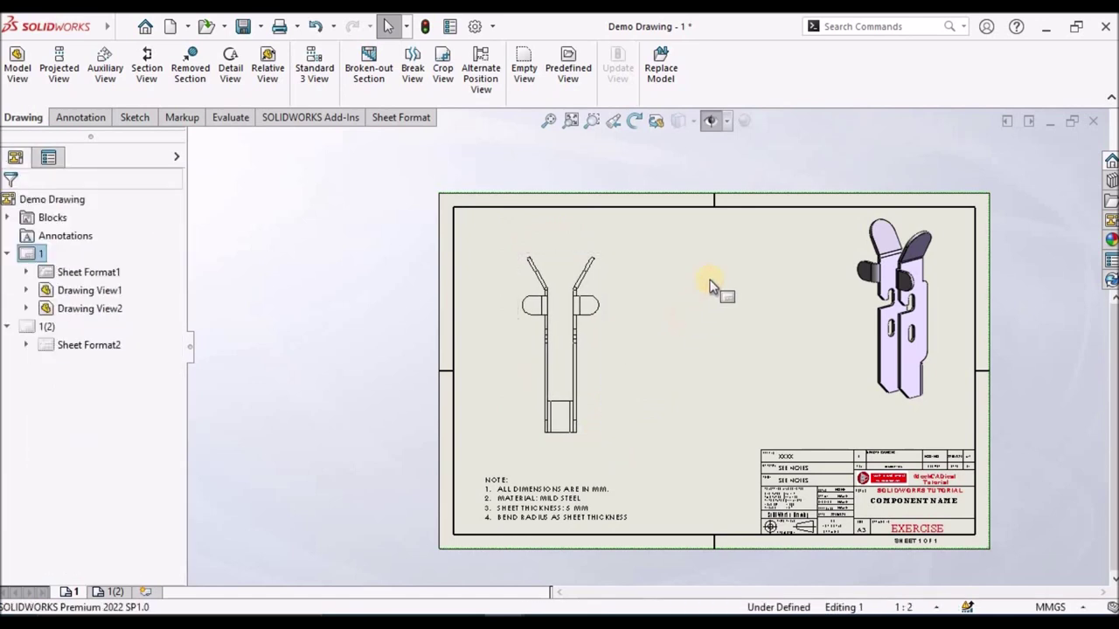
click(80, 71)
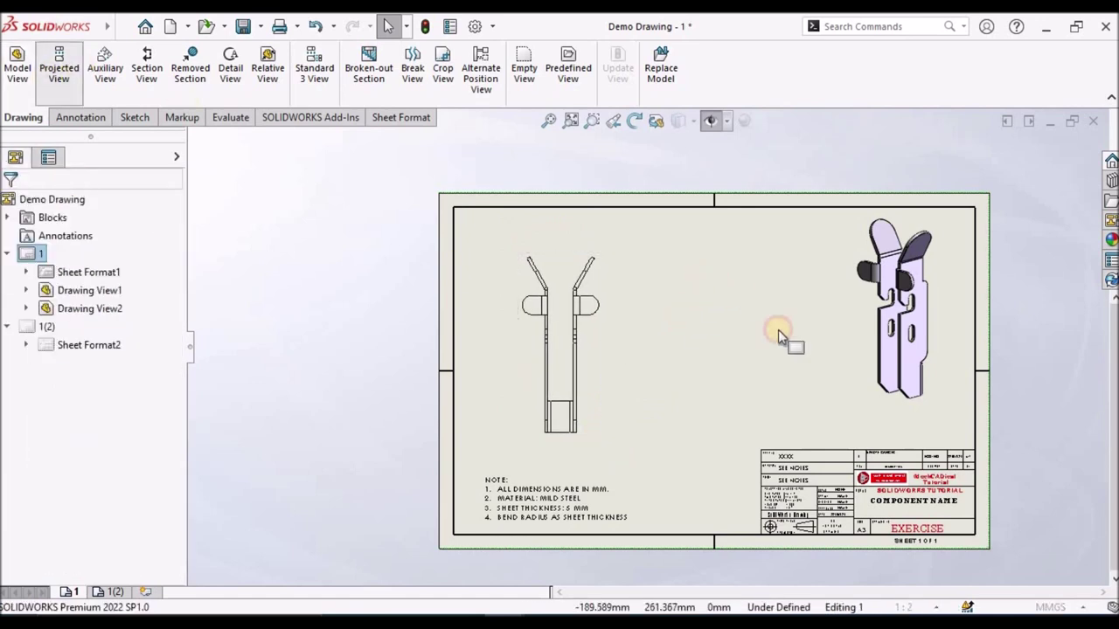
Project a new view from the left side view and place it in the middle of the sheet
click(573, 345)
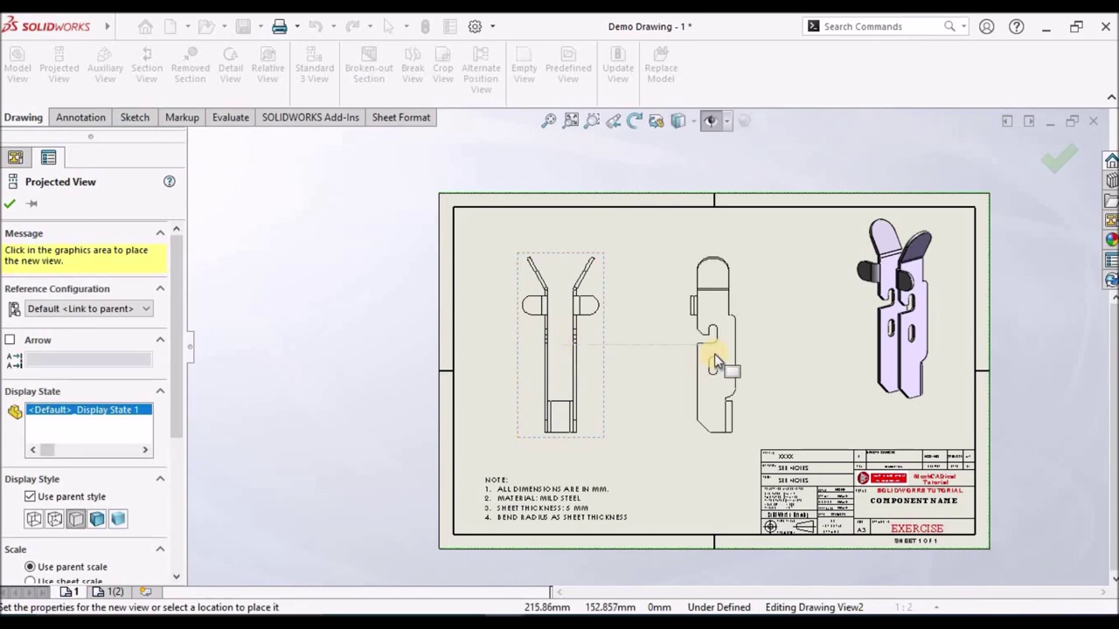
click(691, 337)
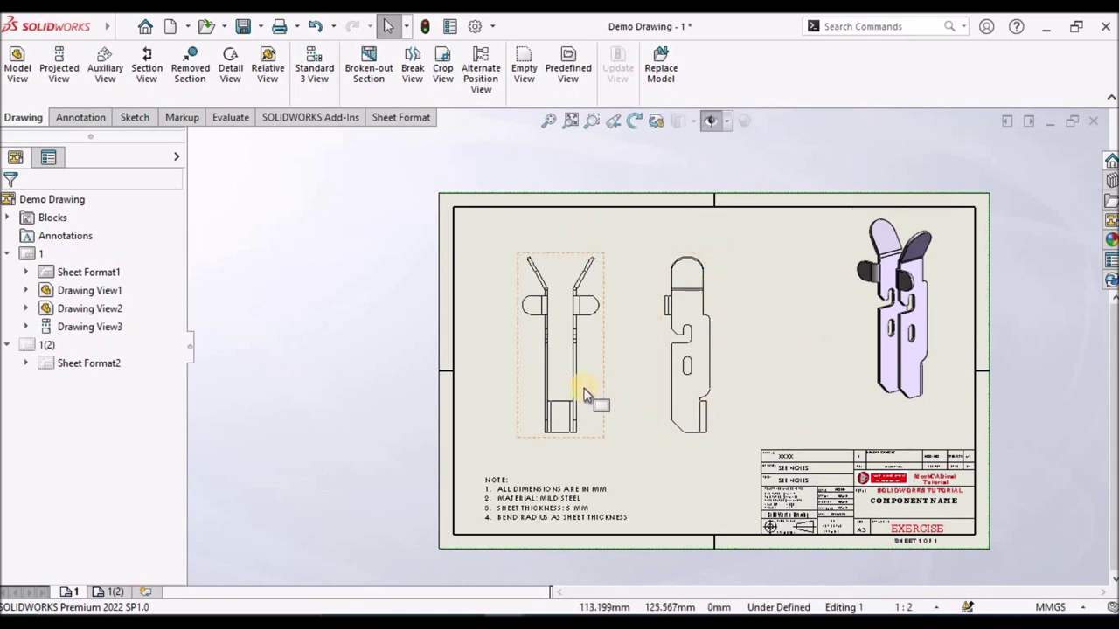
scroll(595, 385, down, 2)
scroll(669, 309, down, 2)
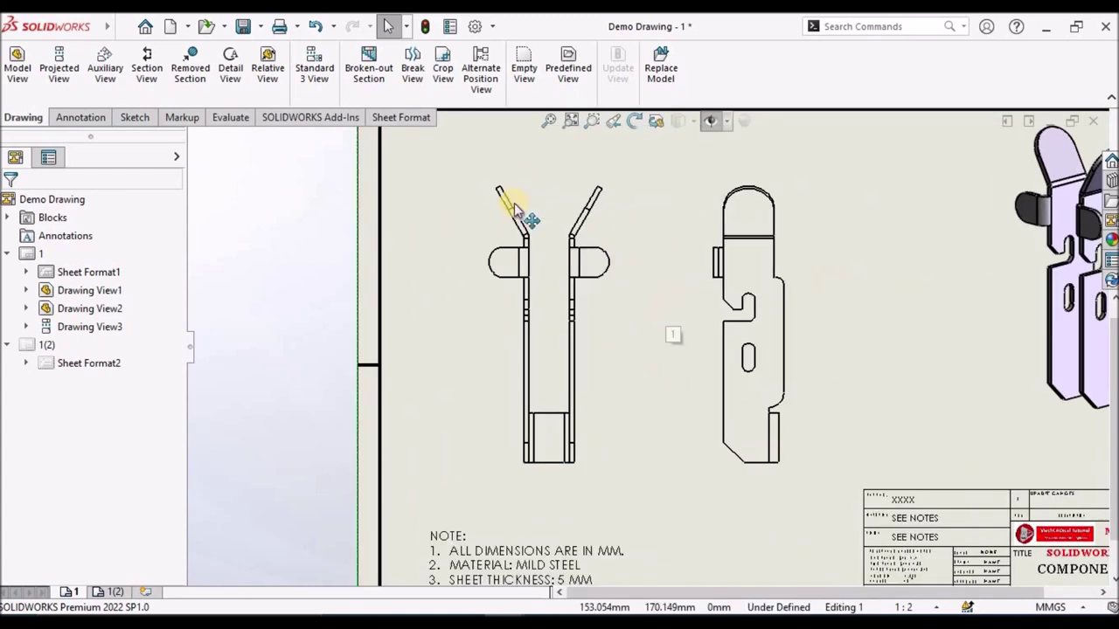
click(132, 118)
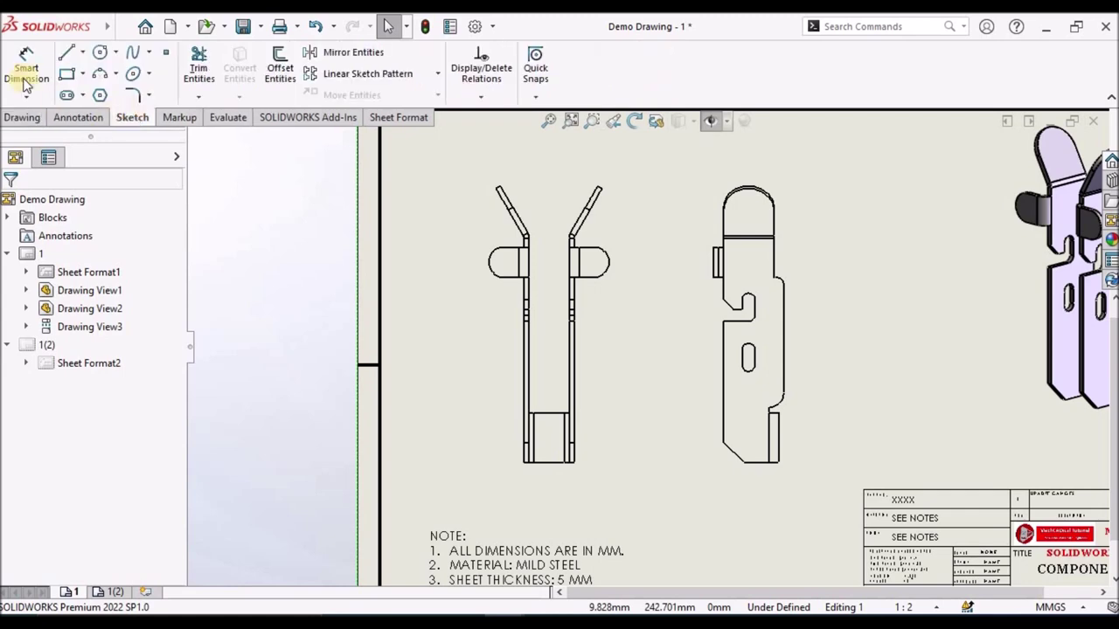
Add the 276 overall height dimension from the bottom edge to the left flange's top
click(26, 63)
scroll(588, 298, up, 2)
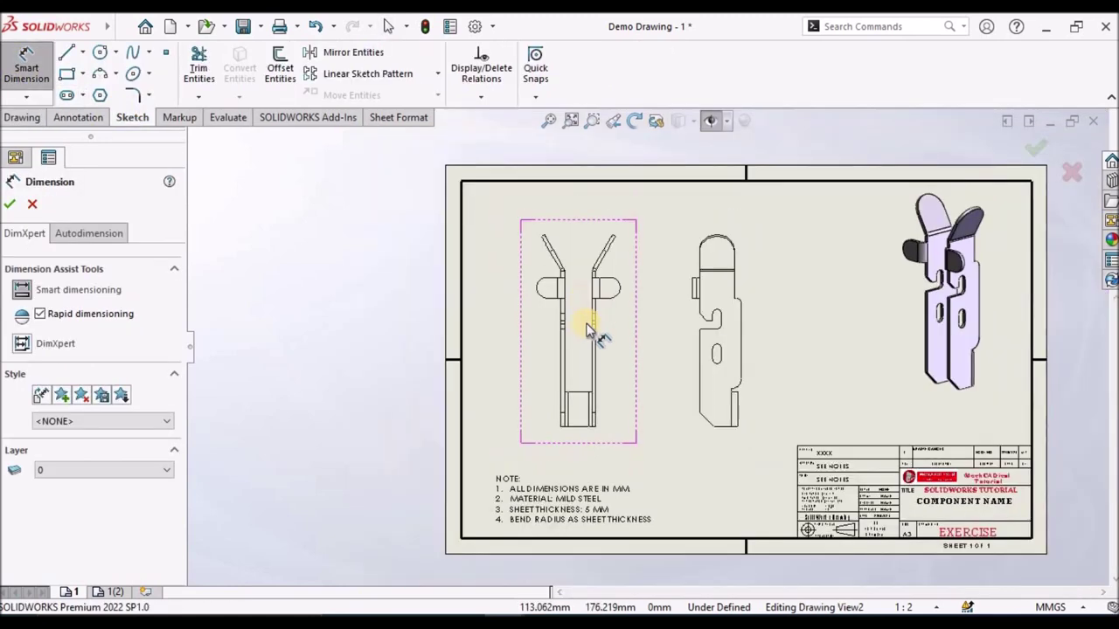
scroll(587, 327, down, 2)
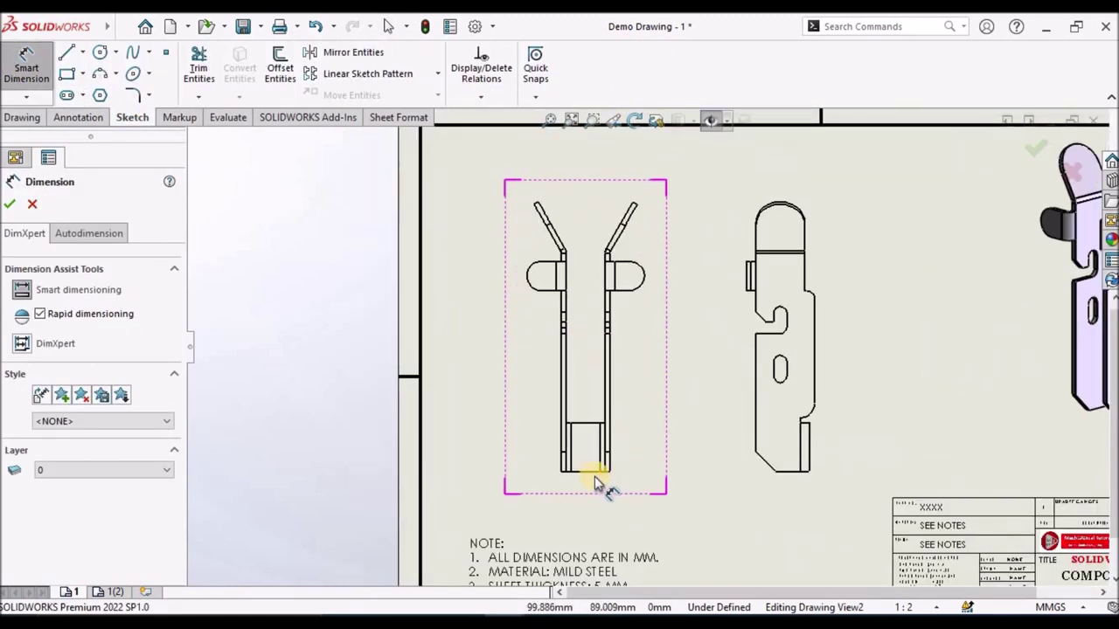
click(584, 472)
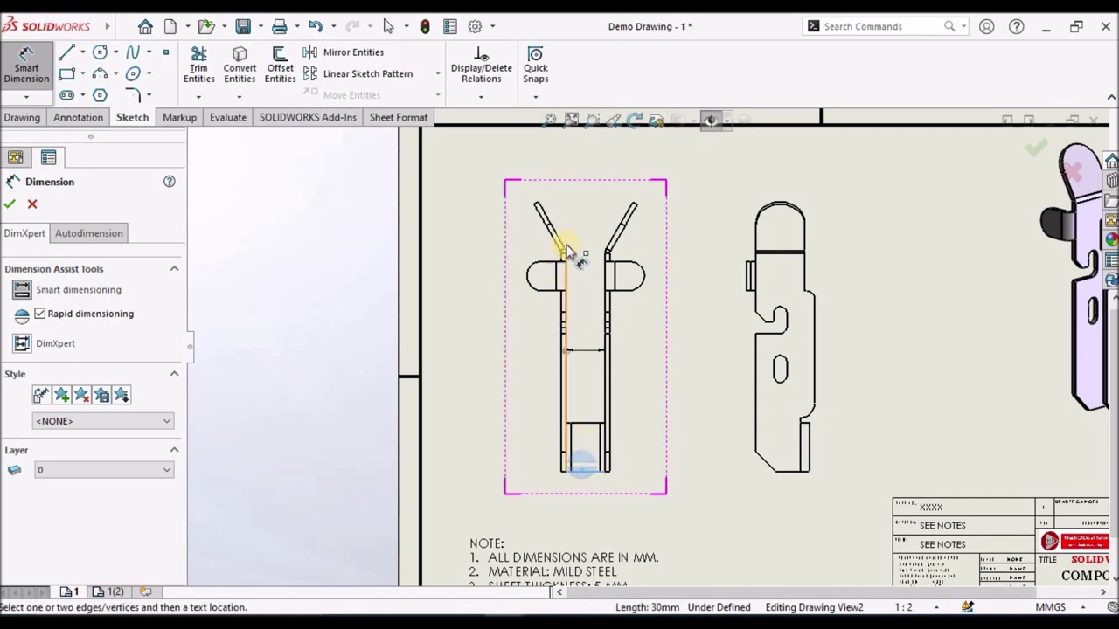
scroll(569, 242, down, 4)
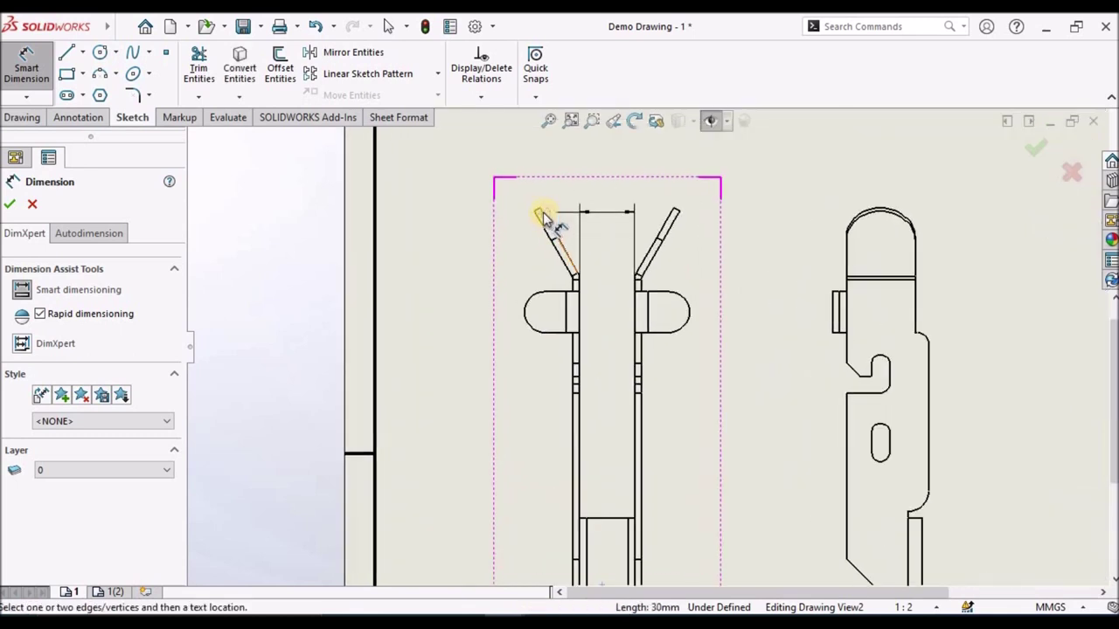
click(569, 245)
scroll(612, 411, up, 5)
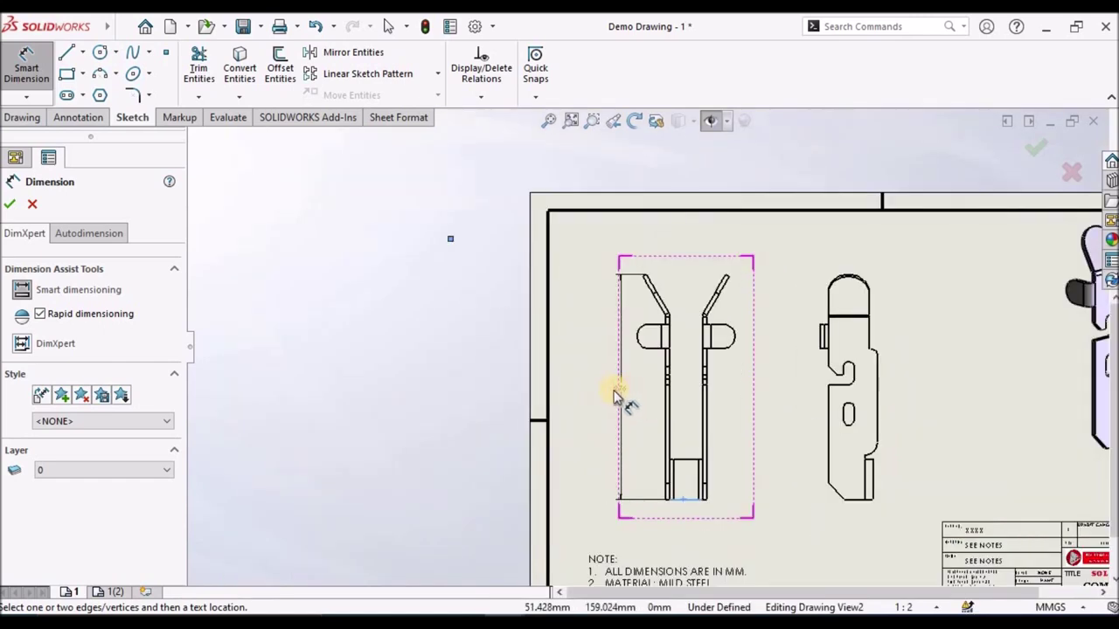
click(610, 391)
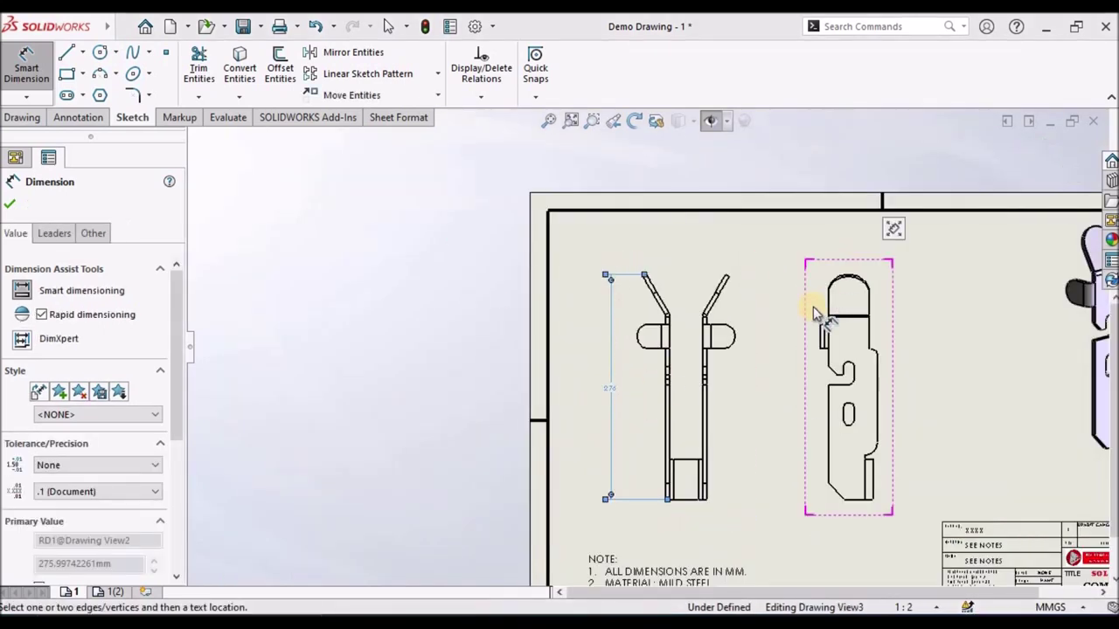
Dimension the 150° angle between the angled flange and vertical line, with no decimal places
scroll(692, 280, down, 5)
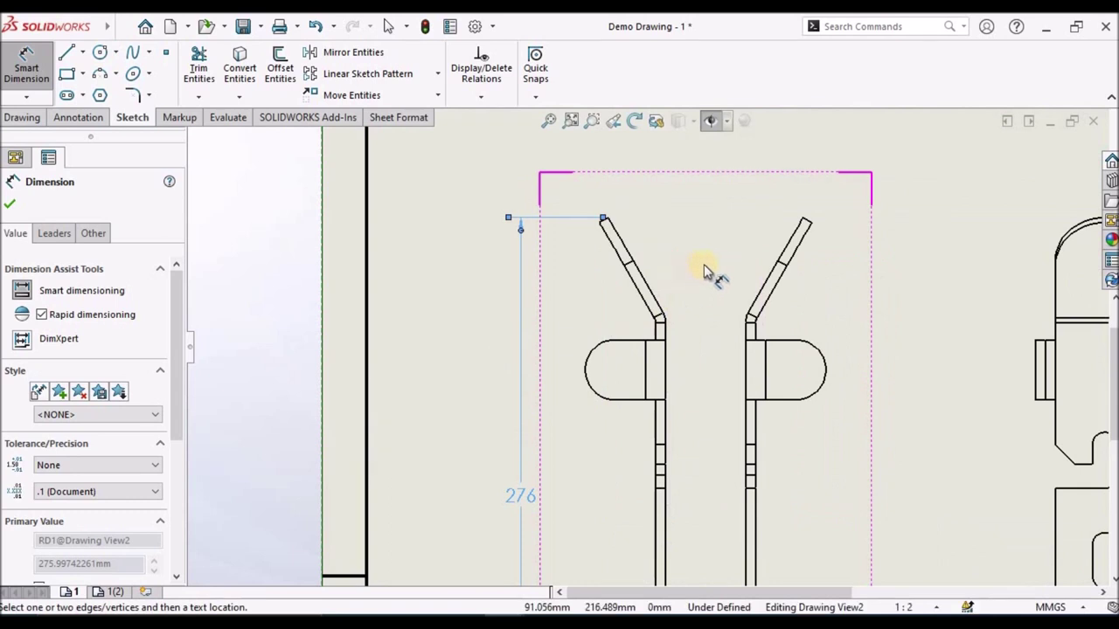
scroll(651, 306, down, 2)
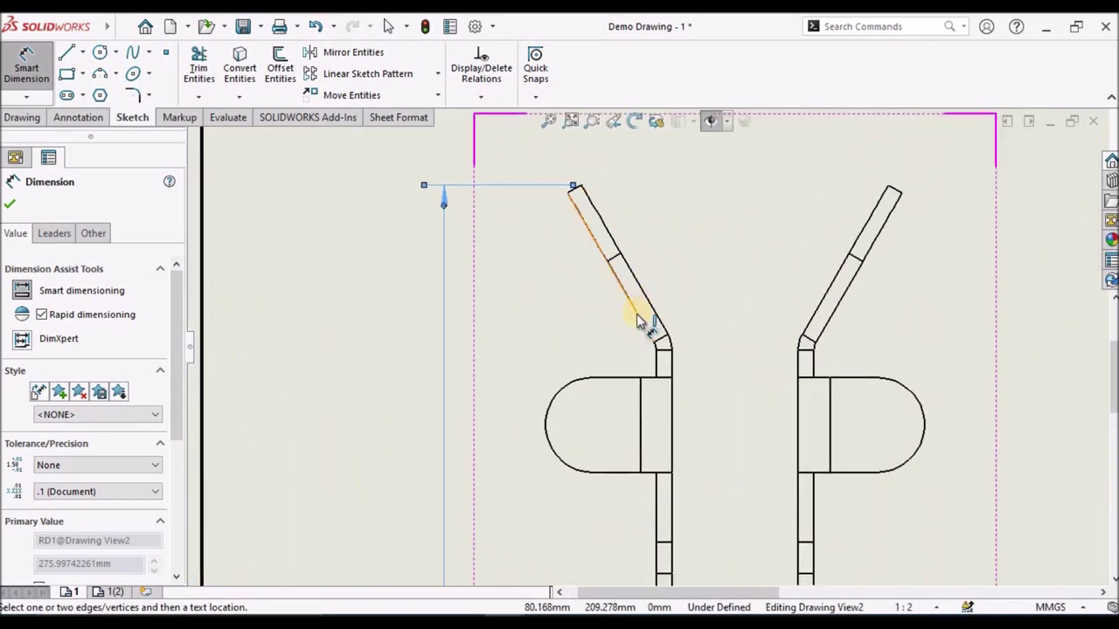
click(678, 397)
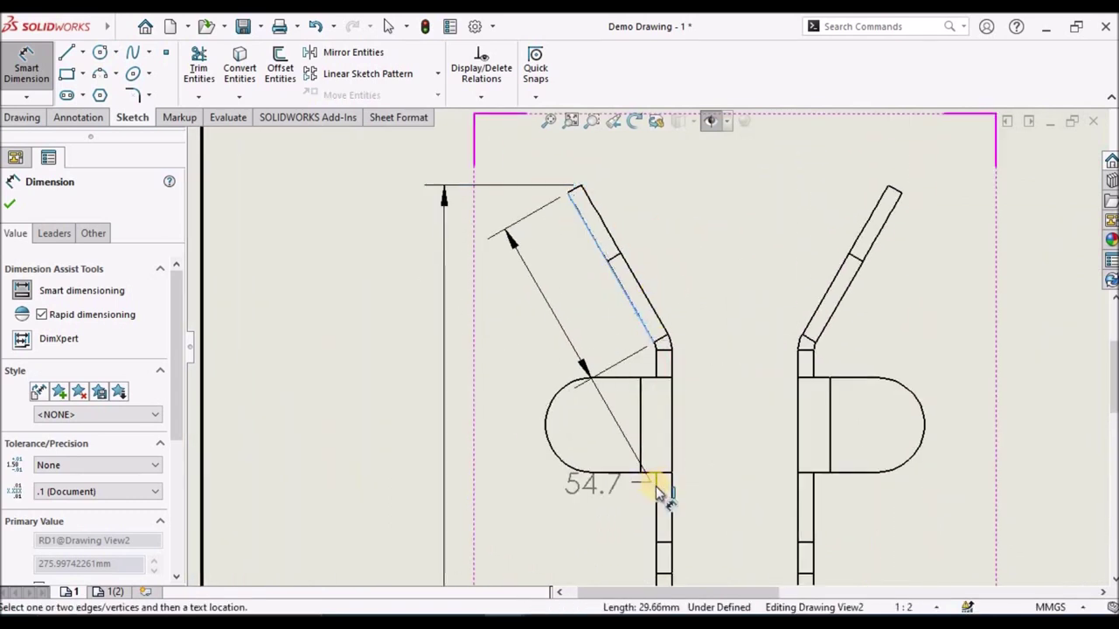
click(657, 488)
click(551, 374)
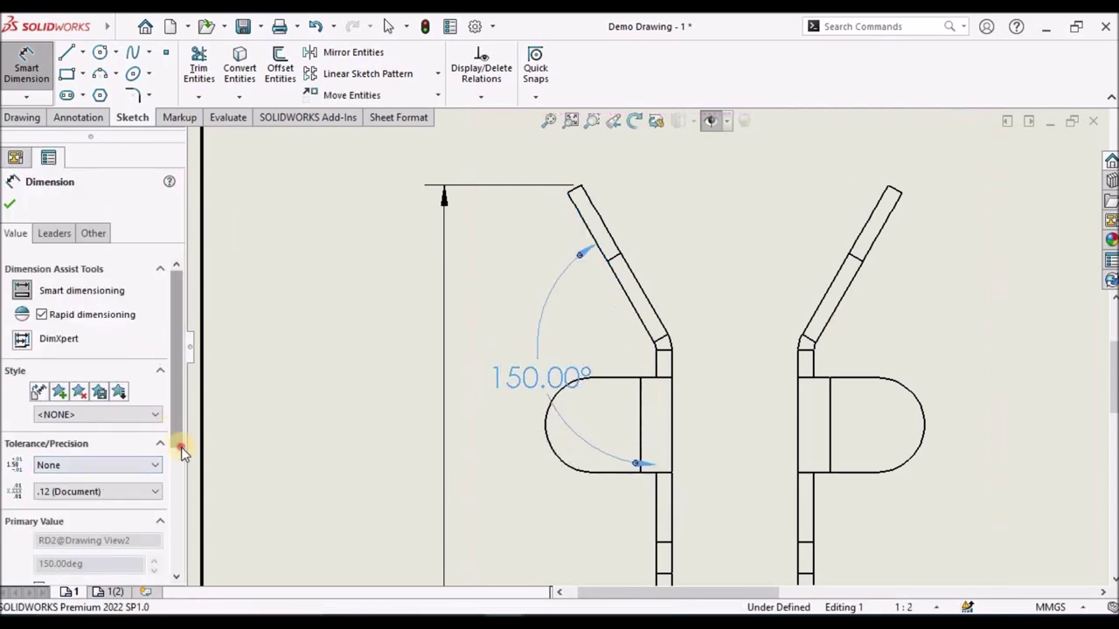
scroll(170, 437, down, 3)
click(156, 408)
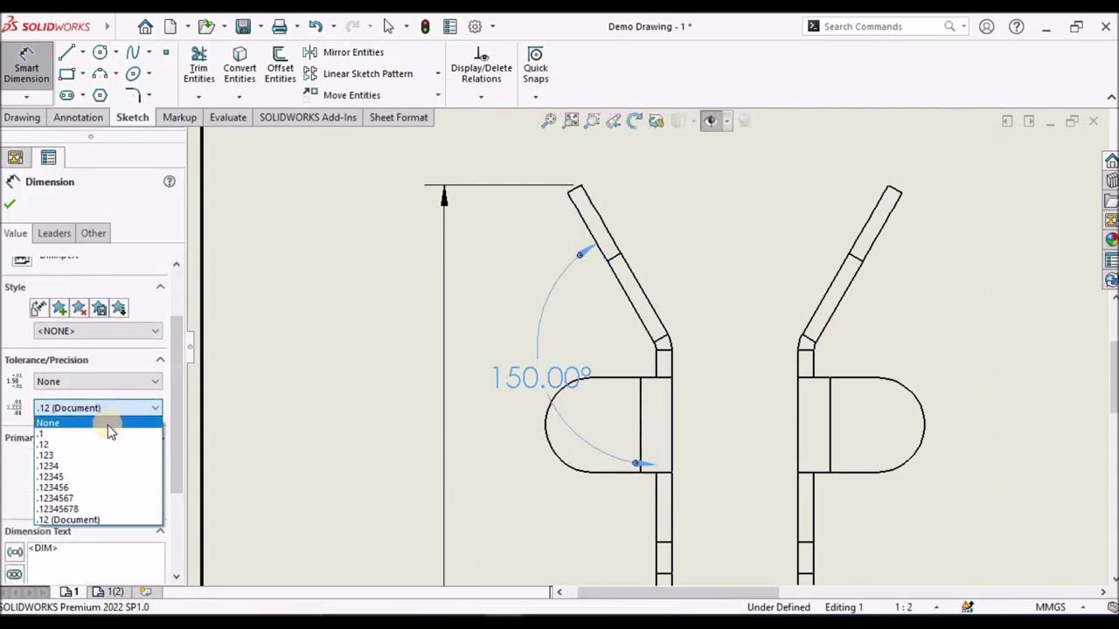
click(107, 425)
click(11, 207)
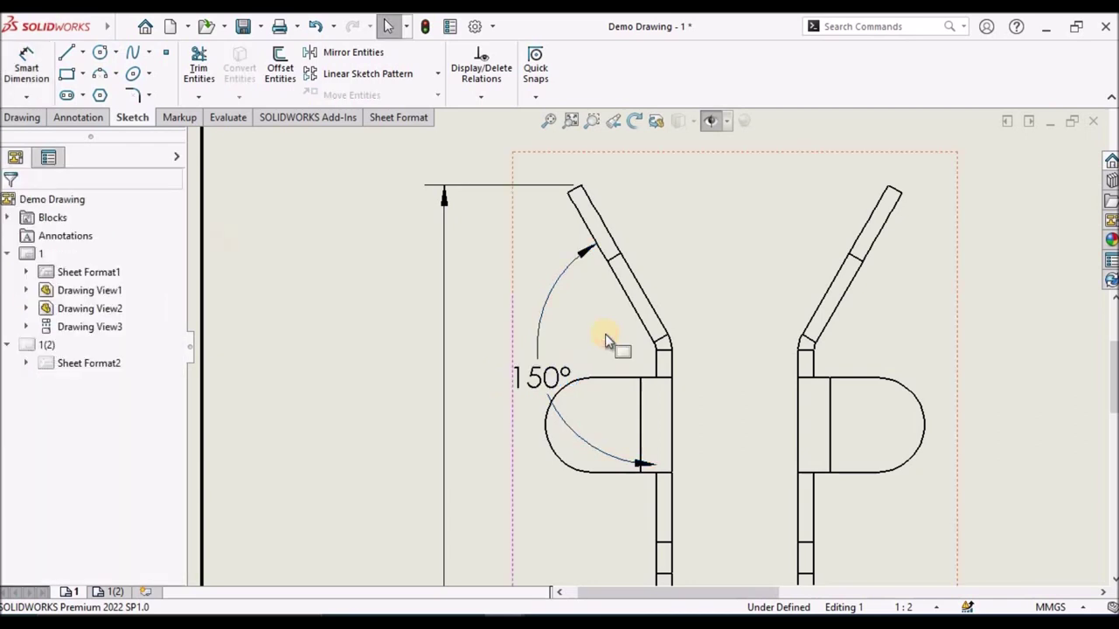
scroll(607, 350, up, 3)
scroll(744, 457, up, 3)
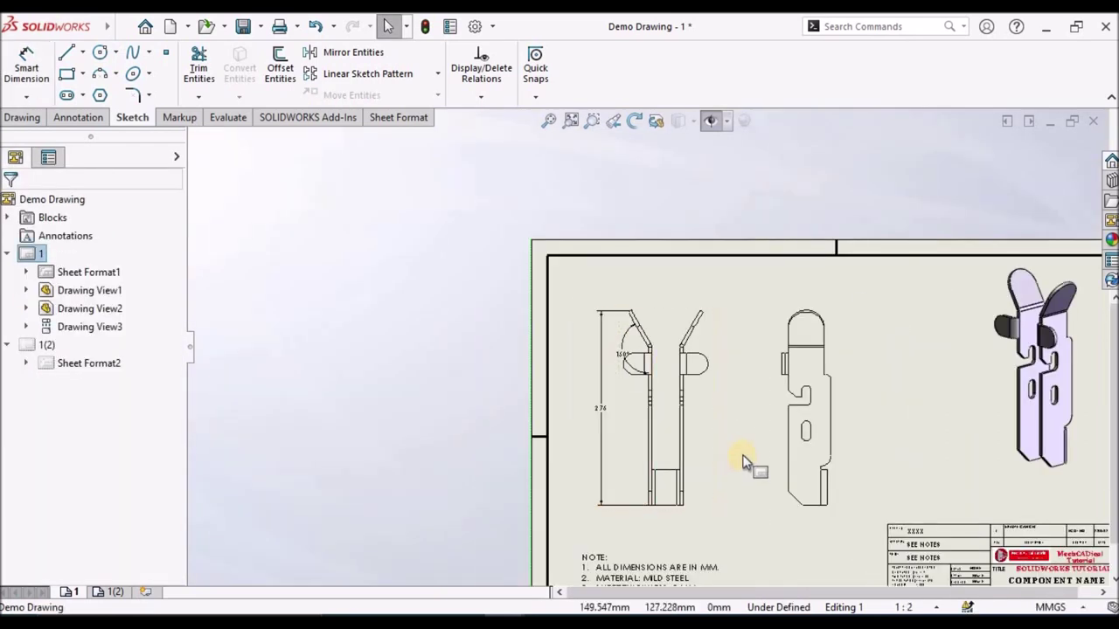
scroll(632, 250, down, 3)
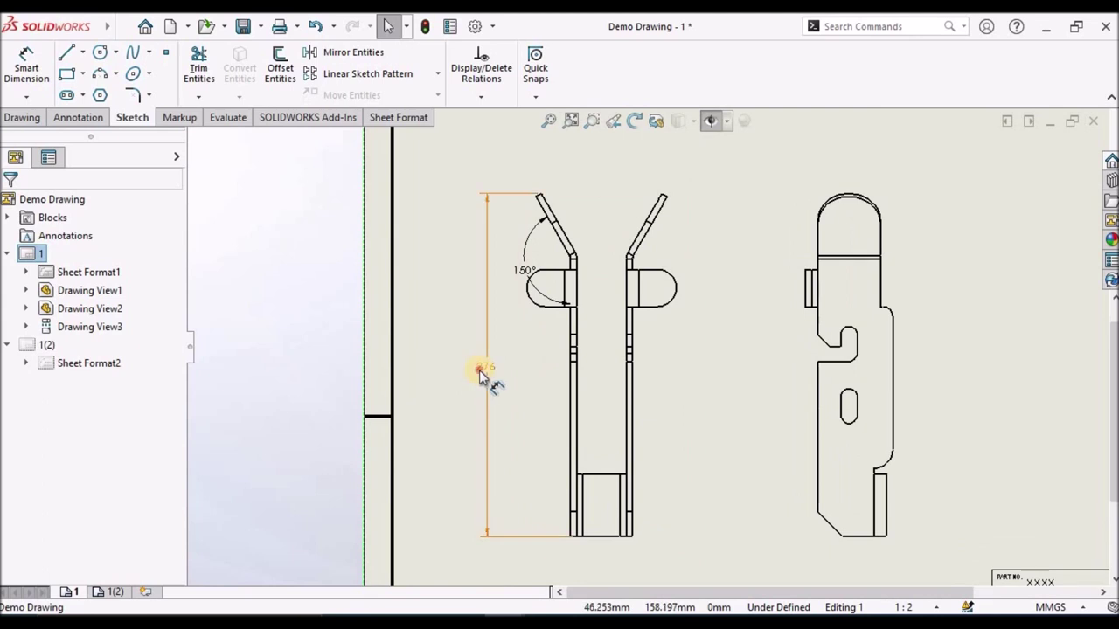
Move the 276 dimension further left and the 150° angle arc further out
drag(481, 375, 463, 370)
drag(531, 271, 507, 278)
click(523, 255)
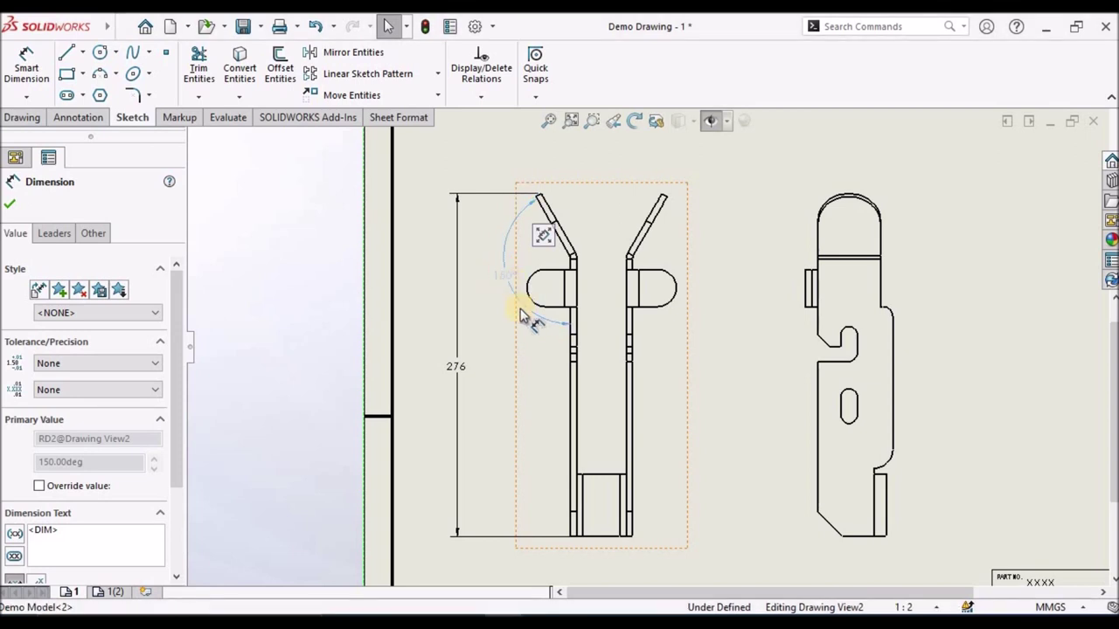
click(417, 274)
scroll(595, 268, down, 2)
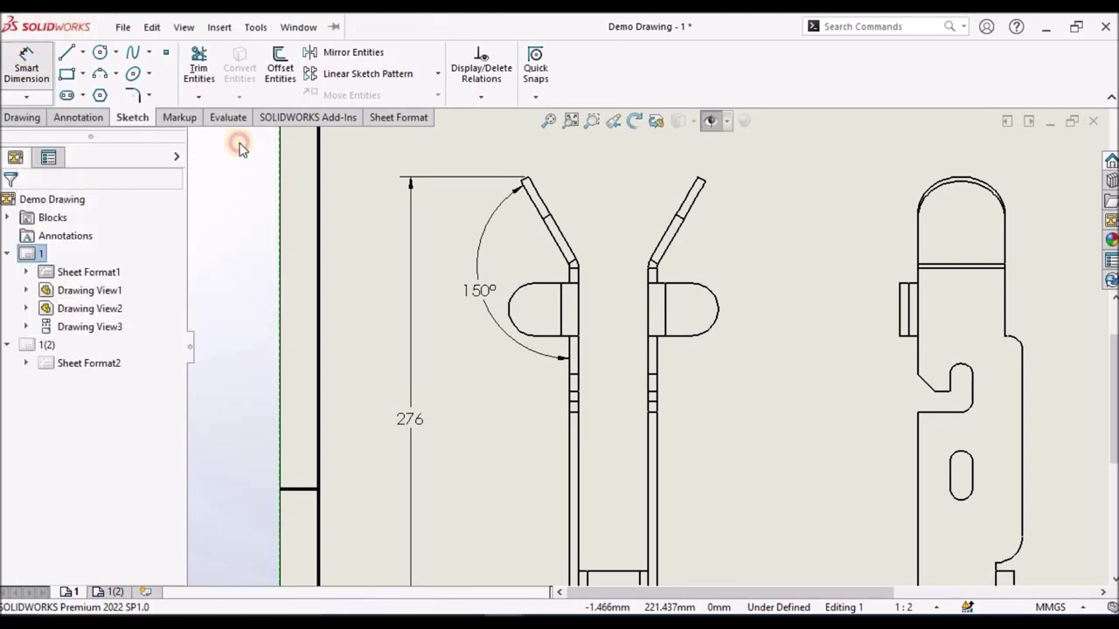
Dimension the distance between the two round tabs' arcs, placed above the view
click(29, 58)
click(514, 308)
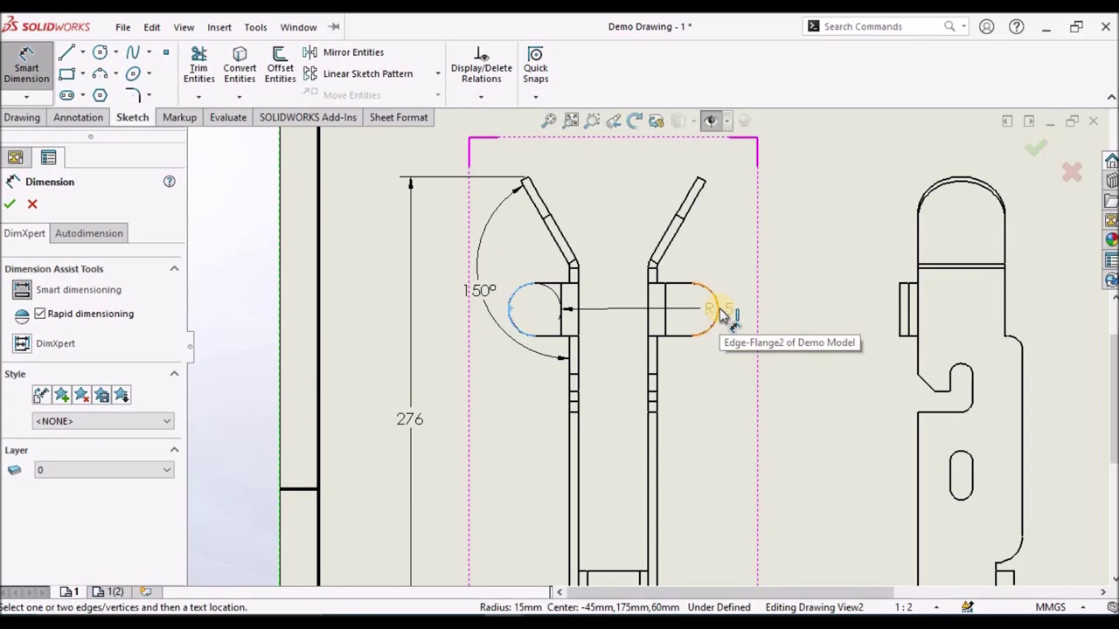
click(723, 315)
scroll(594, 213, up, 3)
scroll(651, 258, down, 4)
click(645, 239)
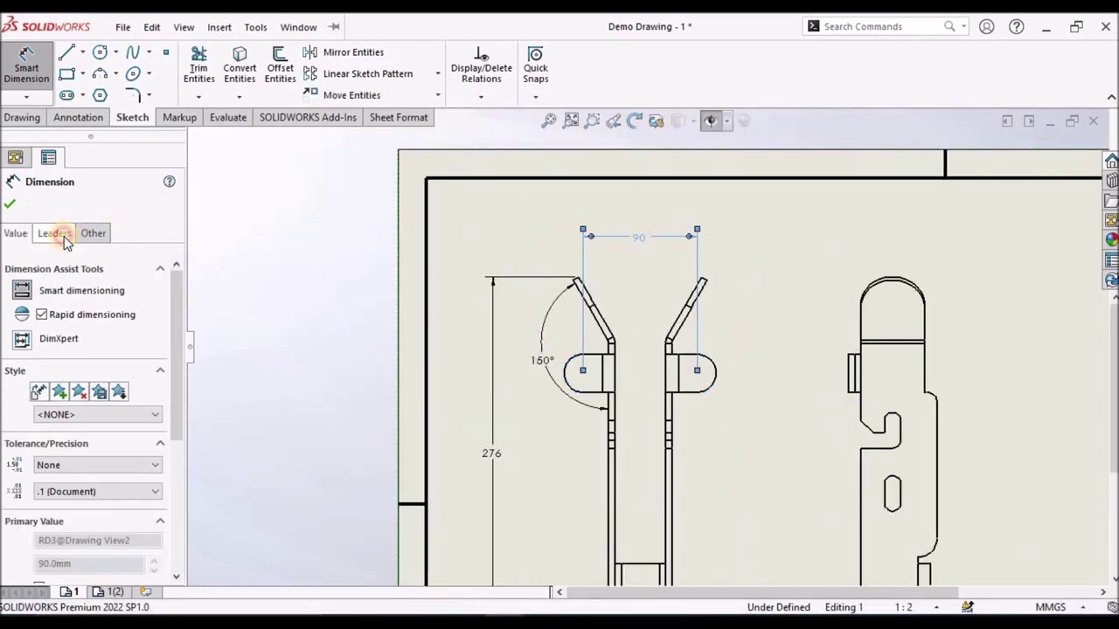
Measure both arcs at their outer edges (Max/Max) to give the 120 span
click(54, 233)
scroll(166, 545, down, 5)
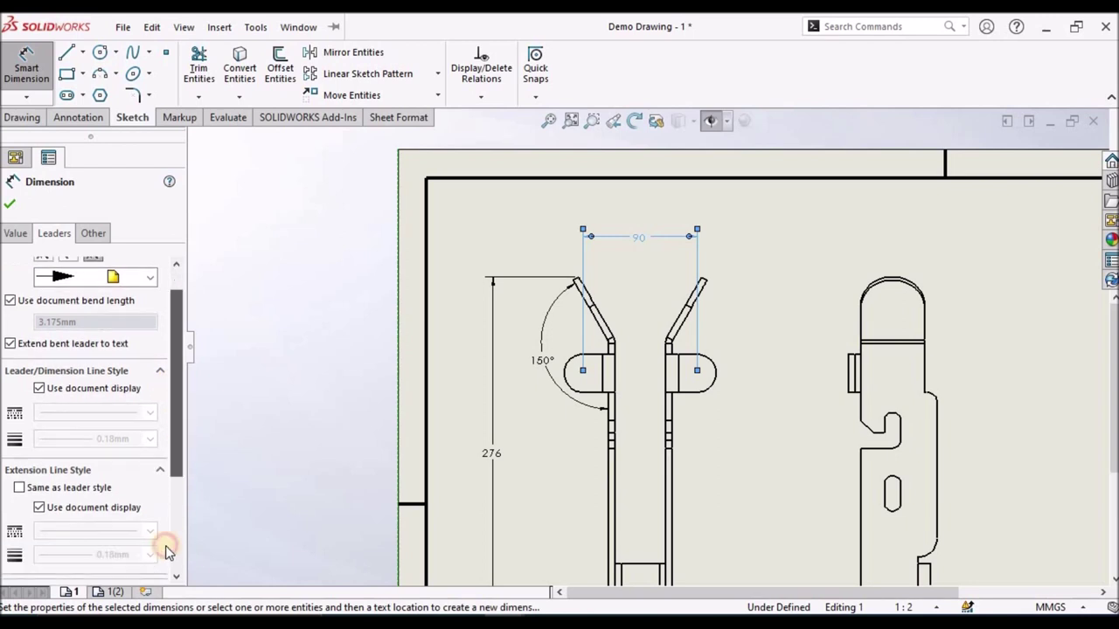
click(123, 515)
click(124, 550)
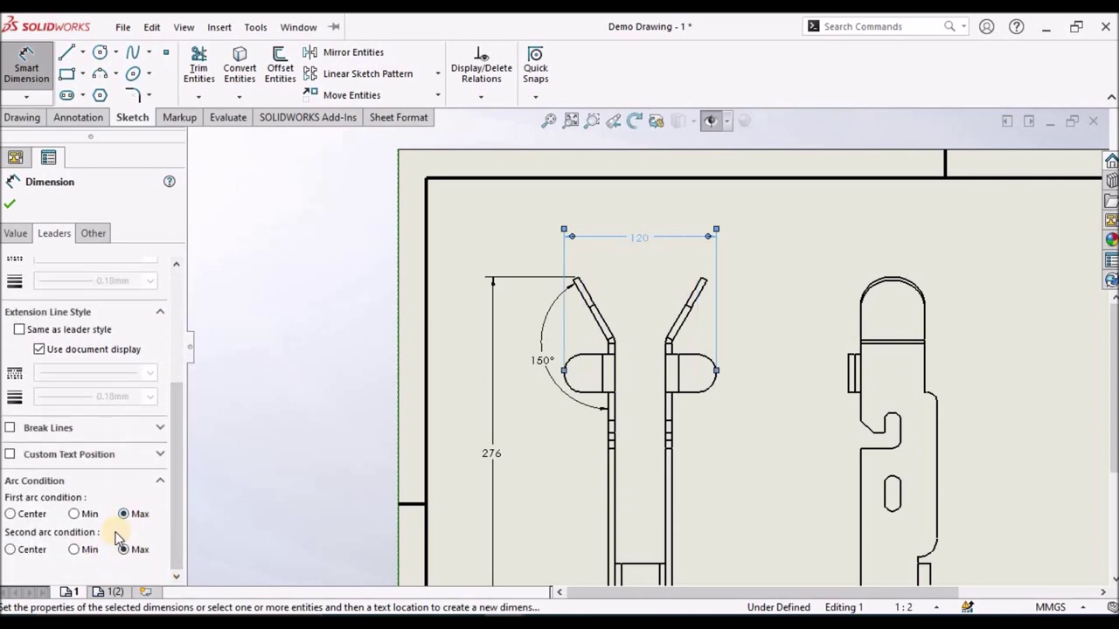
click(9, 207)
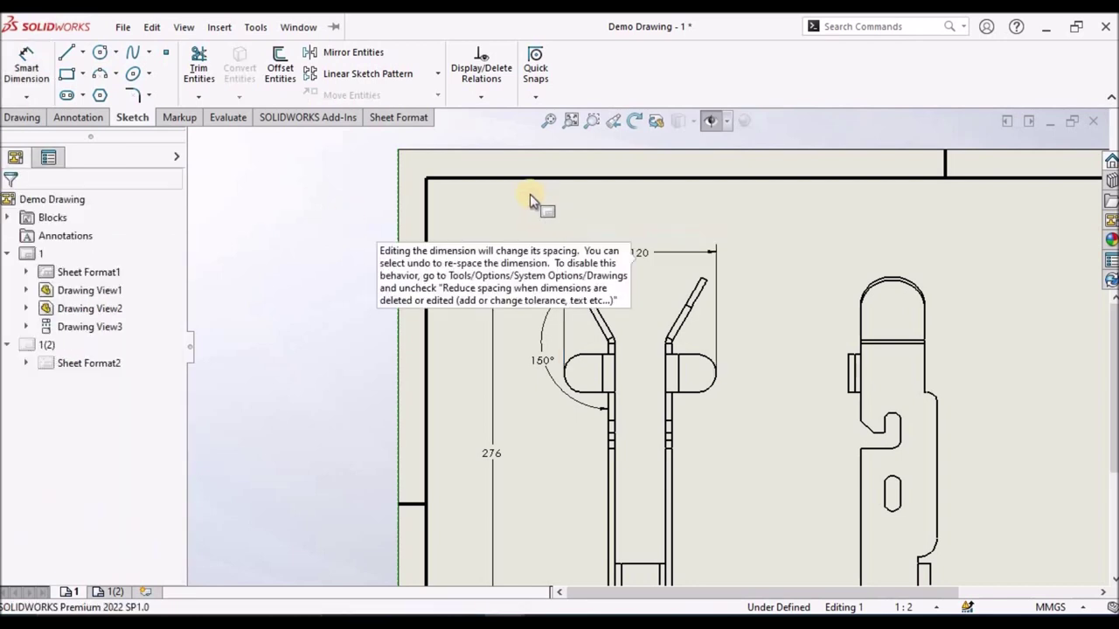
scroll(809, 417, up, 3)
scroll(809, 418, down, 3)
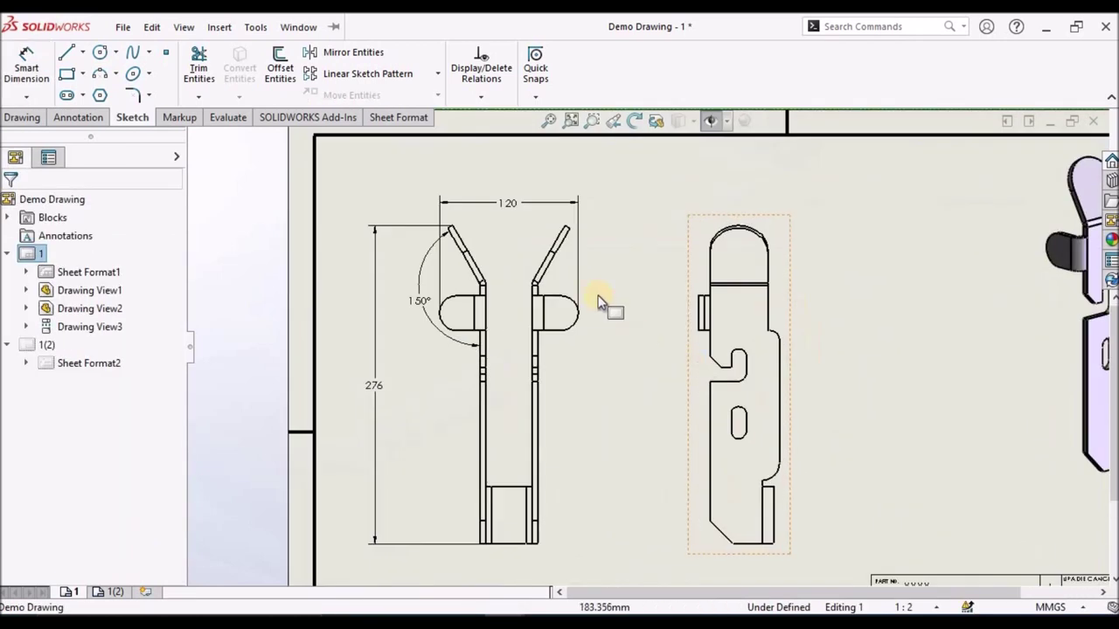
scroll(590, 298, down, 1)
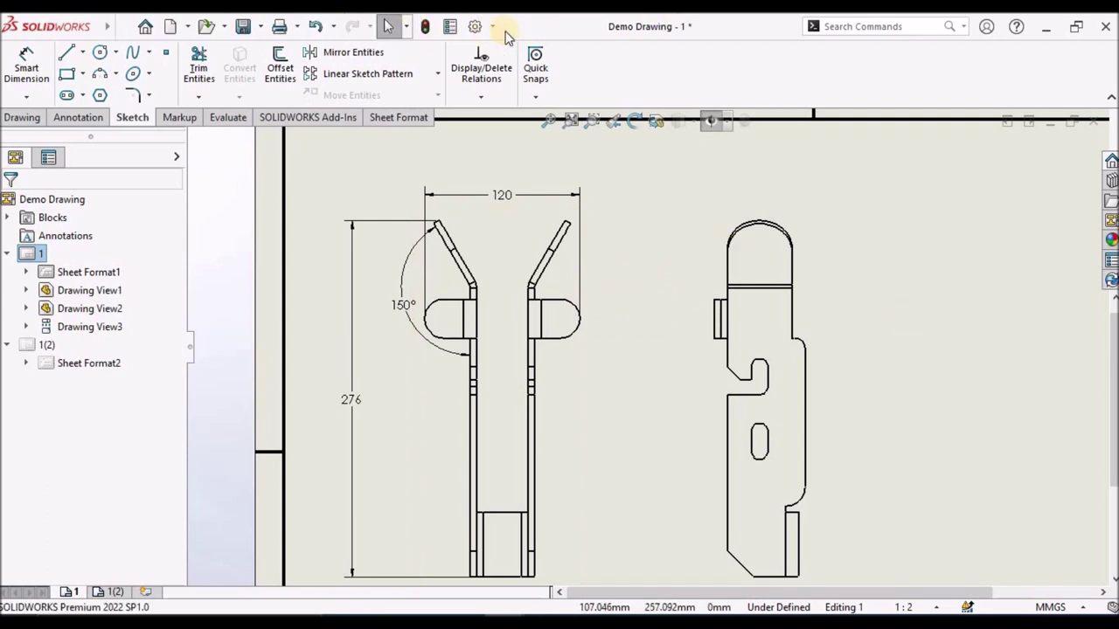
click(494, 31)
click(506, 45)
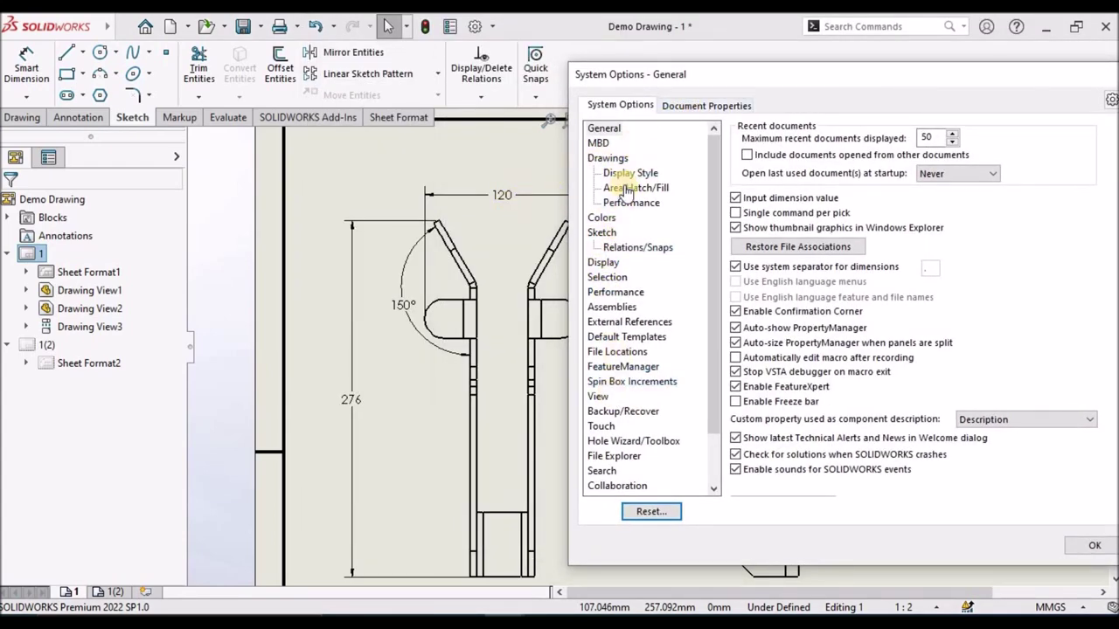
Set the drawing's dimension primary precision to .1 and always show trailing zeroes
click(703, 106)
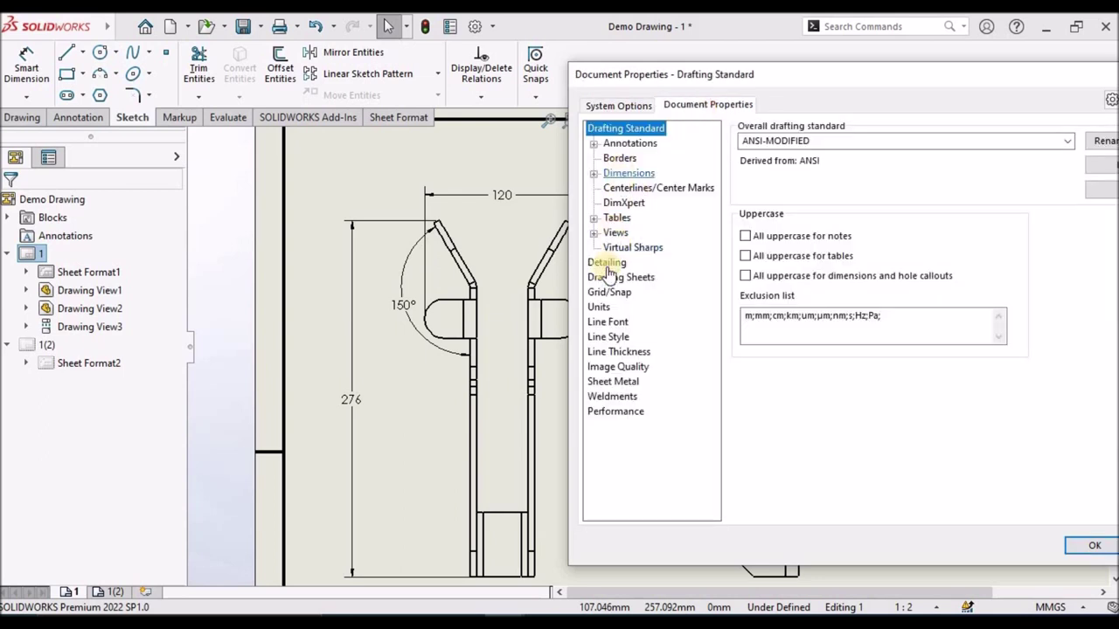
click(601, 307)
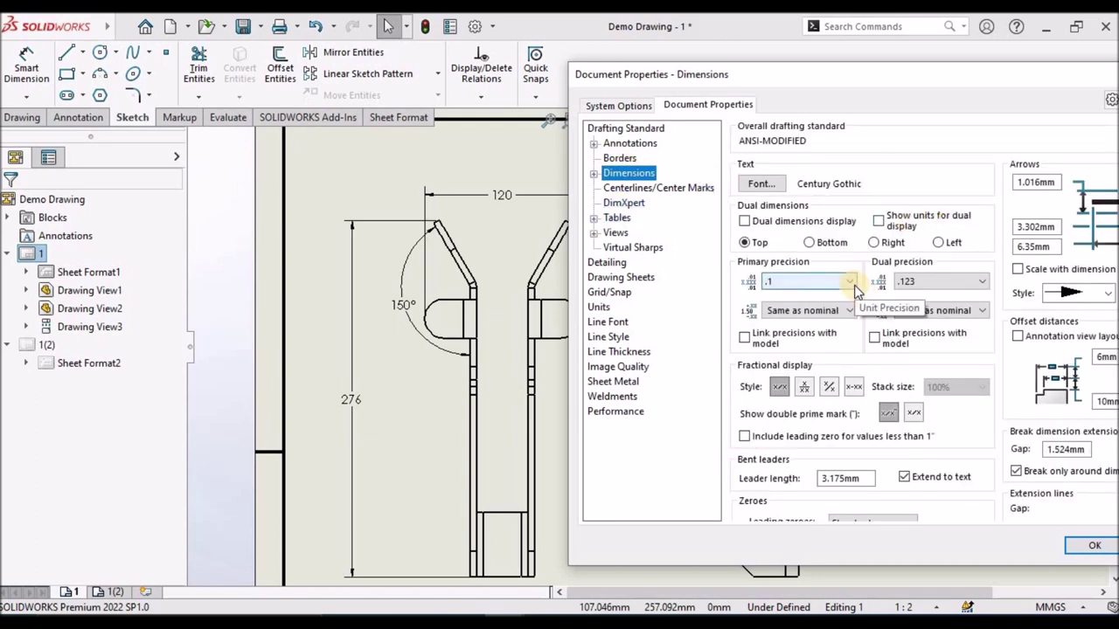
click(854, 281)
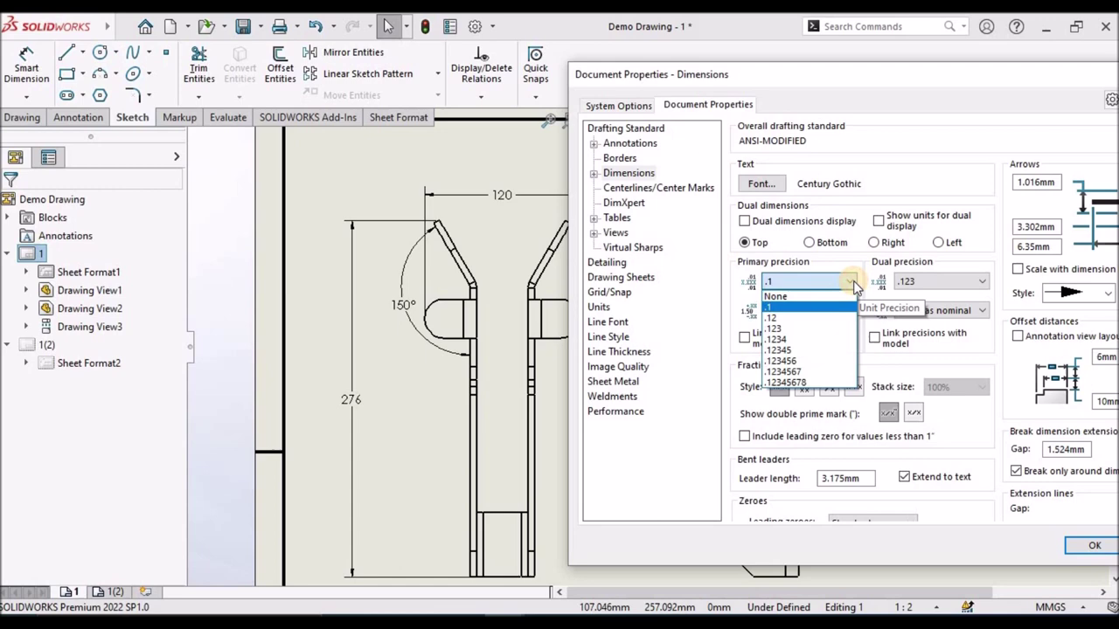
click(784, 308)
drag(1009, 88, 924, 60)
scroll(896, 374, down, 2)
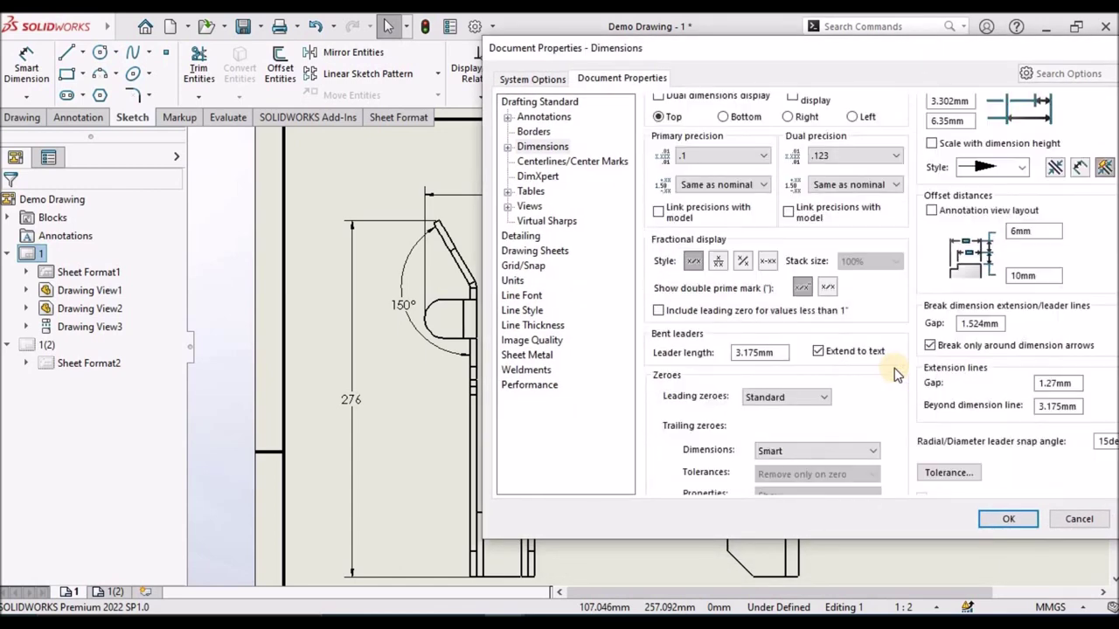
scroll(896, 374, down, 3)
click(871, 354)
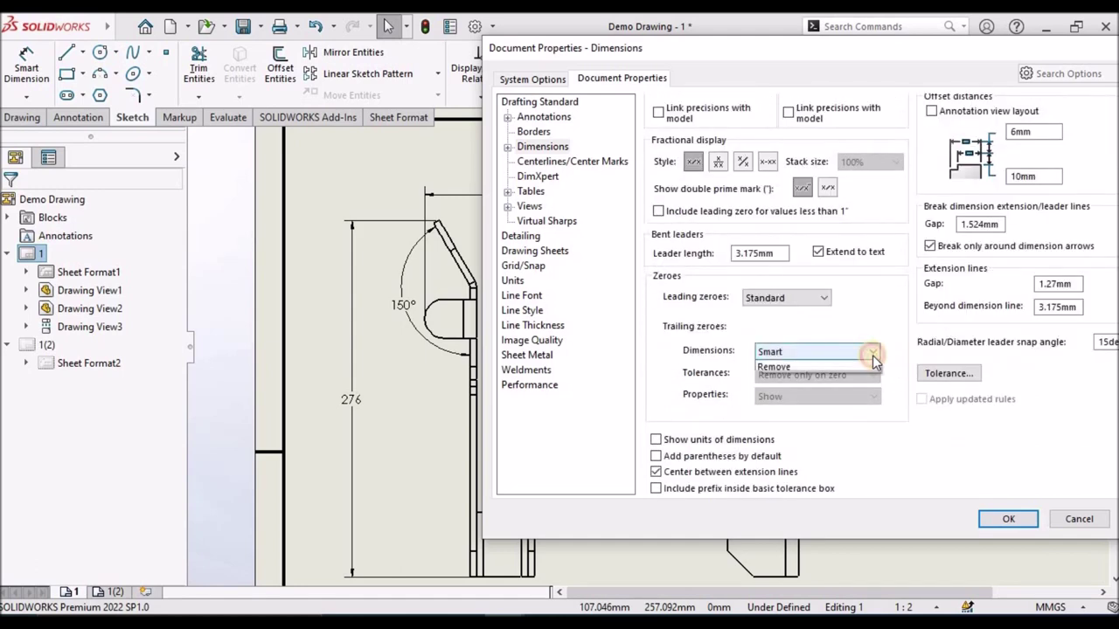
click(766, 380)
click(894, 342)
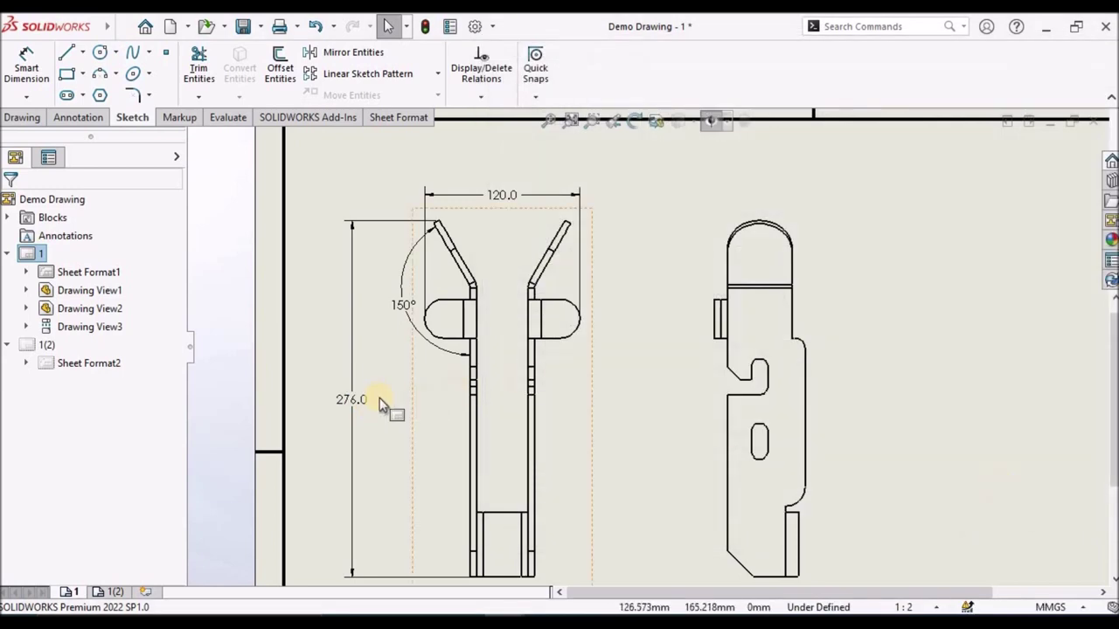
Zoom around the sheet to check the dimensions now reading 276.0 and 120.0
scroll(378, 398, down, 5)
scroll(706, 274, up, 8)
scroll(668, 313, down, 4)
scroll(669, 313, down, 4)
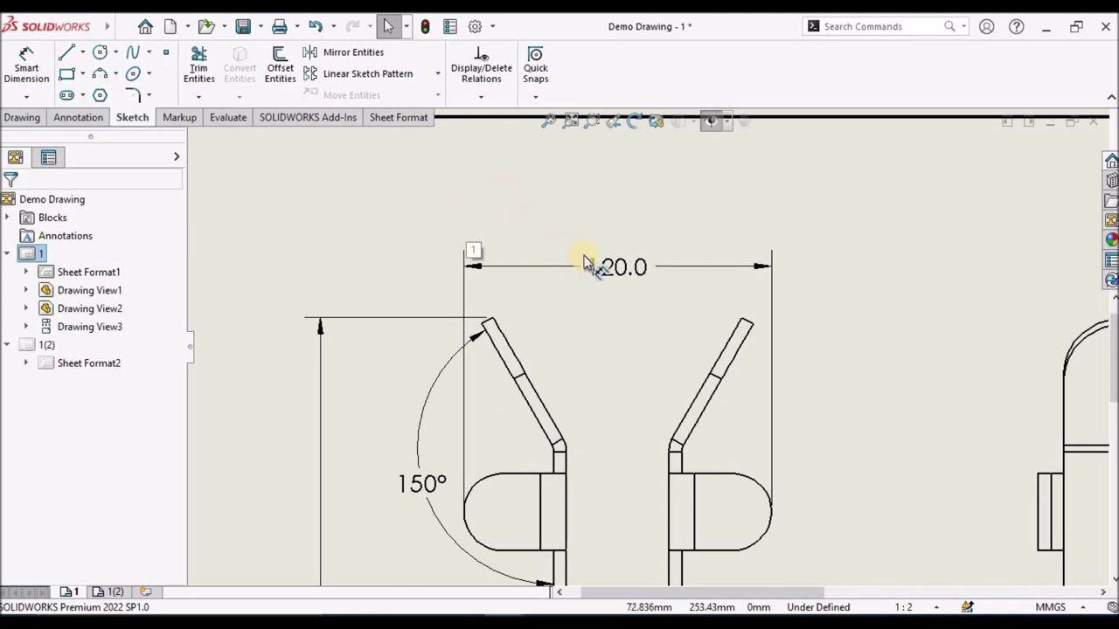
scroll(638, 346, up, 3)
scroll(612, 382, up, 3)
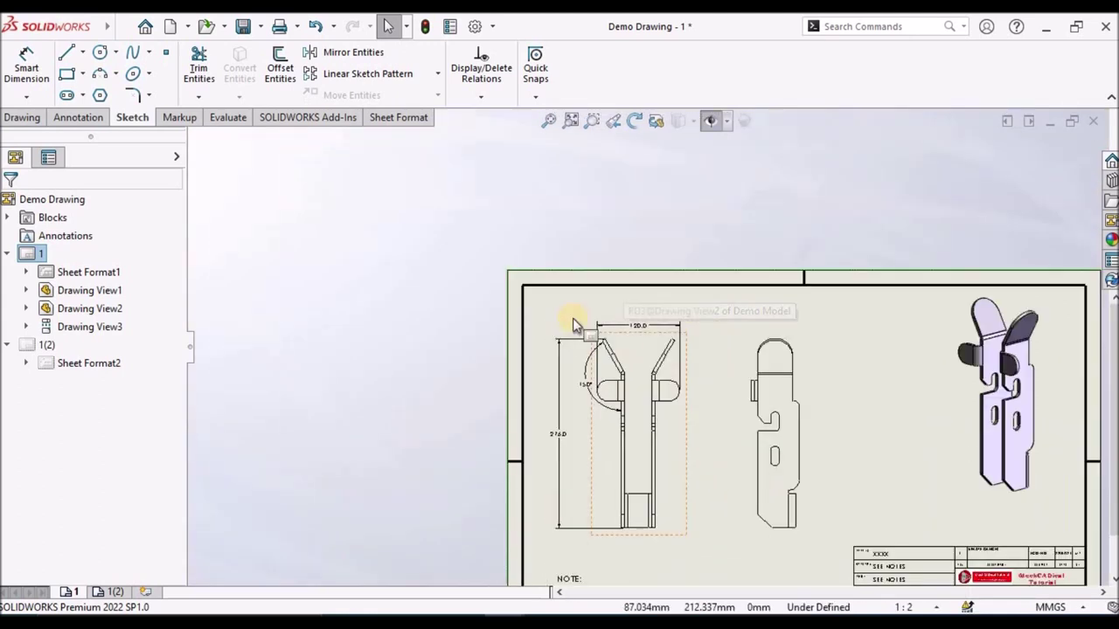
scroll(564, 429, down, 3)
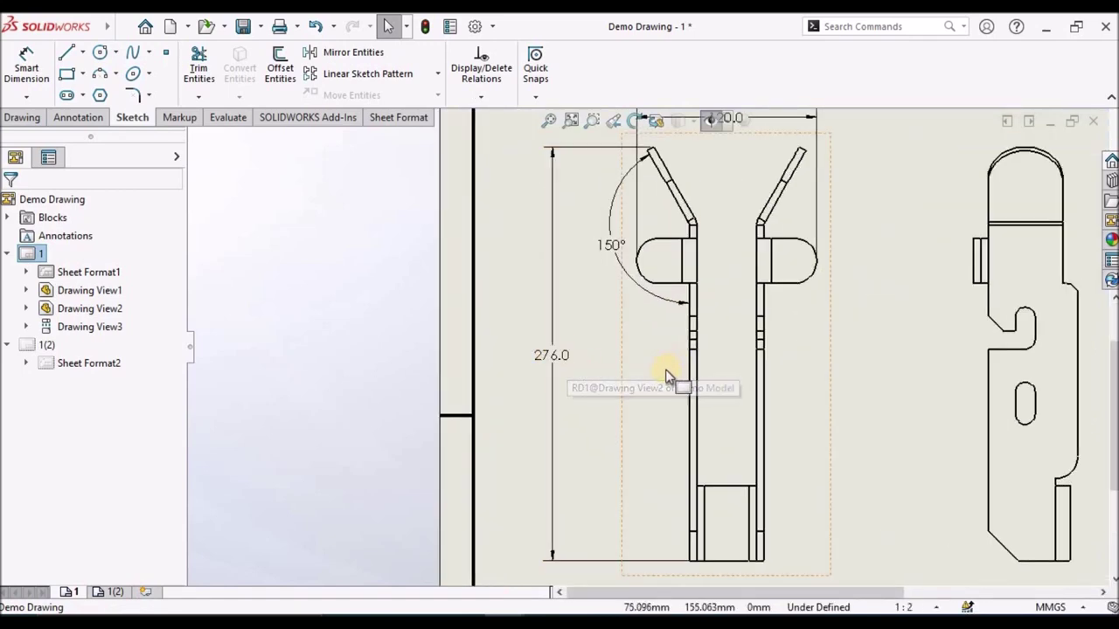
scroll(668, 374, up, 3)
scroll(726, 464, up, 3)
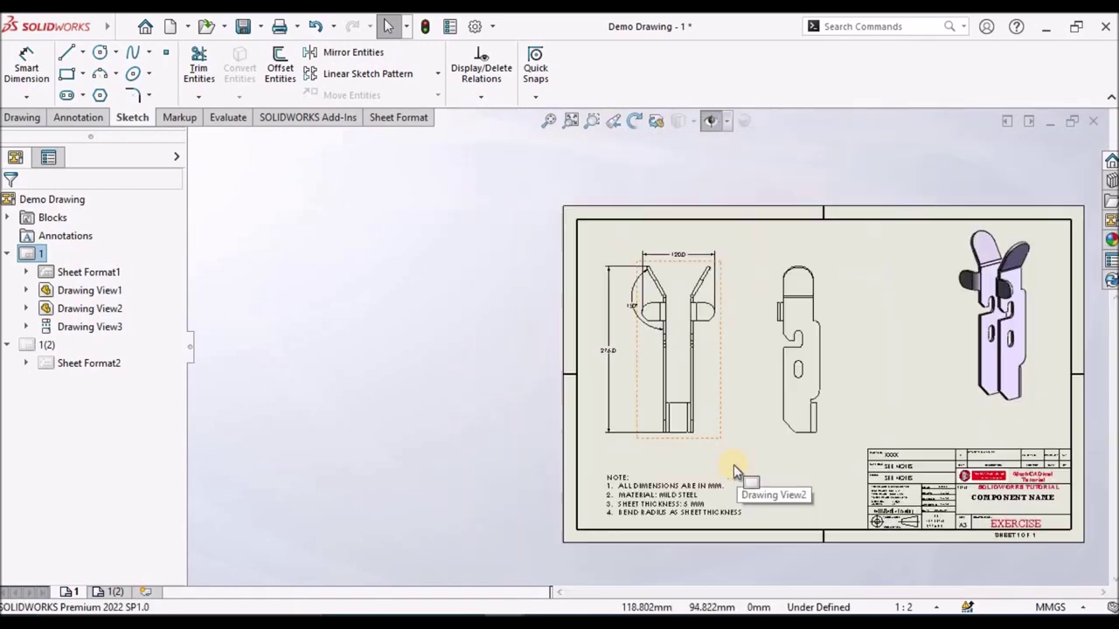
scroll(717, 445, down, 3)
scroll(626, 518, down, 5)
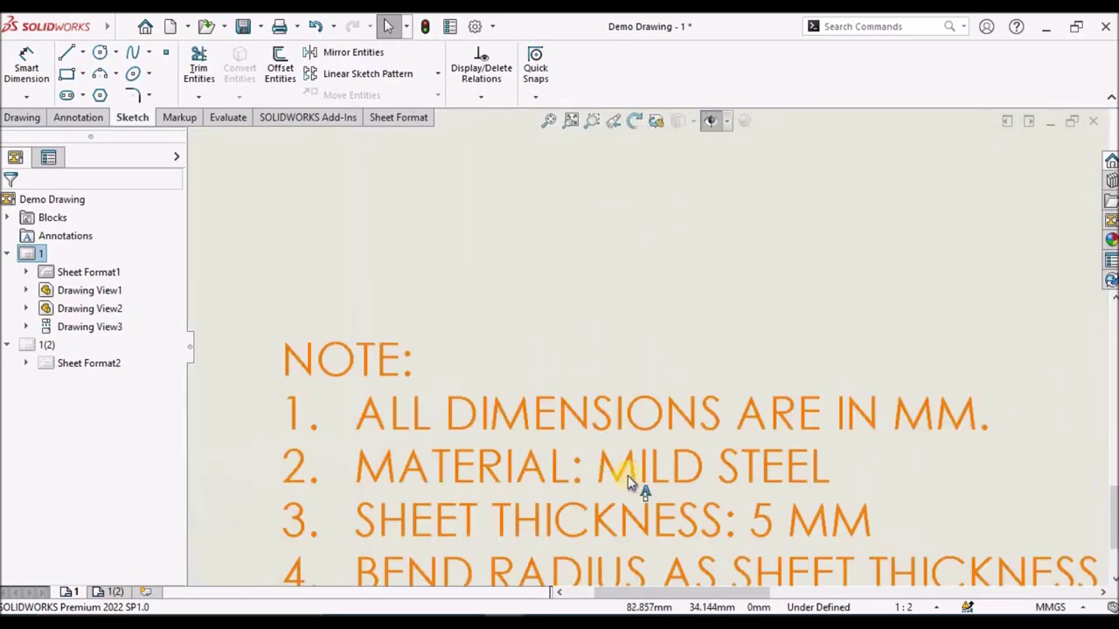
scroll(644, 467, up, 3)
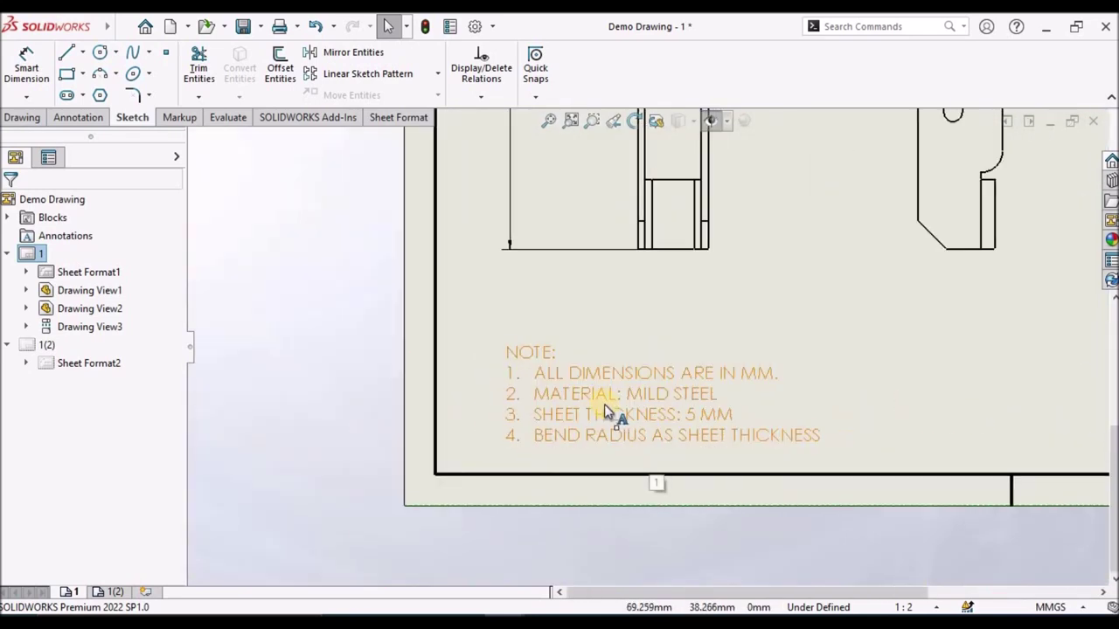
scroll(568, 385, down, 1)
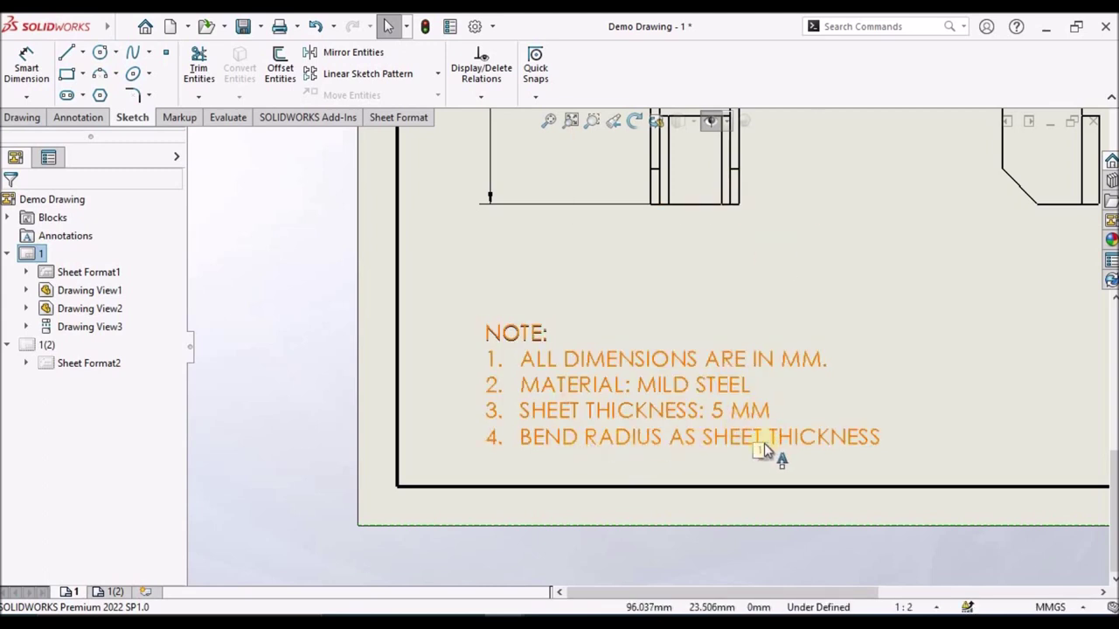
scroll(801, 445, up, 4)
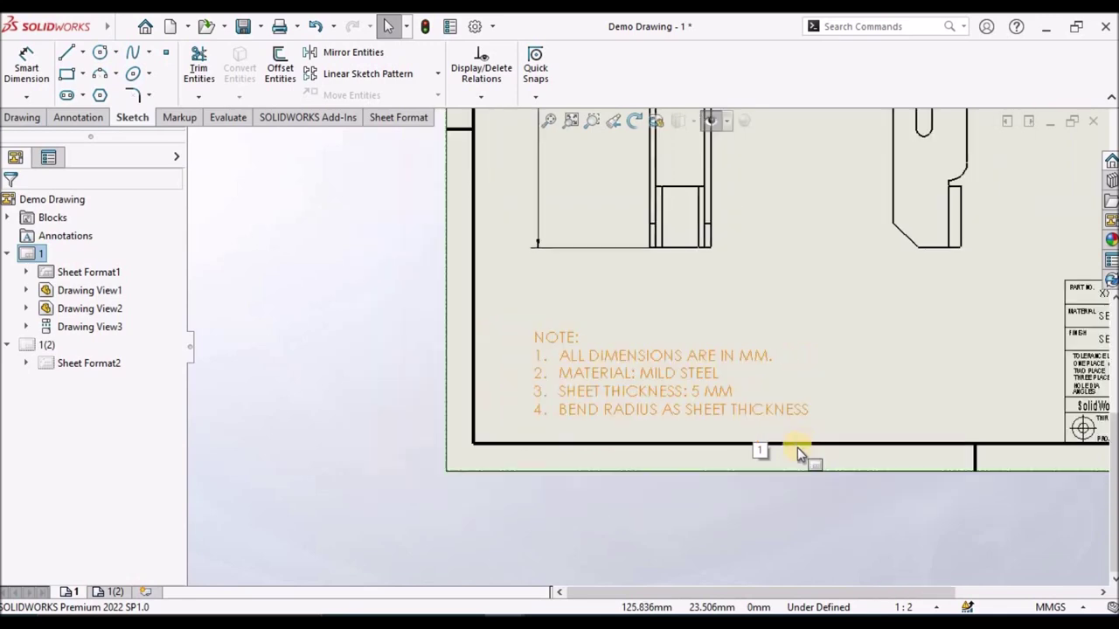
scroll(699, 322, up, 3)
scroll(719, 324, down, 3)
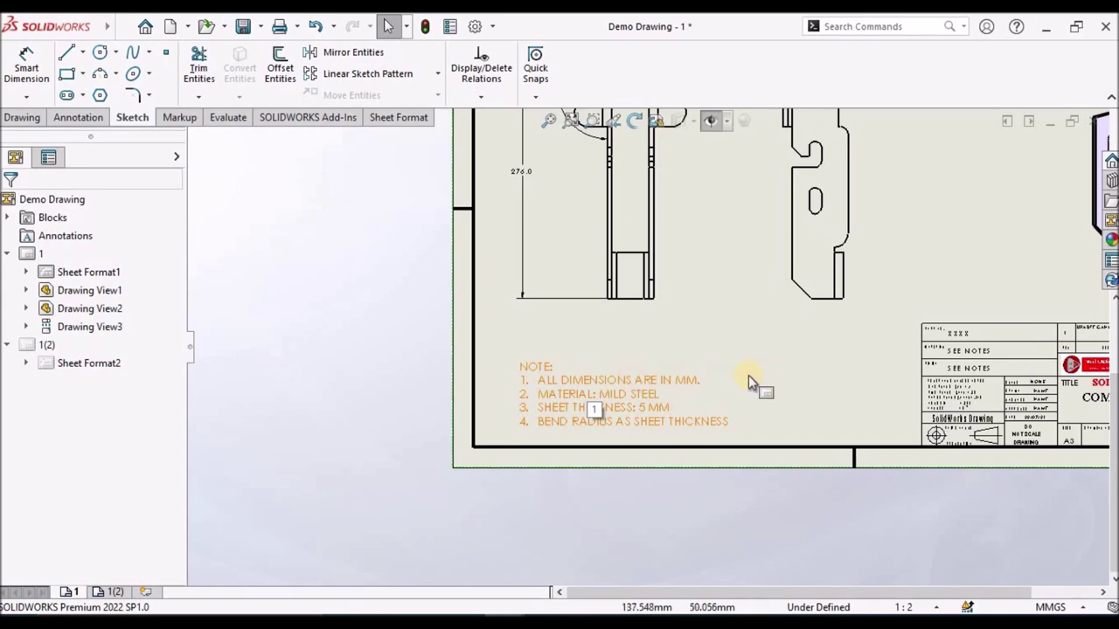
scroll(665, 341, up, 4)
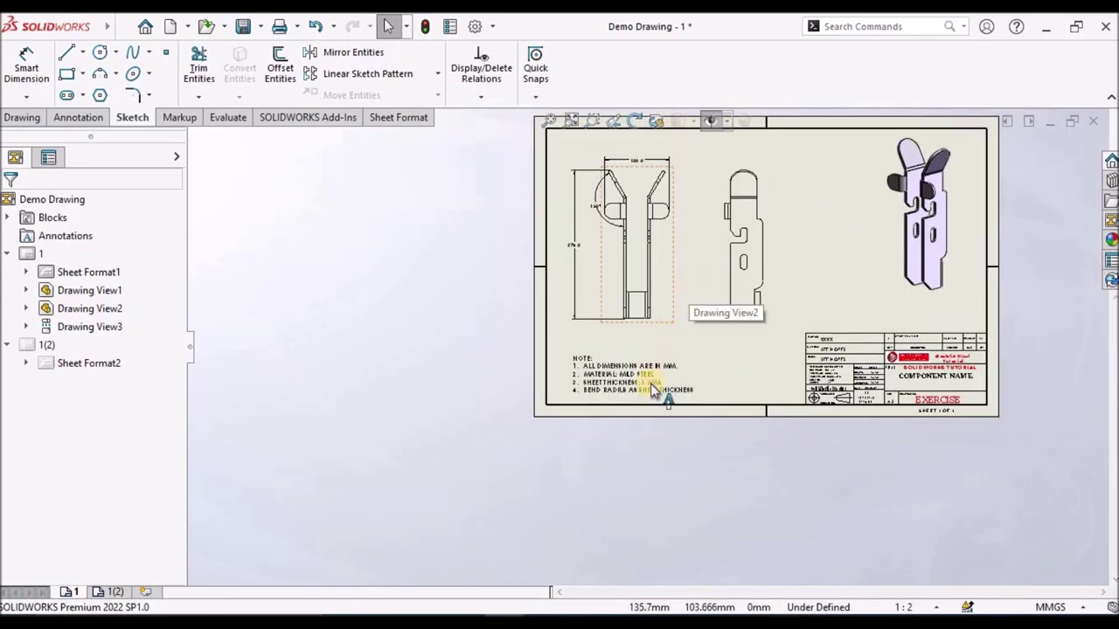
scroll(653, 388, down, 2)
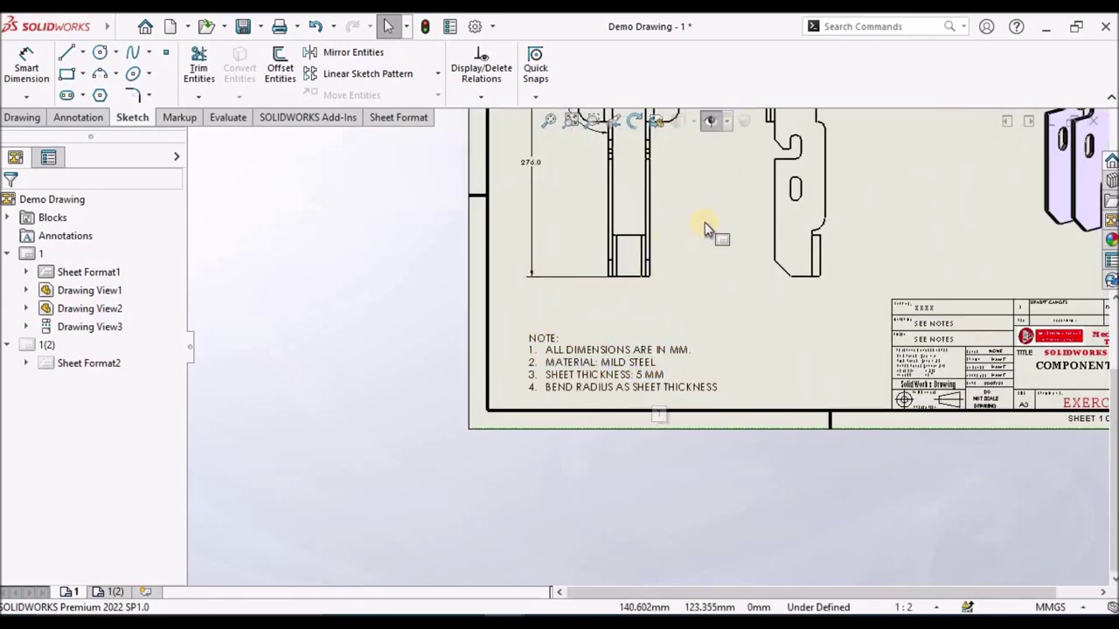
scroll(705, 222, up, 2)
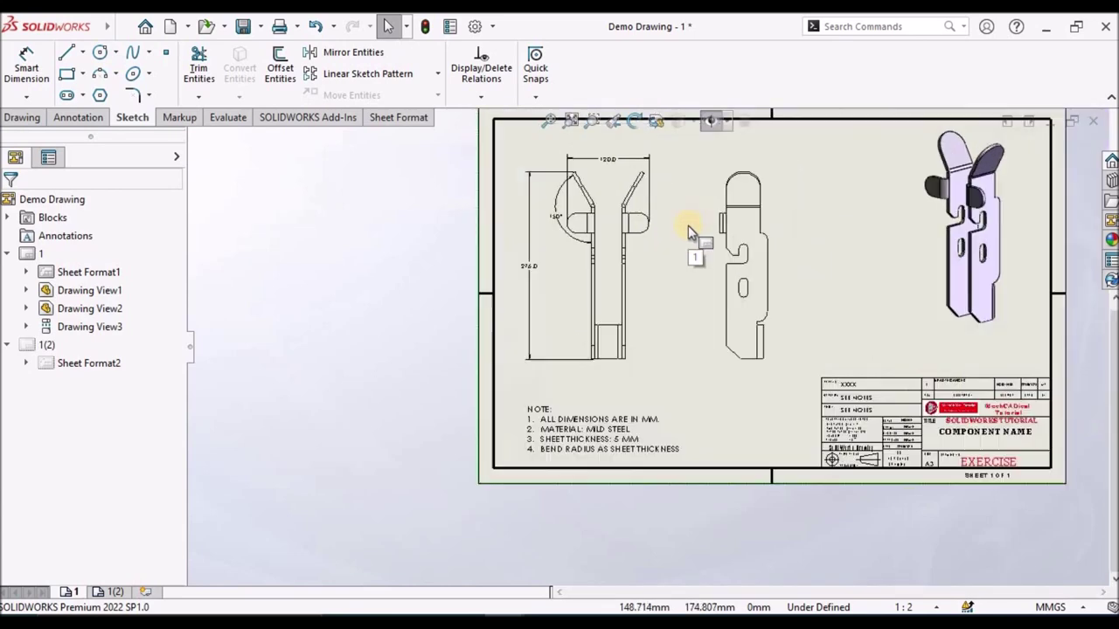
scroll(685, 229, down, 1)
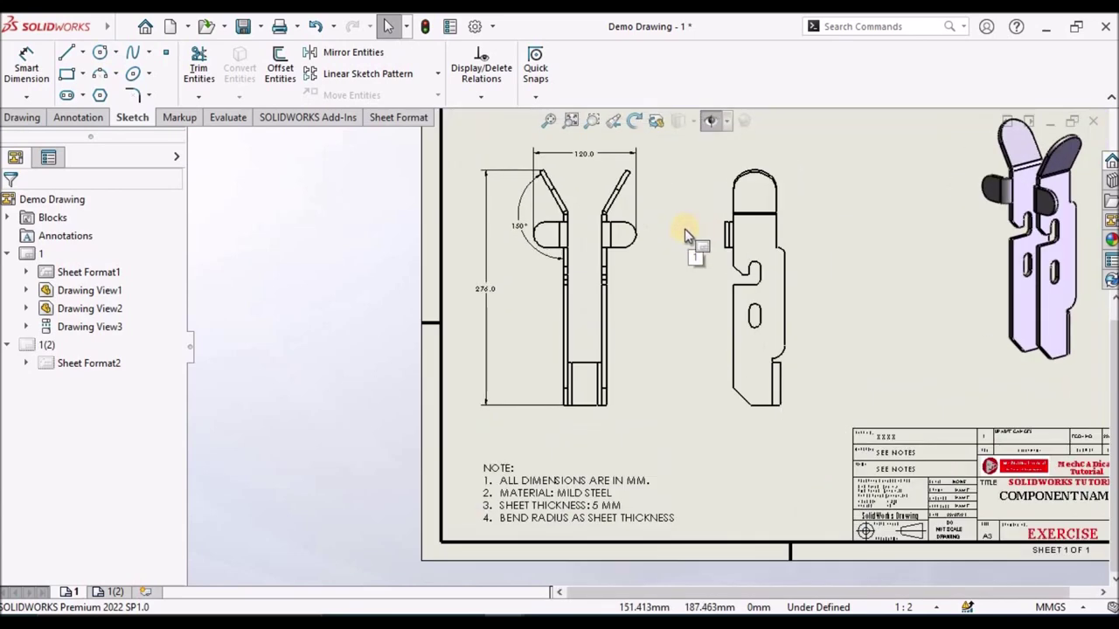
scroll(685, 229, down, 1)
scroll(810, 341, up, 2)
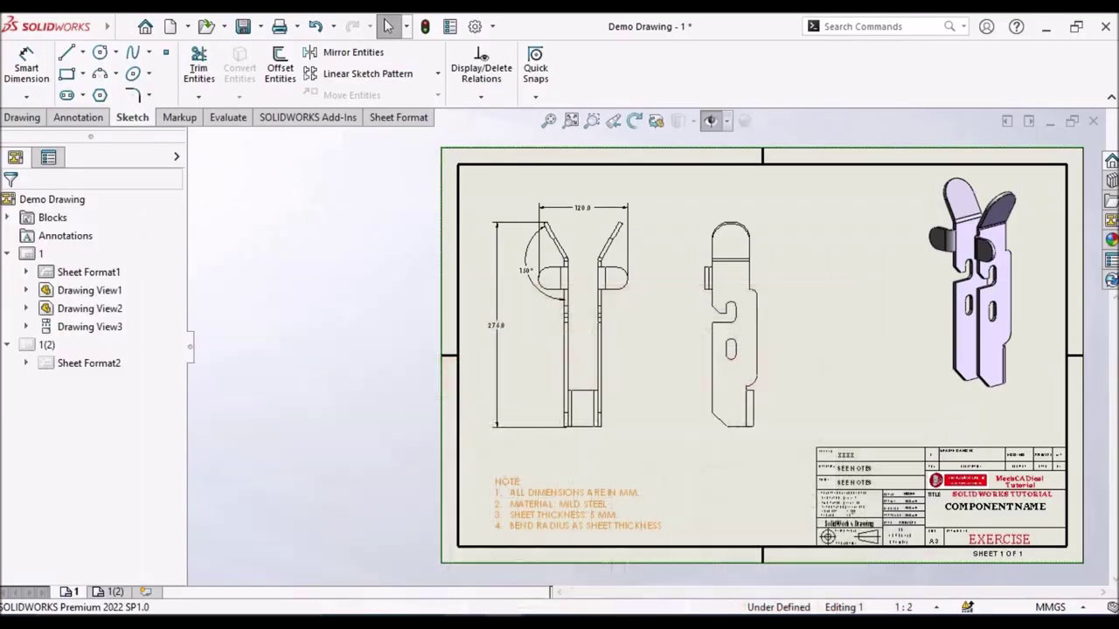
scroll(842, 315, down, 3)
Dimension the right clip's rounded end as R15.0
click(26, 70)
scroll(427, 226, down, 2)
scroll(575, 289, down, 1)
click(574, 294)
click(704, 220)
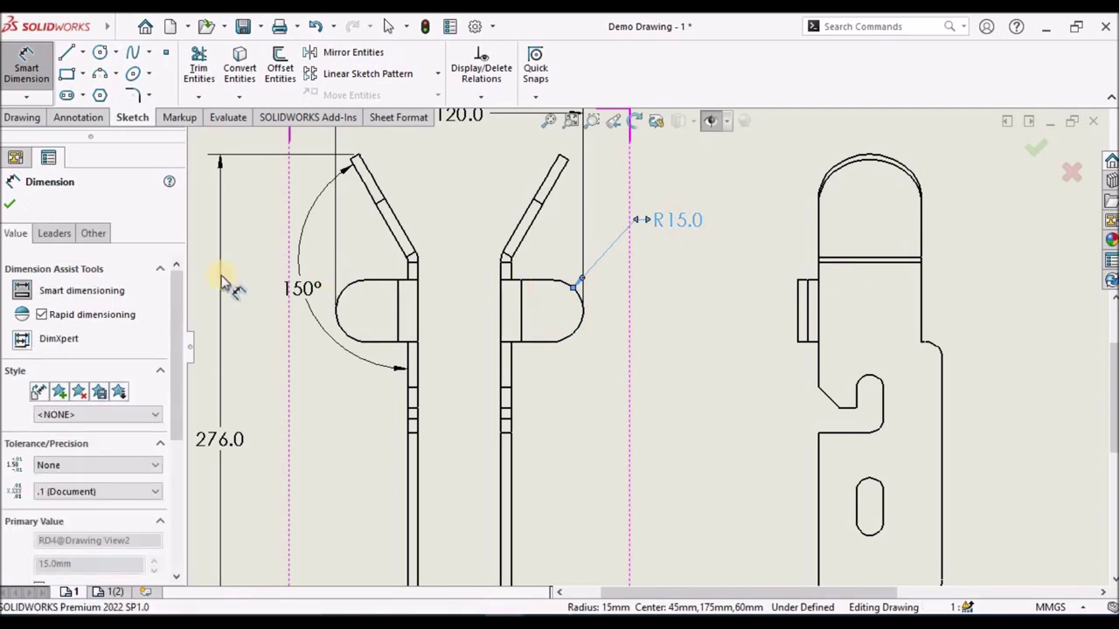
click(11, 210)
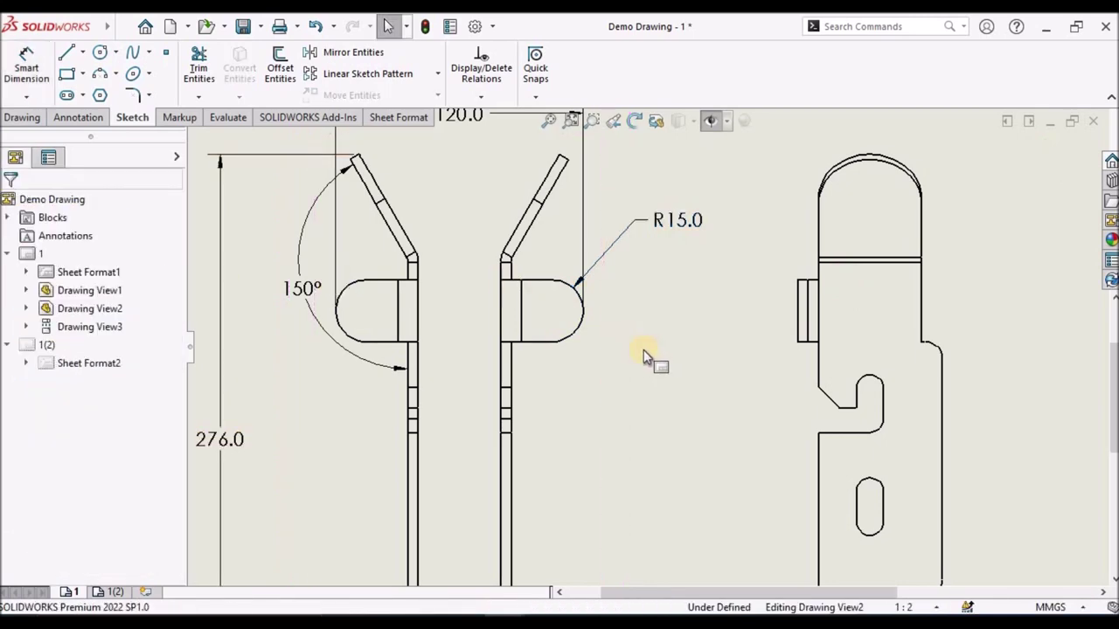
Shift the side view right and add 25.0 and 55.0 horizontal dimensions below it
key(f)
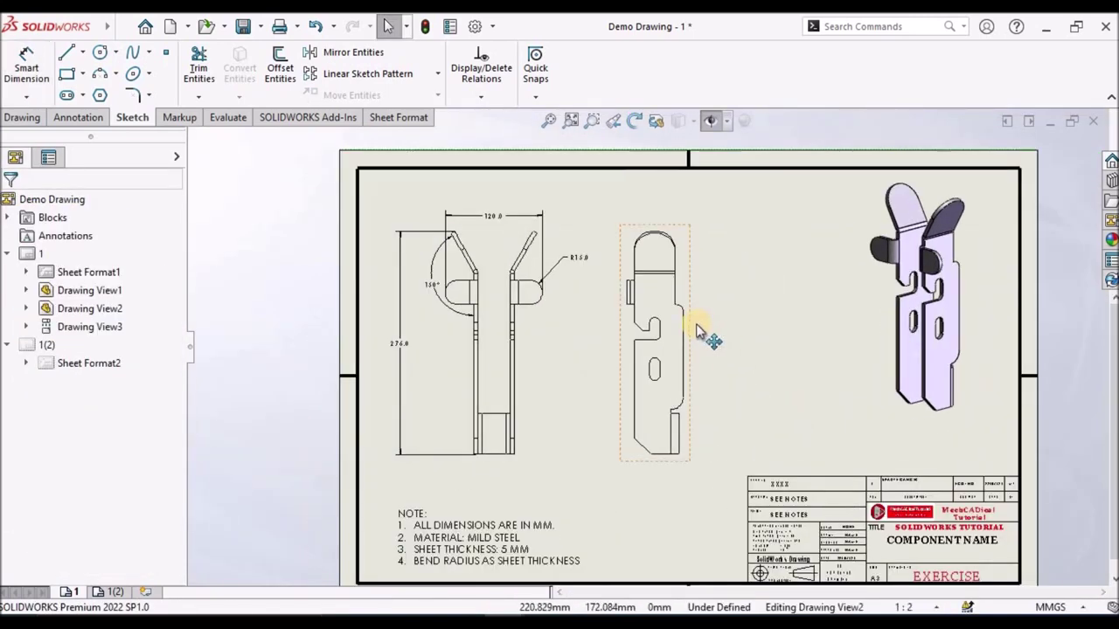
drag(692, 321, 723, 328)
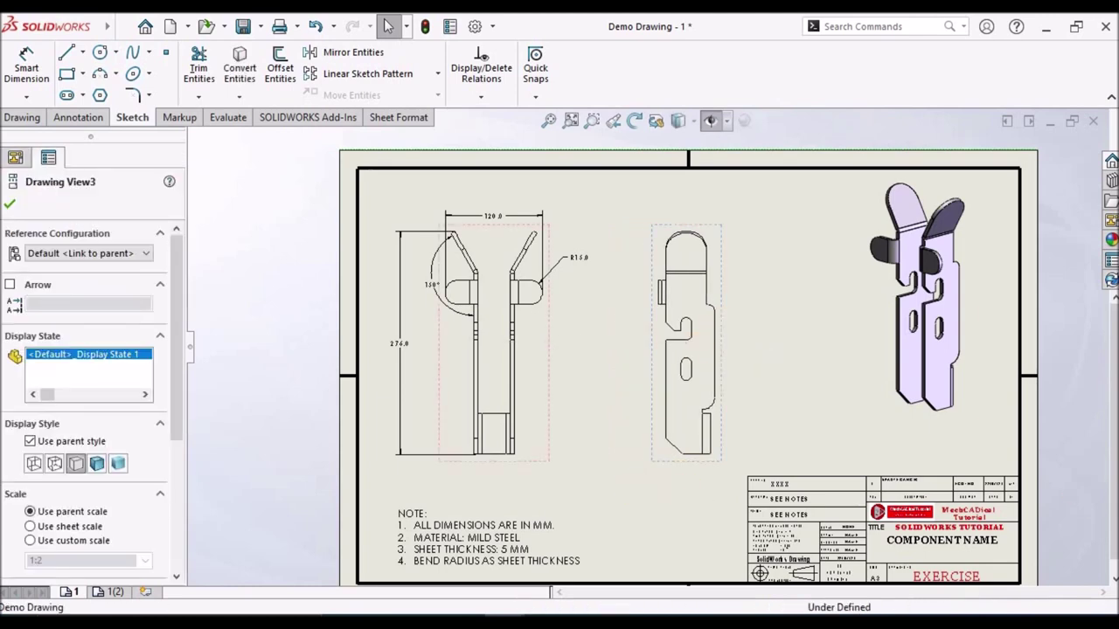
click(639, 493)
click(31, 56)
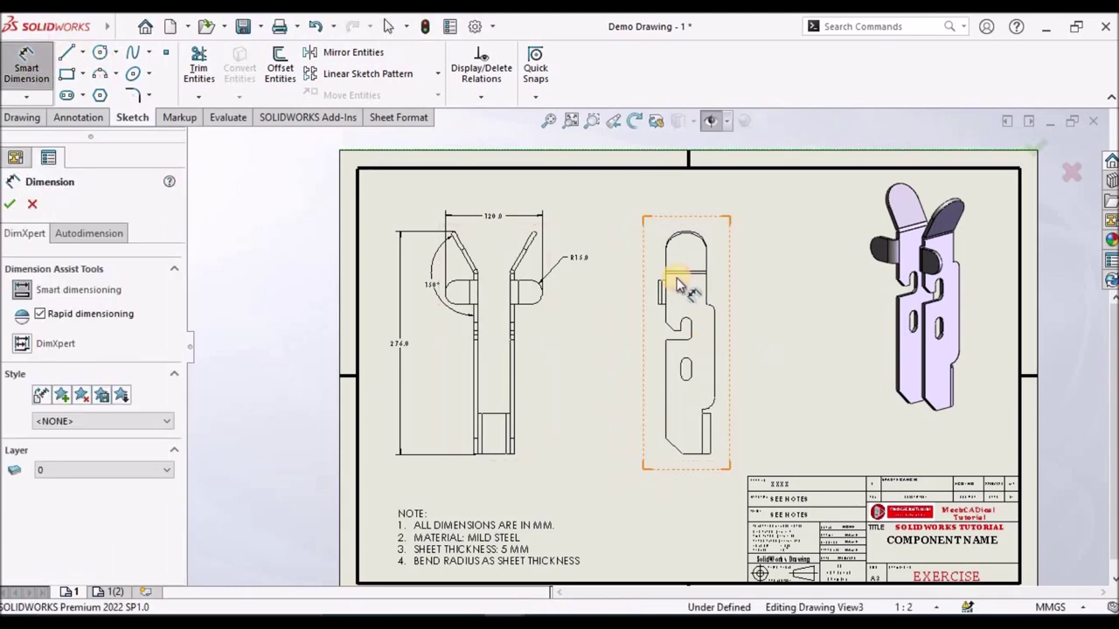
scroll(717, 418, up, 2)
scroll(718, 418, down, 5)
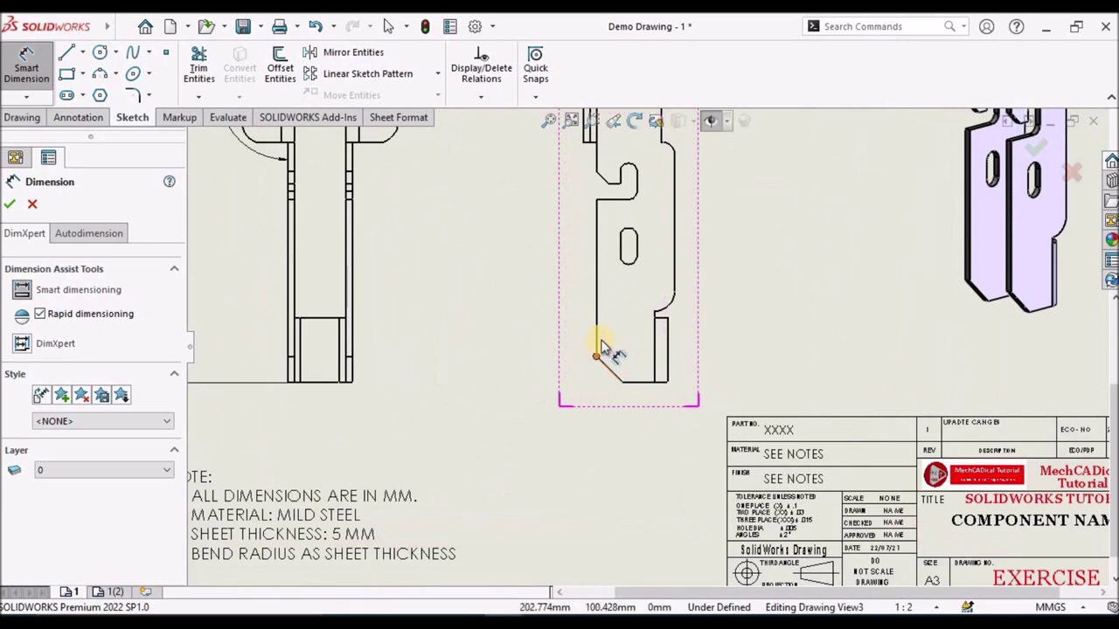
scroll(602, 343, down, 2)
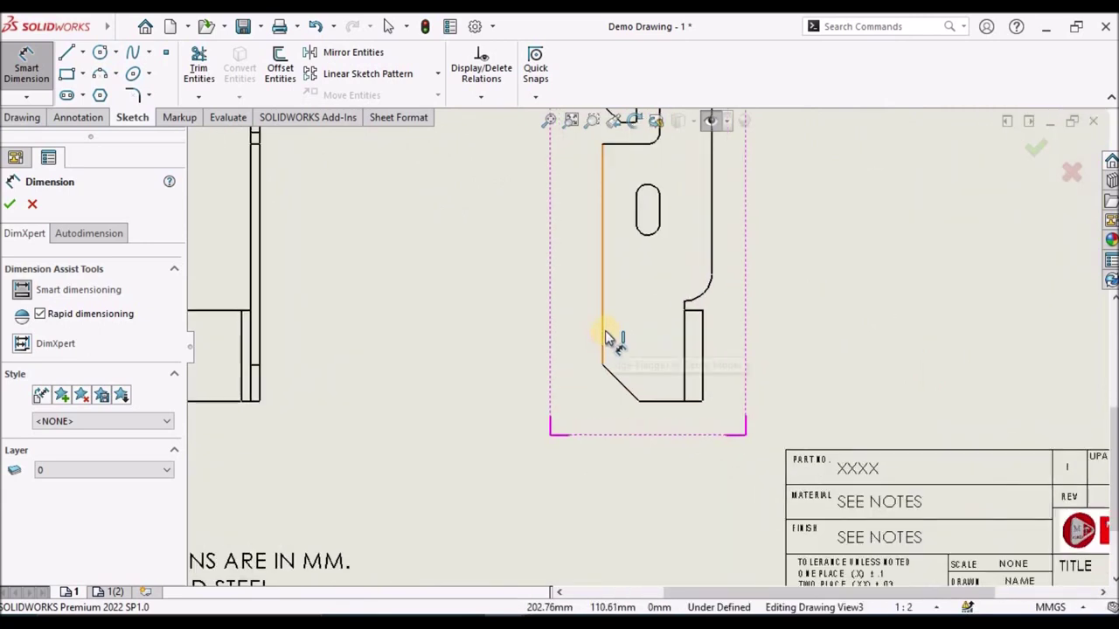
click(606, 335)
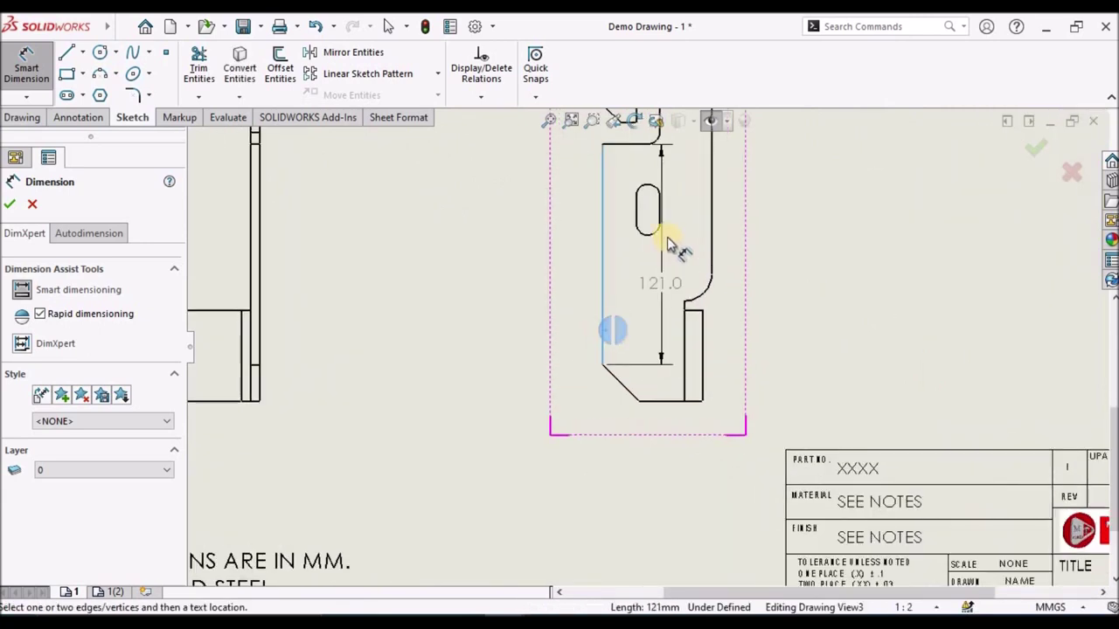
click(647, 231)
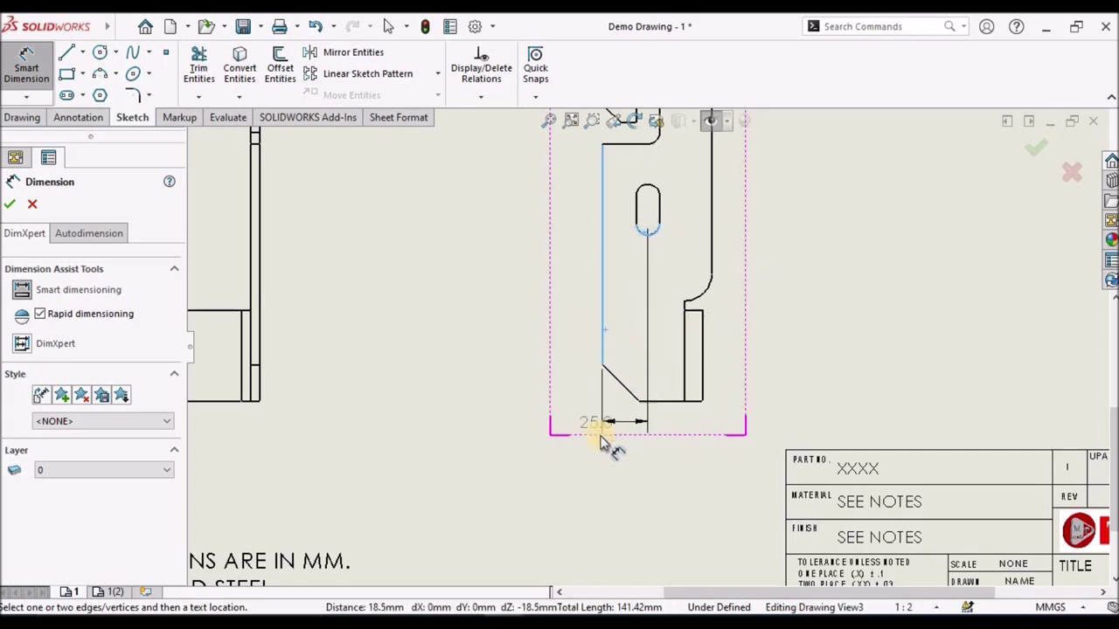
click(624, 439)
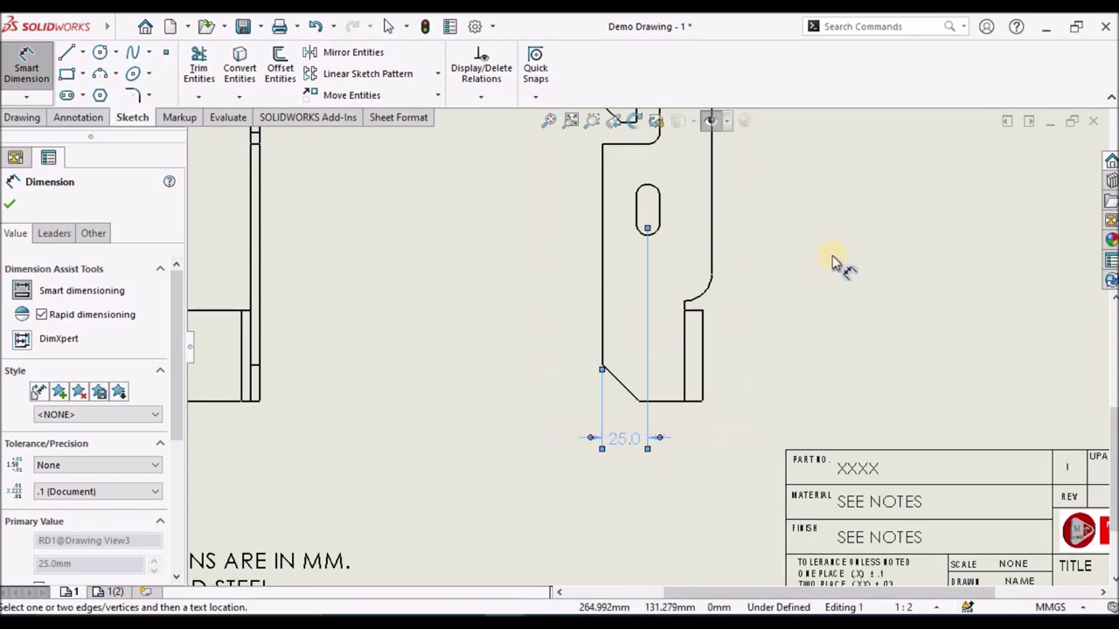
click(604, 258)
click(710, 341)
click(657, 505)
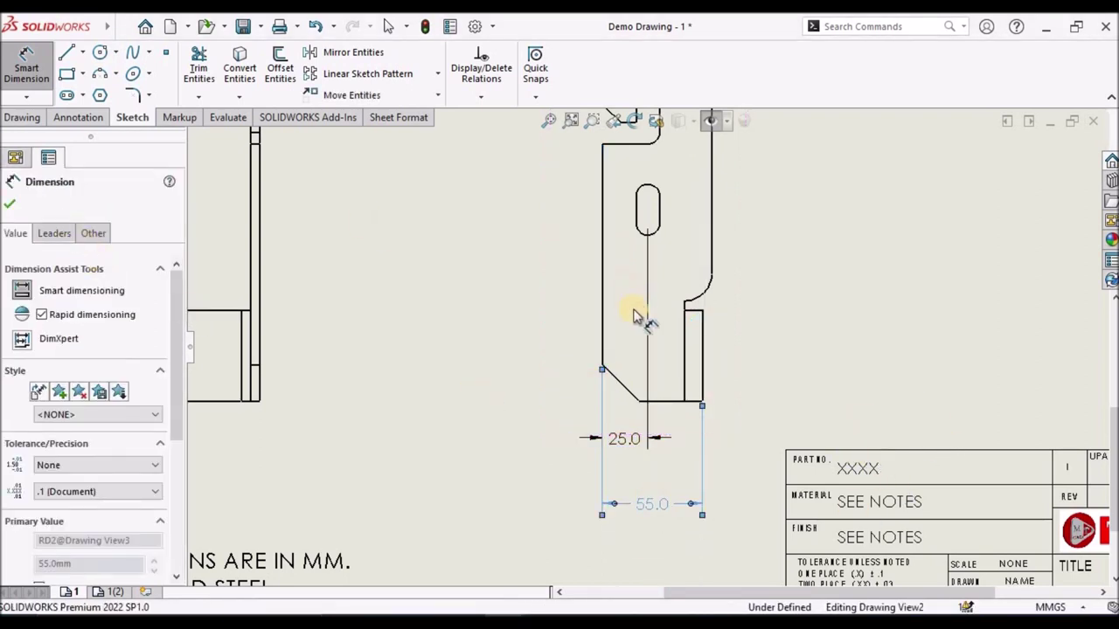
click(857, 345)
Dimension the side view's lower chamfer height as 20.0
scroll(644, 245, up, 3)
scroll(754, 242, down, 5)
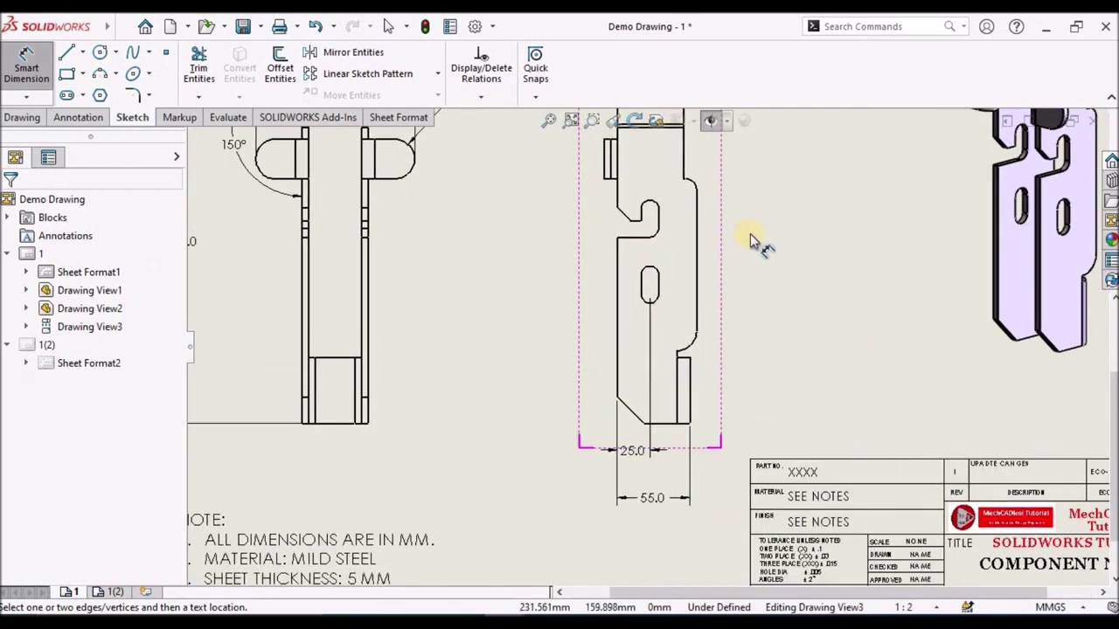
scroll(592, 349, up, 3)
scroll(725, 445, down, 4)
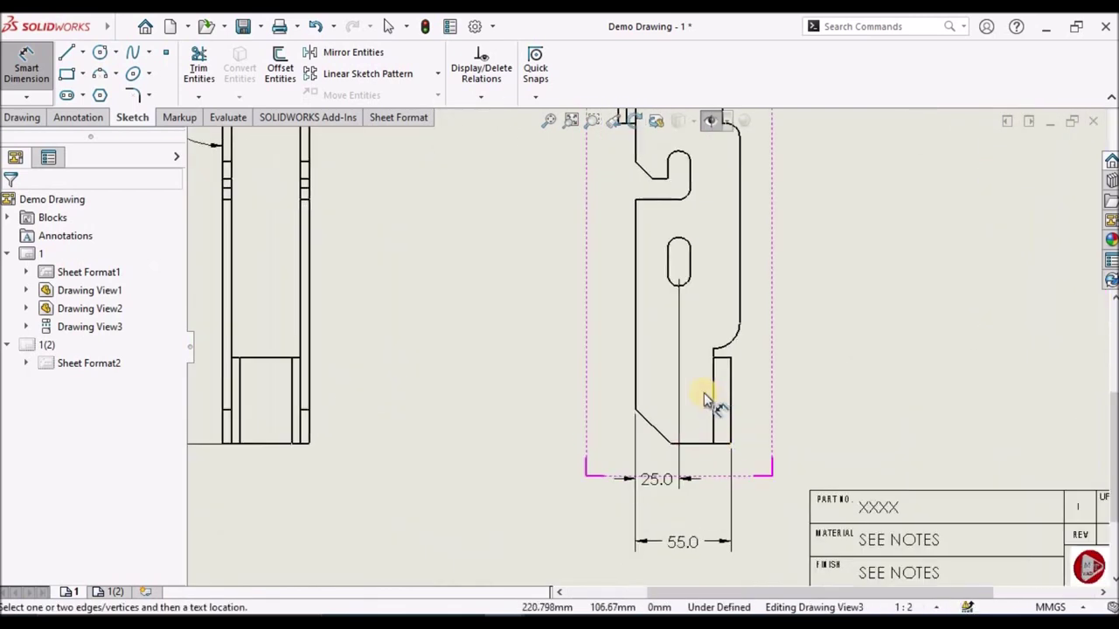
click(700, 444)
click(633, 413)
scroll(612, 411, down, 3)
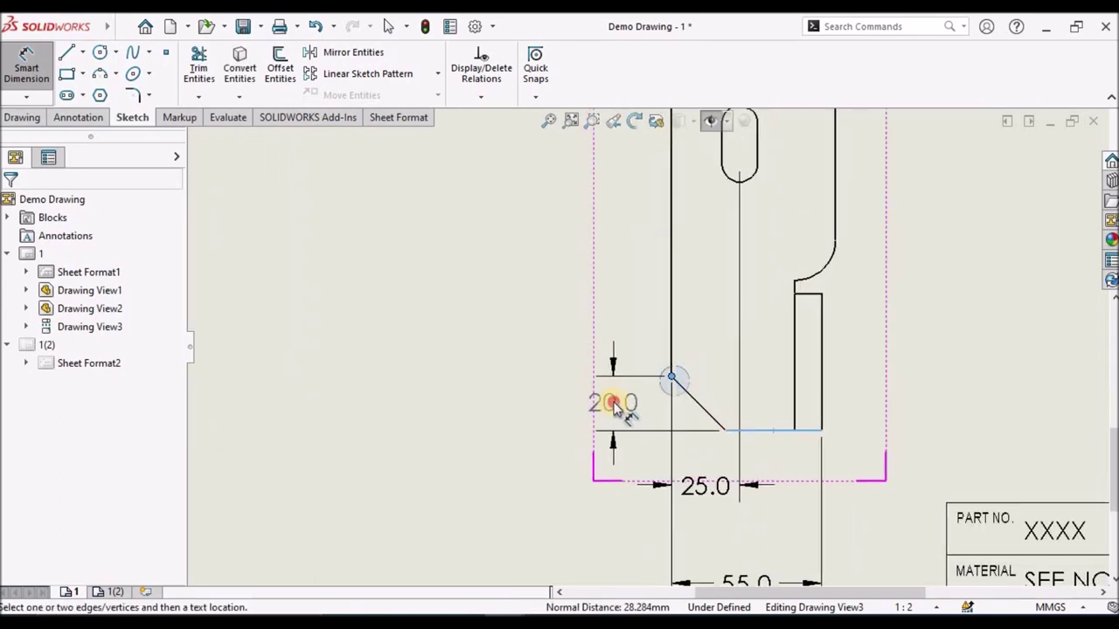
click(614, 404)
Add a 25.0 dimension from the long vertical edge to the slot, placed to the left
scroll(781, 323, up, 6)
scroll(763, 272, down, 8)
scroll(455, 437, up, 4)
scroll(454, 446, down, 3)
click(463, 402)
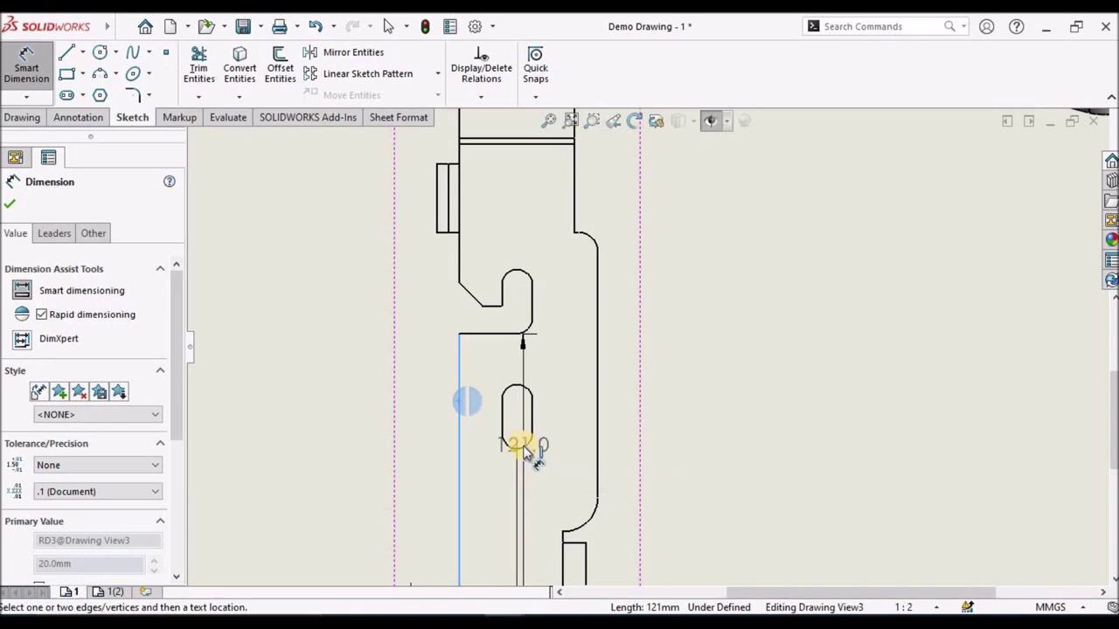
click(519, 436)
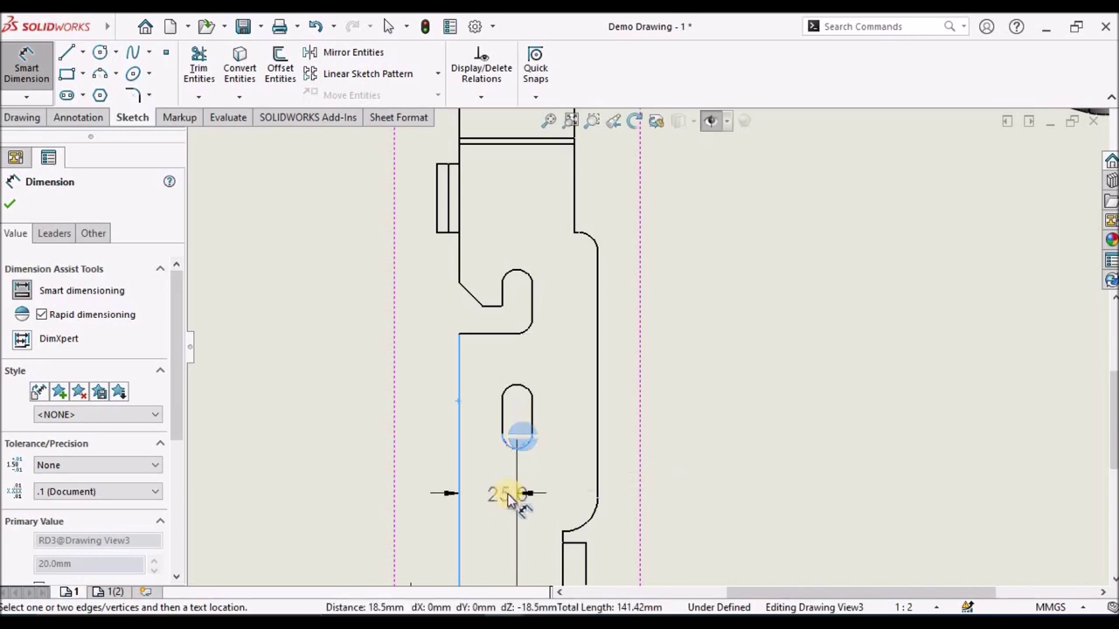
scroll(457, 497, down, 2)
click(379, 467)
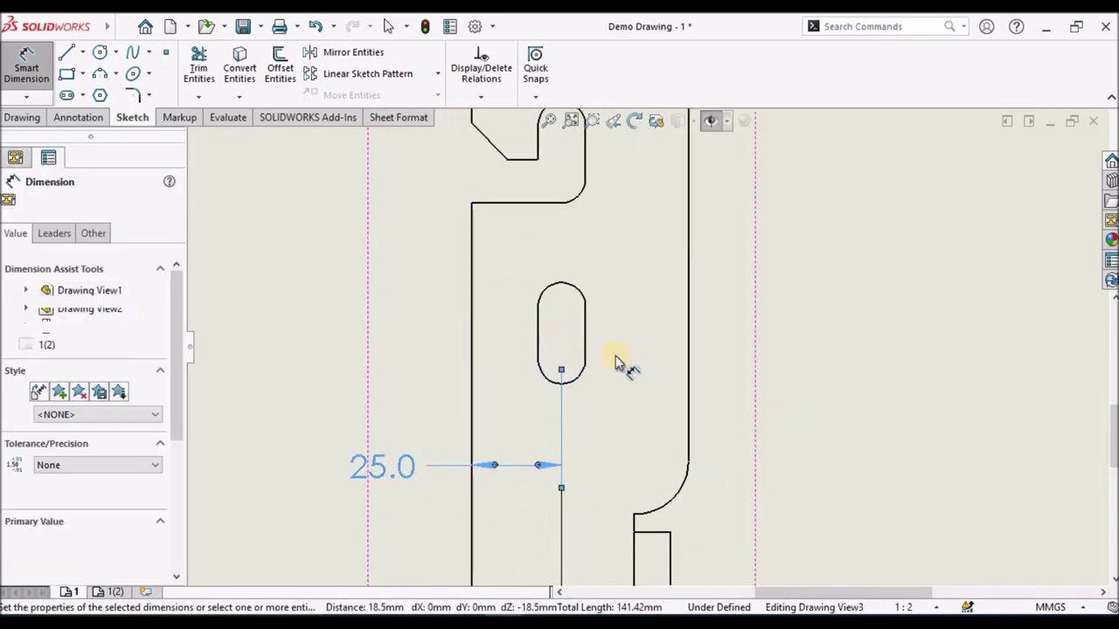
click(744, 312)
Restart Smart Dimension and add the notch chamfer's 10.0 height
scroll(589, 257, up, 3)
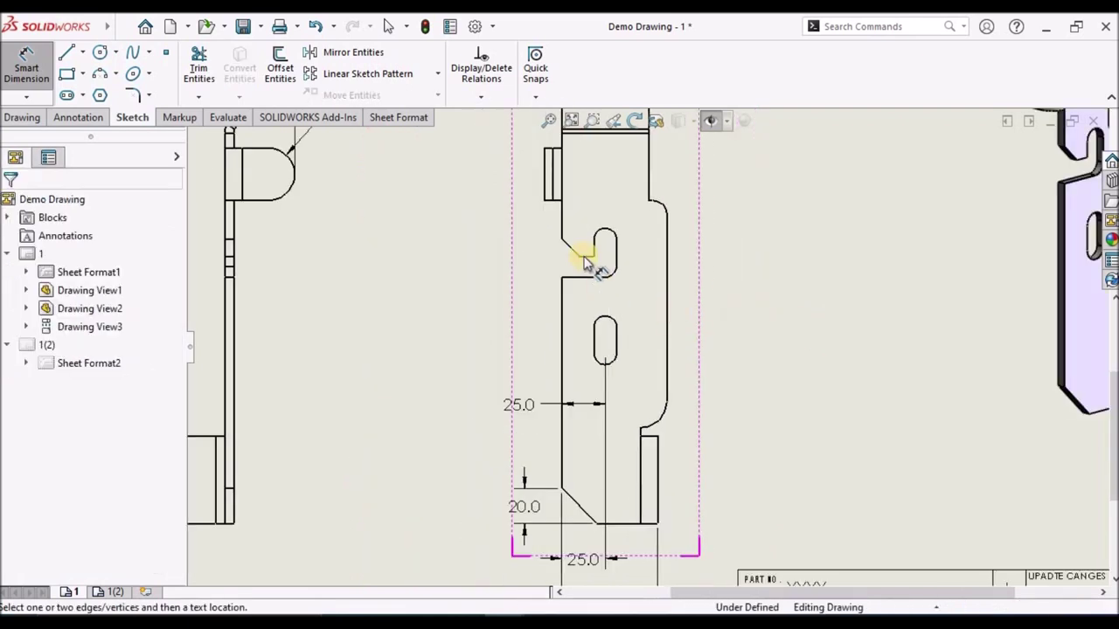
click(39, 80)
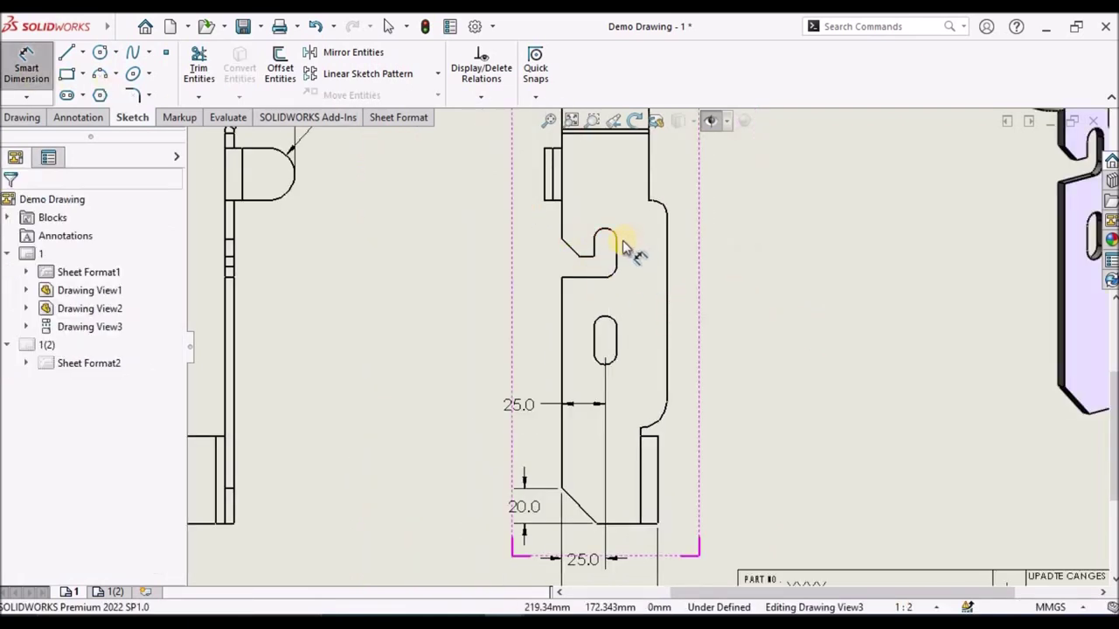
scroll(625, 248, down, 2)
scroll(630, 255, down, 2)
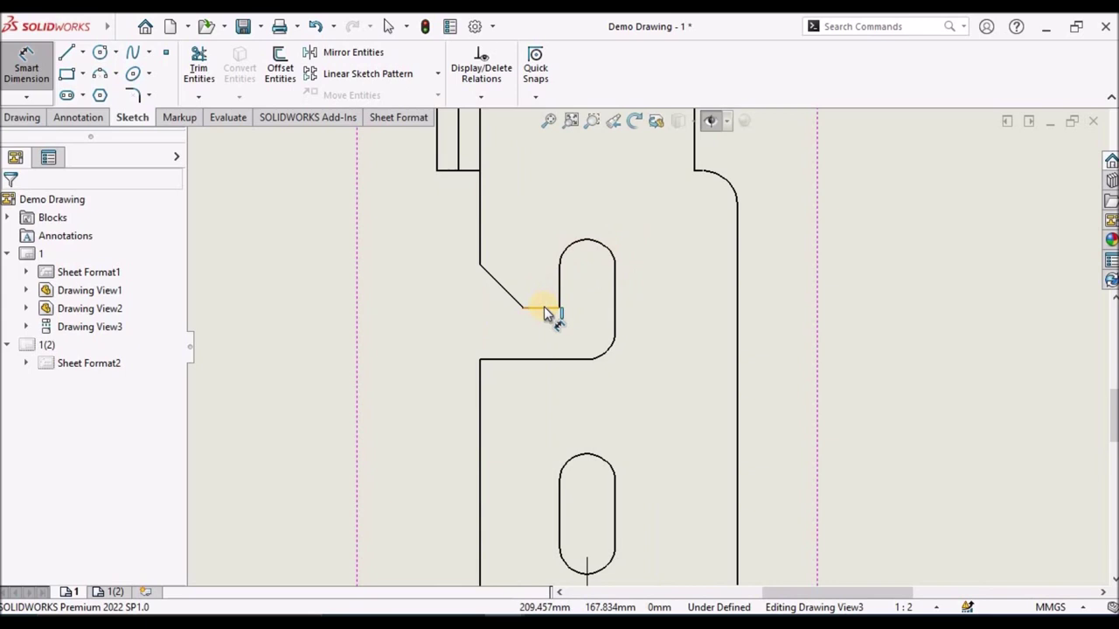
click(544, 310)
click(480, 266)
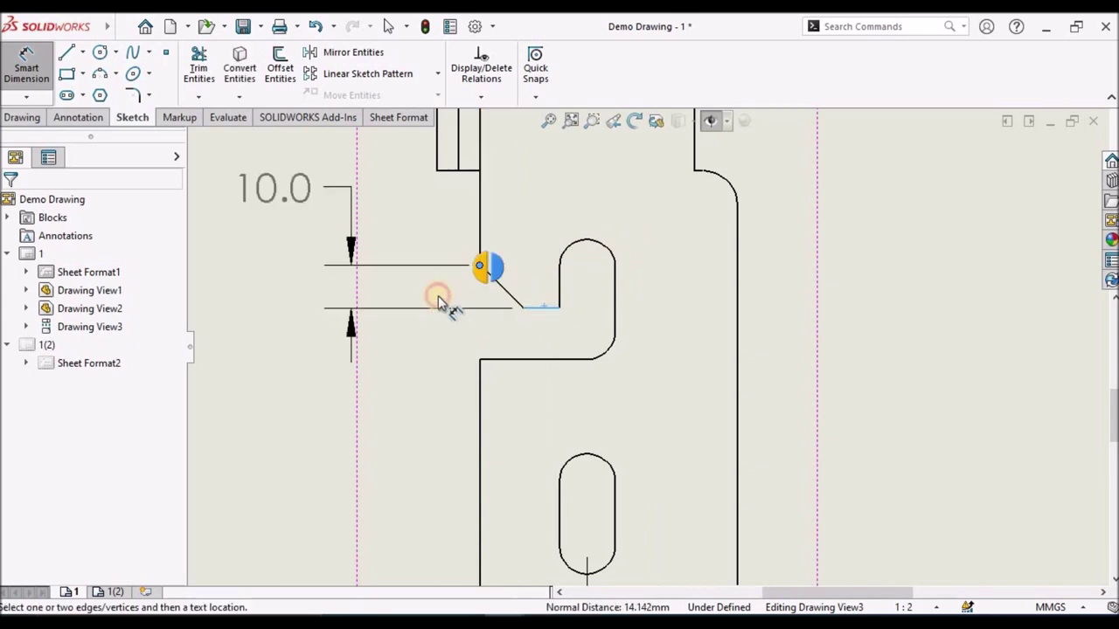
scroll(411, 289, down, 2)
click(412, 295)
Dimension the slot's top arc to the notch as 50.0, left of the part
scroll(645, 315, up, 3)
scroll(674, 363, up, 2)
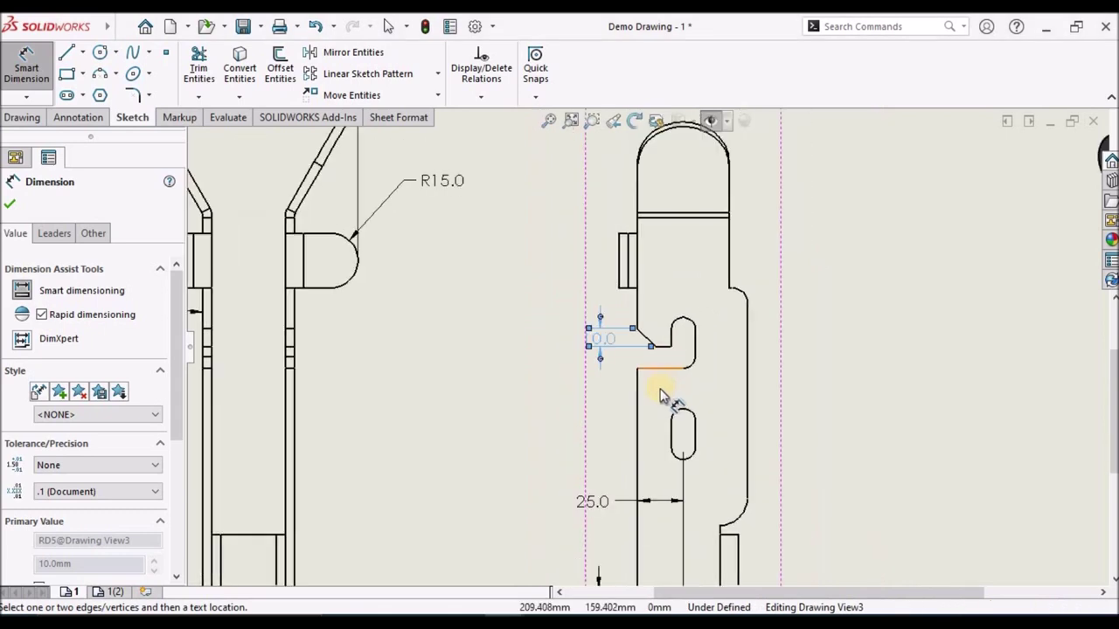
scroll(662, 409, down, 2)
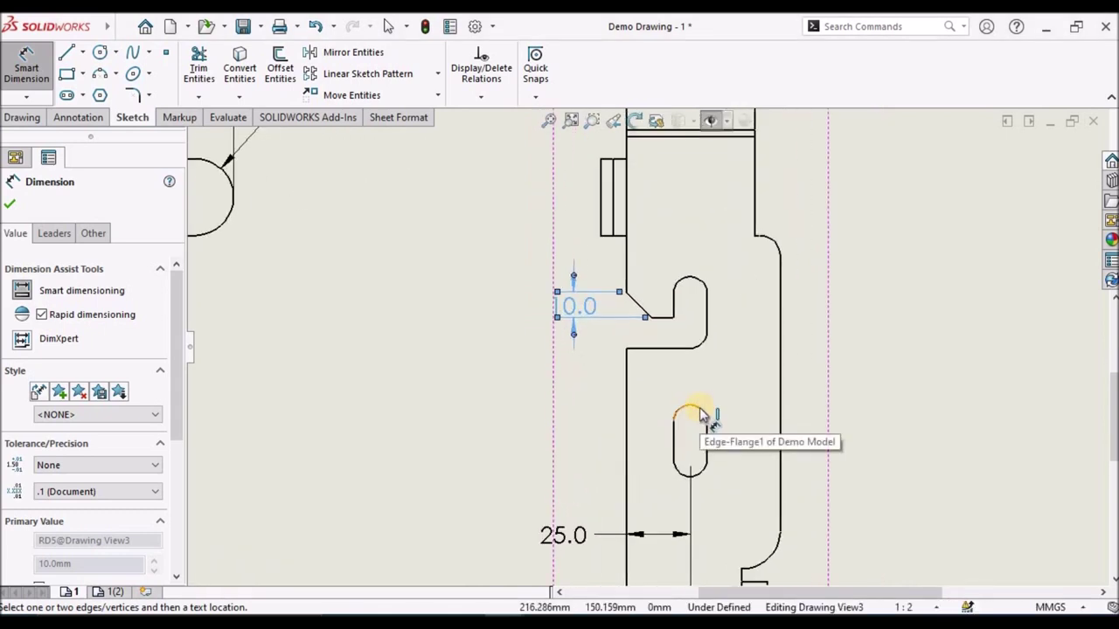
click(701, 414)
click(699, 287)
click(520, 359)
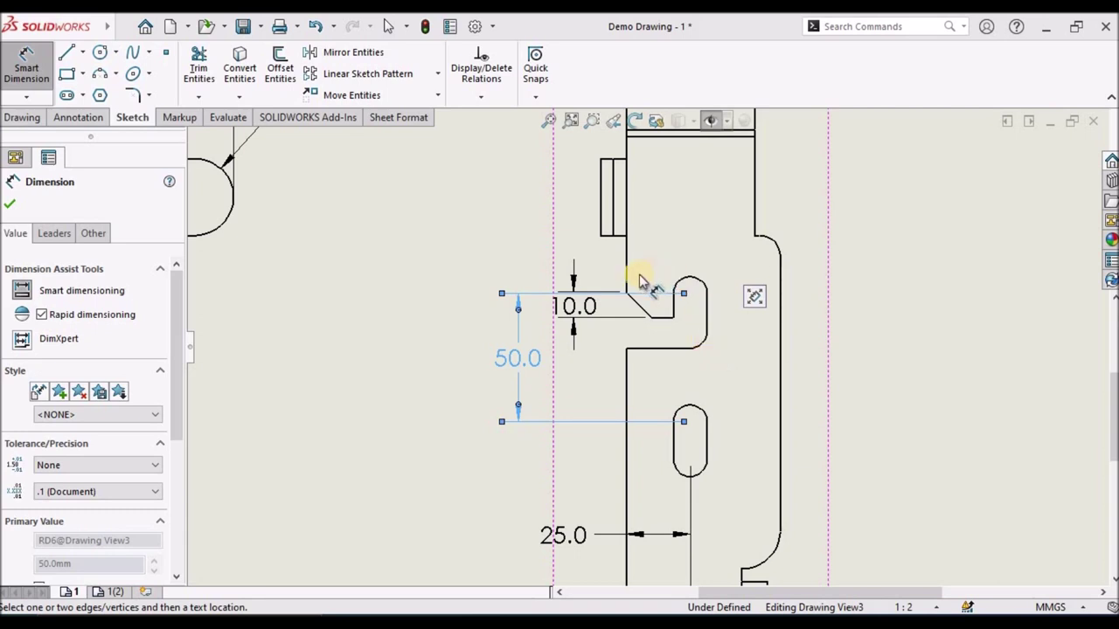
Add the notch chamfer's 10.0 width and move its text left of the edge
click(654, 305)
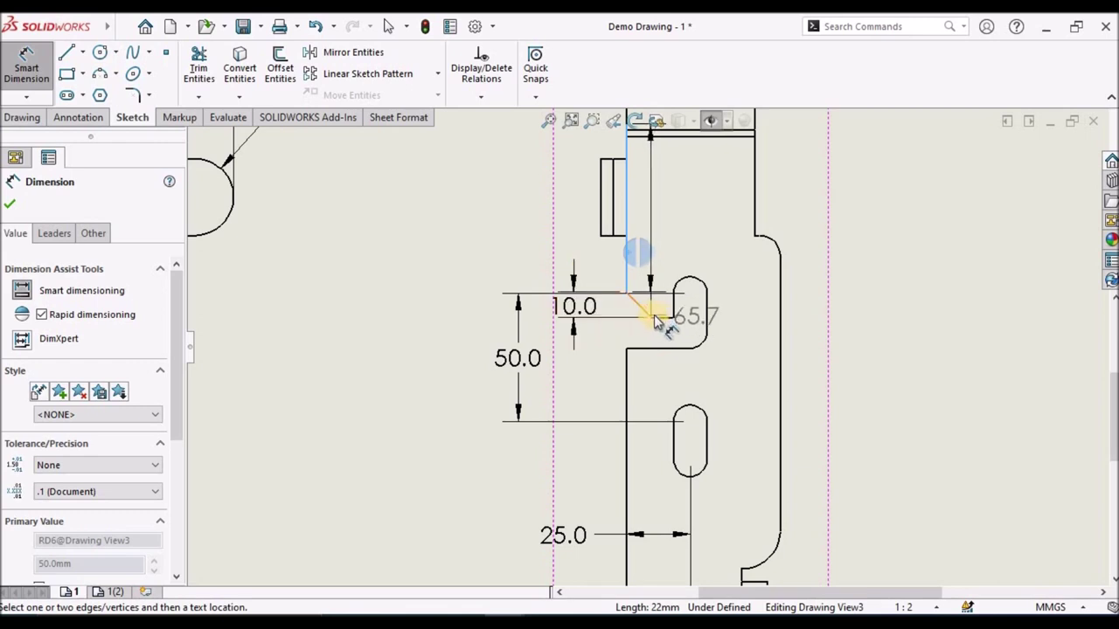
click(654, 317)
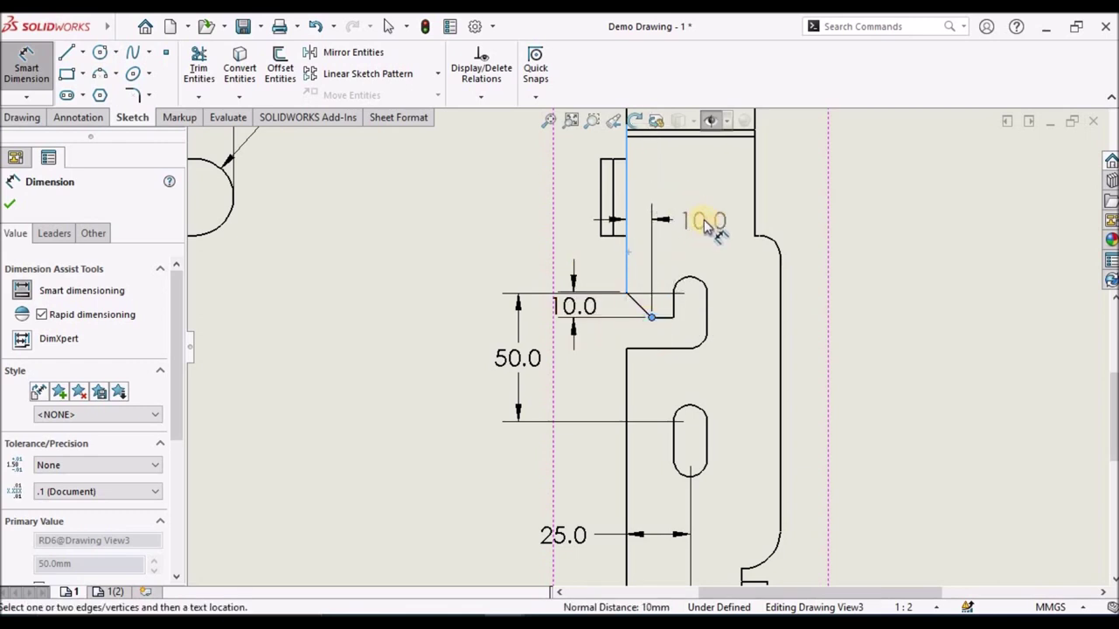
click(710, 254)
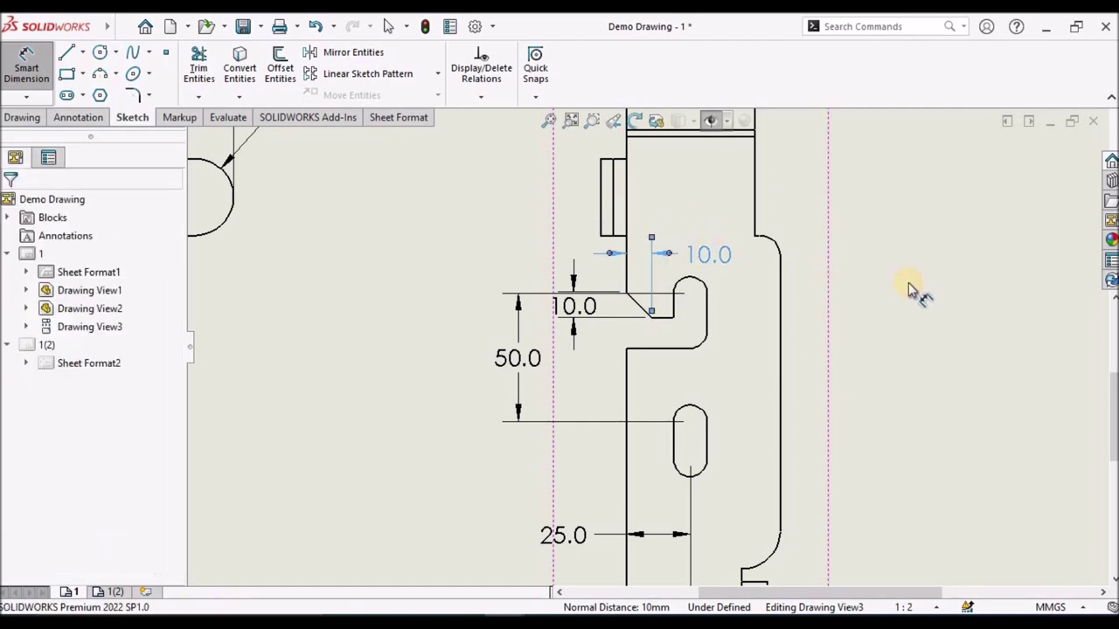
scroll(689, 261, down, 1)
scroll(689, 268, down, 2)
mouse_move(704, 271)
mouse_down()
mouse_move(587, 258)
mouse_move(468, 271)
mouse_move(482, 259)
mouse_up()
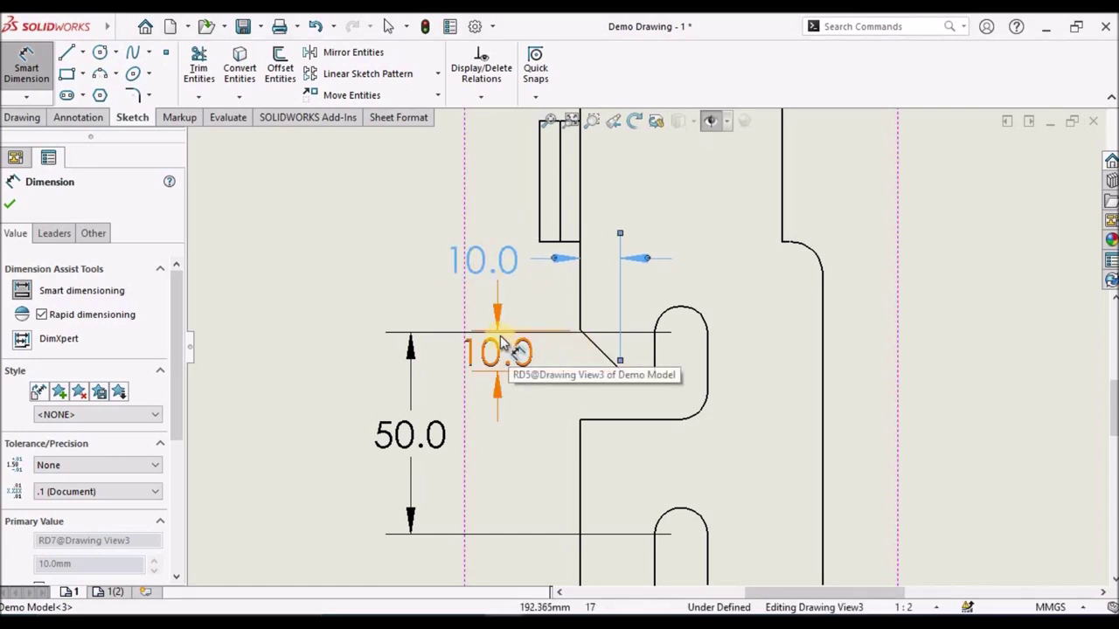
click(886, 312)
Dimension the small tab's diameter as Ø30.0
scroll(620, 305, up, 5)
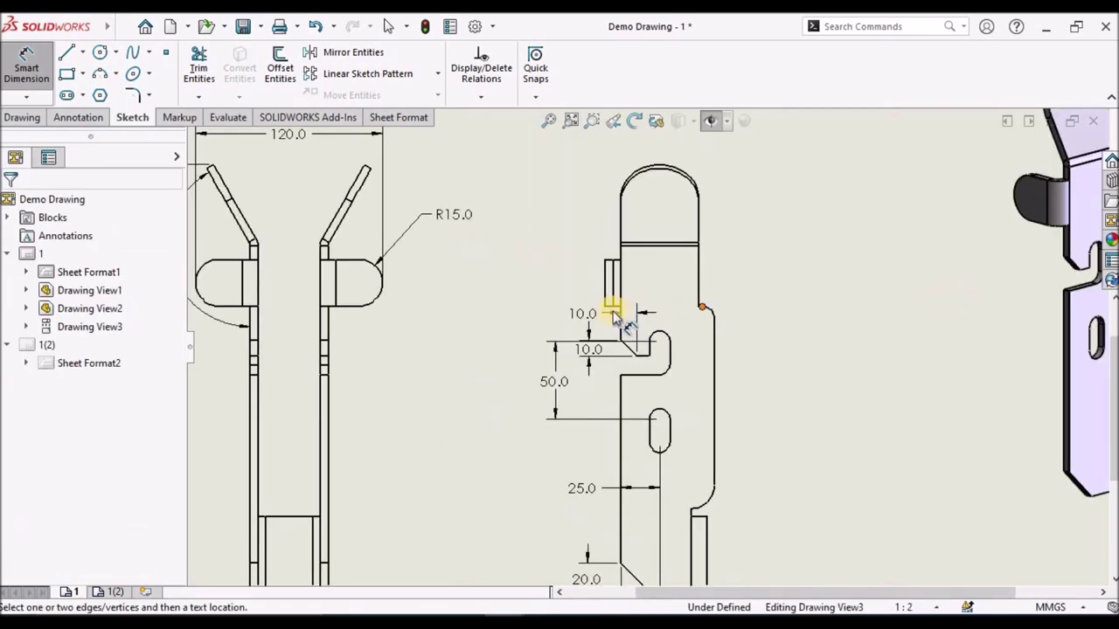
scroll(618, 339, down, 5)
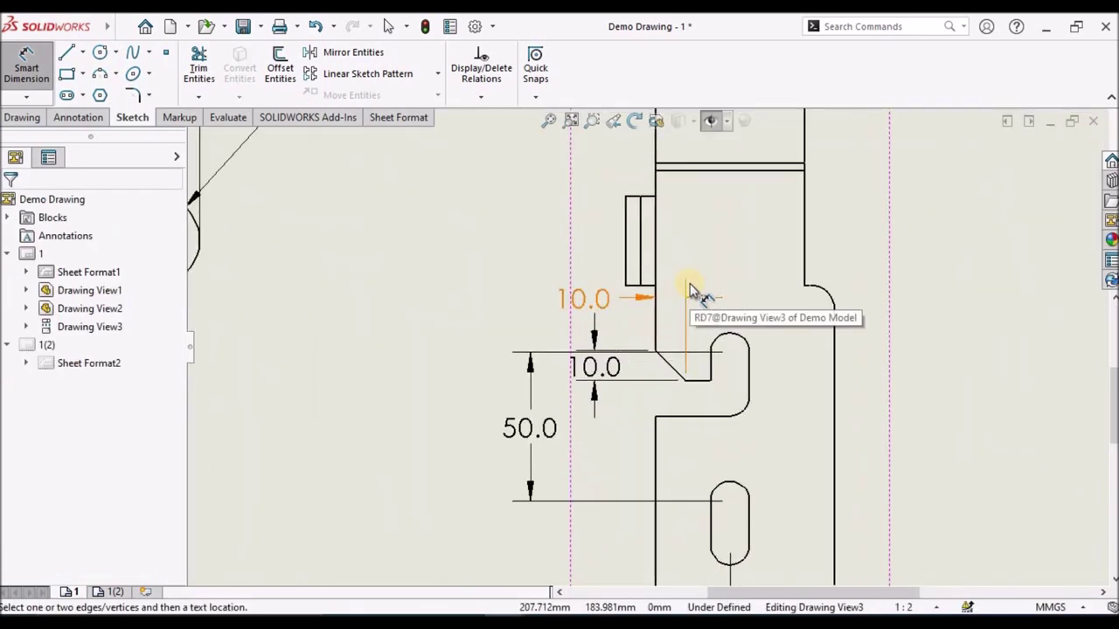
scroll(709, 266, down, 2)
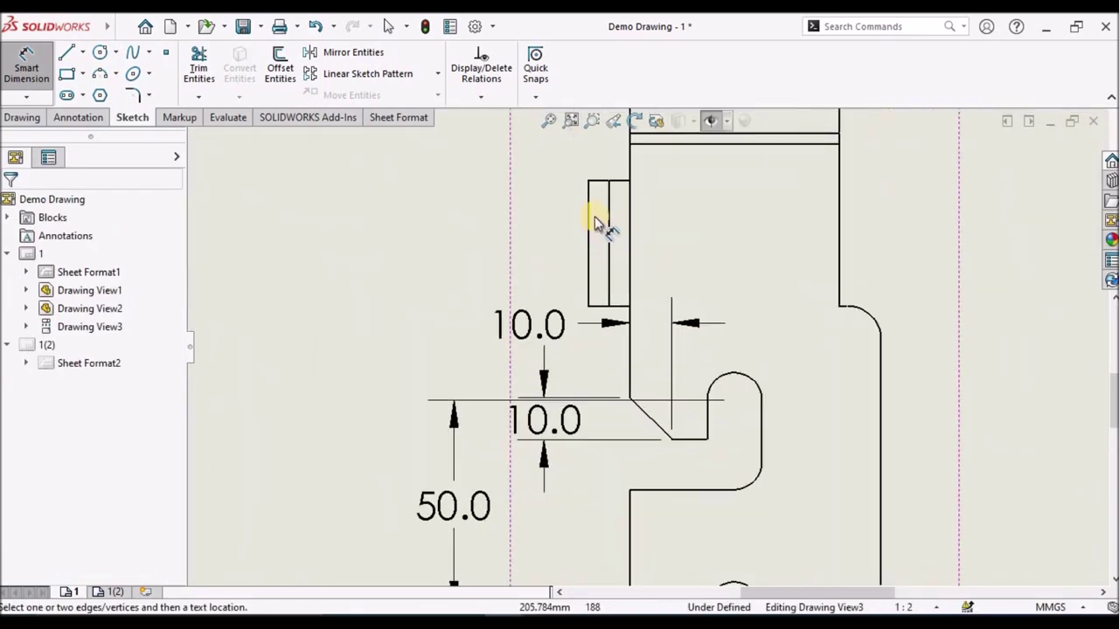
click(588, 201)
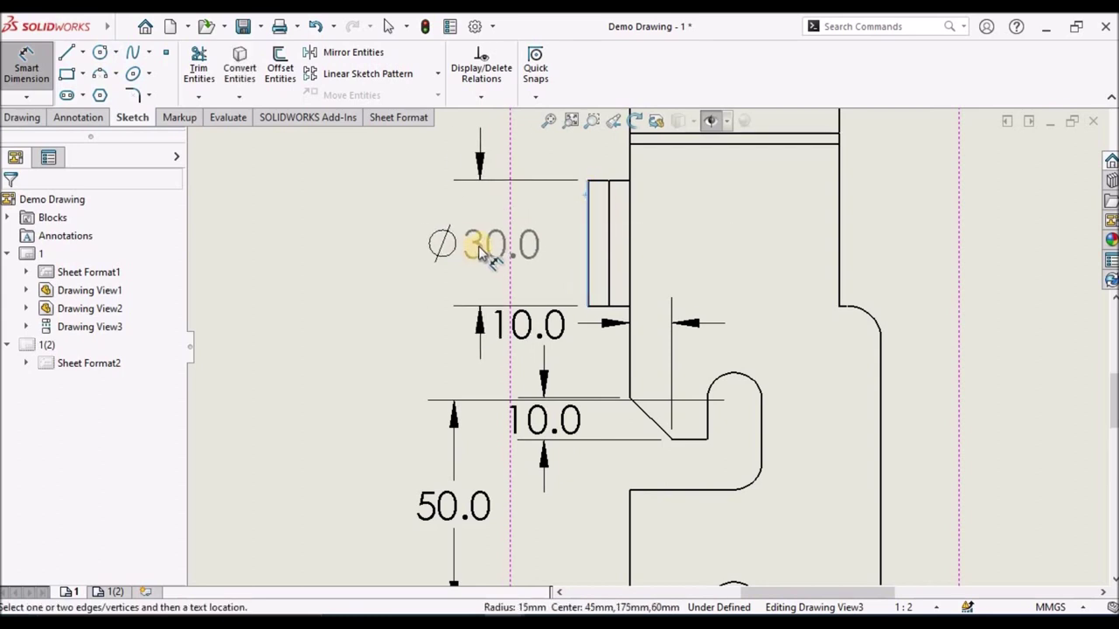
click(446, 254)
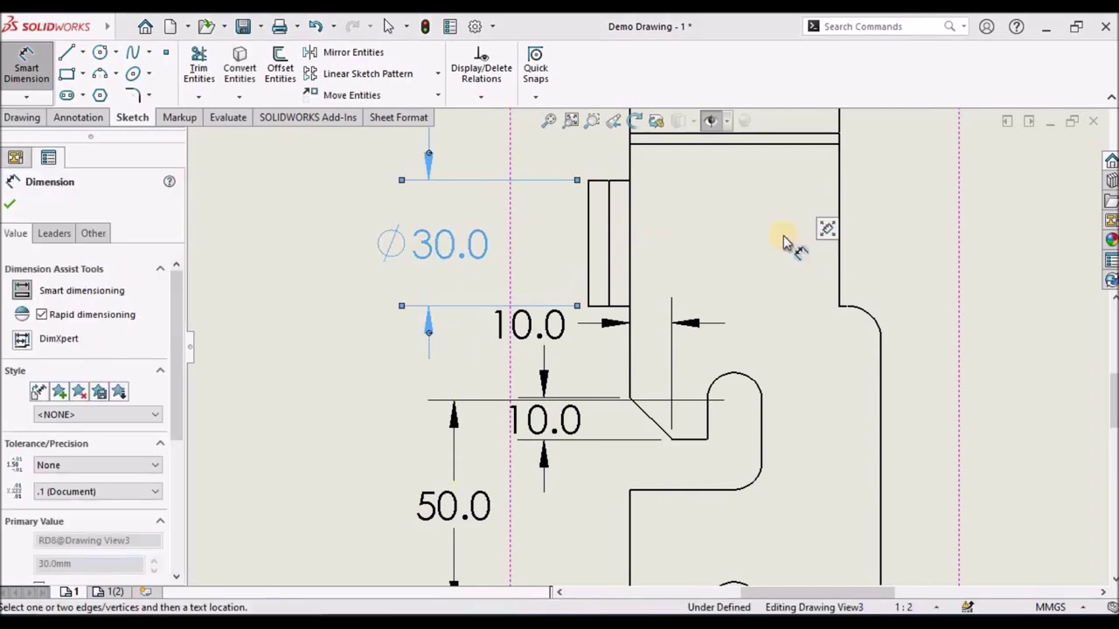
Add the tab's 10.0 thickness dimension
scroll(699, 245, up, 2)
scroll(682, 254, down, 2)
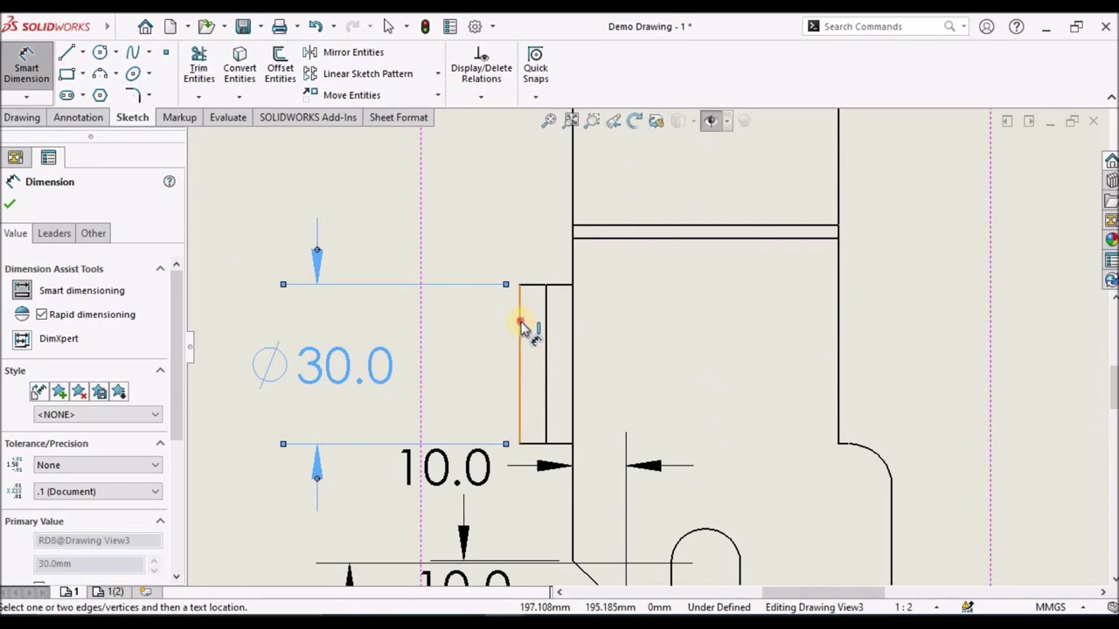
click(519, 320)
click(572, 301)
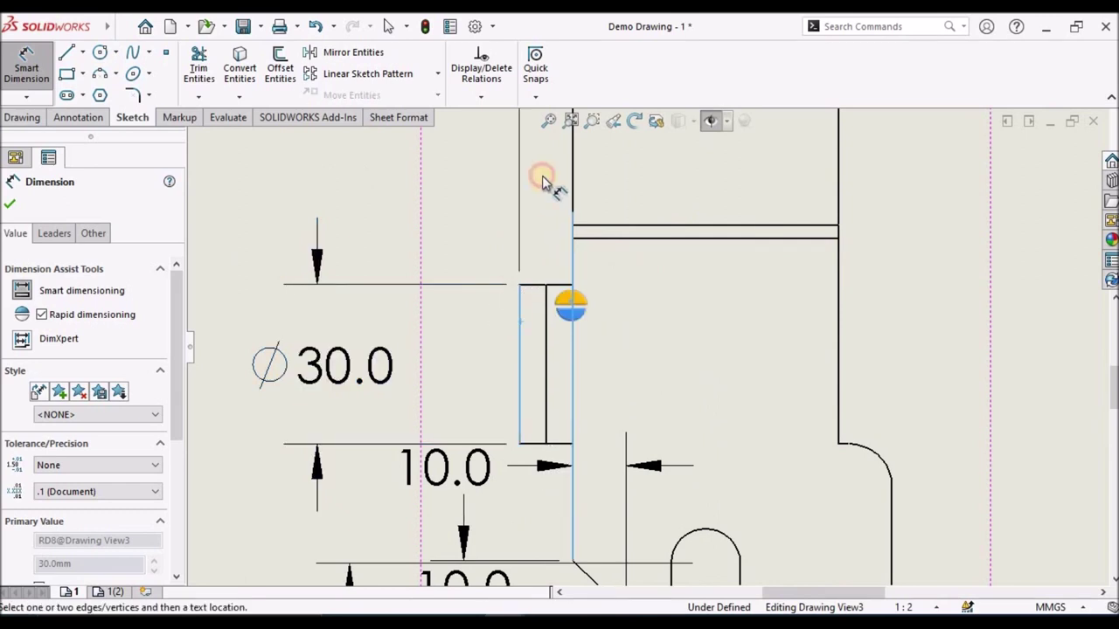
scroll(550, 201, up, 2)
scroll(559, 218, down, 2)
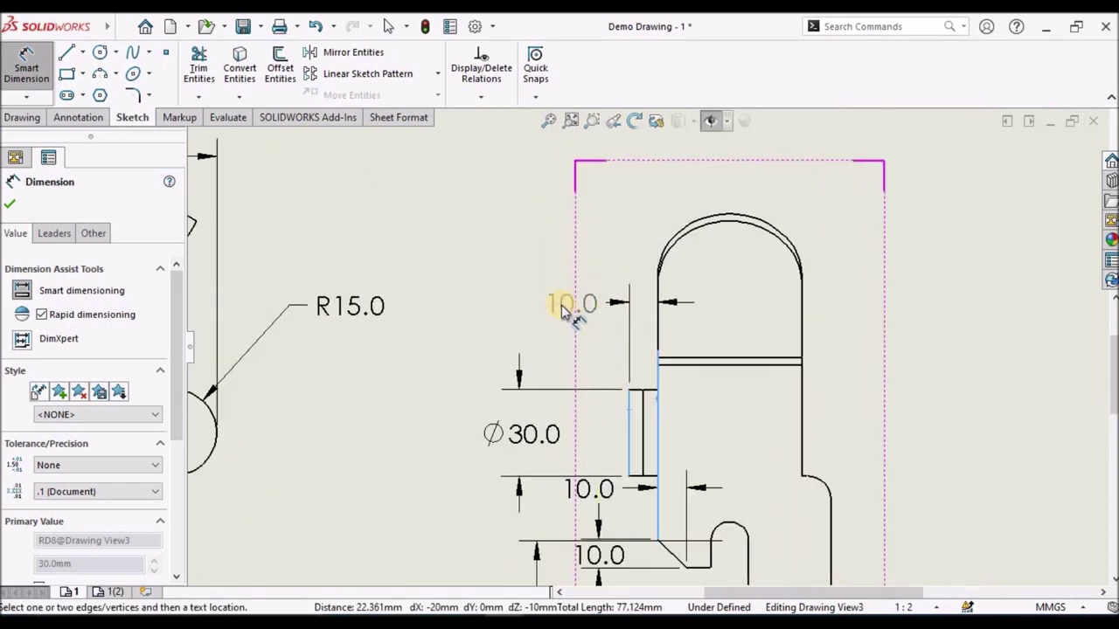
click(573, 308)
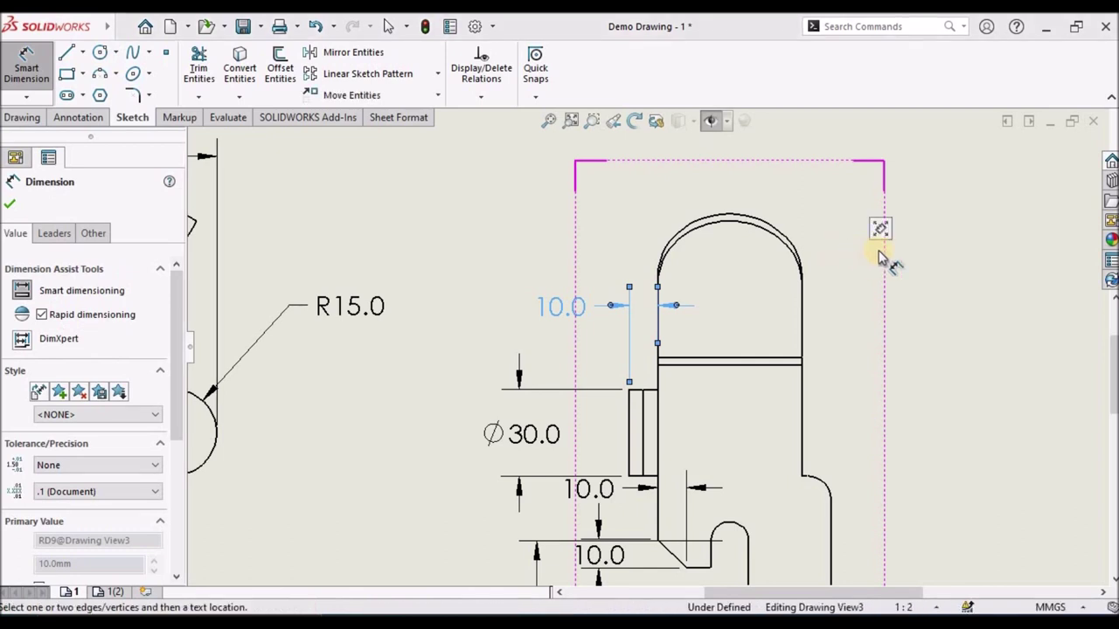
Dimension the rounded top's 35.0 width and its 10.0 side offset
scroll(877, 355, up, 2)
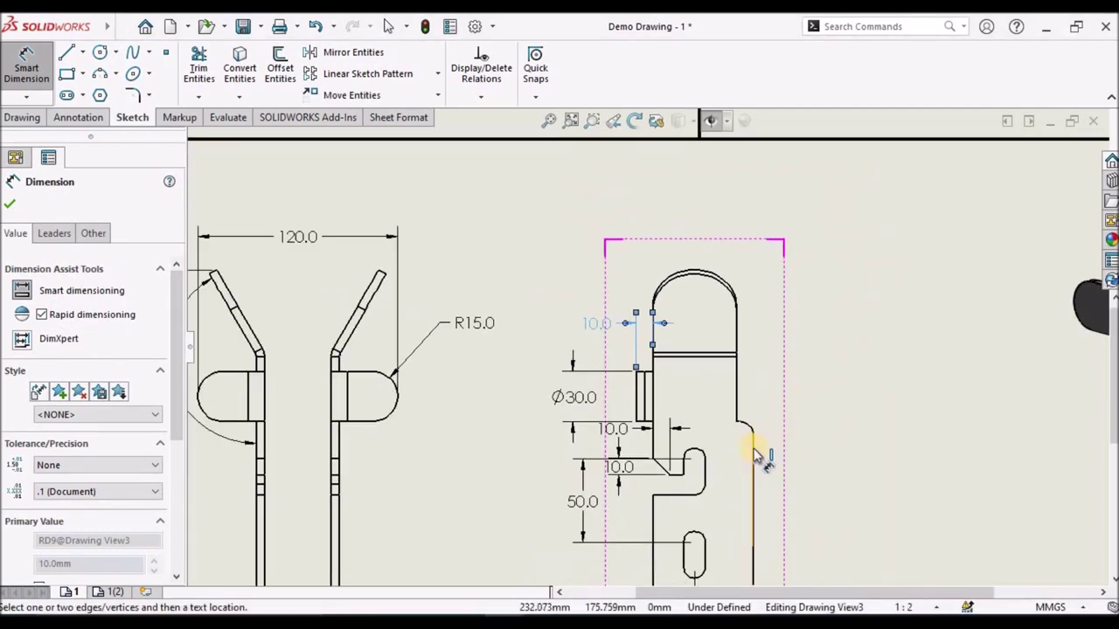
click(735, 407)
click(697, 274)
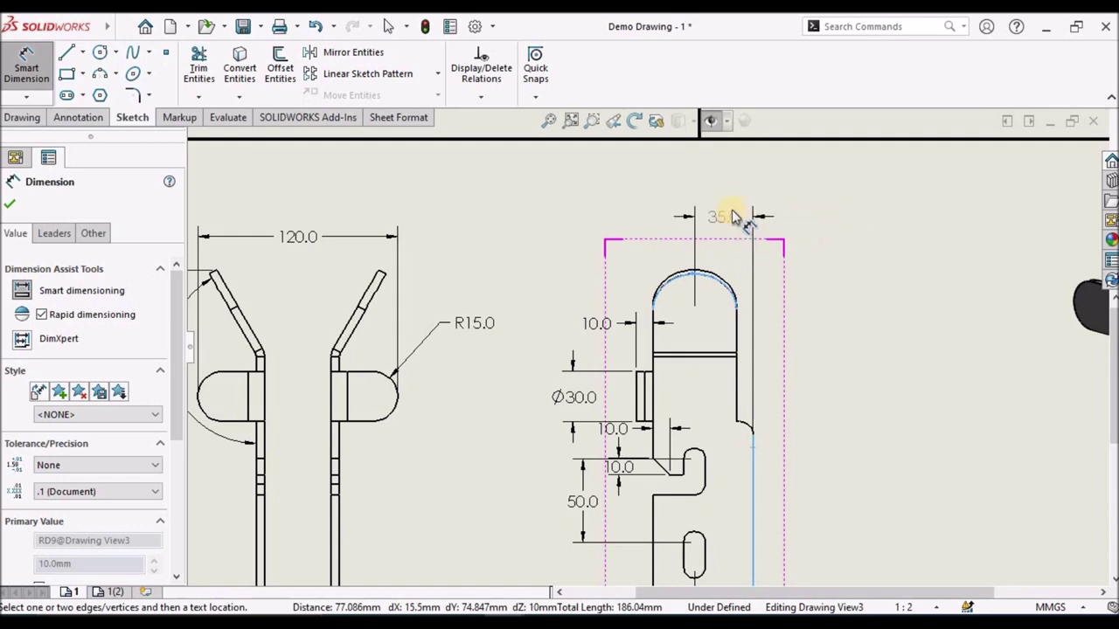
click(732, 210)
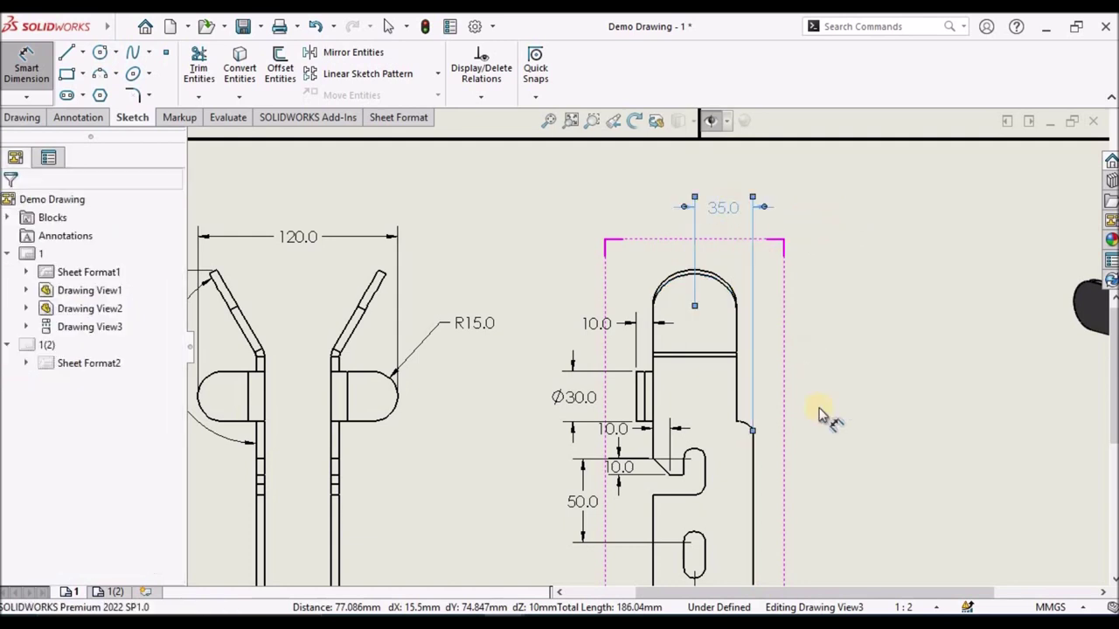
click(756, 464)
click(736, 331)
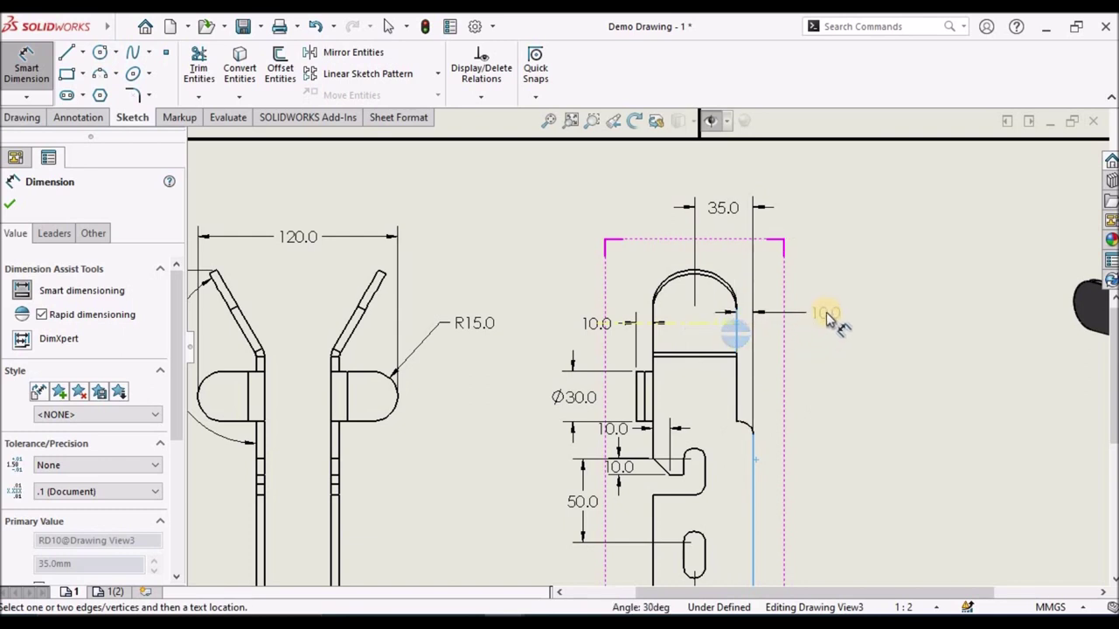
click(813, 262)
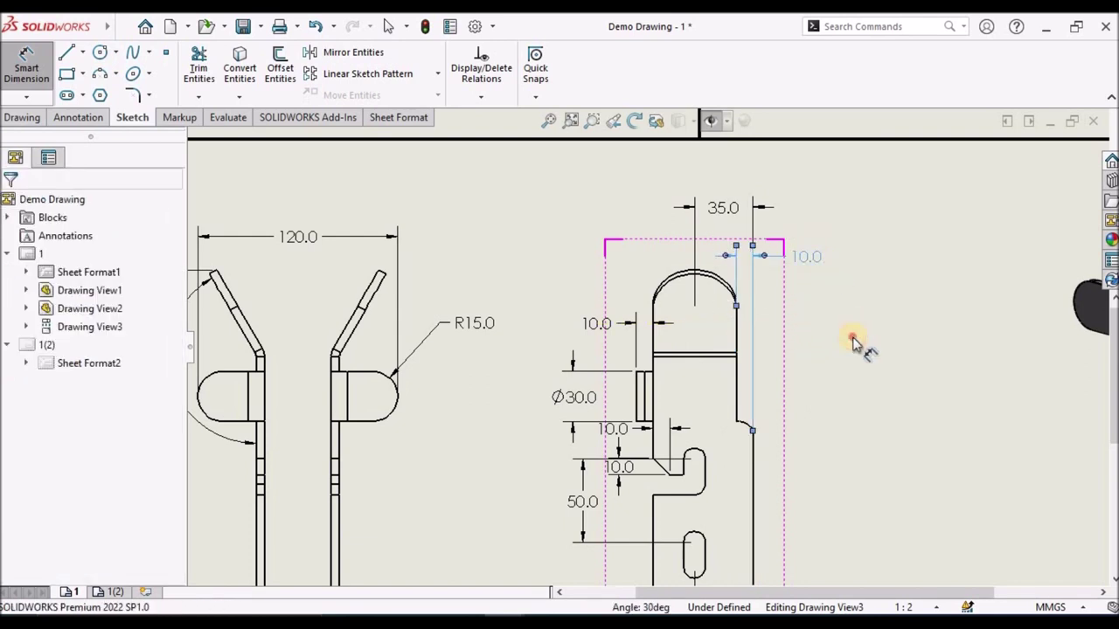
Zoom to fit the sheet and pick the side fillet arc for its radius
key(f)
scroll(669, 388, up, 4)
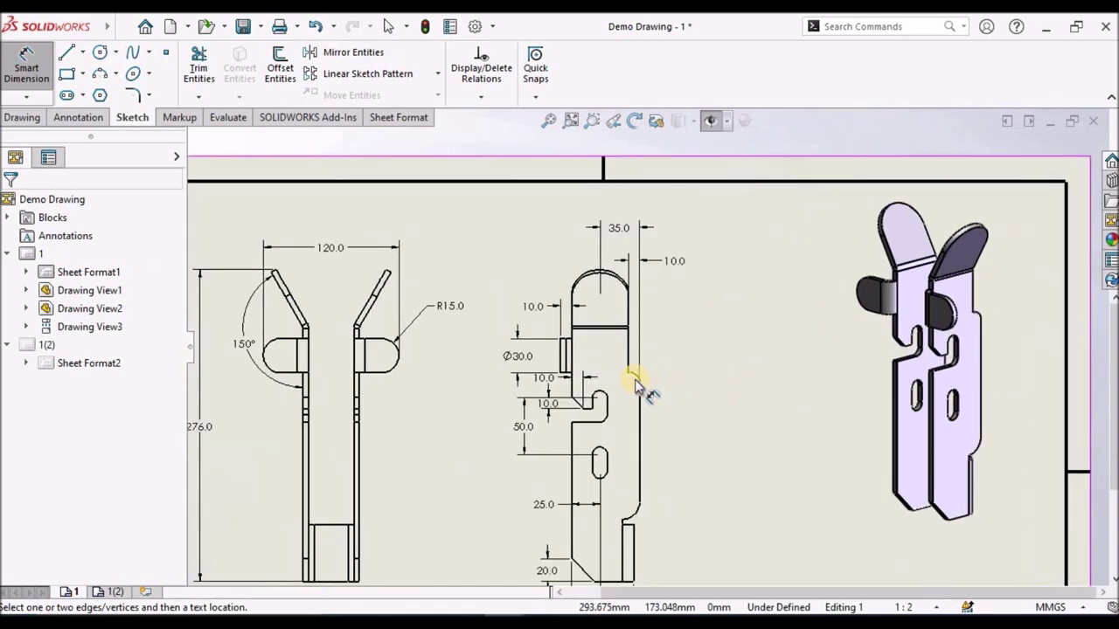
click(637, 365)
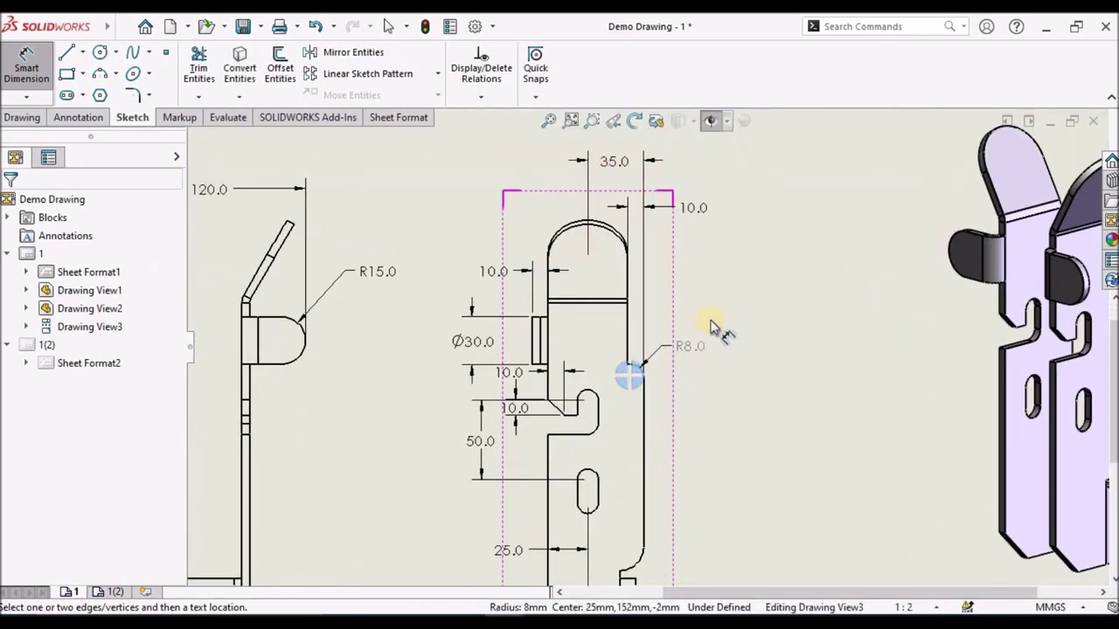
Place the R8.0 fillet radius, then R6.5 on the slot end and R14.5 on the lower notch
click(693, 339)
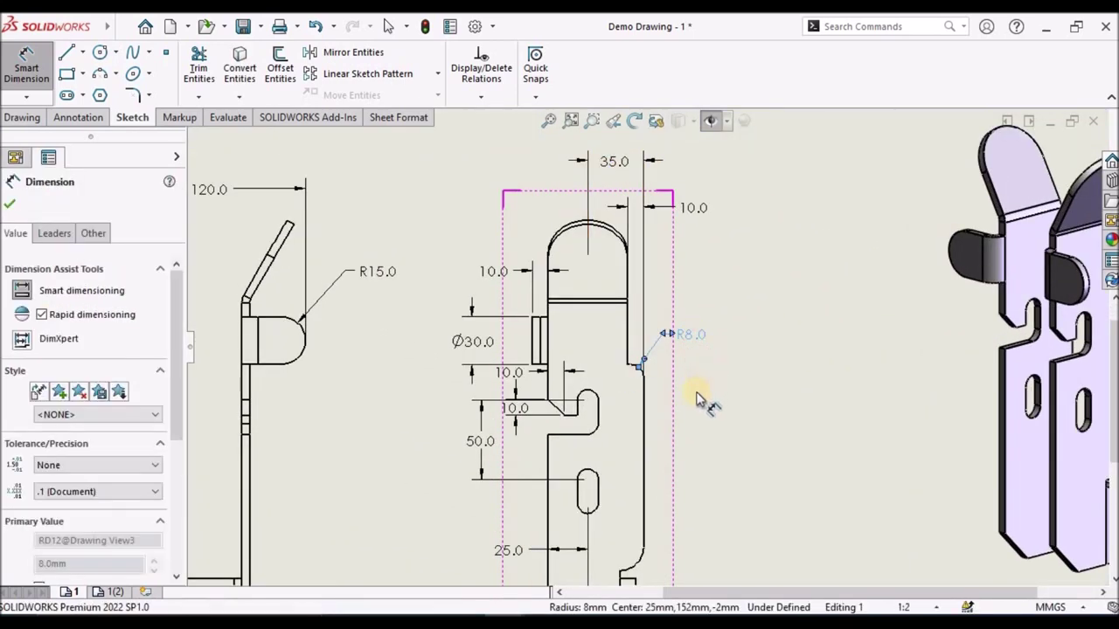
scroll(680, 428, up, 1)
scroll(665, 494, down, 2)
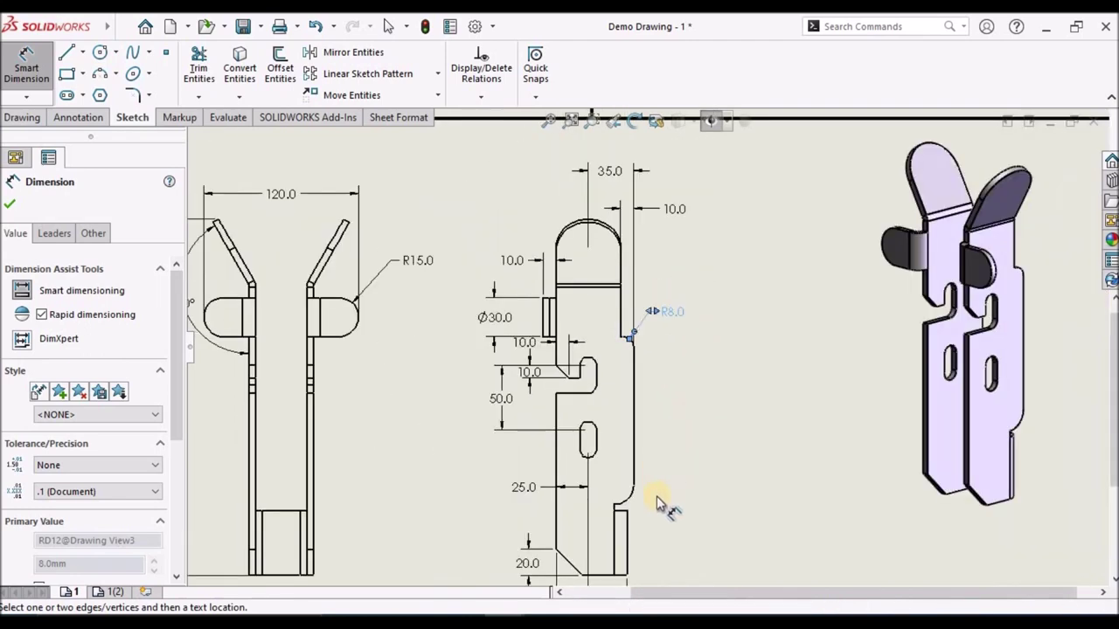
scroll(662, 489, up, 1)
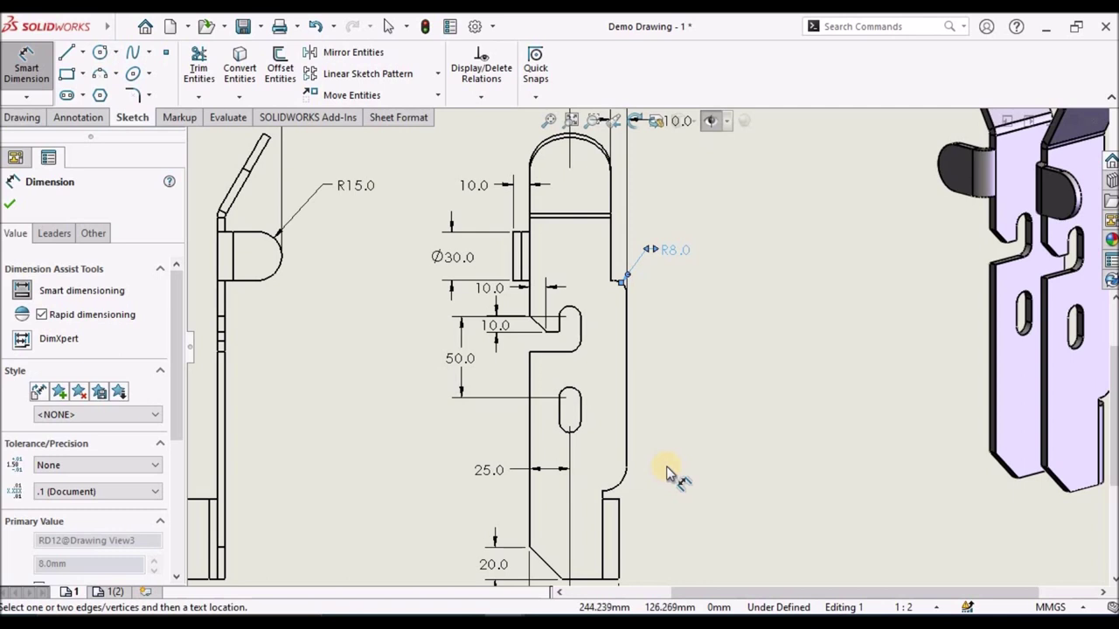
scroll(647, 472, up, 1)
scroll(610, 466, up, 1)
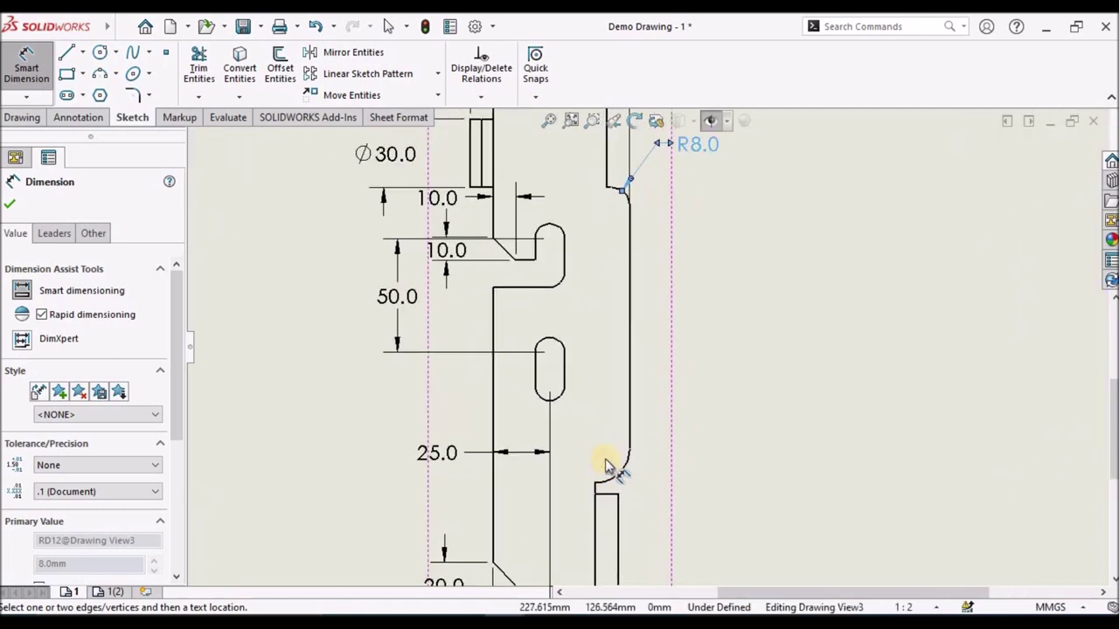
click(560, 344)
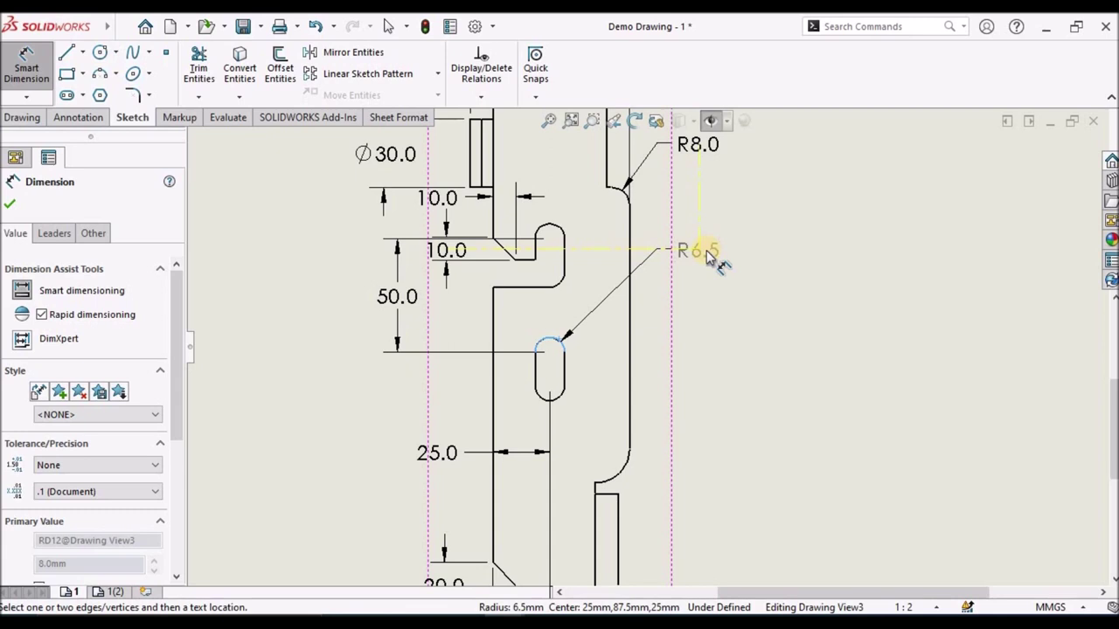
click(706, 251)
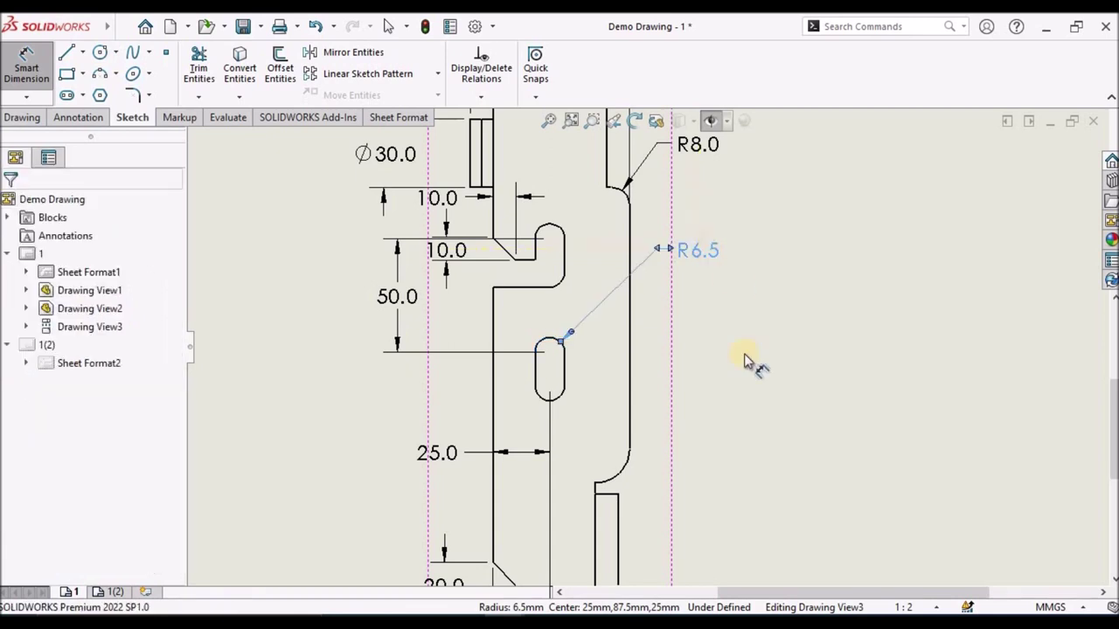
click(626, 472)
click(718, 512)
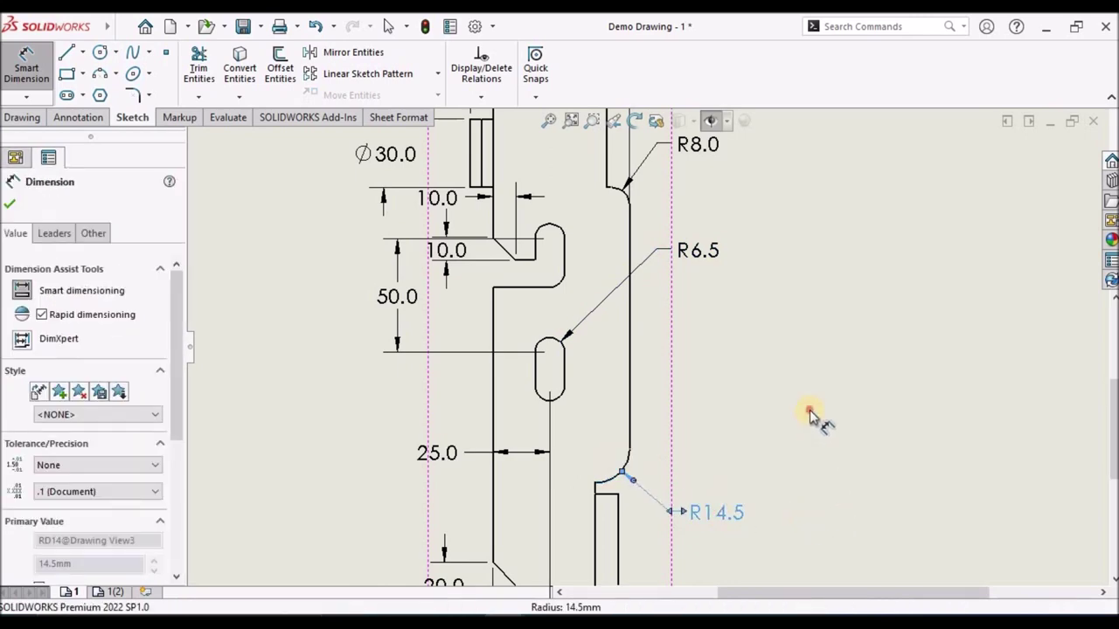
key(Escape)
Begin a new dimension from the bottom 25 mm edge
scroll(811, 419, up, 4)
scroll(726, 367, down, 2)
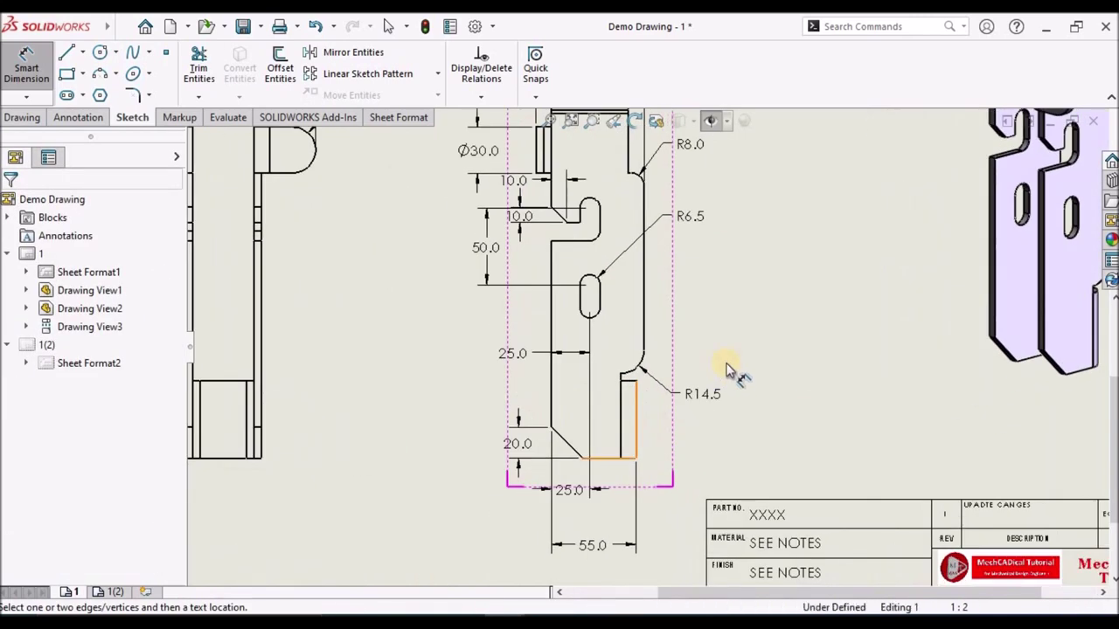
scroll(638, 365, up, 3)
scroll(639, 346, down, 2)
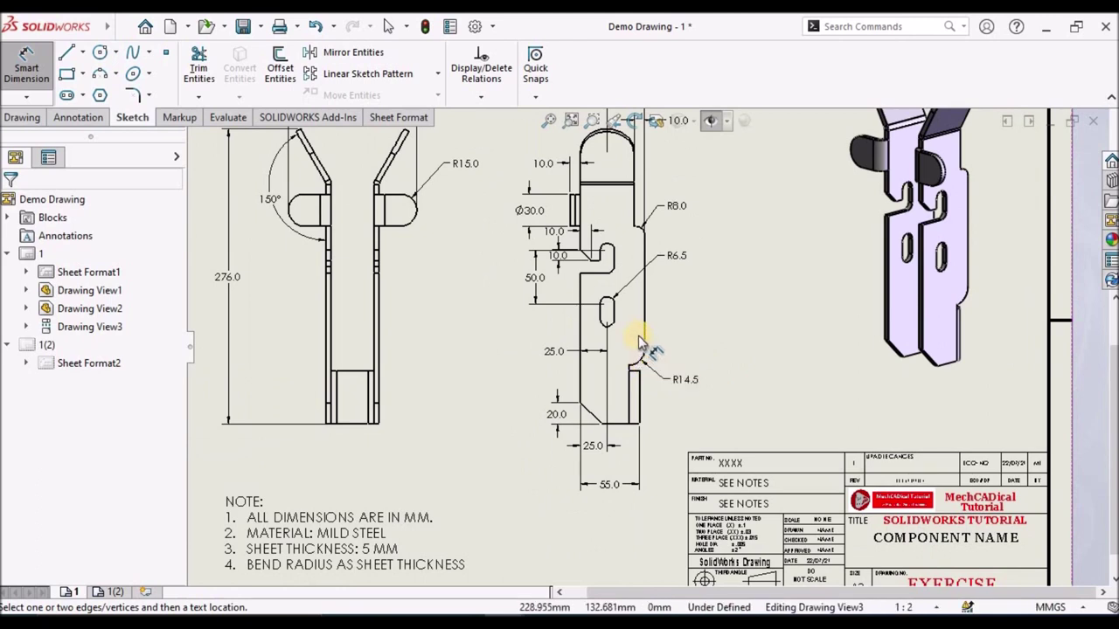
click(620, 431)
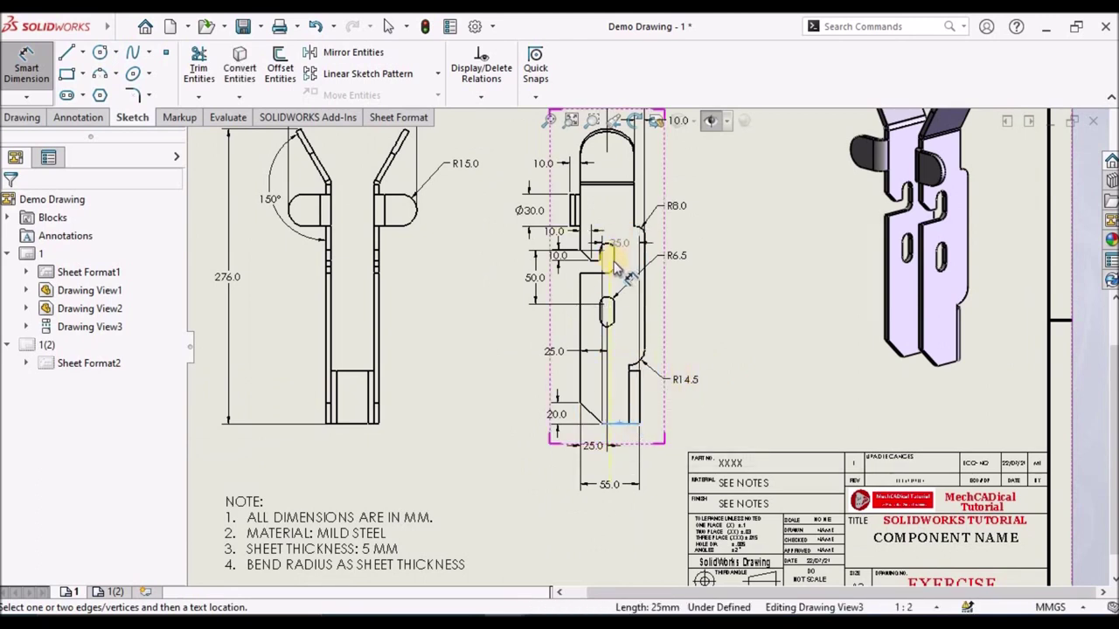
scroll(608, 249, down, 3)
Place the 162.5 vertical dimension from the bottom edge to the hook arc
click(614, 261)
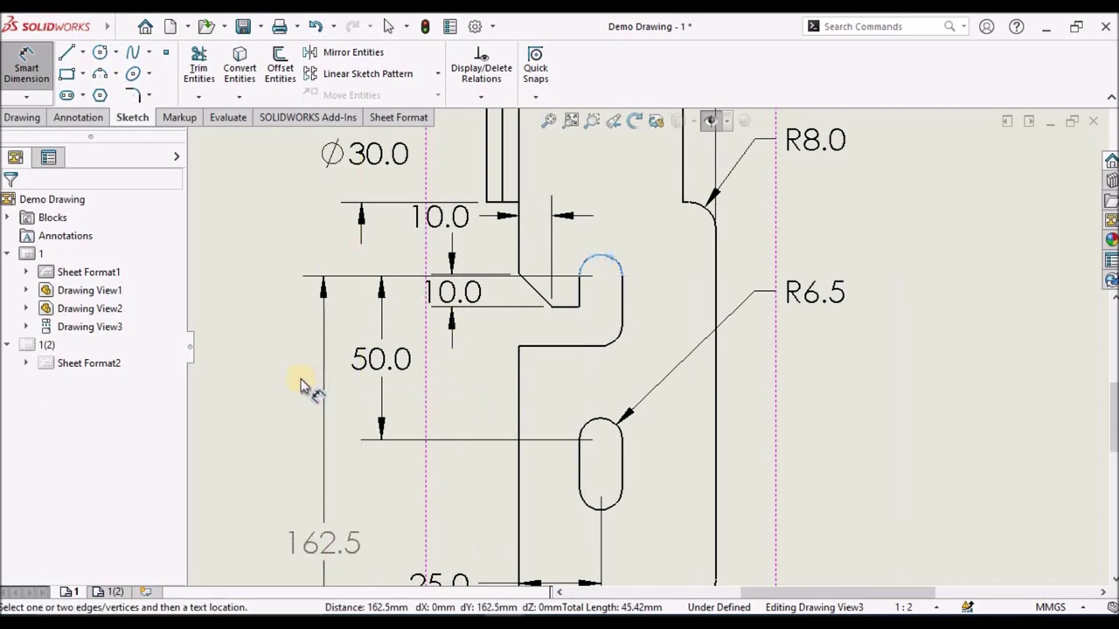
scroll(272, 385, up, 2)
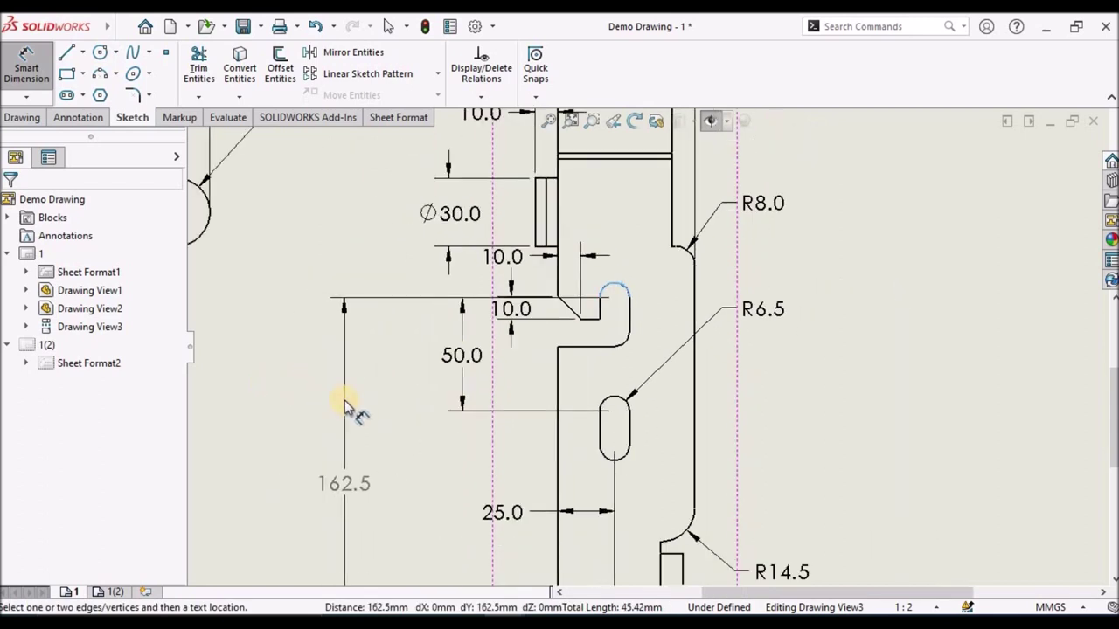
click(346, 407)
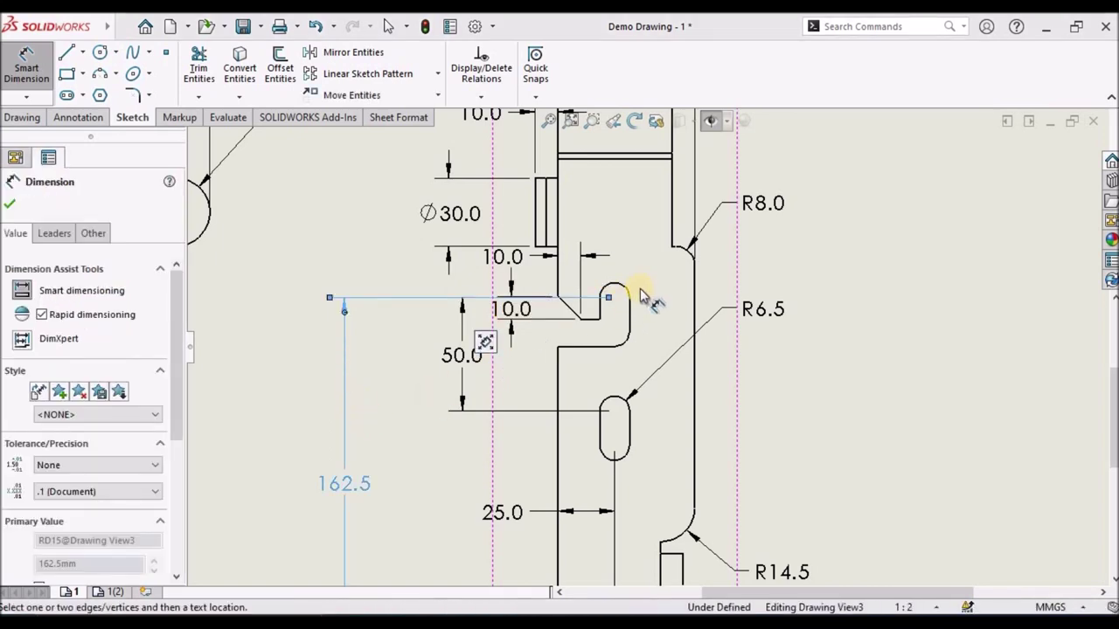
scroll(641, 293, up, 5)
scroll(612, 213, down, 3)
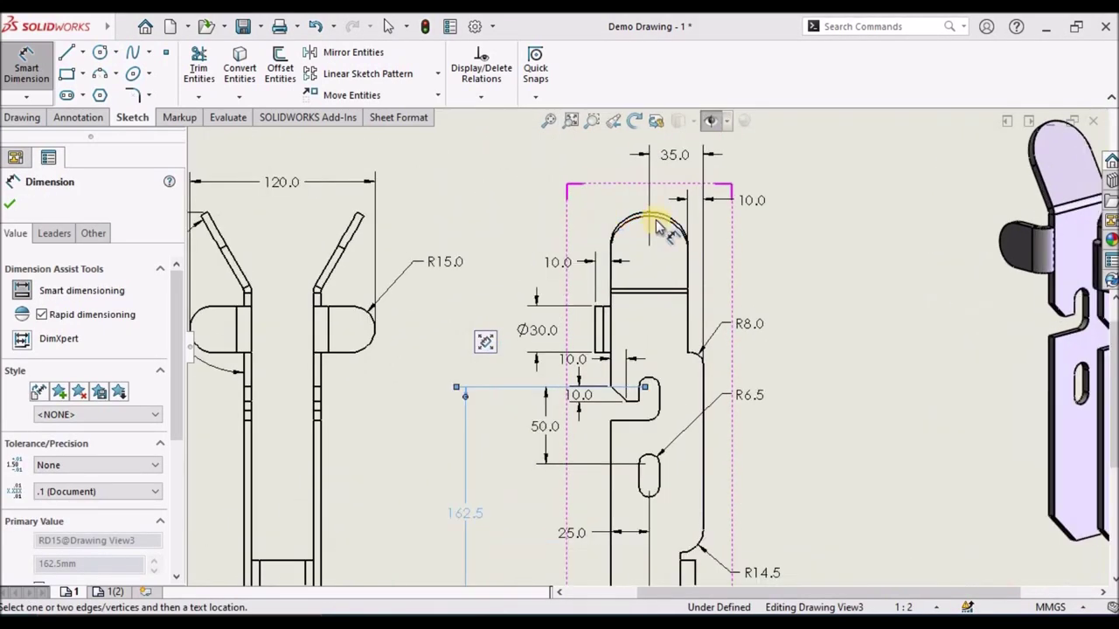
Dimension hook arc to rounded top with Center/Max arc conditions, giving 116.8
click(642, 348)
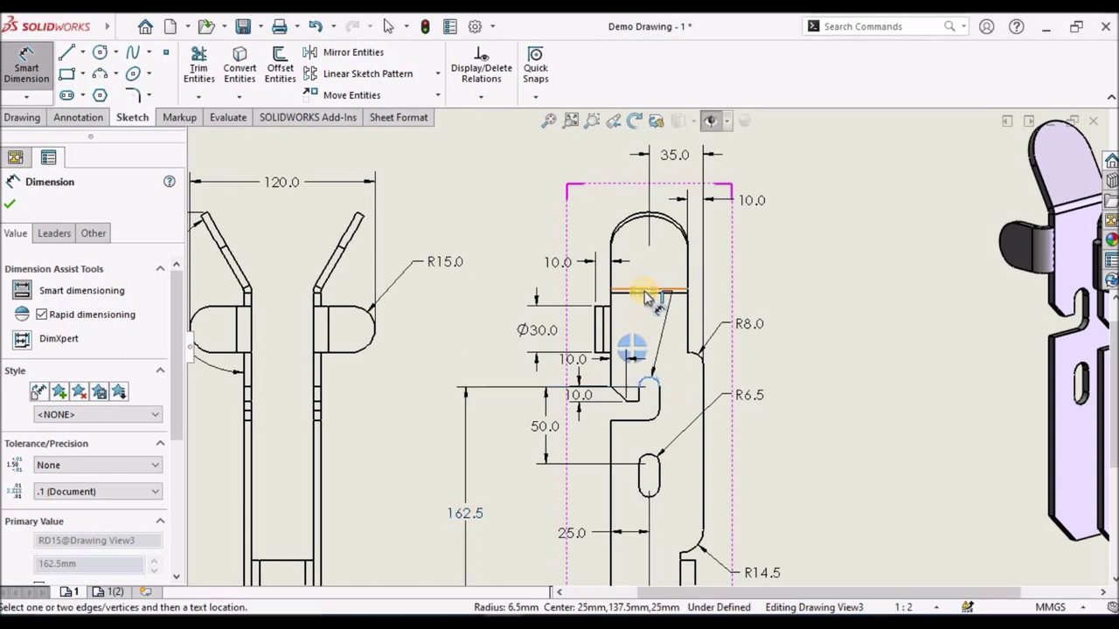
click(650, 215)
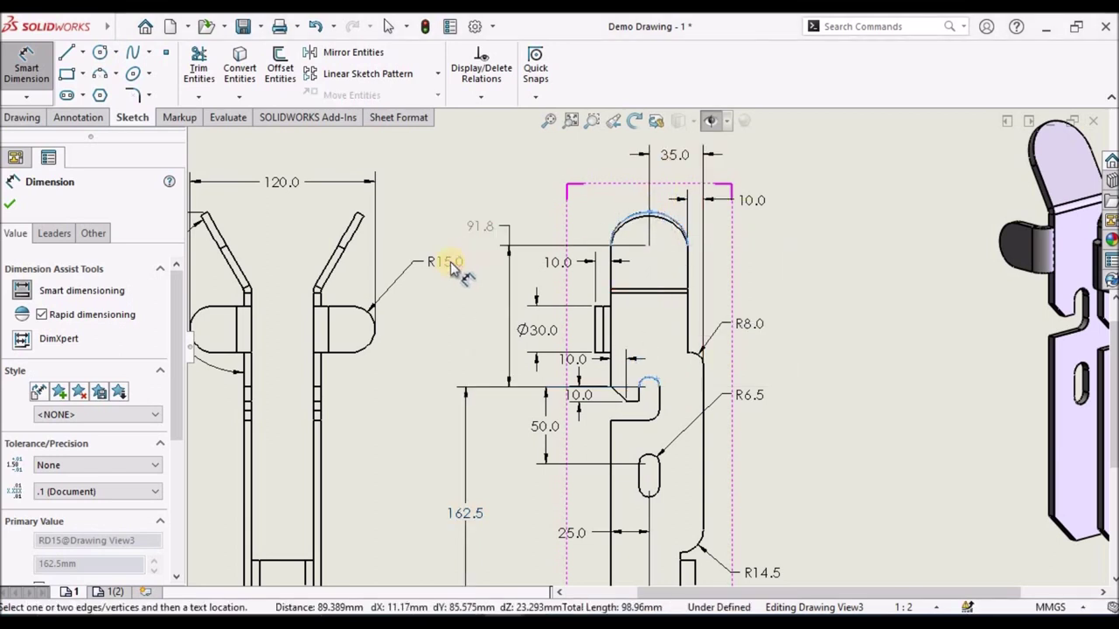
click(485, 304)
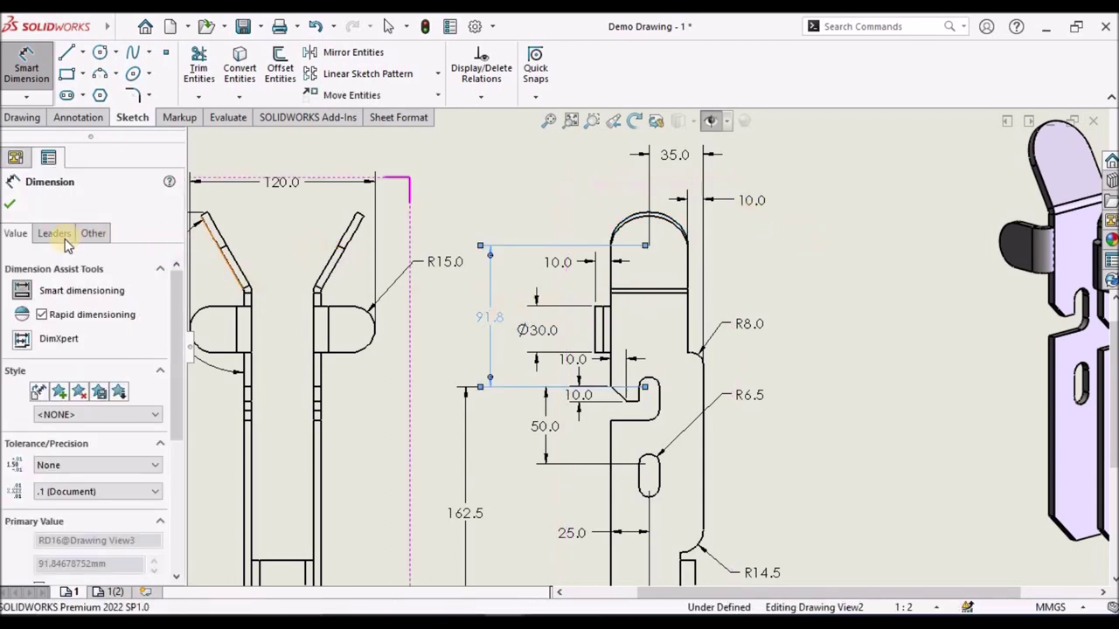
click(55, 233)
click(178, 448)
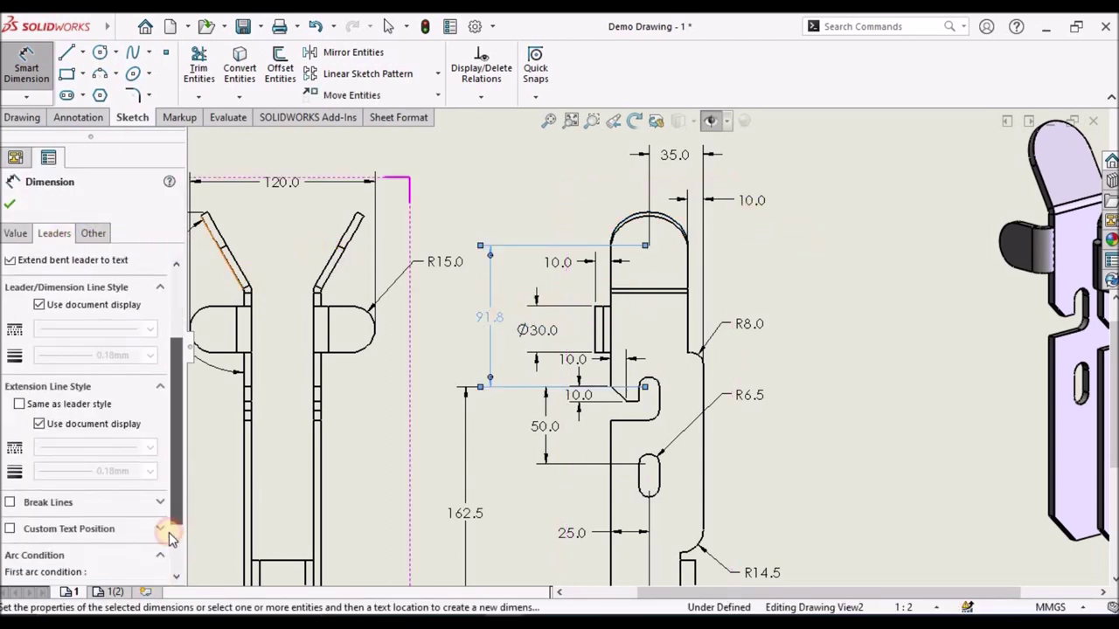
click(125, 516)
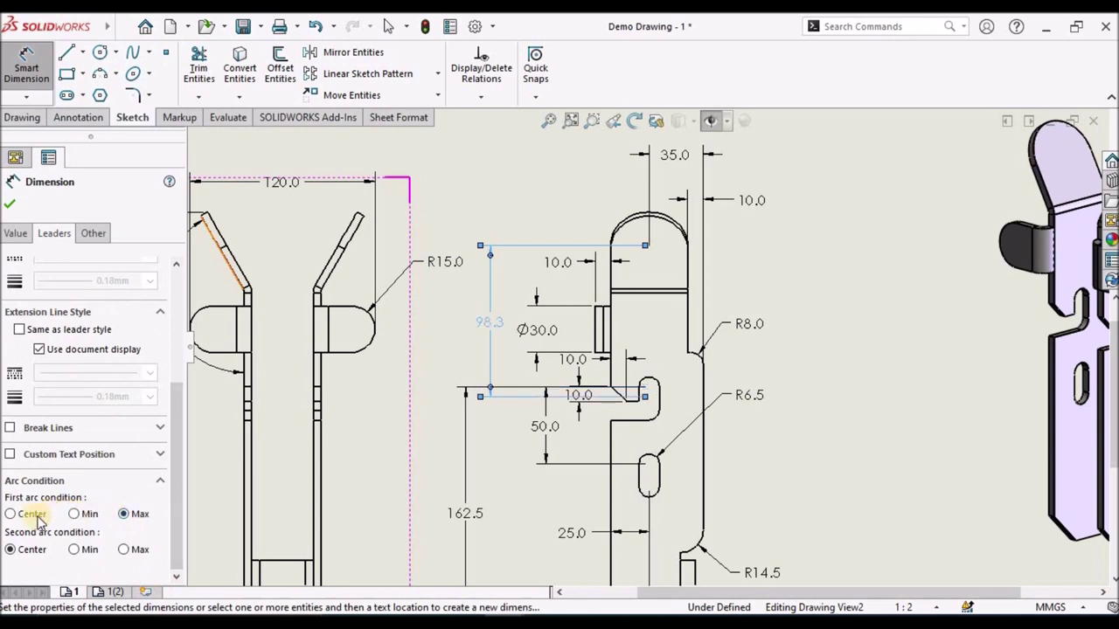
click(9, 514)
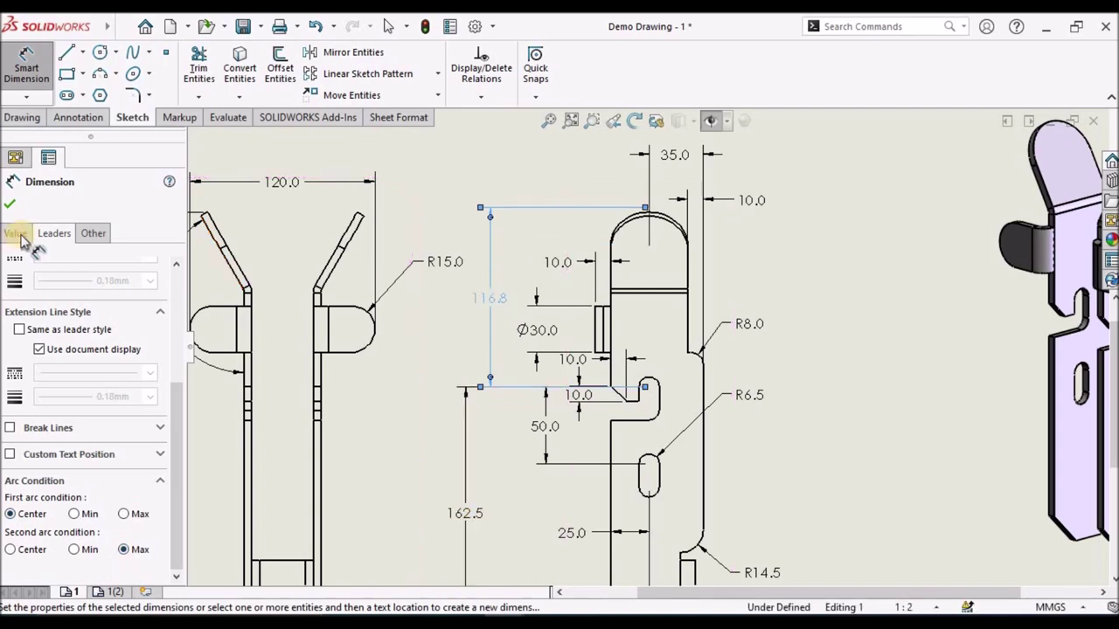
click(819, 260)
Move the 116.8 dimension in line with the 162.5 dimension
key(f)
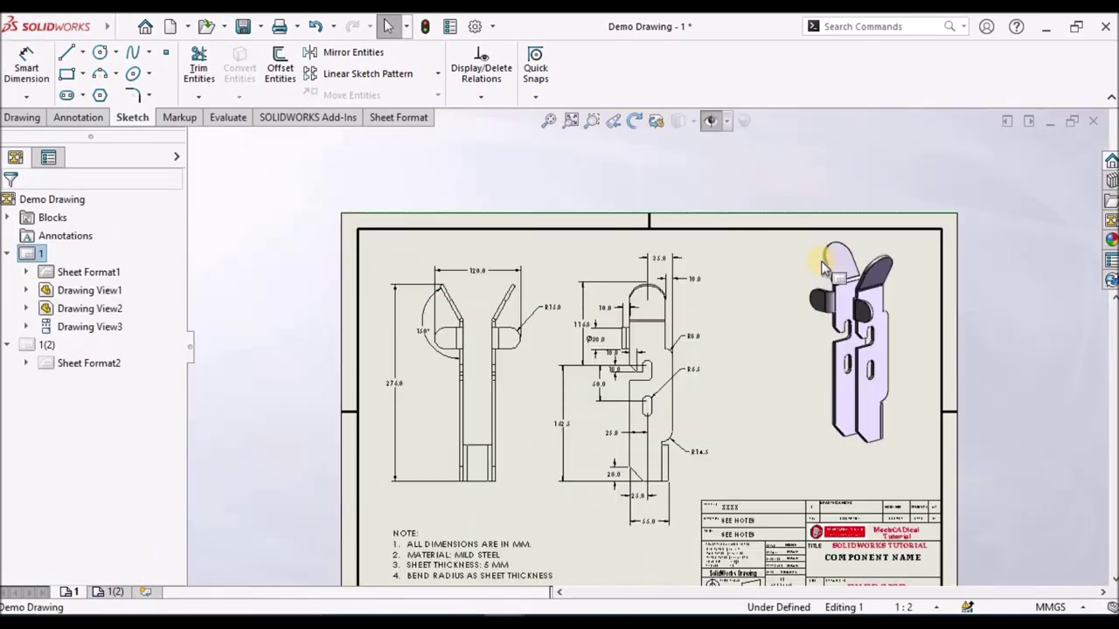
scroll(609, 376, down, 2)
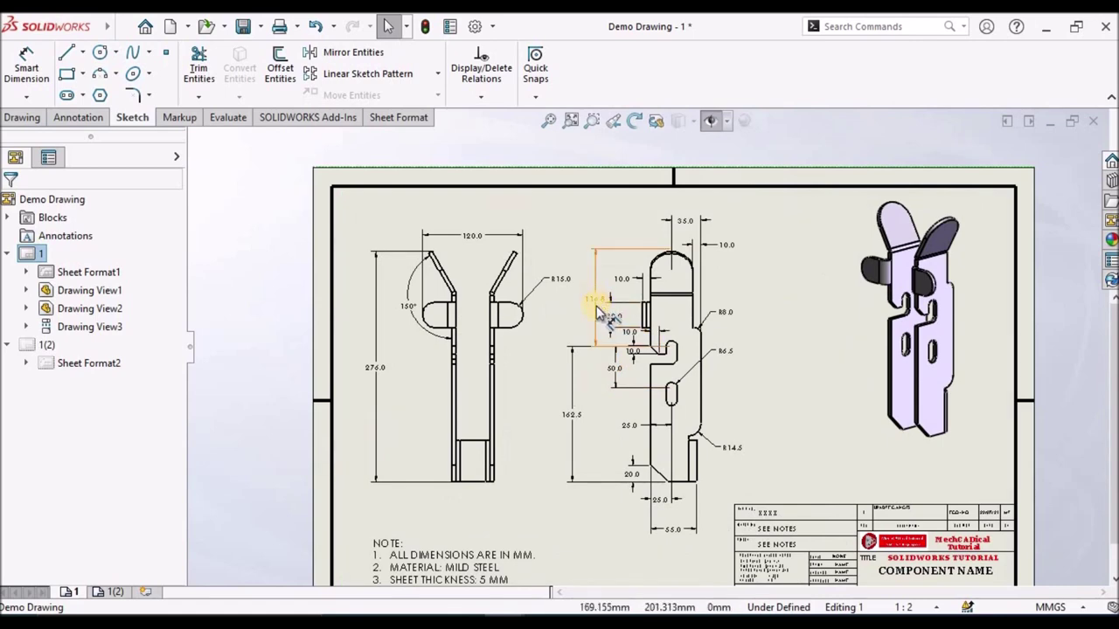
scroll(602, 302, down, 2)
click(602, 304)
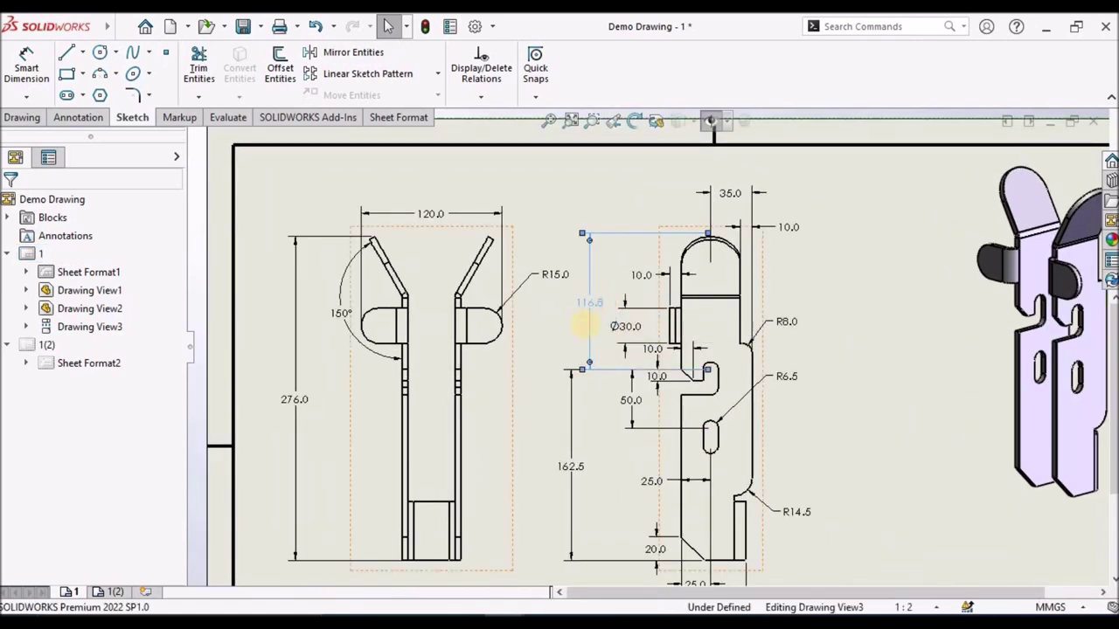
drag(564, 468, 610, 456)
click(889, 327)
scroll(651, 437, down, 2)
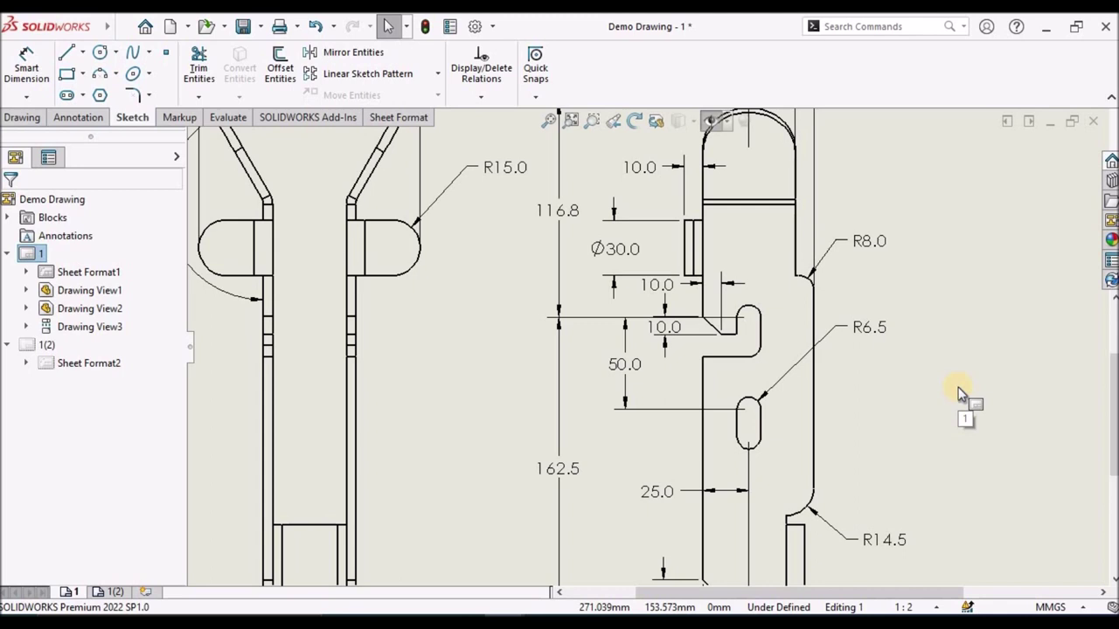
Fit the sheet, save the drawing, and bring up Desc 2.pdf in Edge
key(f)
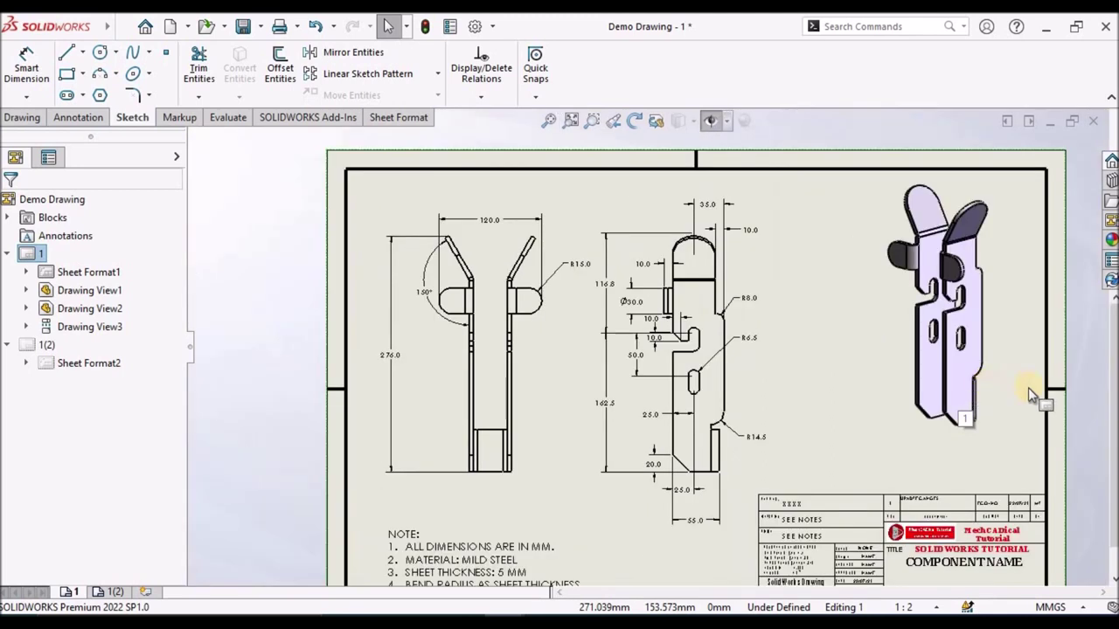
click(549, 120)
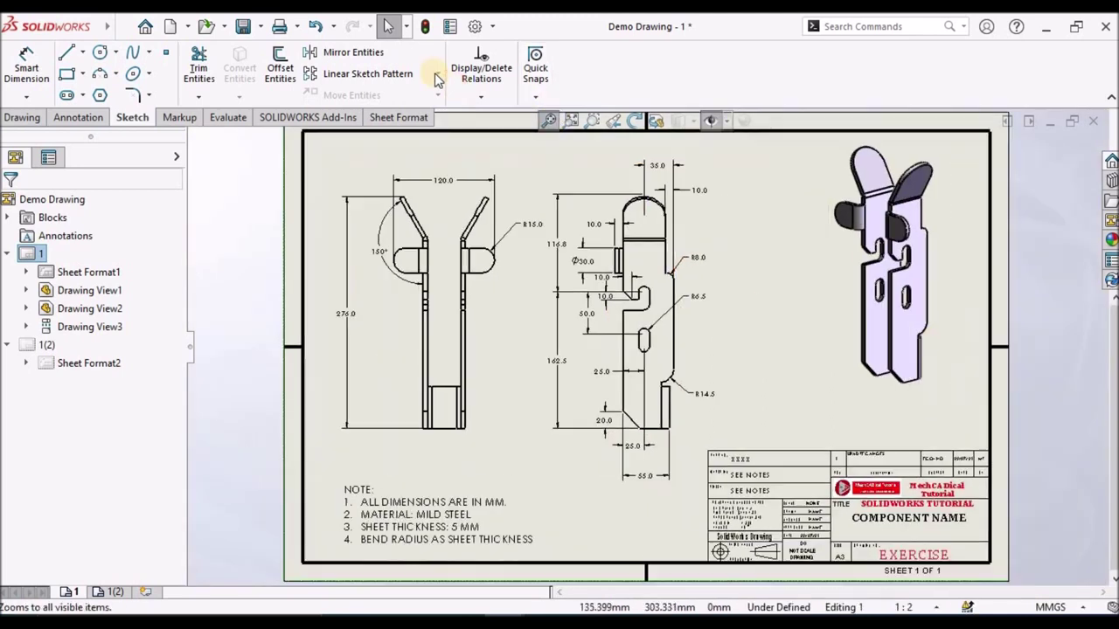
click(250, 30)
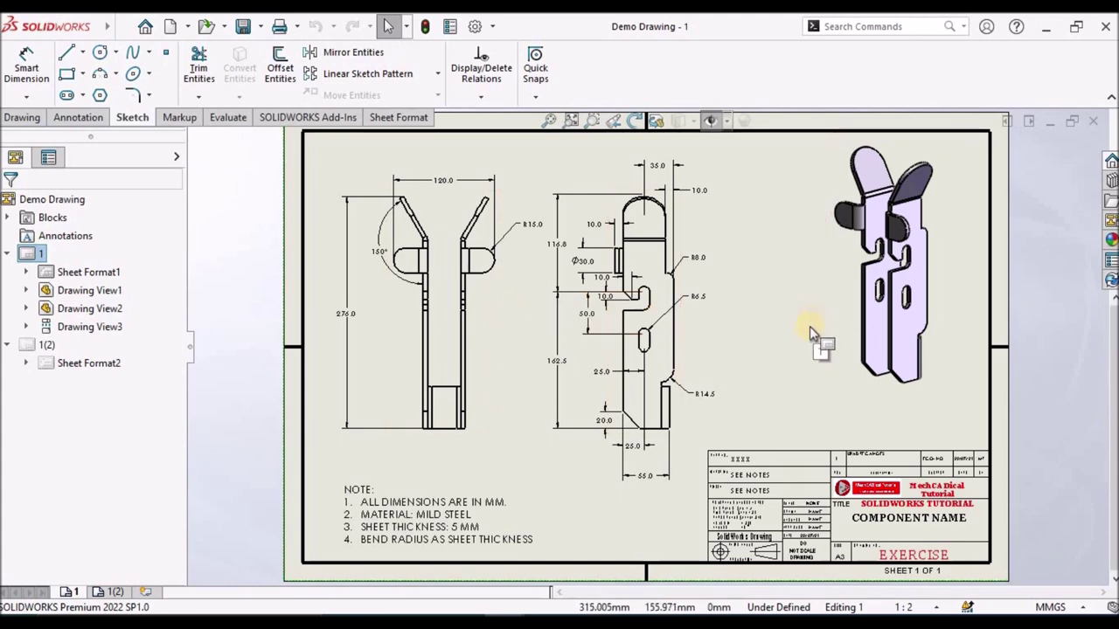
key(alt+Tab)
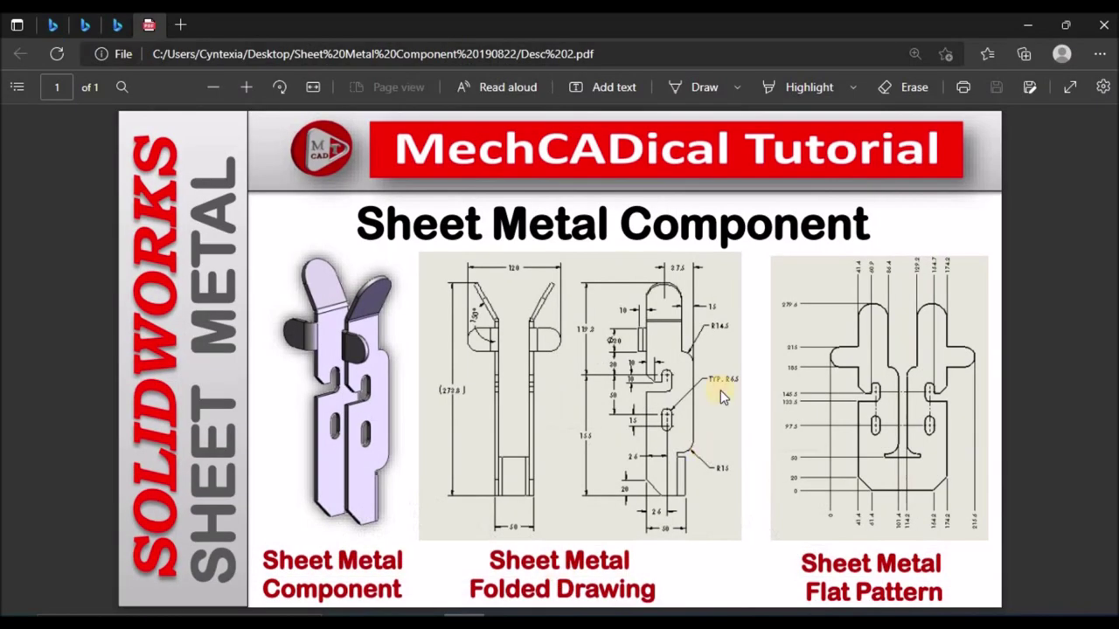
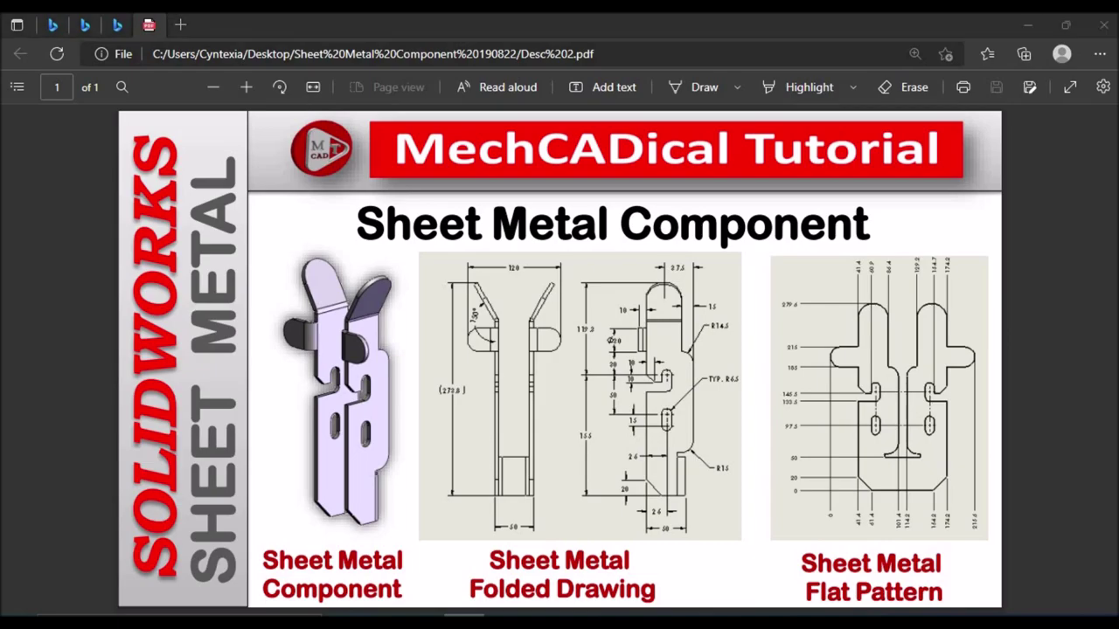
Switch to SOLIDWORKS and flip between sheets 1 and 1(2), ending on empty sheet 1(2)
click(438, 596)
click(118, 593)
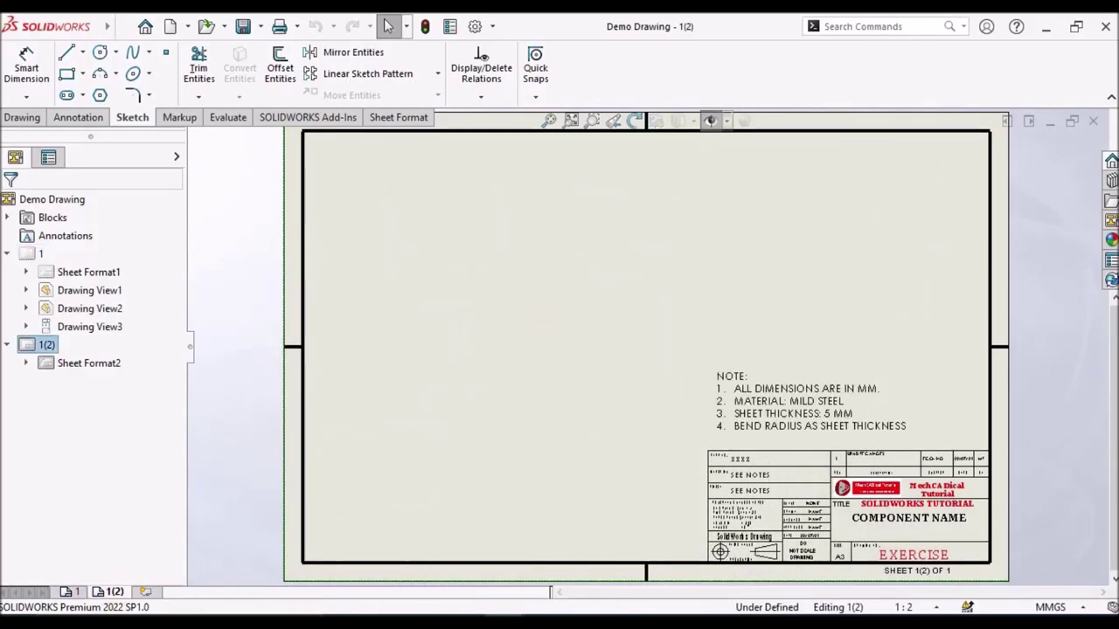
click(74, 593)
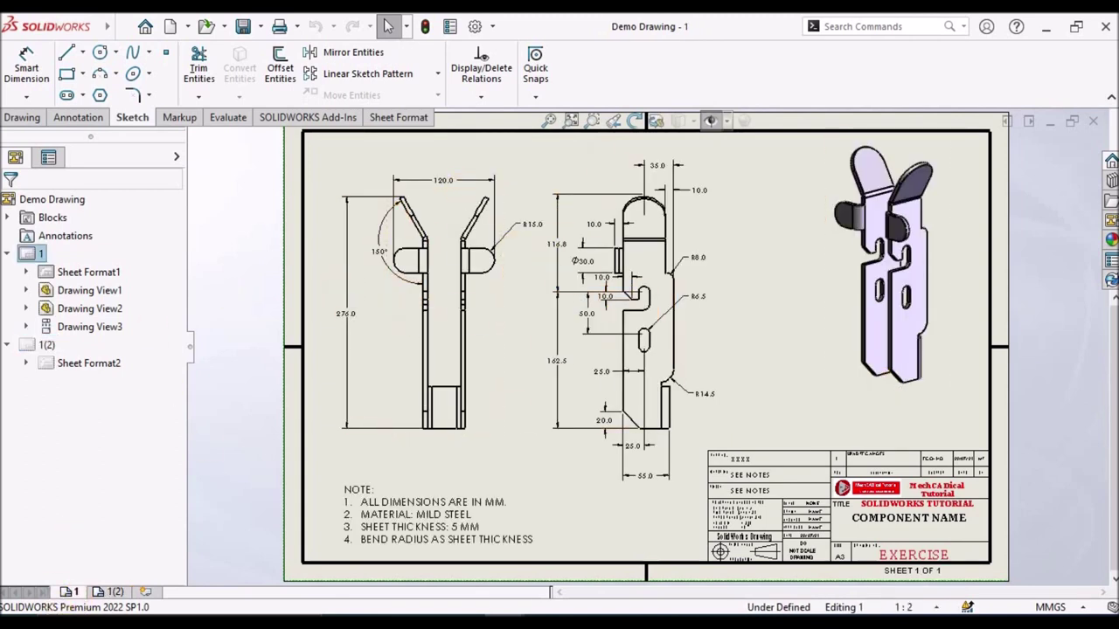
click(111, 593)
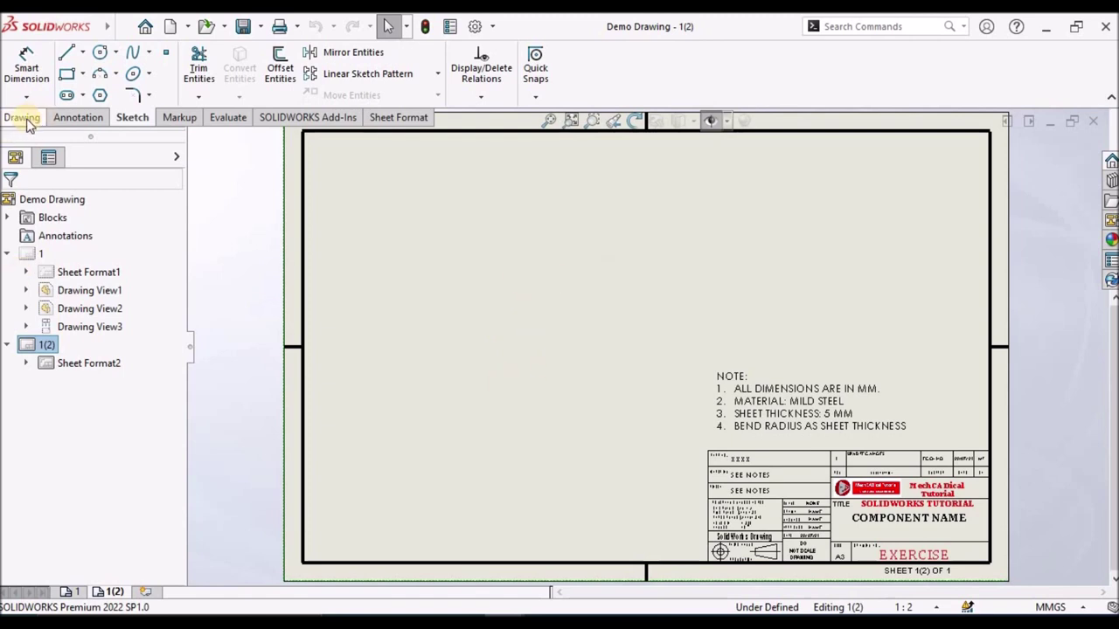
Insert a dimetric Model View of Demo Model on sheet 1(2) at 1:5 scale
click(17, 58)
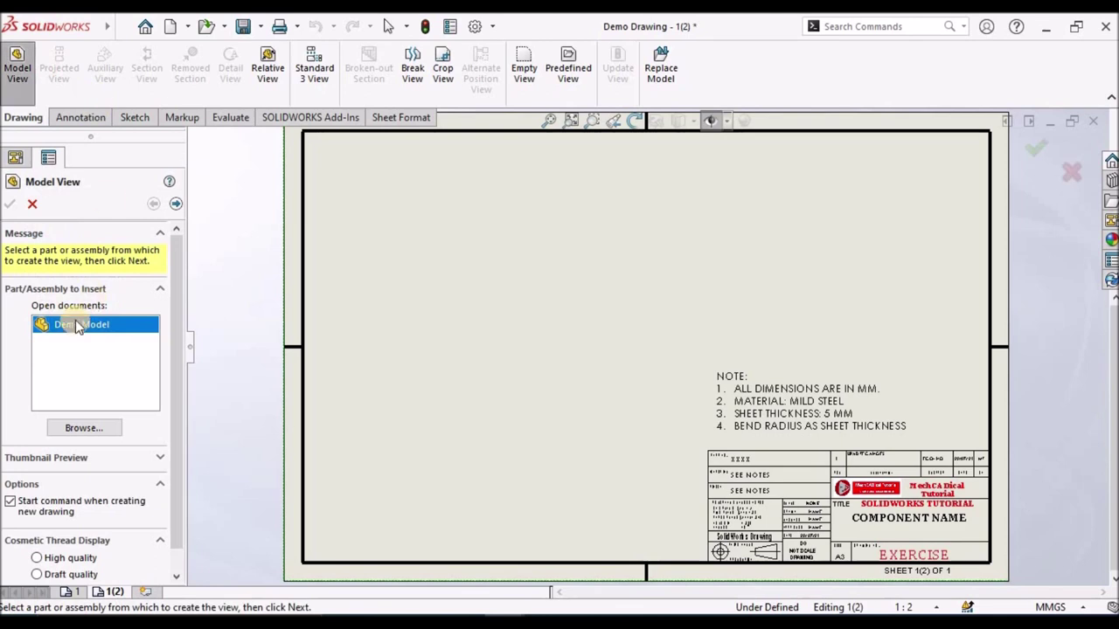
double_click(79, 326)
click(525, 271)
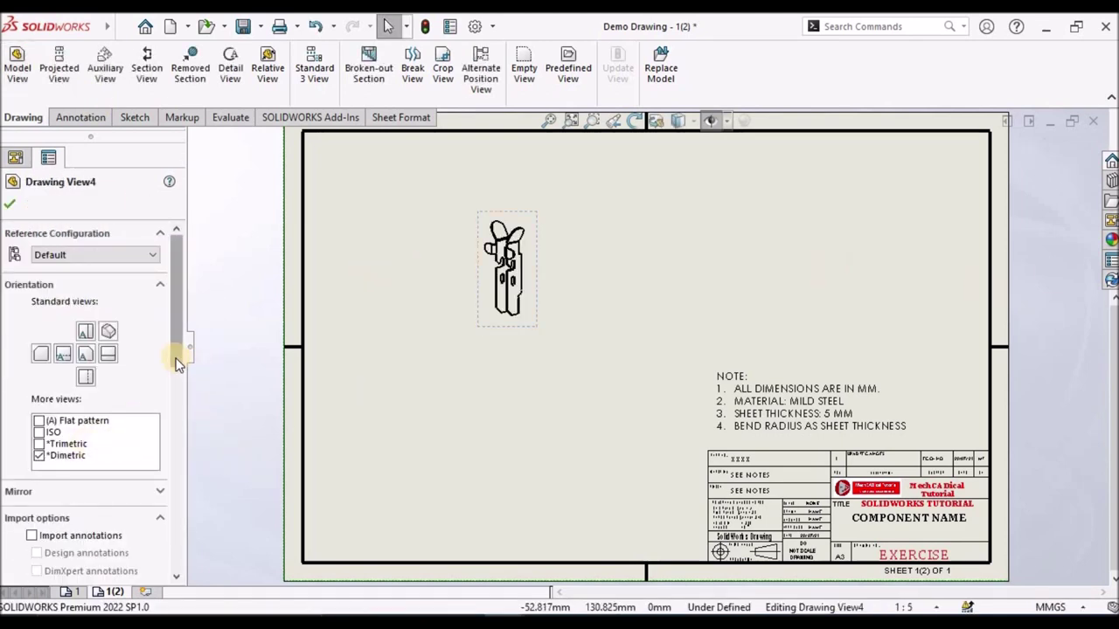
drag(177, 362, 175, 498)
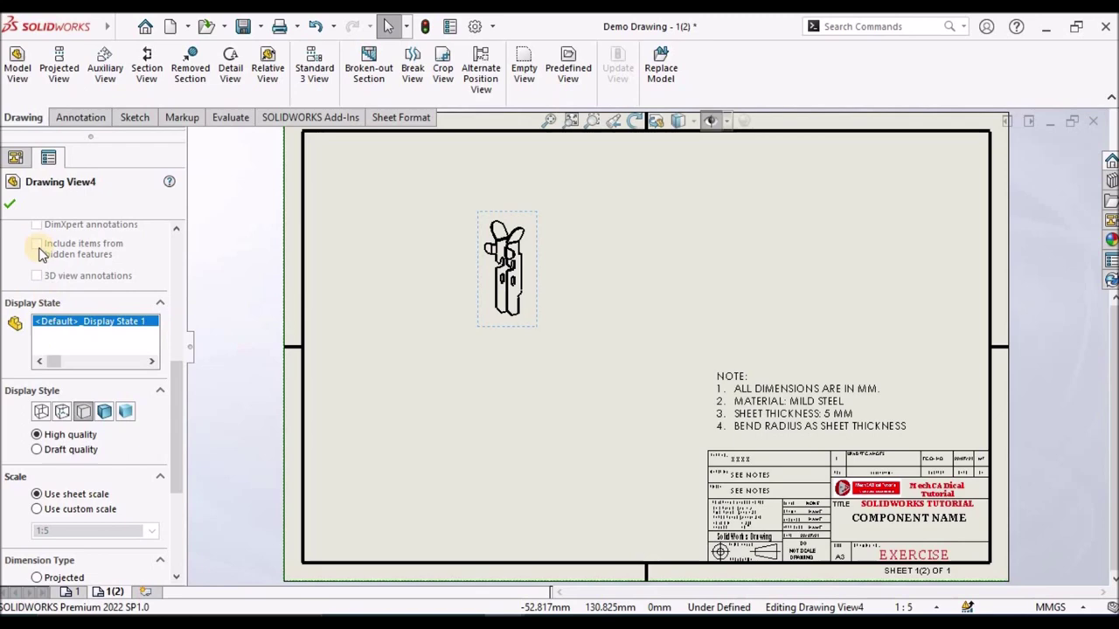
click(321, 383)
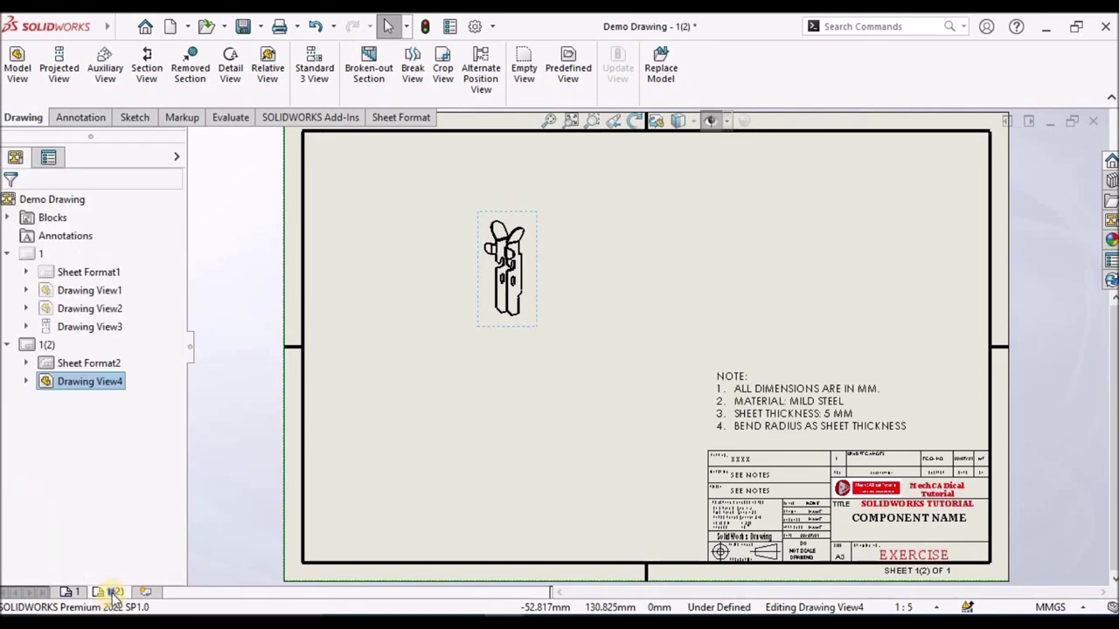
Set the scale of sheet 1(2) to 1:2 in its sheet properties
right_click(114, 592)
click(155, 561)
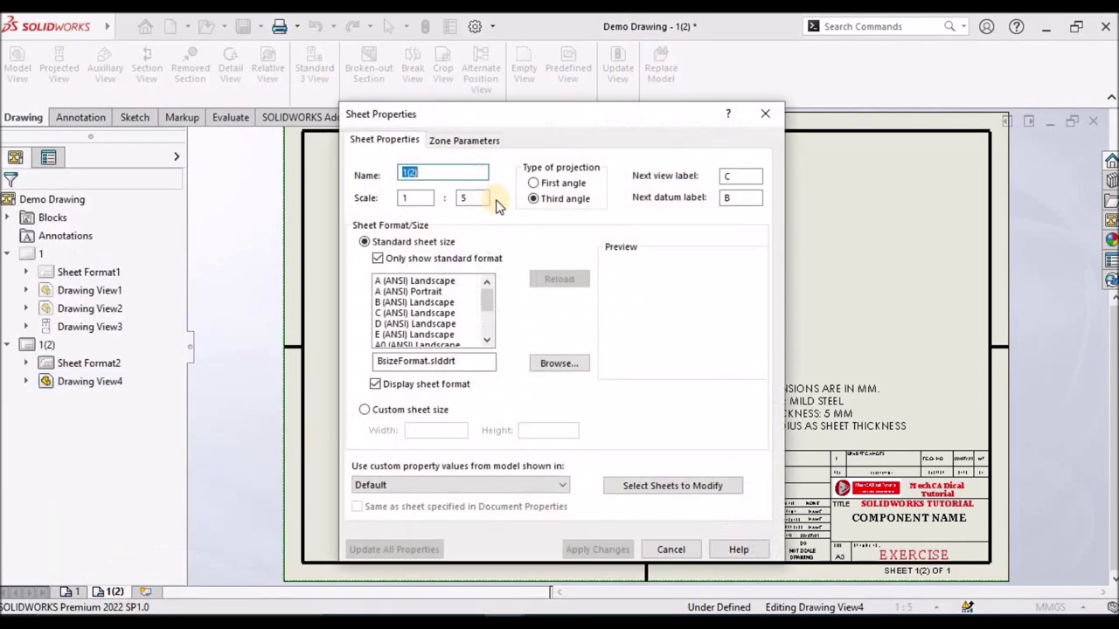
text(2)
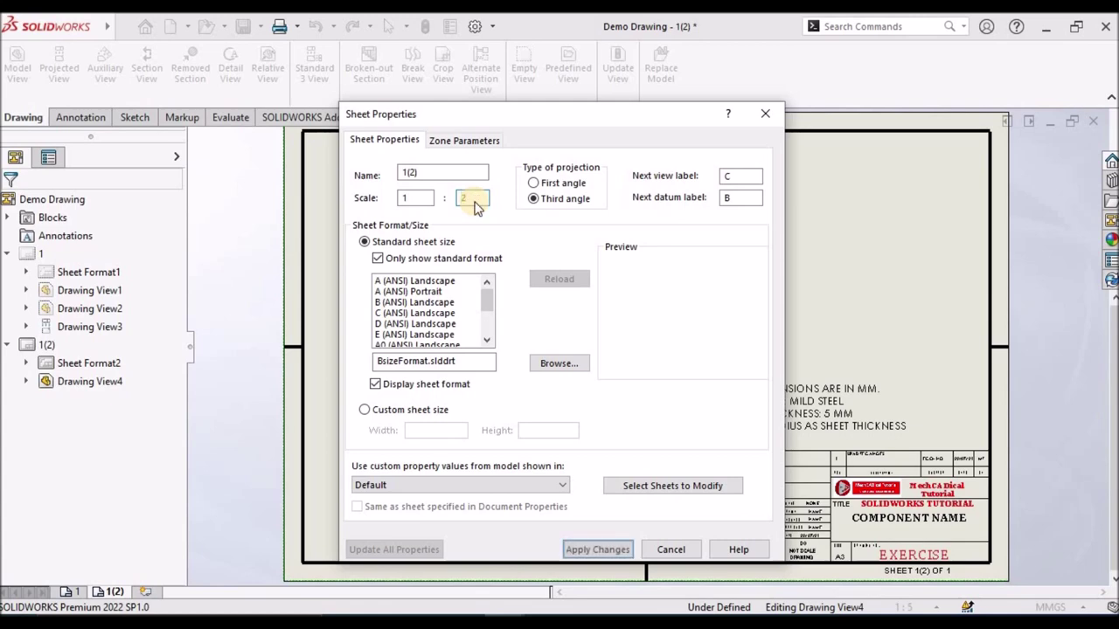
key(Tab)
click(615, 373)
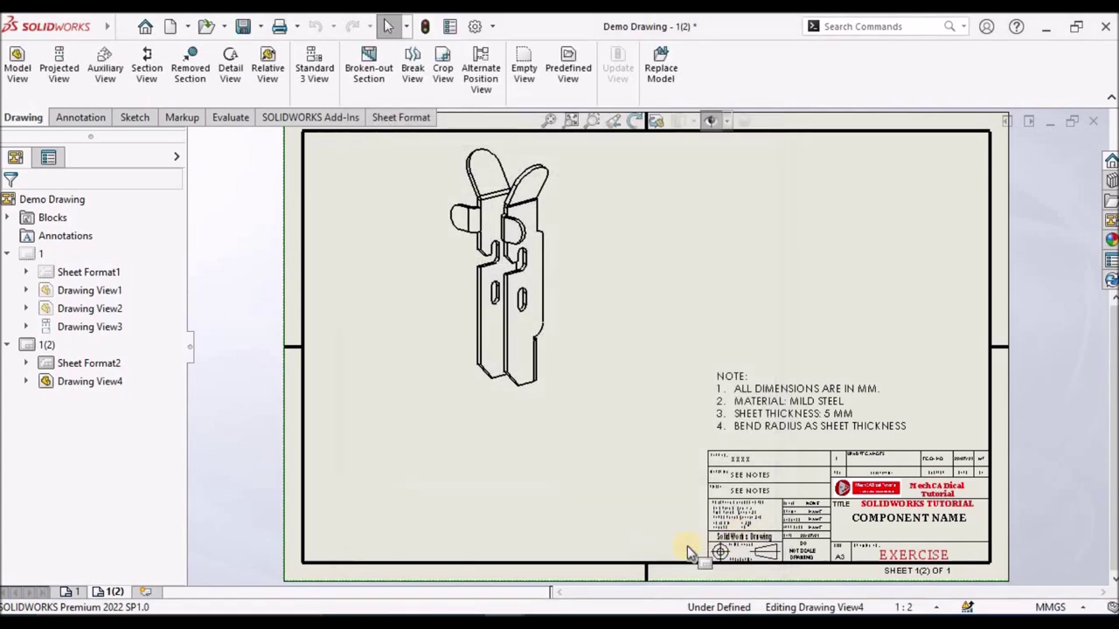
Check Drawing View4's properties and keep its Default configuration
click(560, 286)
right_click(559, 286)
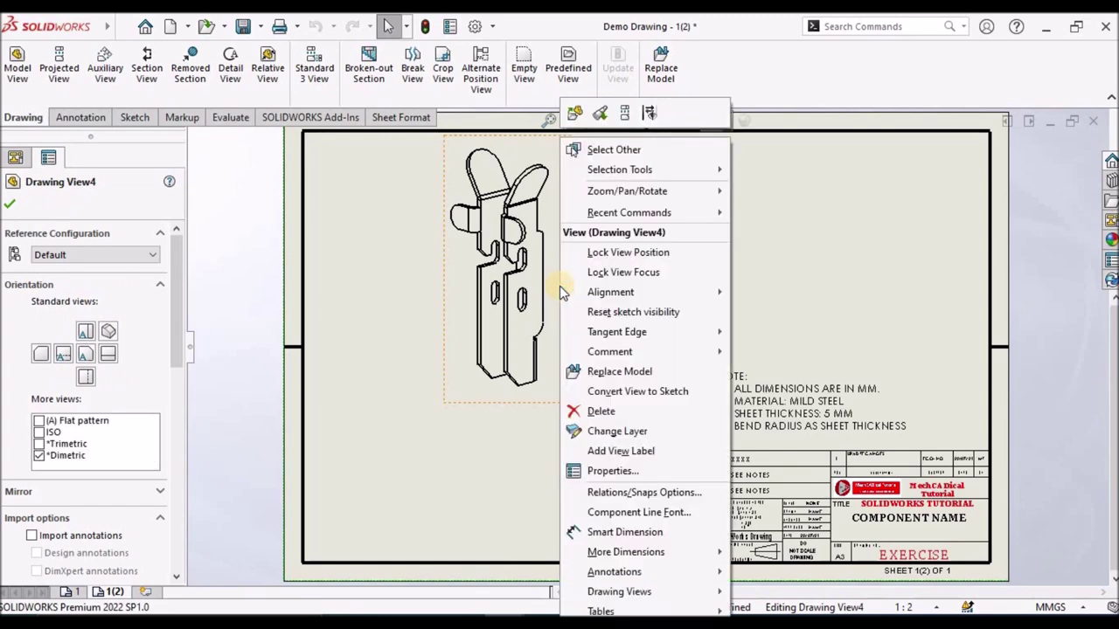
key(Escape)
right_click(559, 286)
click(612, 470)
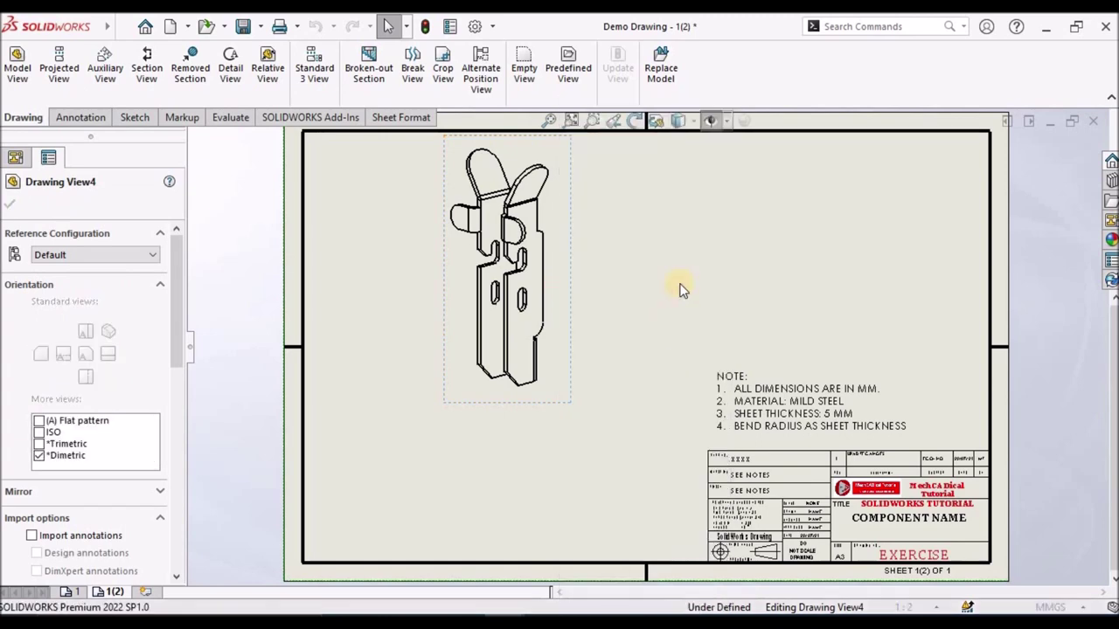
click(637, 306)
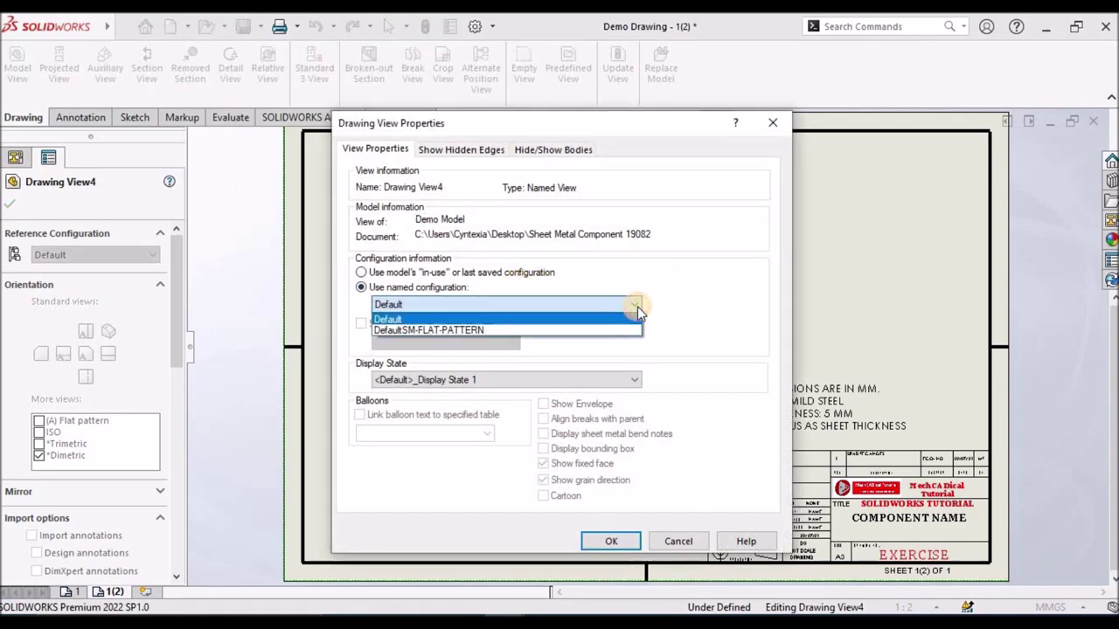
click(611, 473)
click(608, 543)
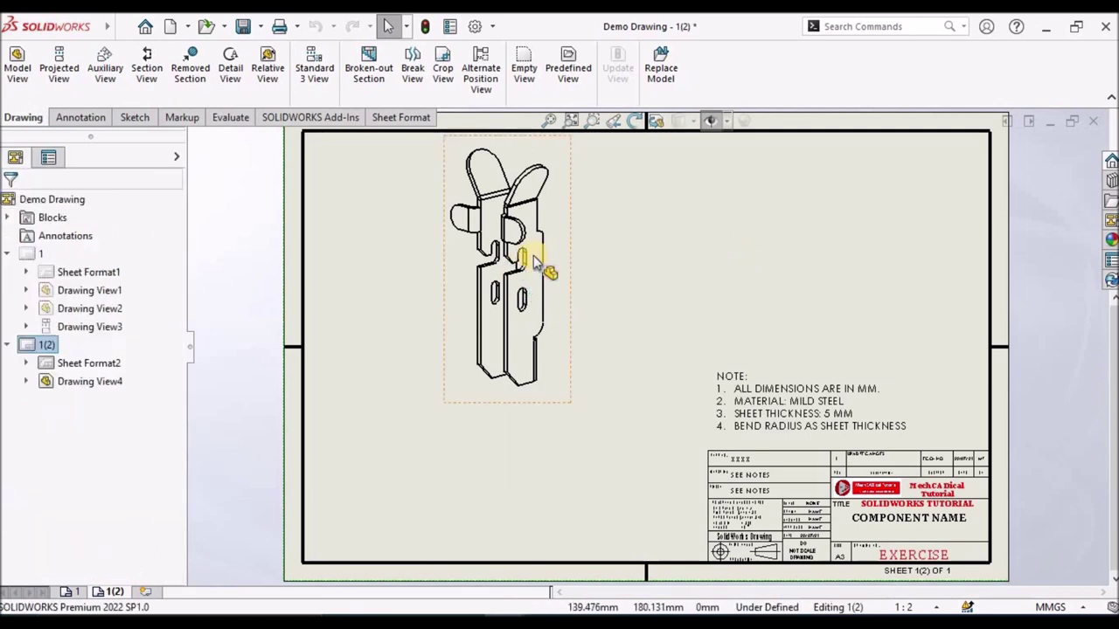
right_click(556, 234)
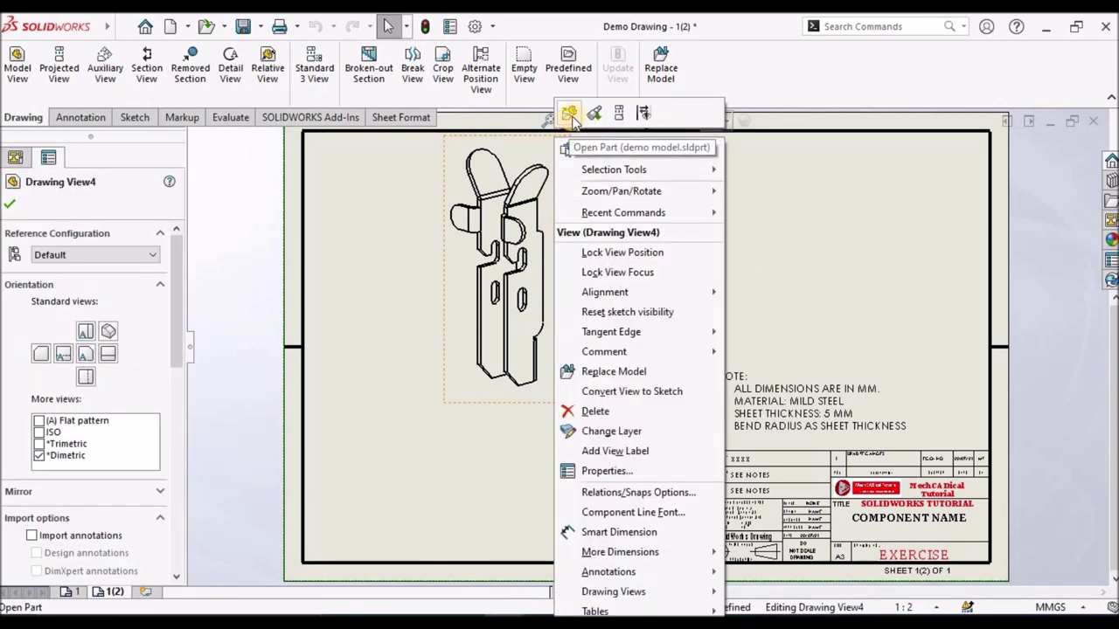
Open the Demo Model part, preview DefaultSM-FLAT-PATTERN flattened, then reactivate Default
click(569, 116)
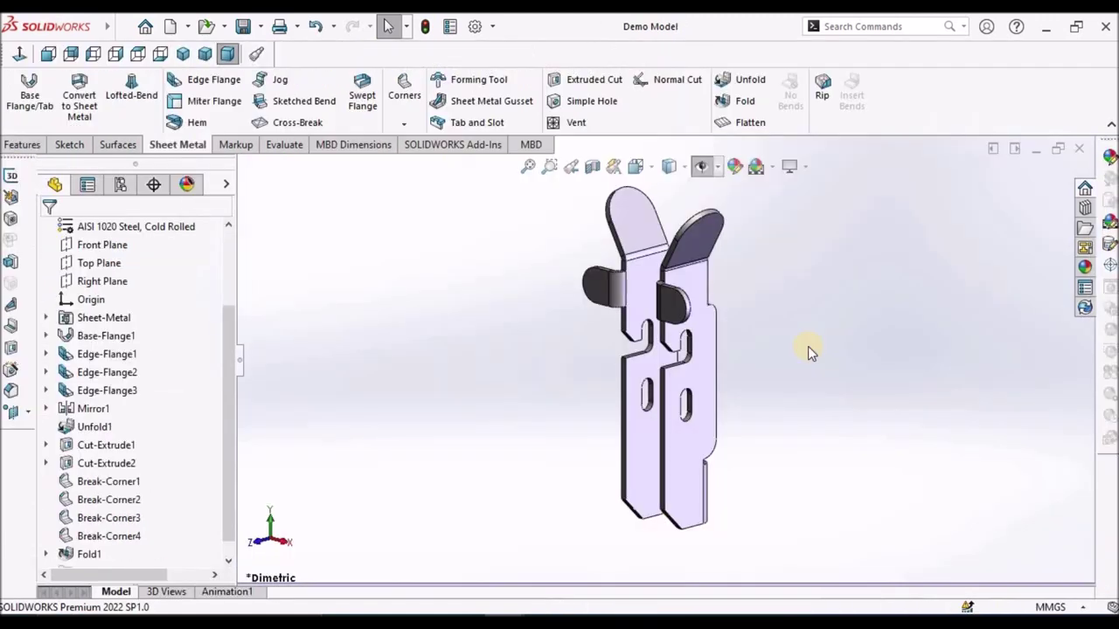
click(120, 185)
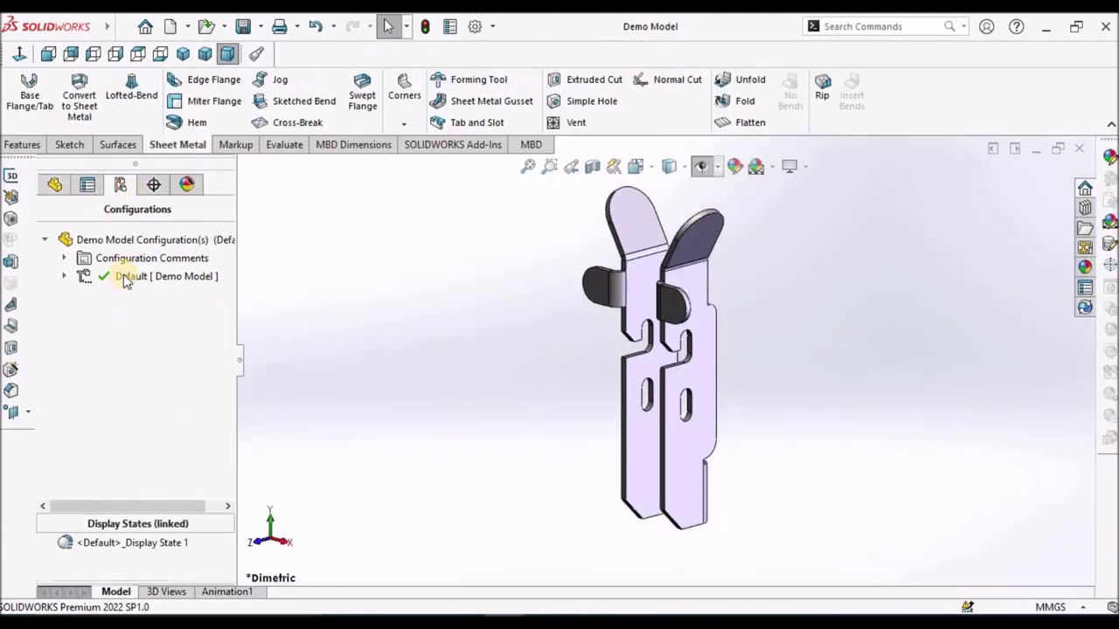
click(65, 278)
click(175, 295)
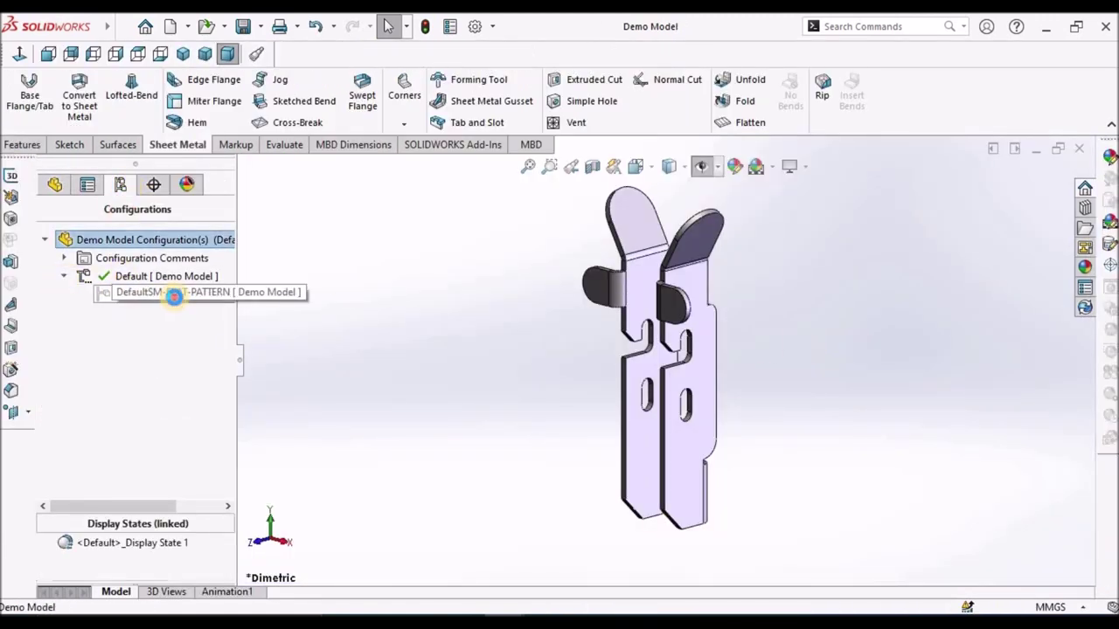
double_click(175, 296)
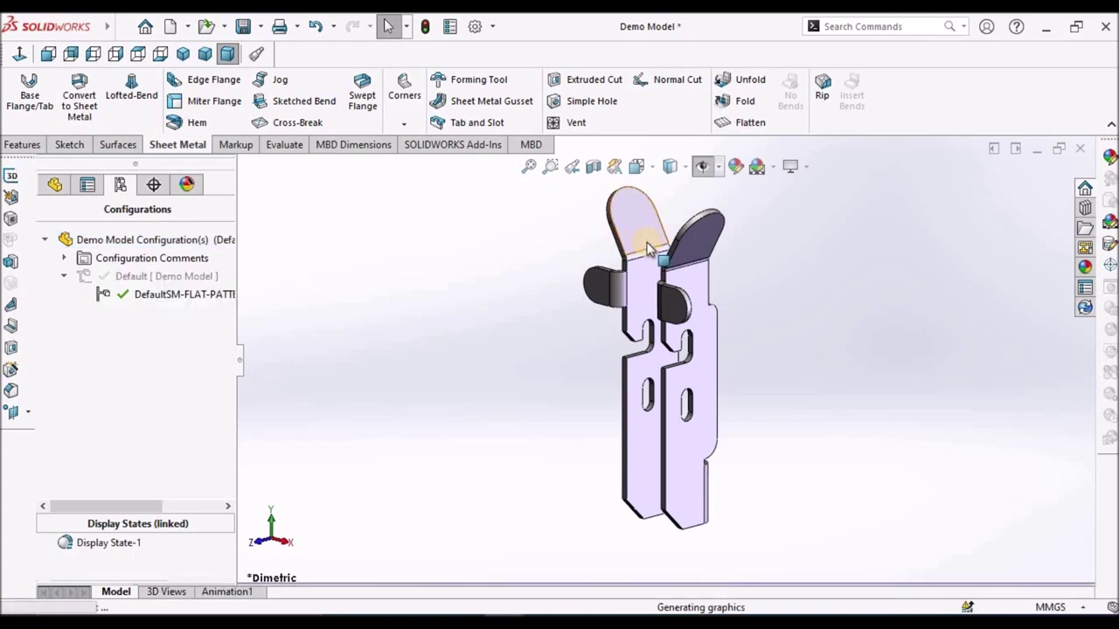
click(750, 123)
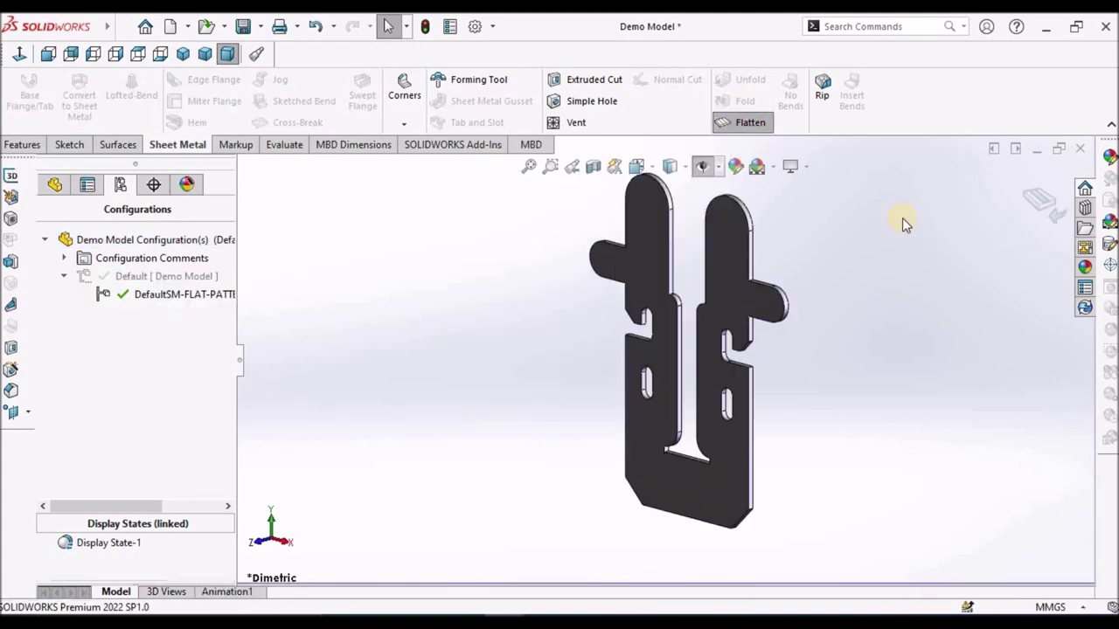
click(162, 278)
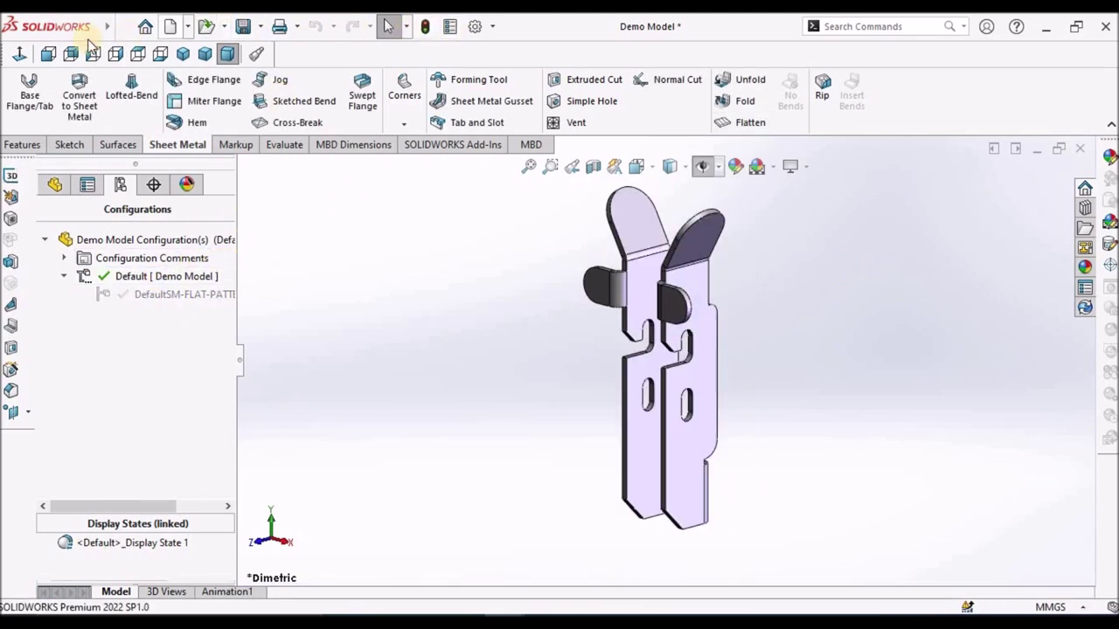
Switch back to the Demo Drawing window through the Window menu
mouse_move(107, 27)
click(298, 27)
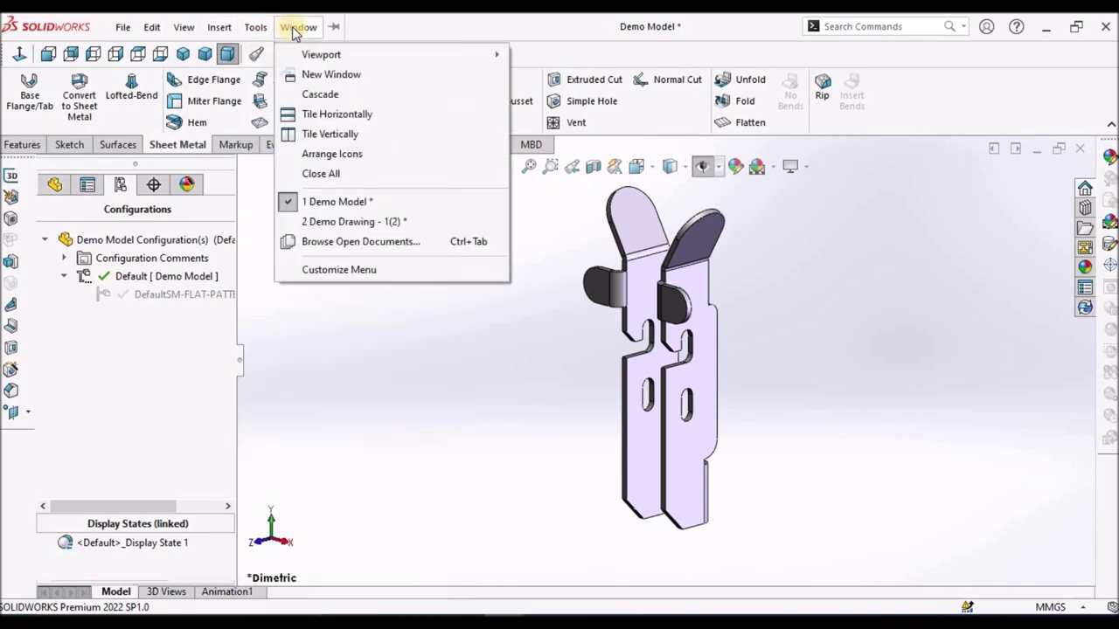
click(370, 222)
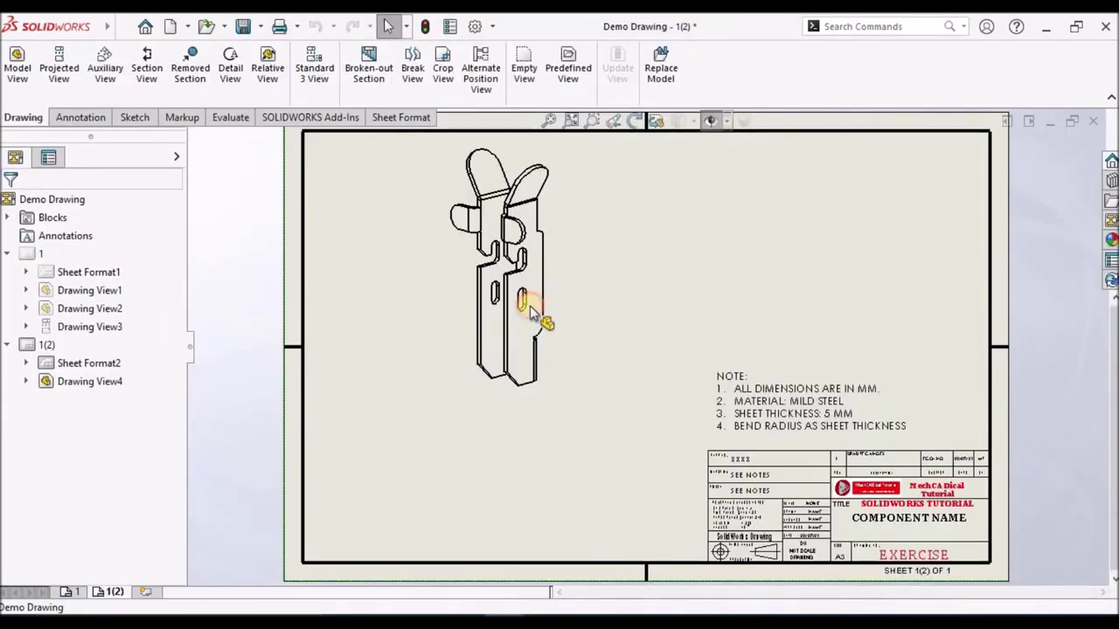
Change Drawing View4 to use the DefaultSM-FLAT-PATTERN configuration
right_click(558, 343)
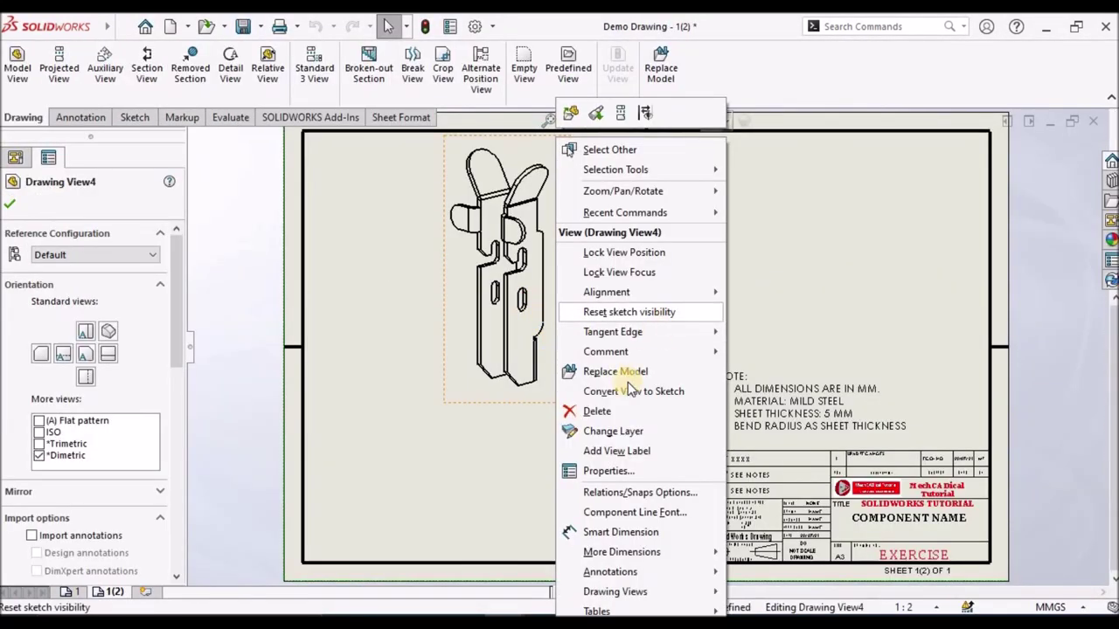
click(603, 470)
click(628, 306)
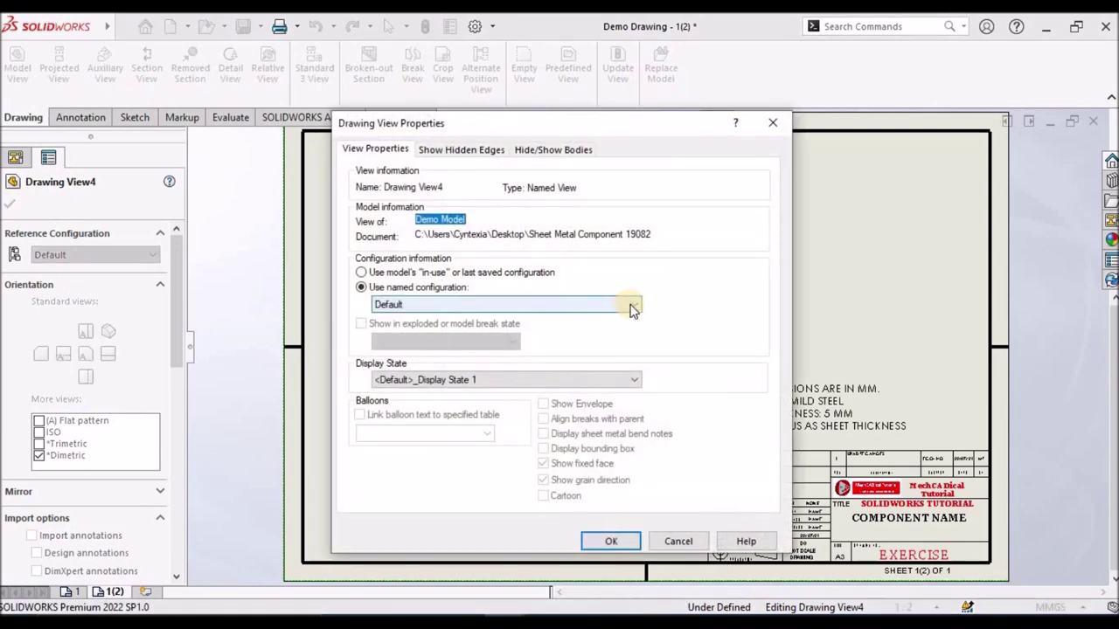
click(538, 329)
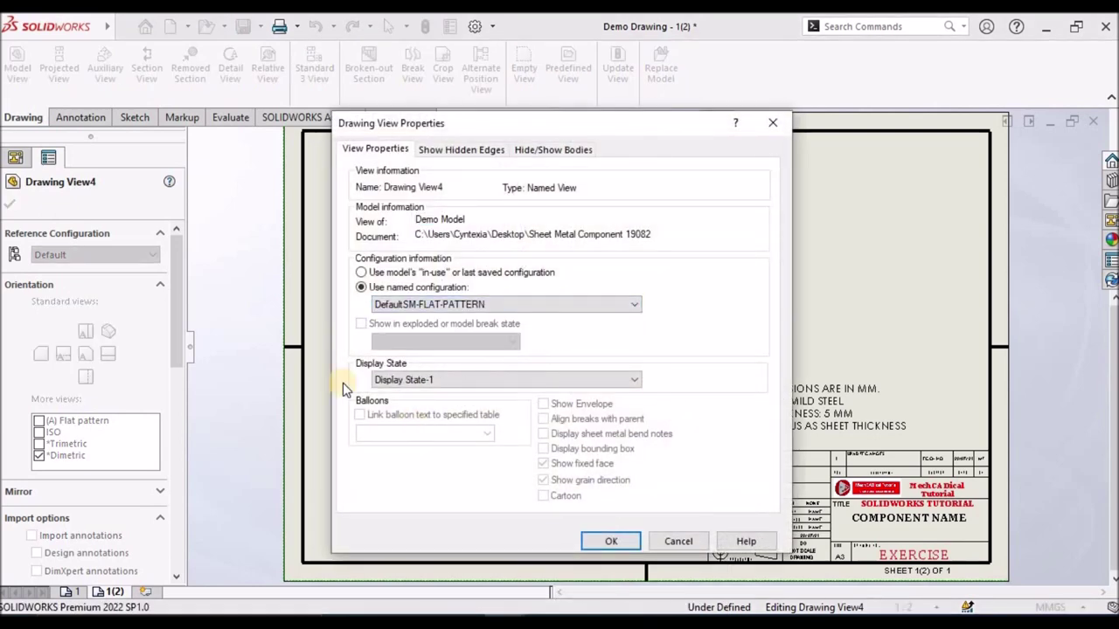
click(612, 542)
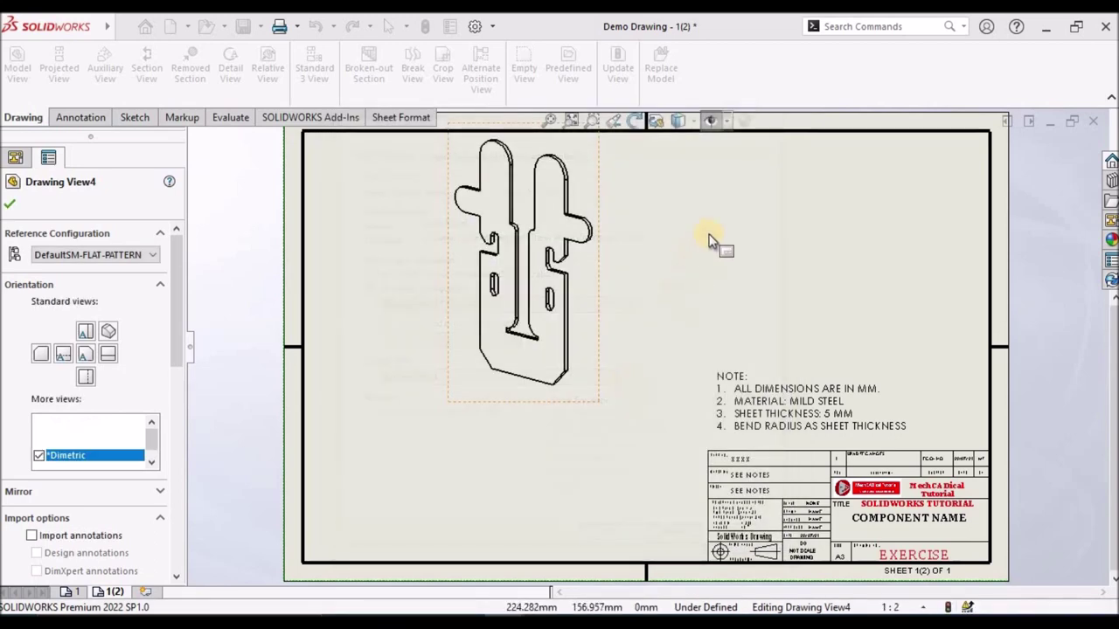
click(573, 387)
Set the flat-pattern view to Front orientation and move it left and down
click(570, 385)
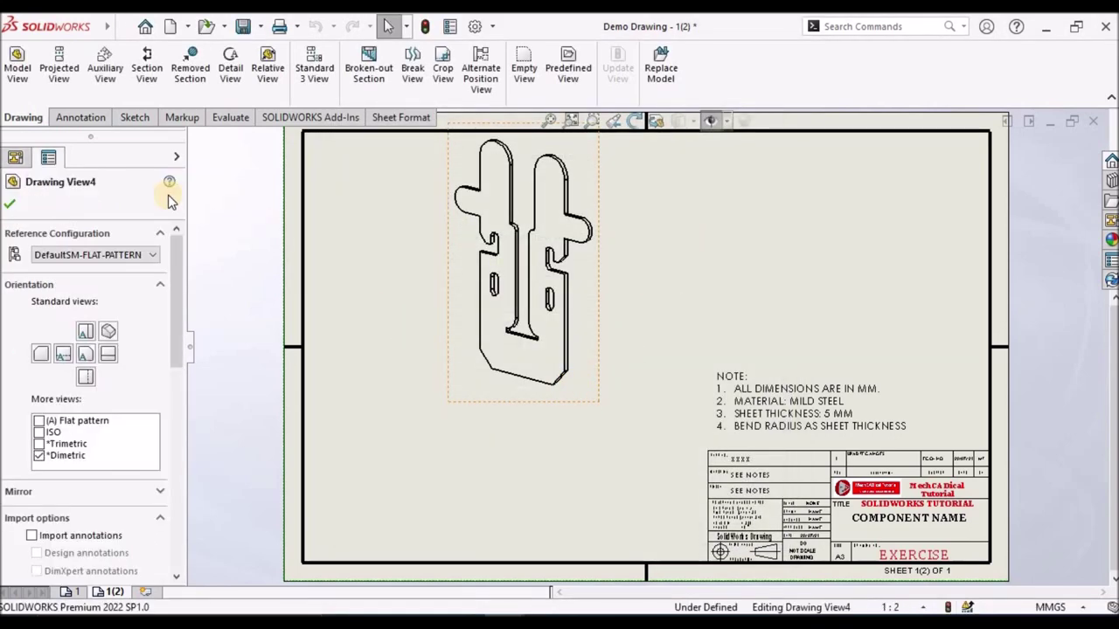
click(85, 354)
click(690, 261)
key(f)
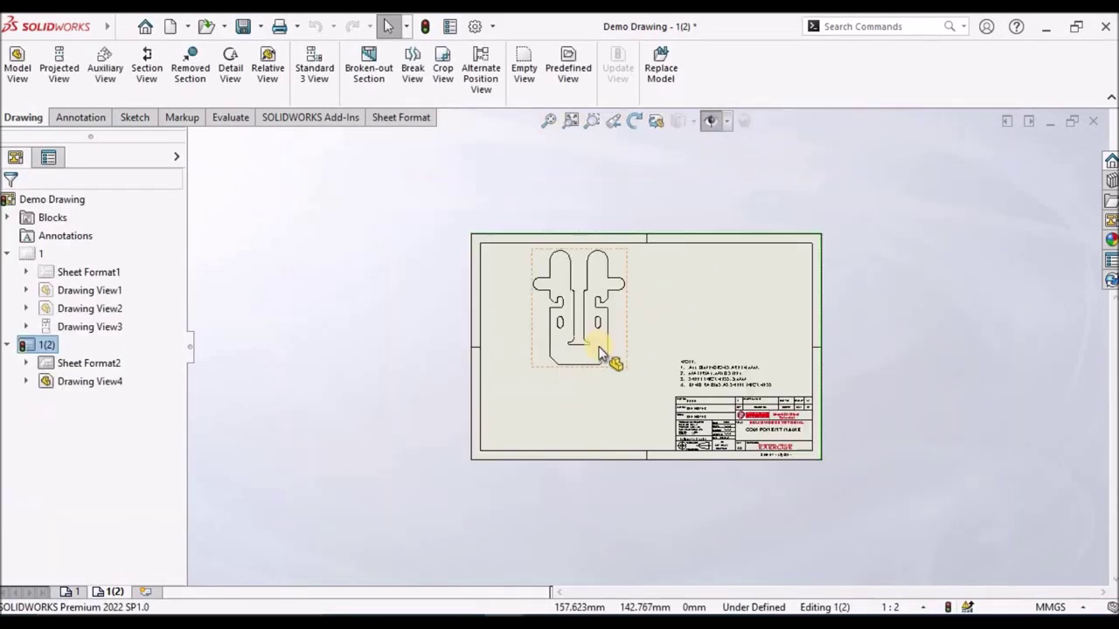
click(637, 399)
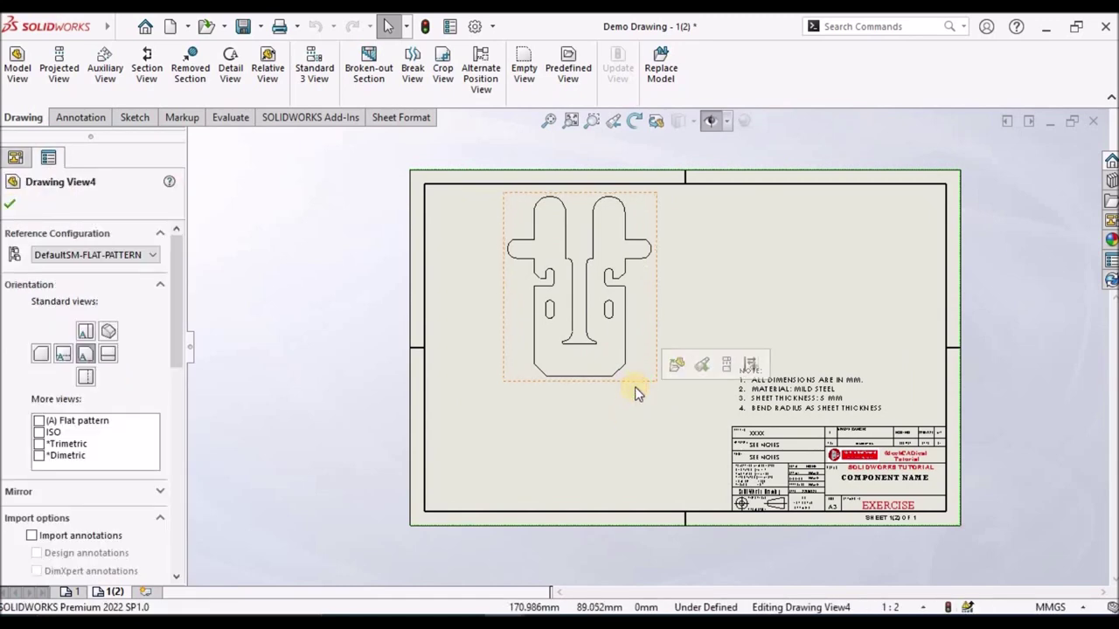
drag(641, 379, 613, 417)
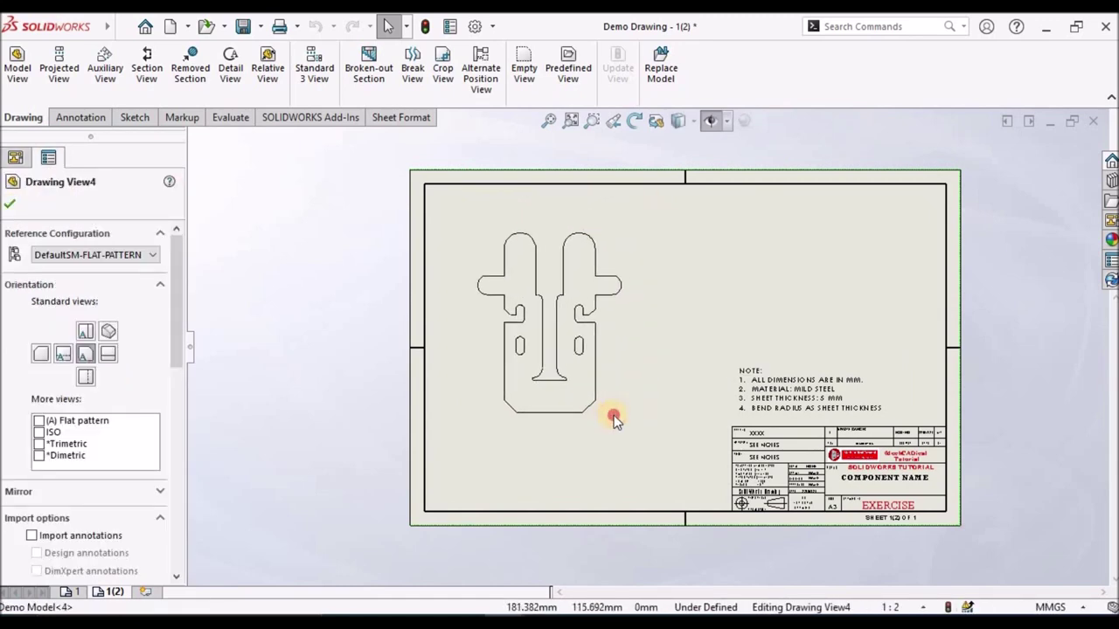
click(715, 288)
scroll(552, 417, down, 2)
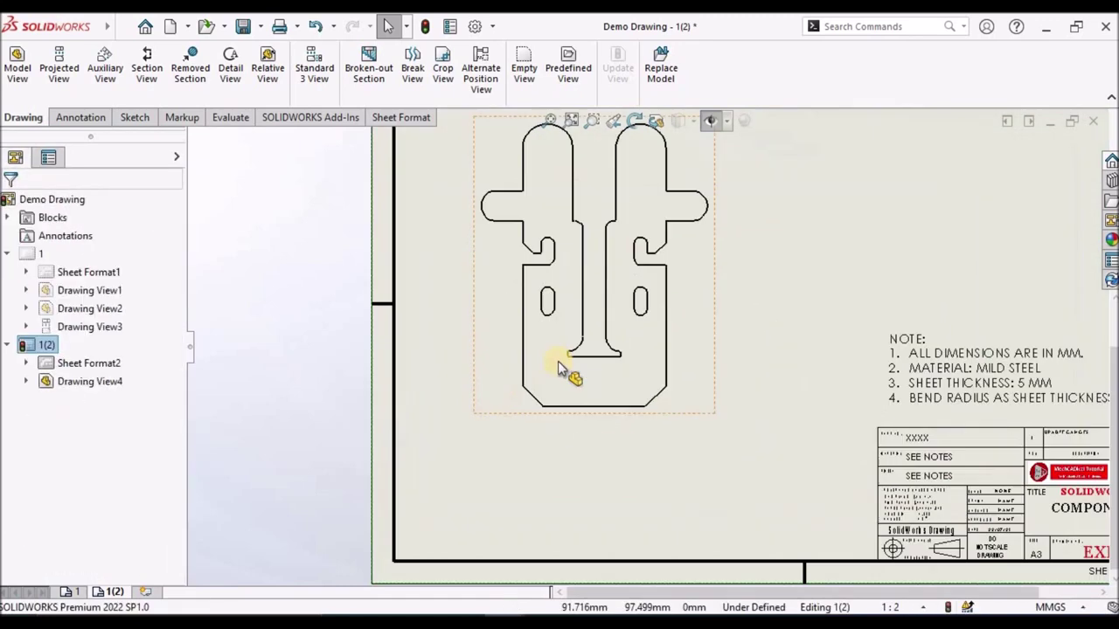
Place a horizontal ordinate from the part's lower-left corner, then delete it as misplaced
click(86, 122)
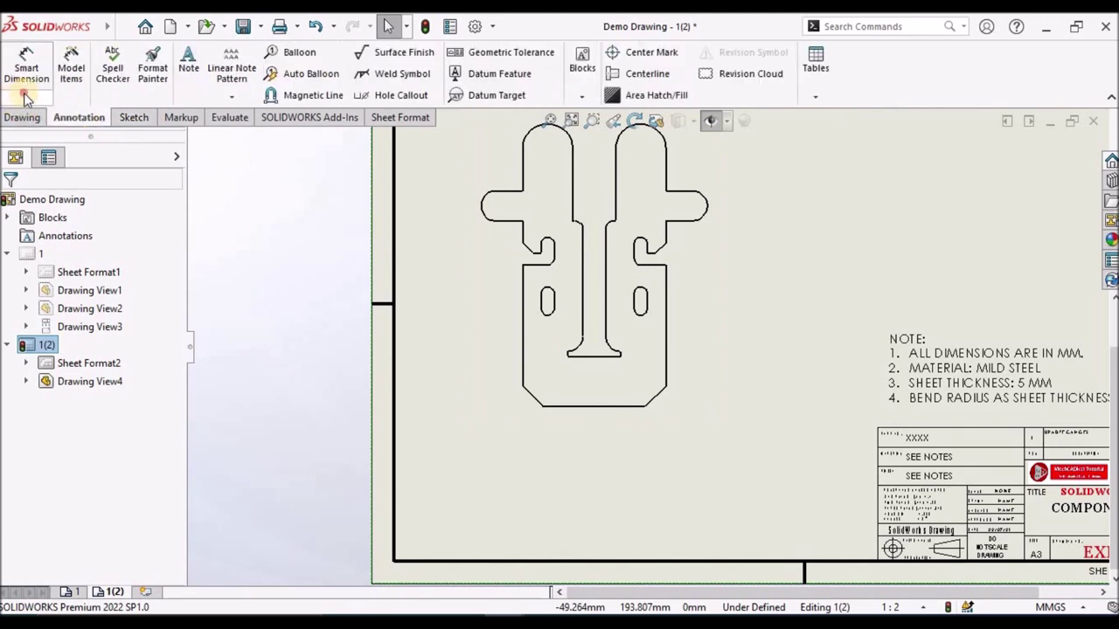
click(25, 96)
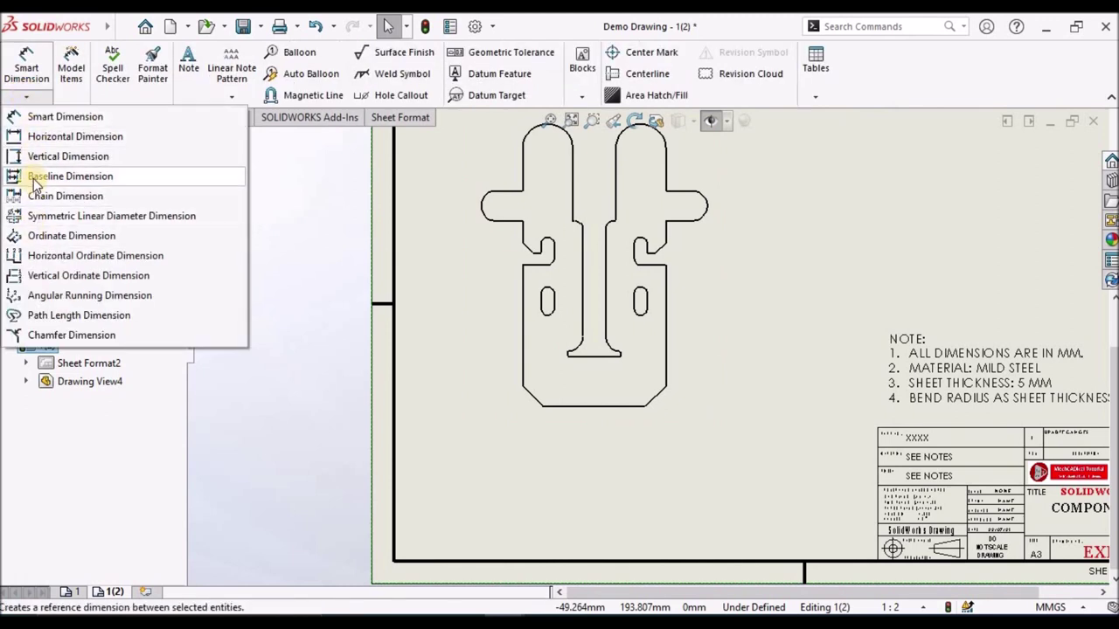
click(31, 260)
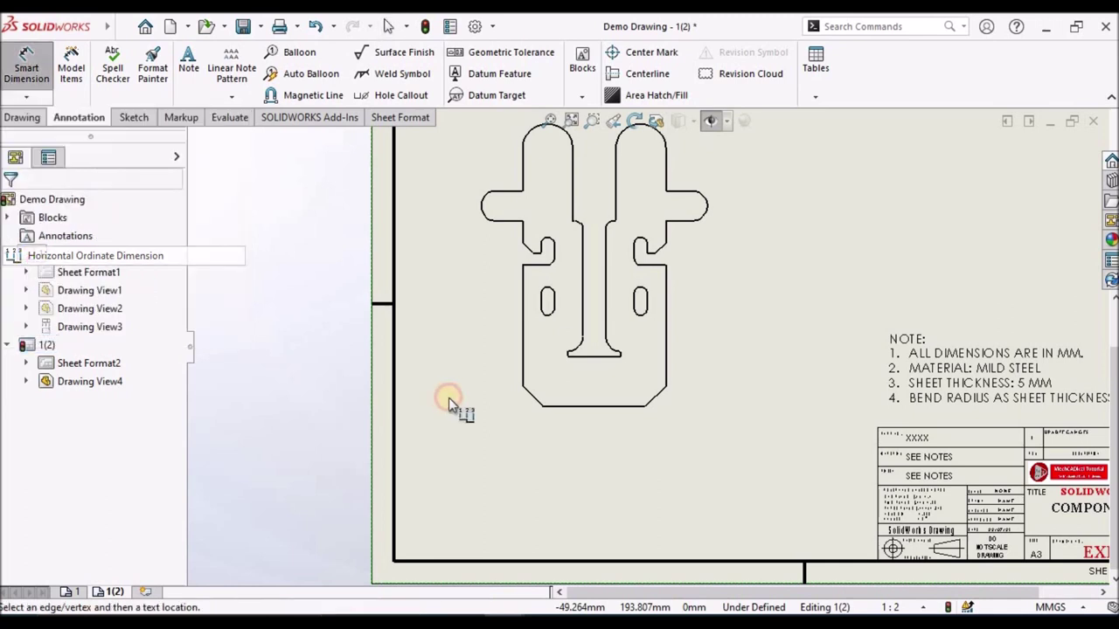
scroll(551, 413, down, 2)
click(529, 353)
click(514, 512)
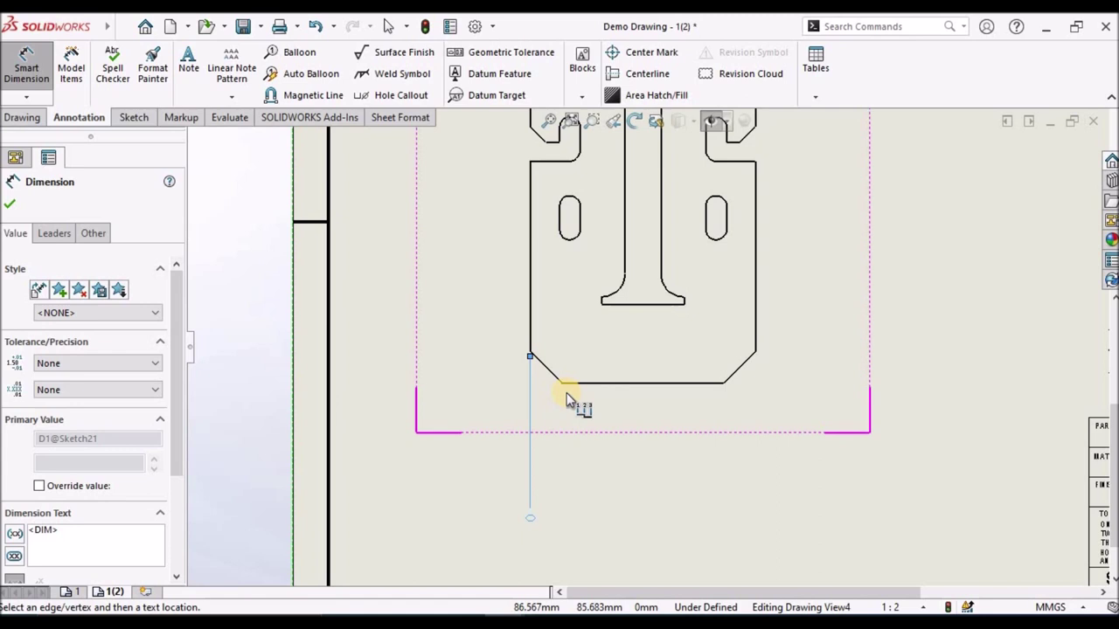
scroll(607, 307, up, 2)
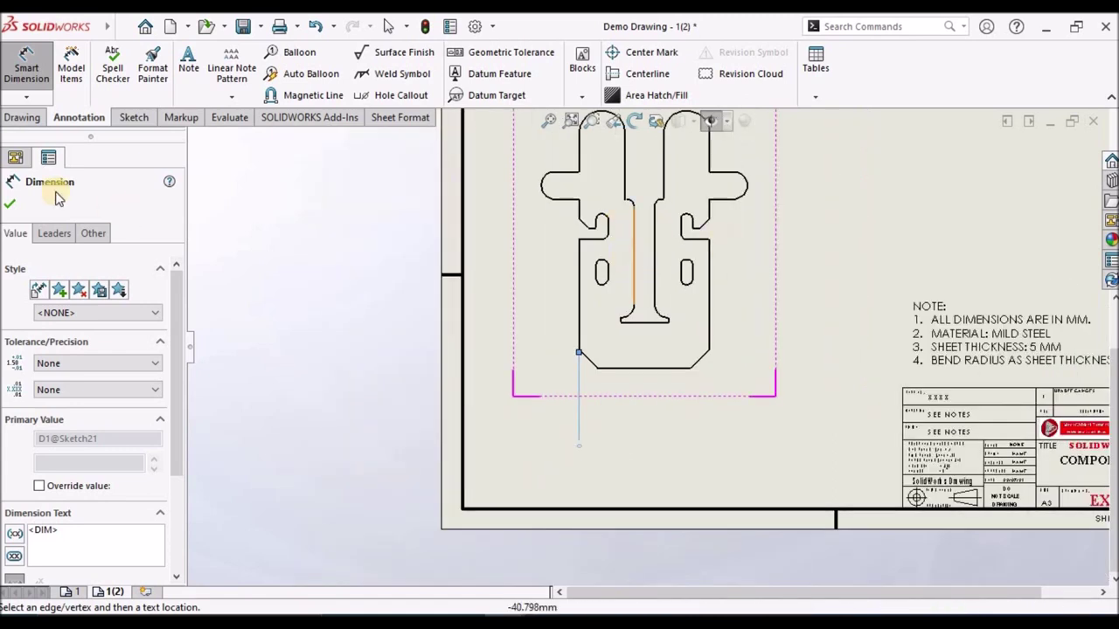
click(10, 204)
key(Escape)
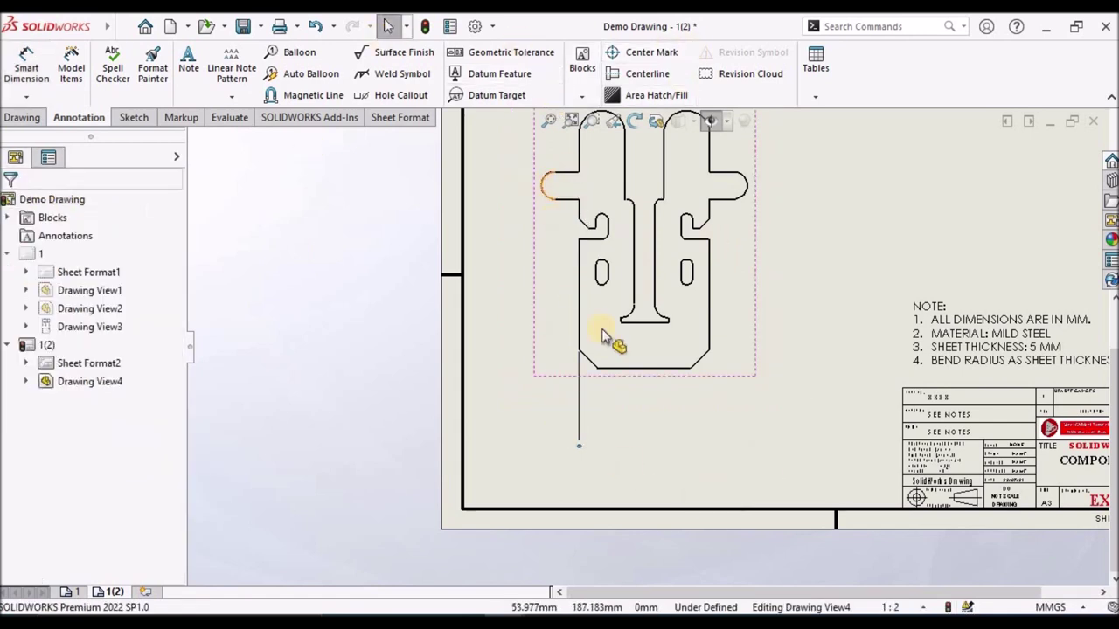
click(579, 437)
key(Delete)
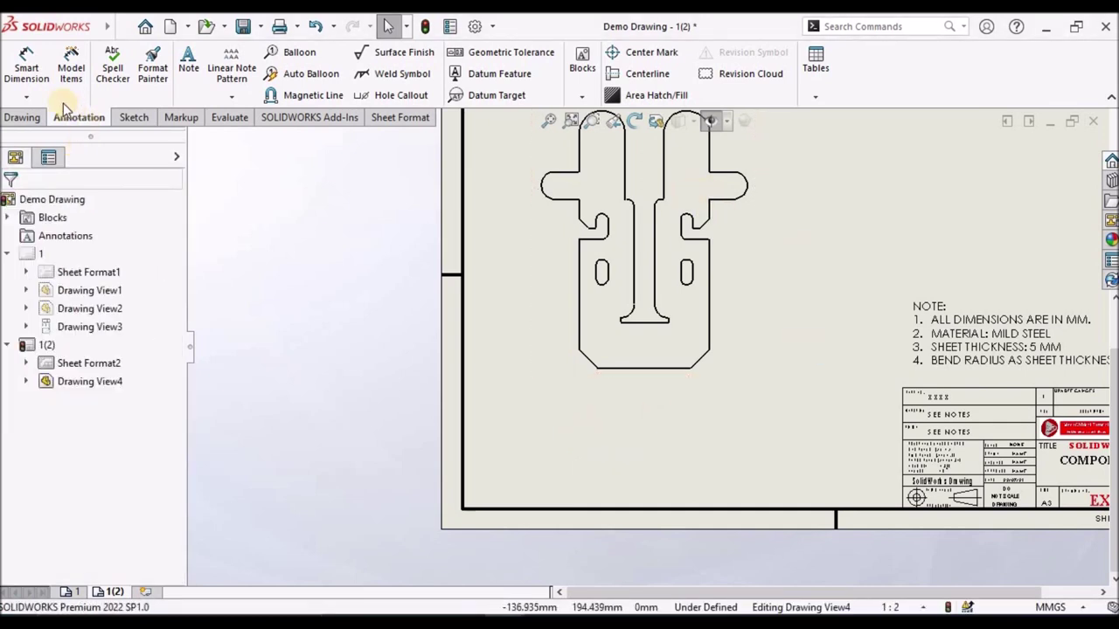
Place the zero horizontal ordinate on the left arm's arc with Arc Condition set to Min
click(26, 97)
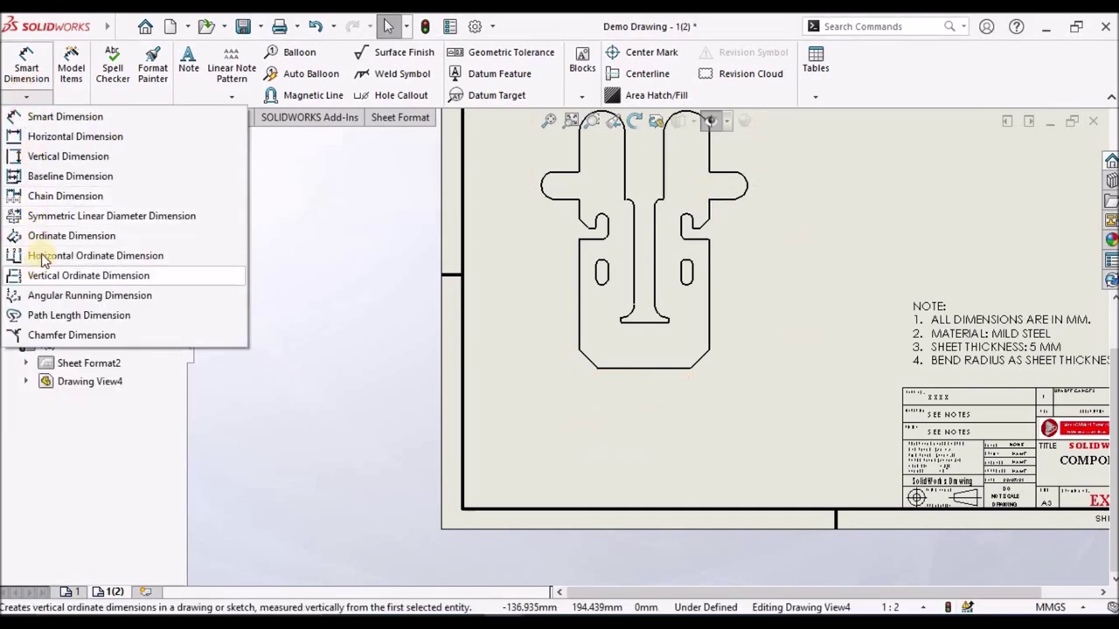
click(70, 255)
scroll(535, 213, down, 4)
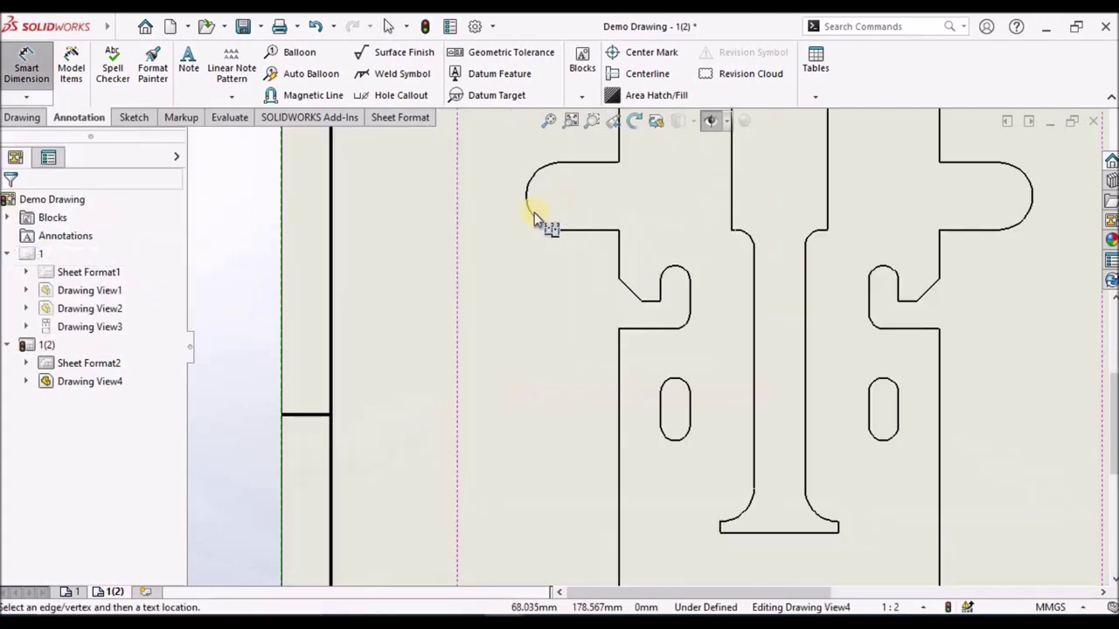
click(527, 207)
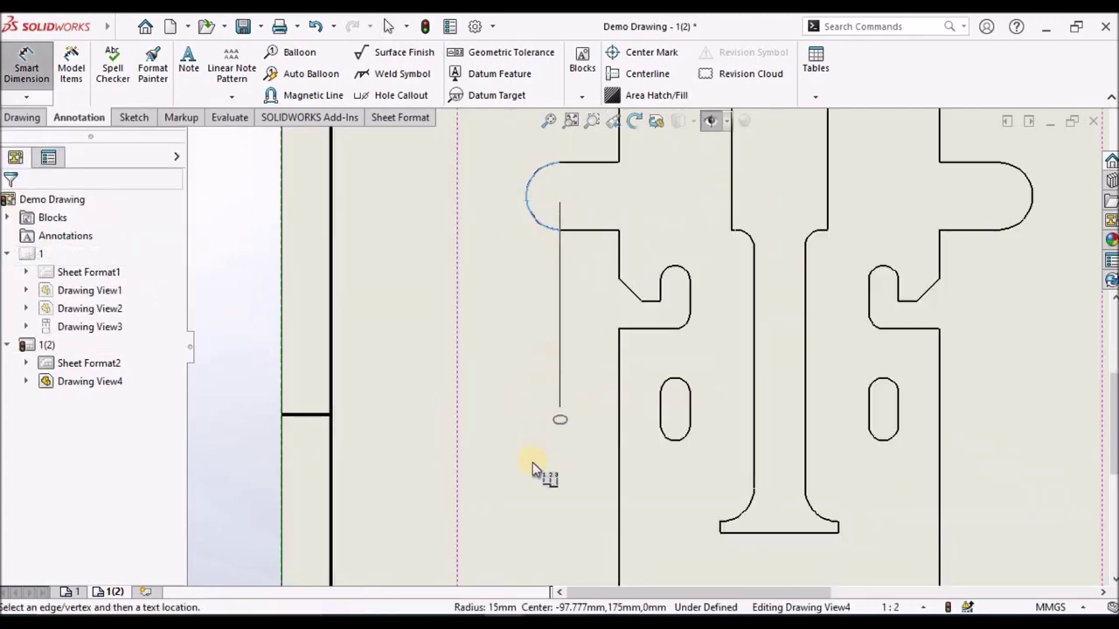
scroll(535, 480, up, 5)
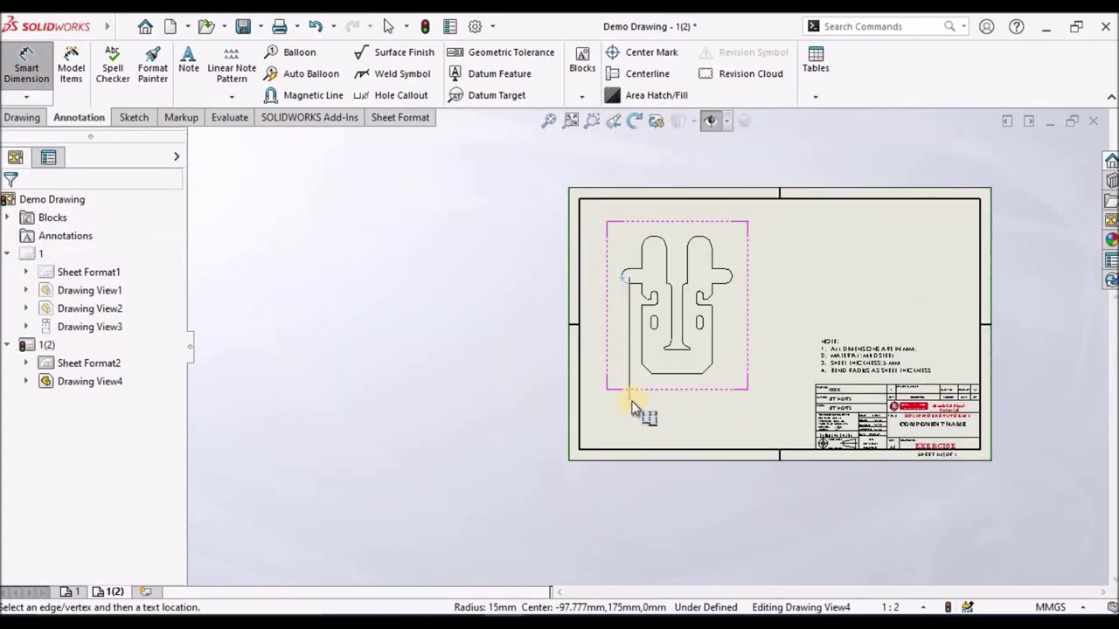
click(638, 392)
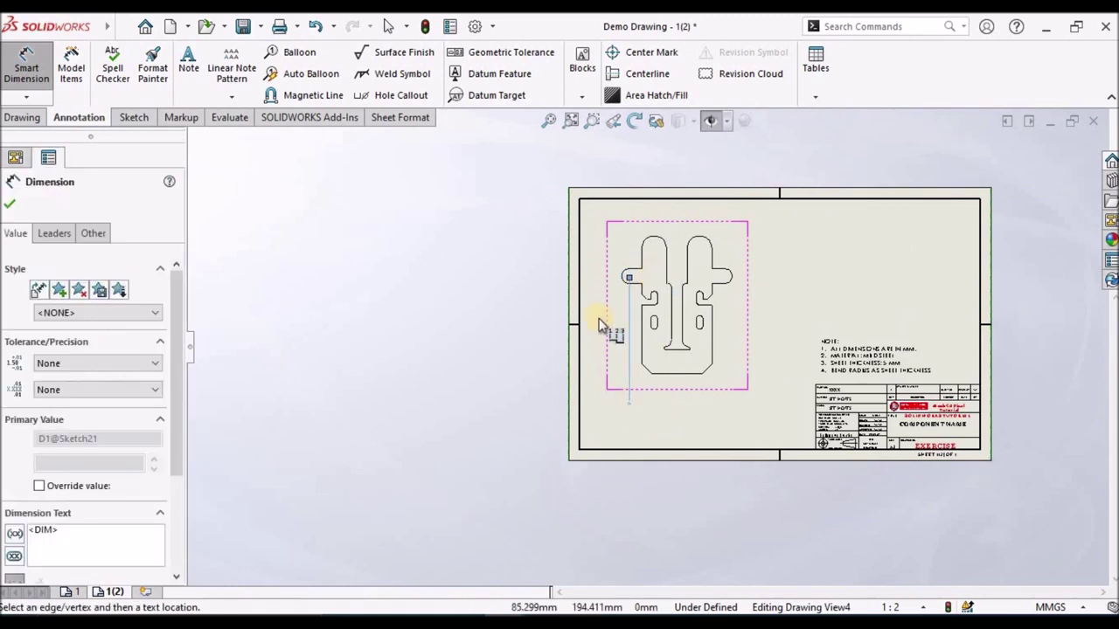
click(50, 234)
scroll(174, 499, down, 3)
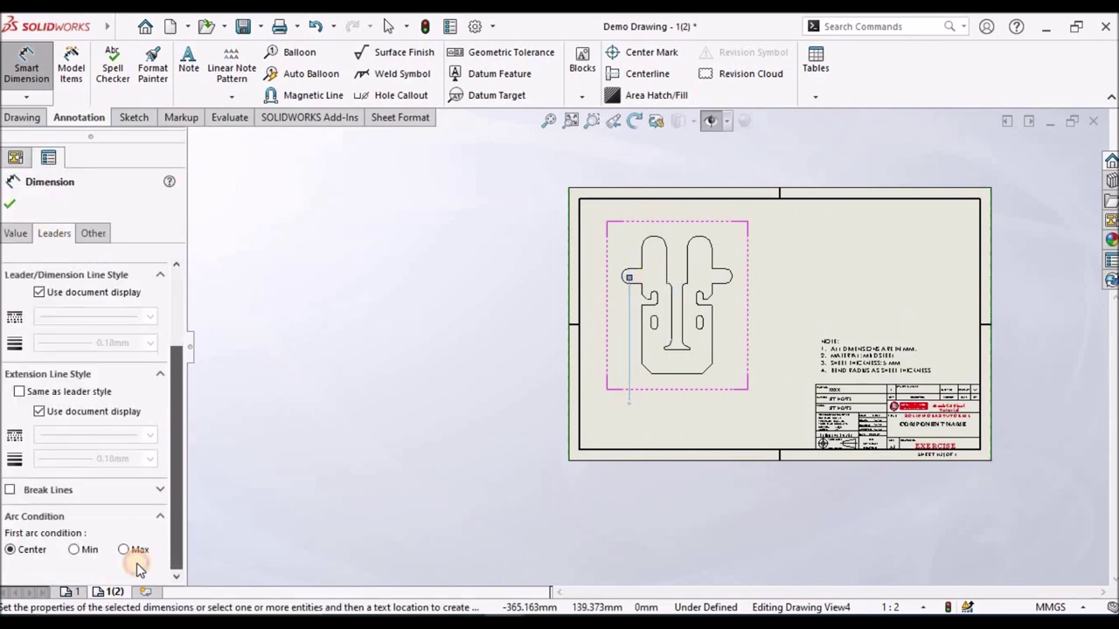
click(133, 549)
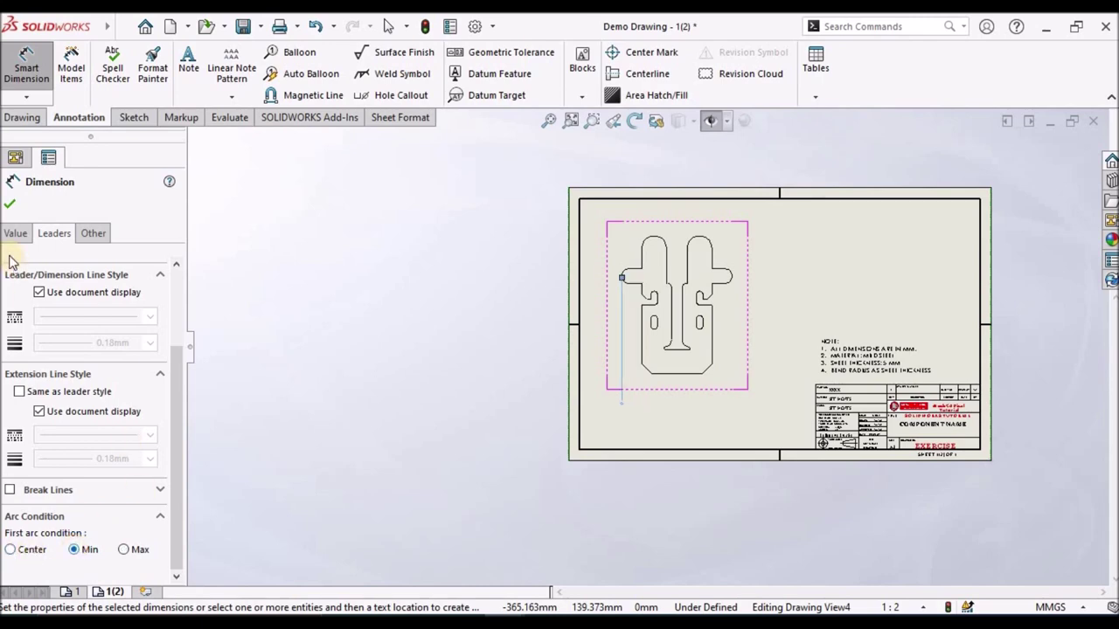
click(29, 207)
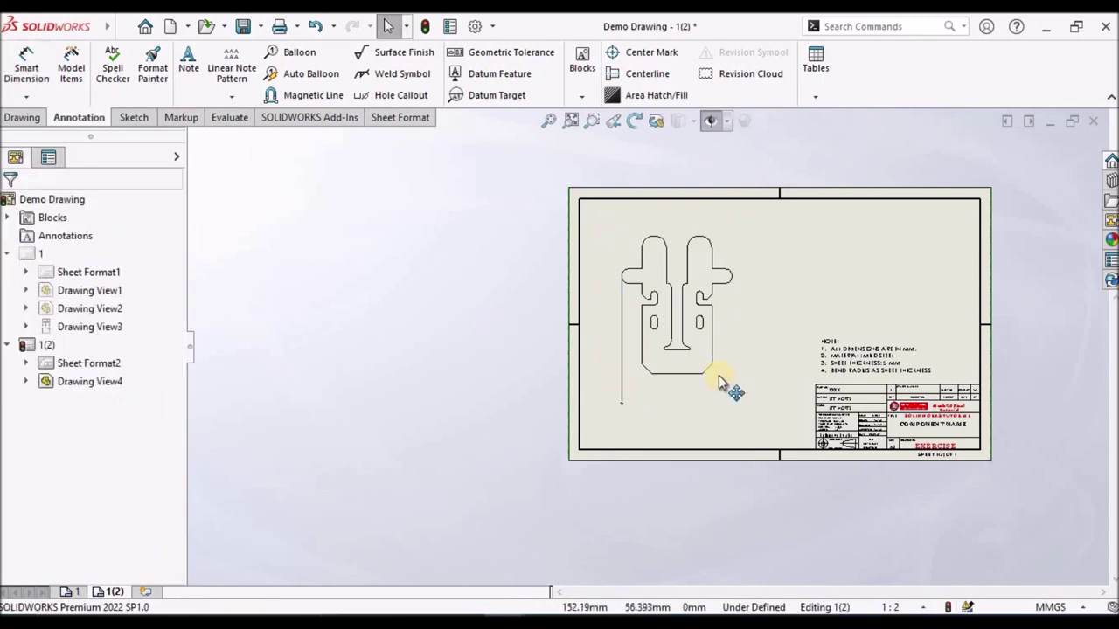
scroll(719, 376, down, 2)
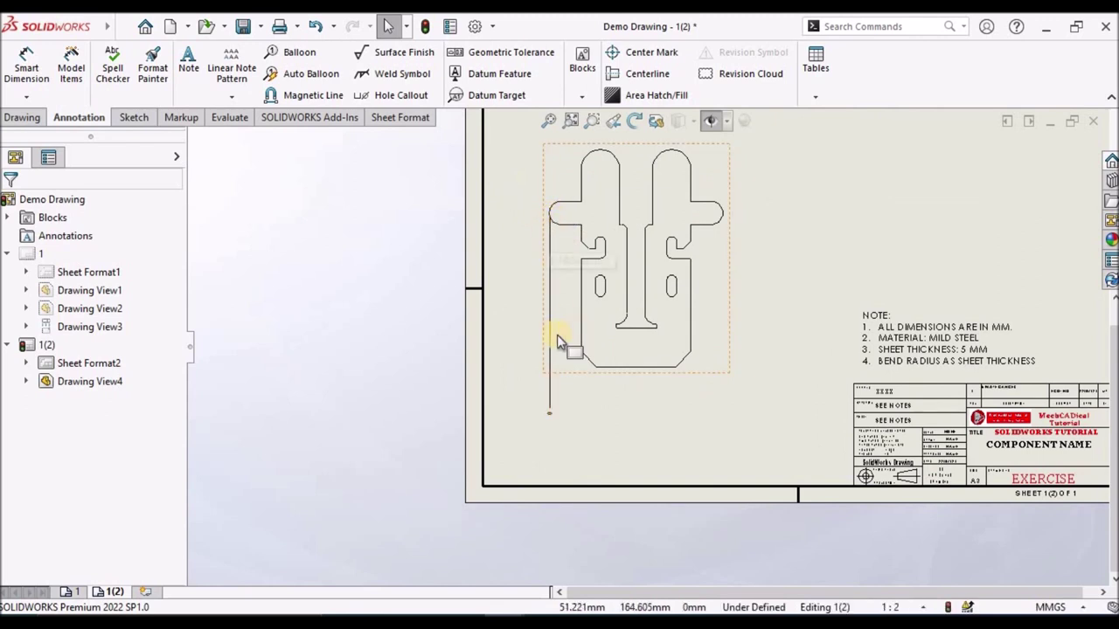
click(548, 407)
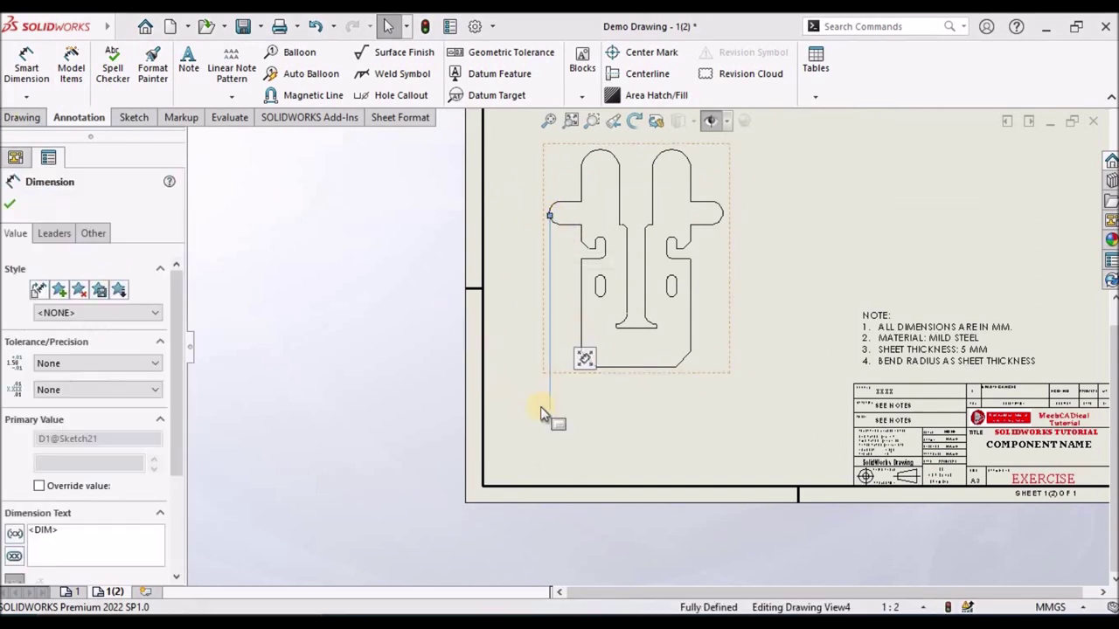
right_click(549, 408)
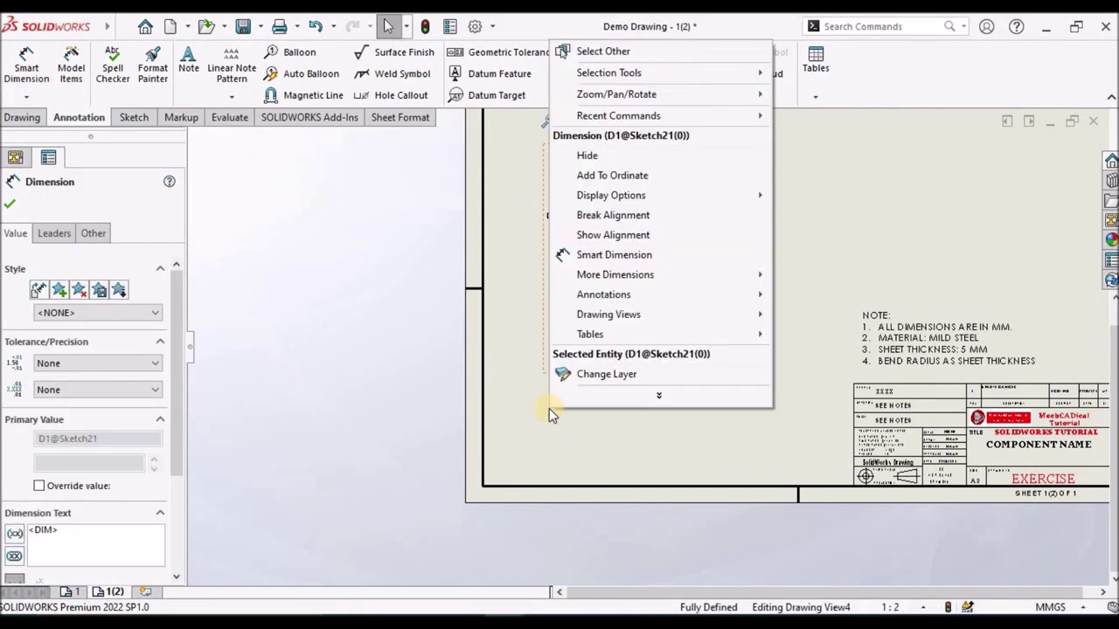
Add horizontal ordinates at each vertex, slot edge and chamfer corner across to the right flange
click(614, 176)
scroll(600, 367, down, 5)
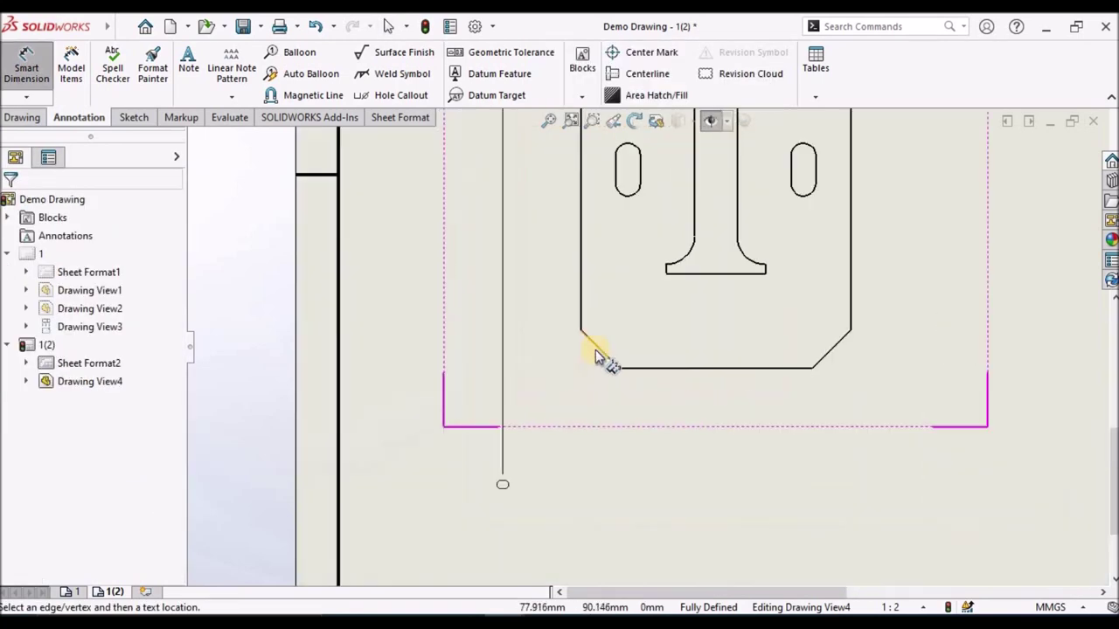
click(583, 330)
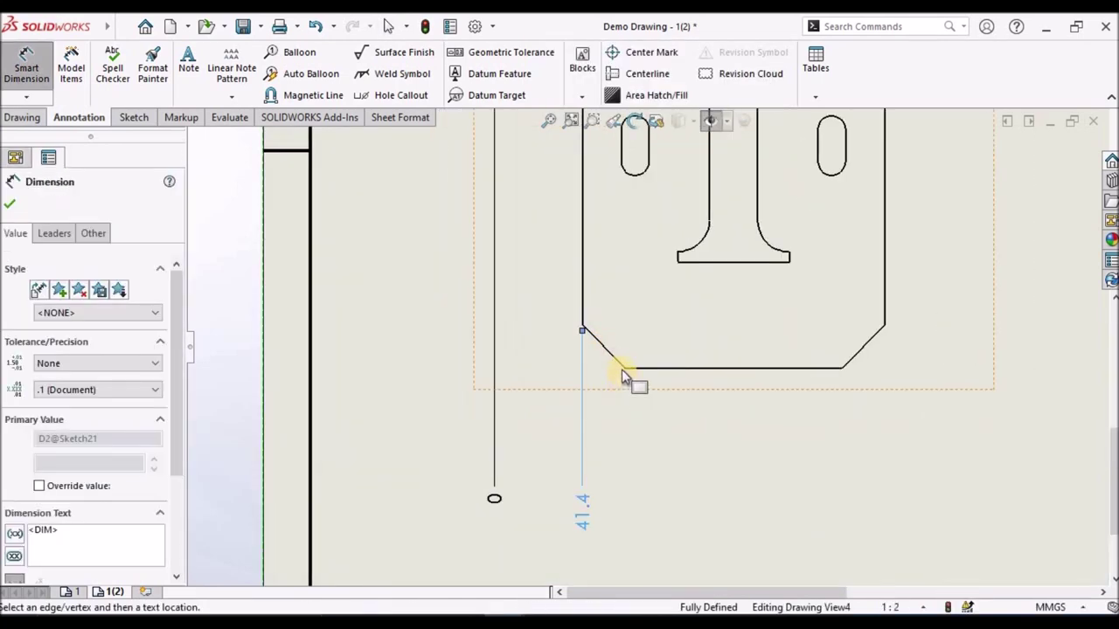
scroll(673, 346, up, 3)
scroll(665, 236, down, 2)
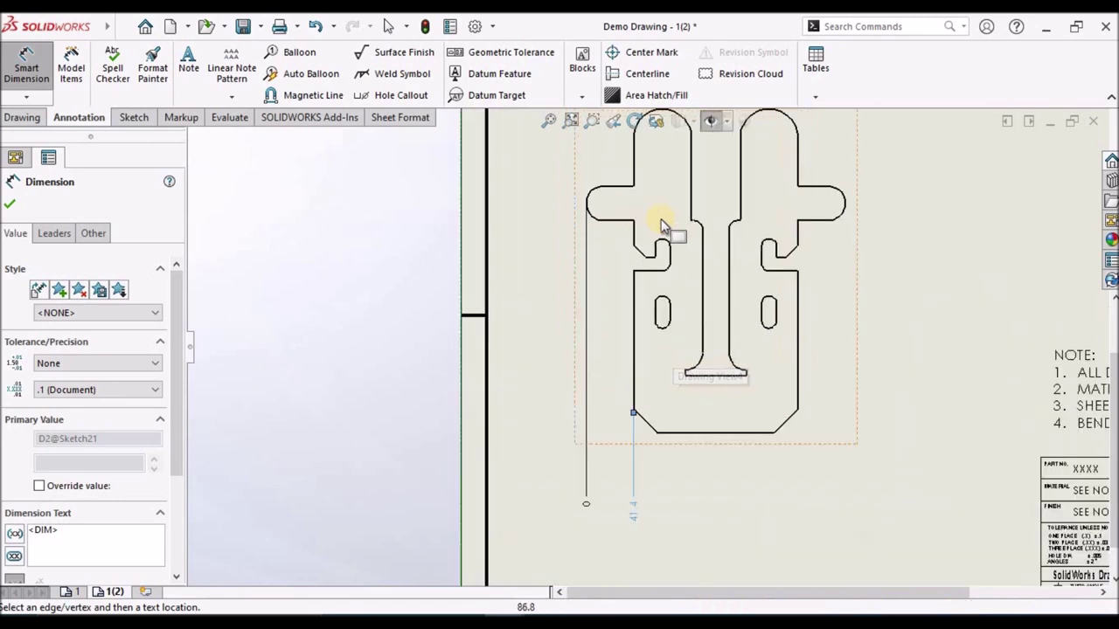
scroll(666, 301, down, 1)
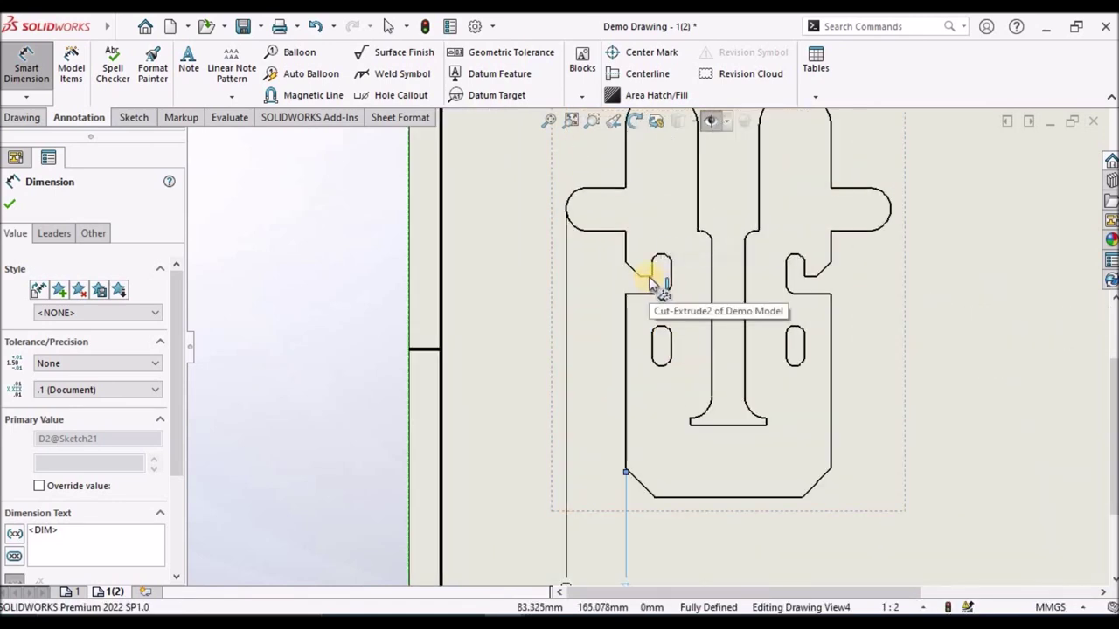
click(653, 277)
click(665, 364)
click(702, 381)
click(691, 426)
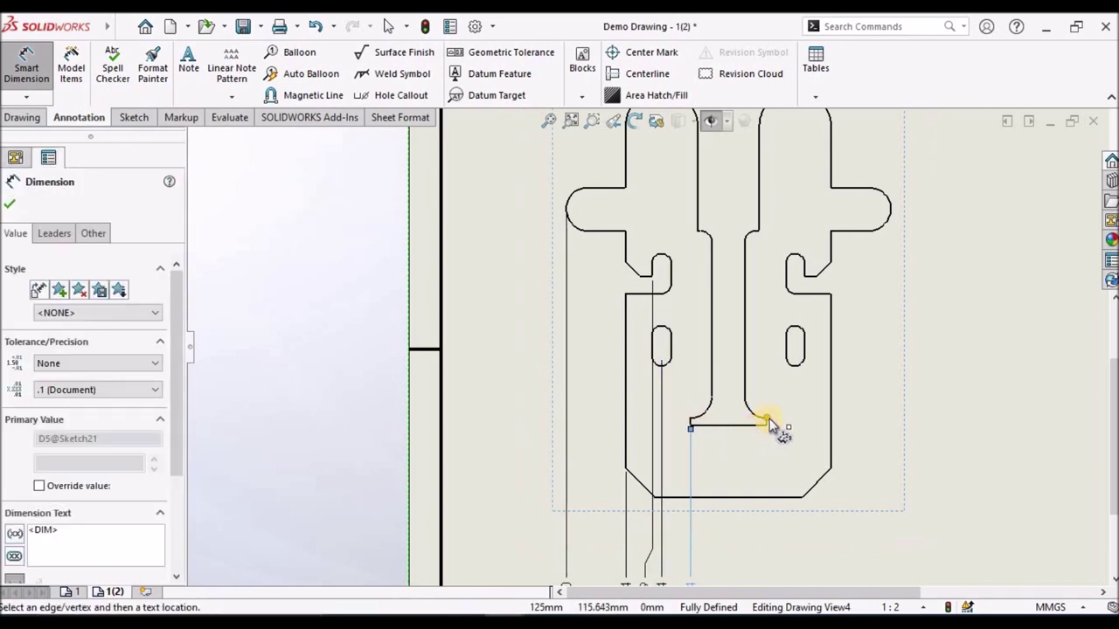
click(712, 401)
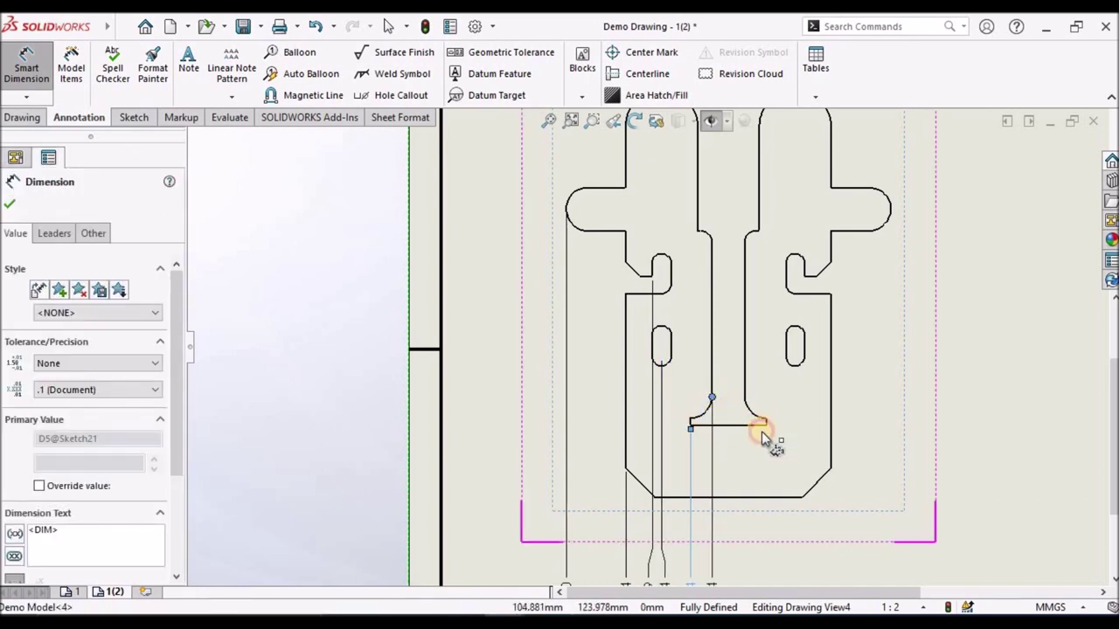
click(745, 402)
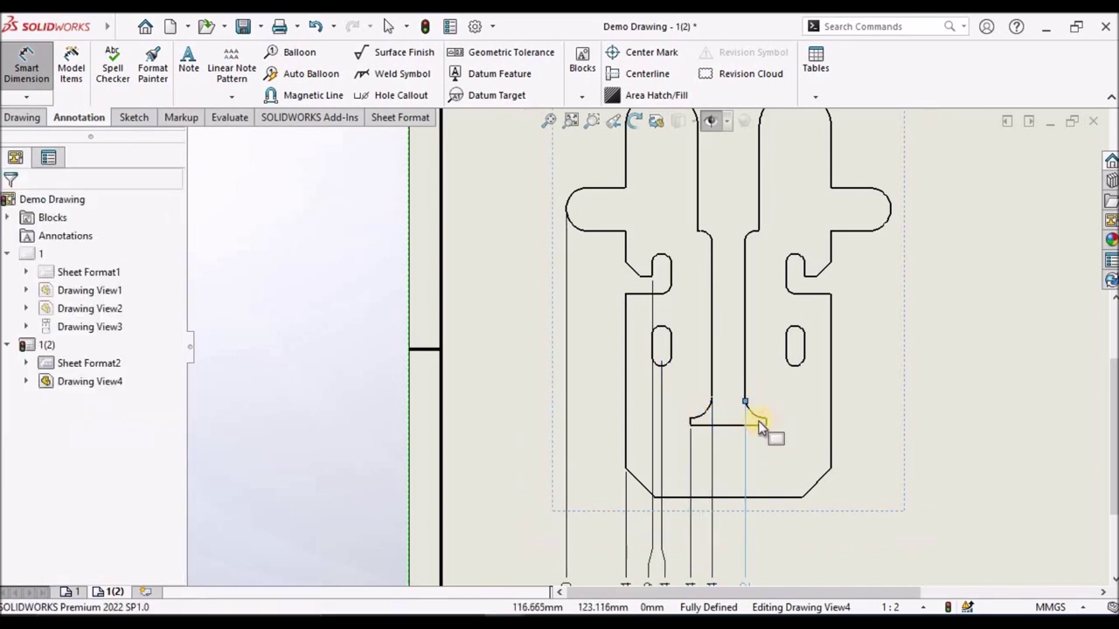
click(766, 425)
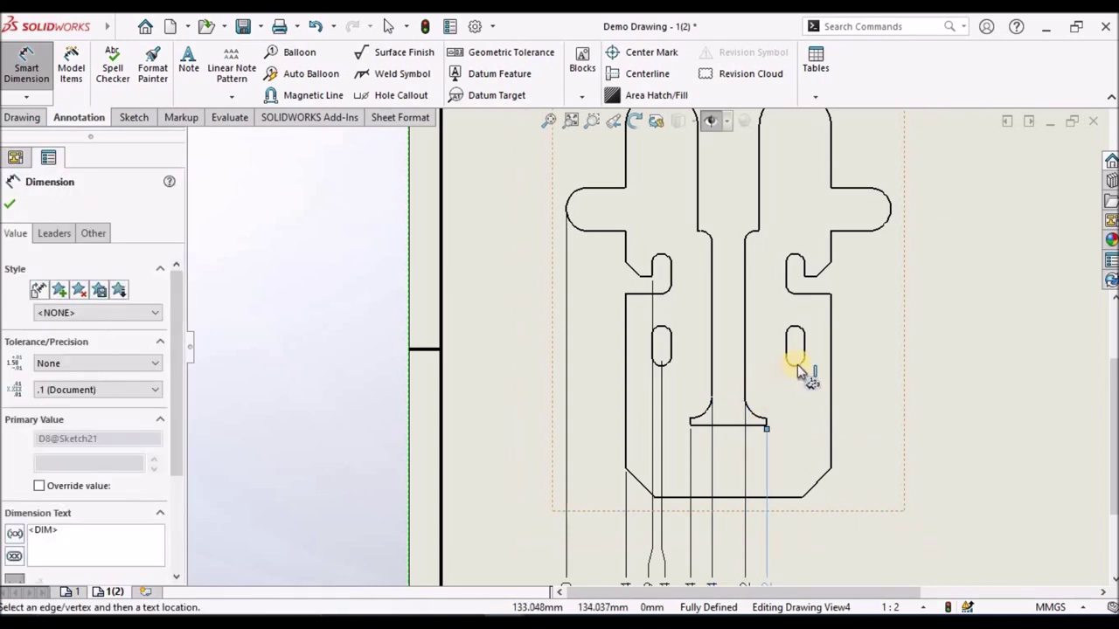
click(795, 361)
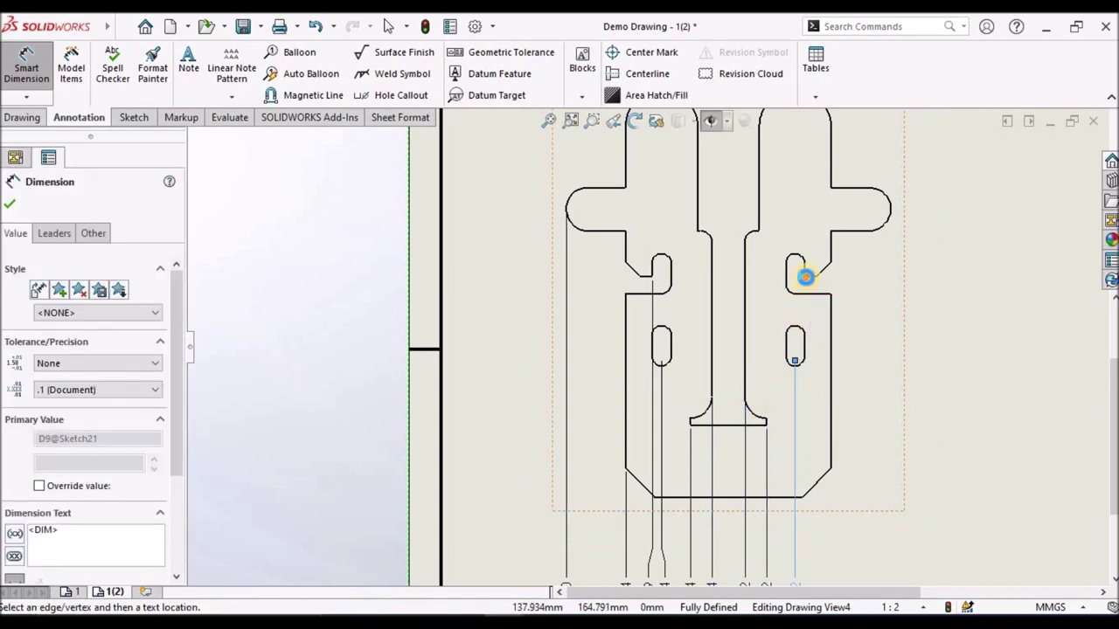
click(805, 277)
click(831, 471)
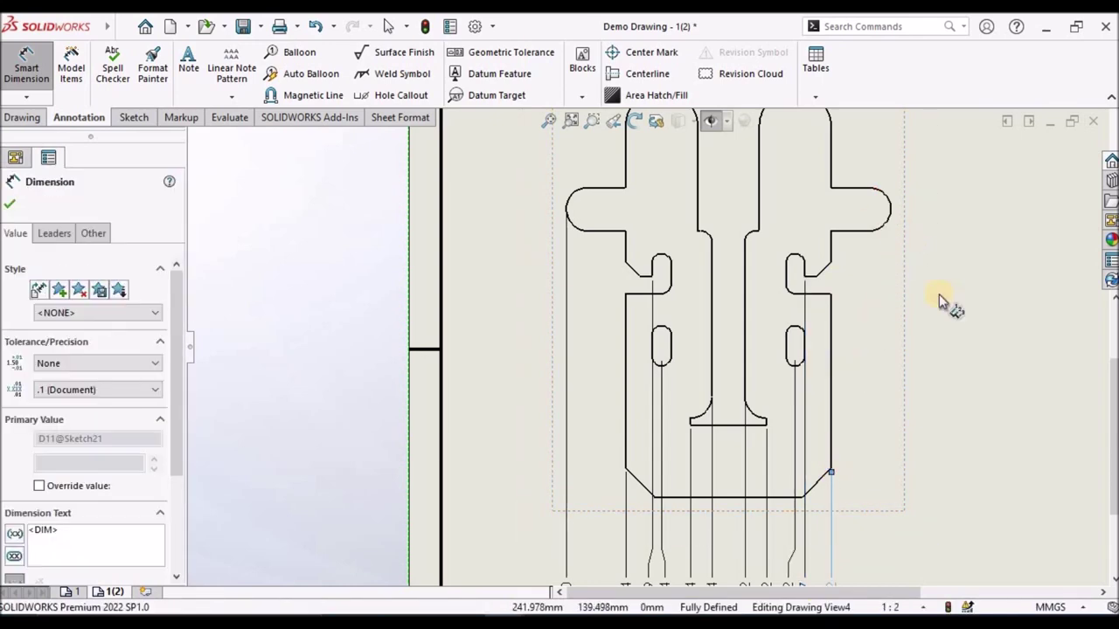
click(870, 214)
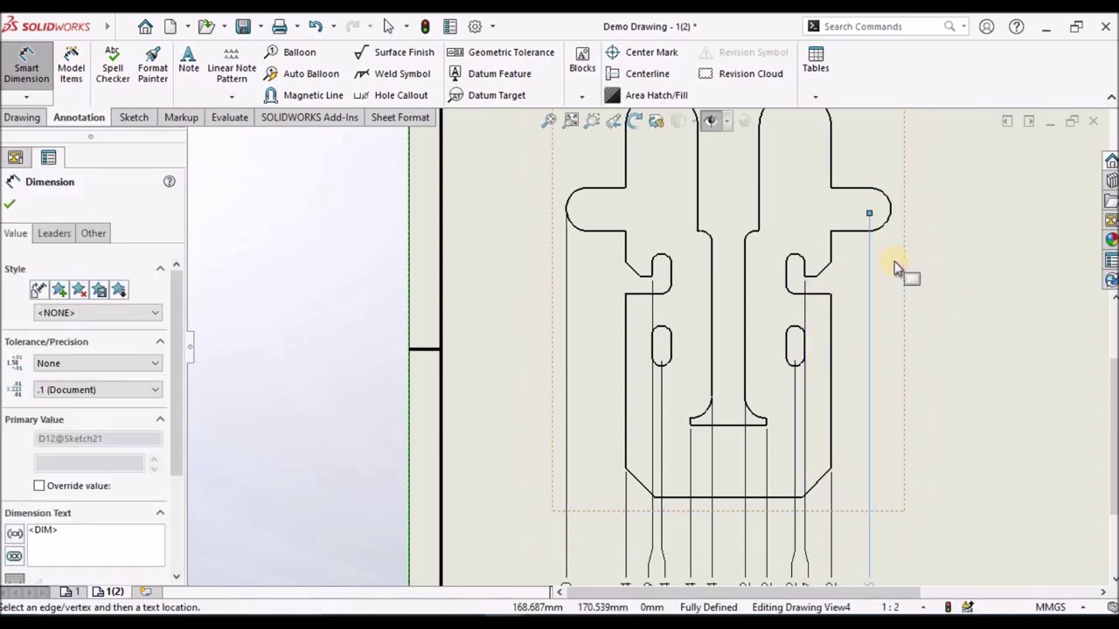
Set the right flange ordinate's Arc Condition to Max so it reads 225.6, and finish
key(z)
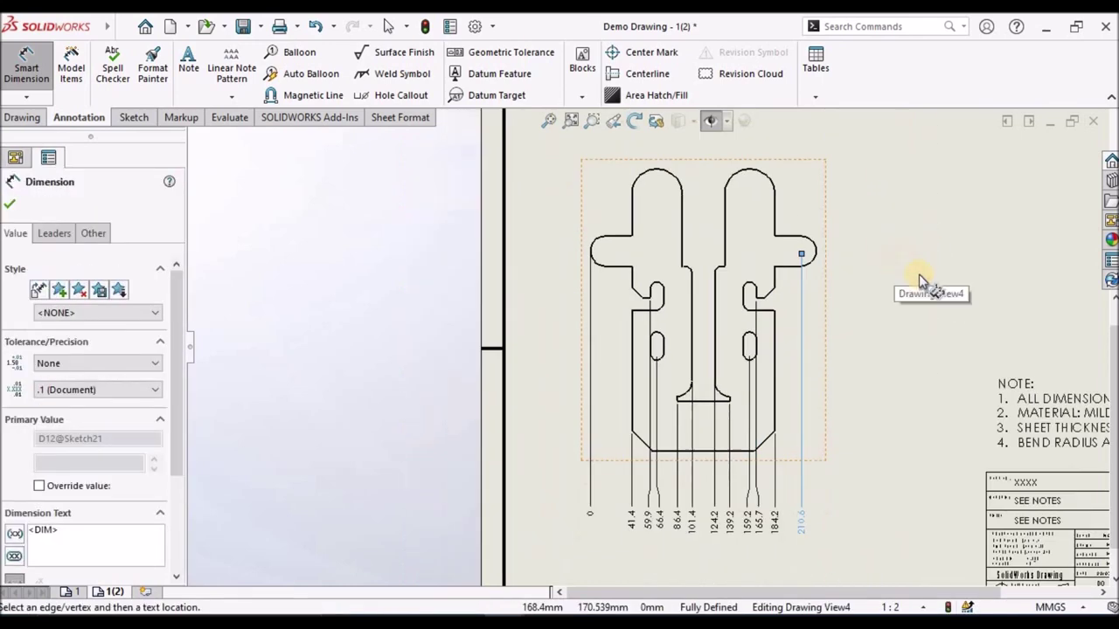
click(53, 233)
drag(175, 499, 167, 588)
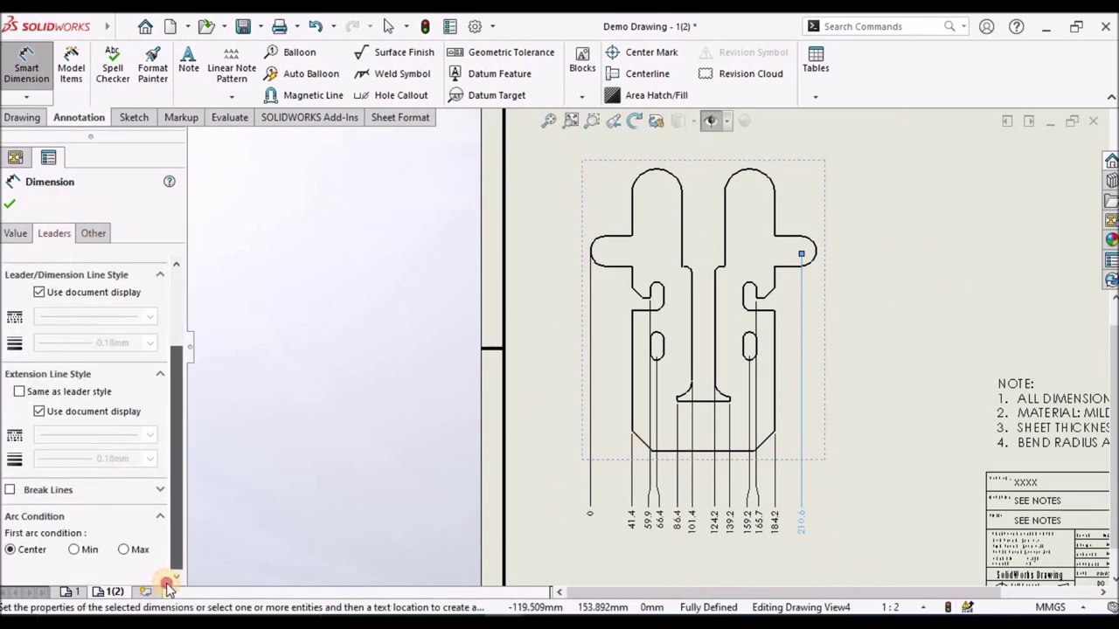
click(123, 549)
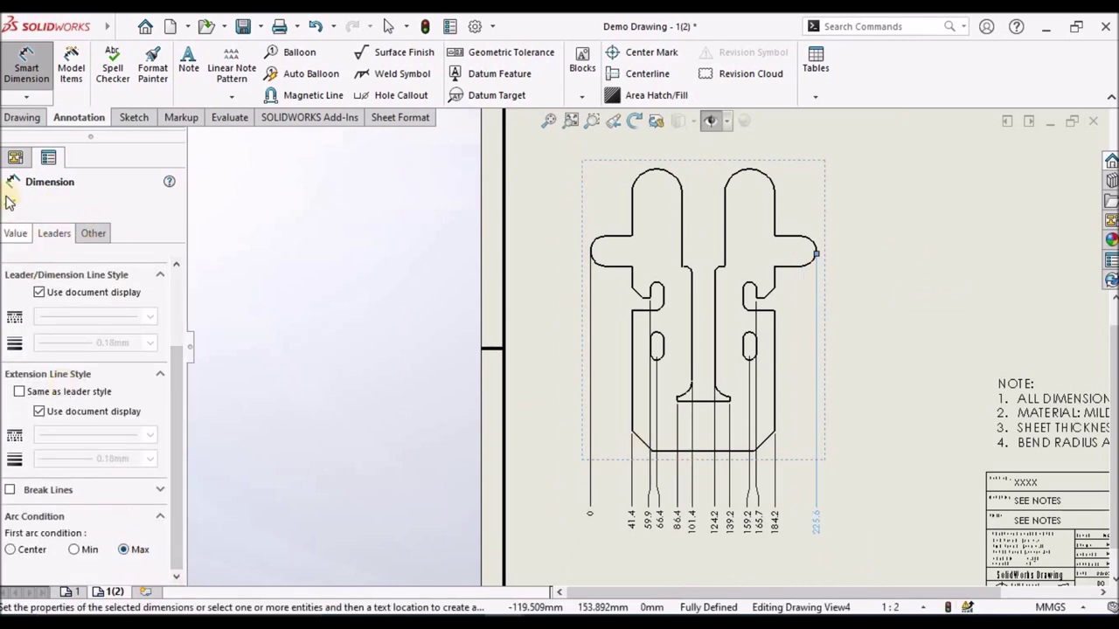
key(Escape)
click(935, 266)
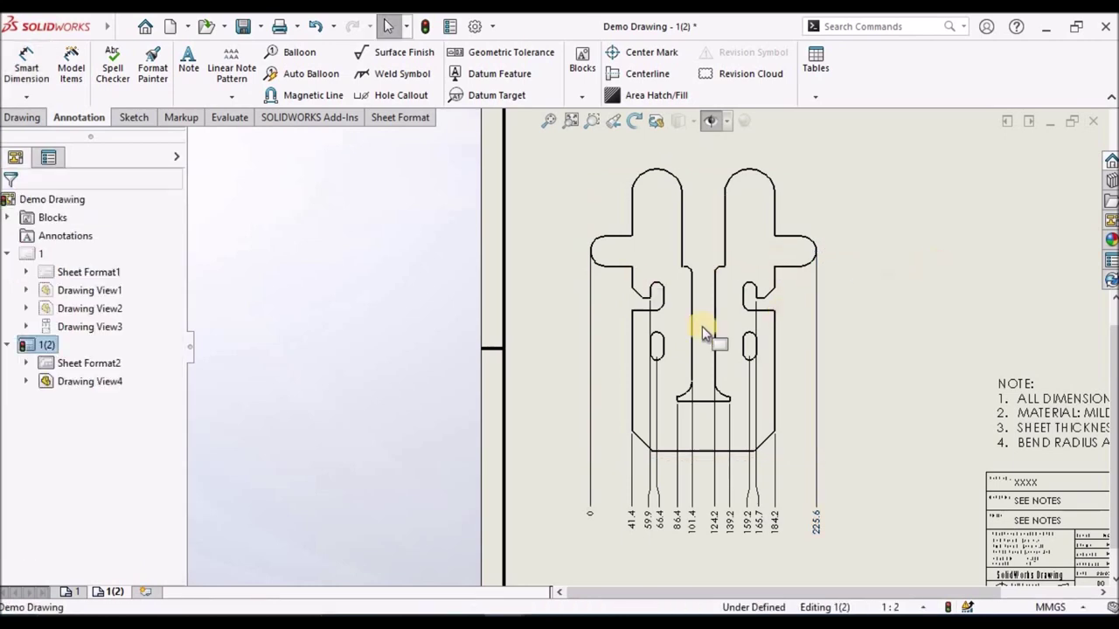
scroll(699, 348, down, 2)
scroll(673, 428, up, 4)
scroll(713, 341, down, 3)
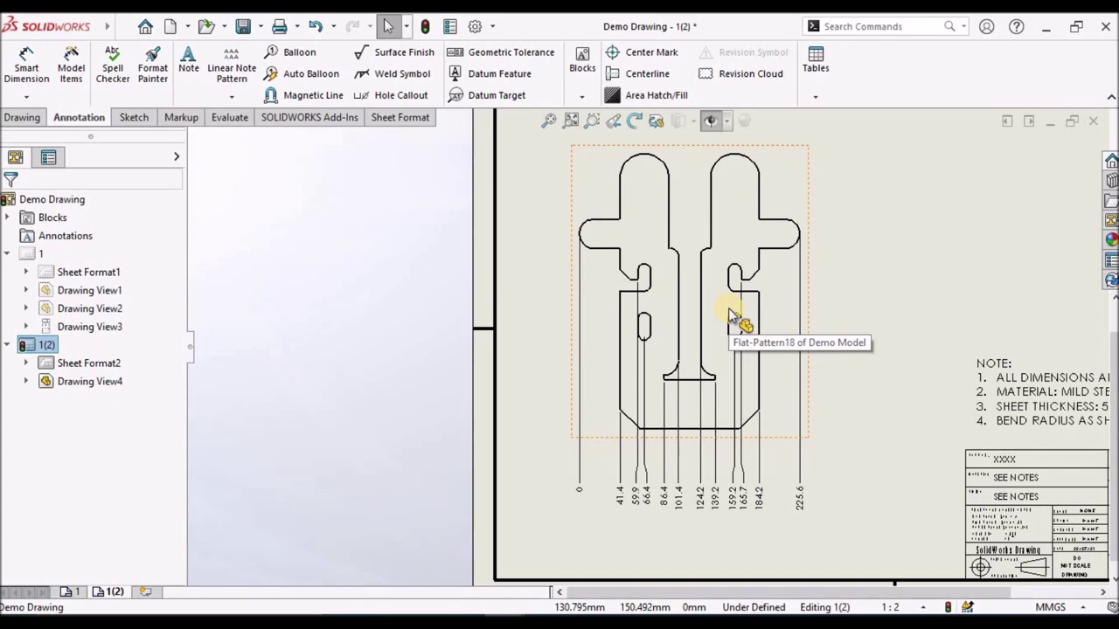
scroll(686, 185, up, 3)
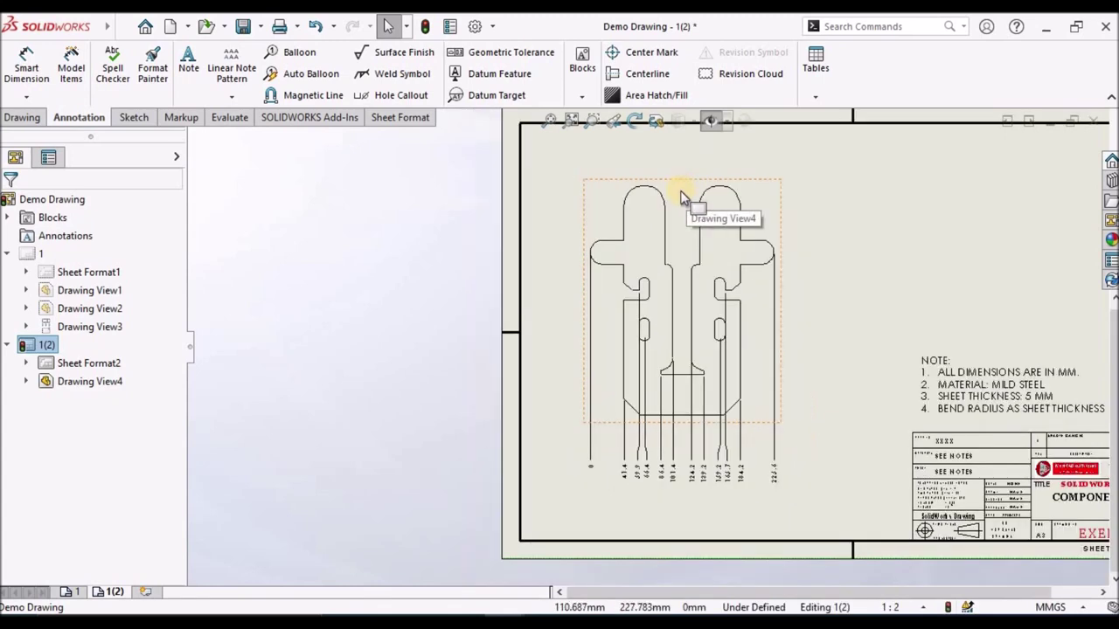
scroll(682, 191, down, 3)
scroll(682, 197, down, 1)
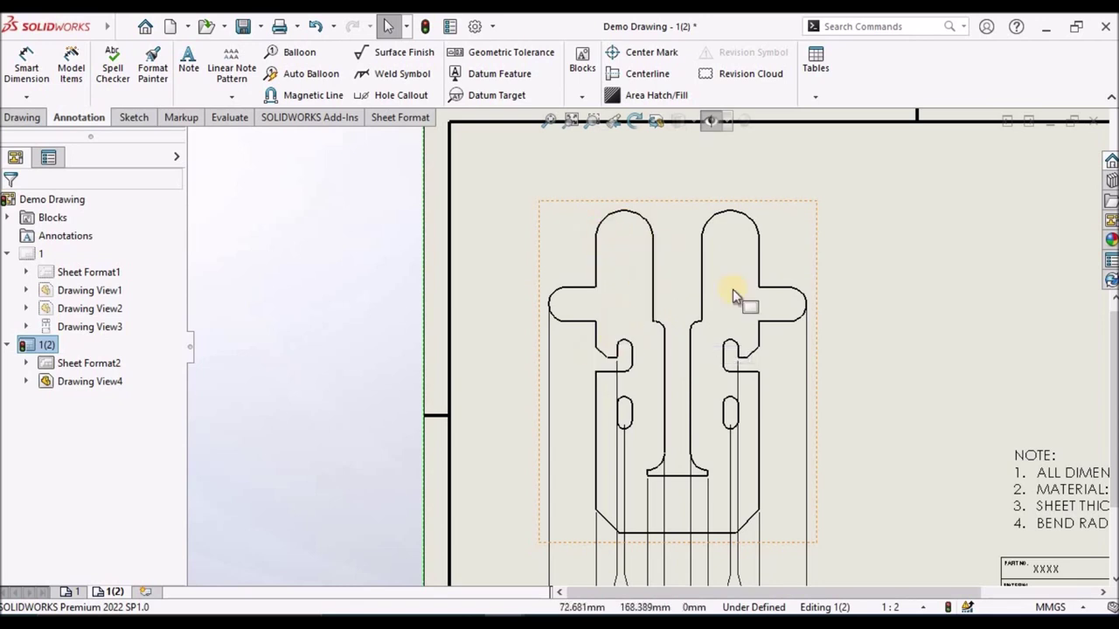
Start a top-row horizontal ordinate with zero at the left flange arc's leftmost edge, above the part
click(25, 100)
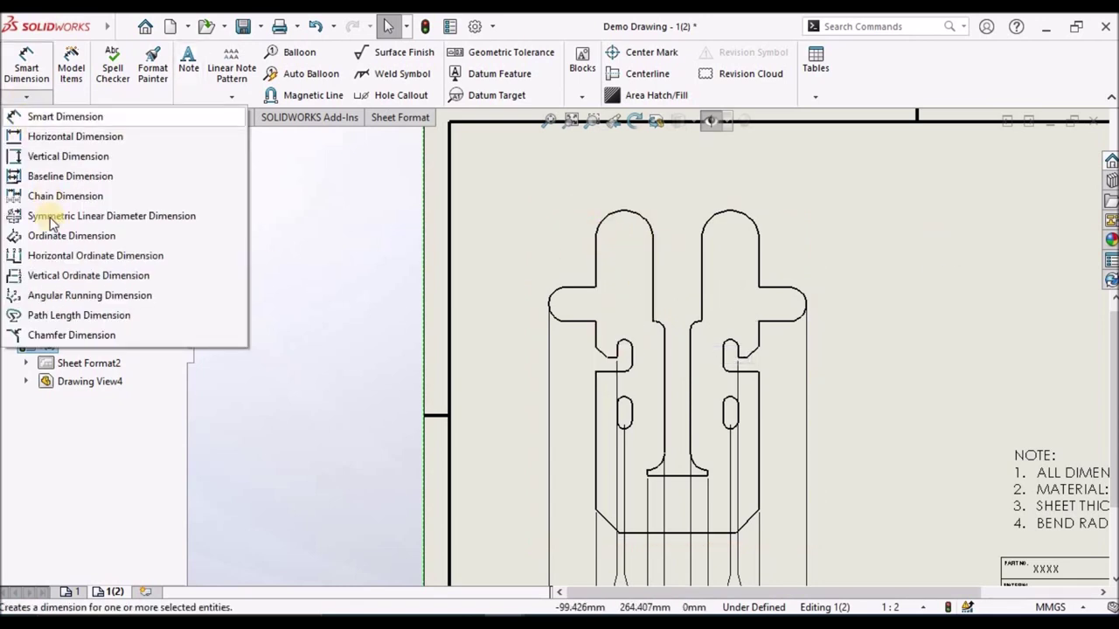
click(51, 259)
scroll(560, 312, down, 1)
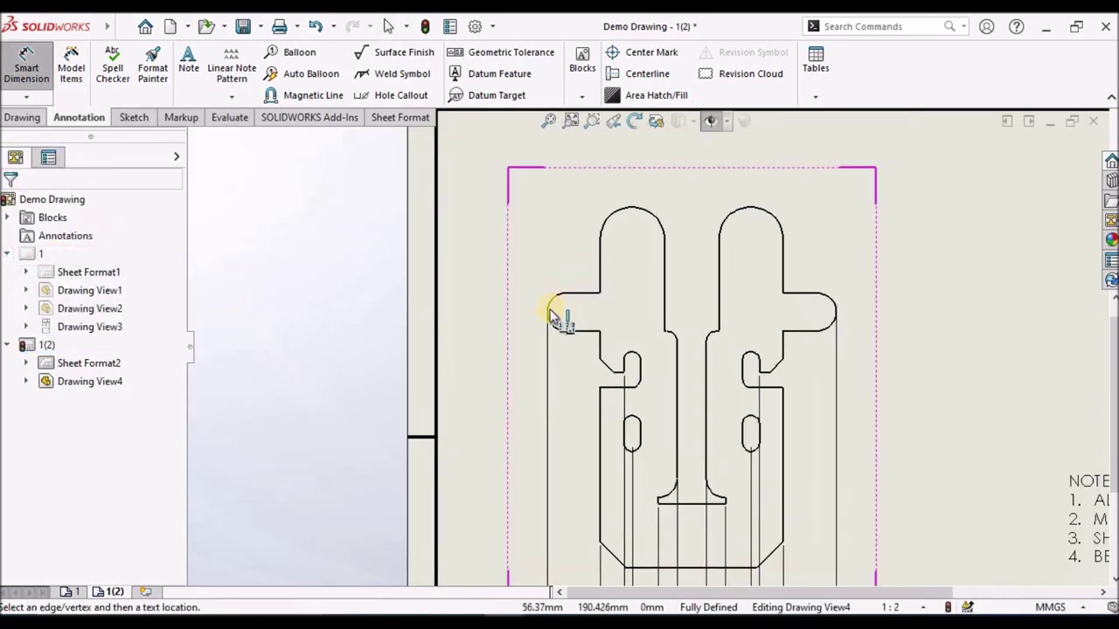
click(550, 309)
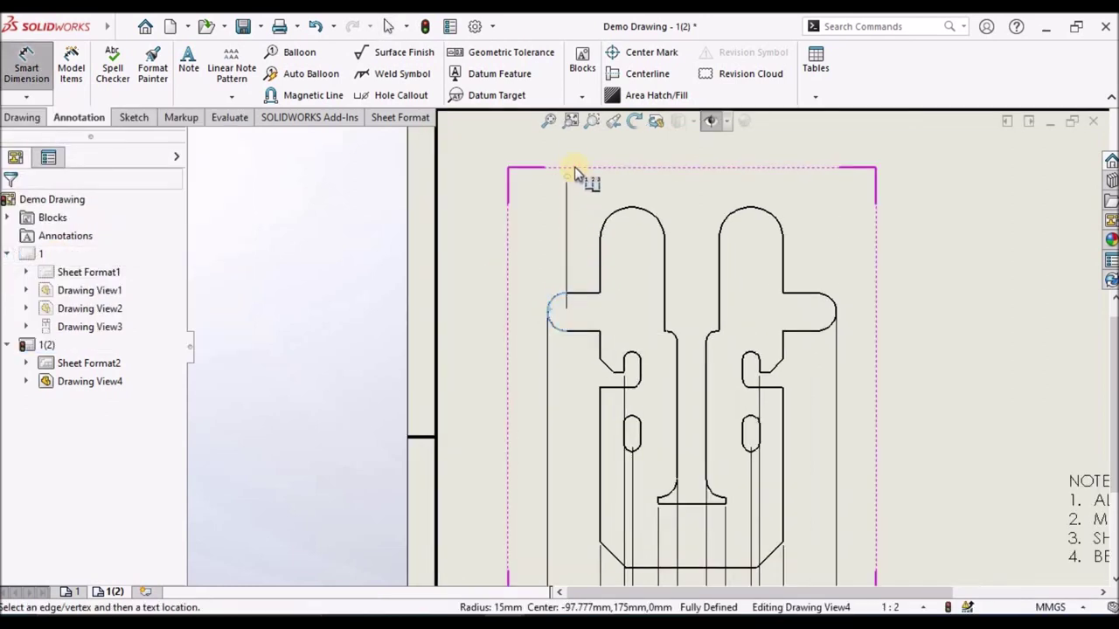
scroll(577, 214, up, 3)
scroll(612, 262, down, 2)
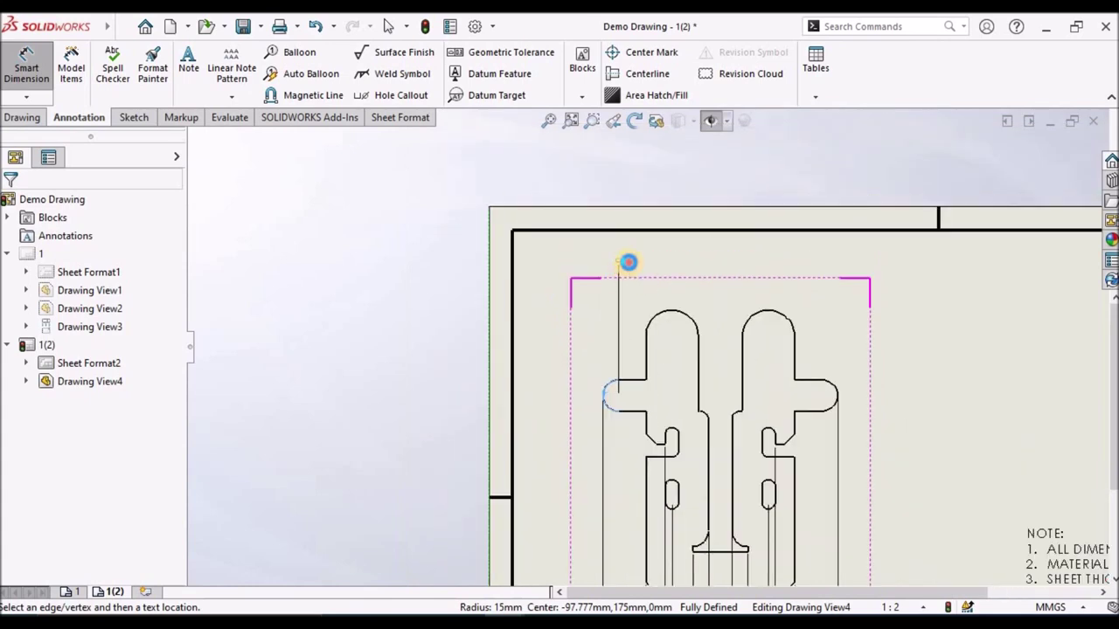
click(629, 265)
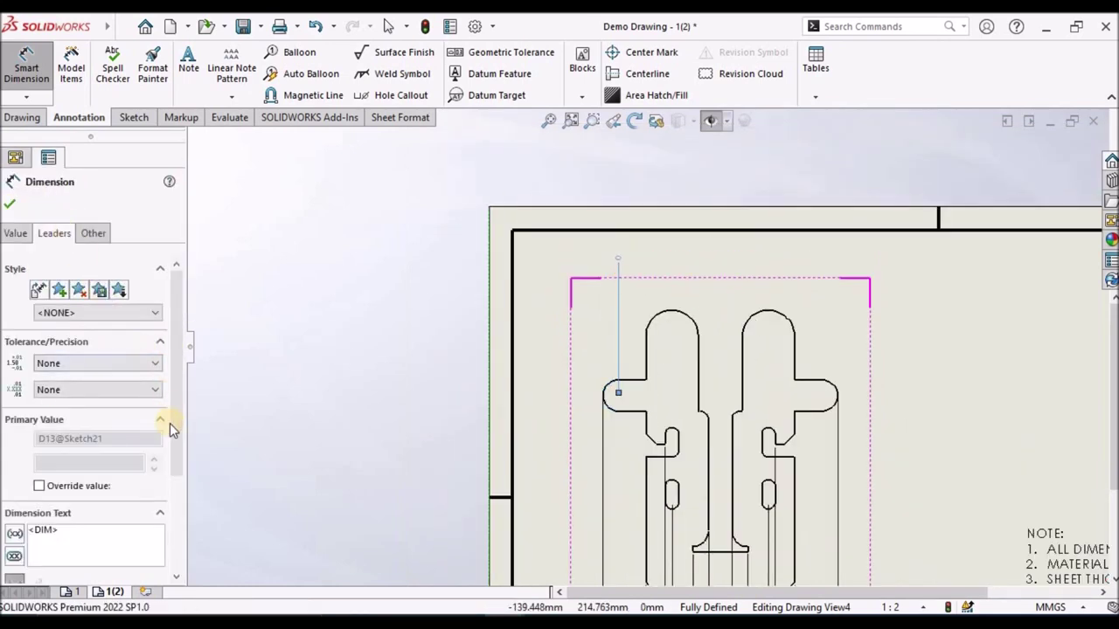
scroll(179, 441, down, 5)
click(77, 550)
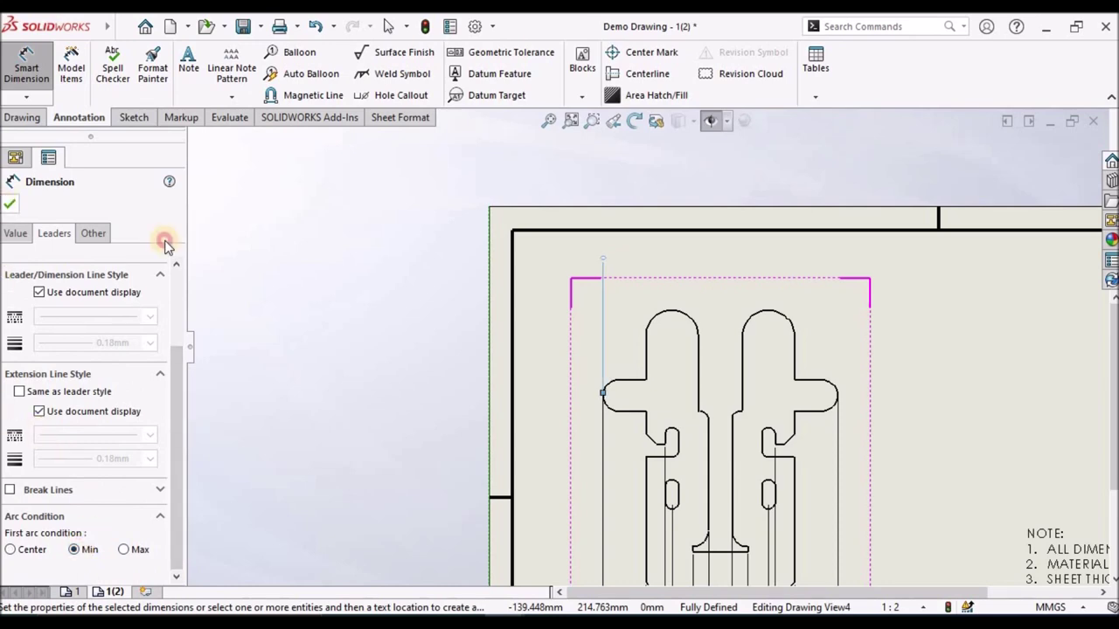
click(9, 202)
key(z)
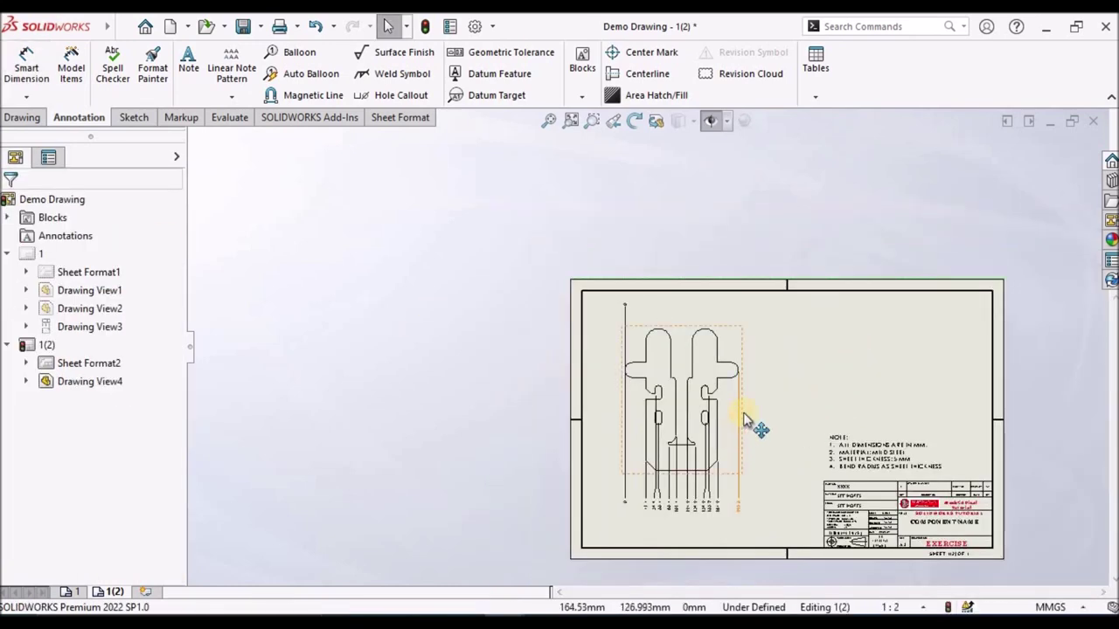
scroll(739, 434, down, 1)
scroll(623, 292, down, 2)
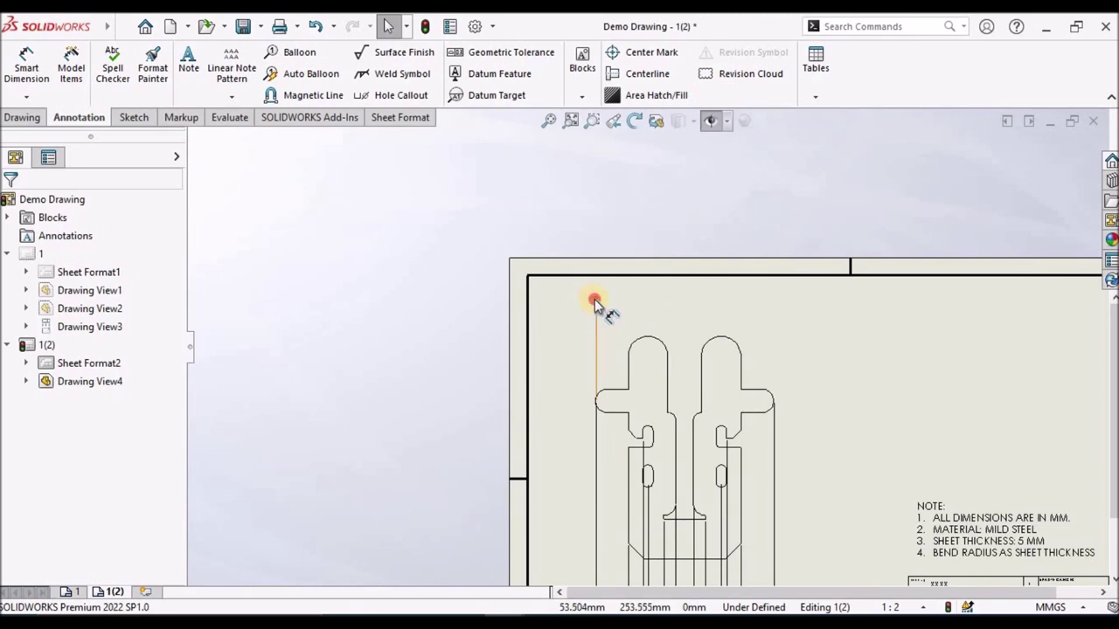
Add top-row ordinates 41.4, 91.4, 134.2 and 184.2 at the lobe edges
click(595, 300)
right_click(594, 299)
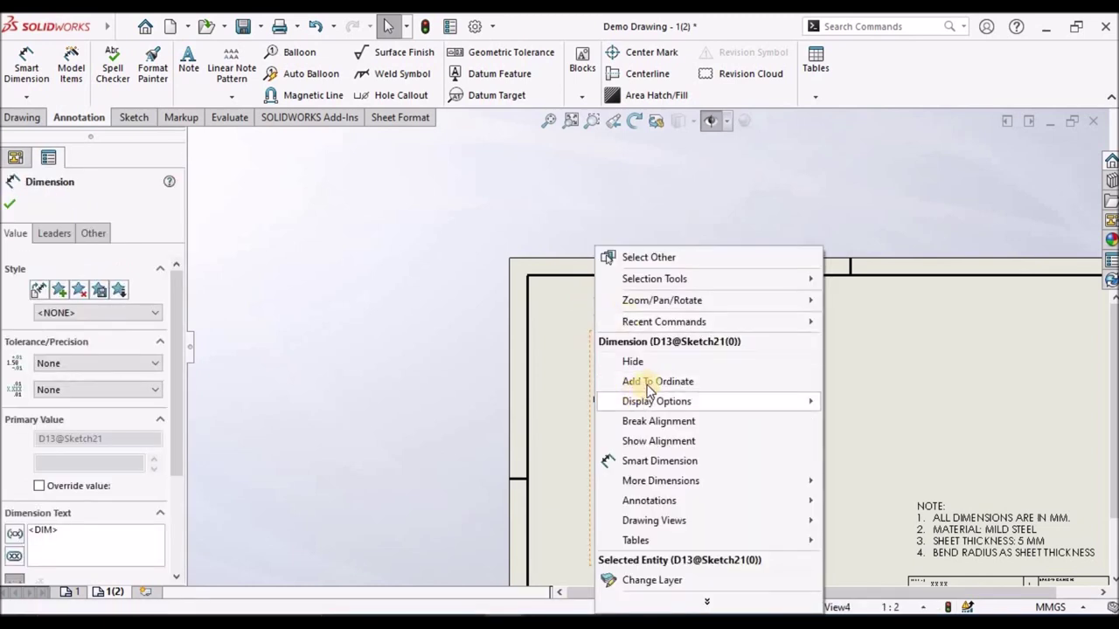
click(649, 385)
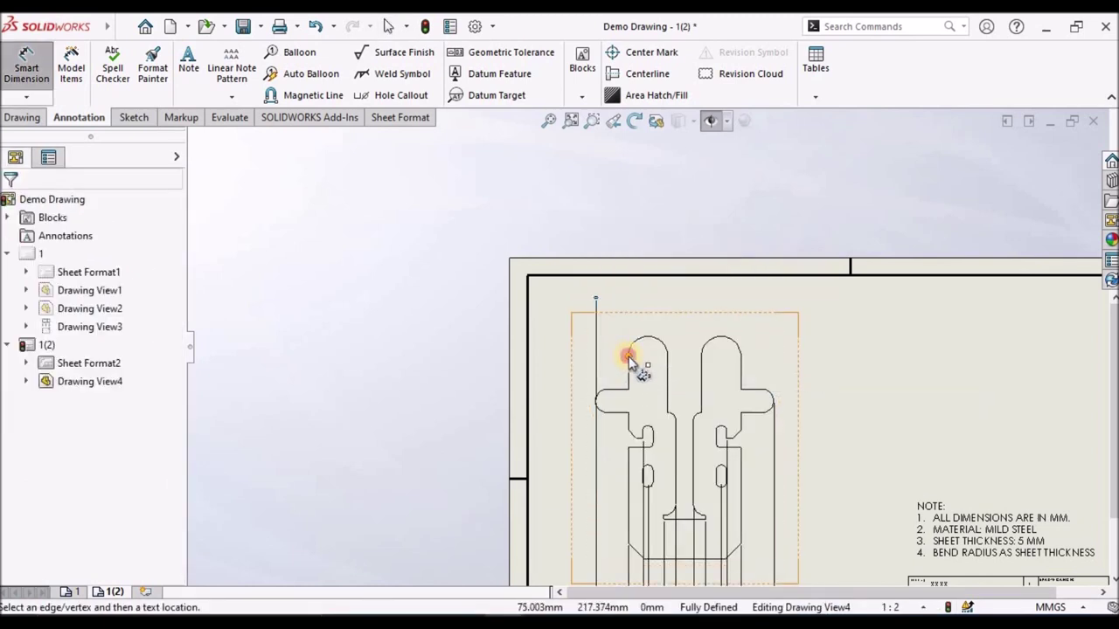
click(627, 356)
click(669, 355)
click(702, 355)
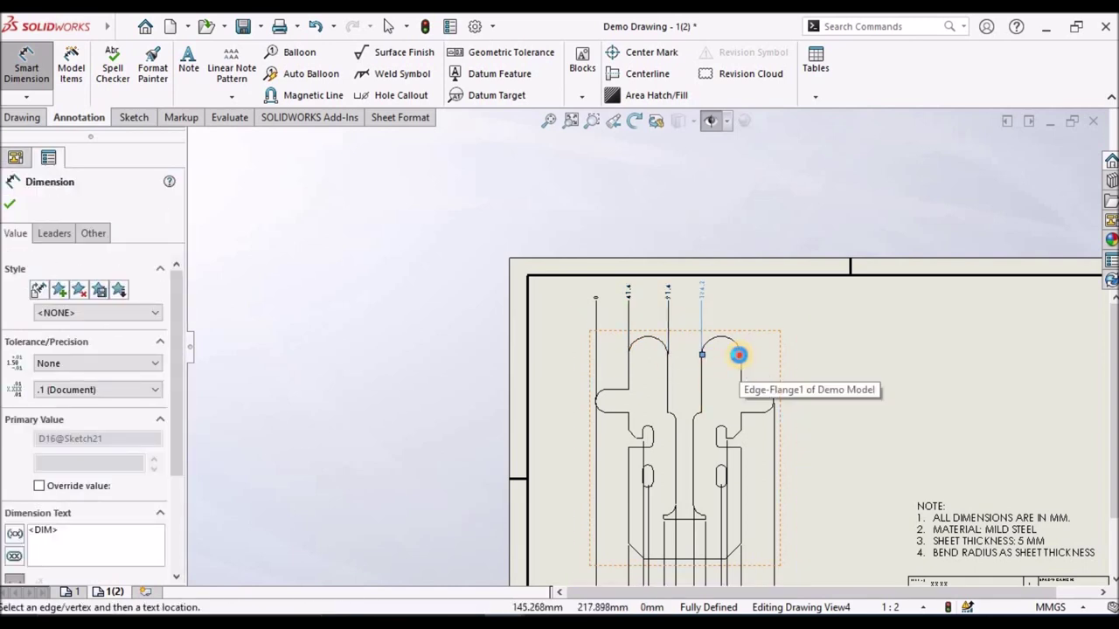
click(739, 354)
Add 174.2 and 51.4 ordinates at the notch corners and position their text
scroll(717, 345, down, 2)
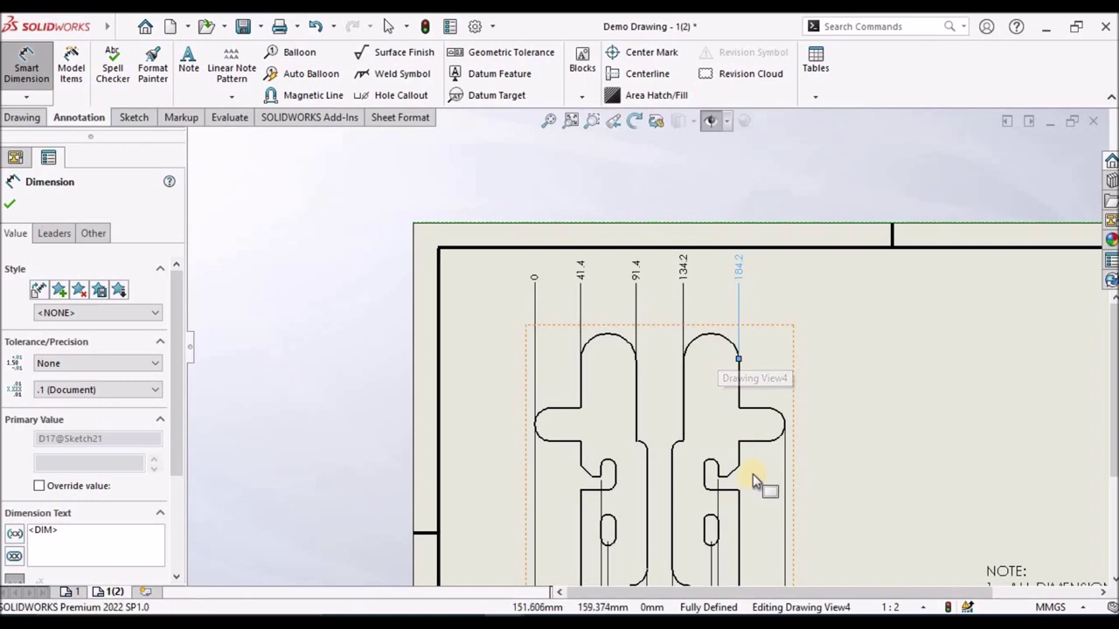
click(727, 473)
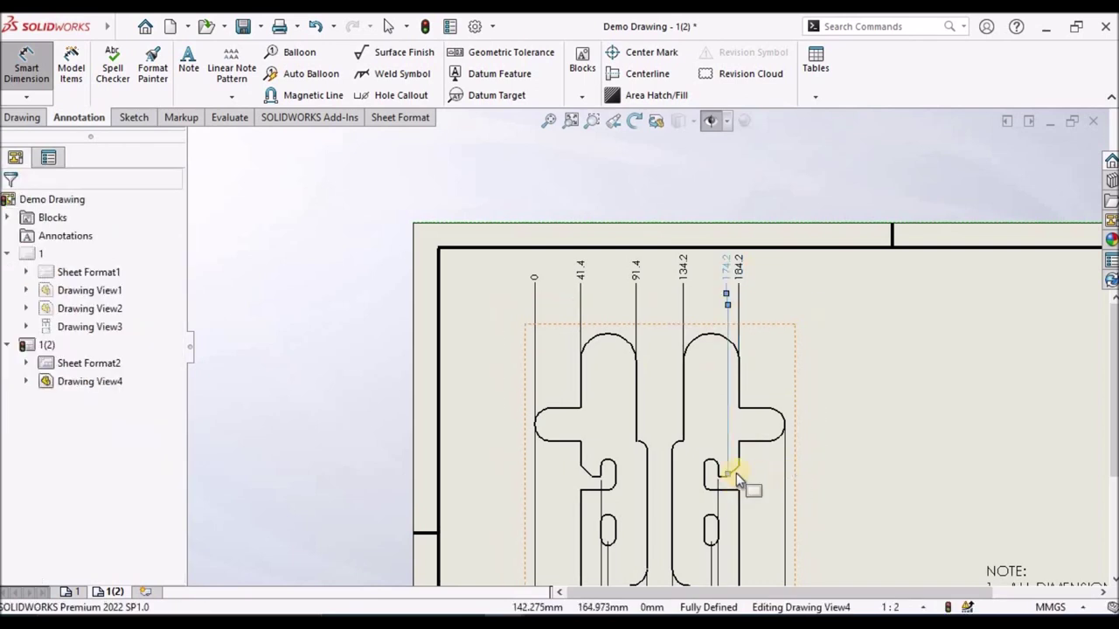
click(593, 480)
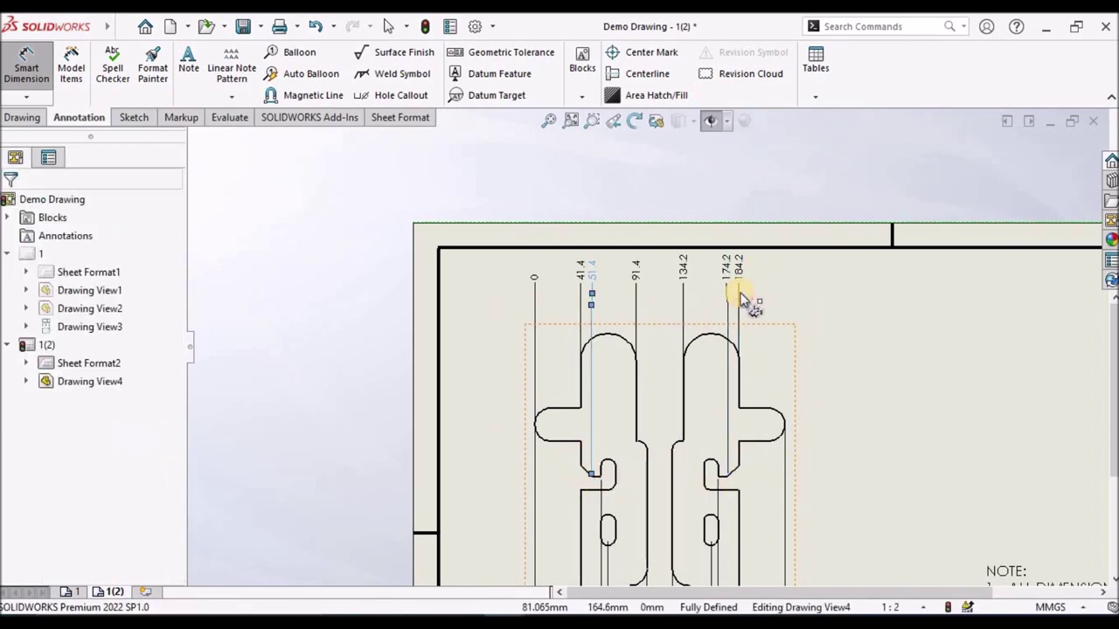
scroll(603, 291, down, 2)
click(615, 288)
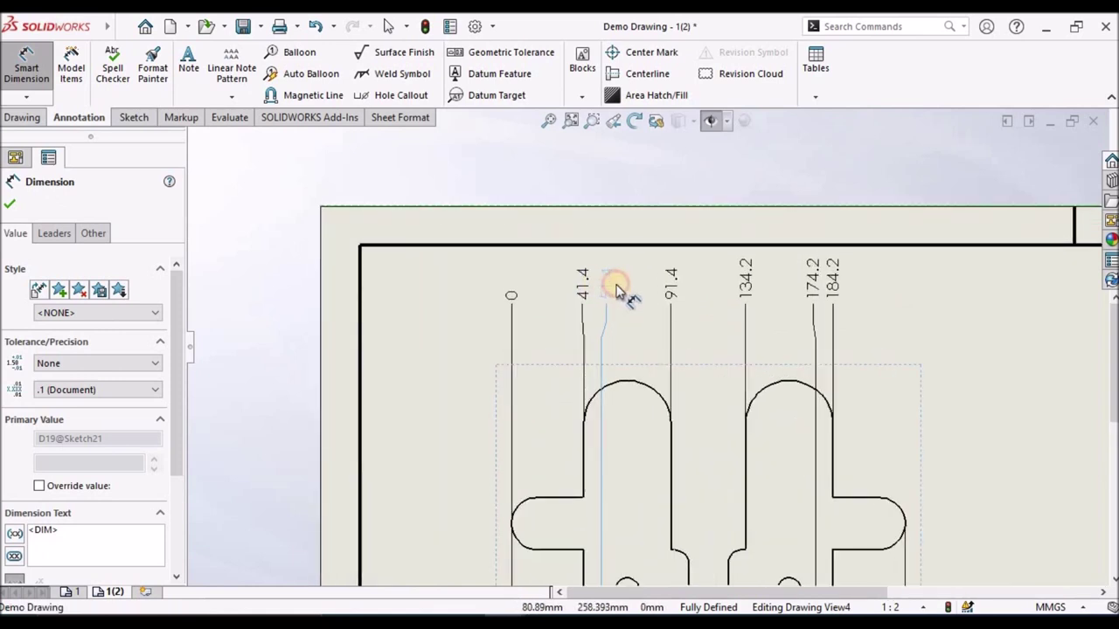
drag(816, 283, 781, 288)
Hide the top row's 0 ordinate dimension
click(513, 318)
click(981, 342)
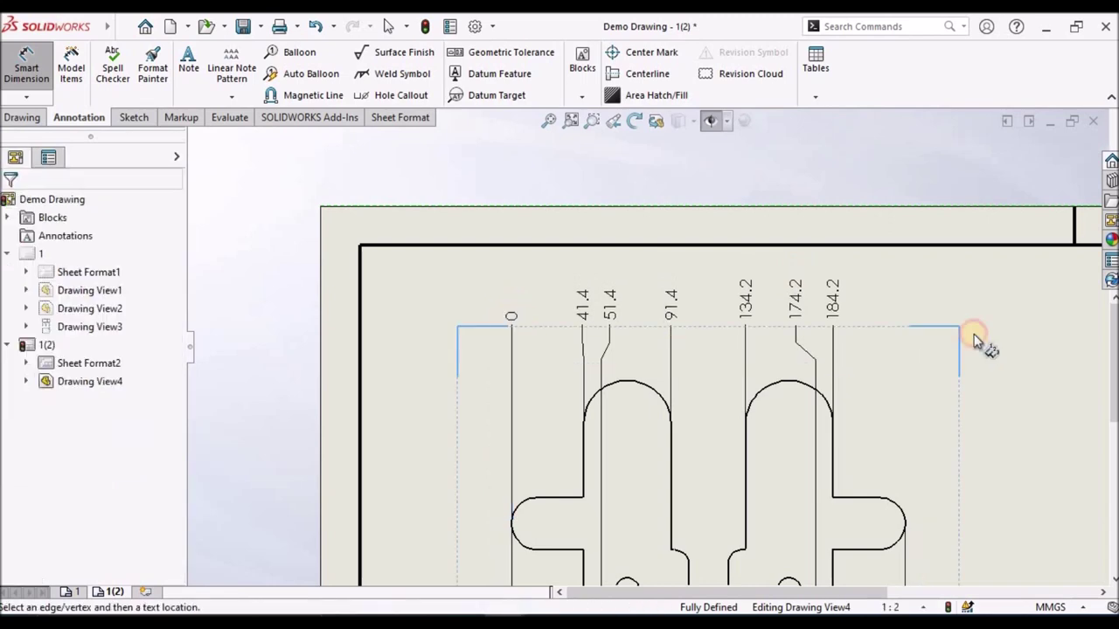
scroll(656, 344, up, 5)
scroll(515, 264, down, 3)
right_click(474, 219)
click(499, 265)
scroll(581, 332, down, 2)
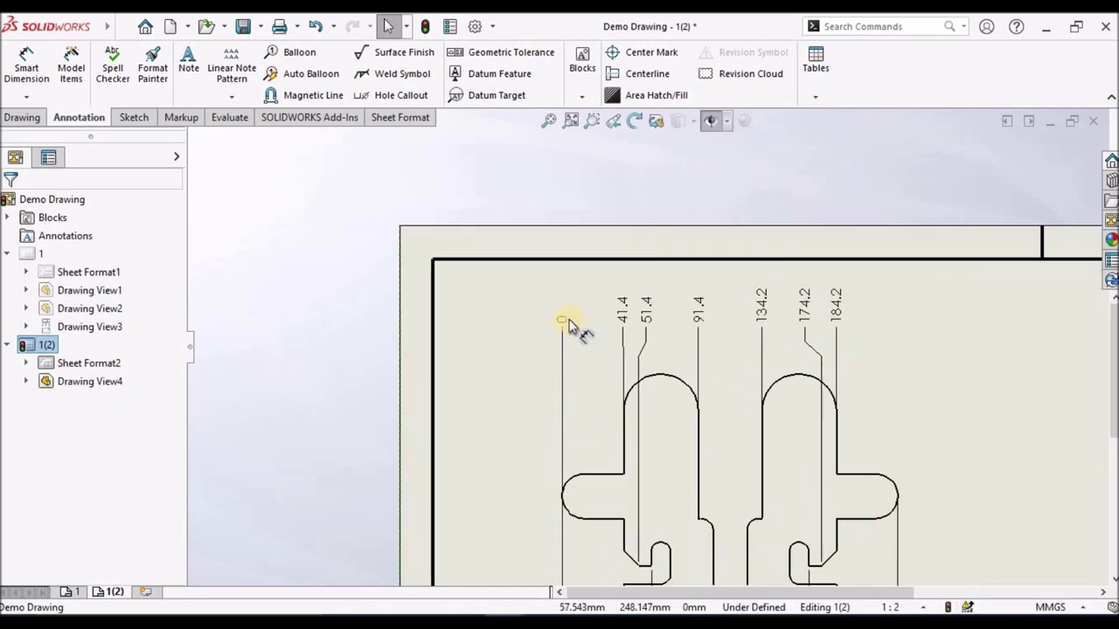
click(564, 321)
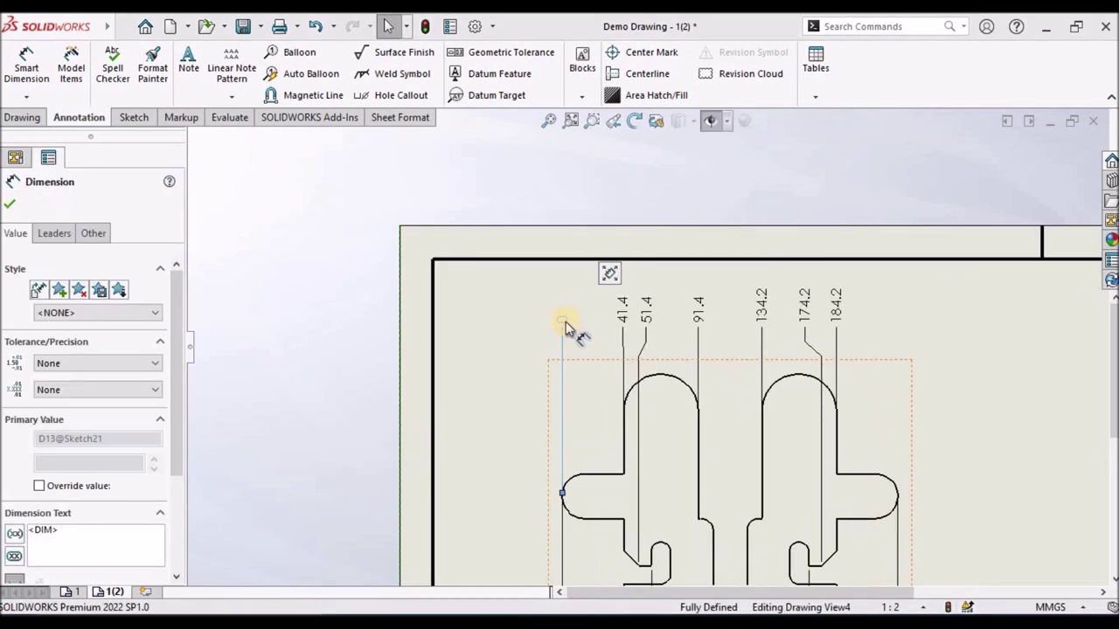
right_click(565, 324)
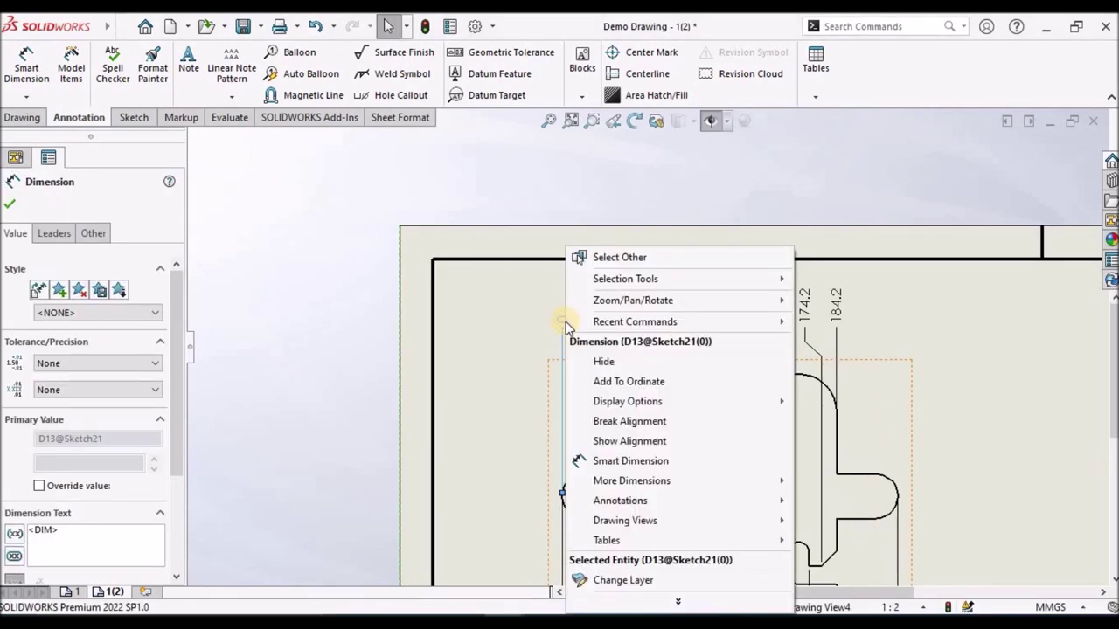
click(601, 361)
scroll(647, 455, up, 5)
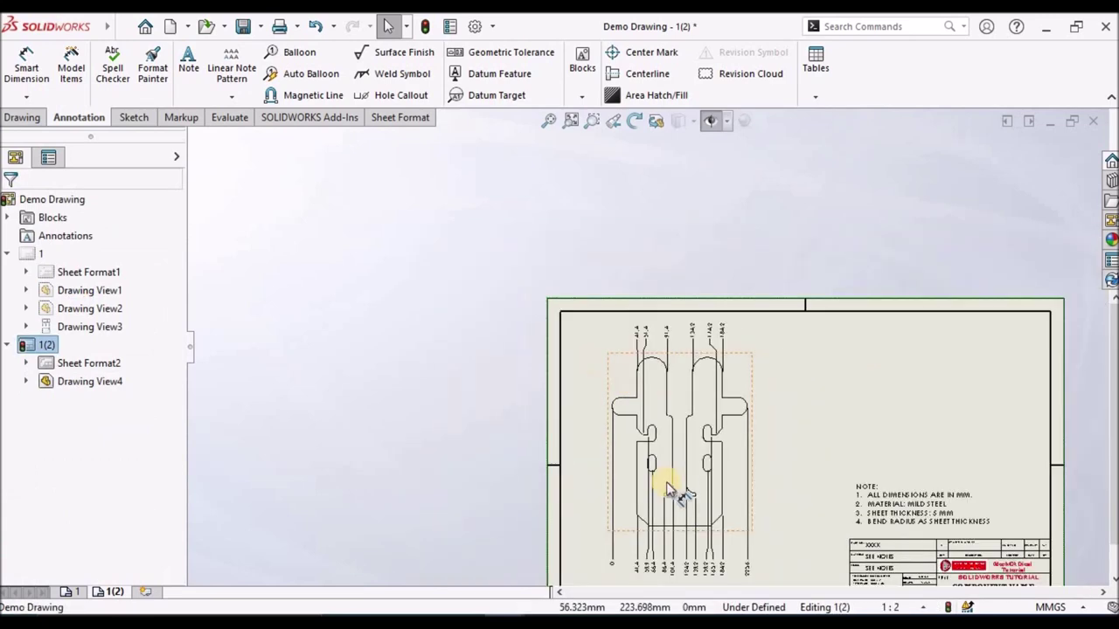
scroll(612, 370, down, 5)
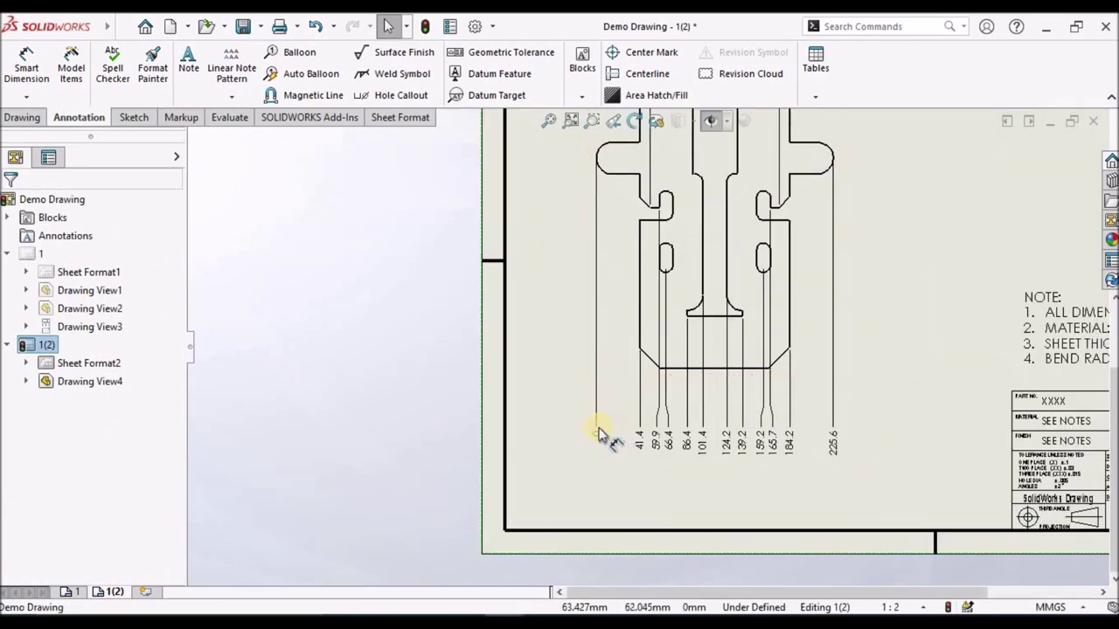
scroll(606, 415, down, 1)
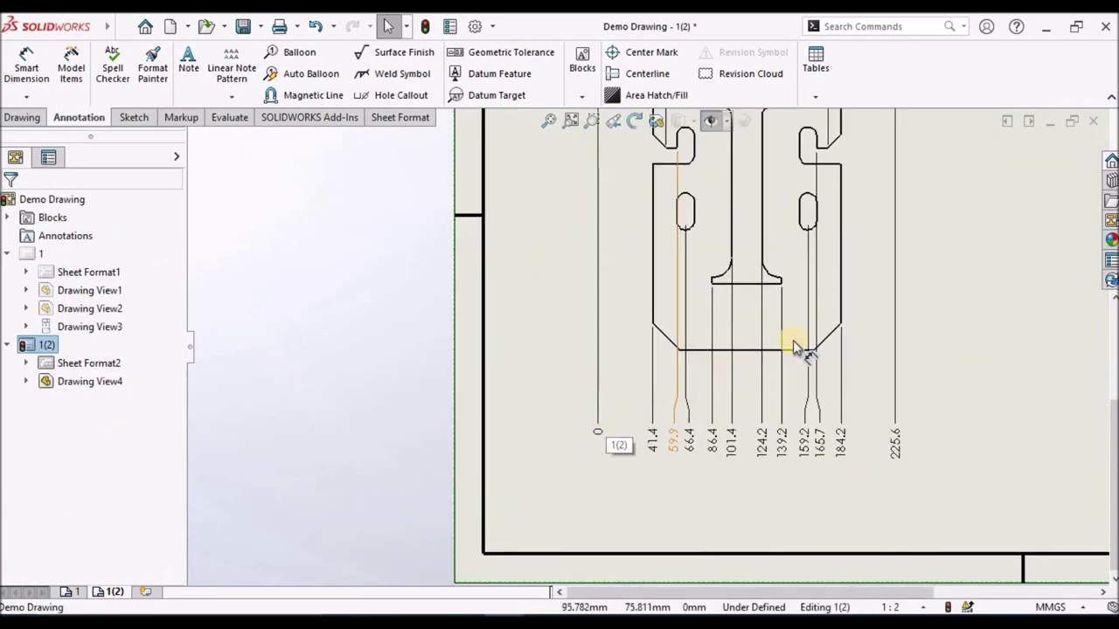
Switch to vertical ordinate dimensioning and place the 0 base at the flat pattern's bottom corner
scroll(706, 213, up, 2)
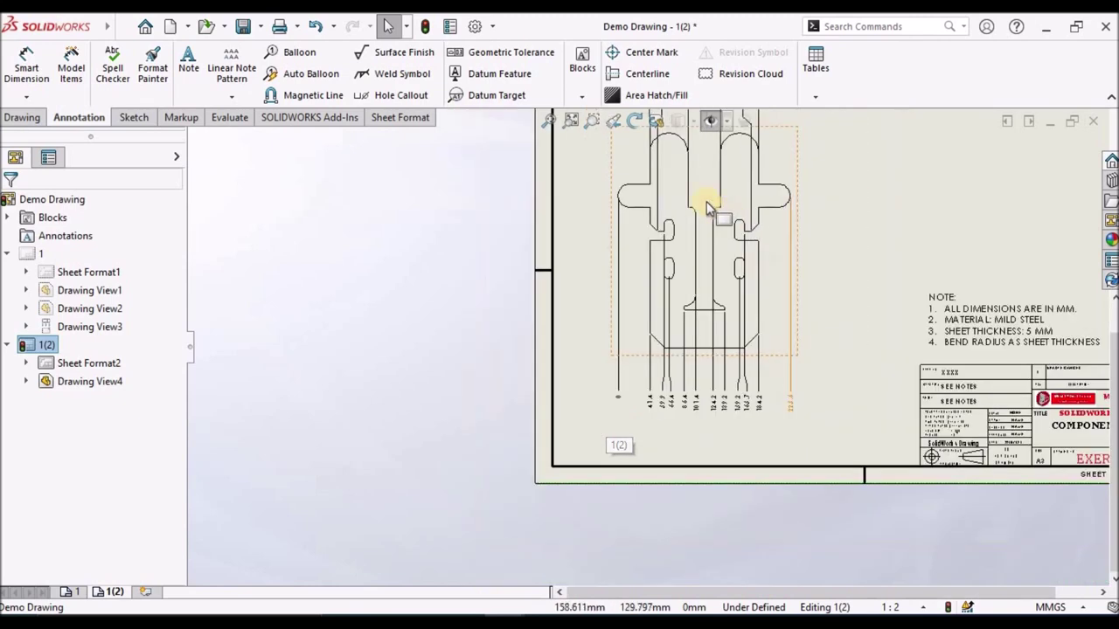
click(27, 98)
click(70, 276)
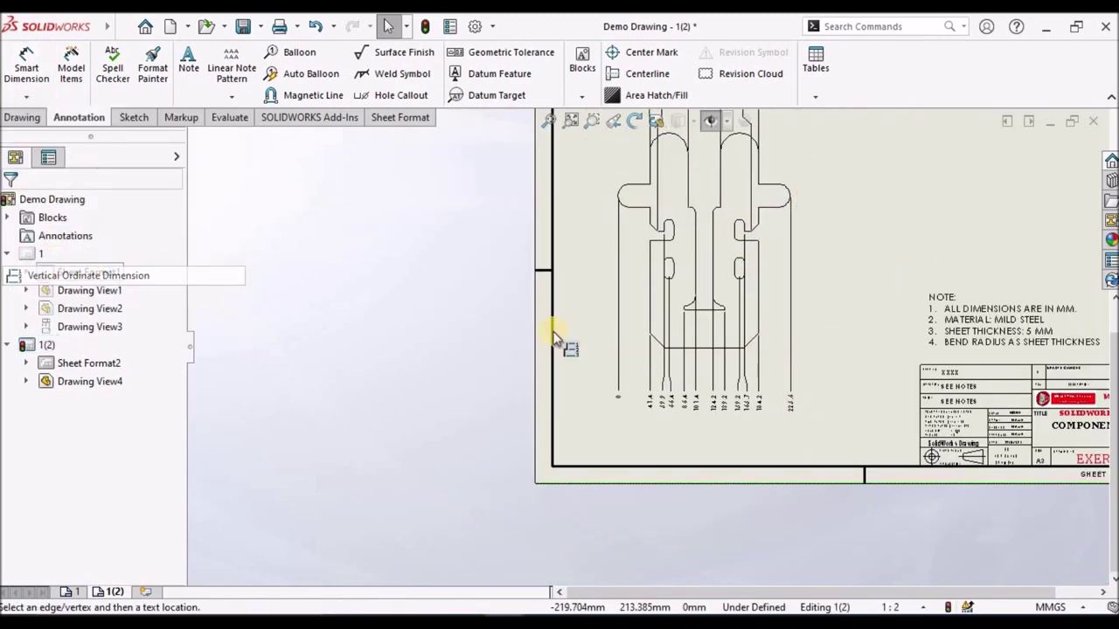
scroll(666, 338, down, 1)
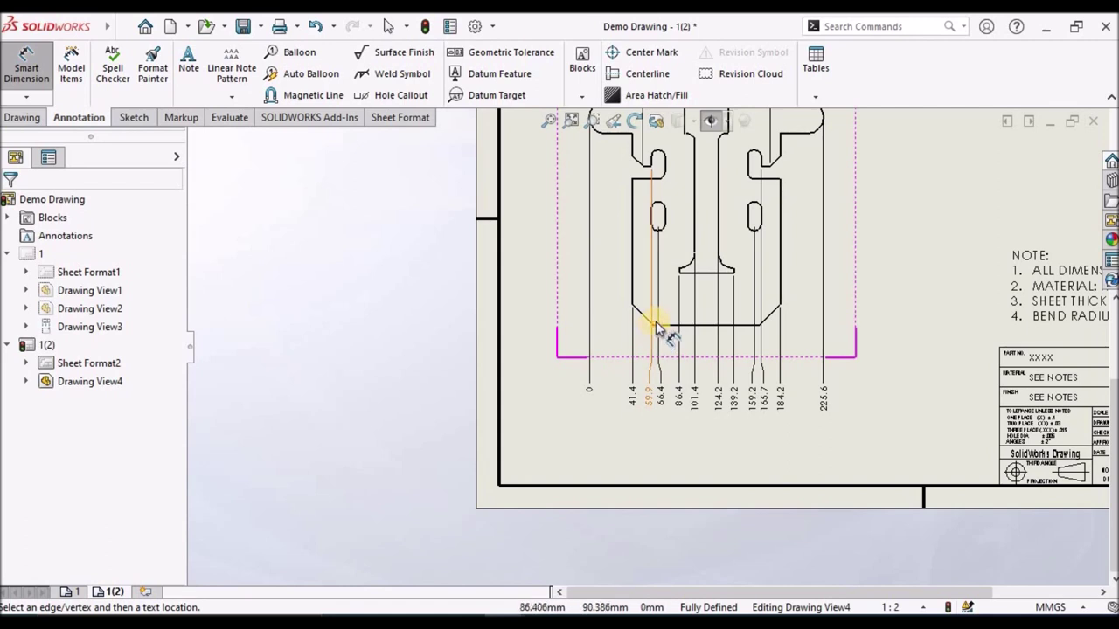
click(653, 327)
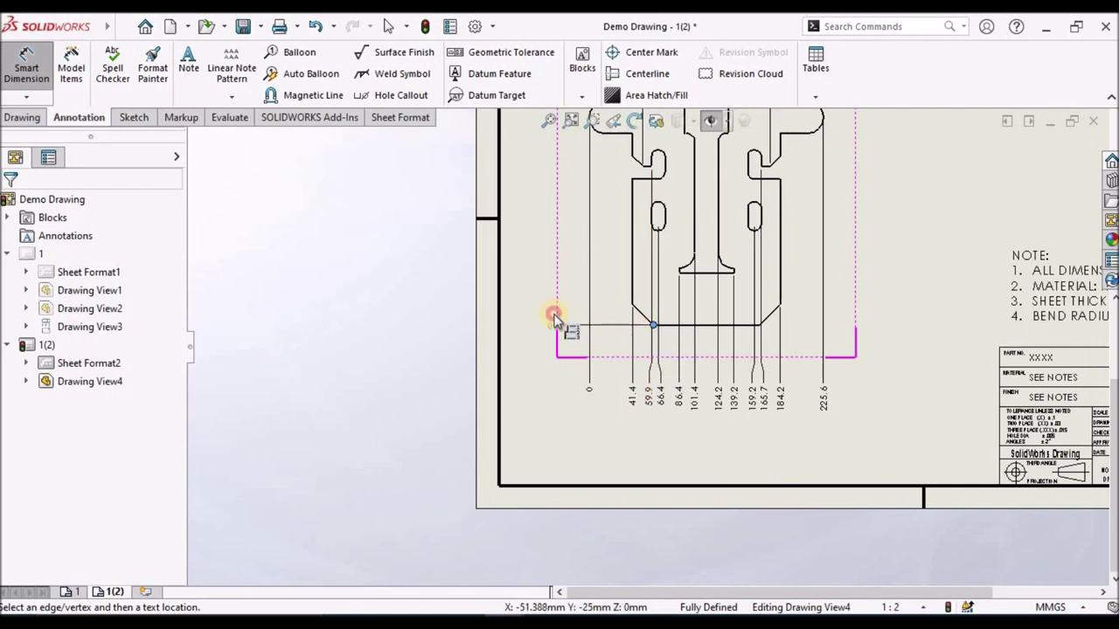
click(555, 317)
scroll(654, 258, down, 1)
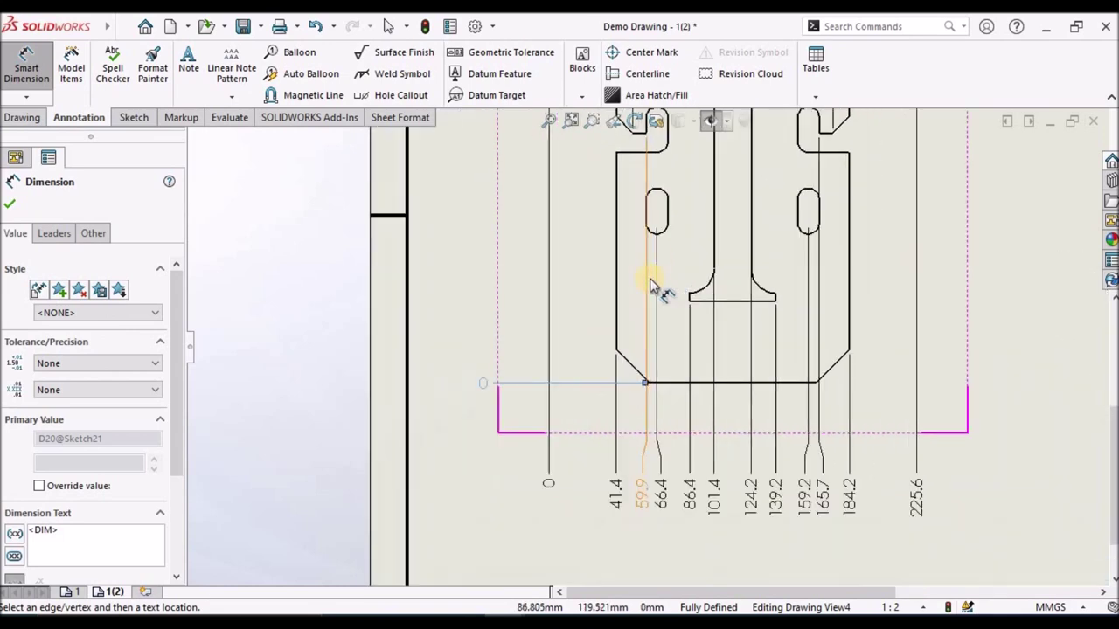
Add vertical ordinates 20.0, 50.0 and a driven 105.0 at the slot edge midpoint
click(613, 350)
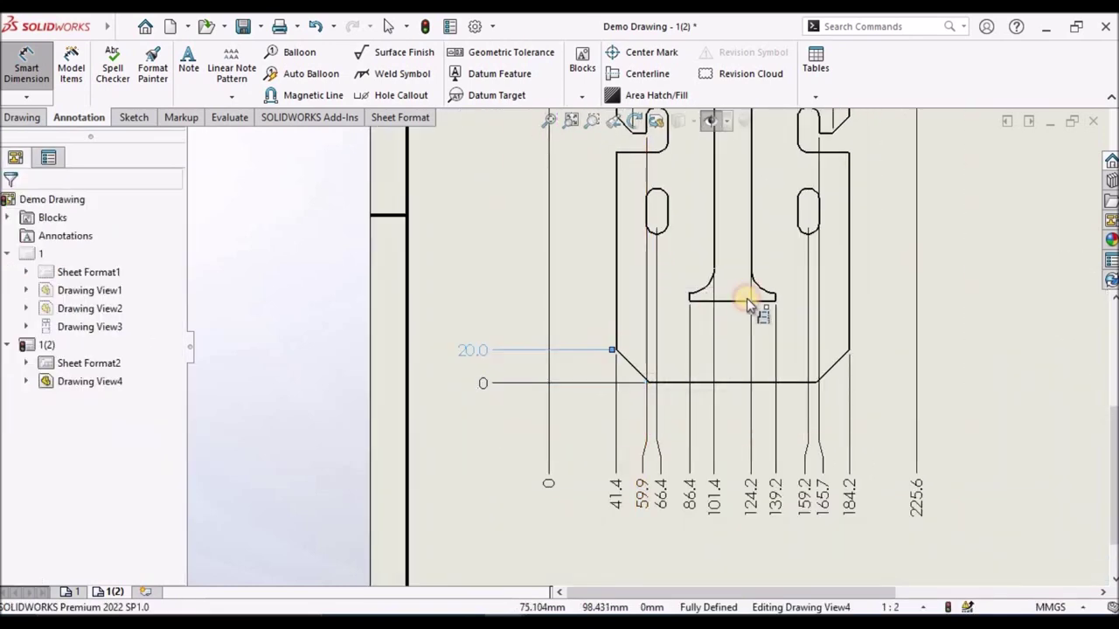
click(689, 301)
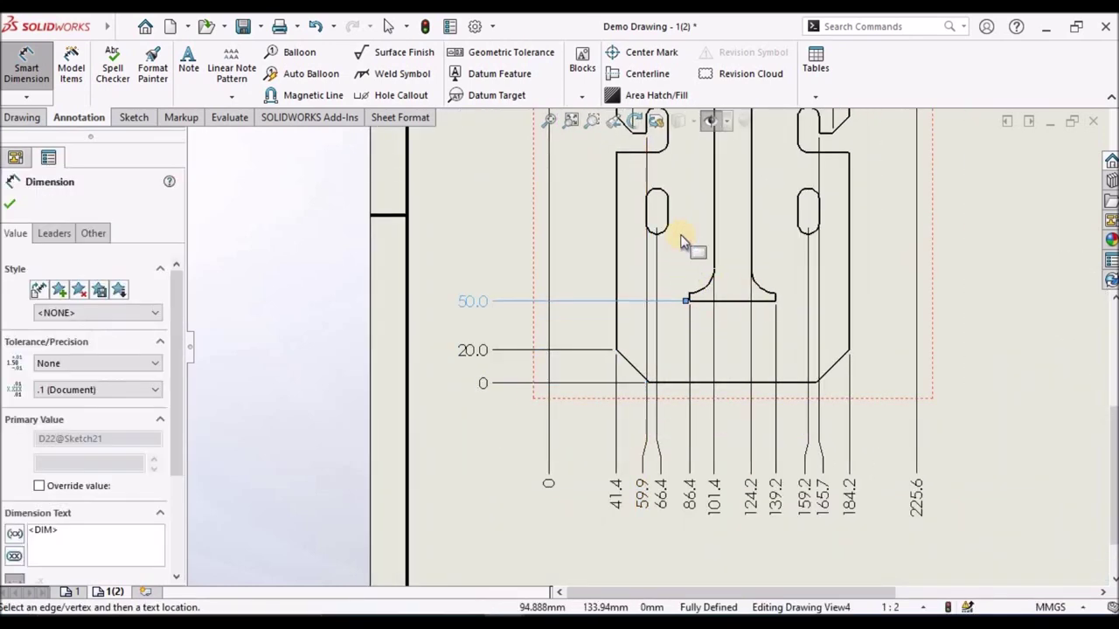
scroll(680, 236, down, 4)
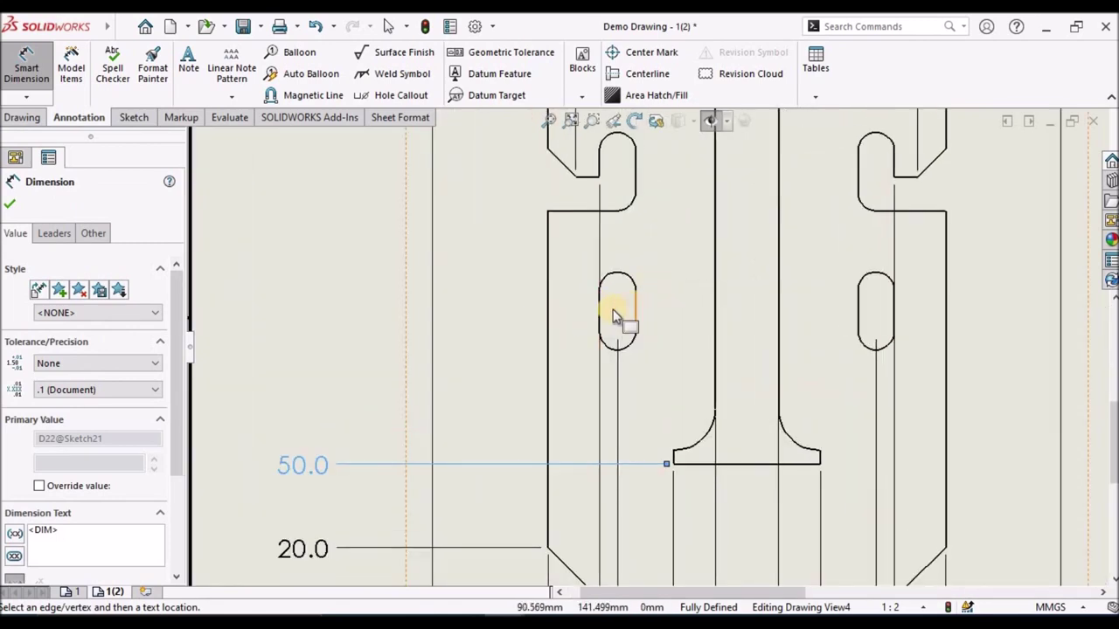
right_click(600, 312)
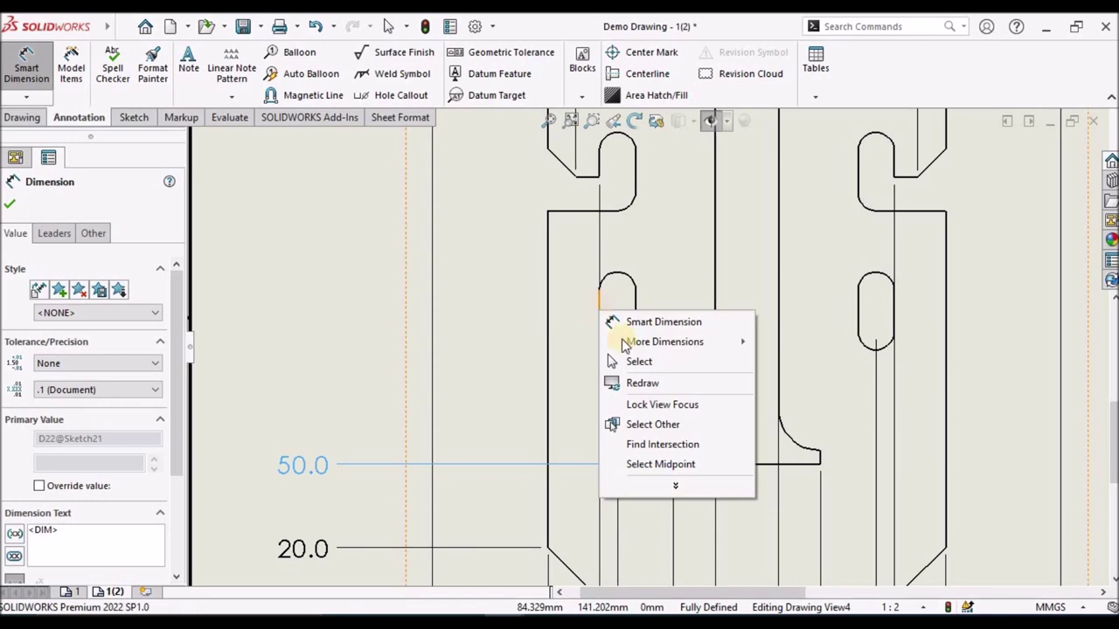
click(651, 462)
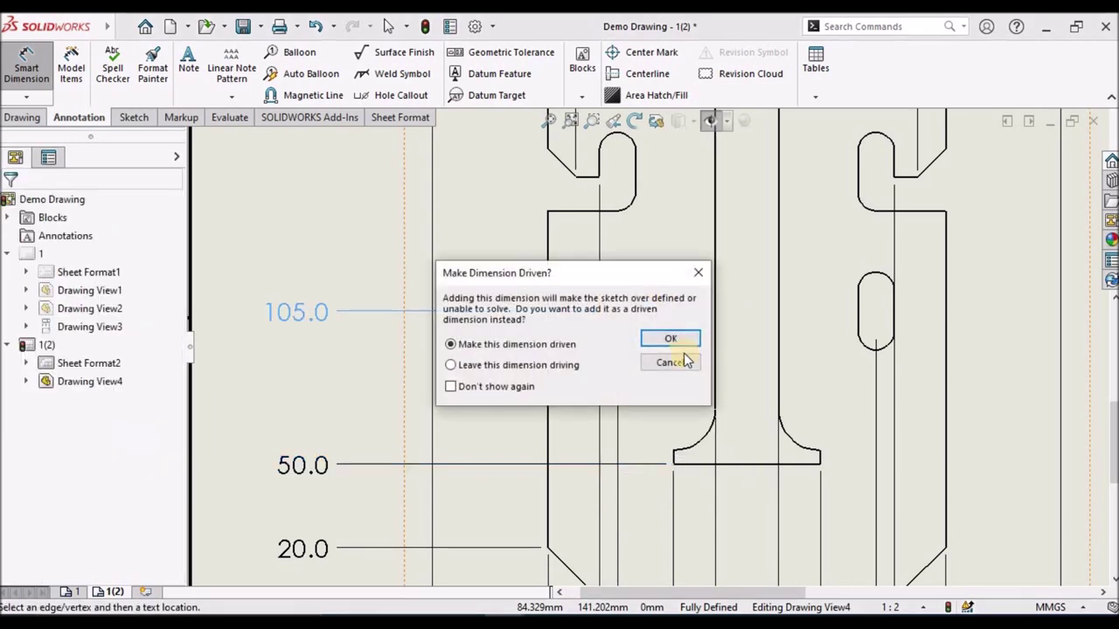
key(Return)
Add vertical ordinates 141.0, 153.0, 163.0 and 200.0 up the left side
scroll(595, 245, up, 2)
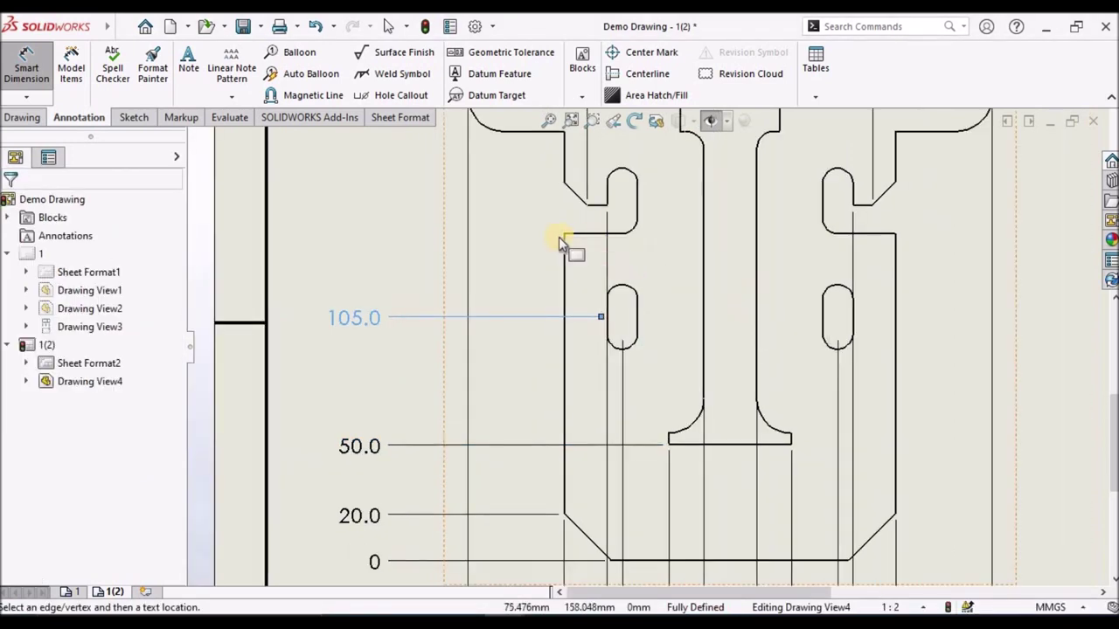
click(570, 233)
click(587, 205)
click(612, 214)
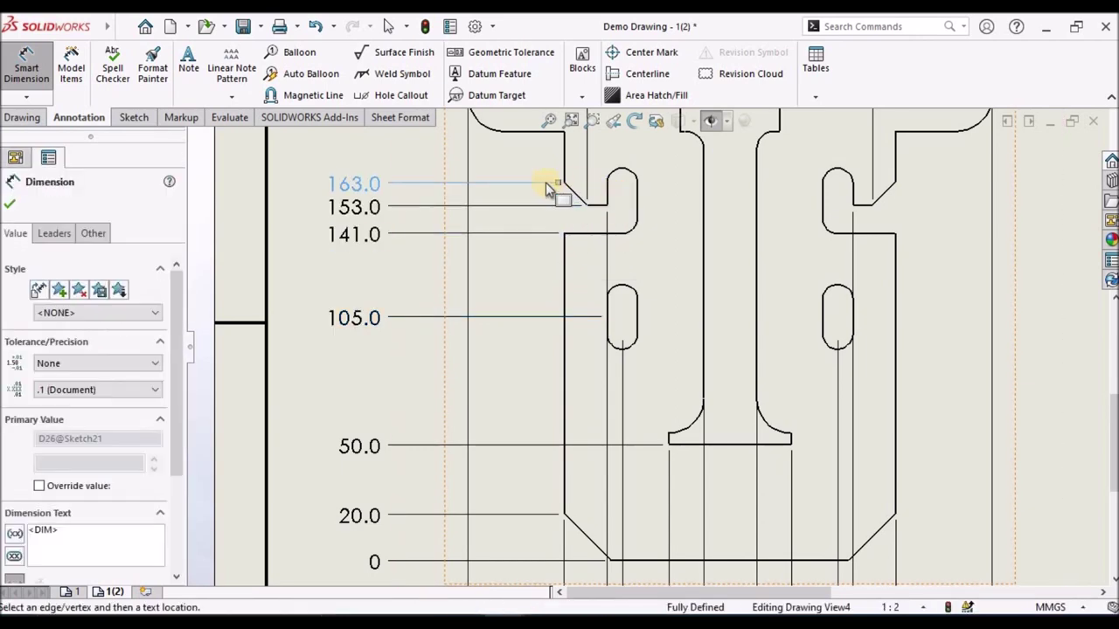
scroll(549, 191, up, 3)
scroll(595, 220, down, 2)
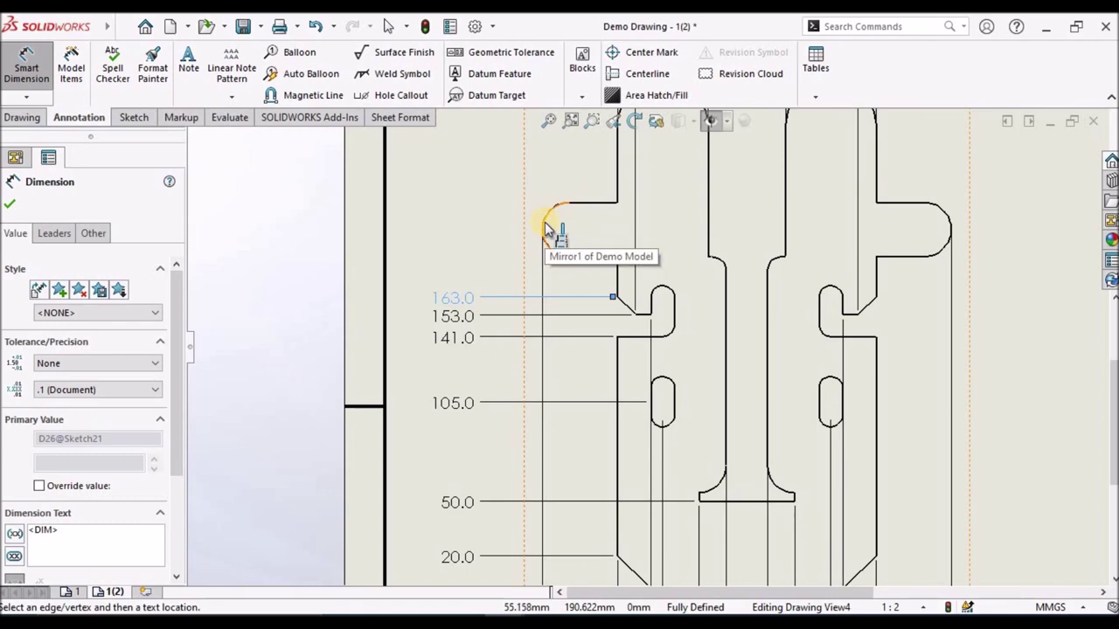
click(547, 229)
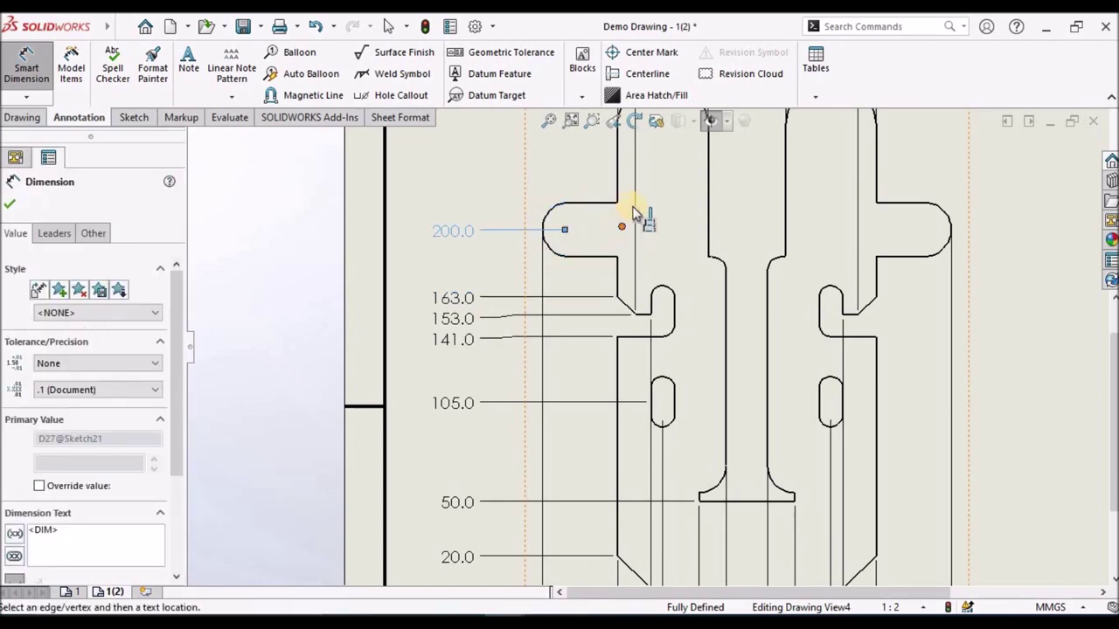
scroll(638, 219, up, 3)
scroll(665, 221, down, 2)
Add the top-arc ordinate measured to the arc's top (282.1), finish, and fit the sheet
click(670, 220)
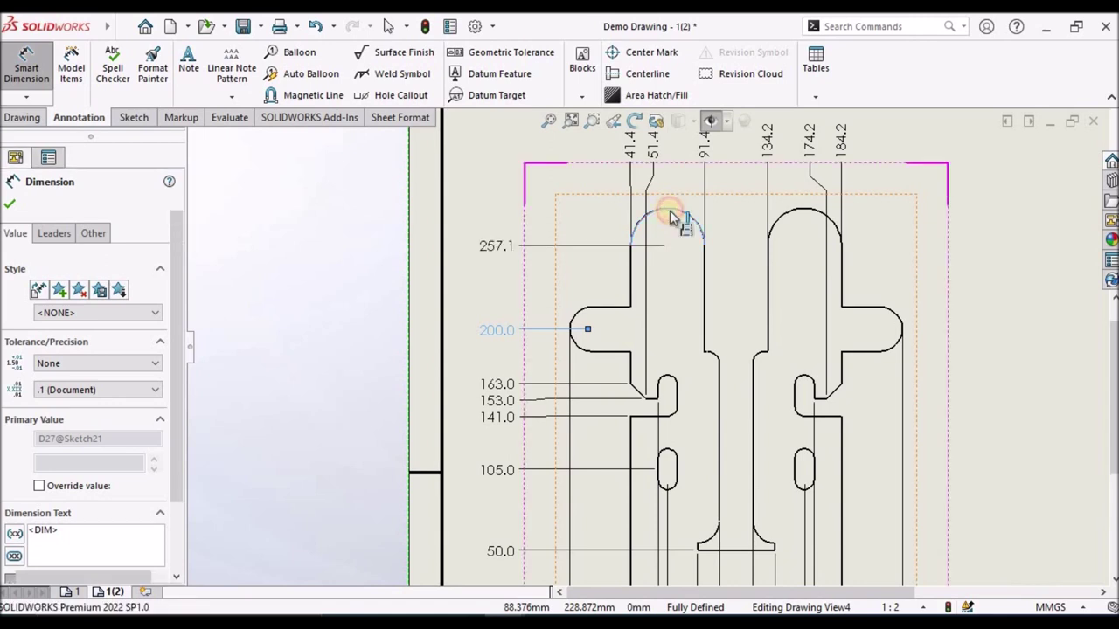
click(56, 234)
click(178, 564)
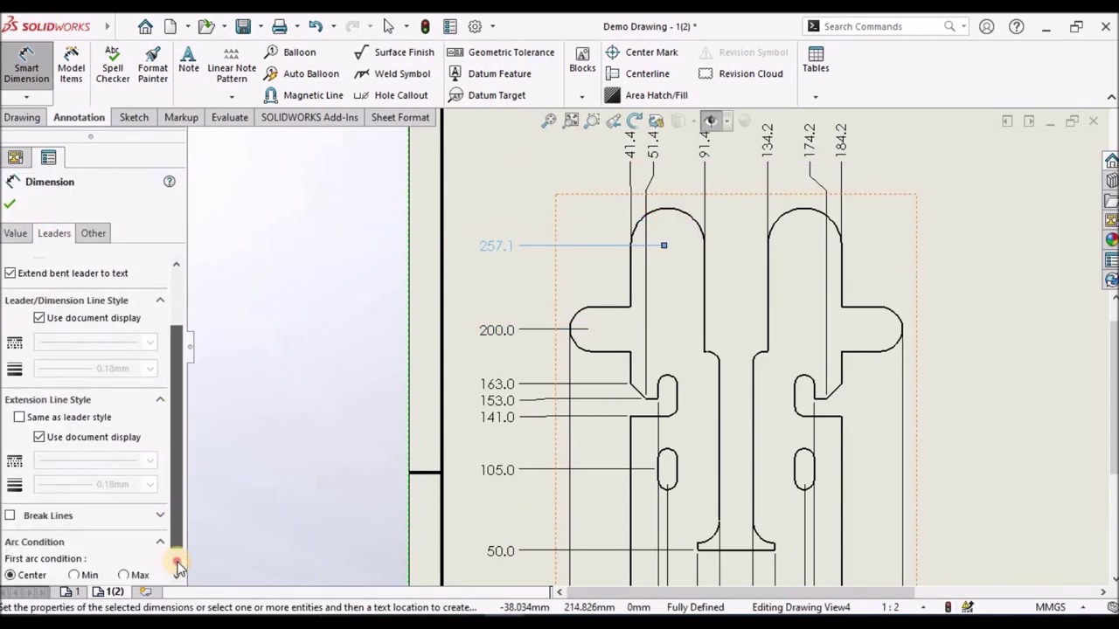
click(123, 549)
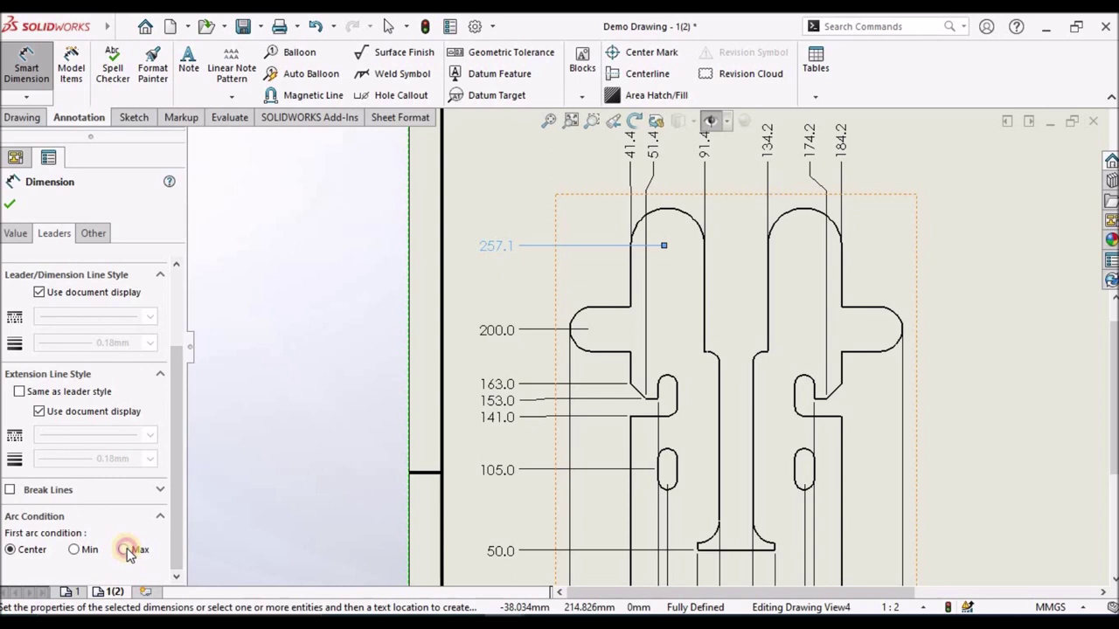
click(13, 202)
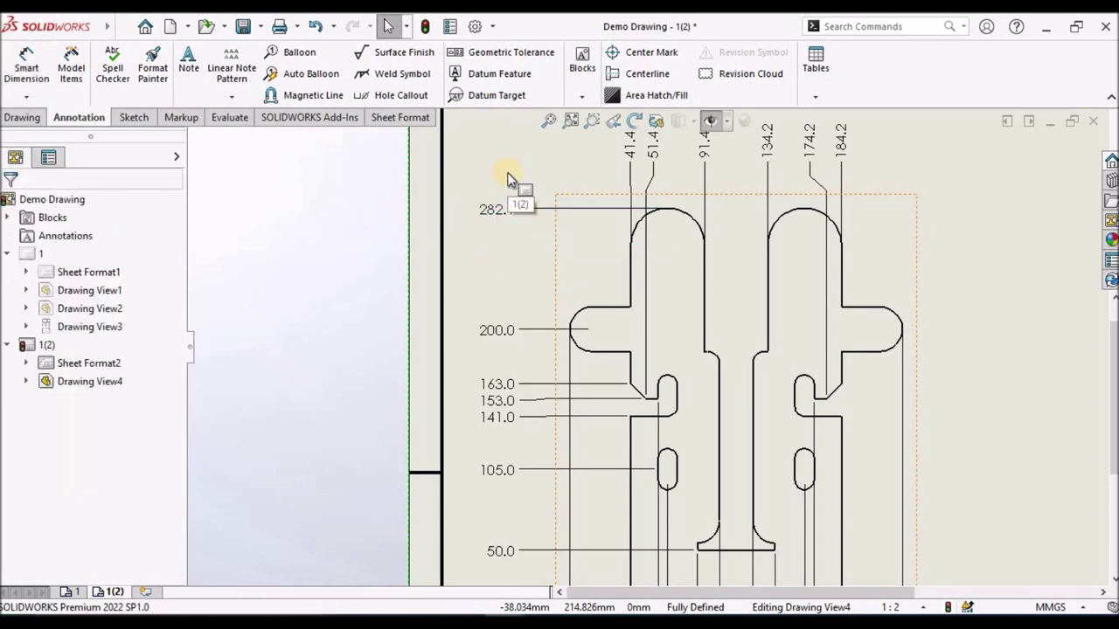
click(989, 233)
key(f)
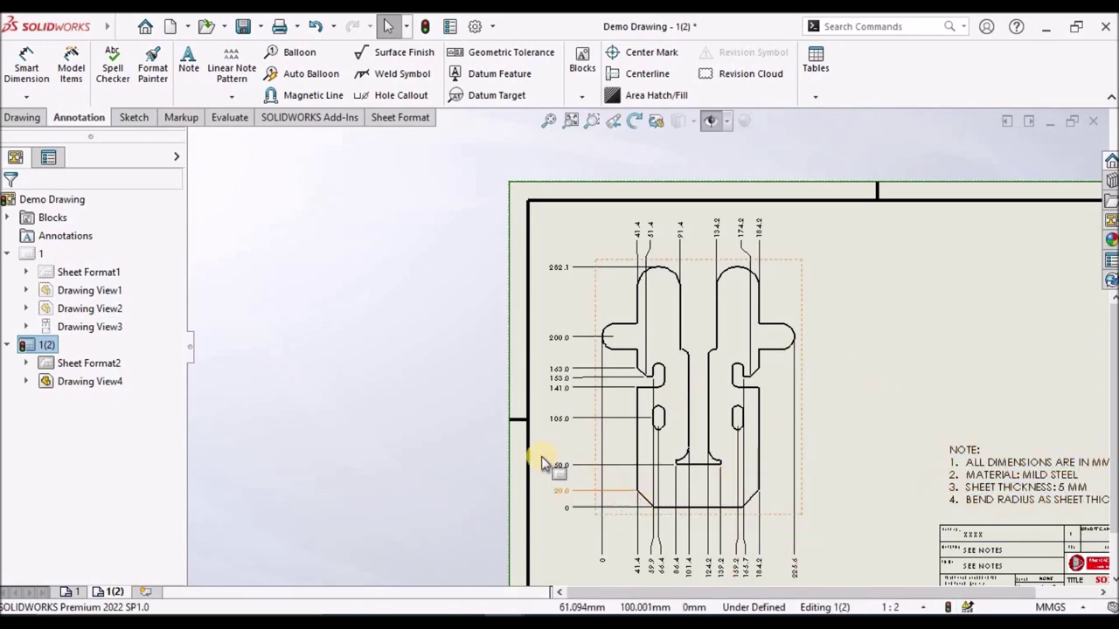
Prefix the 105.0, 141.0, 153.0 and 200.0 vertical ordinates with '2X'
scroll(660, 388, down, 2)
click(582, 385)
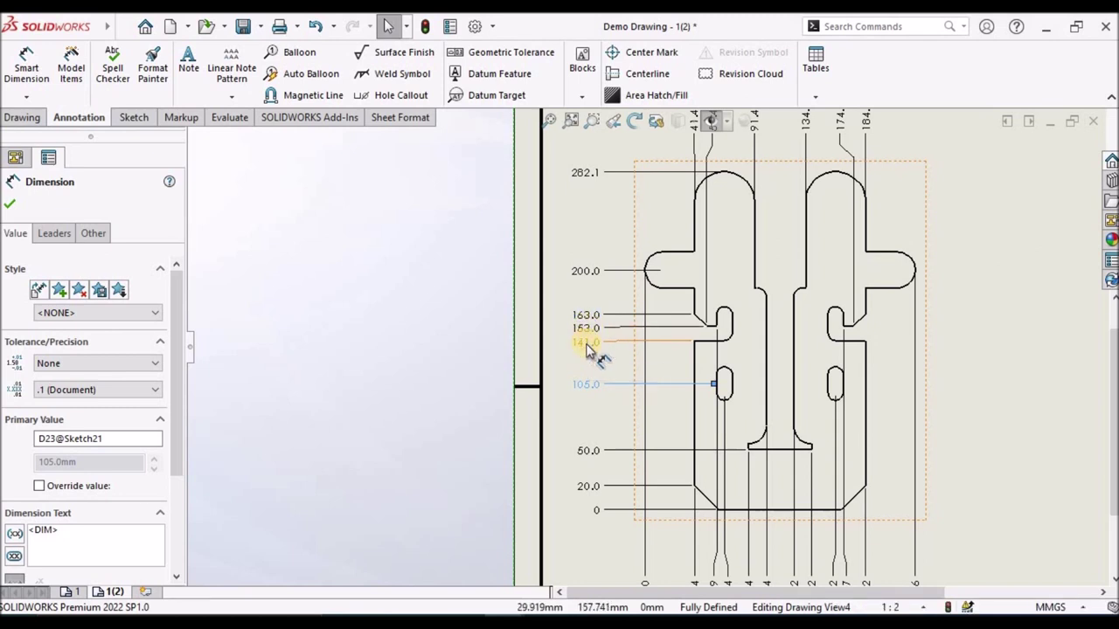
ctrl+click(591, 341)
ctrl+click(592, 330)
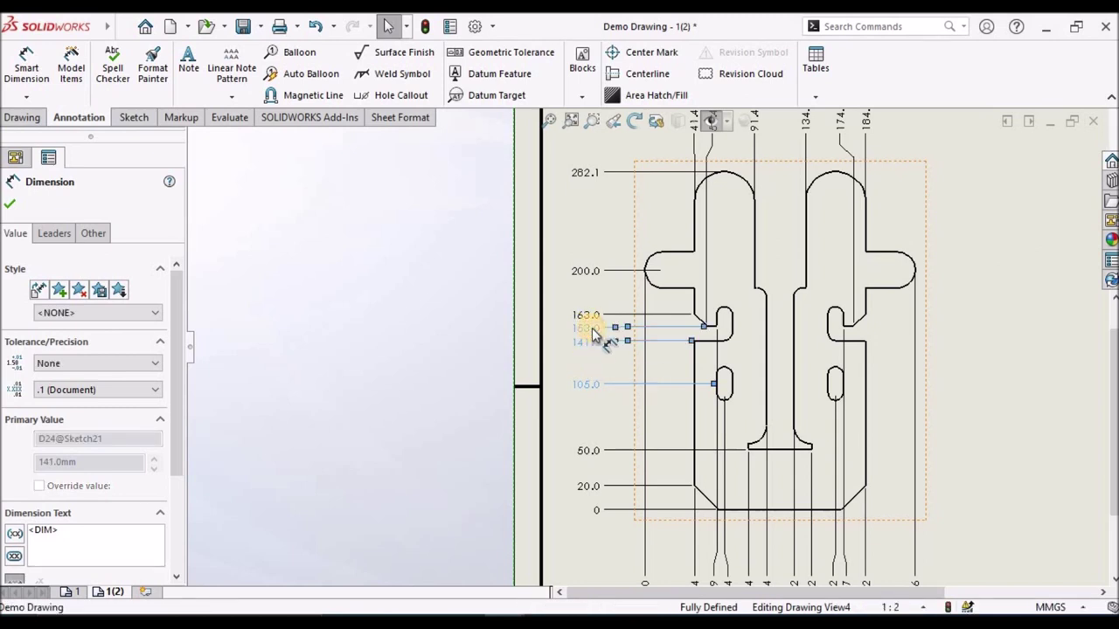
ctrl+click(588, 273)
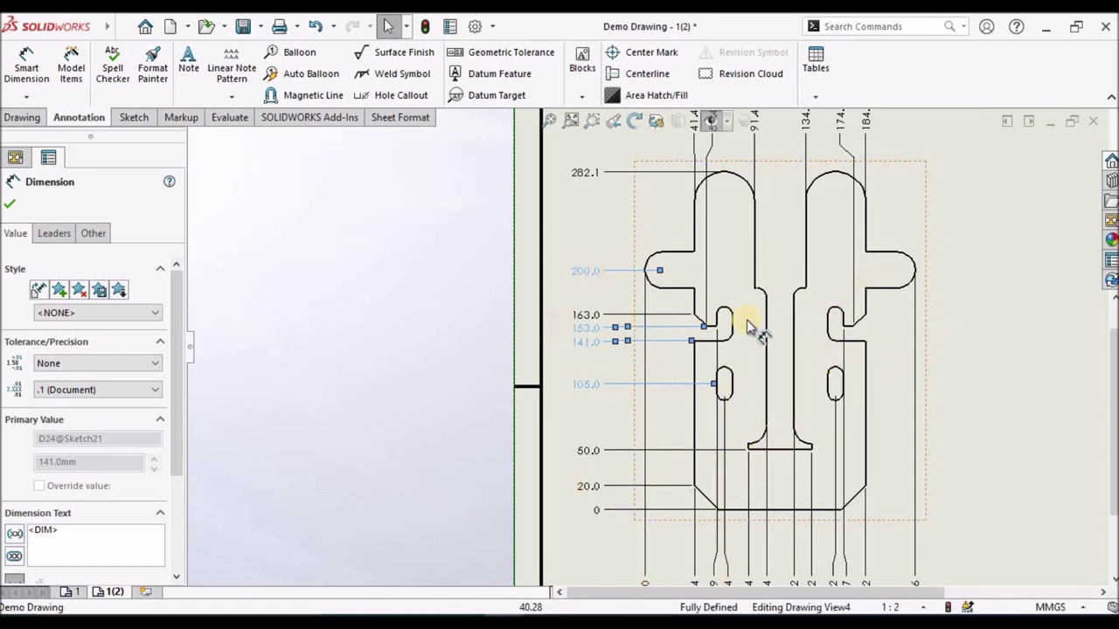
scroll(177, 494, down, 3)
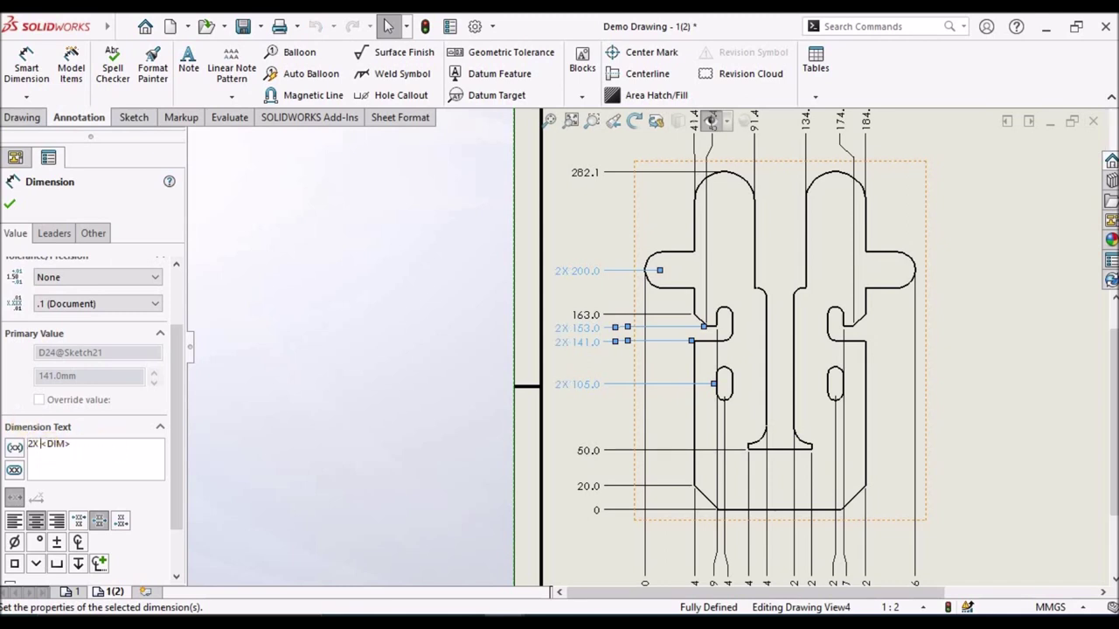
click(9, 206)
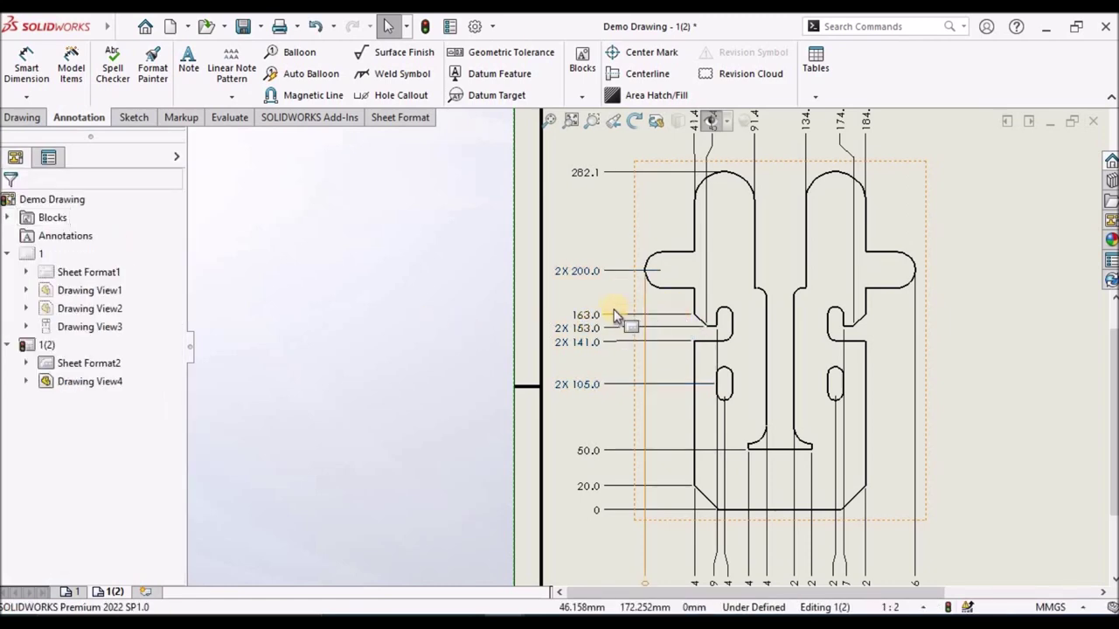
Prefix the 66.4 and 159.2 horizontal ordinates with '2X'
scroll(614, 309, down, 2)
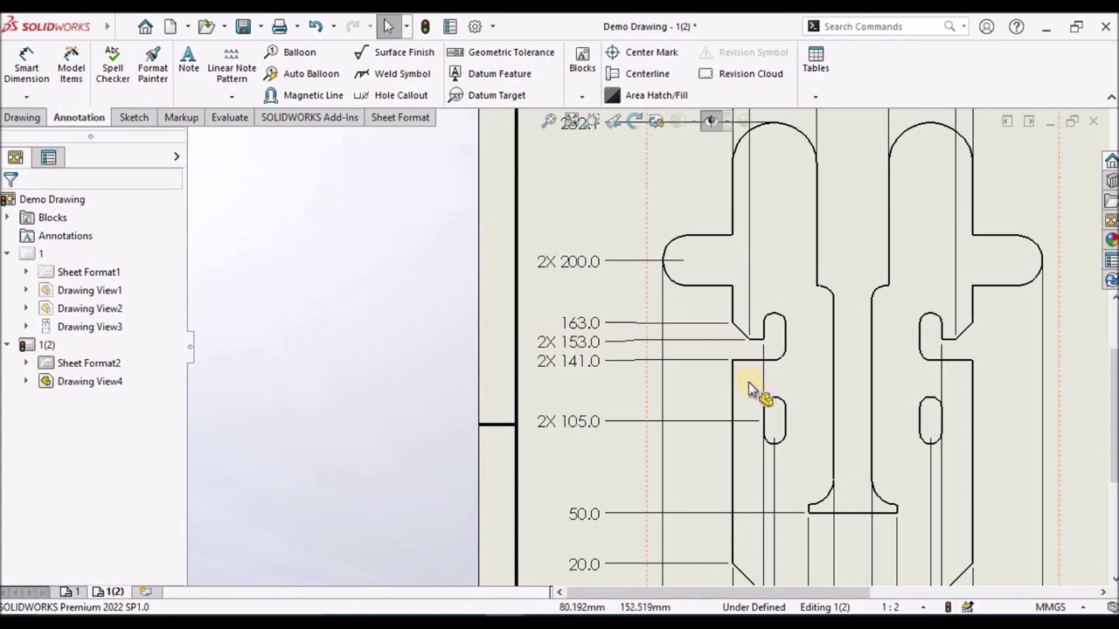
scroll(750, 393, up, 3)
scroll(674, 213, down, 3)
scroll(669, 229, up, 2)
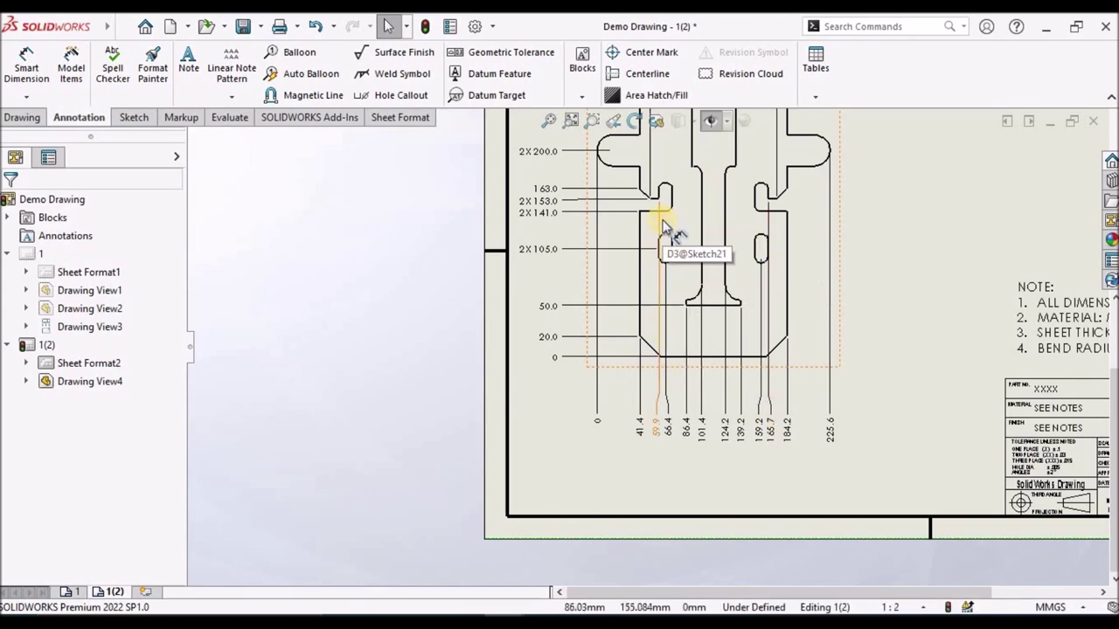
scroll(668, 389, up, 3)
scroll(669, 398, down, 2)
click(663, 390)
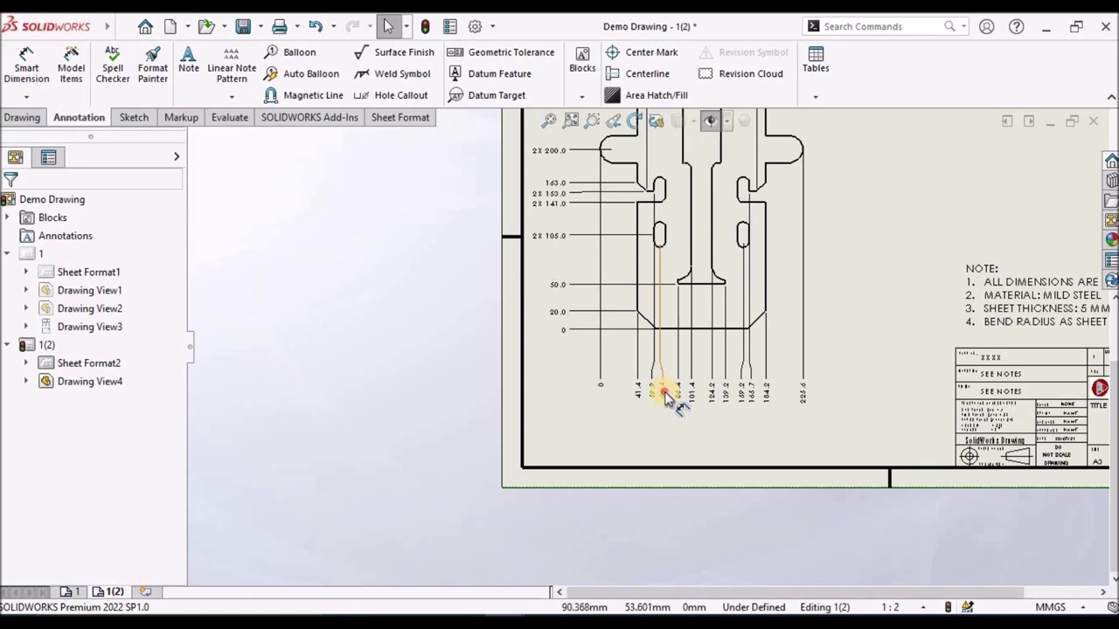
ctrl+click(741, 400)
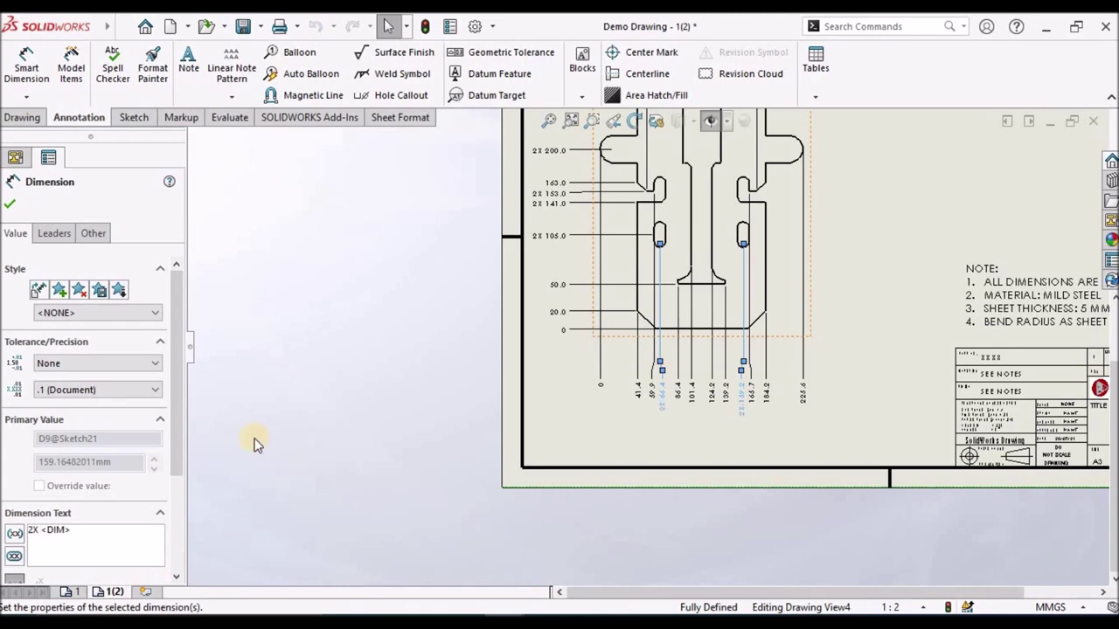
click(285, 280)
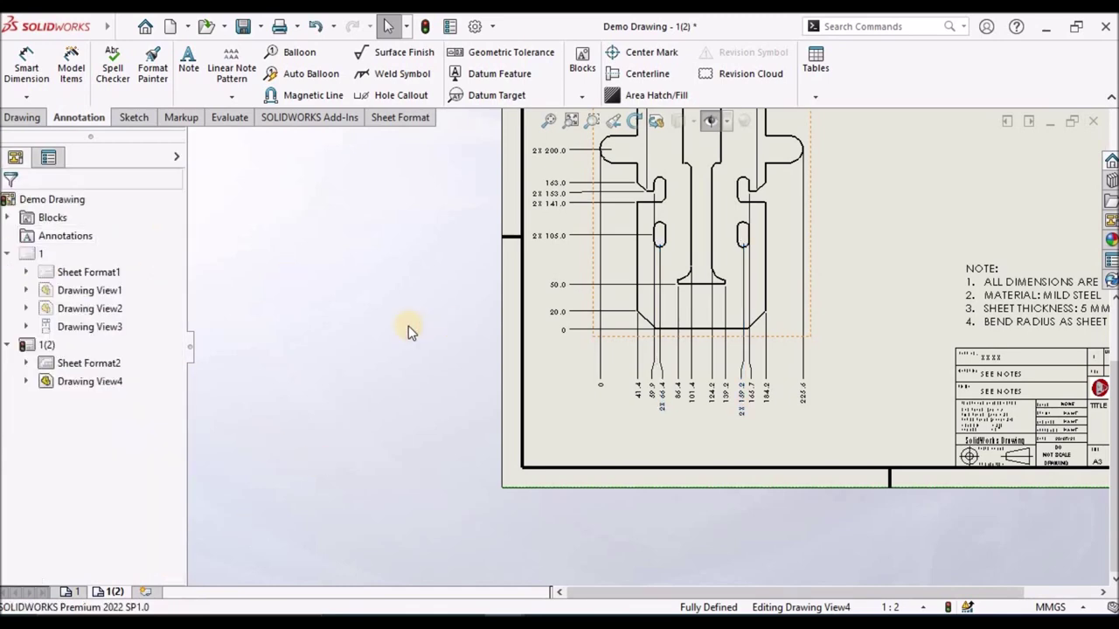
scroll(706, 219, up, 5)
Add slot center marks to the upper-left, upper-right, lower-left and lower-right slots
scroll(748, 274, down, 3)
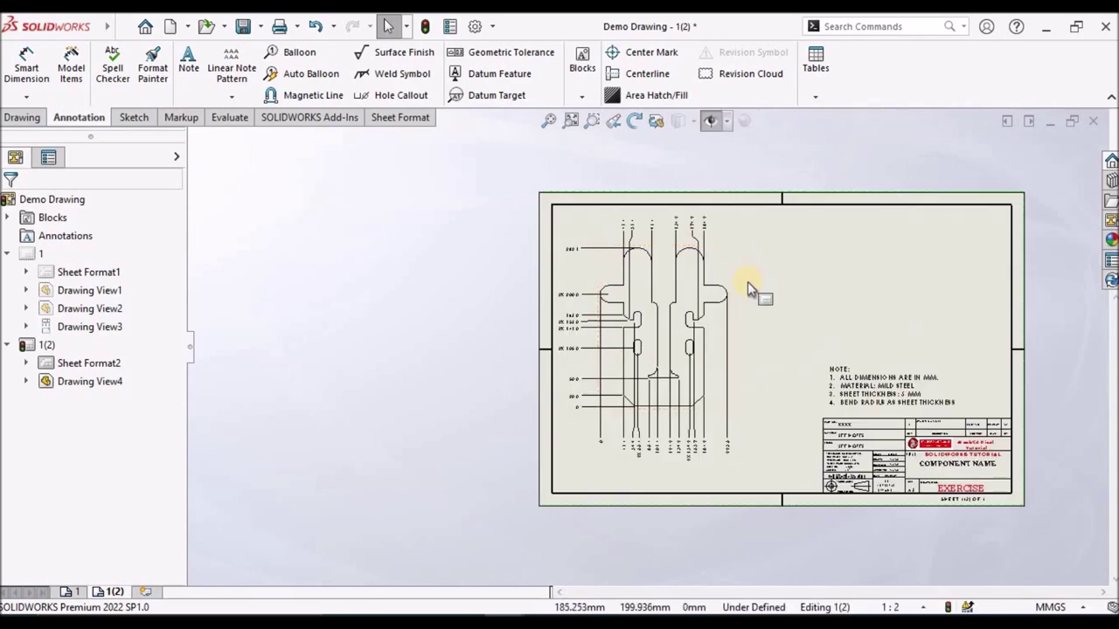
scroll(748, 278, down, 1)
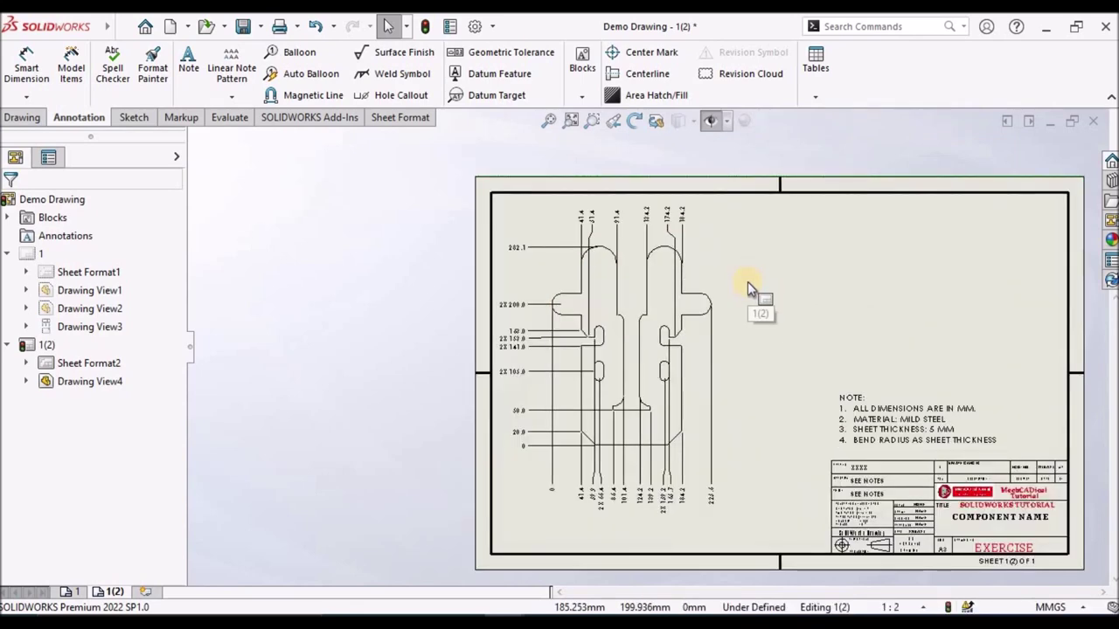
click(650, 55)
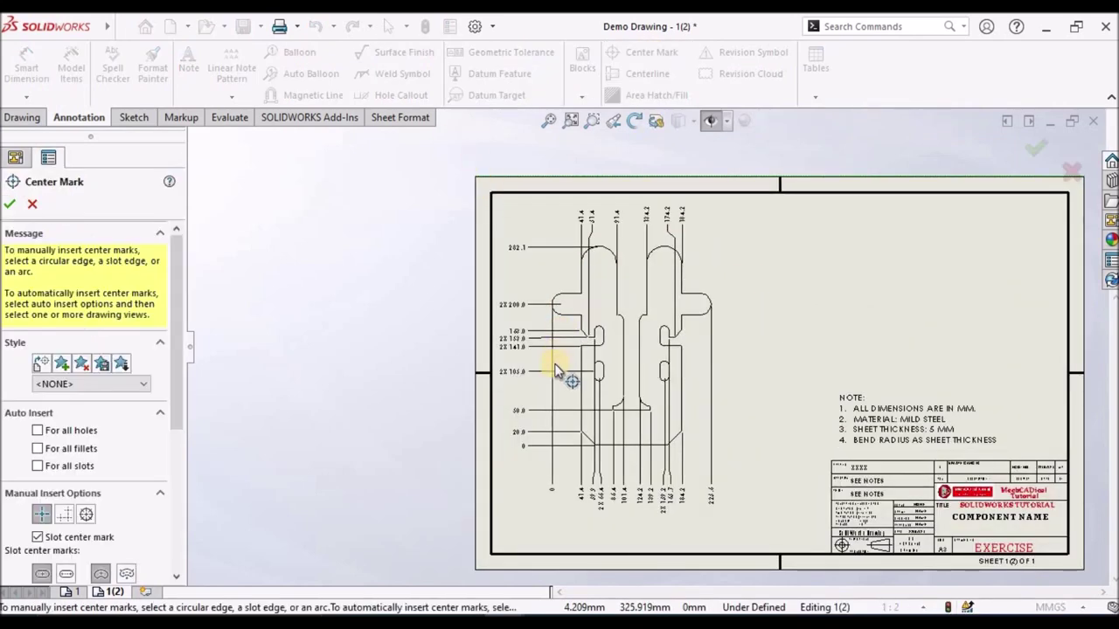
scroll(602, 354, down, 3)
click(621, 297)
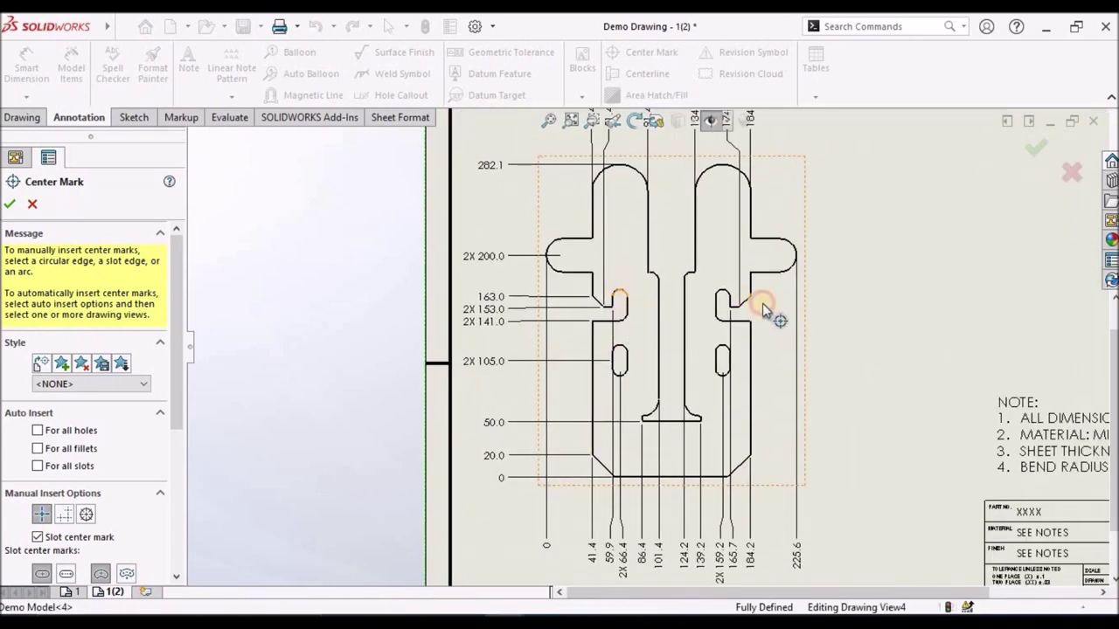
click(723, 294)
click(619, 360)
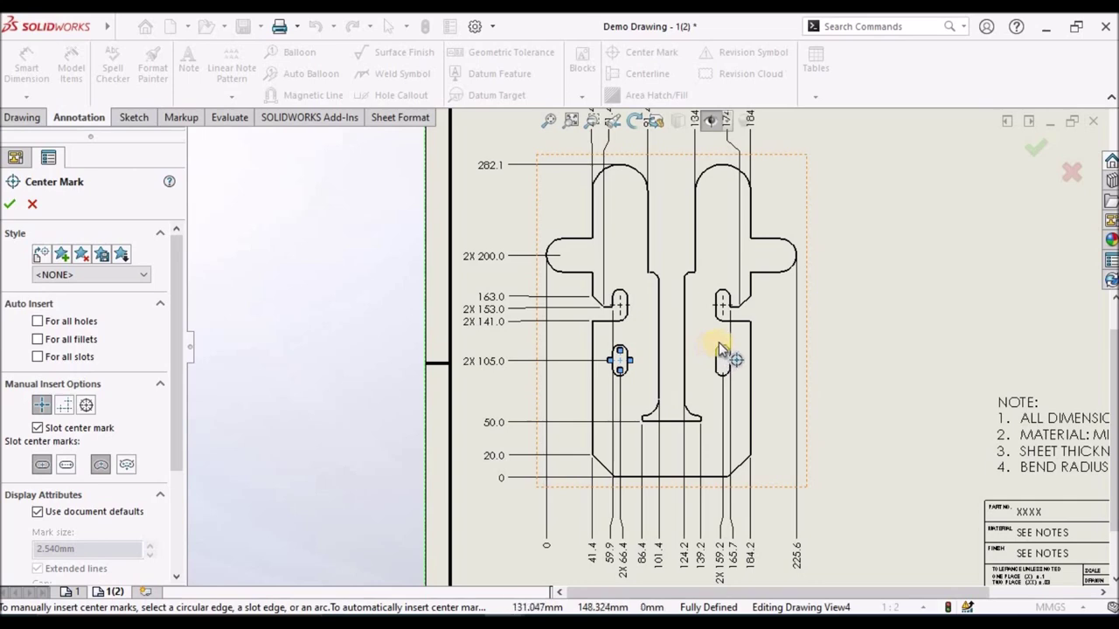
click(728, 356)
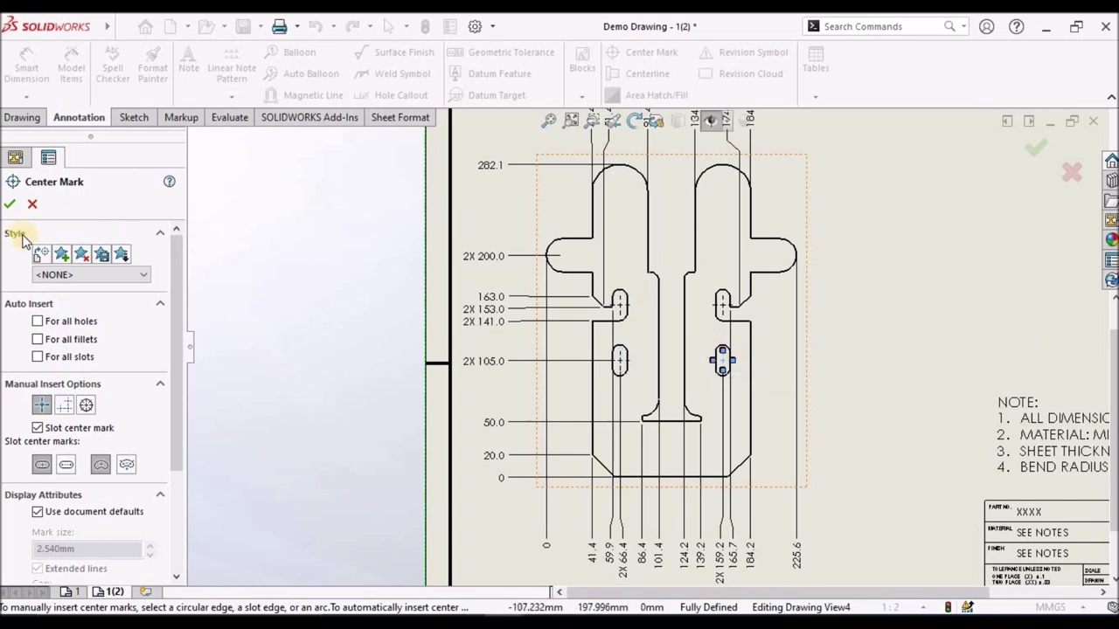
click(12, 205)
click(837, 342)
Fit the whole sheet in the window and clear the selection
key(f)
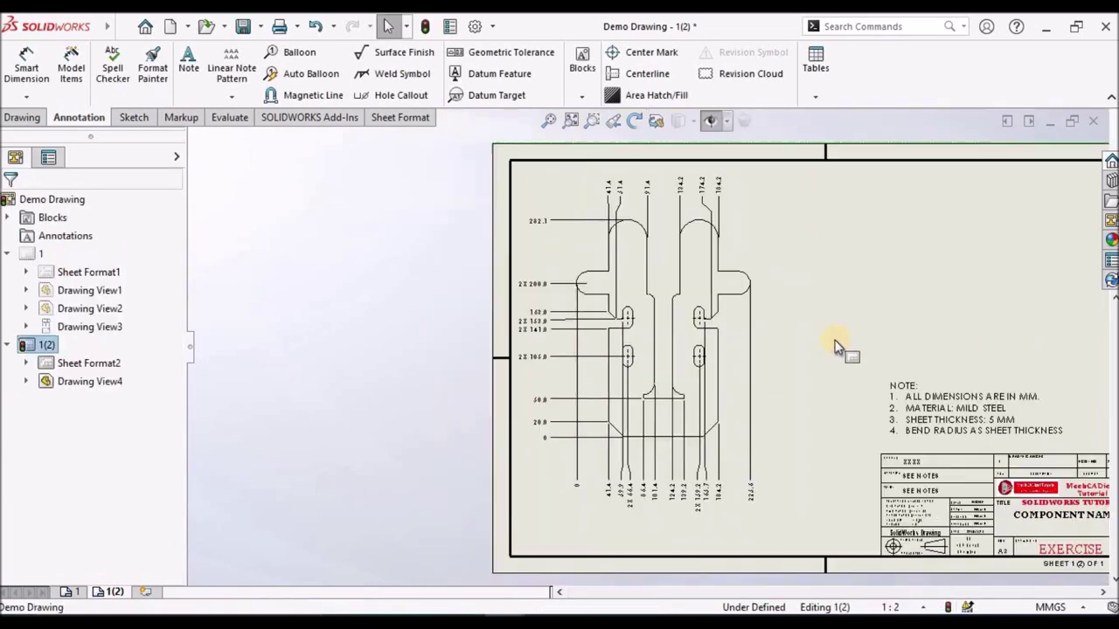
scroll(603, 328, down, 5)
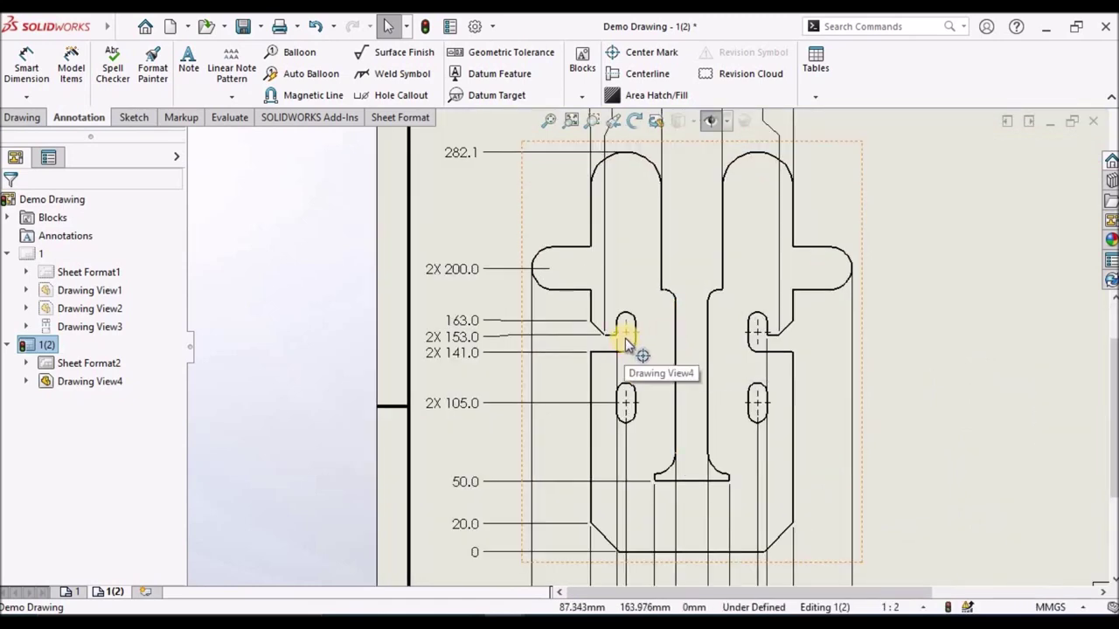
scroll(626, 338, down, 2)
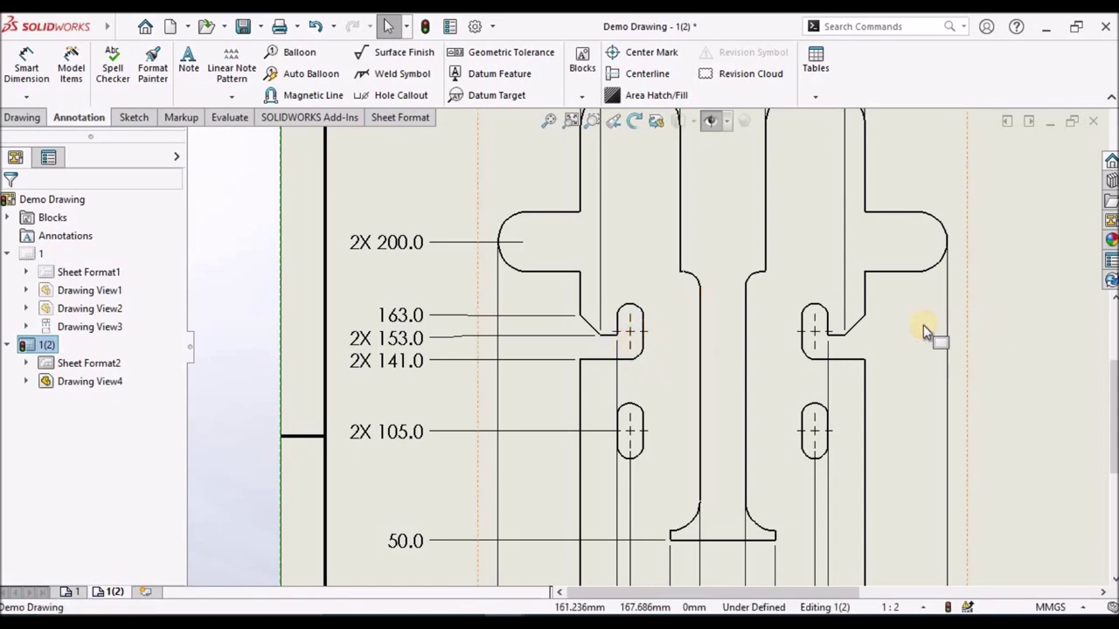
key(z)
scroll(642, 366, down, 2)
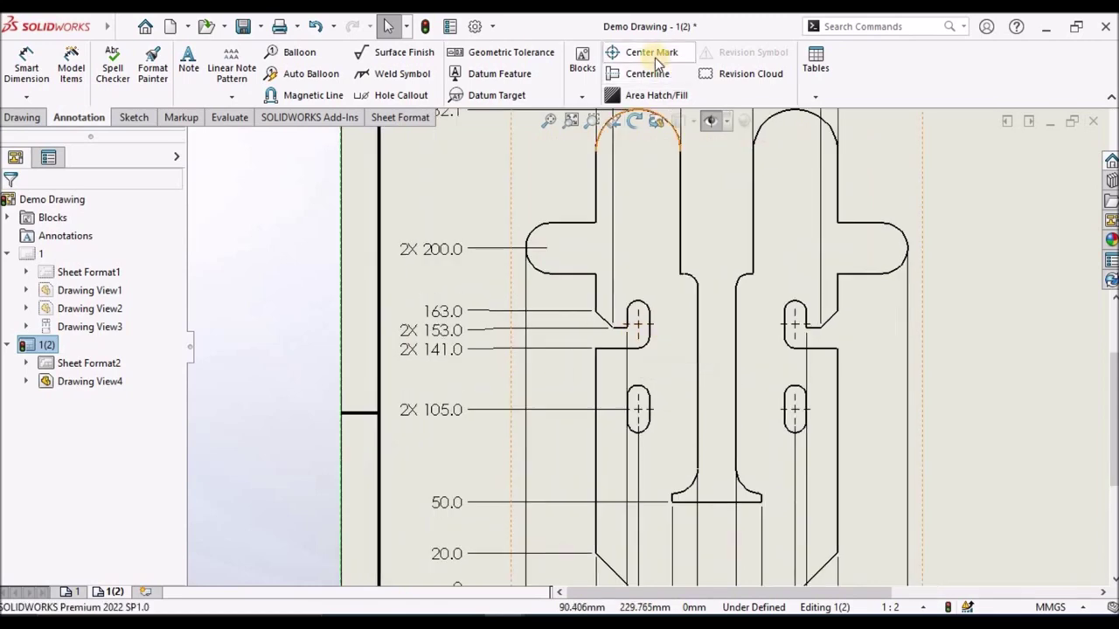
click(953, 244)
key(f)
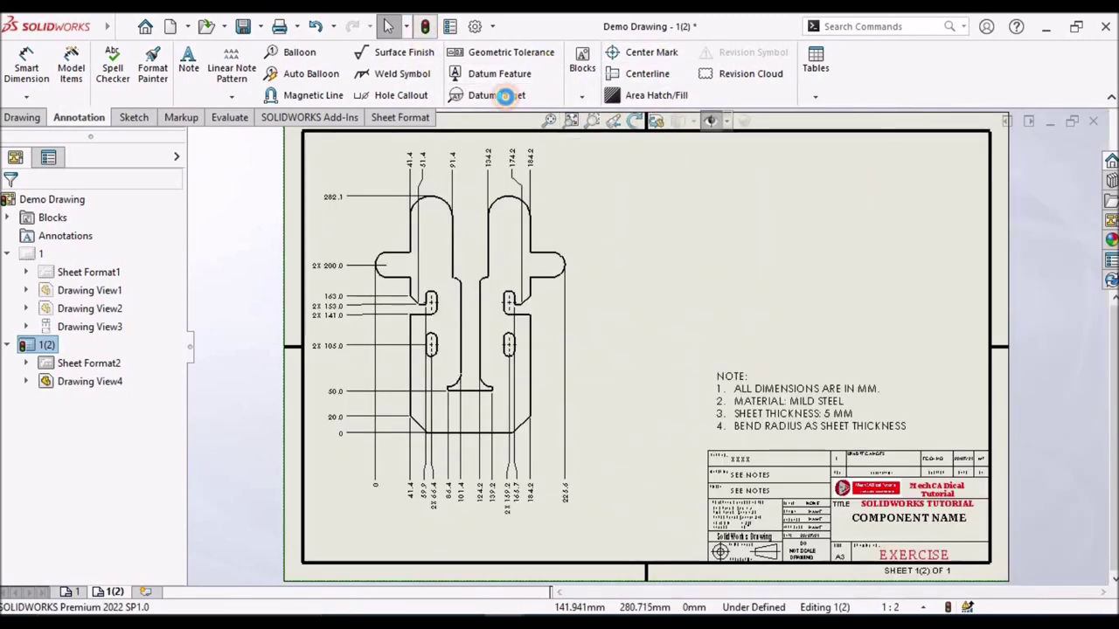
Save all modified documents, switch to sheet 1, and bring up the reference PDF
click(243, 27)
click(332, 275)
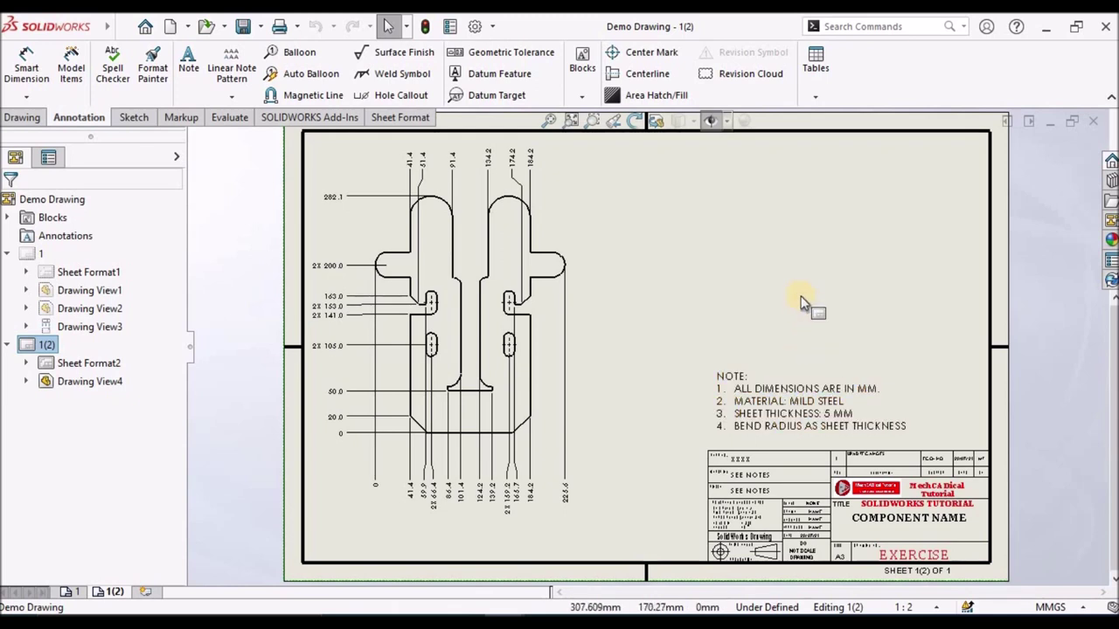
click(68, 593)
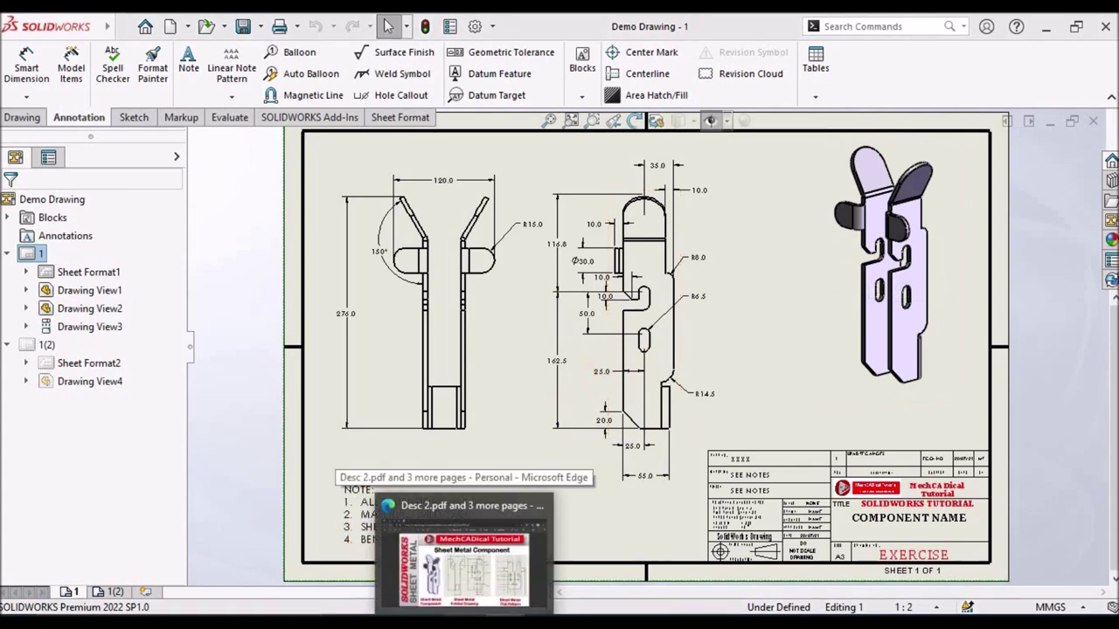
click(476, 595)
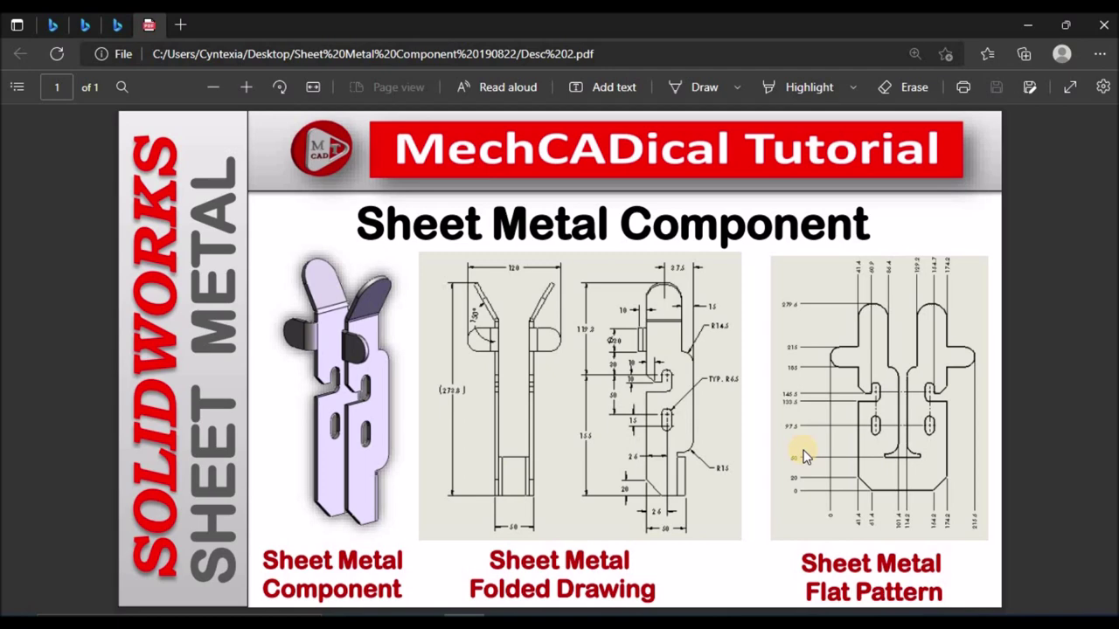